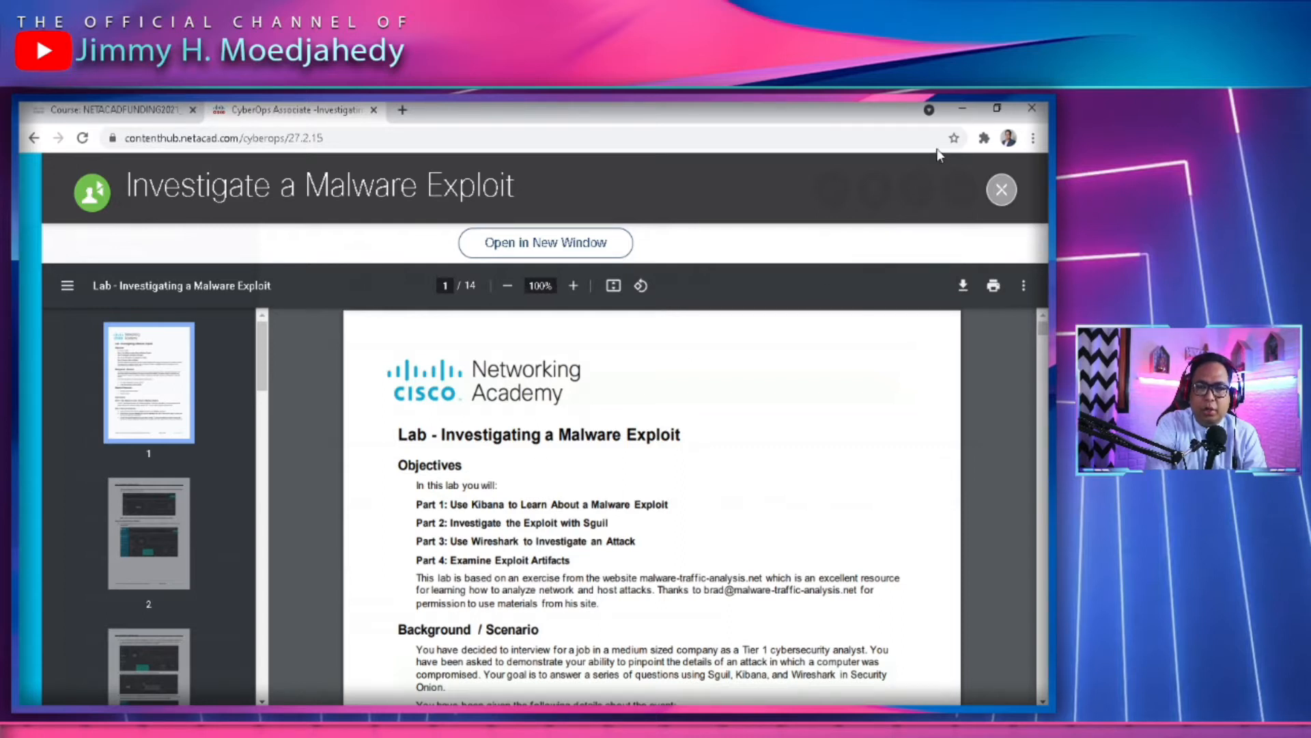
Bring the instructor lab PDF into view and read the malware exploit lab's objectives, background and required resources
left_click(962, 109)
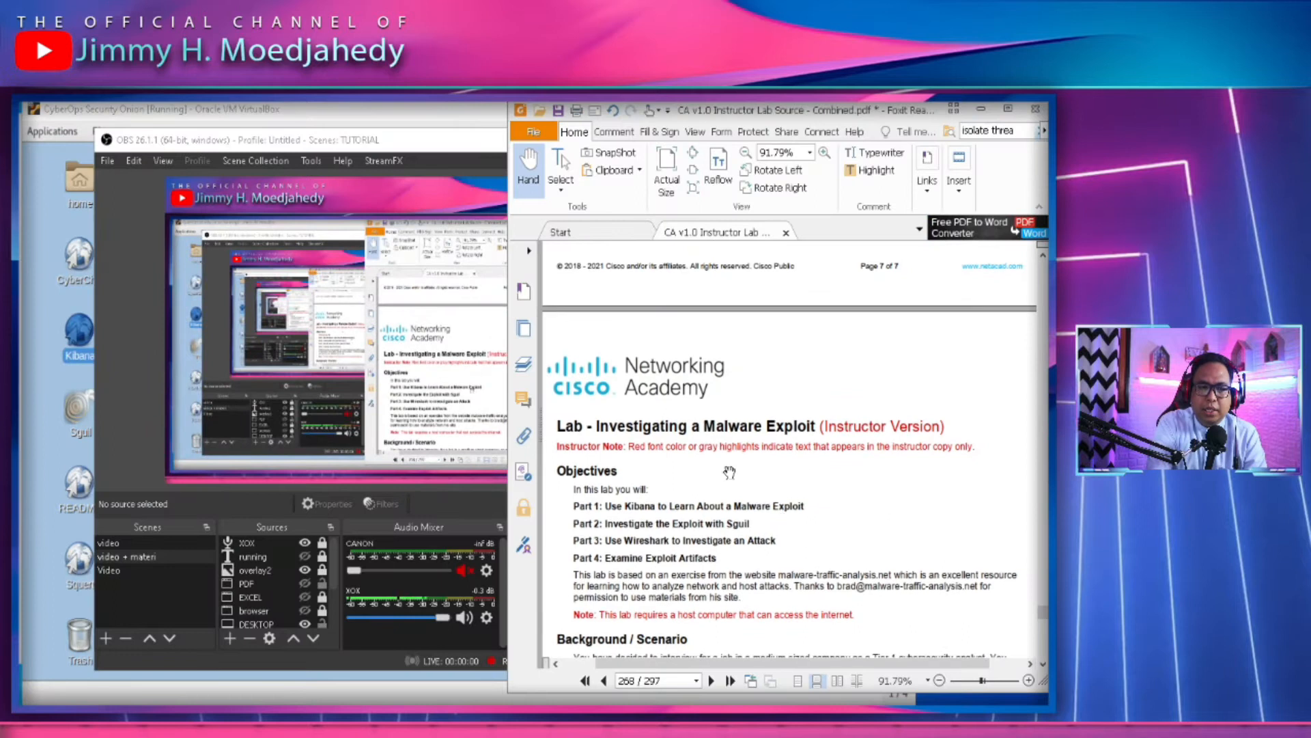
left_click(381, 114)
left_click(942, 375)
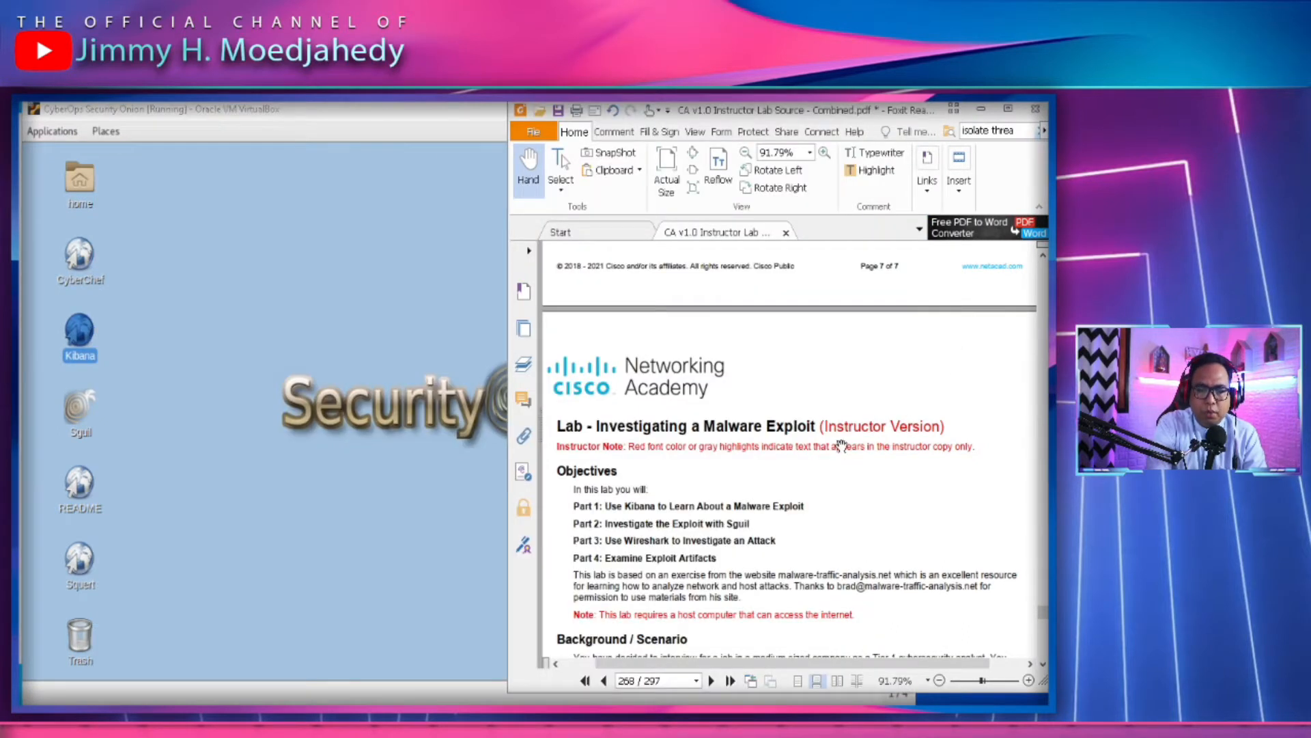
scroll(839, 455, "up", 1)
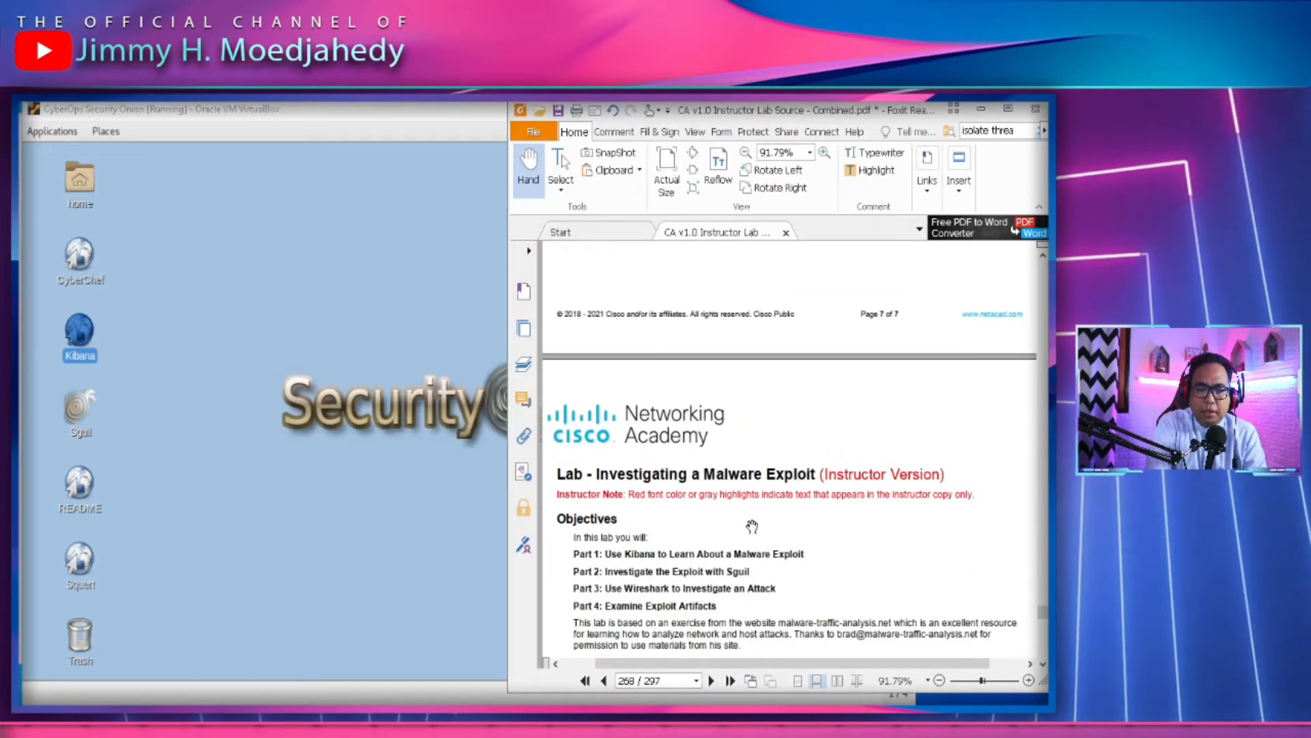
scroll(754, 479, "down", 5)
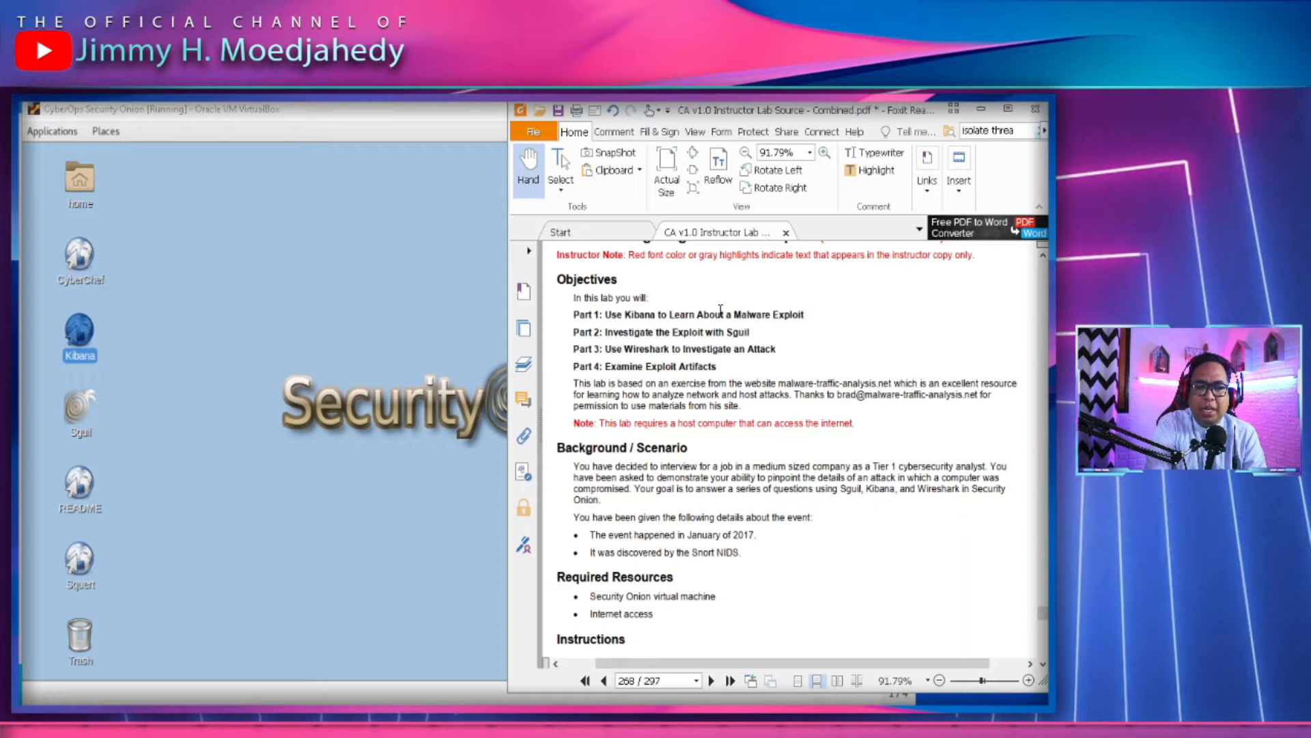
double_click(648, 317)
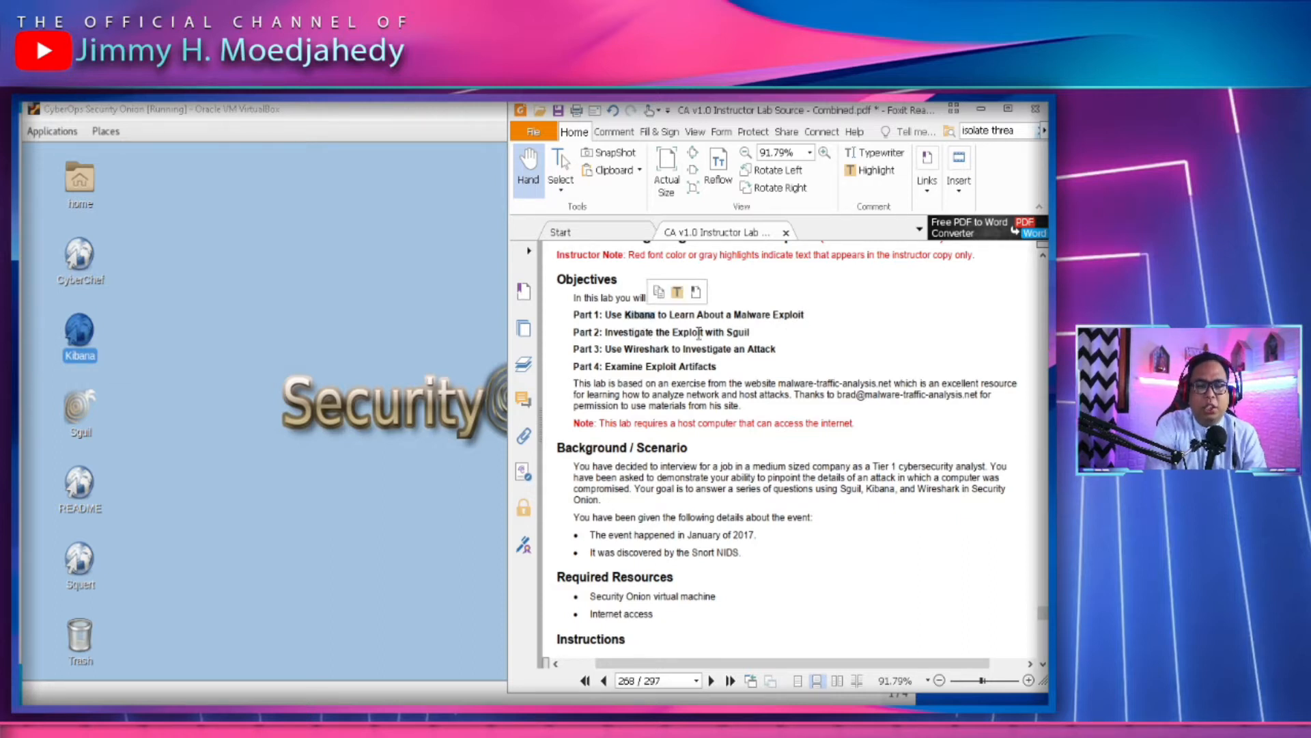
double_click(739, 332)
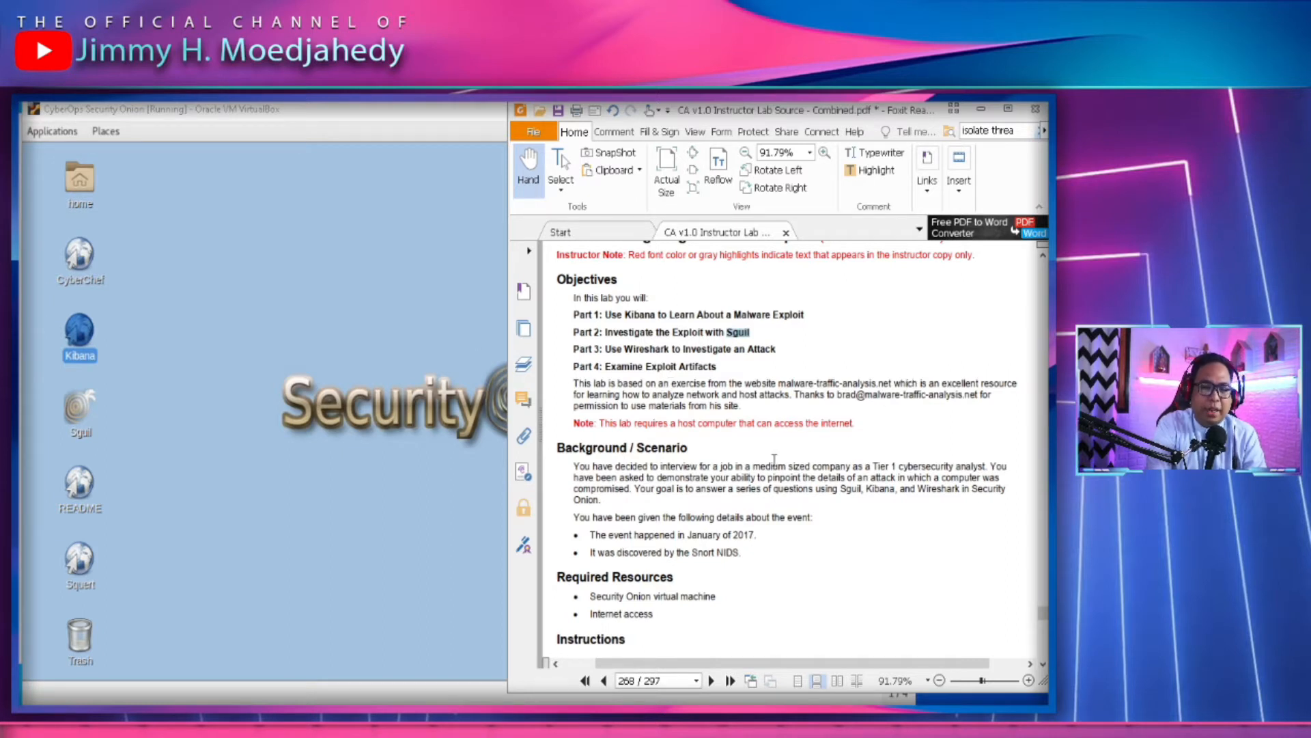
scroll(732, 540, "down", 5)
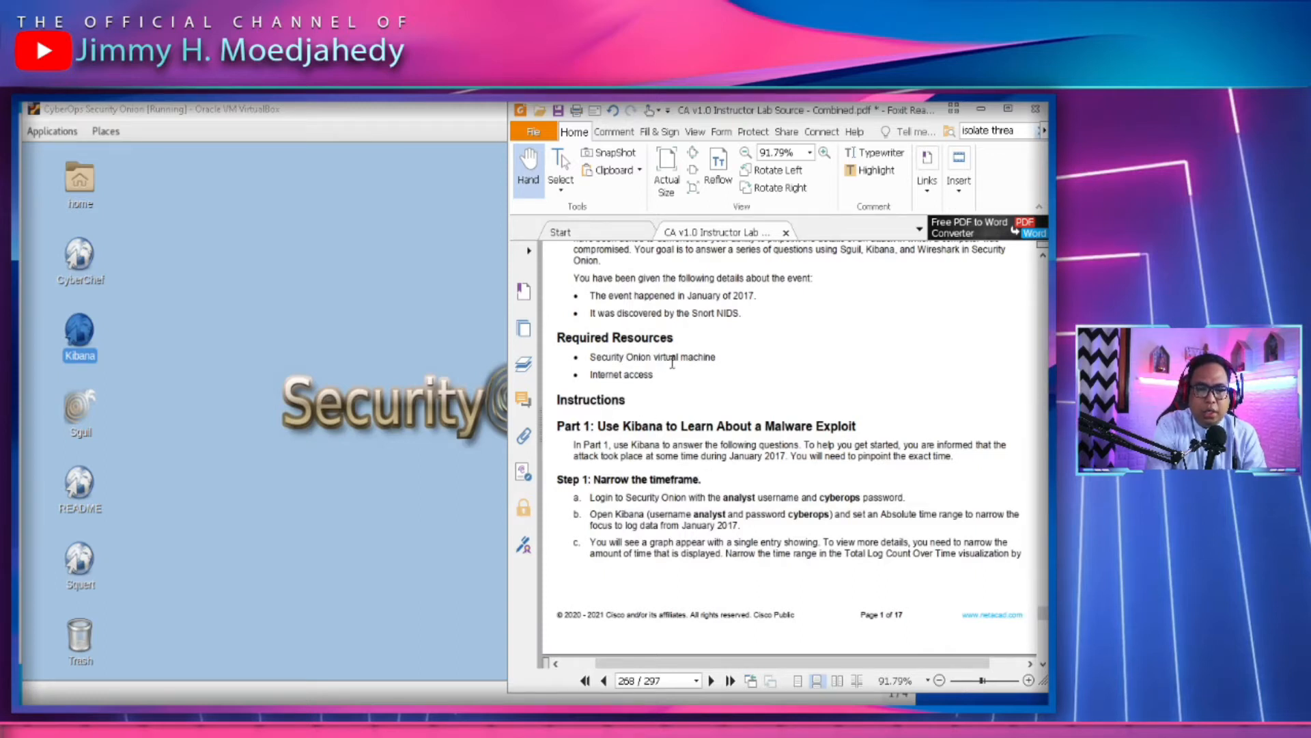
Review the lab's required resources and the Part 1, Step 1 instructions for narrowing the timeframe
left_click(120, 113)
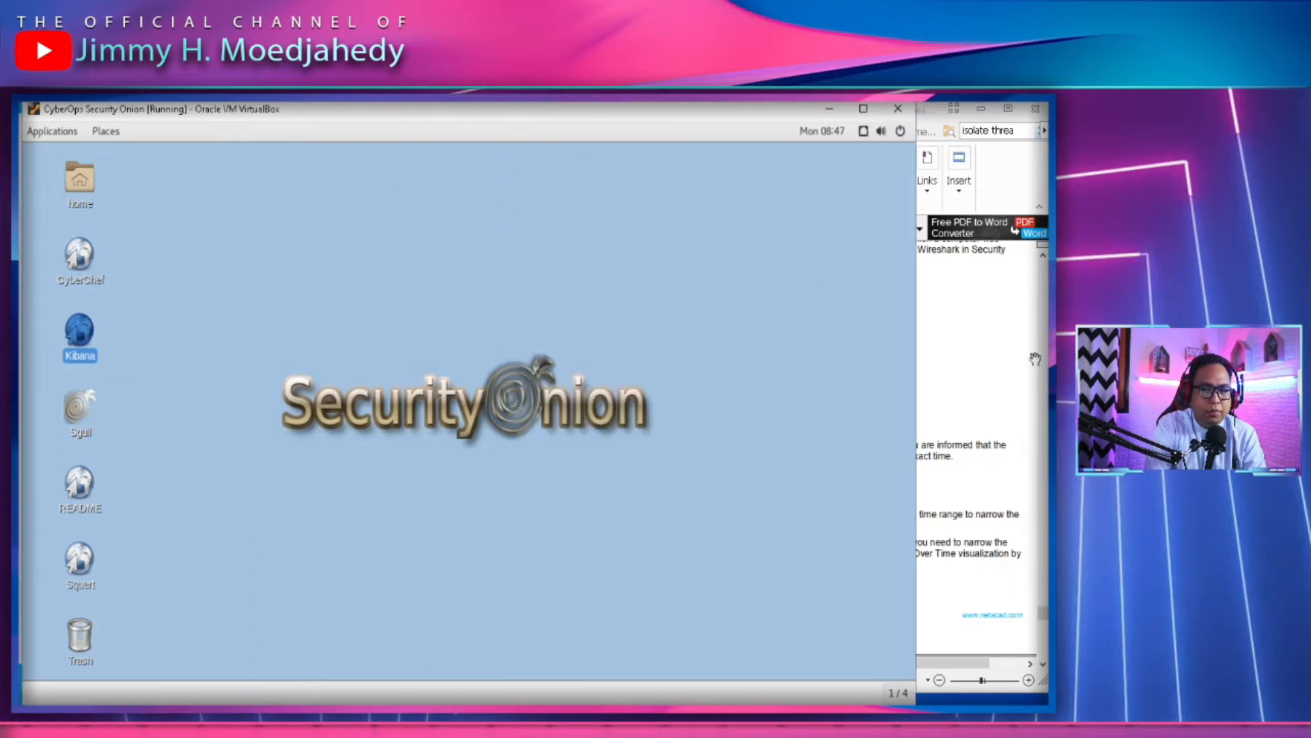
left_click(963, 362)
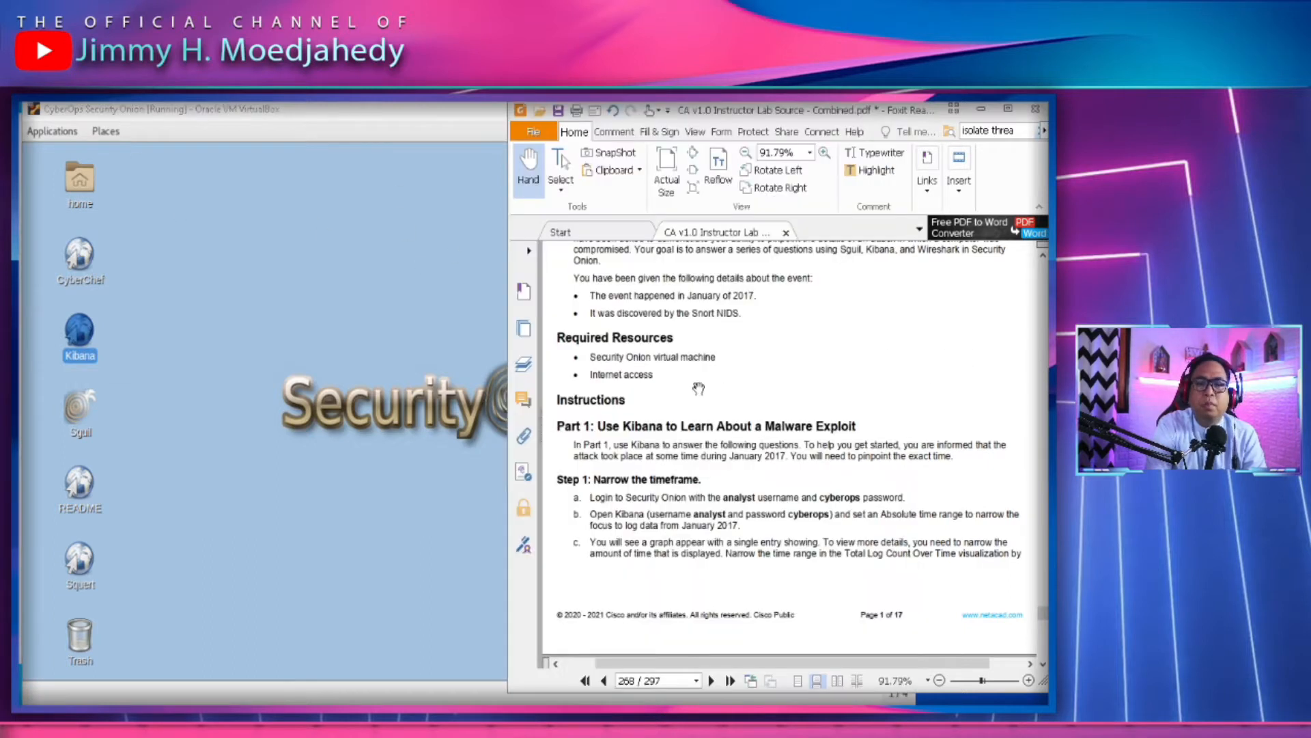
triple_click(627, 374)
left_click(635, 377)
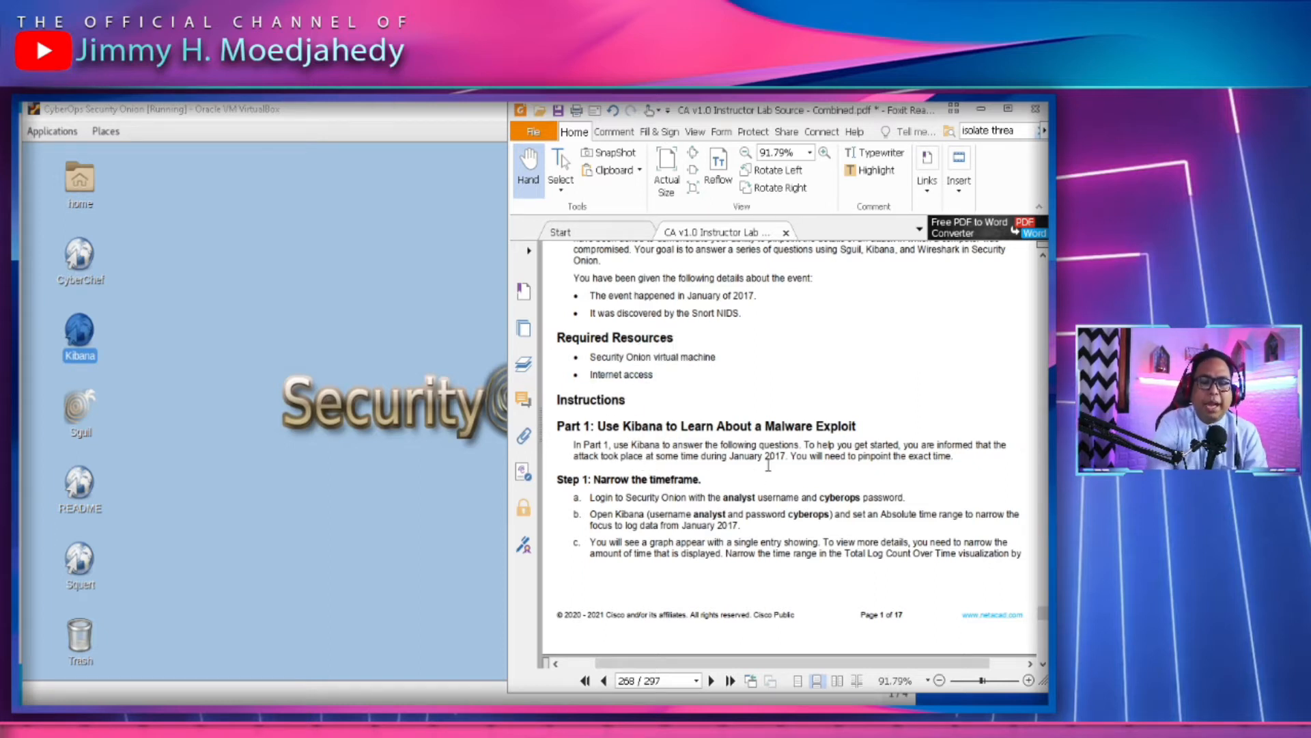
scroll(765, 472, "down", 3)
scroll(779, 453, "down", 3)
scroll(792, 416, "up", 1)
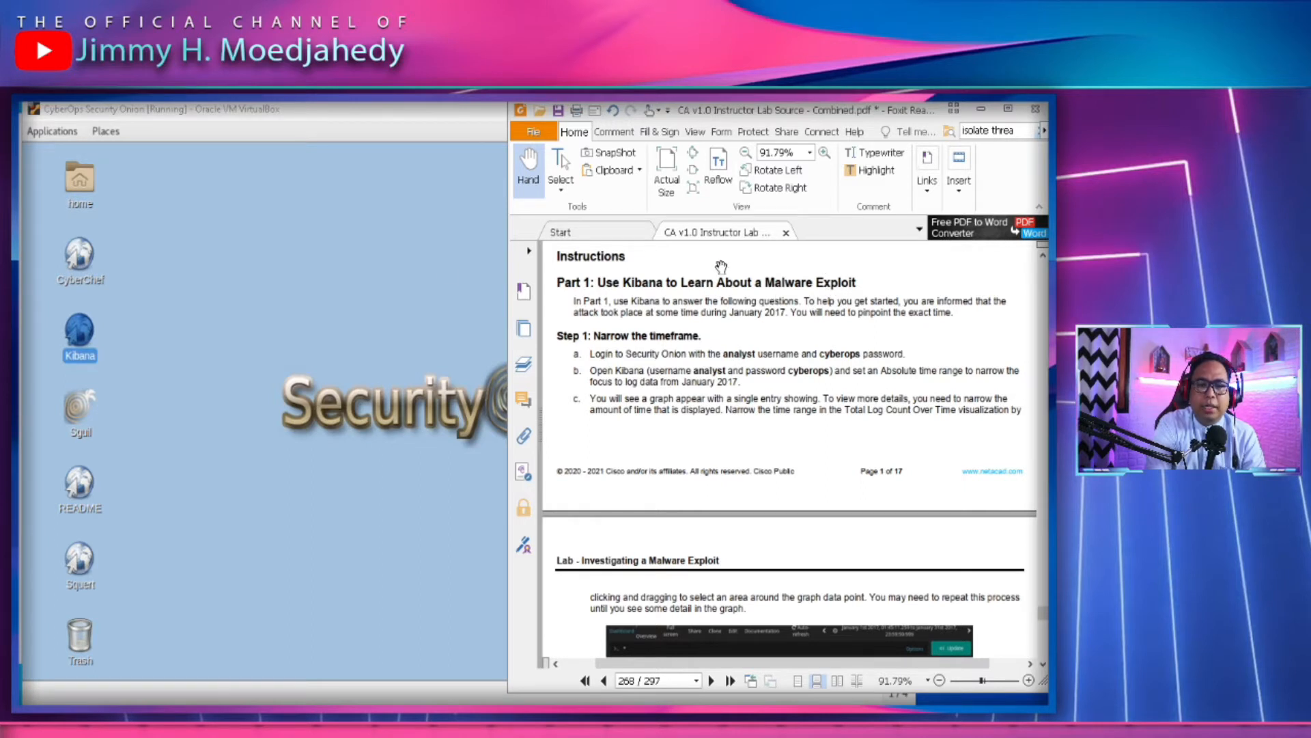
Open Kibana in the Security Onion virtual machine and log in as analyst with the account password
left_click(430, 281)
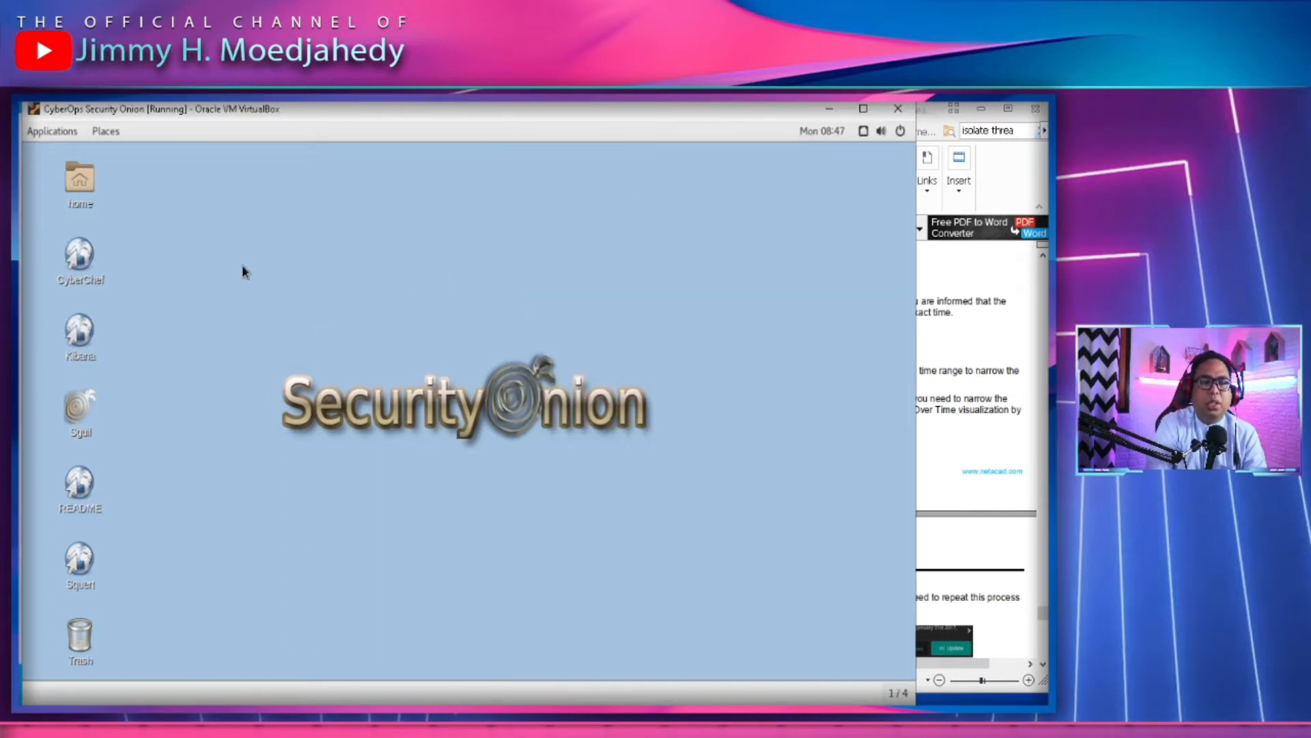
double_click(87, 336)
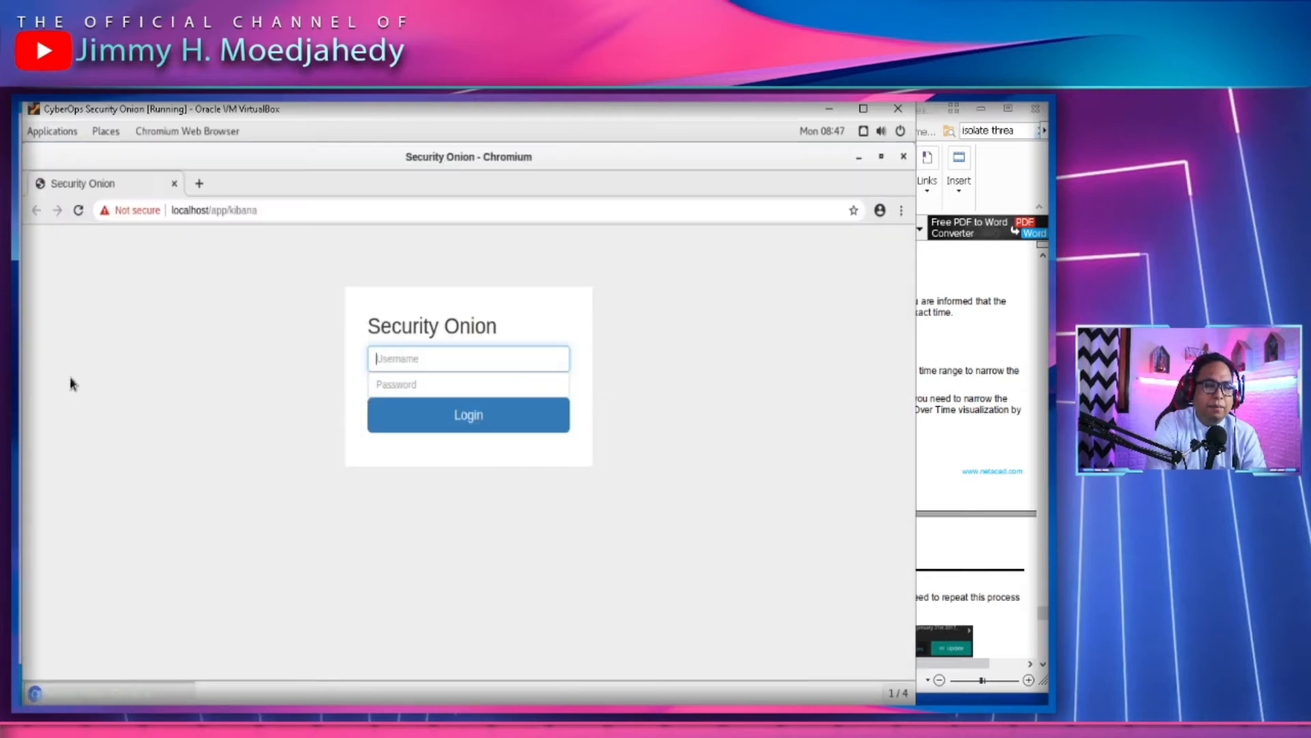
left_click(467, 360)
type("analyst")
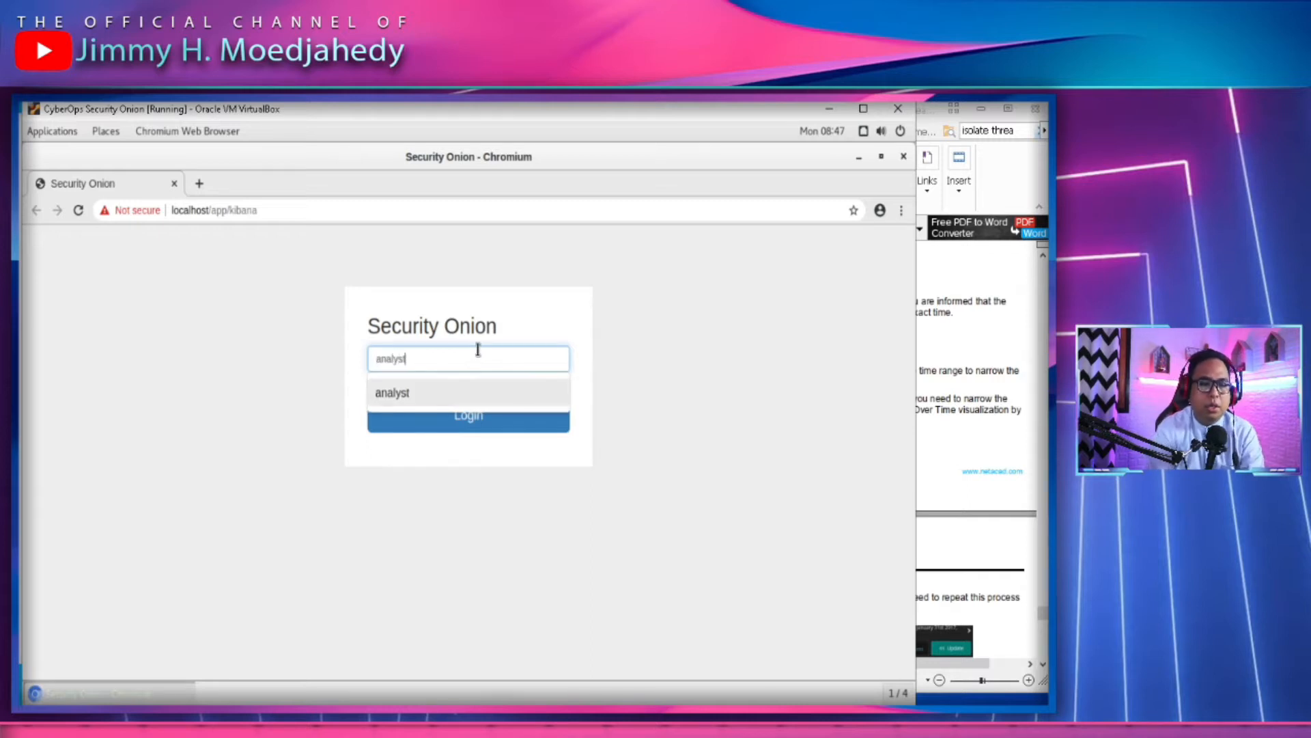
key("Tab")
type("cyberops")
key("Return")
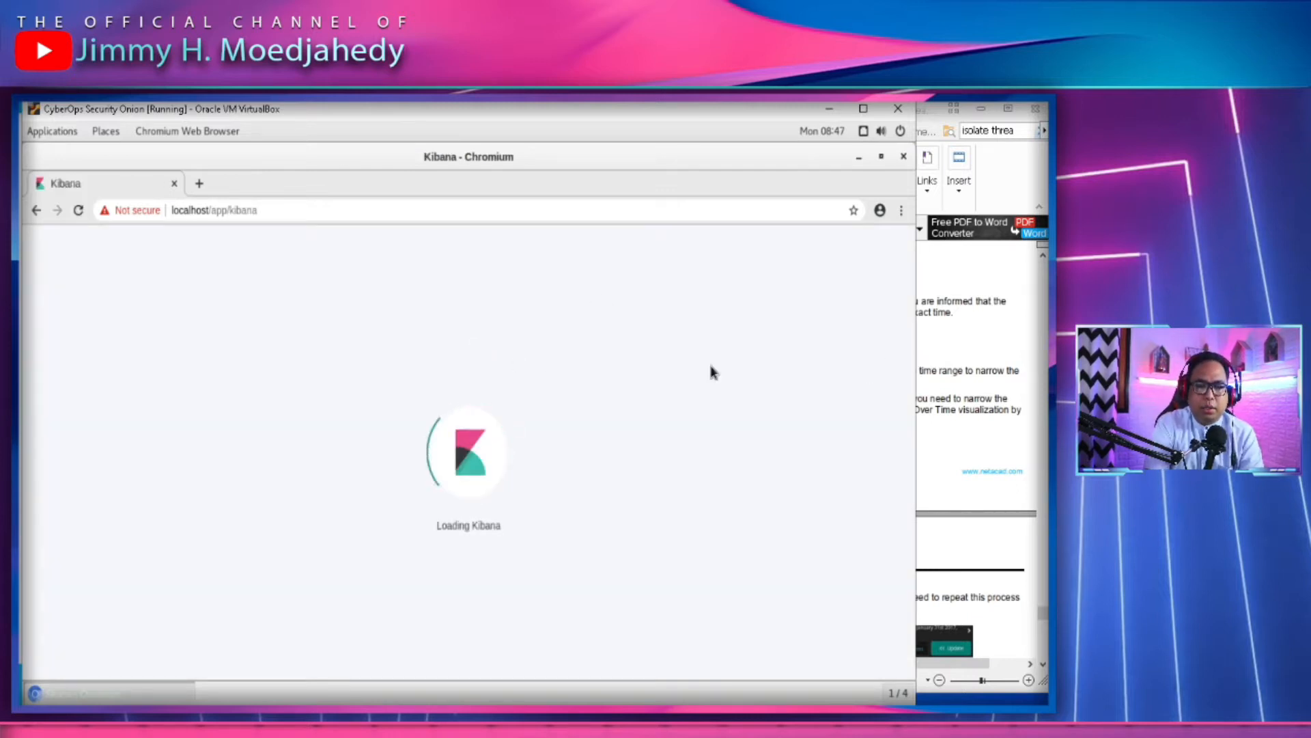
key("alt+Tab")
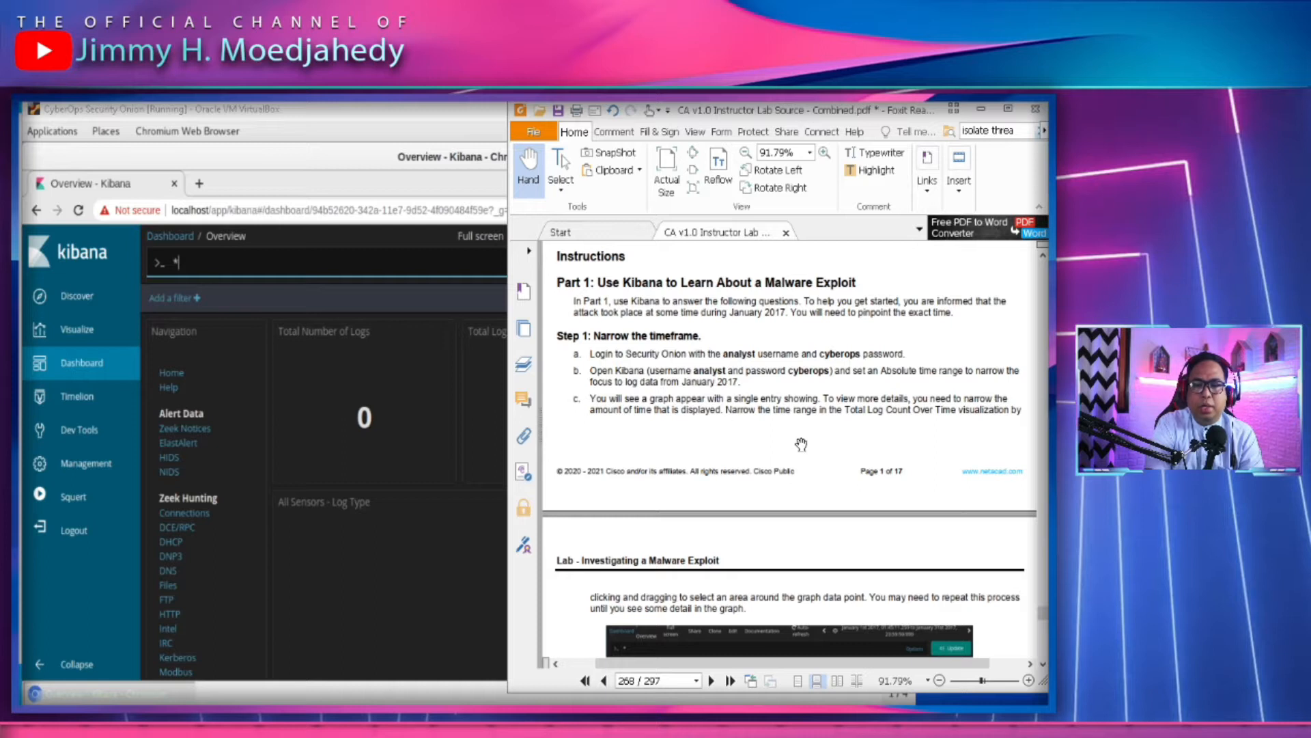
left_click(485, 263)
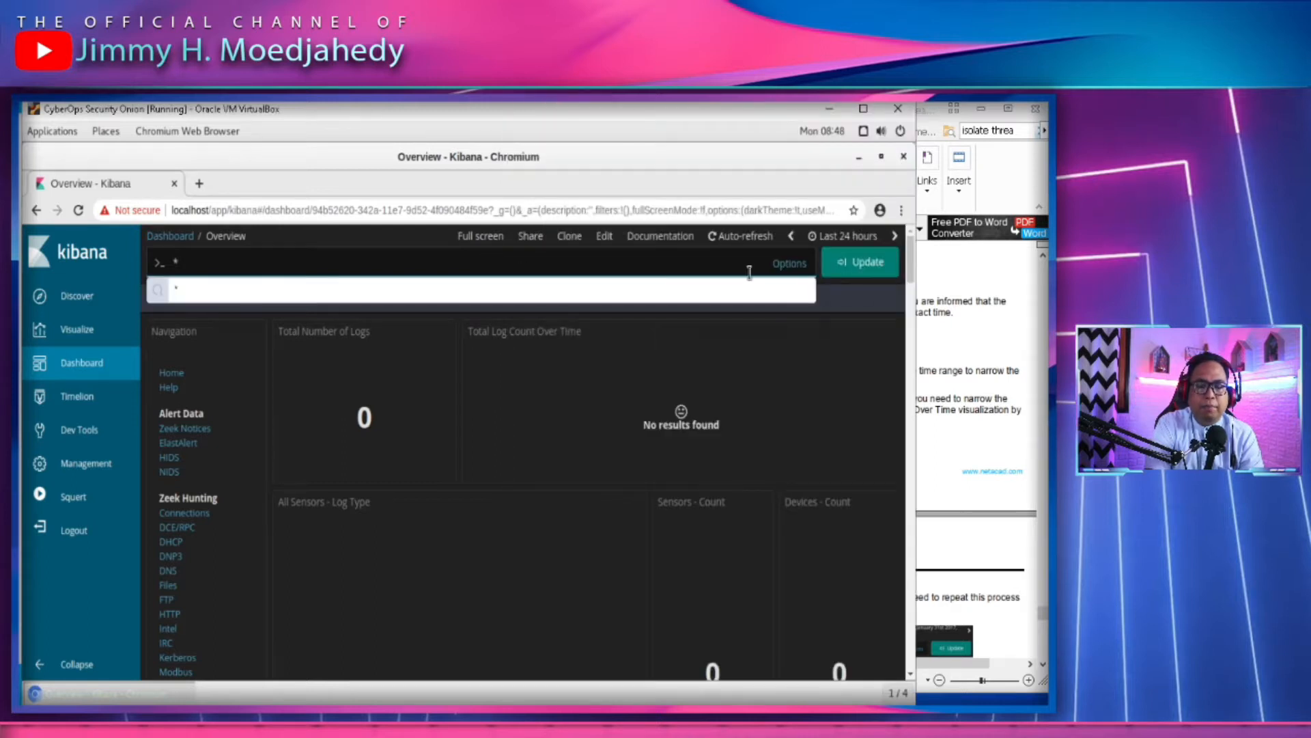
left_click(849, 239)
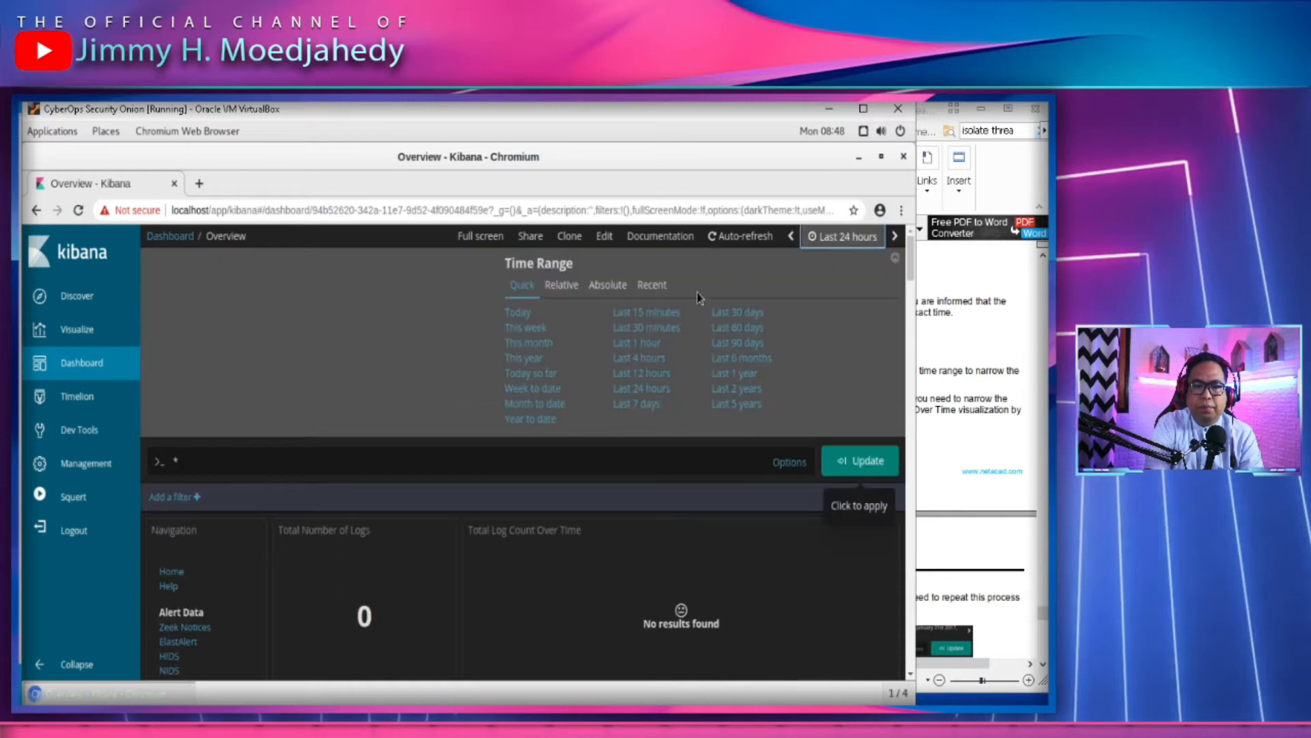
left_click(613, 287)
left_click(591, 377)
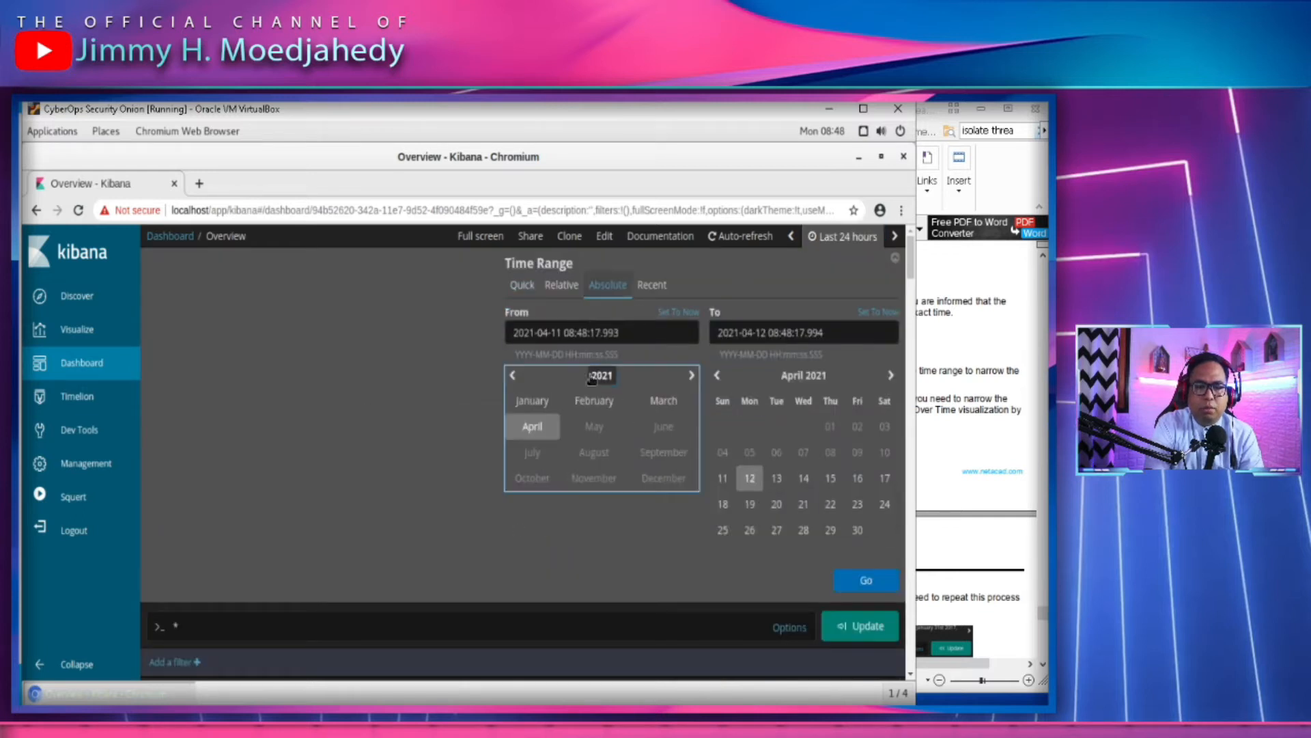
left_click(510, 374)
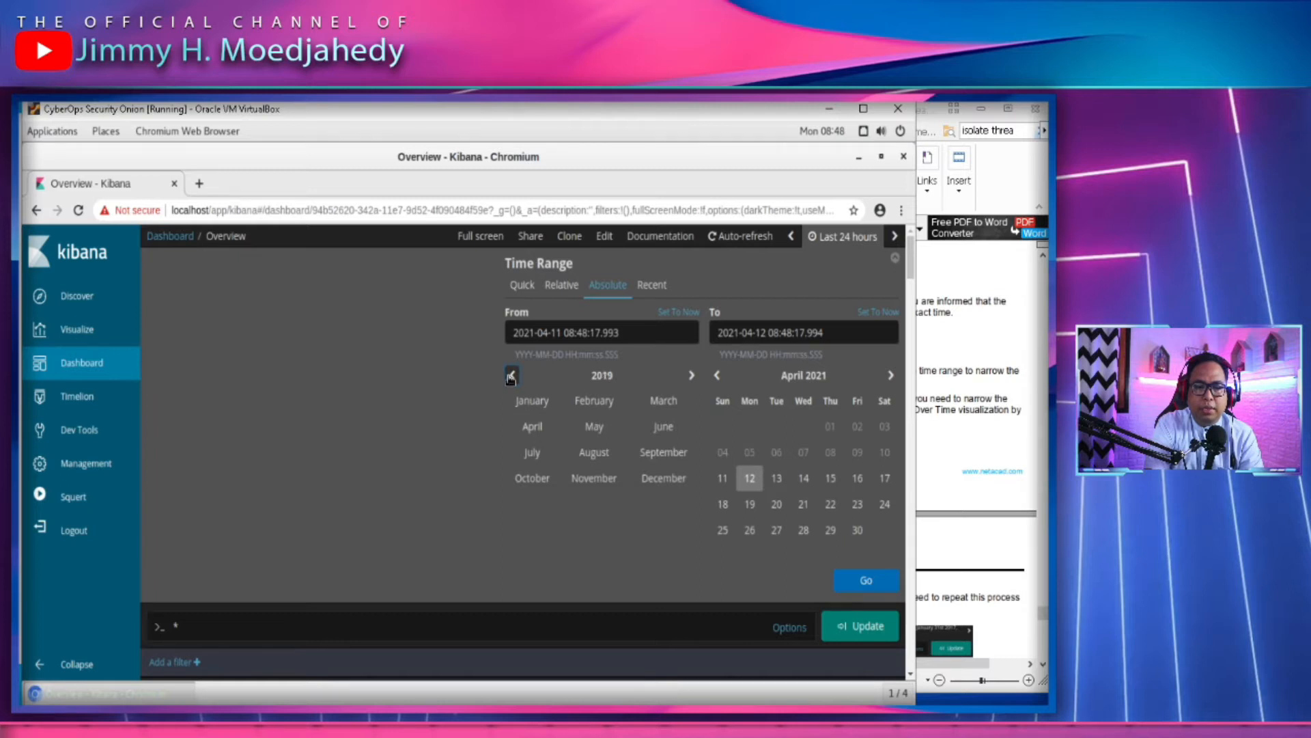
left_click(602, 375)
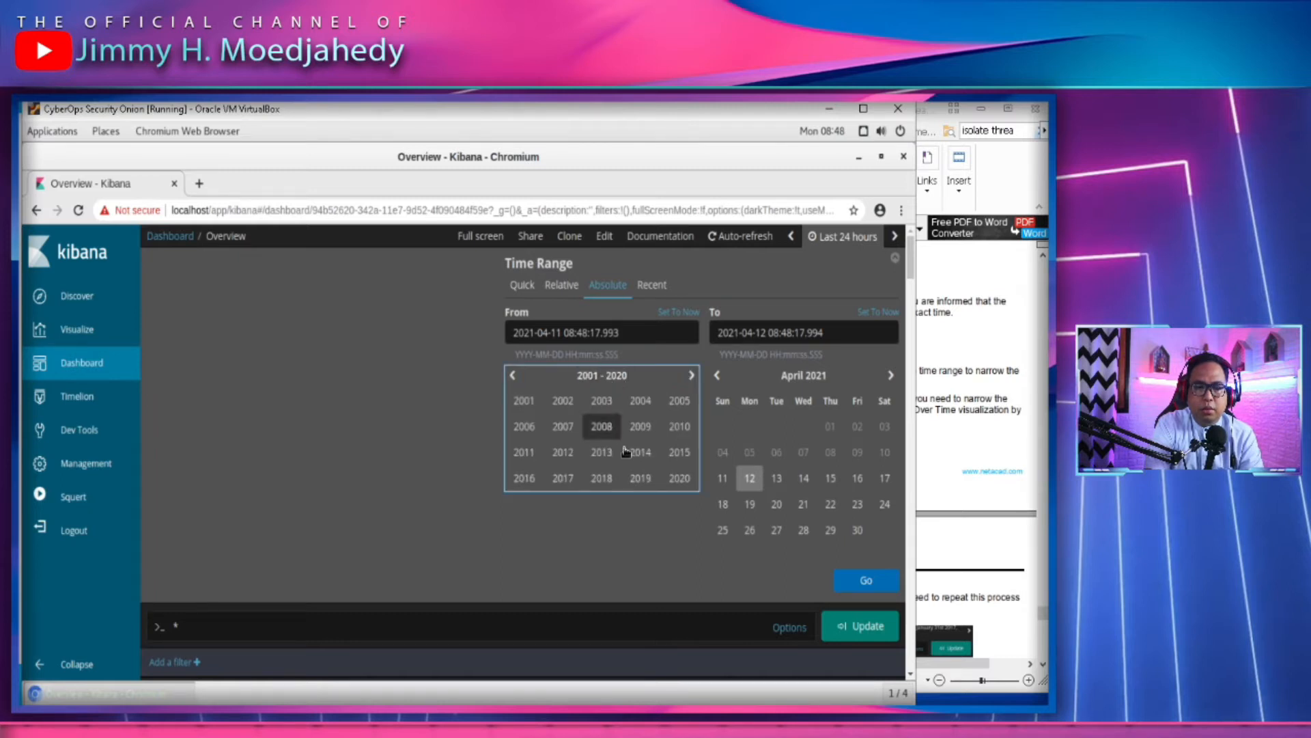
left_click(563, 478)
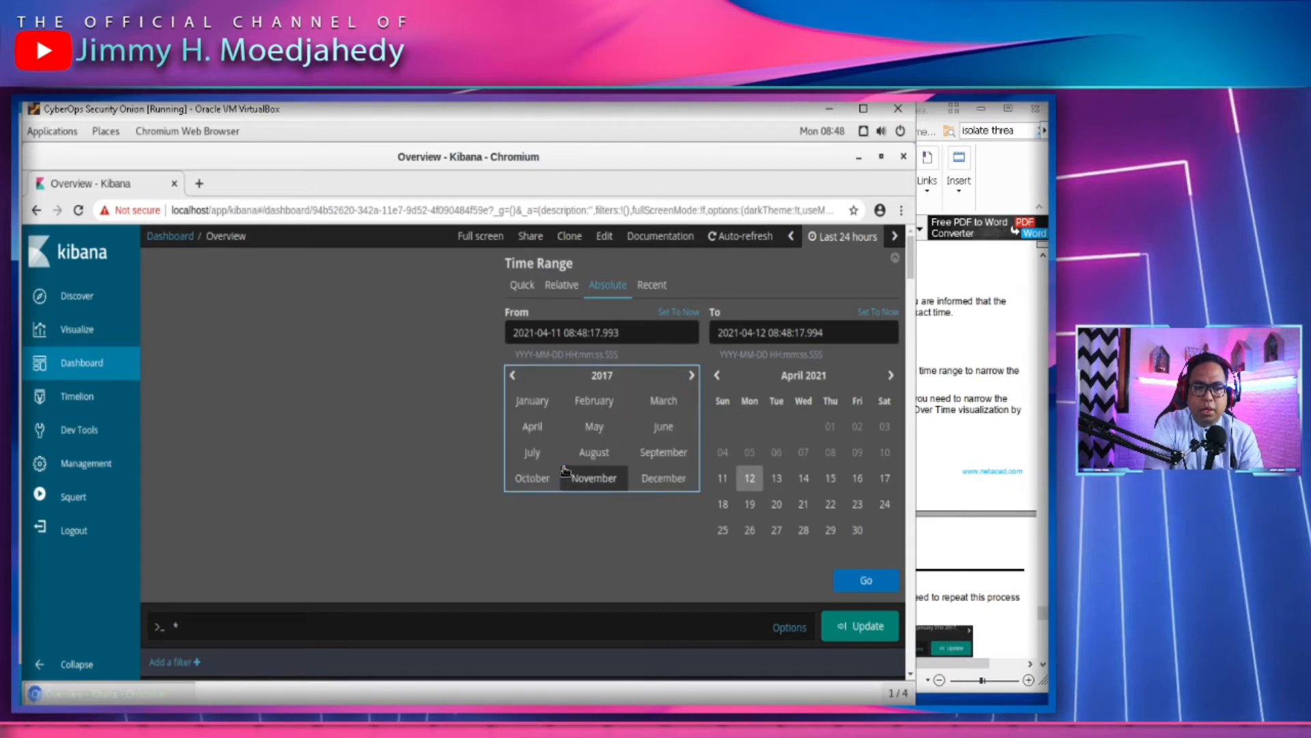
left_click(532, 401)
left_click(517, 429)
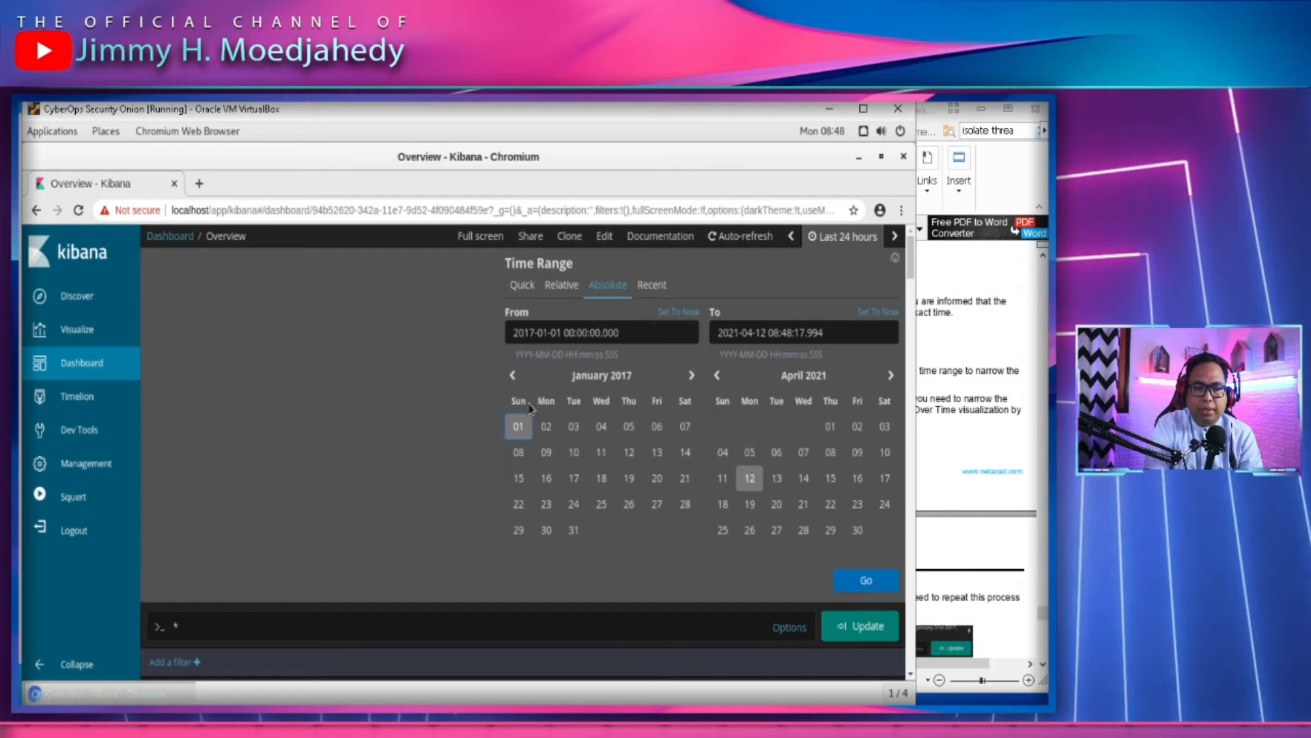
left_click(800, 333)
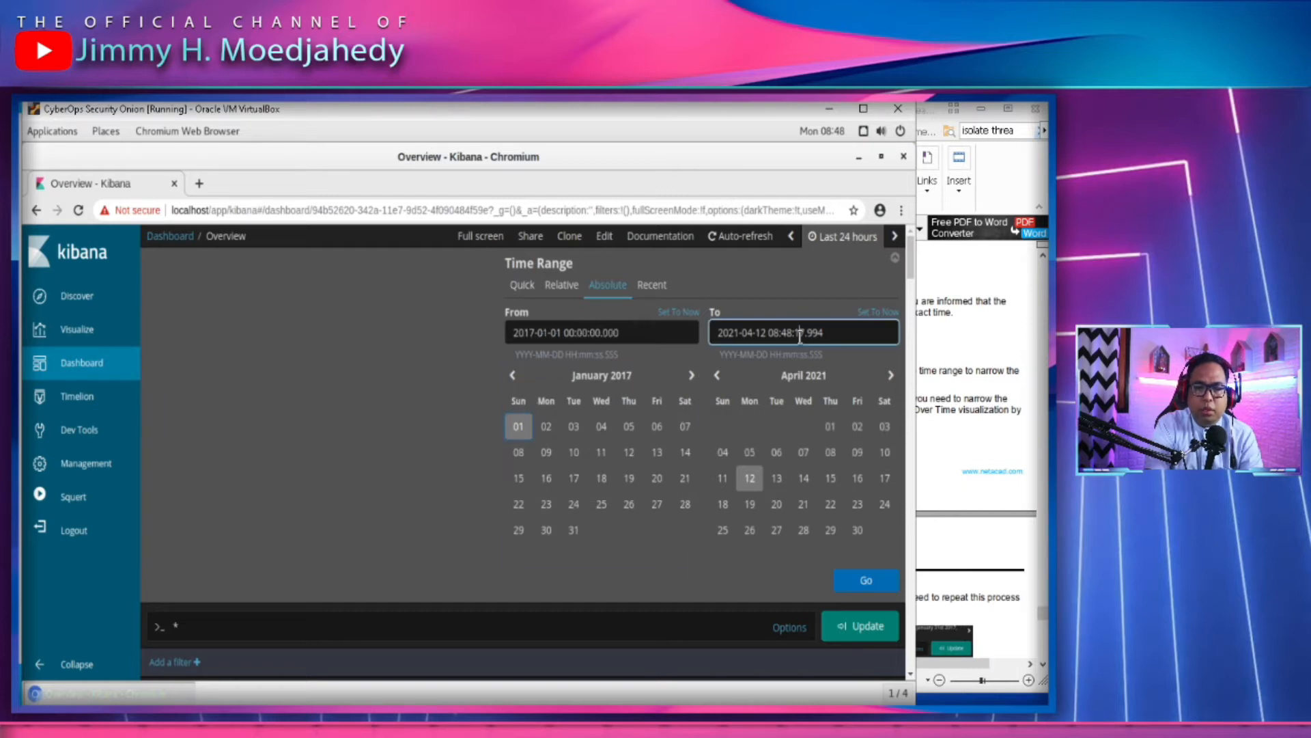
left_click(799, 375)
left_click(802, 375)
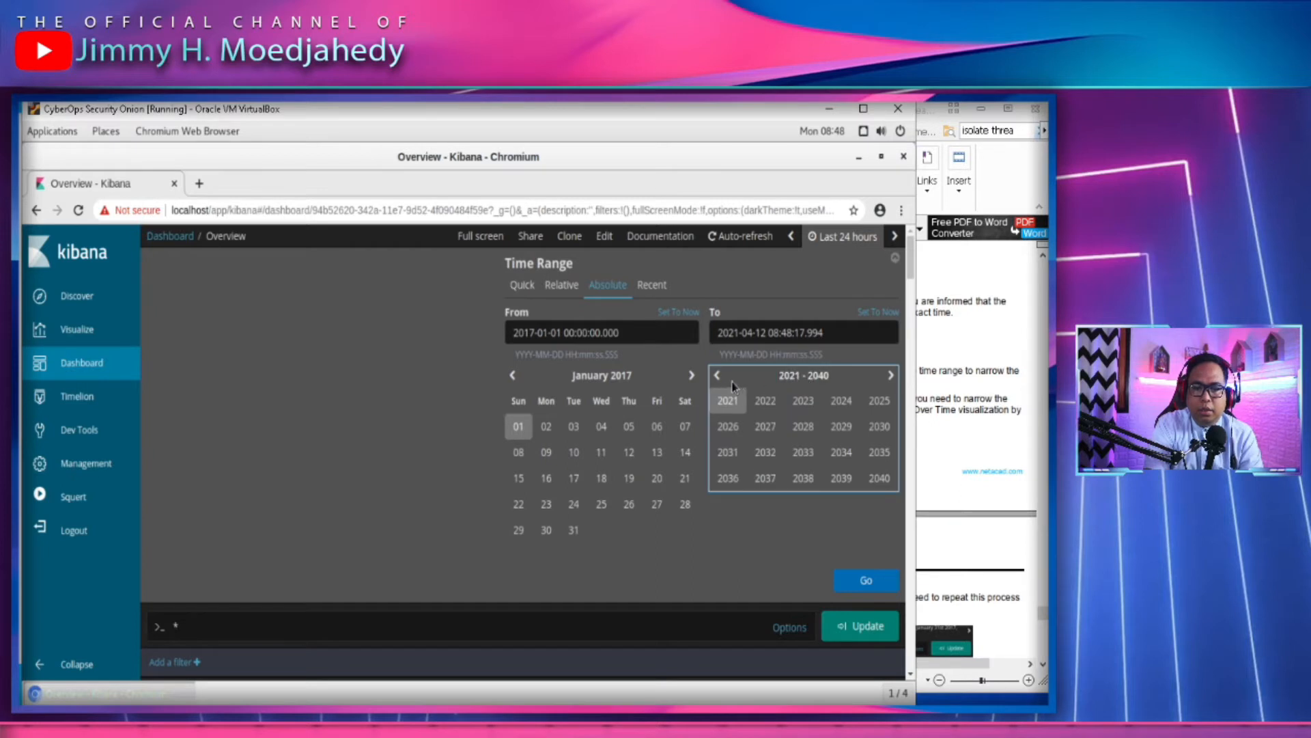
left_click(715, 375)
left_click(764, 478)
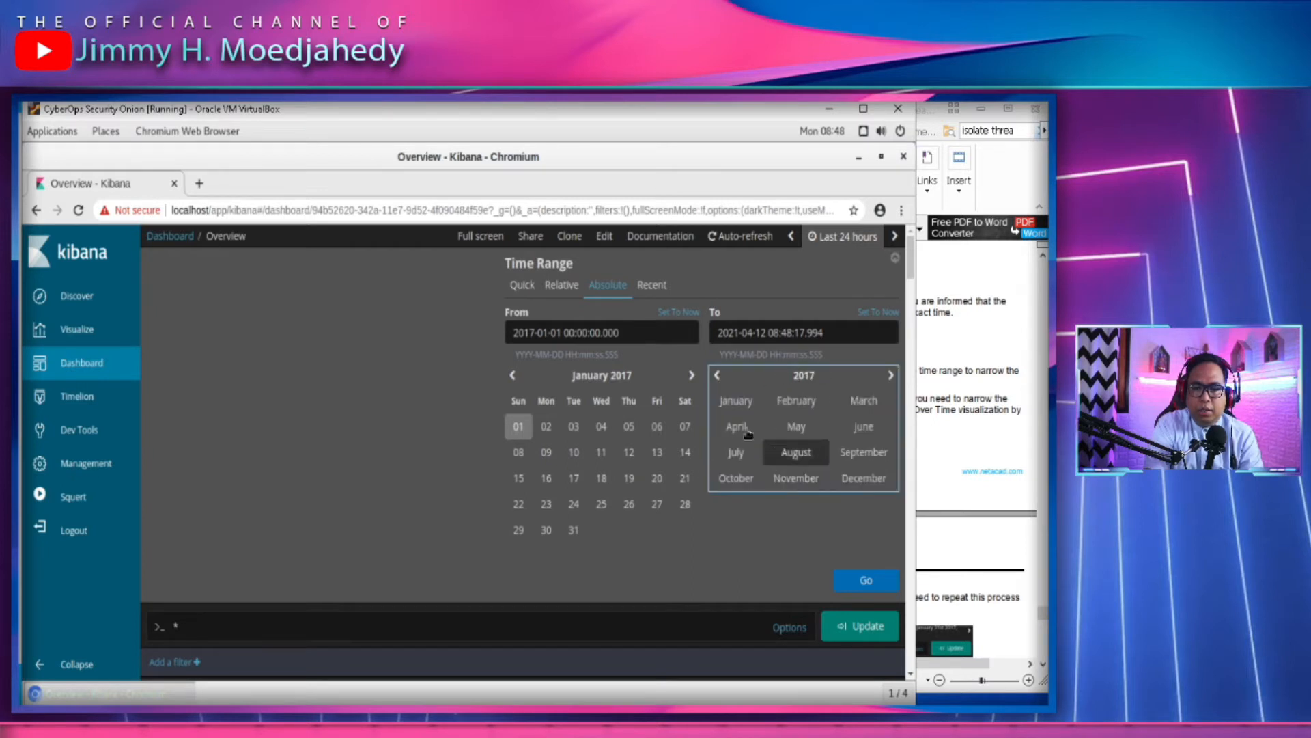
left_click(726, 403)
left_click(776, 530)
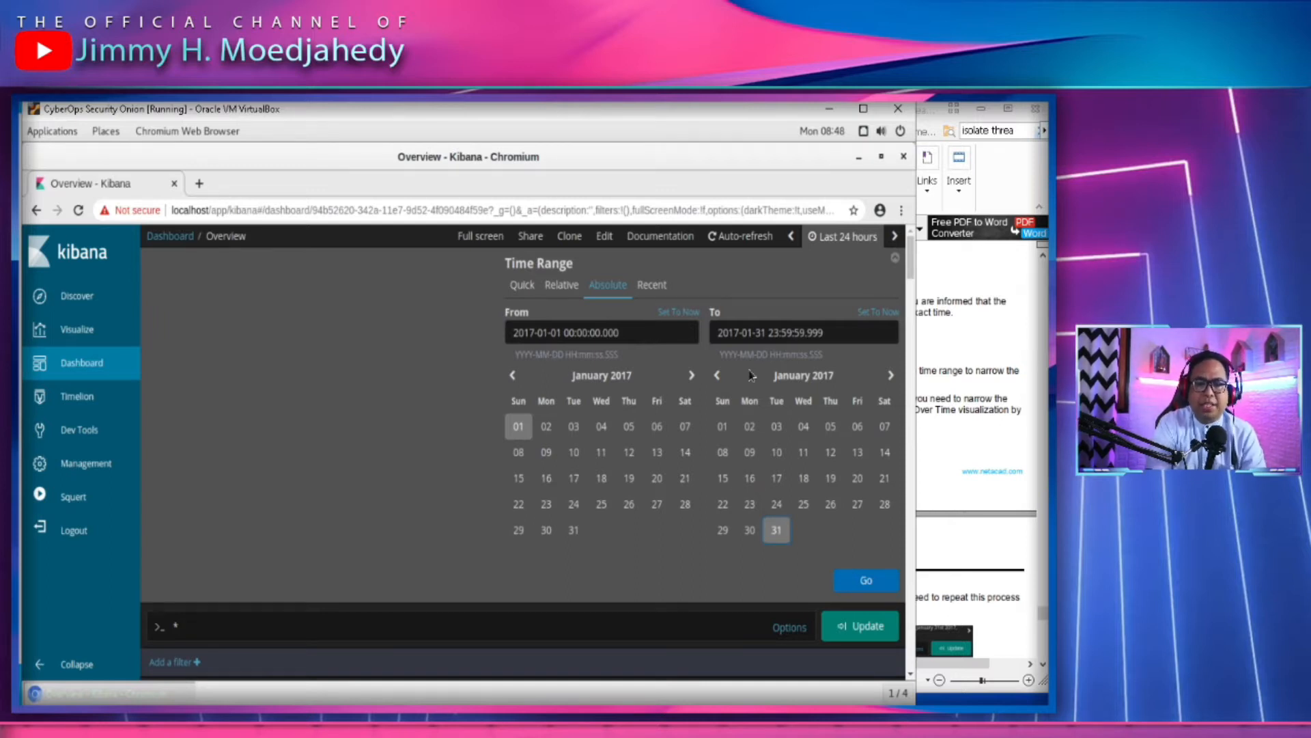
left_click(864, 581)
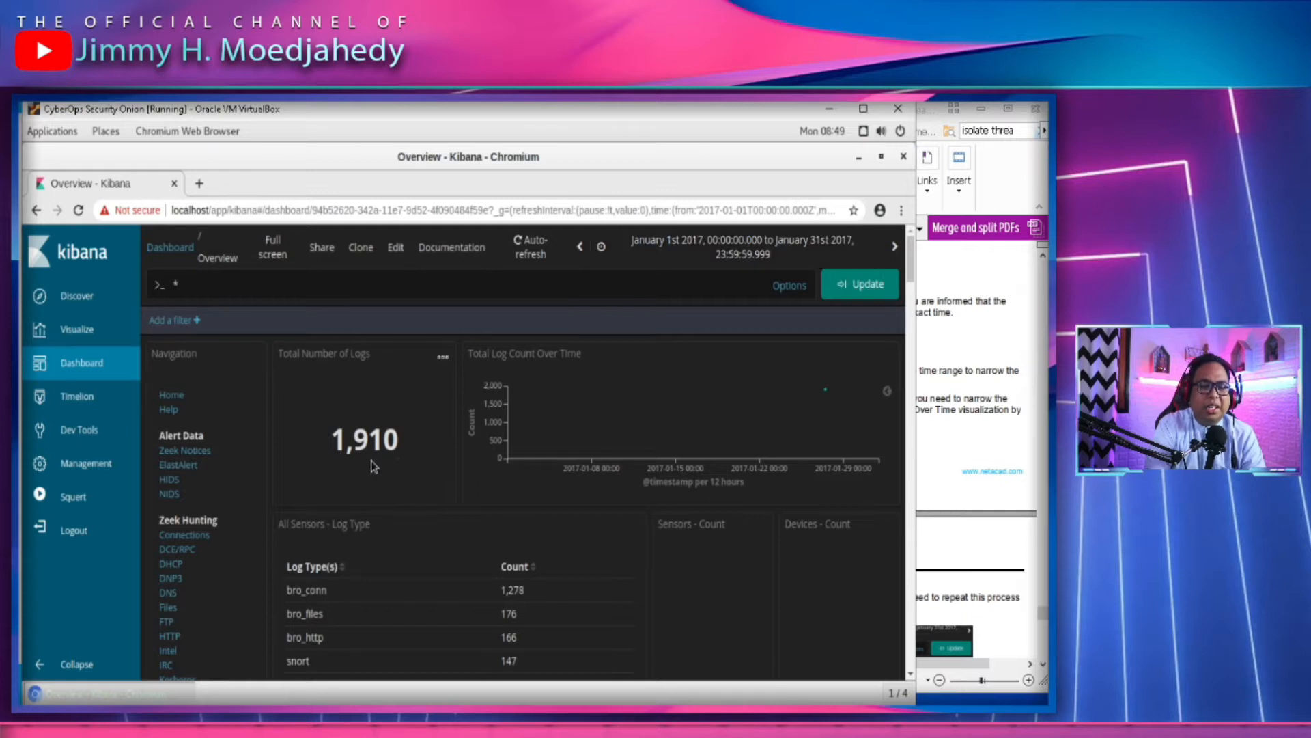
Following the guide, narrow Total Log Count Over Time around its data point to about 21:22–23:44 on January 27th 2017
left_click(953, 430)
scroll(891, 523, "down", 5)
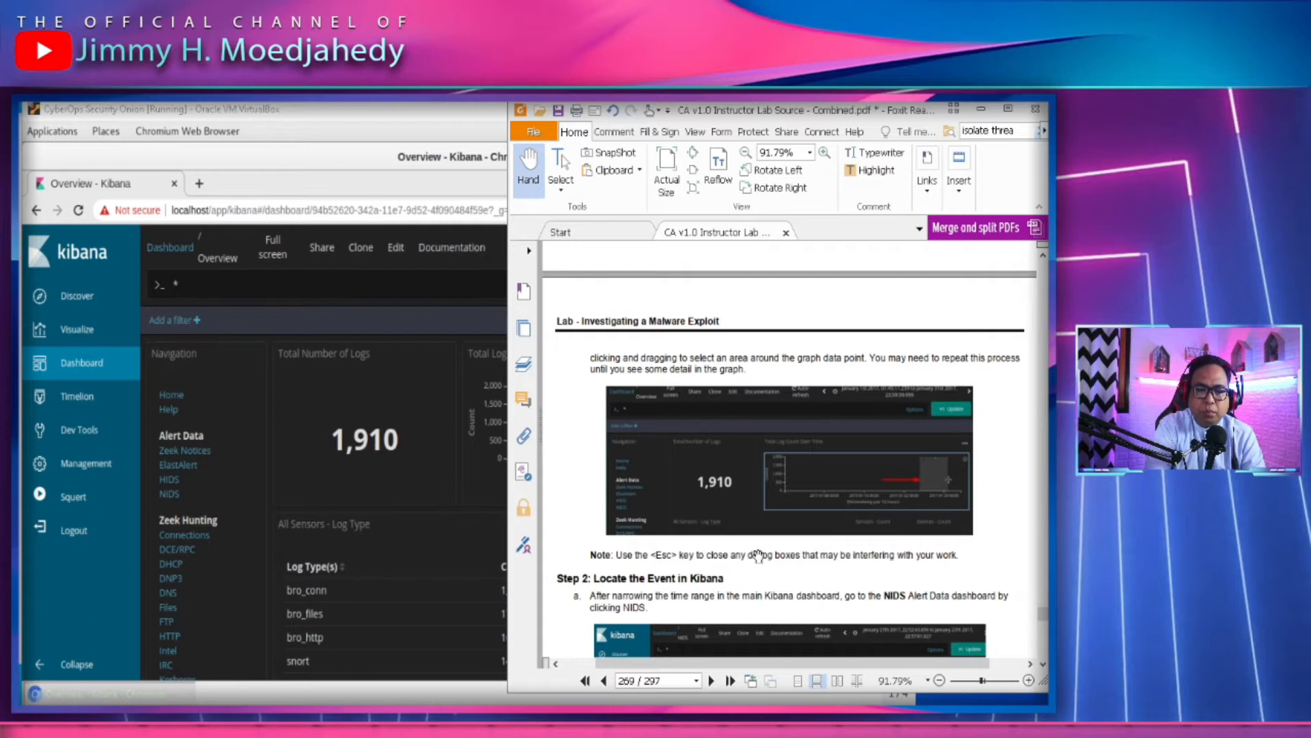
scroll(800, 544, "down", 2)
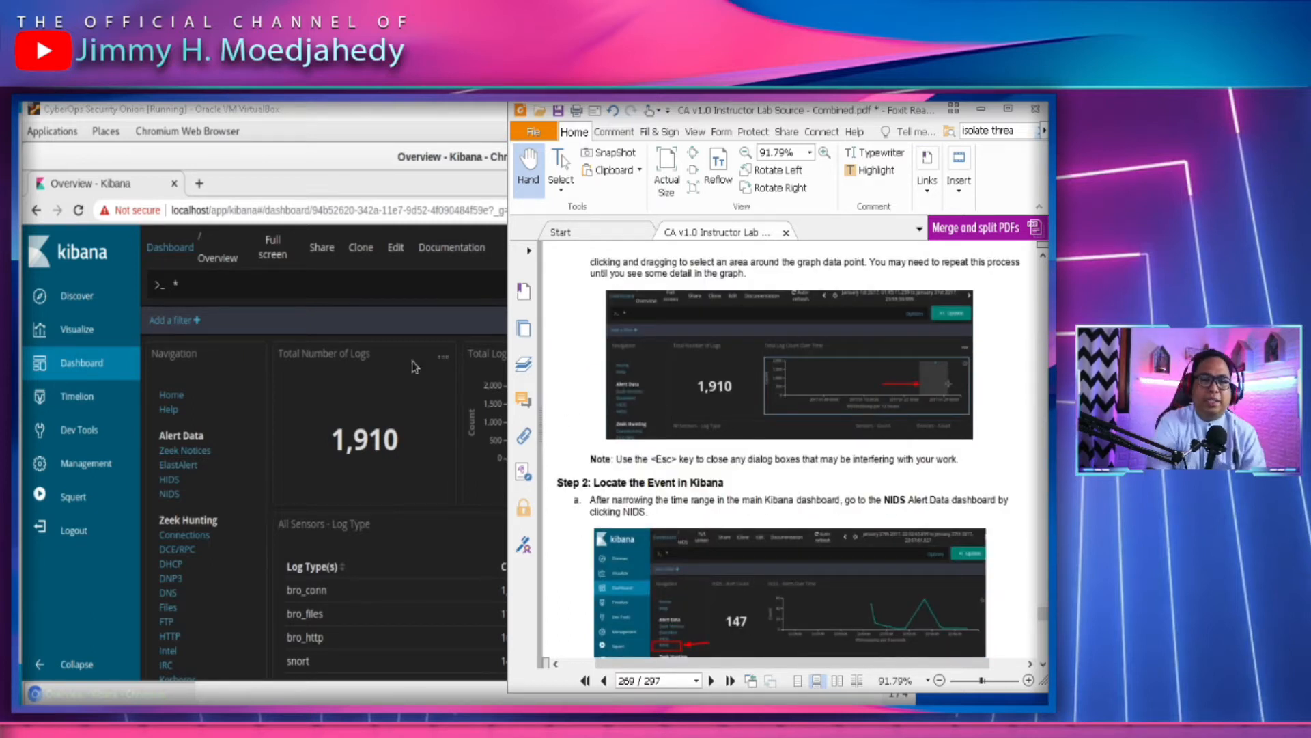
left_click(432, 302)
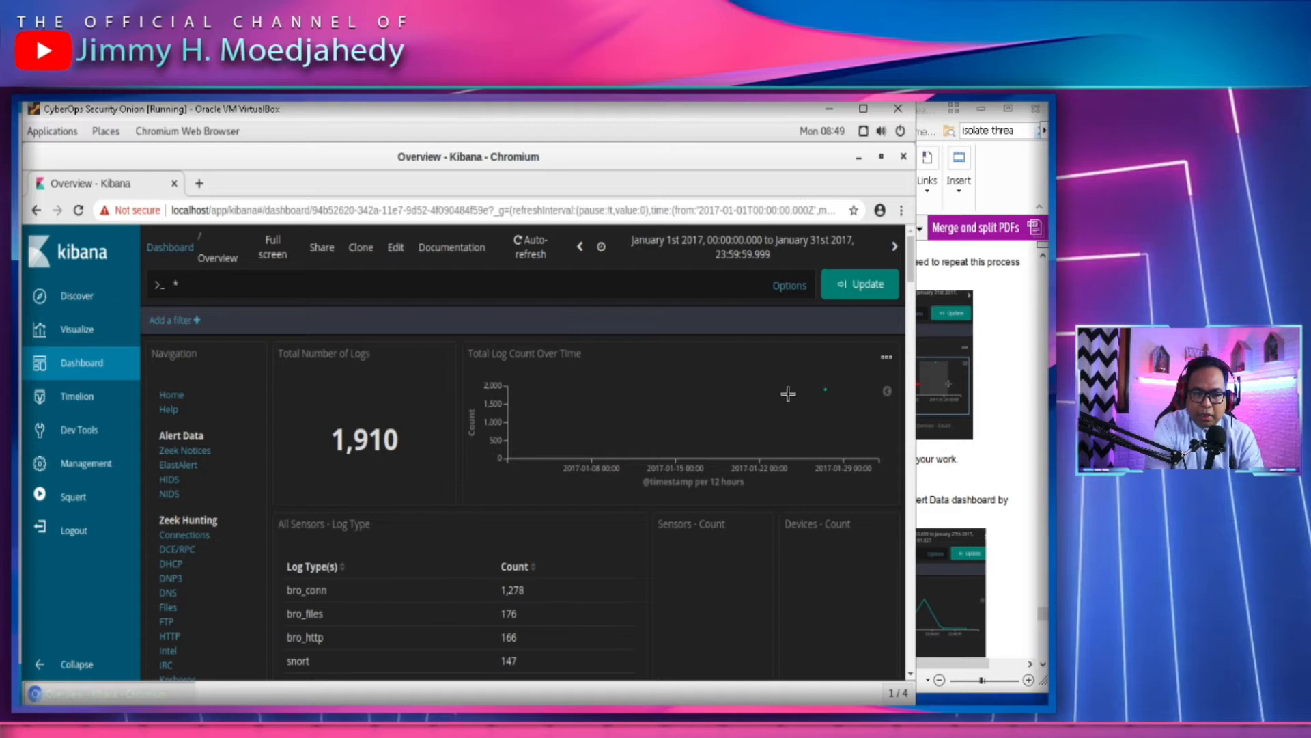
left_click_drag(788, 398, 847, 394)
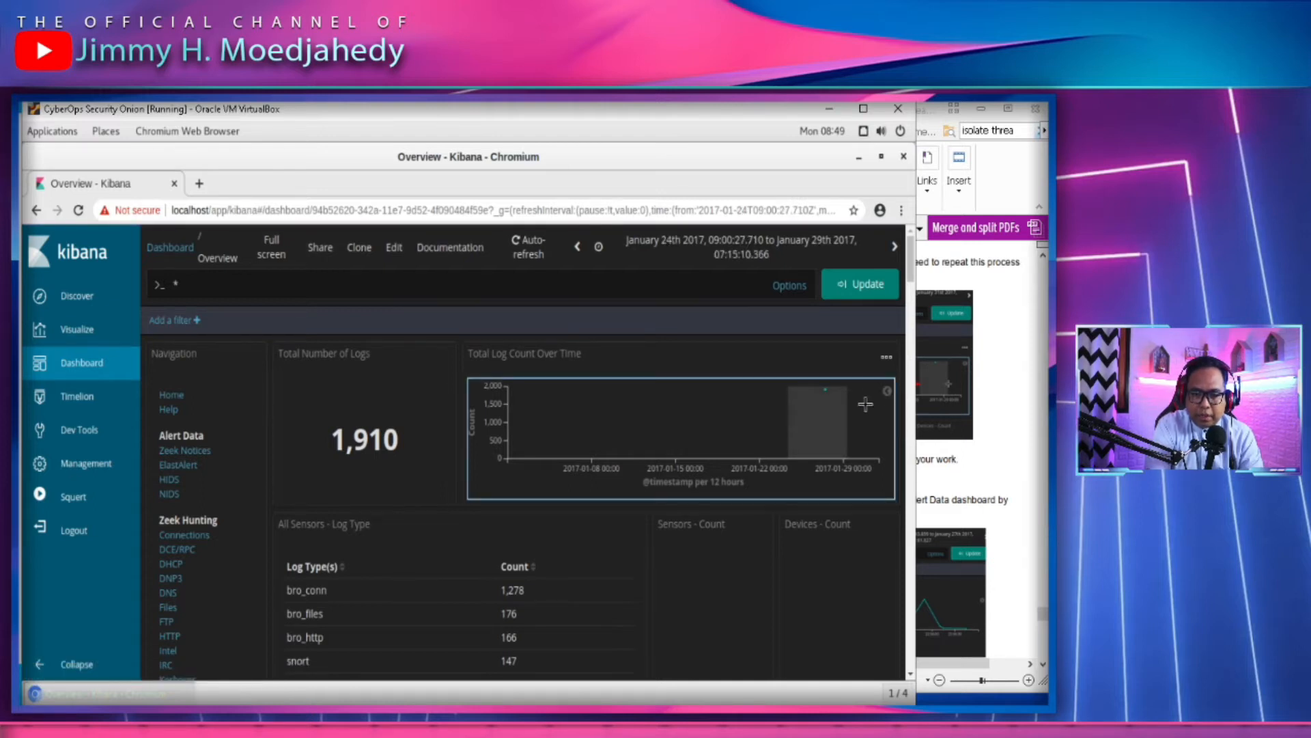
left_click_drag(745, 401, 803, 409)
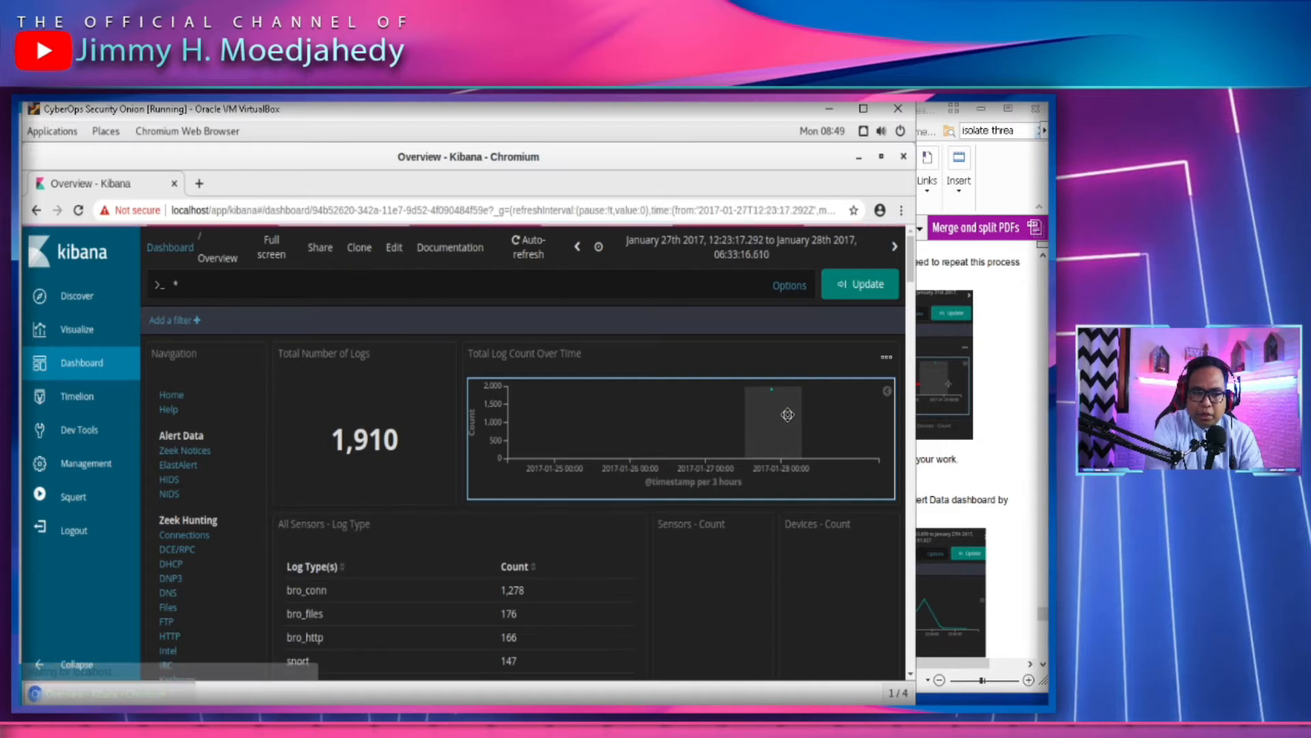
left_click_drag(692, 401, 740, 405)
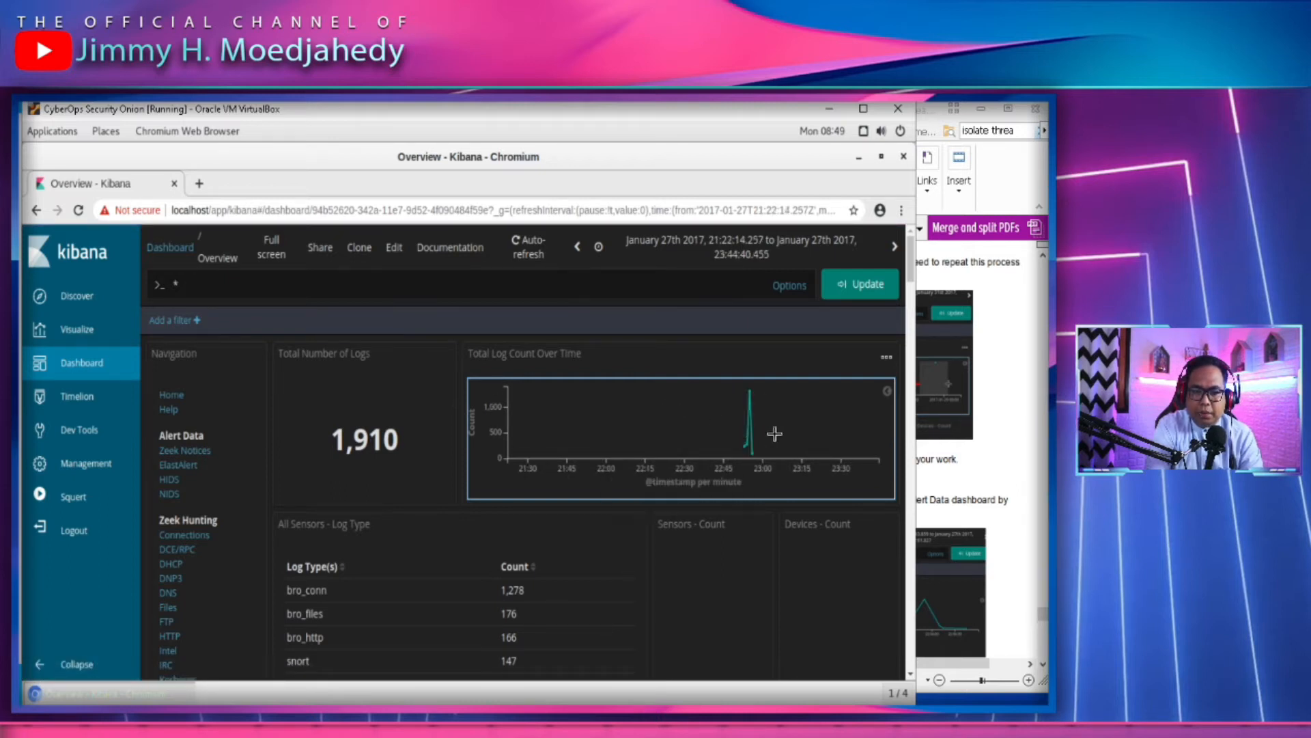
Following the lab guide's Step 2, open the NIDS Alert Data dashboard and compare its alert count with the guide's screenshot
left_click(956, 434)
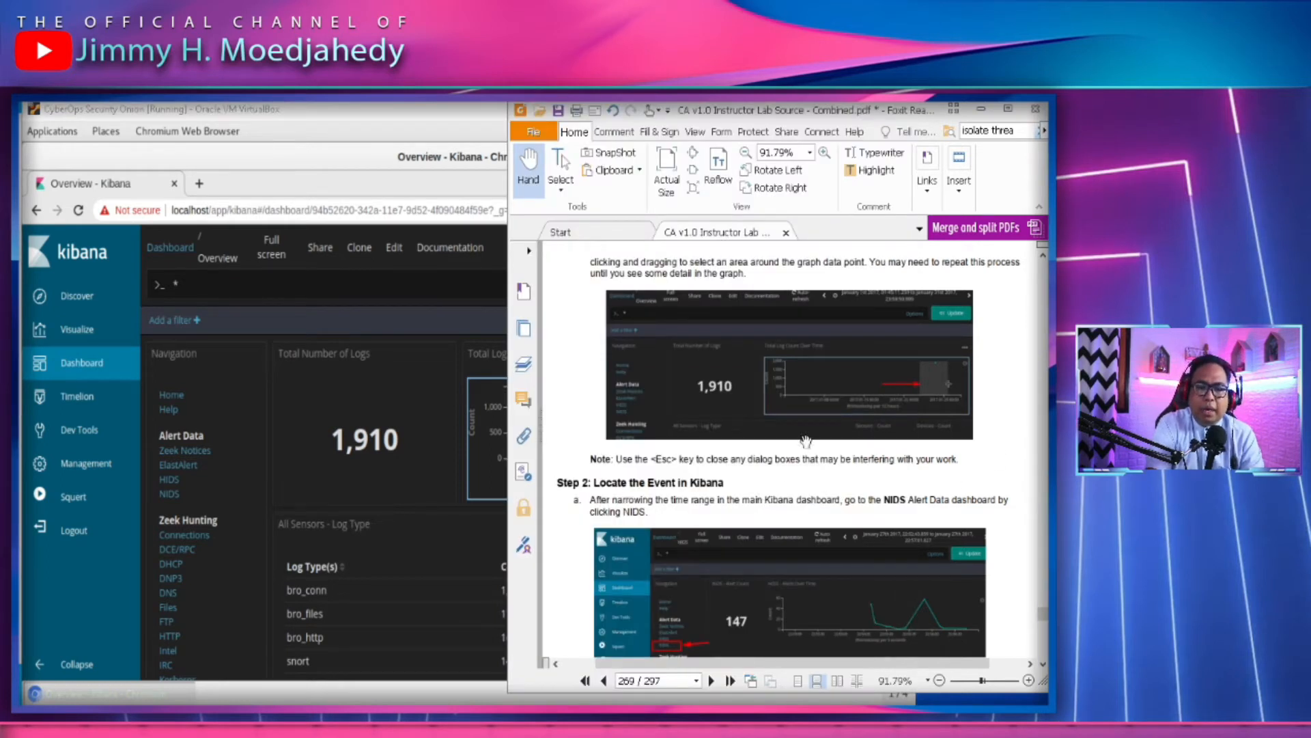
scroll(797, 517, "down", 1)
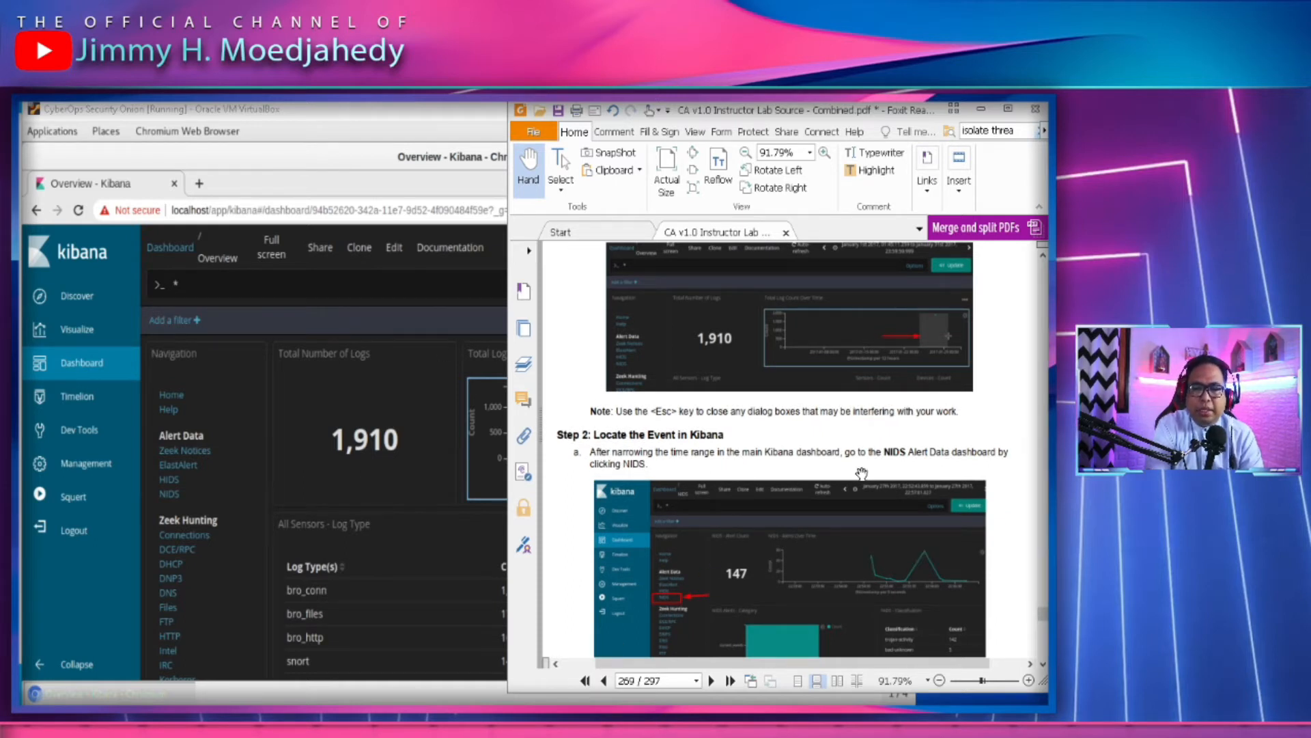
scroll(862, 473, "down", 2)
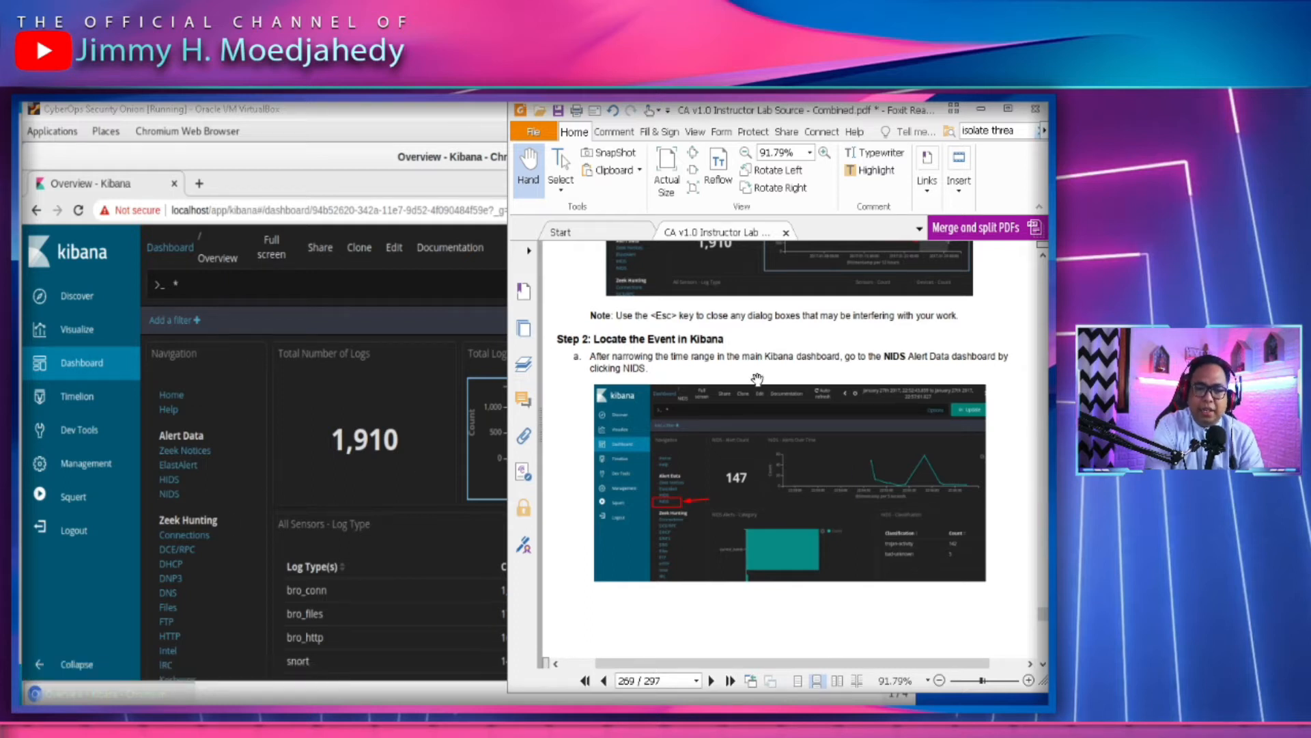
left_click(170, 497)
left_click(170, 496)
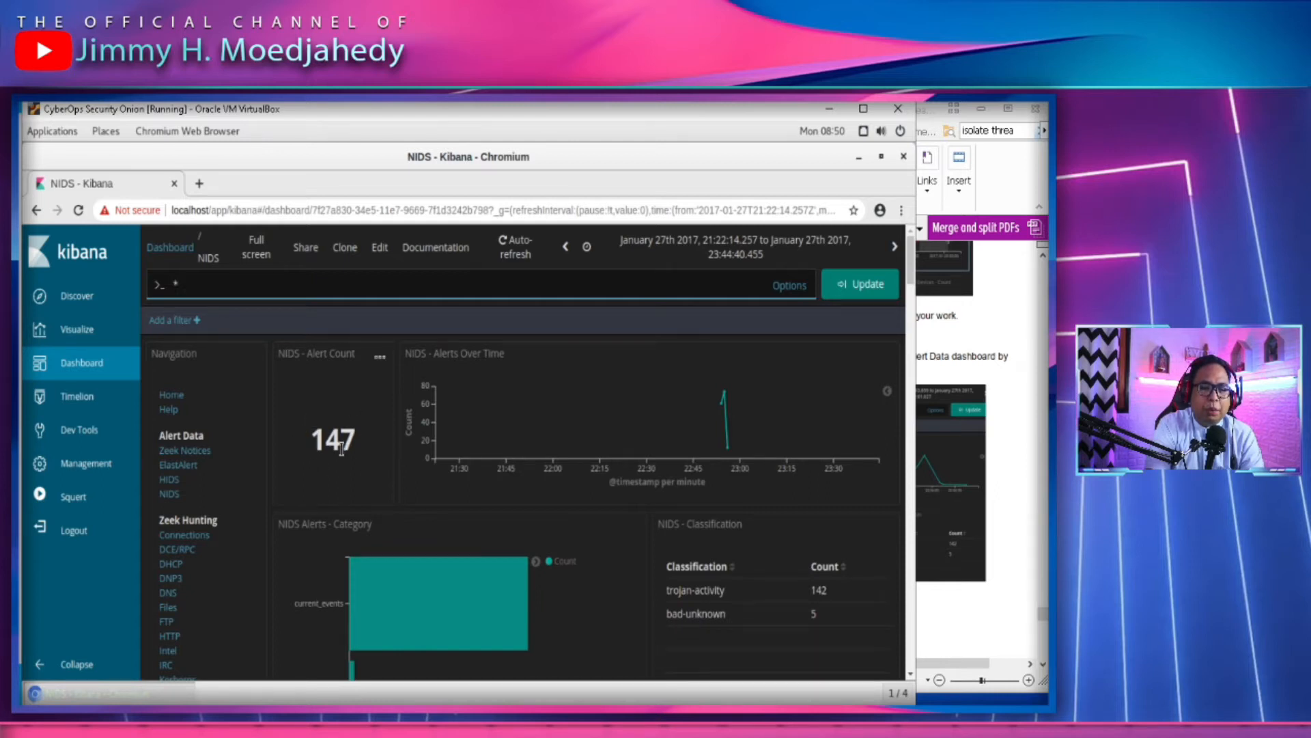
double_click(342, 449)
left_click(1009, 499)
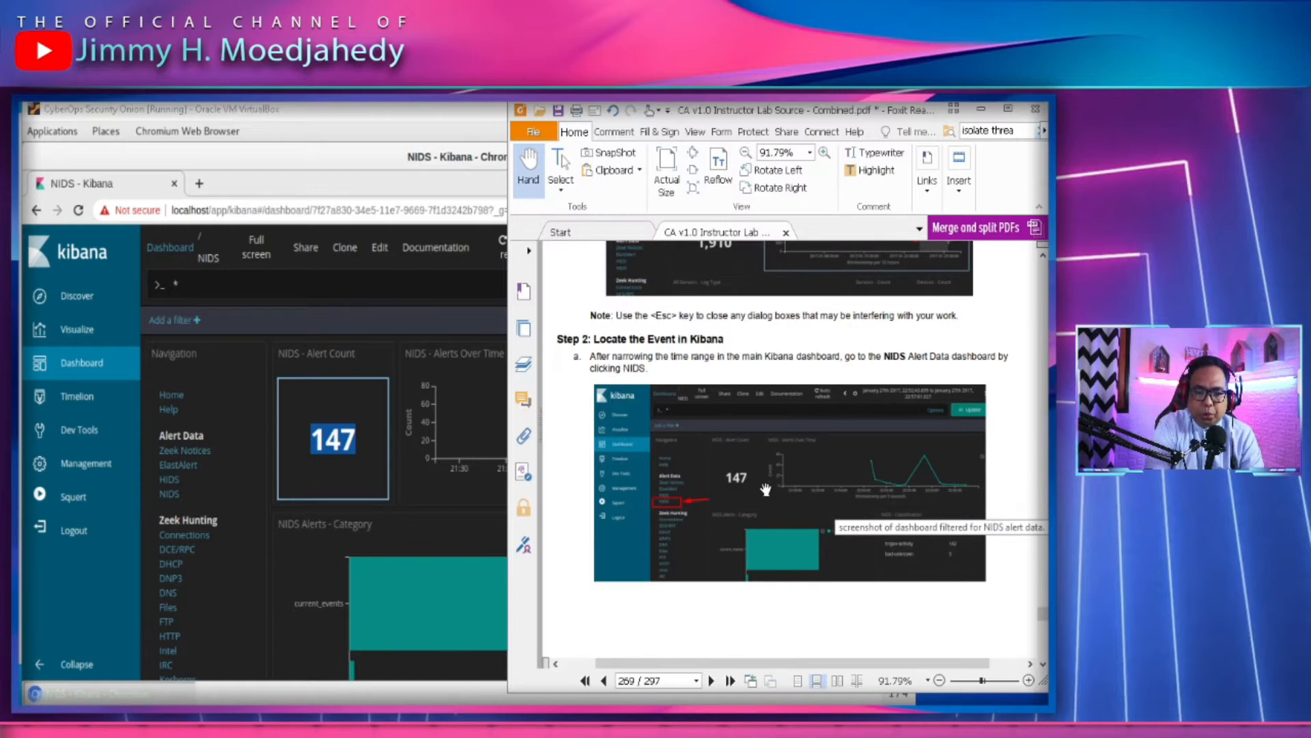
Narrow NIDS - Alerts Over Time around the plotted line to about 22:54:33–22:56:55 on January 27th 2017, matching the guide
left_click(443, 331)
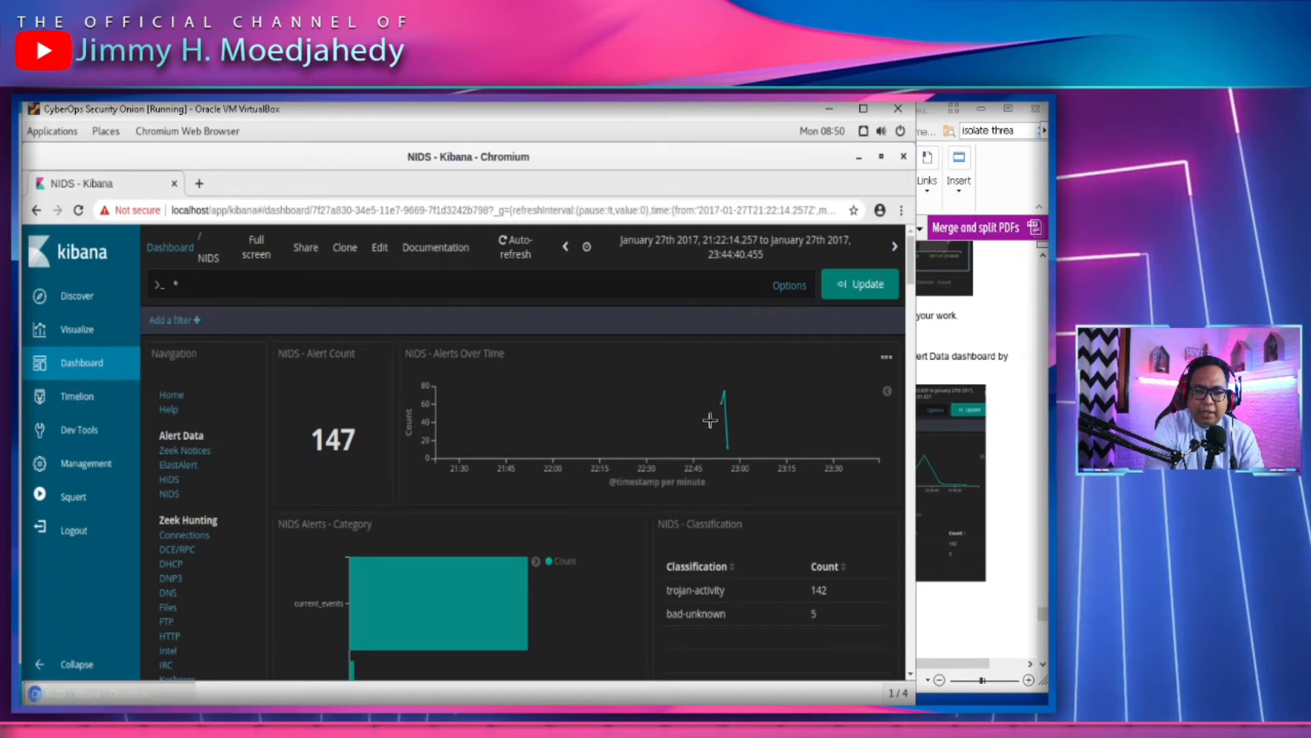
left_click_drag(705, 415, 754, 420)
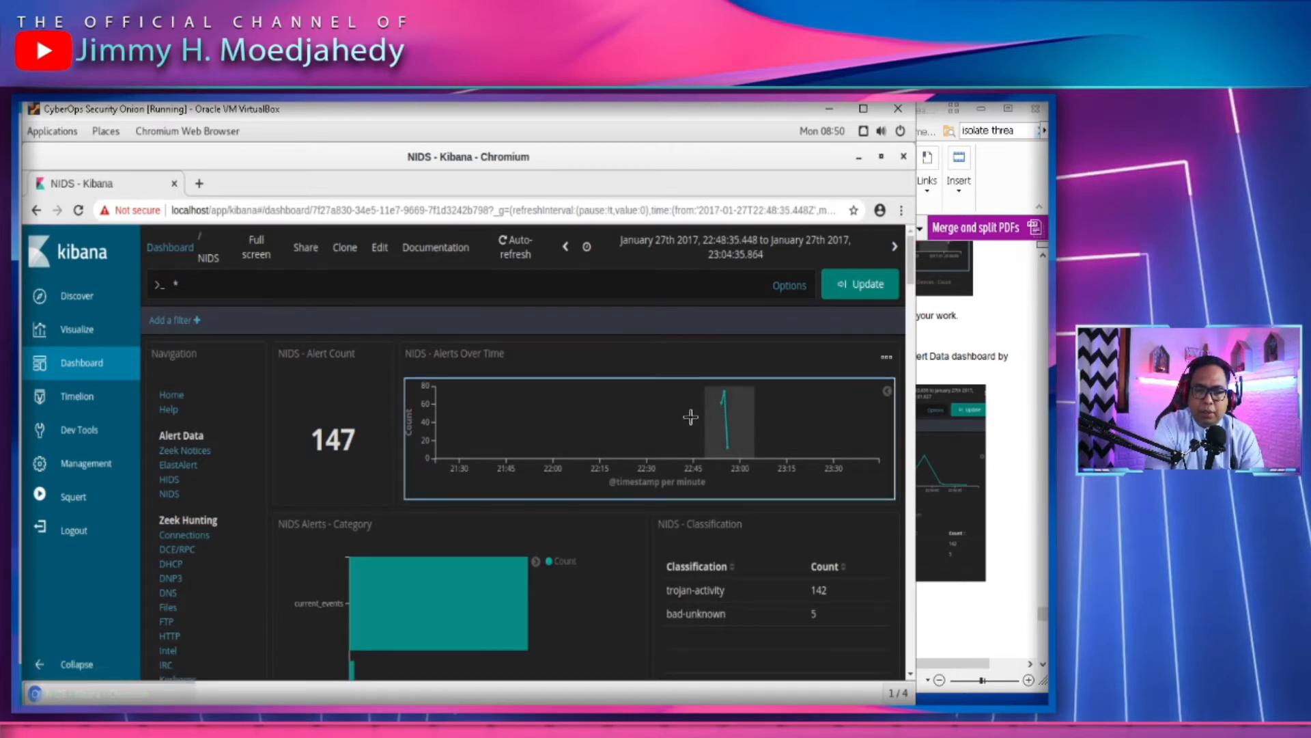
left_click_drag(589, 415, 691, 433)
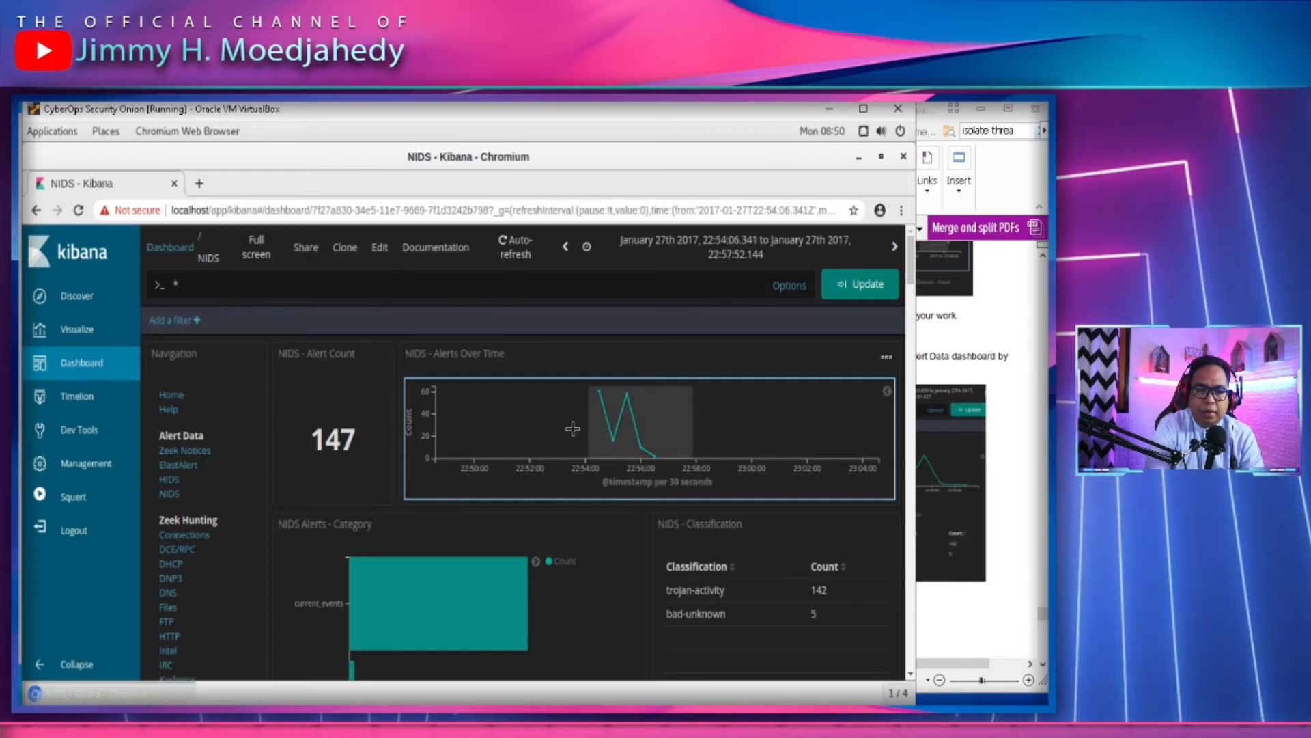
left_click_drag(490, 443, 768, 457)
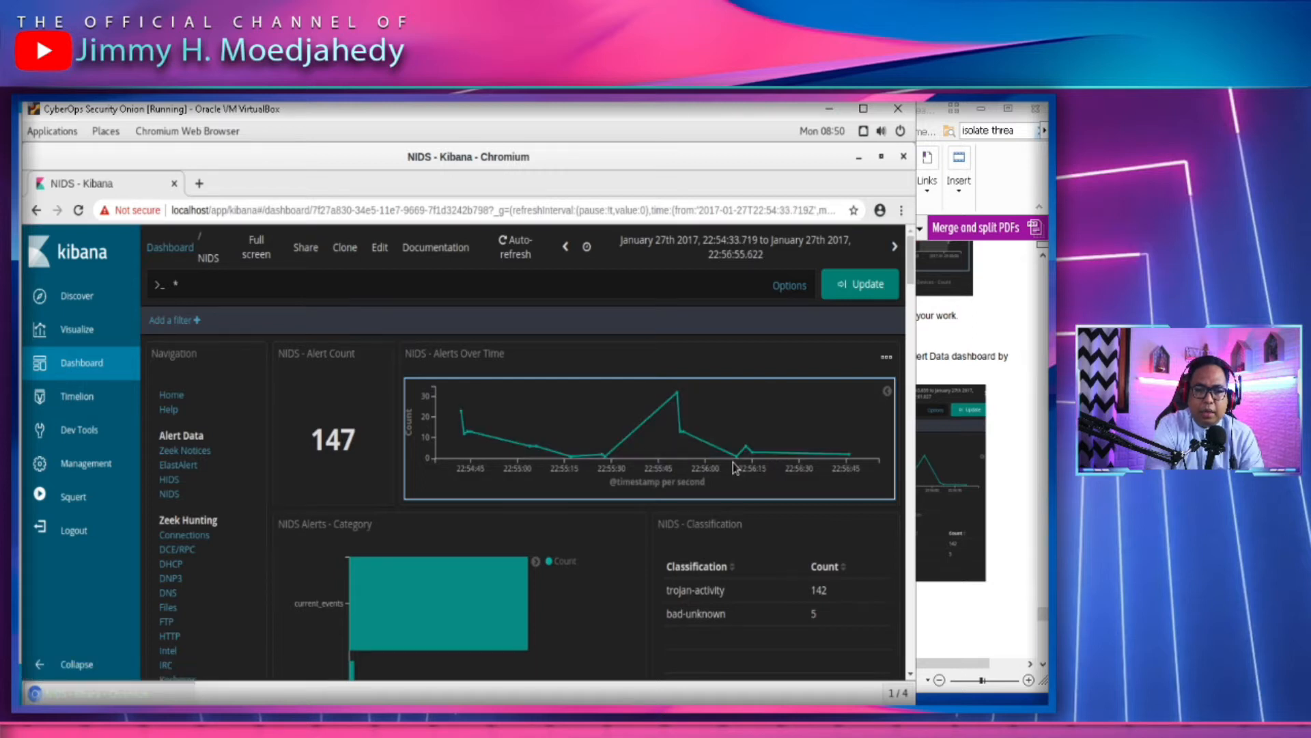
left_click(1018, 537)
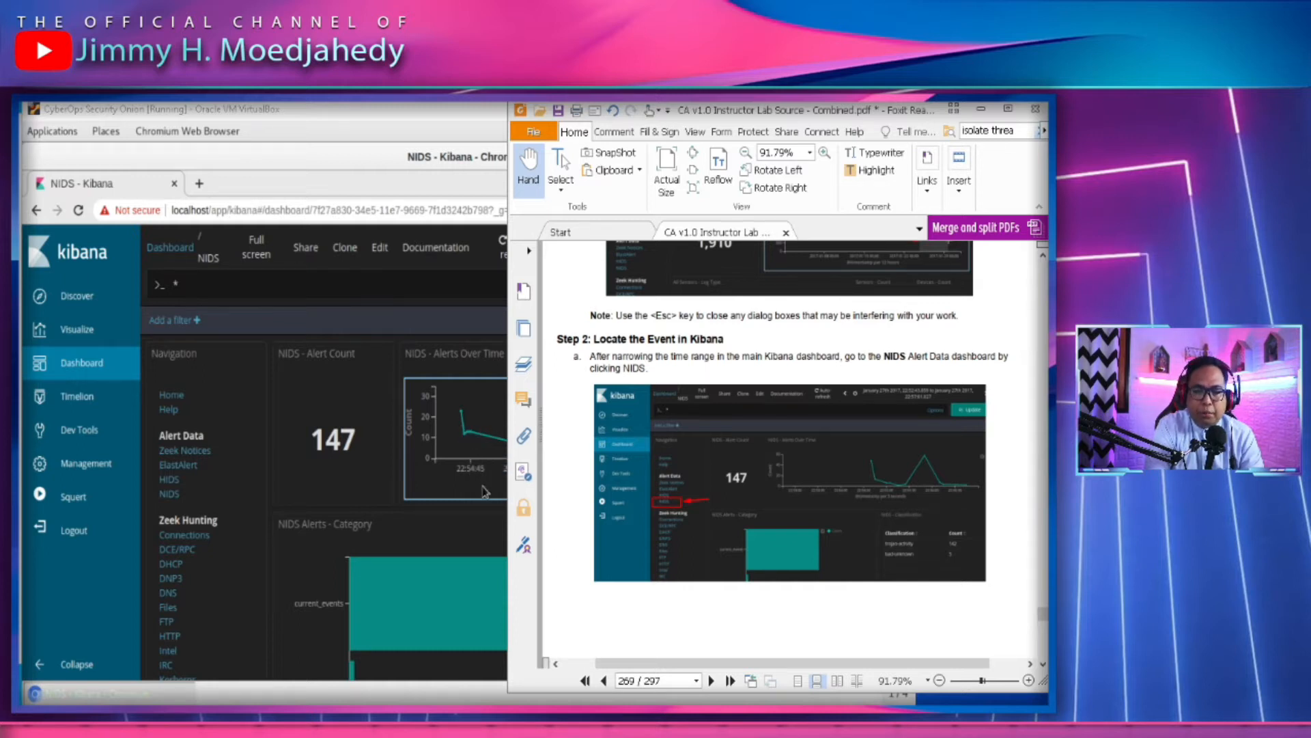
left_click(334, 489)
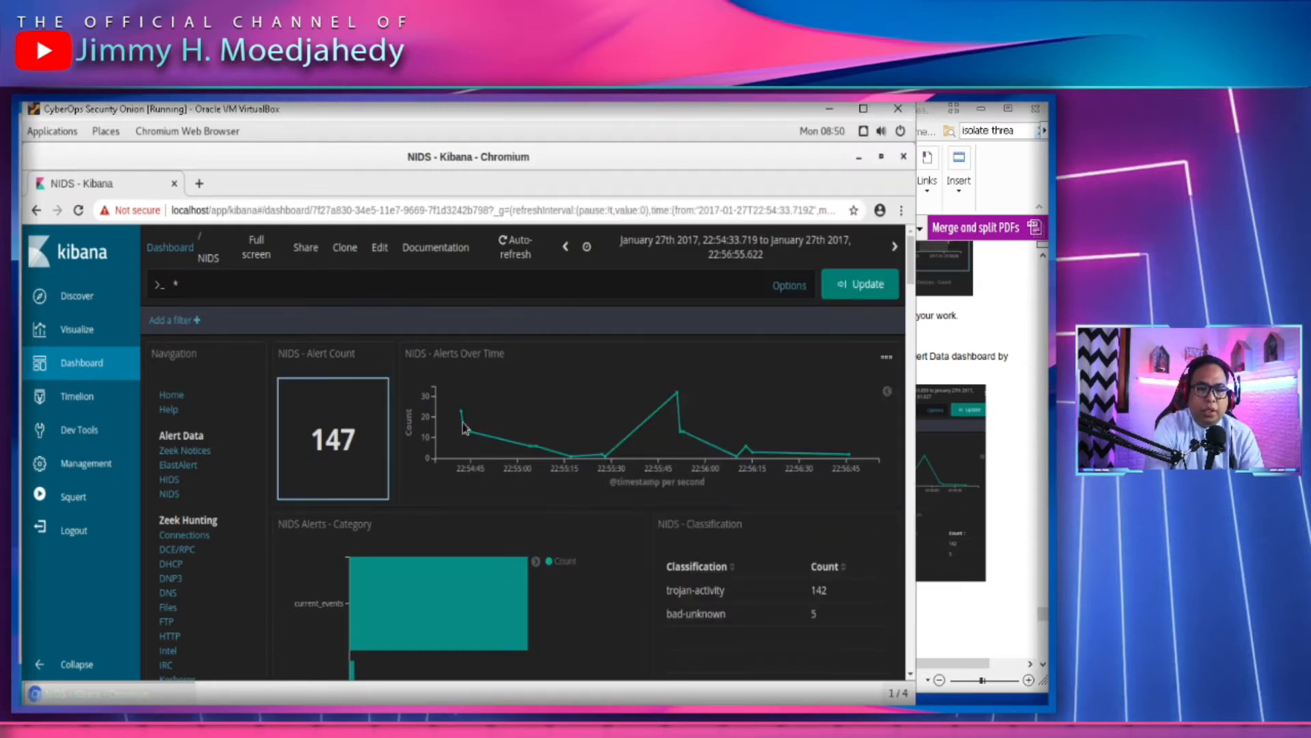
mouse_move(461, 420)
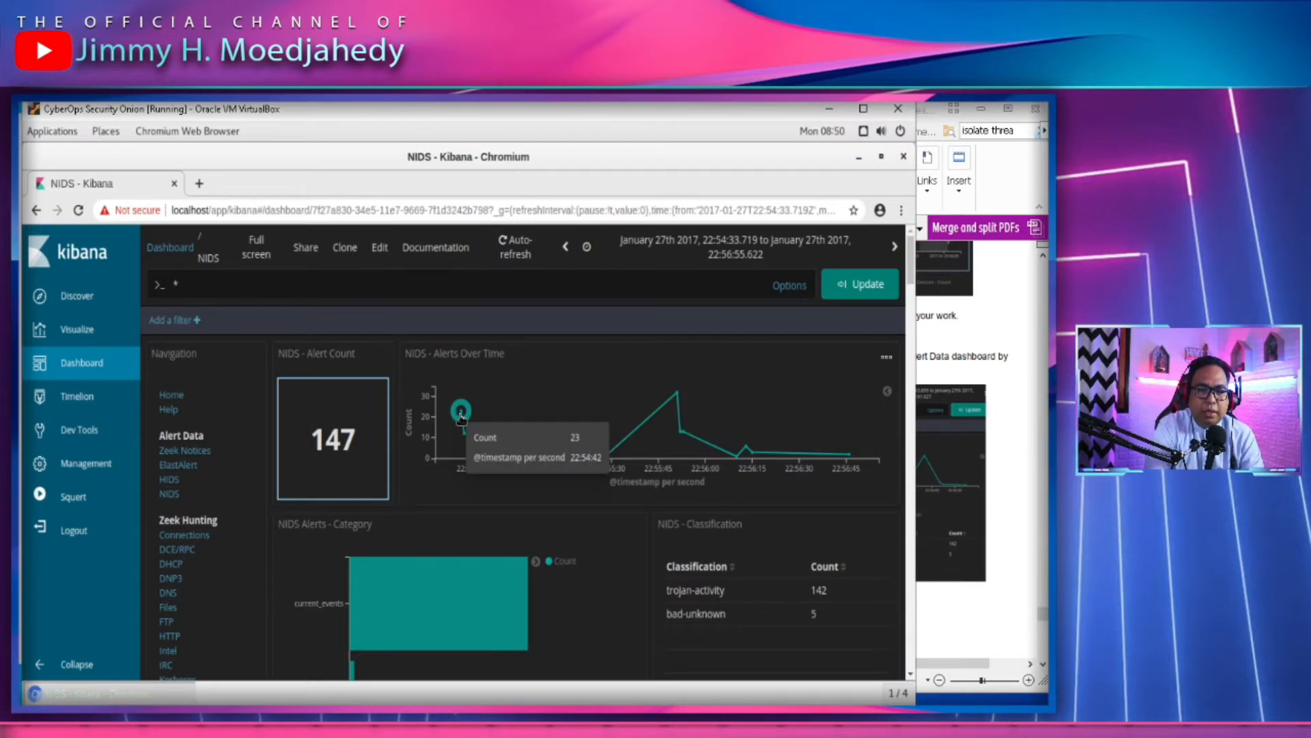
Read the guide's steps b to d and look through the NIDS - Alerts list at the end of the dashboard
left_click(1002, 449)
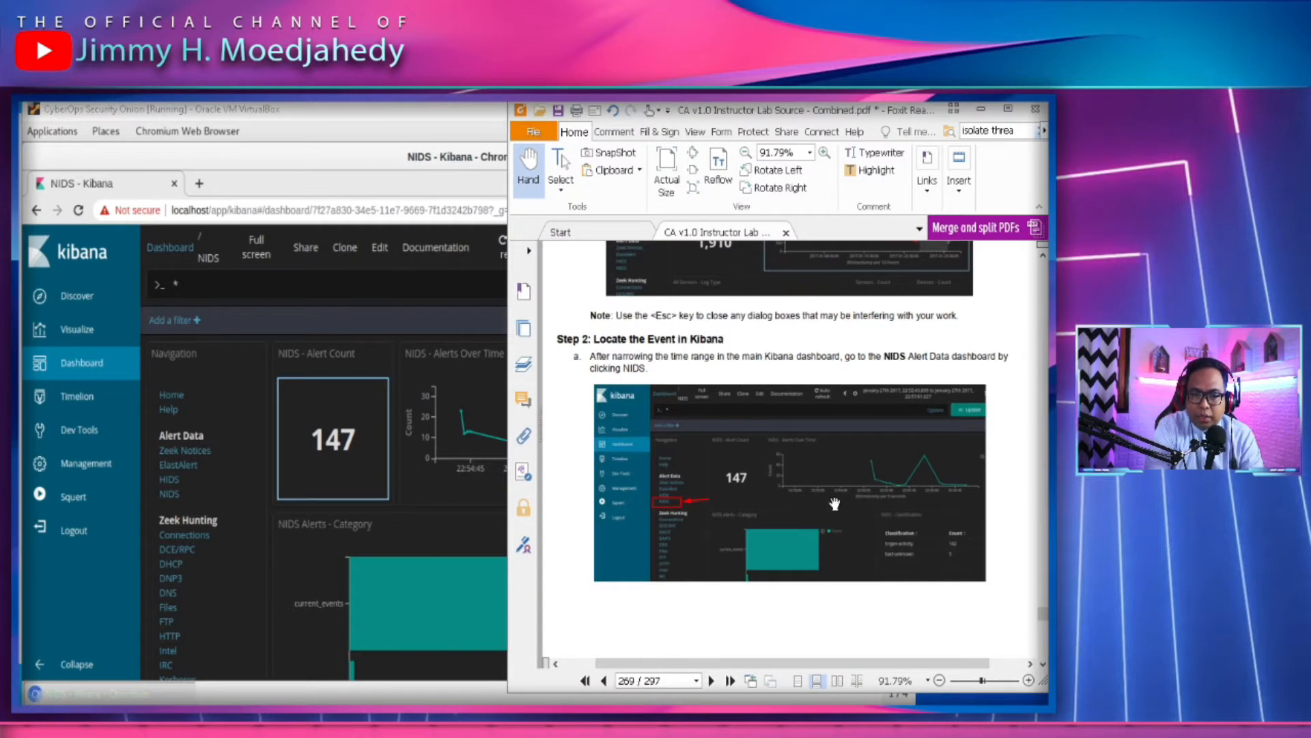
scroll(835, 504, "down", 6)
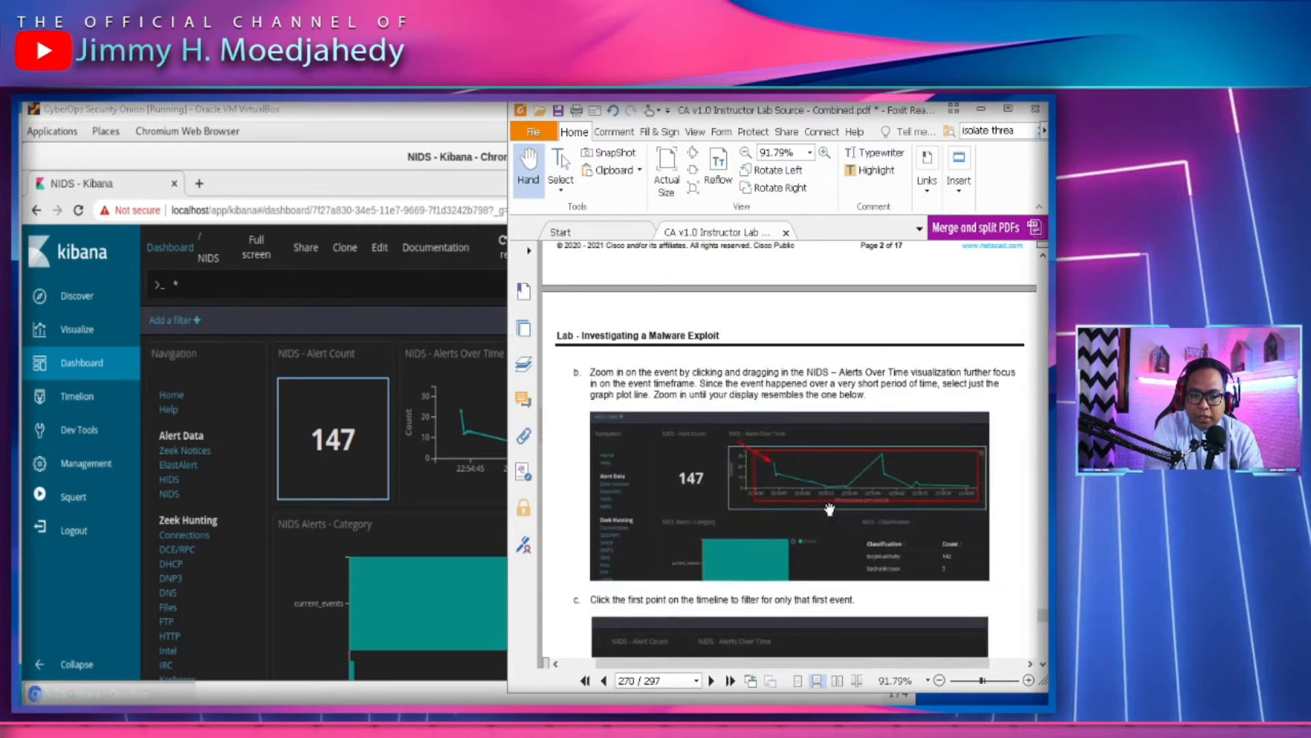
scroll(829, 509, "down", 3)
scroll(811, 498, "down", 3)
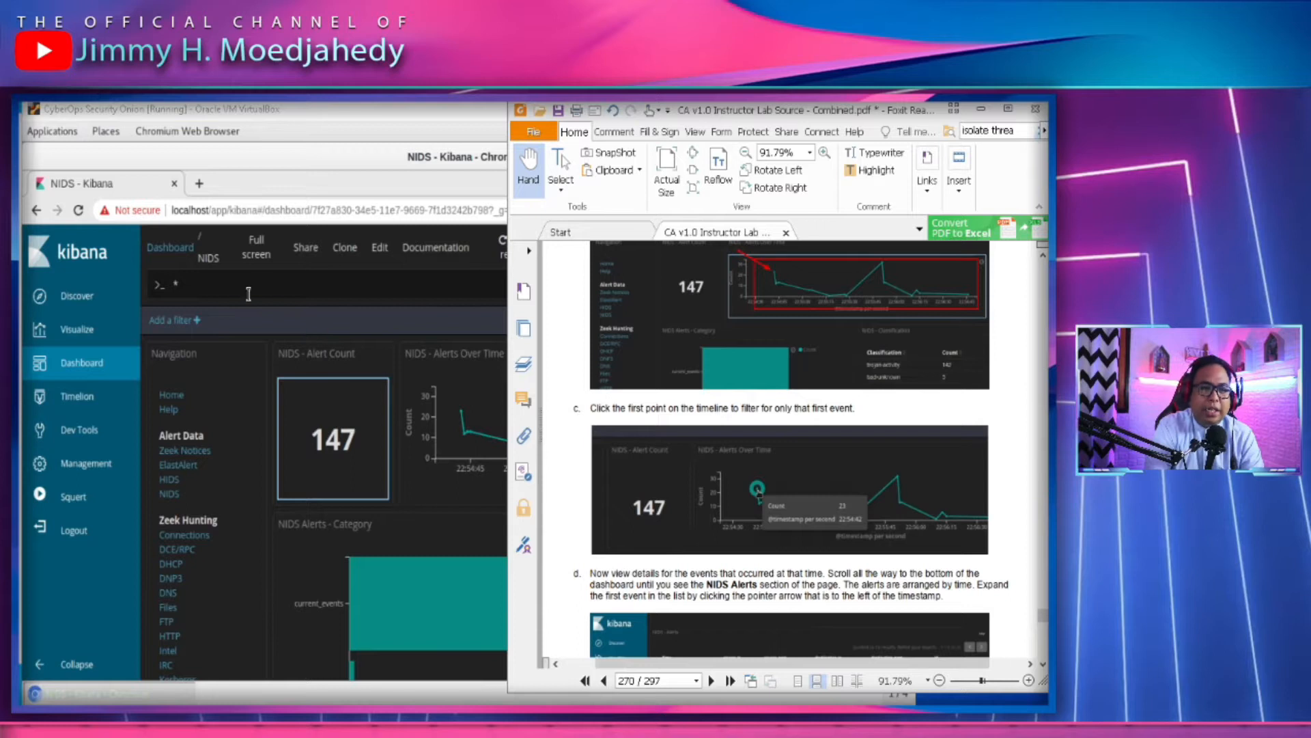
left_click(299, 311)
scroll(388, 445, "down", 10)
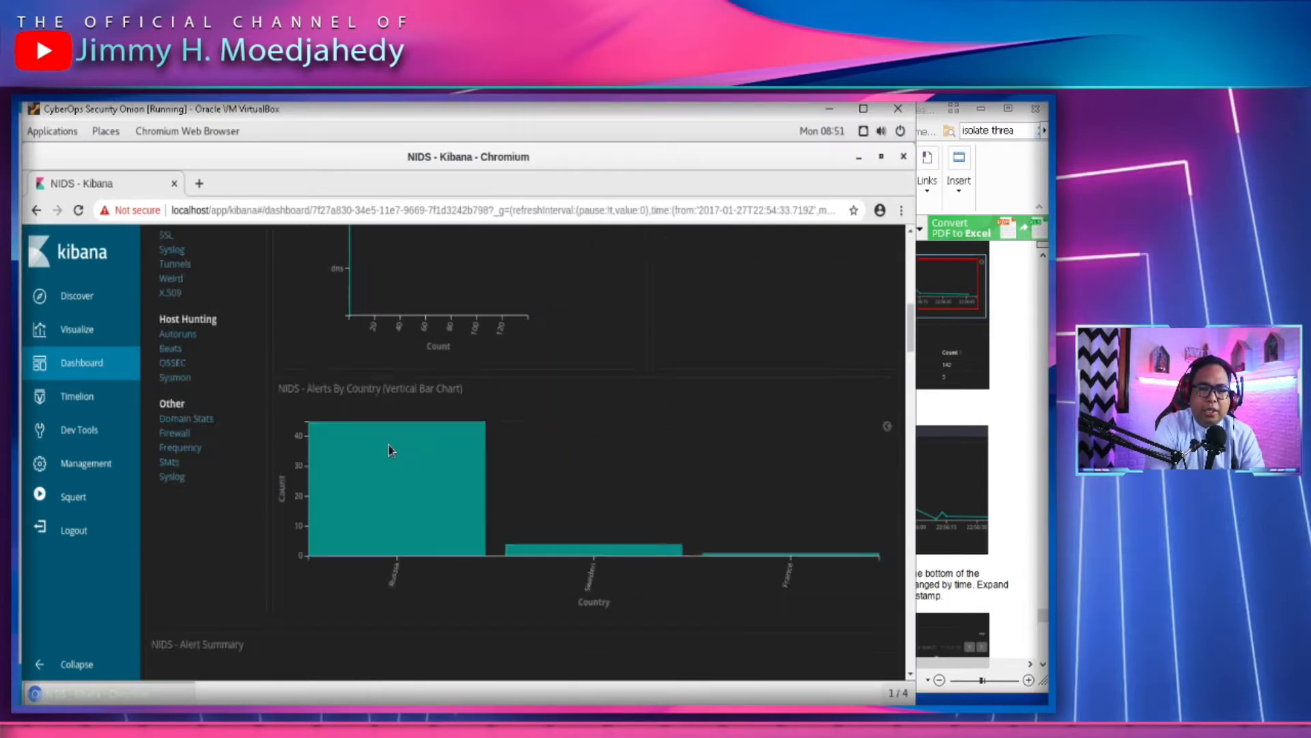
scroll(389, 444, "down", 15)
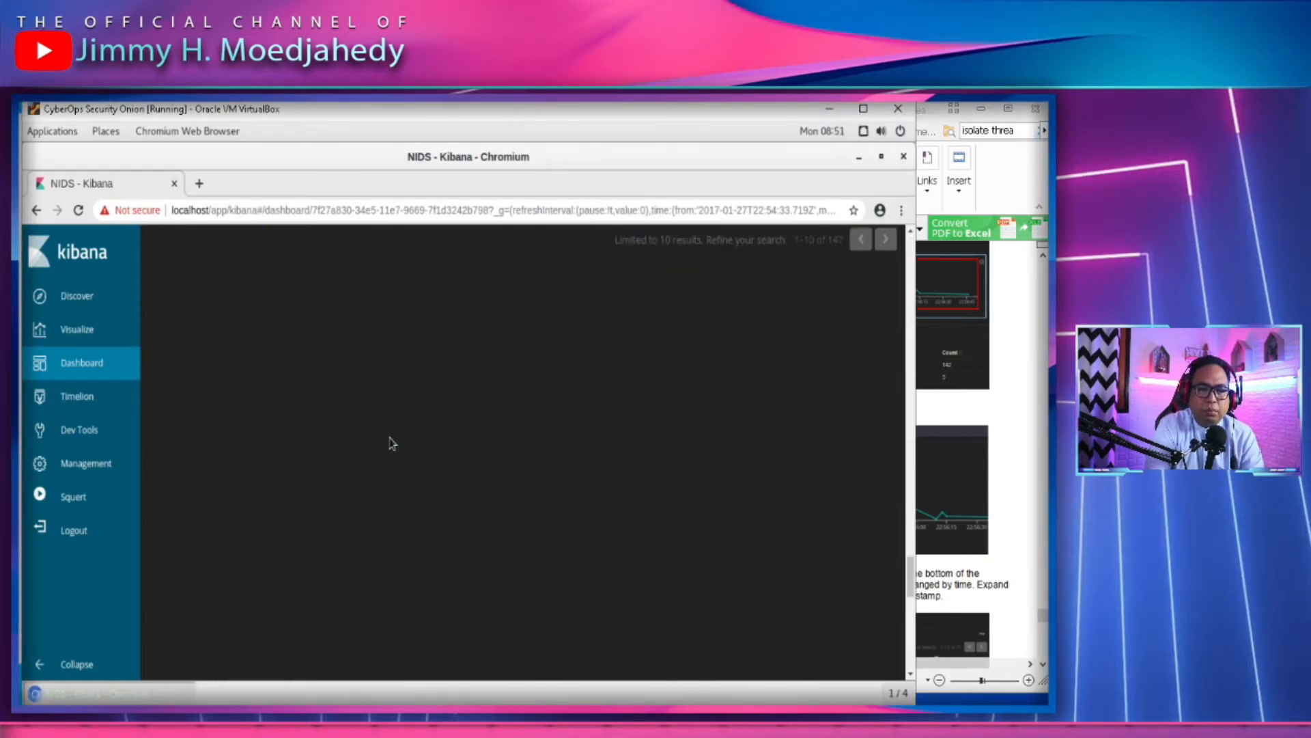
scroll(391, 440, "up", 5)
scroll(355, 424, "down", 1)
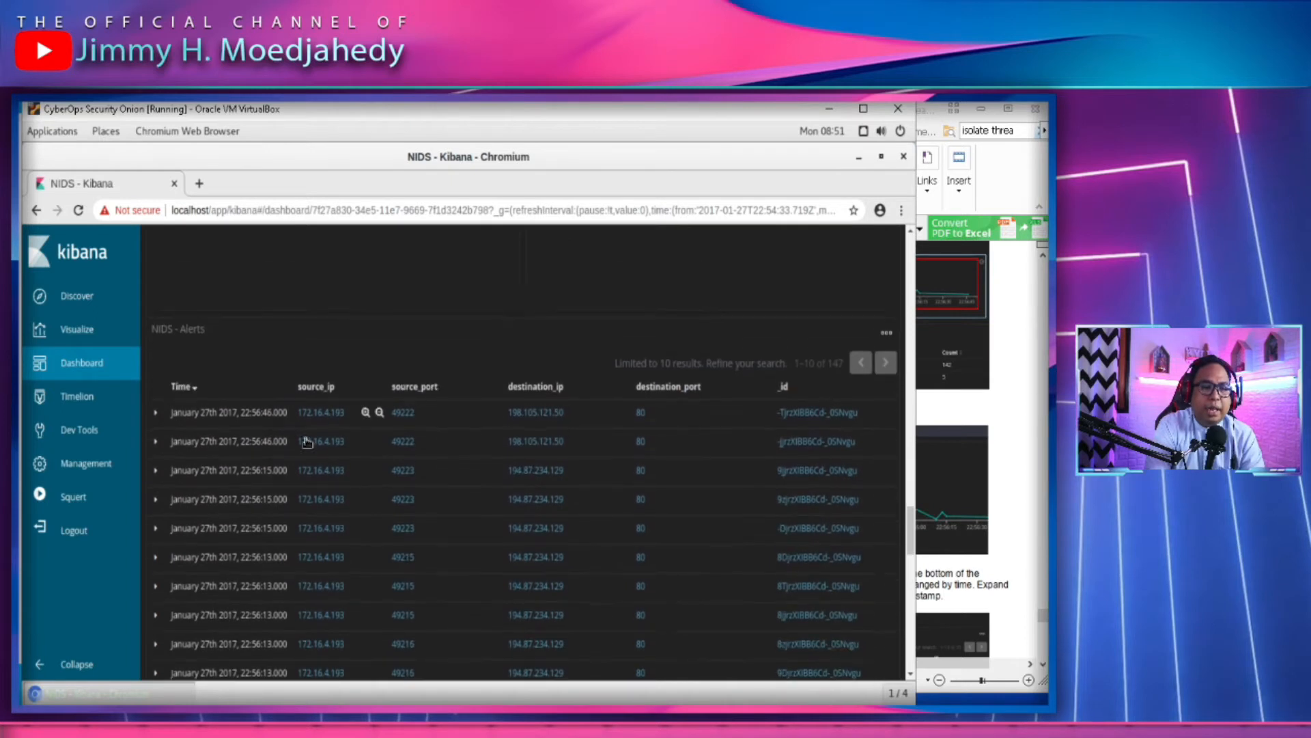
scroll(234, 412, "down", 1)
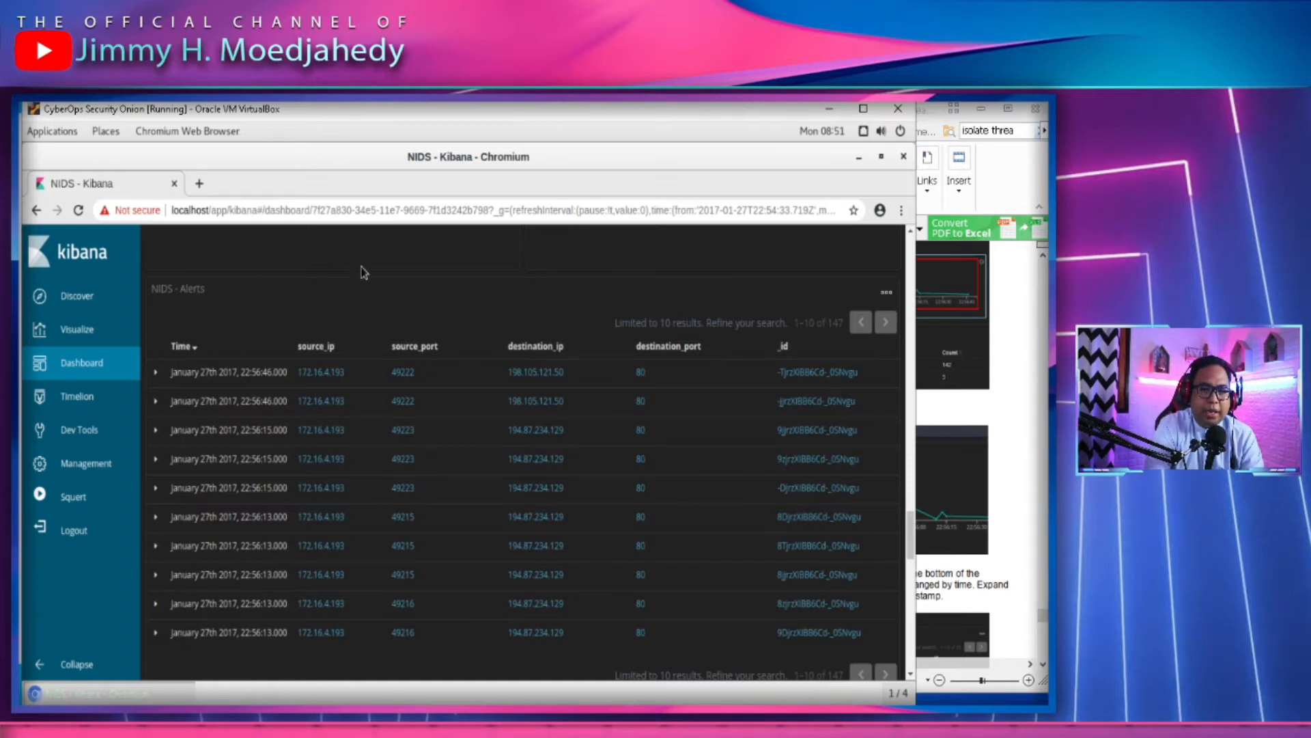
Compare the NIDS - Alerts entries with the guide's step d screenshot and read the step e questions about the alert
left_click(994, 534)
scroll(670, 483, "down", 3)
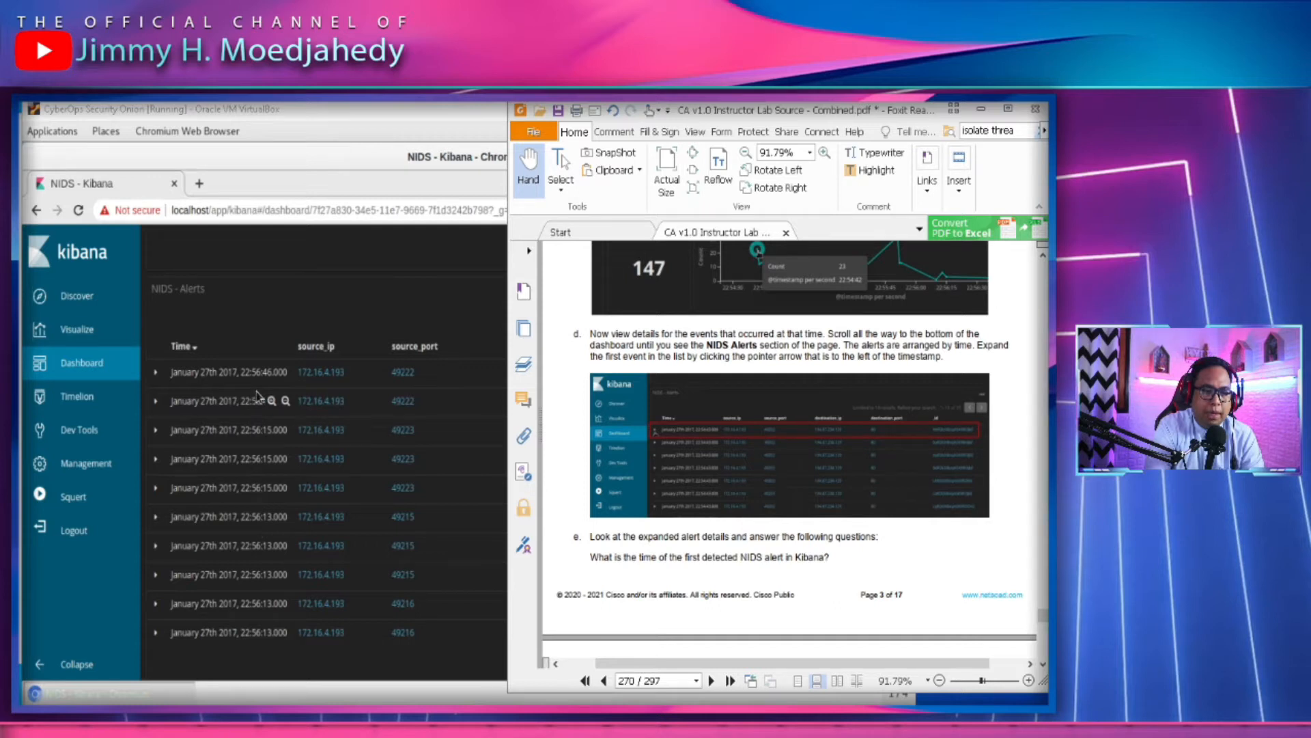
scroll(927, 595, "down", 5)
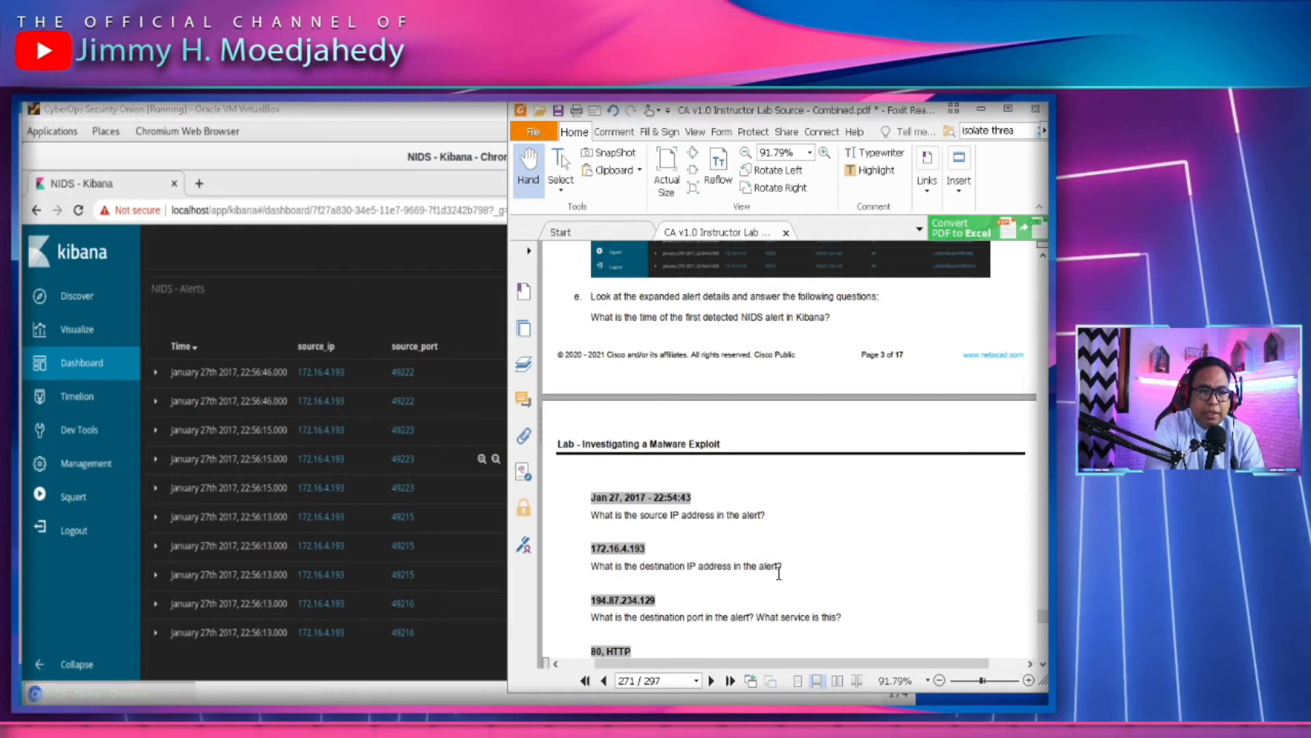
scroll(778, 573, "up", 2)
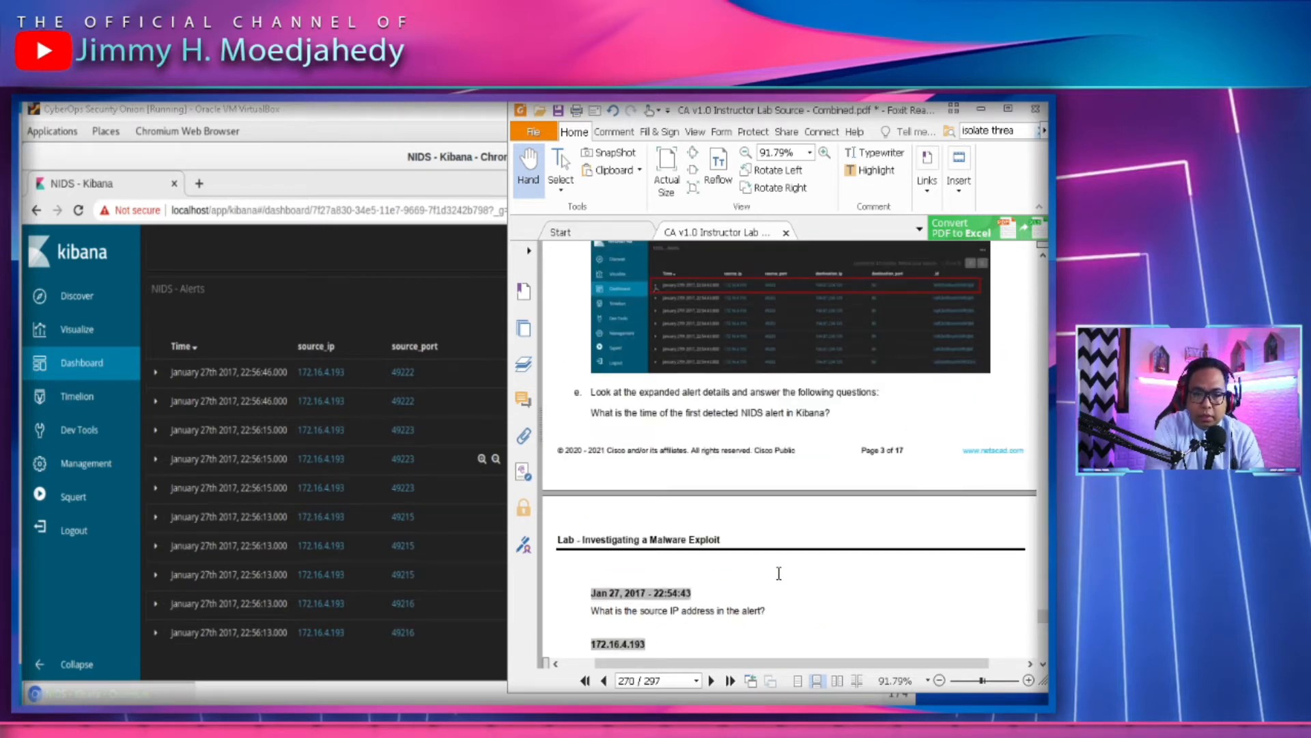
scroll(758, 493, "up", 1)
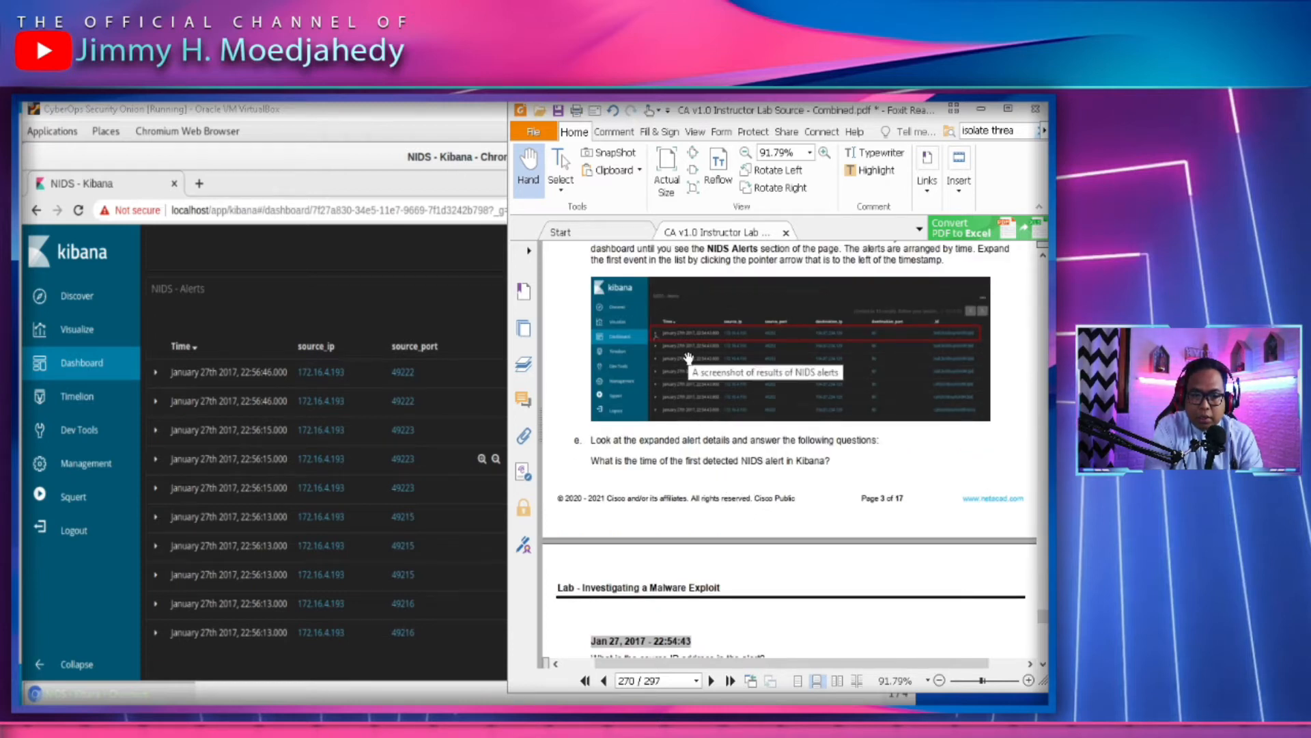
scroll(688, 358, "up", 4)
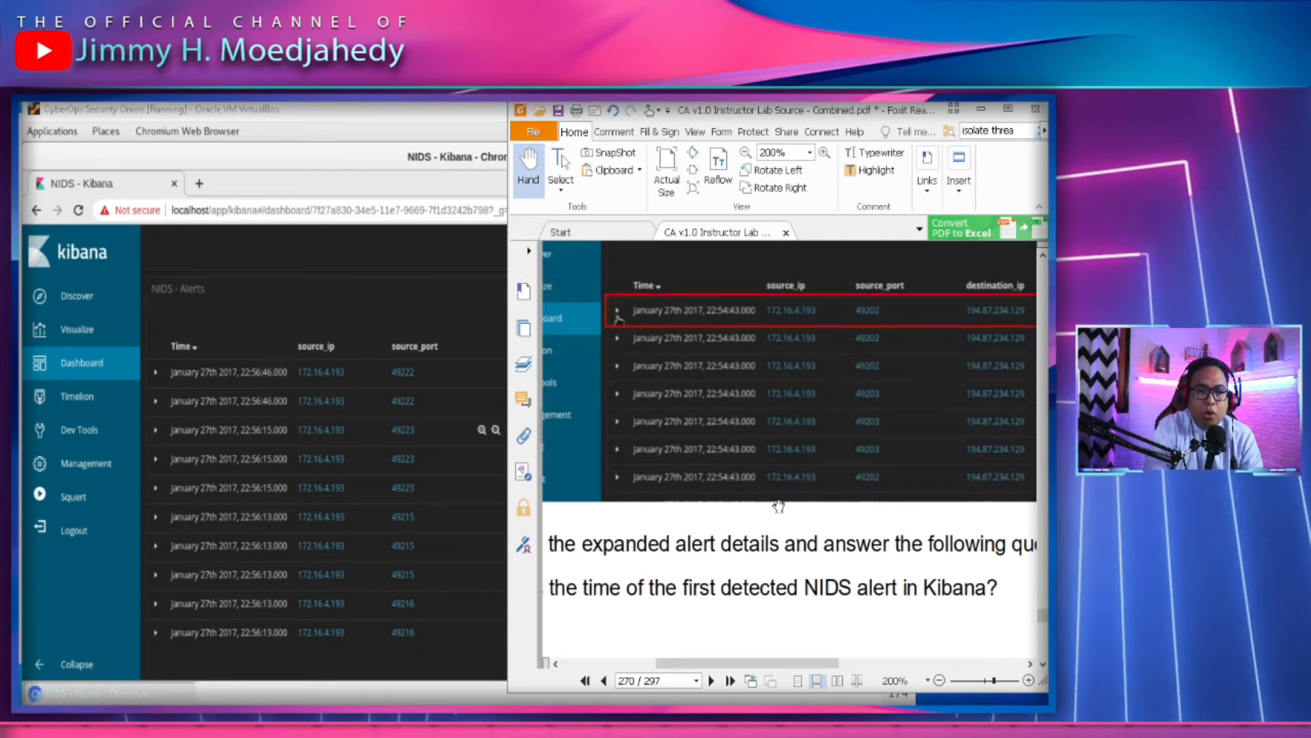
scroll(777, 505, "down", 3)
Filter the dashboard to the first point of NIDS - Alerts Over Time, at 22:54:42, and bring the NIDS - Alerts list into view
left_click(412, 368)
scroll(498, 430, "up", 10)
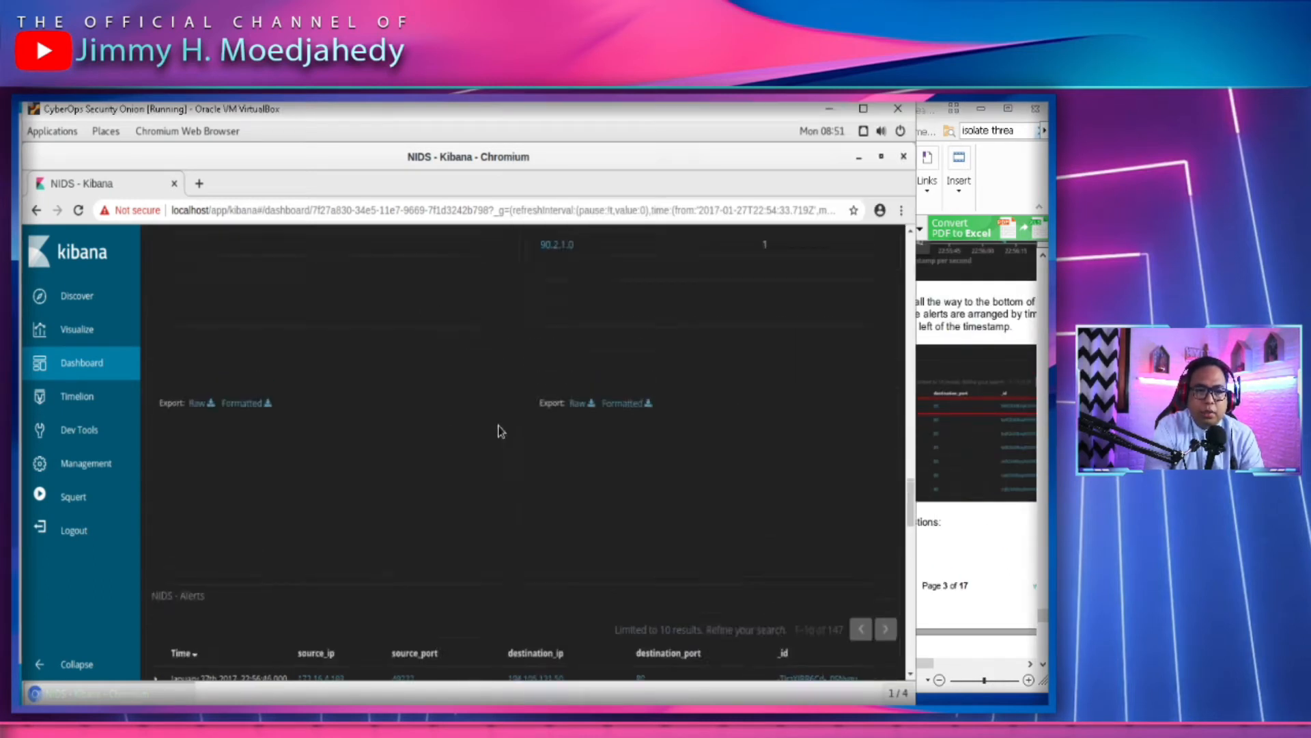
scroll(500, 431, "up", 10)
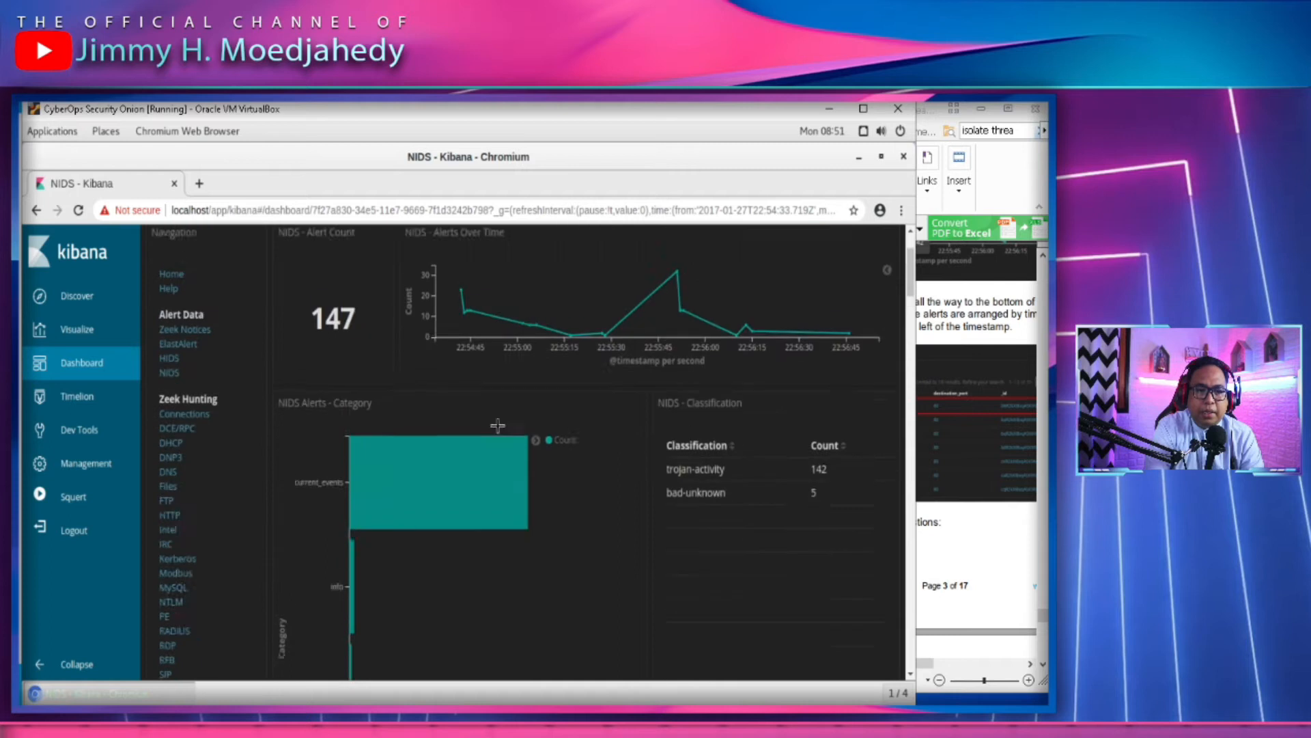
mouse_move(462, 292)
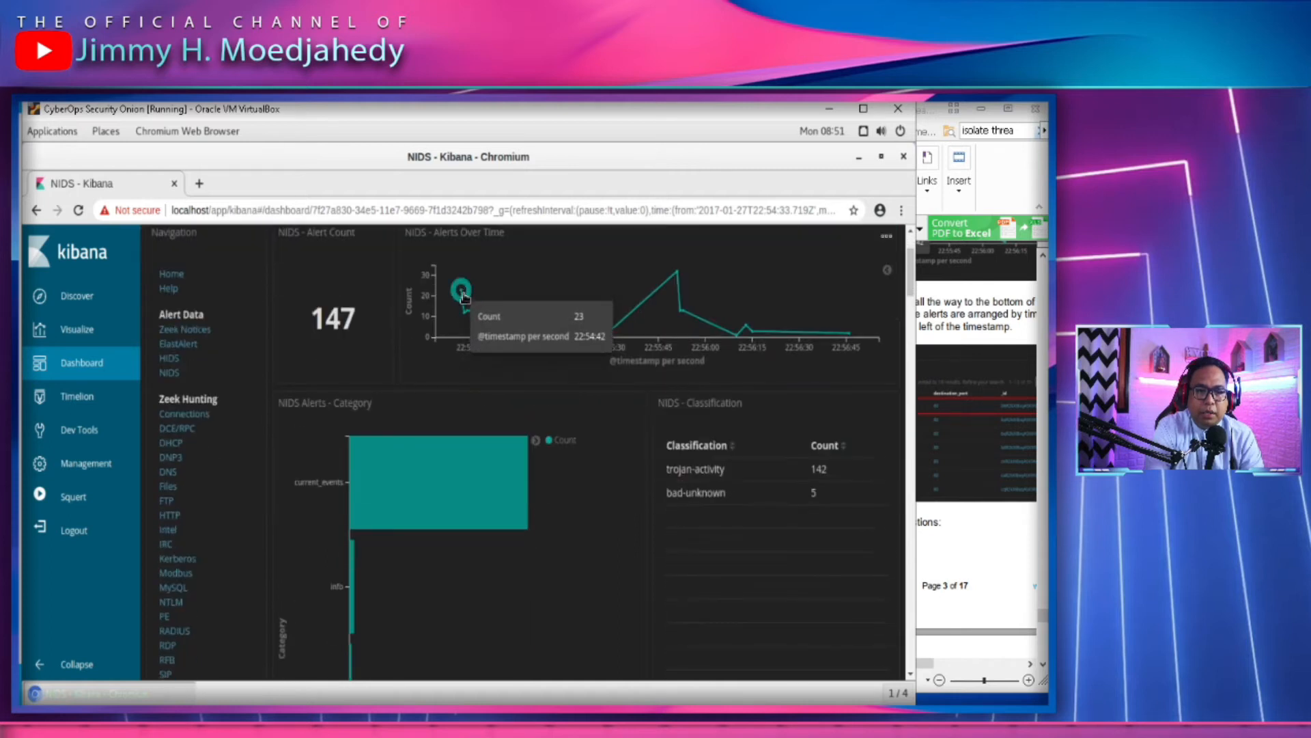
left_click(462, 292)
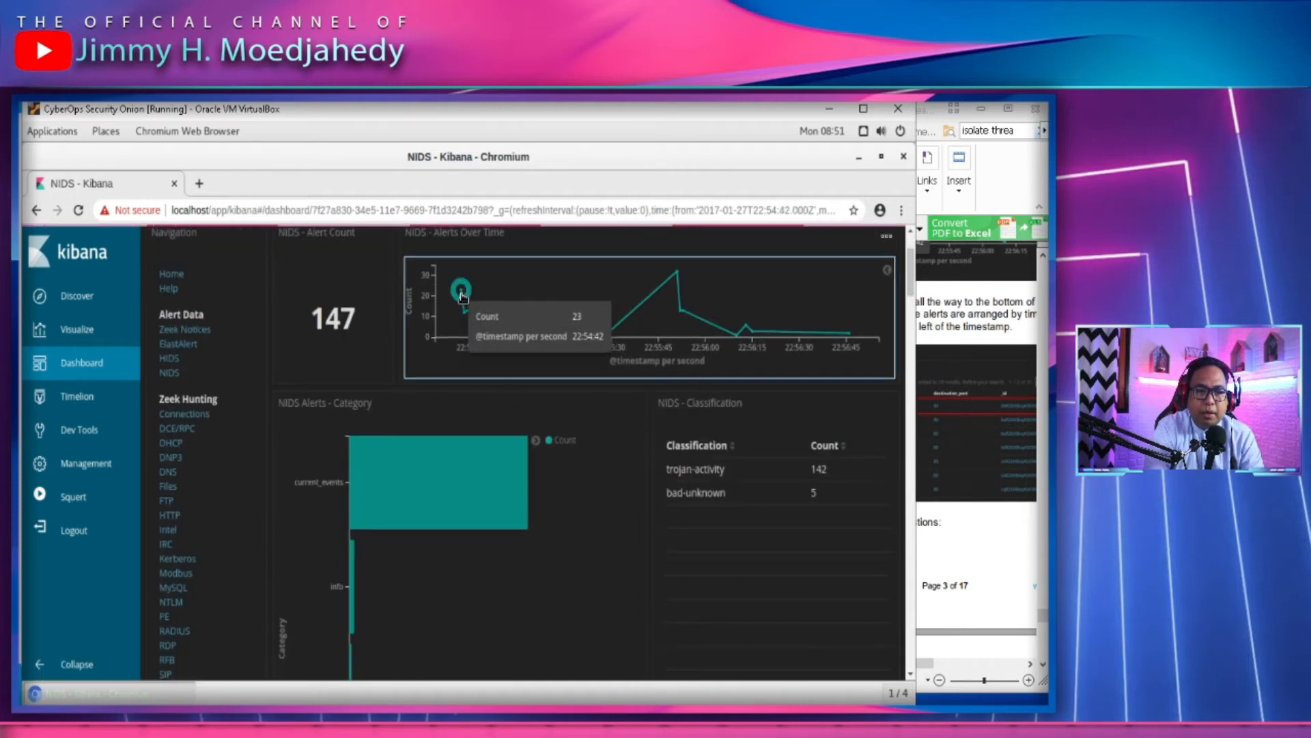
scroll(731, 594, "down", 10)
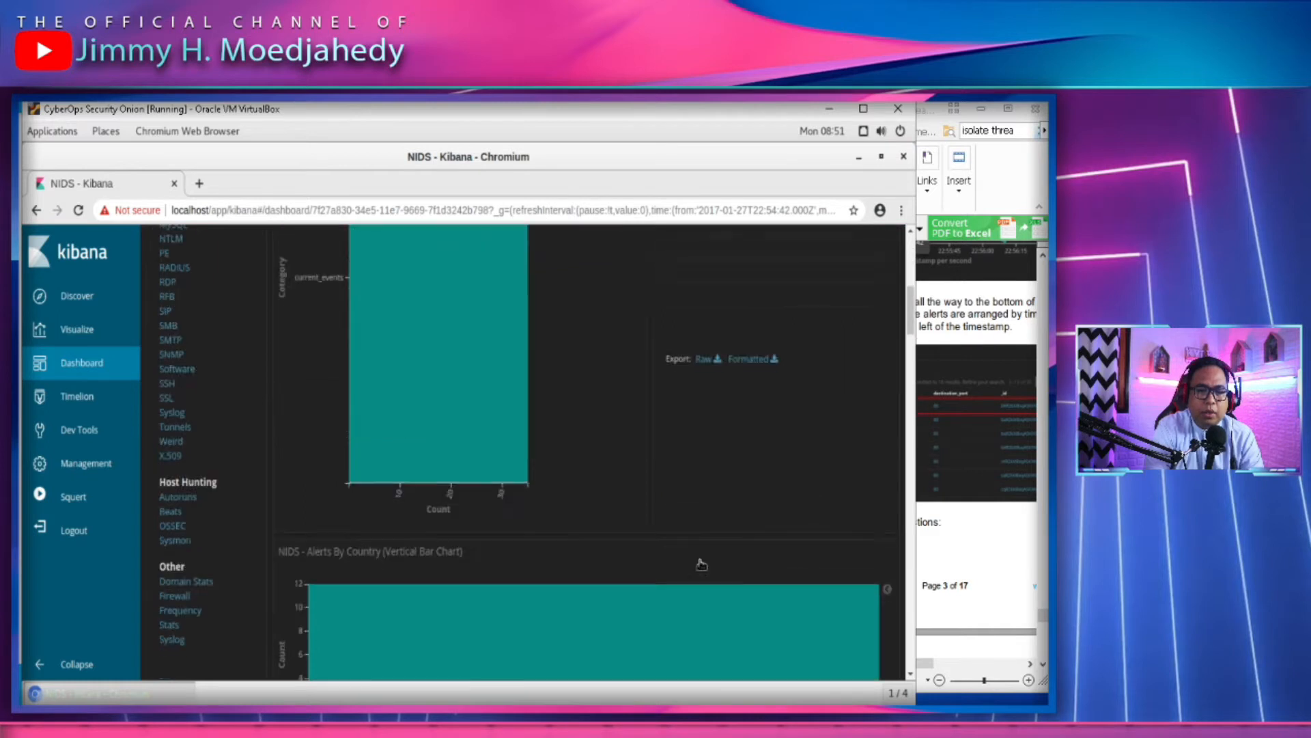
scroll(688, 560, "down", 12)
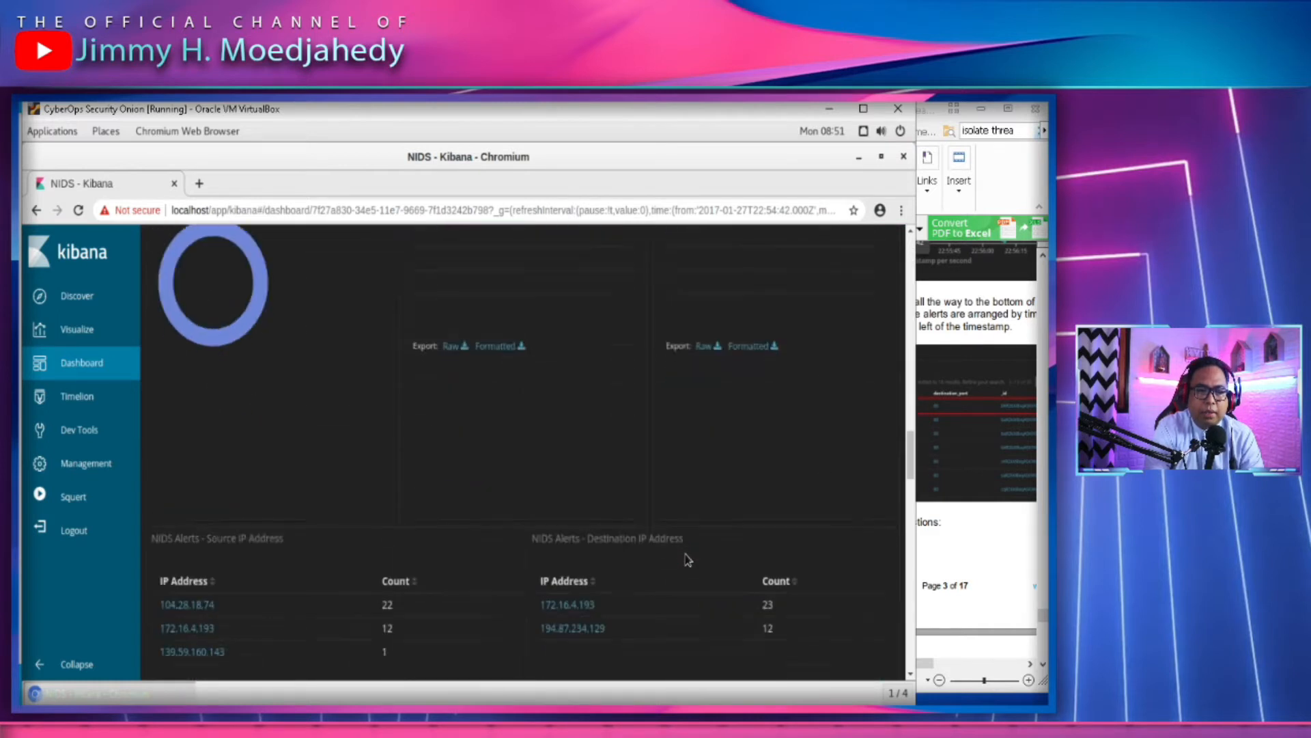
scroll(688, 560, "up", 2)
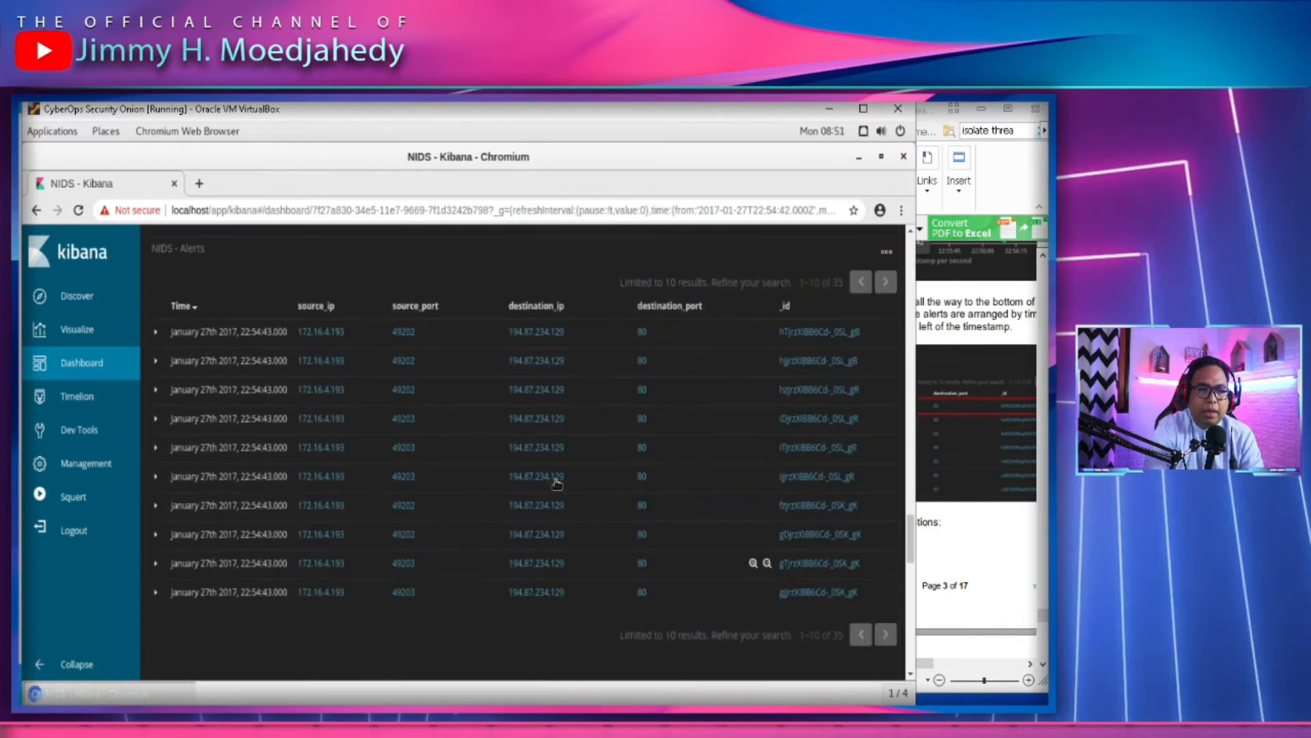
Check the filtered NIDS - Alerts list against the guide's enlarged step d screenshot and read the questions on alert time and IP addresses
left_click(967, 537)
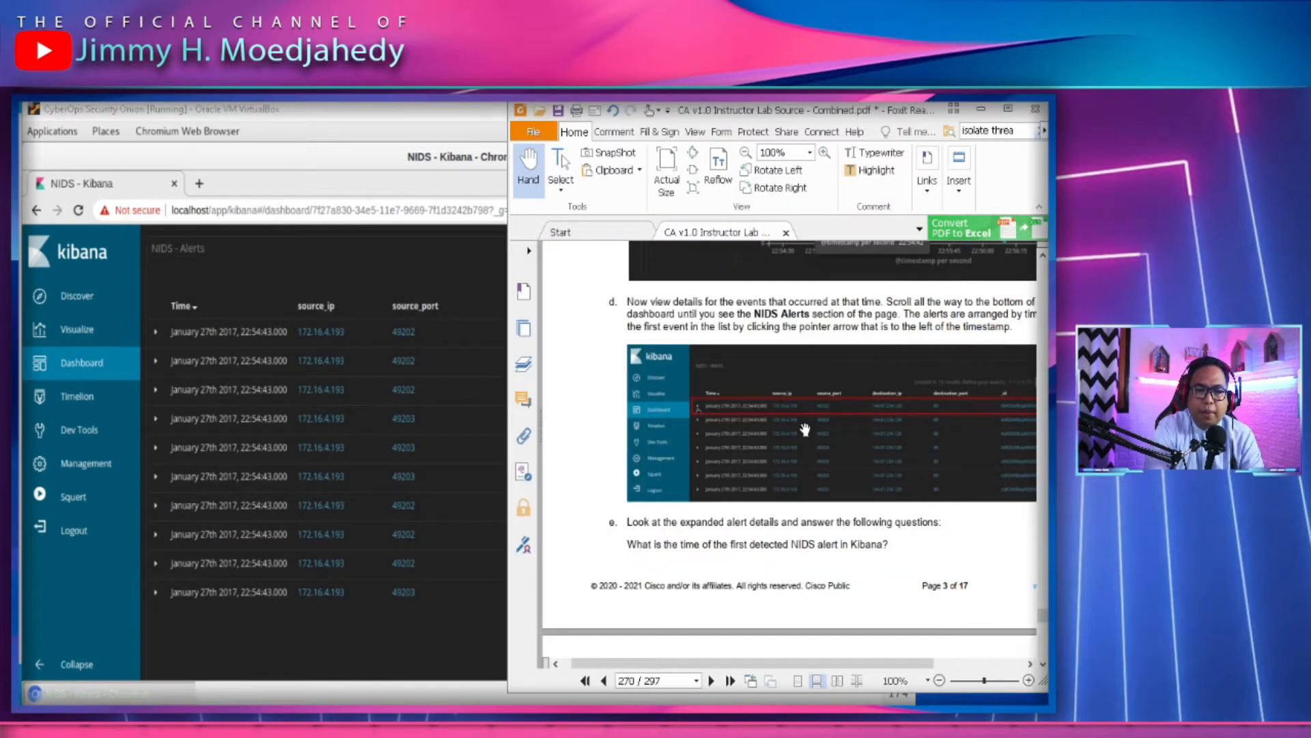
scroll(805, 430, "up", 4)
left_click_drag(742, 441, 840, 427)
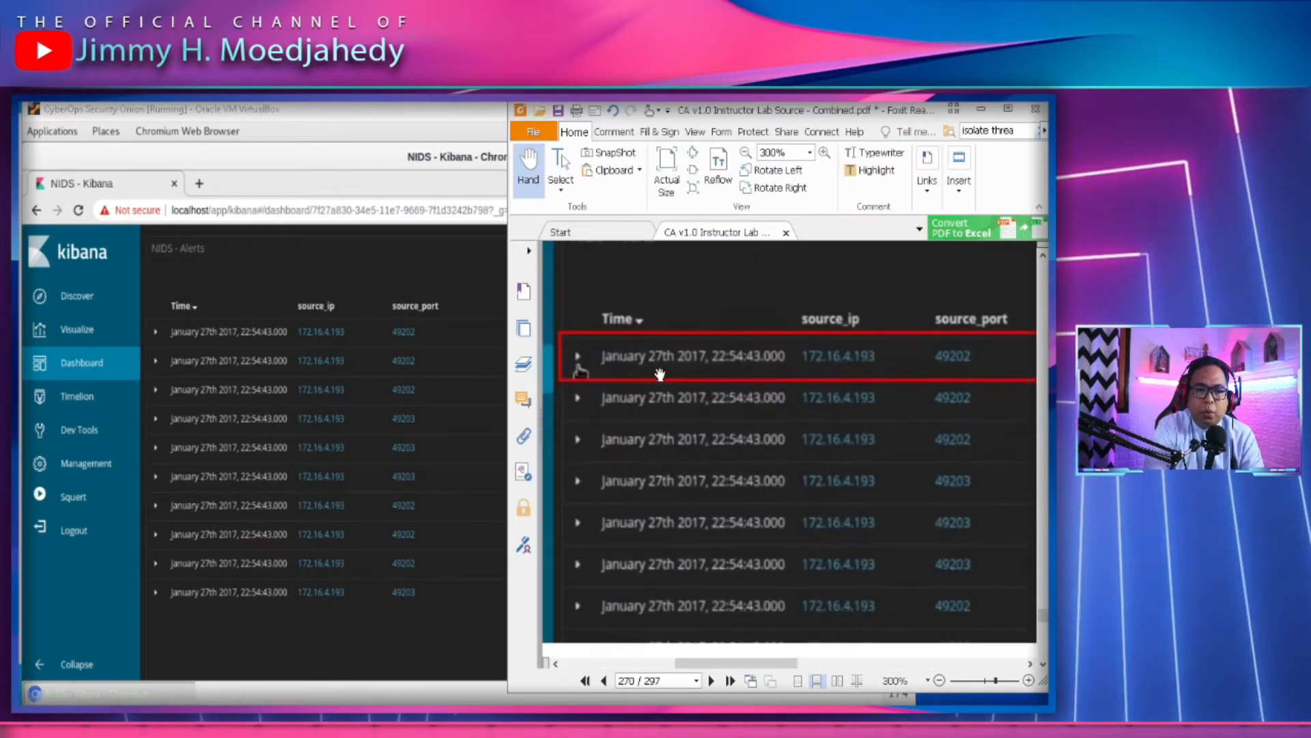
scroll(923, 549, "down", 3)
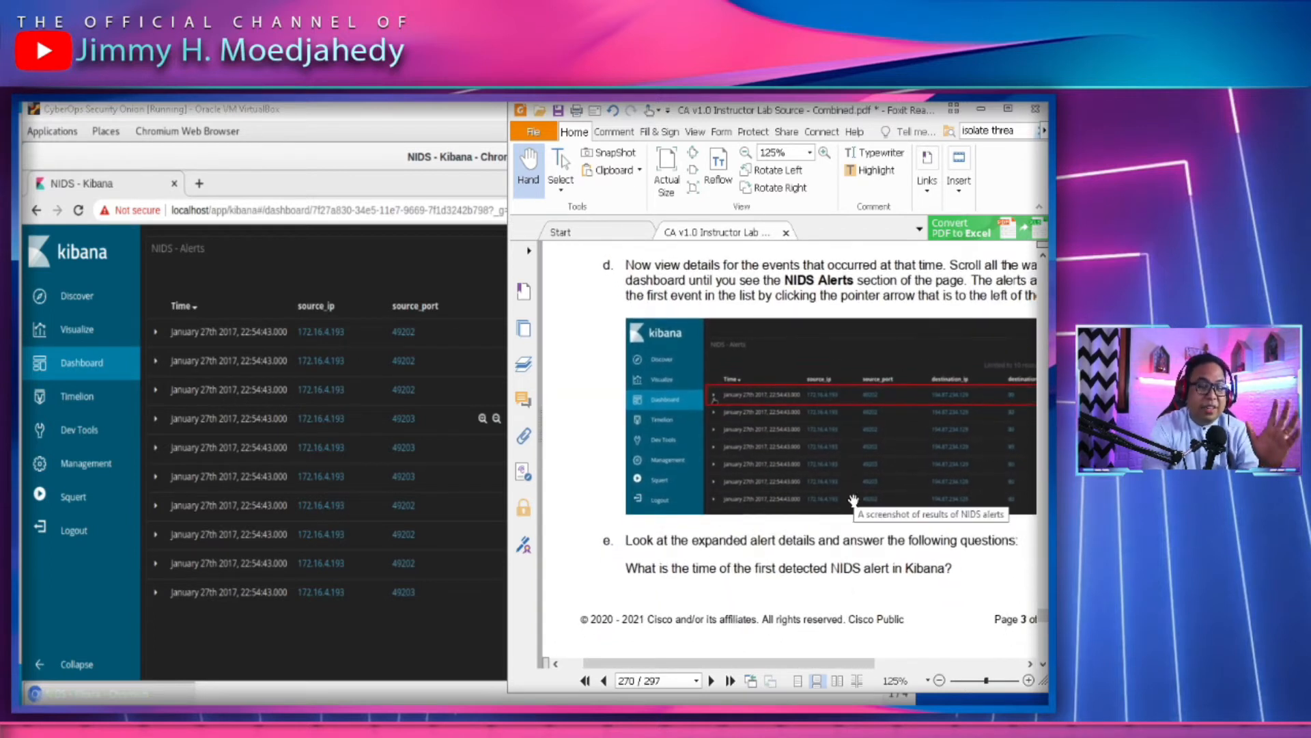
scroll(832, 532, "down", 5)
scroll(834, 529, "down", 3)
scroll(823, 535, "up", 2)
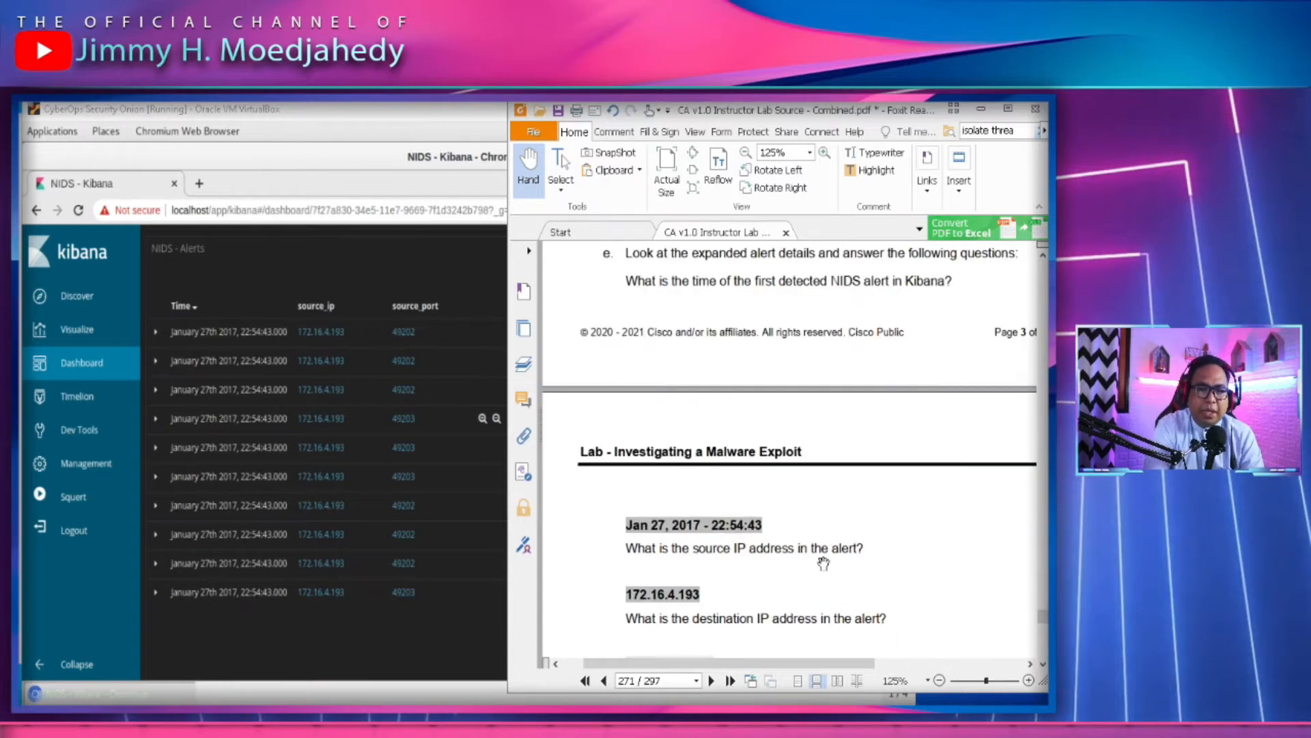
Compare the first NIDS alert's time, source IP, destination IP and destination port with the guide's step e questions and answers
scroll(825, 561, "up", 2)
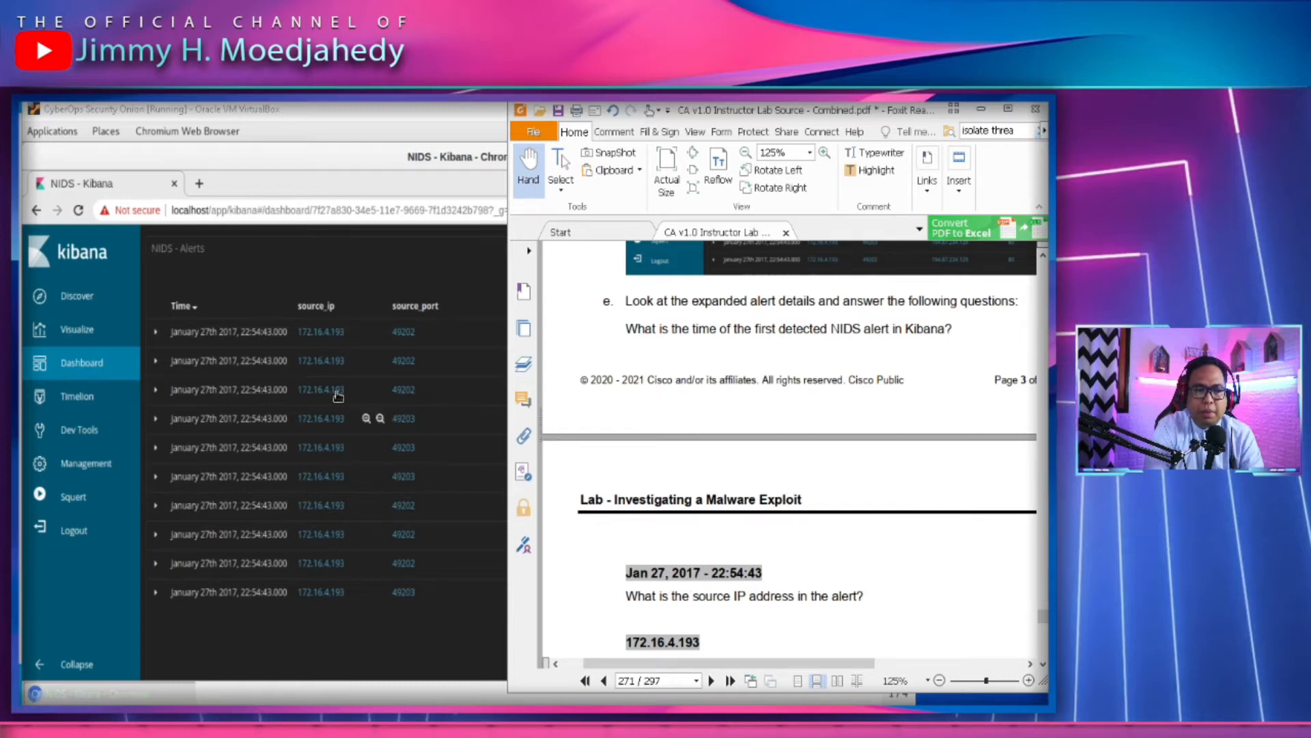
left_click(264, 318)
left_click(933, 530)
scroll(926, 530, "down", 3)
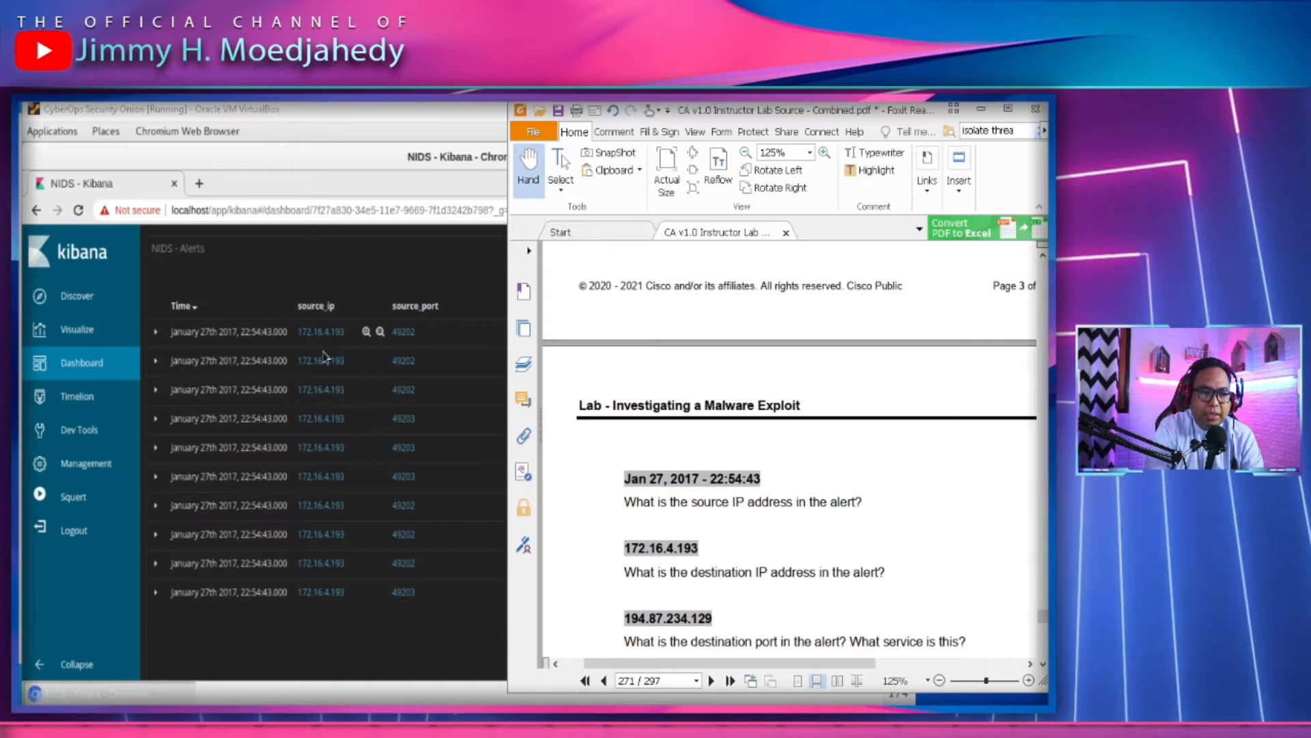
scroll(731, 575, "down", 1)
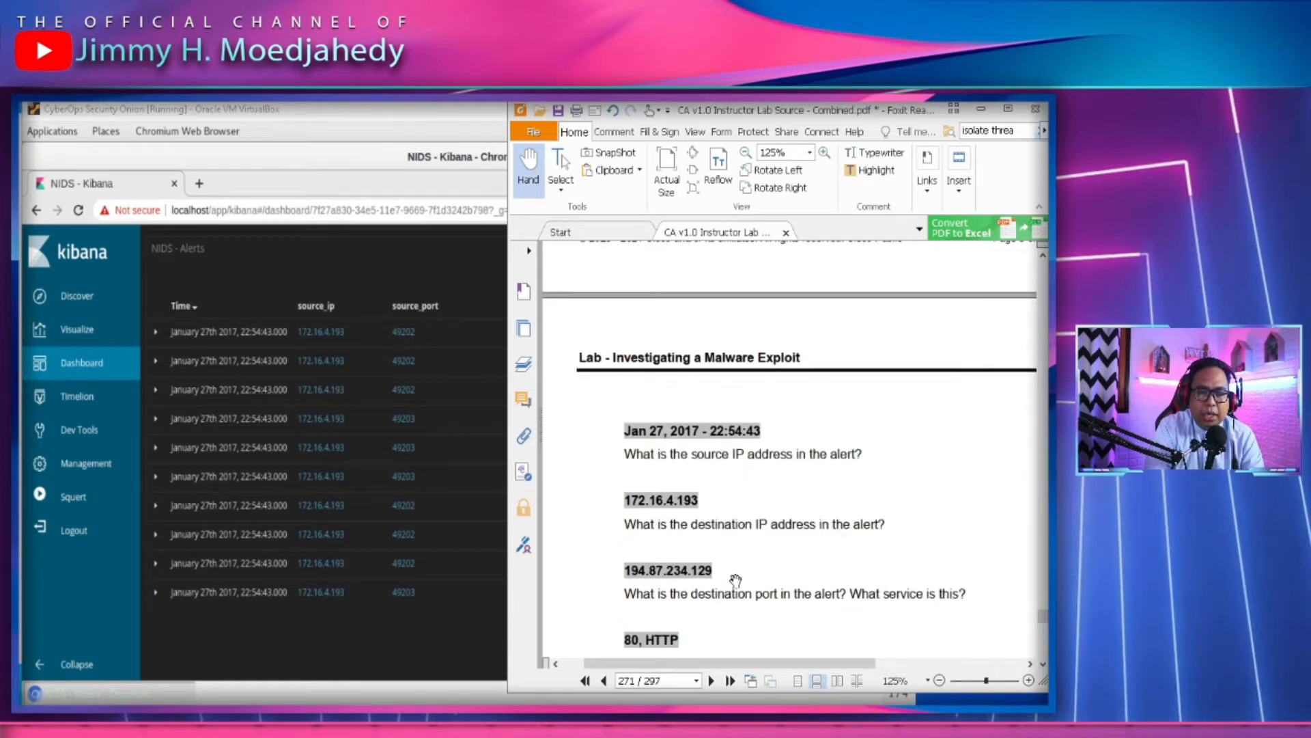
left_click(388, 261)
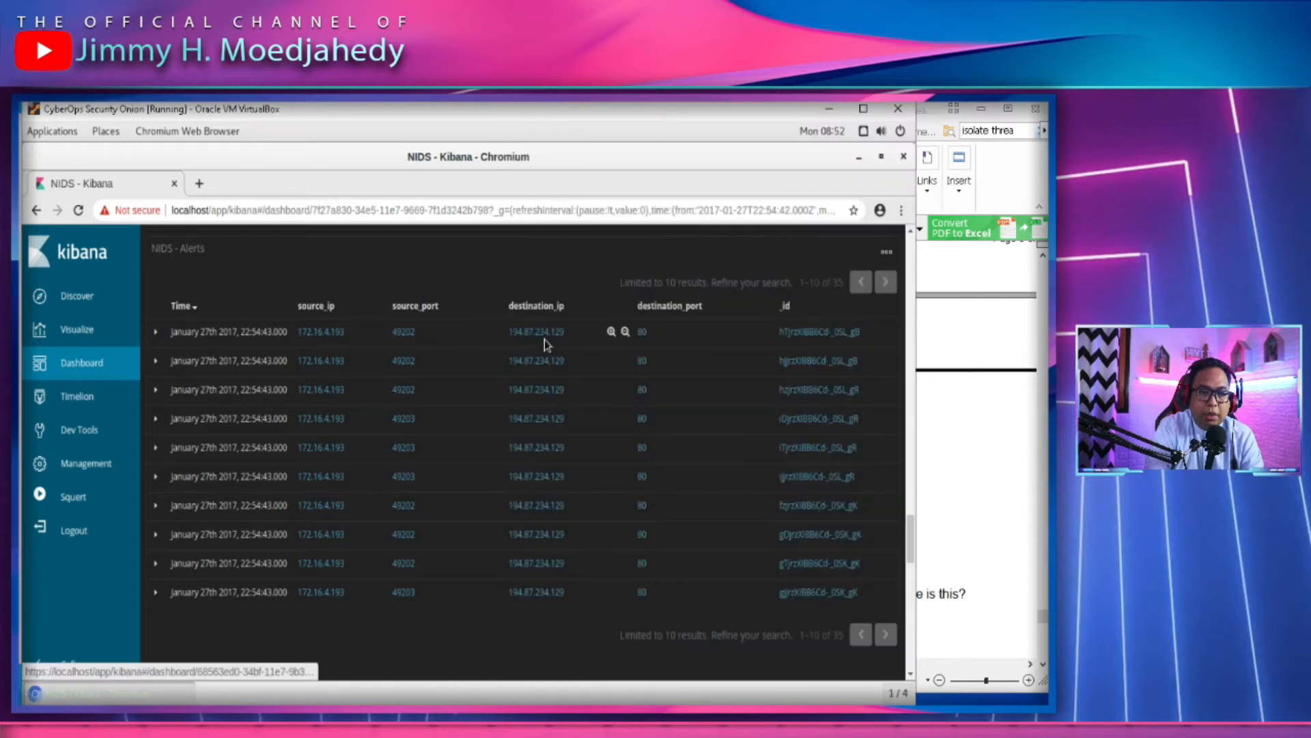
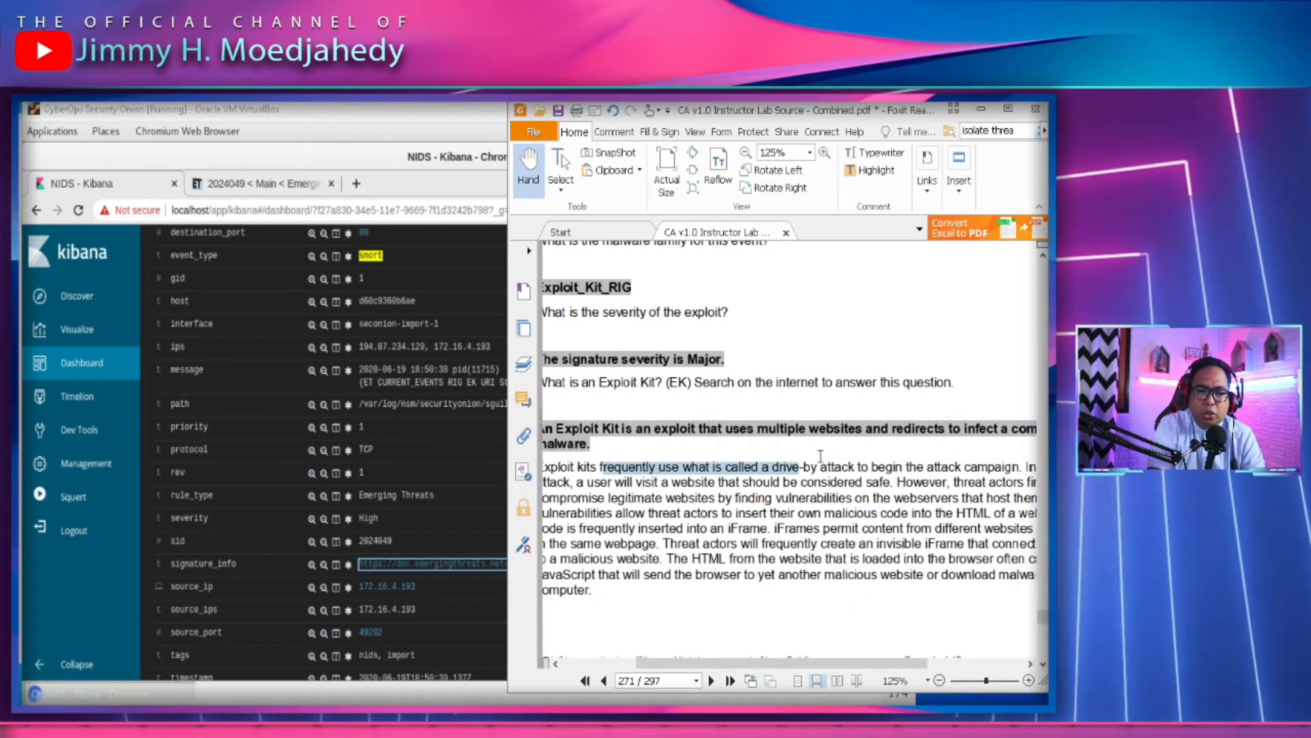
Read the guide's question on what an Exploit Kit is and its explanation of drive-by attacks and iFrames
left_click(799, 510)
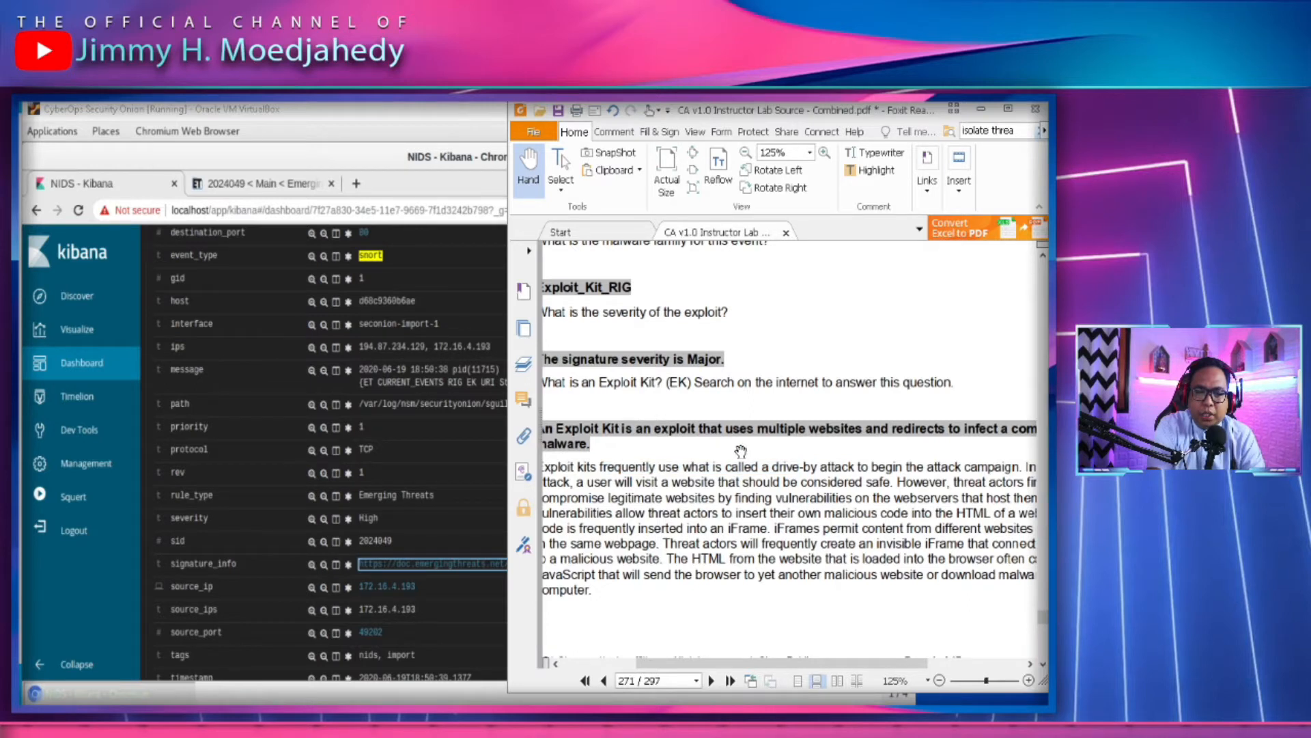
left_click_drag(810, 449, 836, 387)
left_click_drag(918, 408, 904, 408)
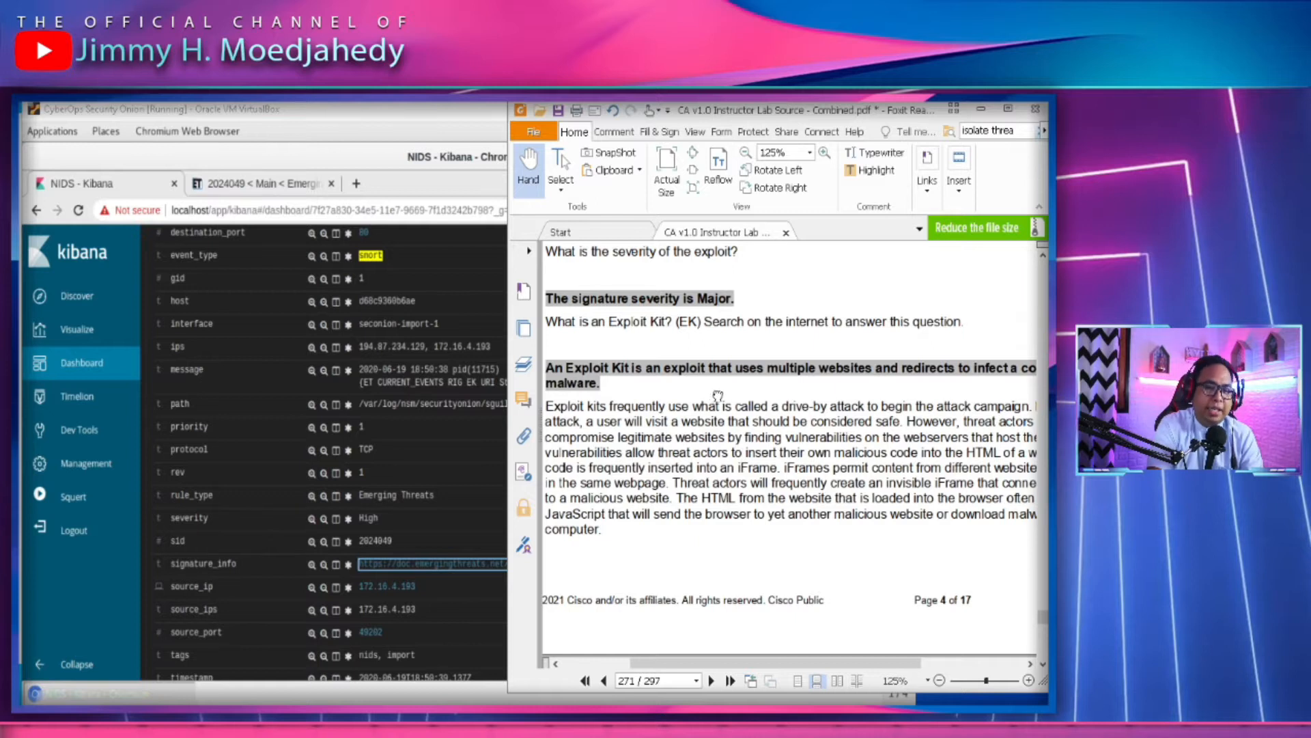
left_click_drag(718, 396, 739, 402)
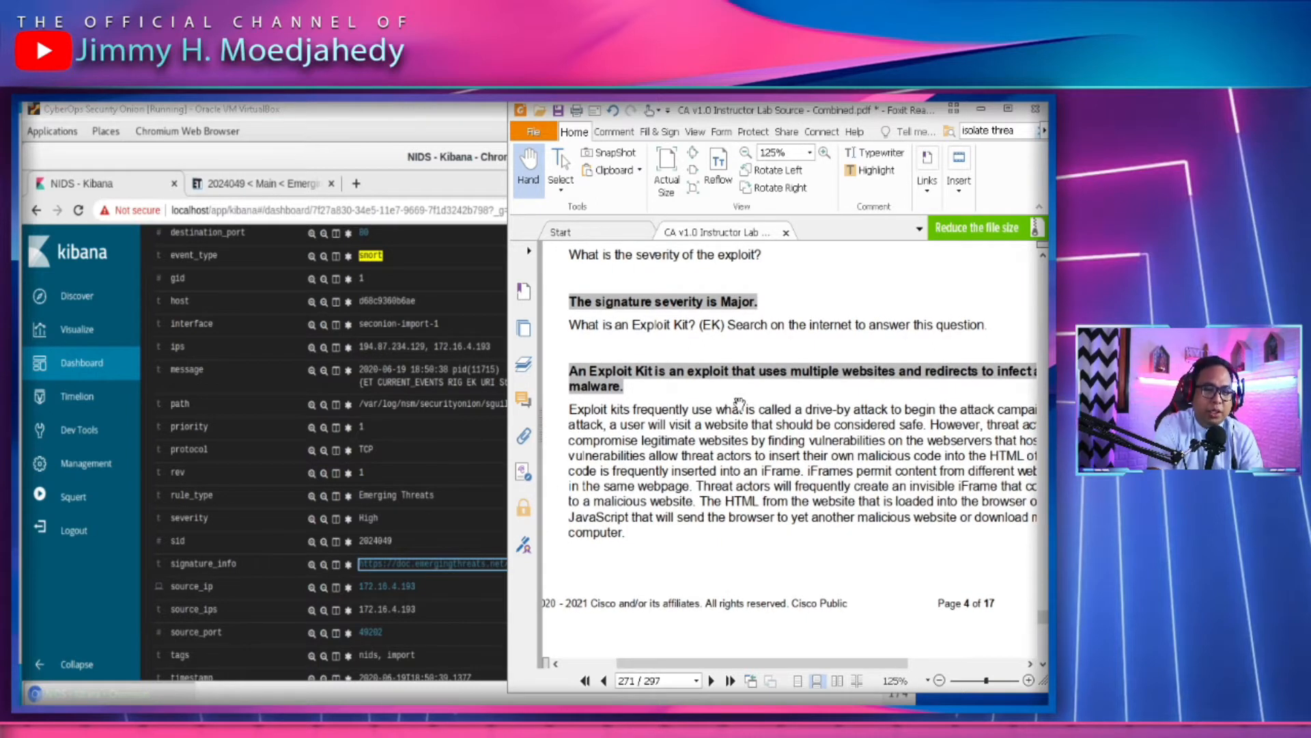
scroll(752, 536, "down", 1)
left_click_drag(747, 511, 751, 497)
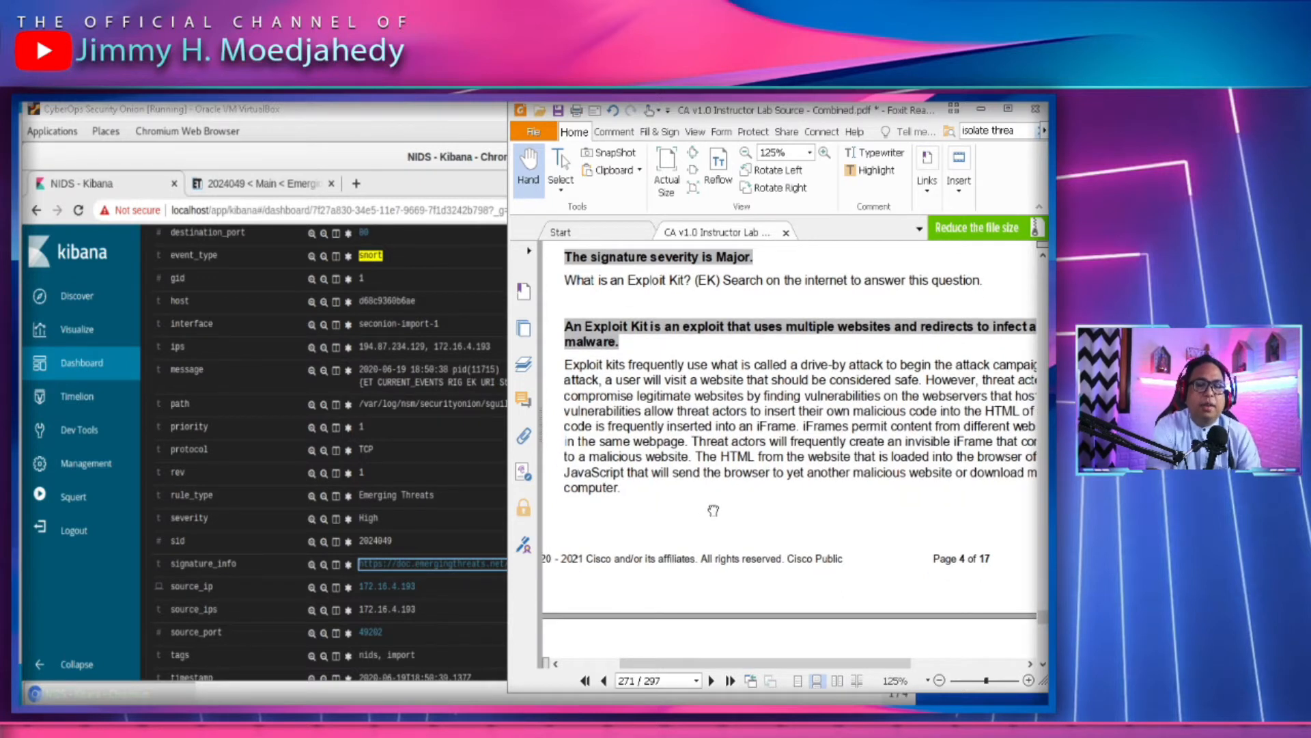
Following the guide's Step 3, open the capME! transcript of the expanded 22:54:43 alert from its _id value
scroll(713, 510, "down", 8)
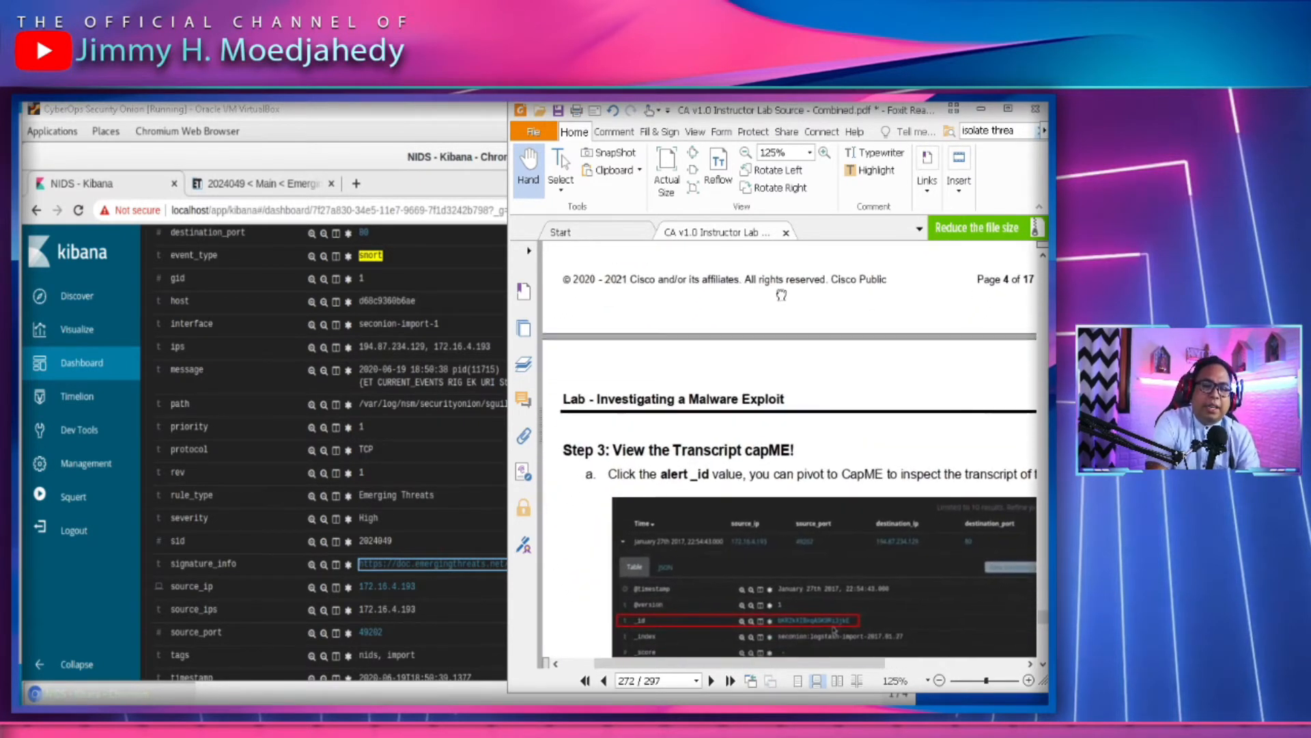
scroll(778, 291, "down", 3)
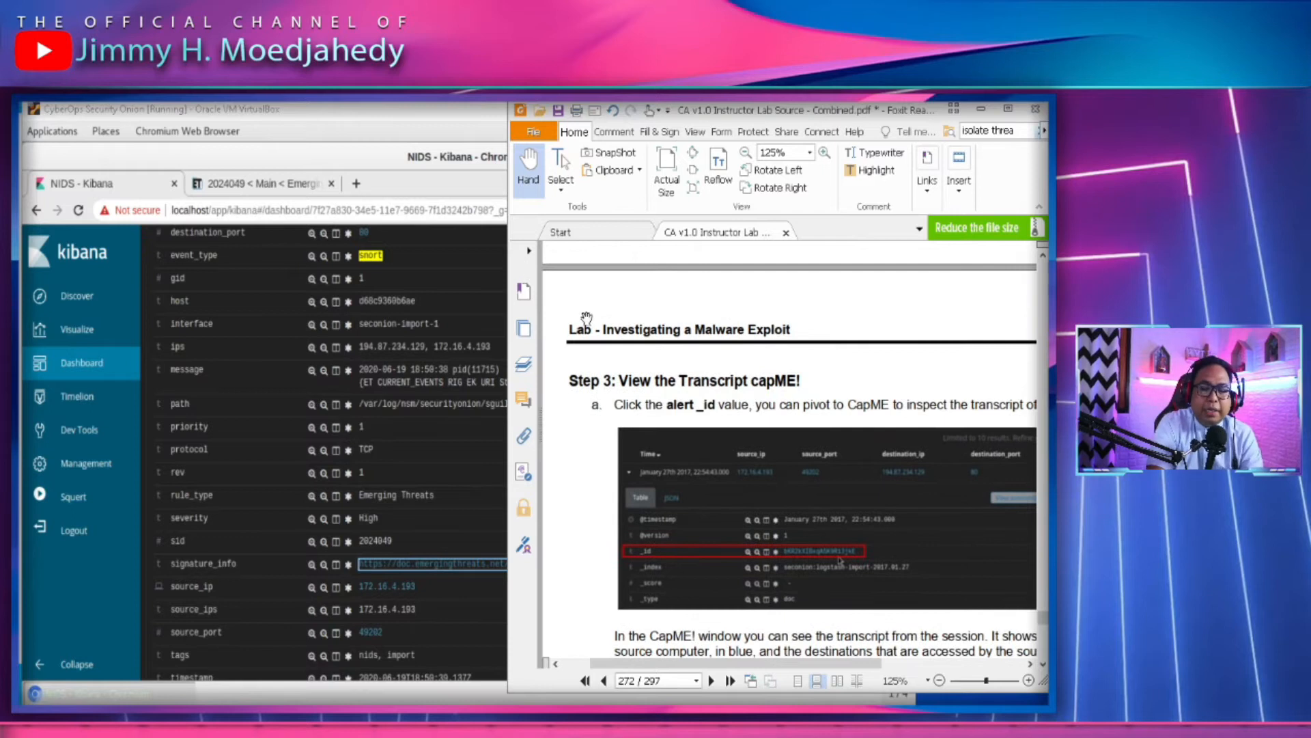
left_click_drag(830, 407, 805, 402)
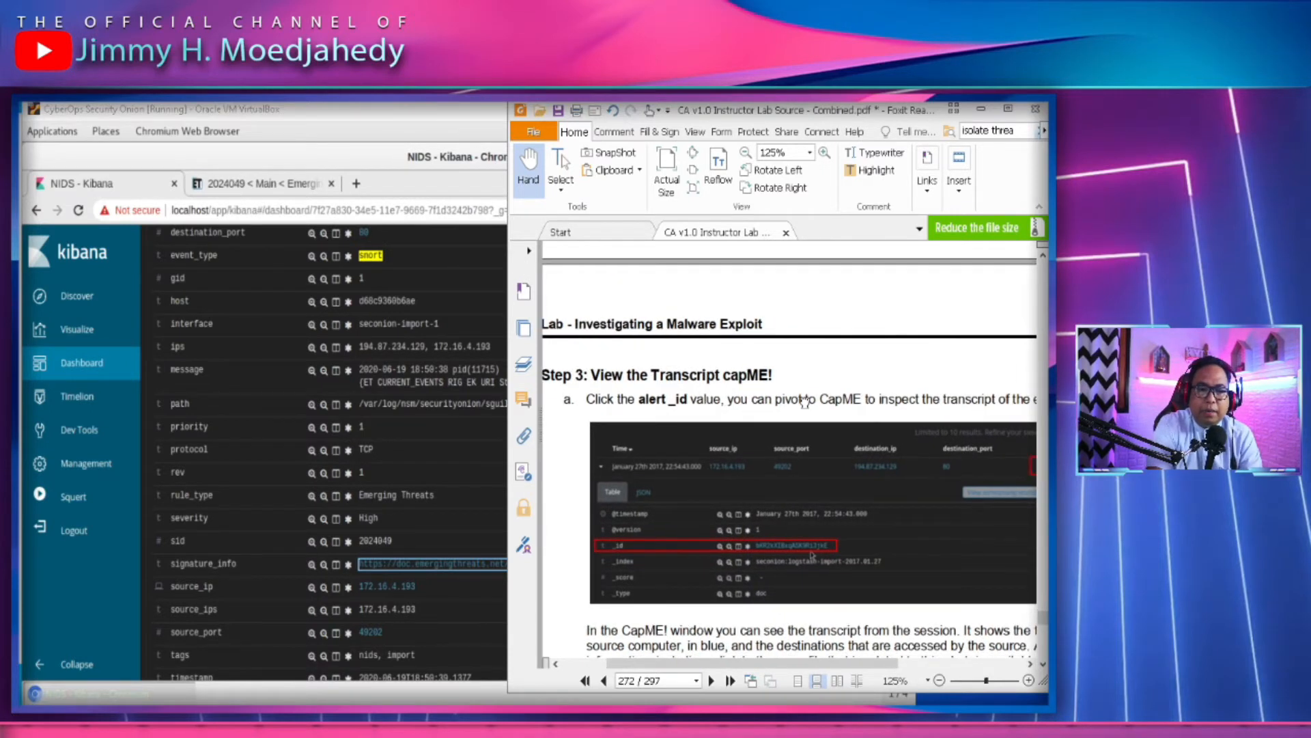
left_click(446, 303)
scroll(383, 410, "up", 5)
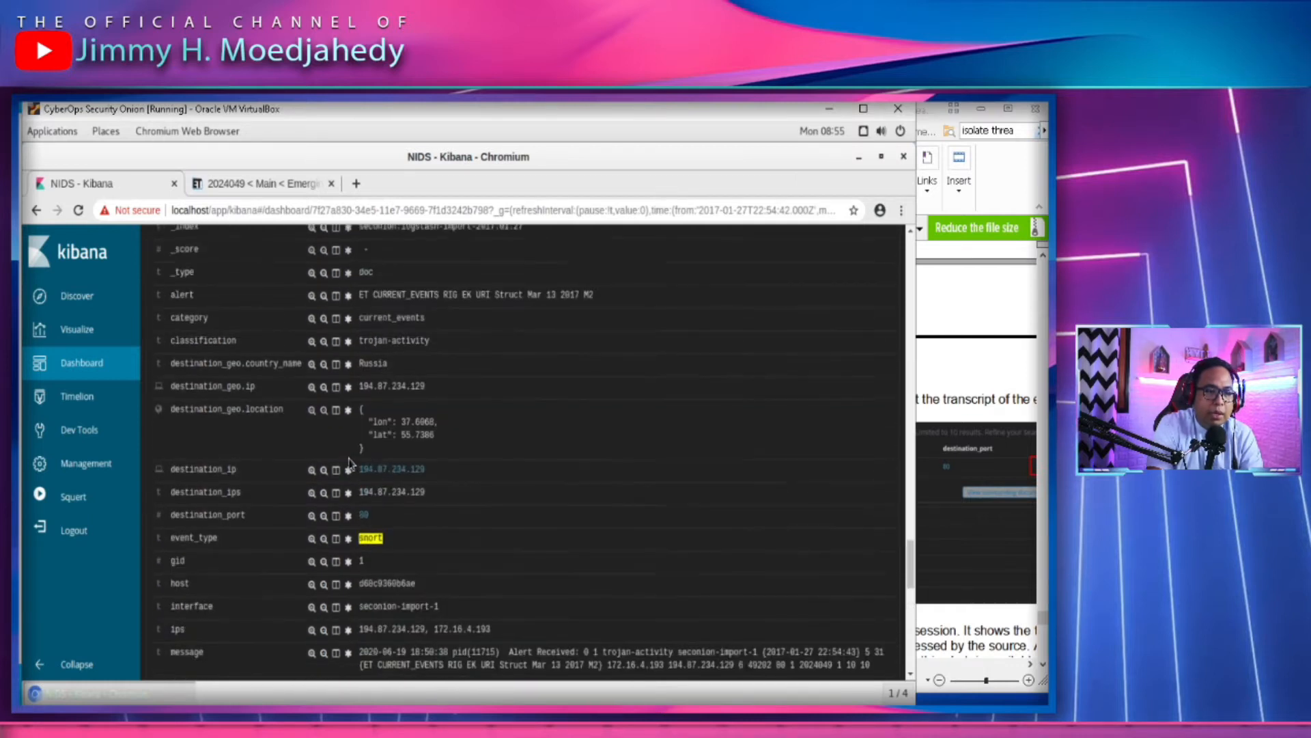
scroll(349, 464, "up", 3)
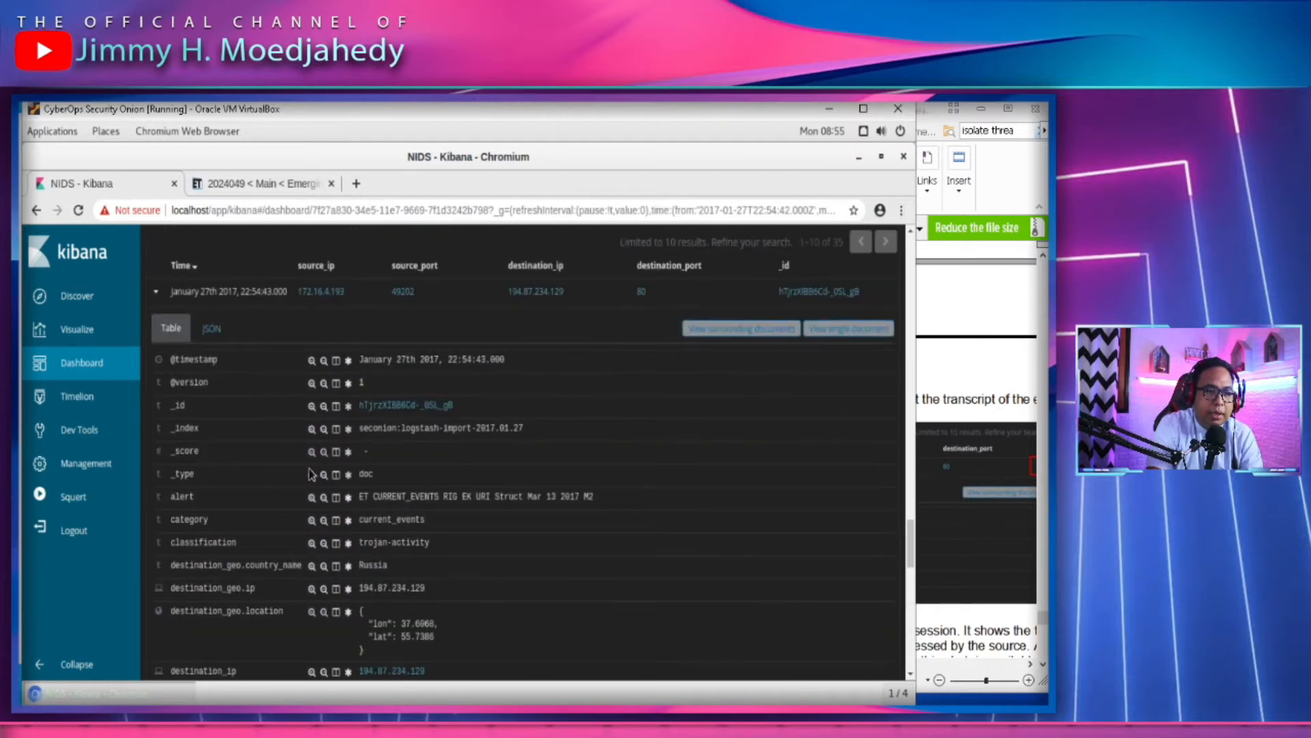
left_click(415, 405)
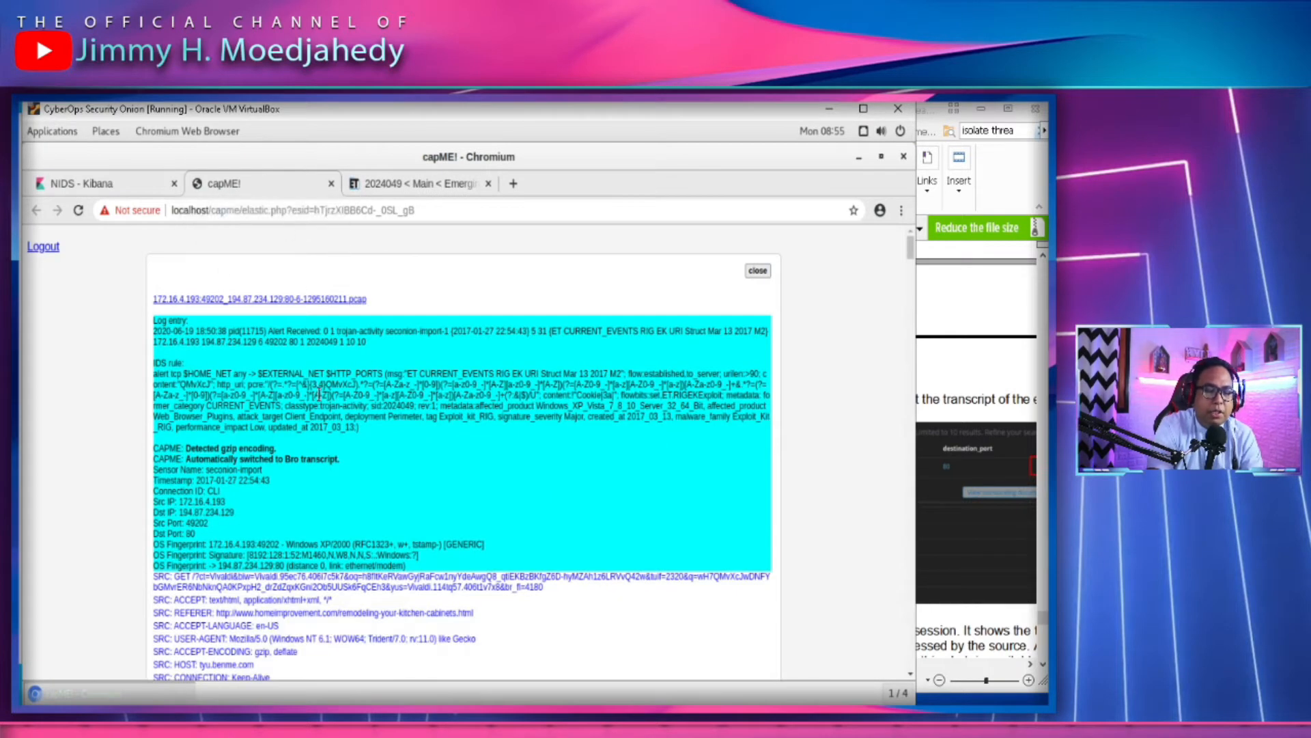
Examine the capME! transcript: the log entry, the IDS rule, the blue SRC request lines and the red DST response lines
triple_click(333, 385)
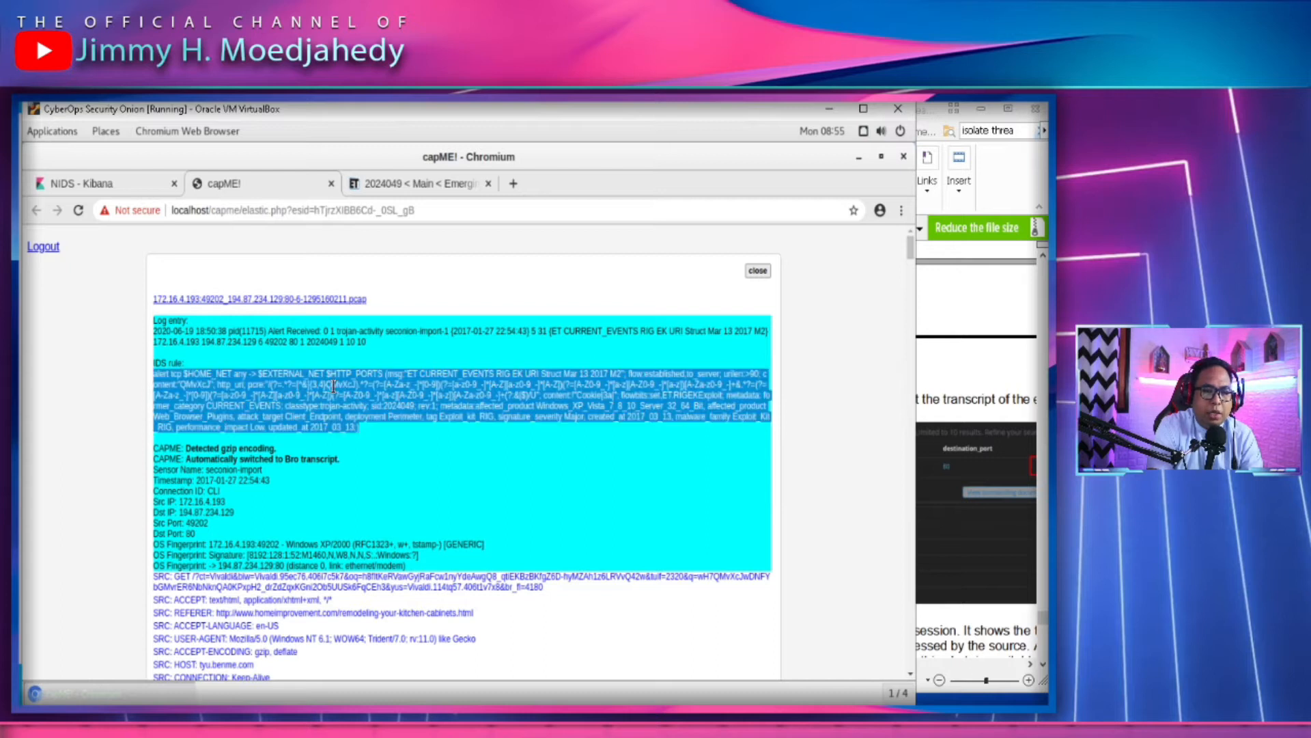
left_click(559, 385)
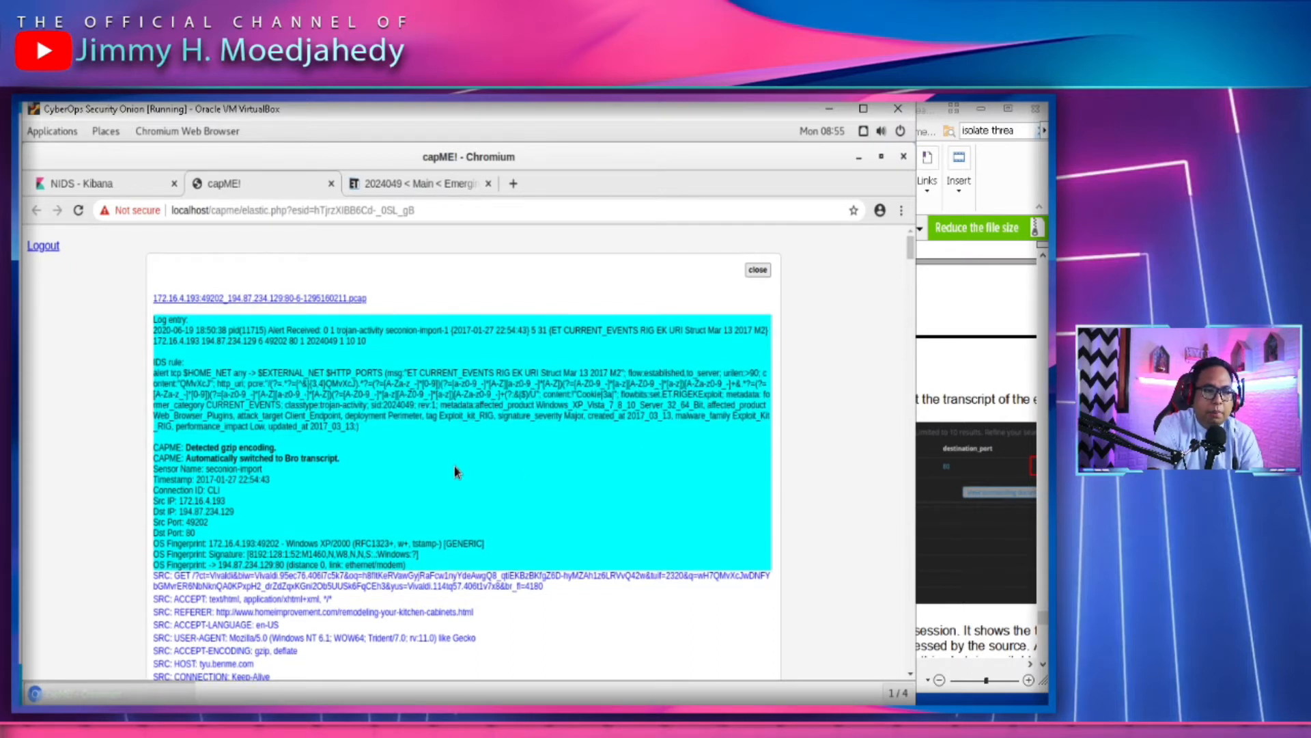
scroll(453, 465, "down", 1)
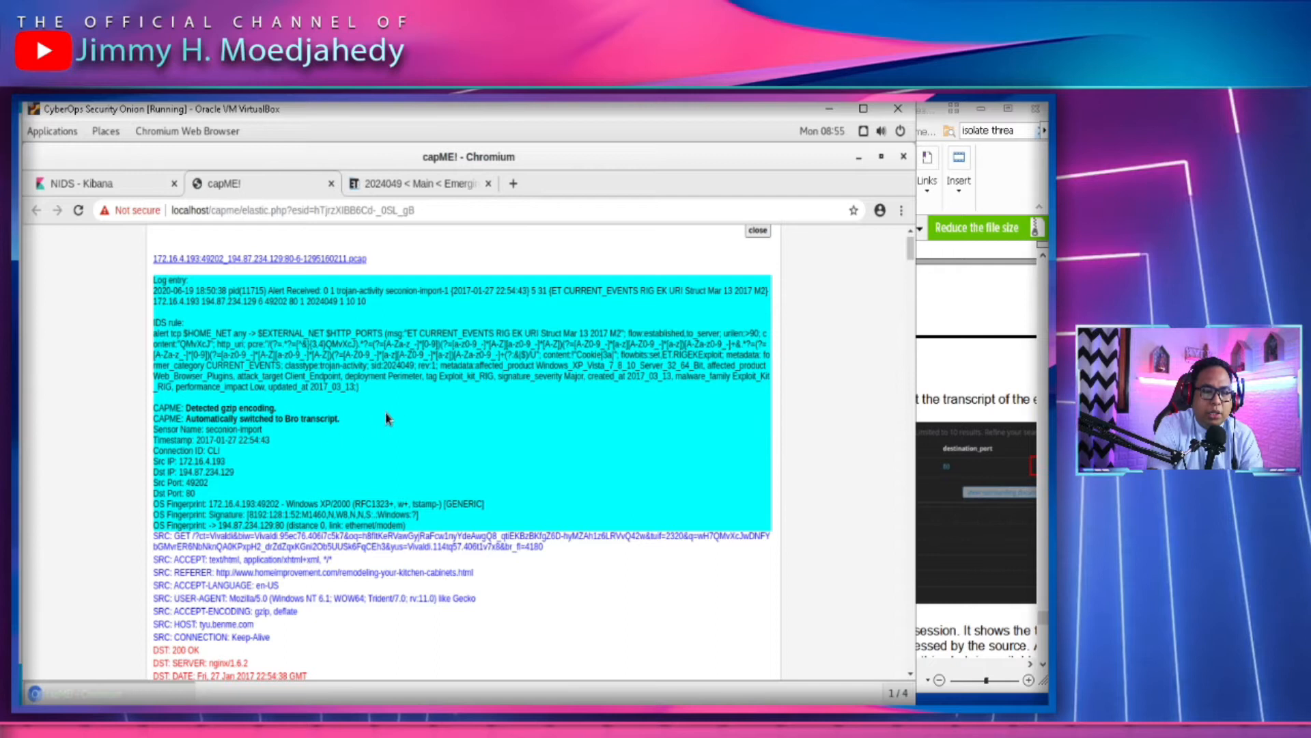
scroll(408, 422, "down", 2)
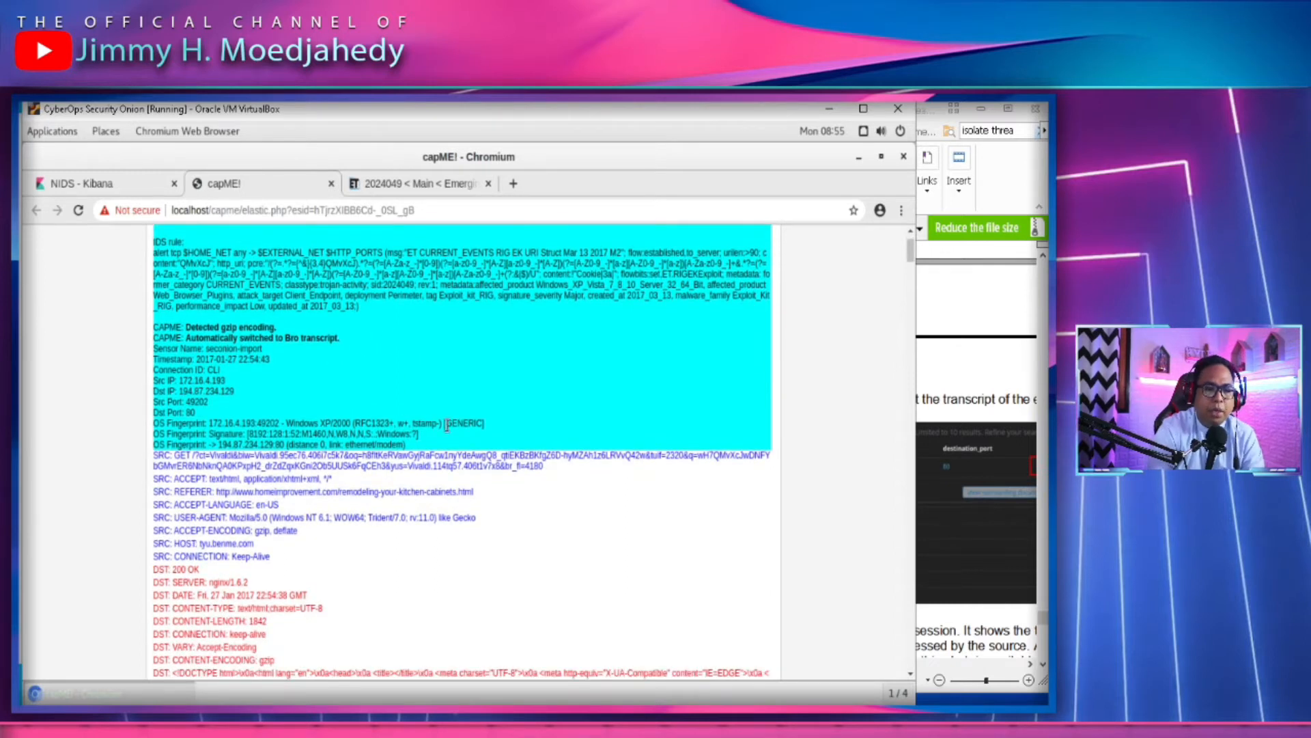
triple_click(298, 477)
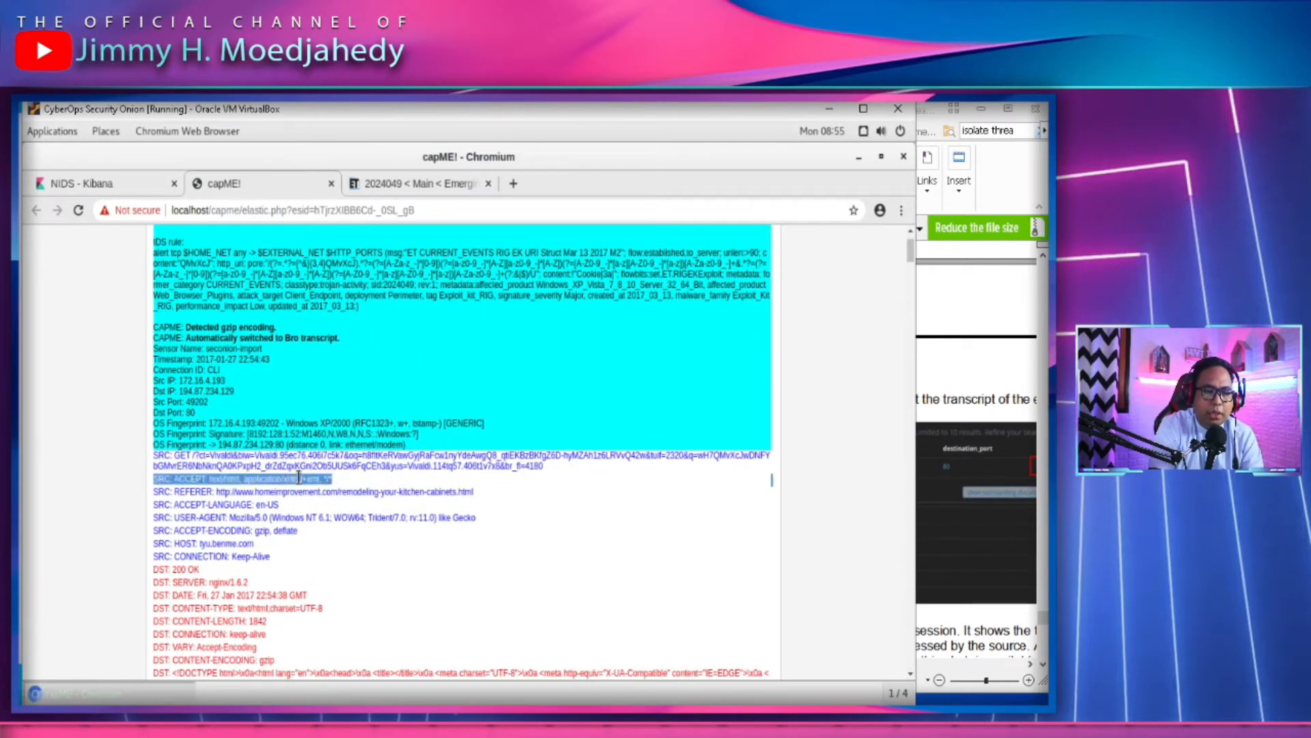
triple_click(298, 500)
double_click(286, 479)
left_click(257, 592)
scroll(808, 507, "down", 1)
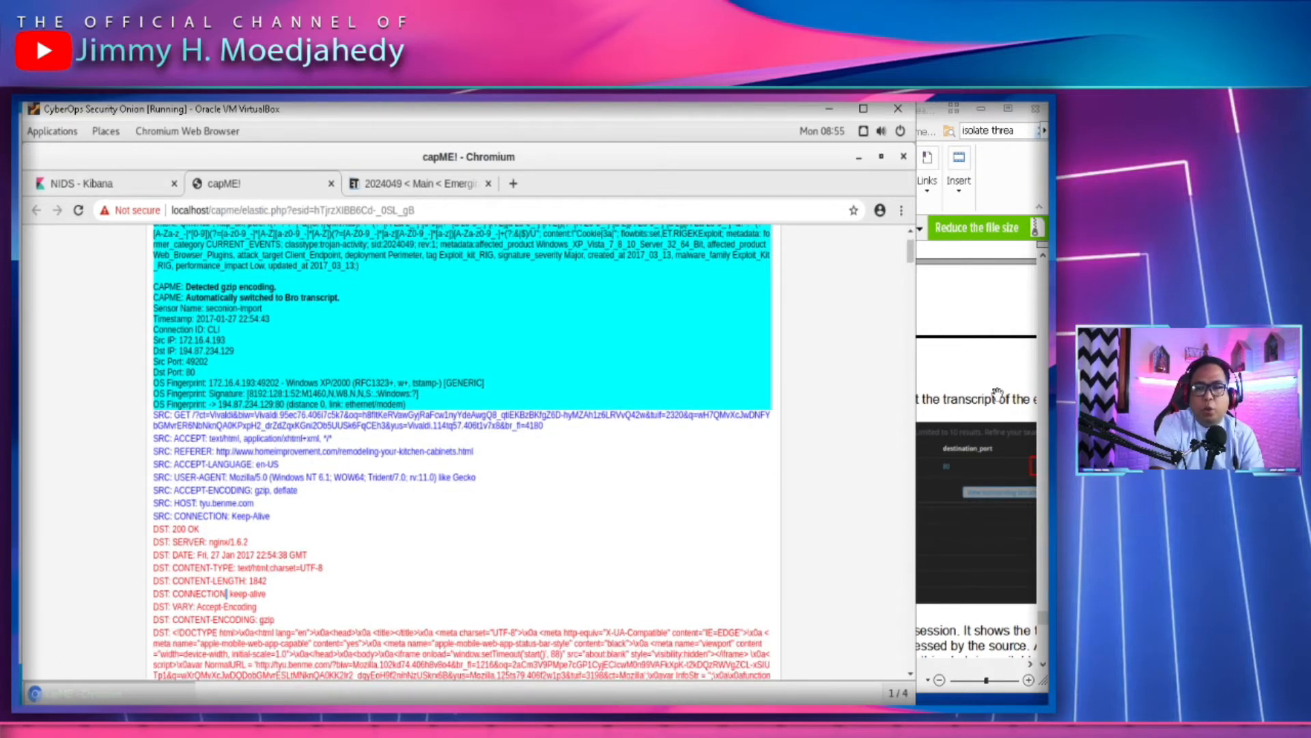
Compare the transcript's gzip encoding and timestamp lines with the guide's annotated CapME! screenshot
left_click(997, 393)
scroll(811, 315, "down", 5)
scroll(833, 595, "down", 3)
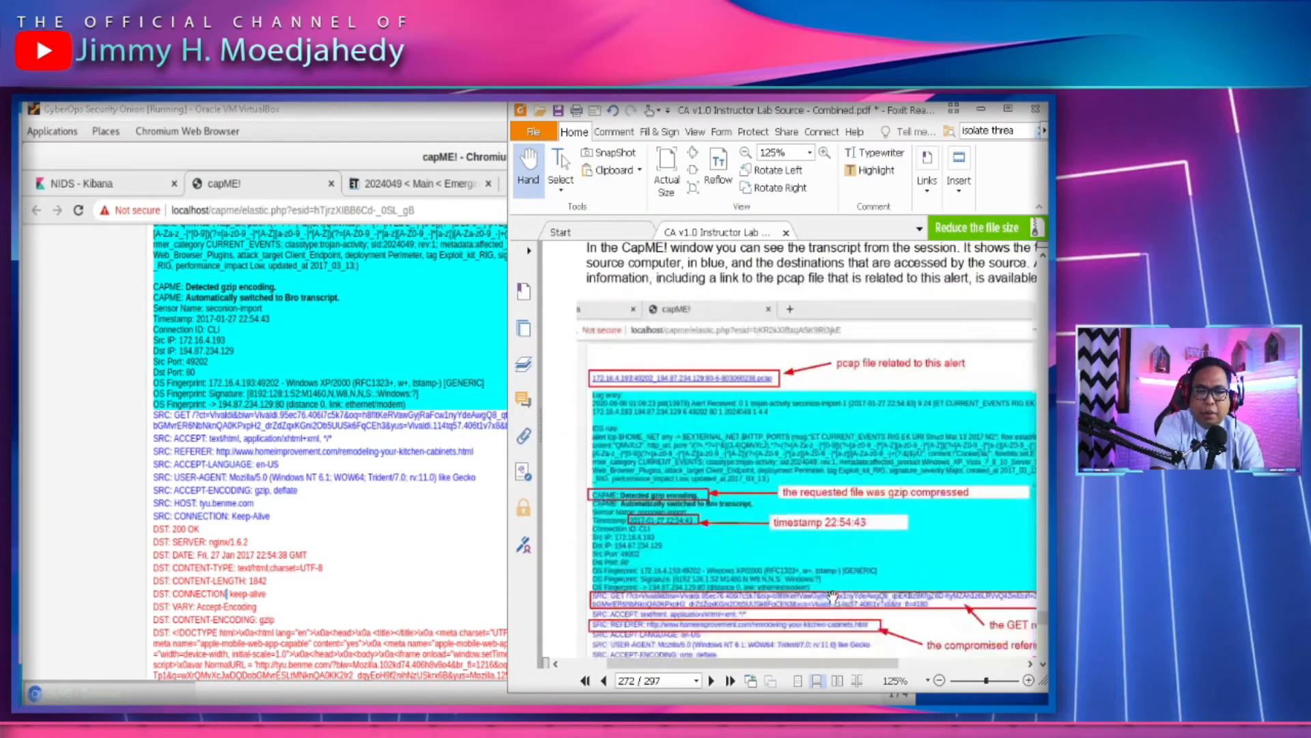
scroll(313, 427, "up", 3)
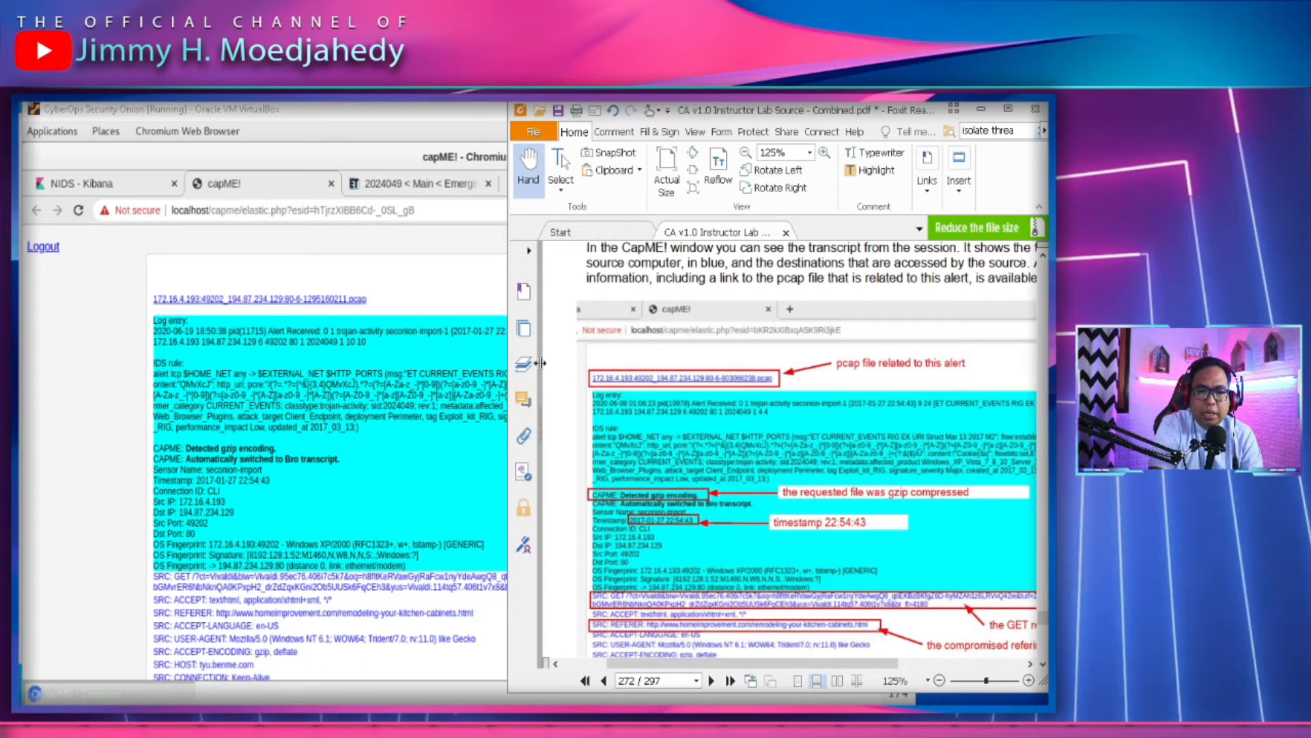
left_click(233, 450)
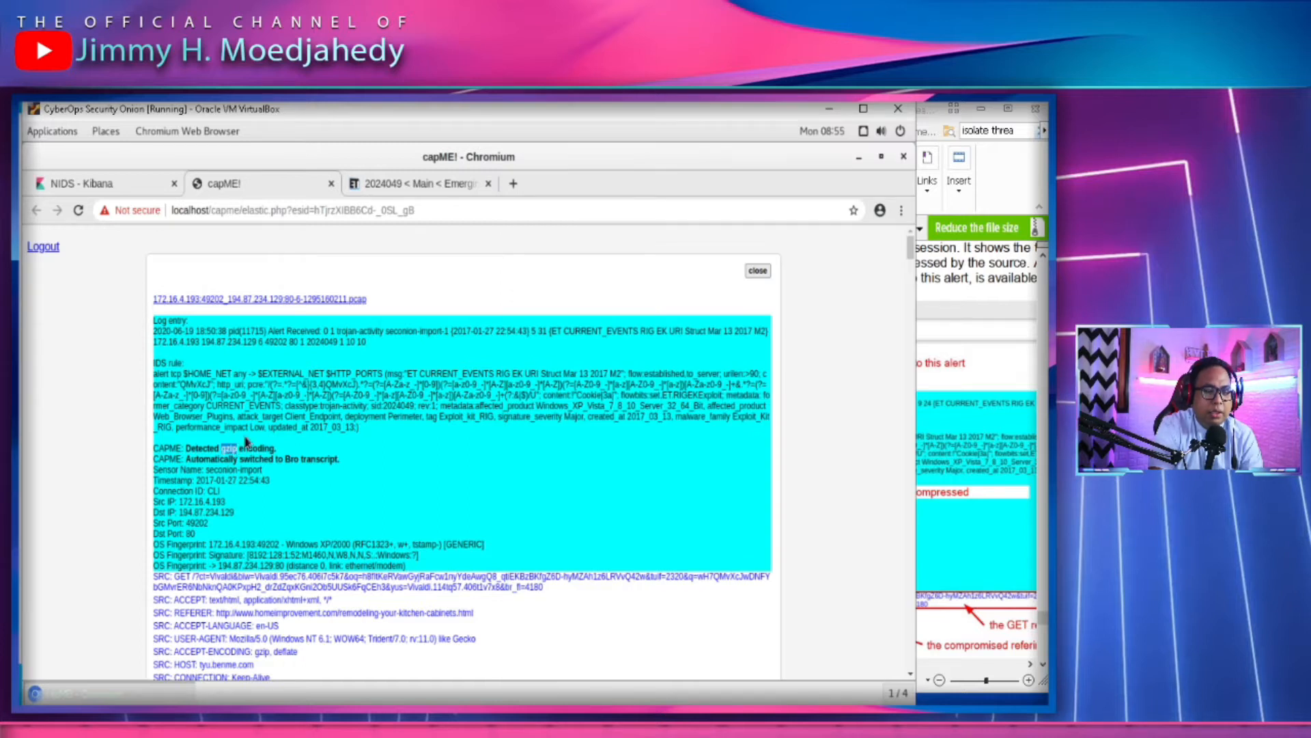
left_click(127, 187)
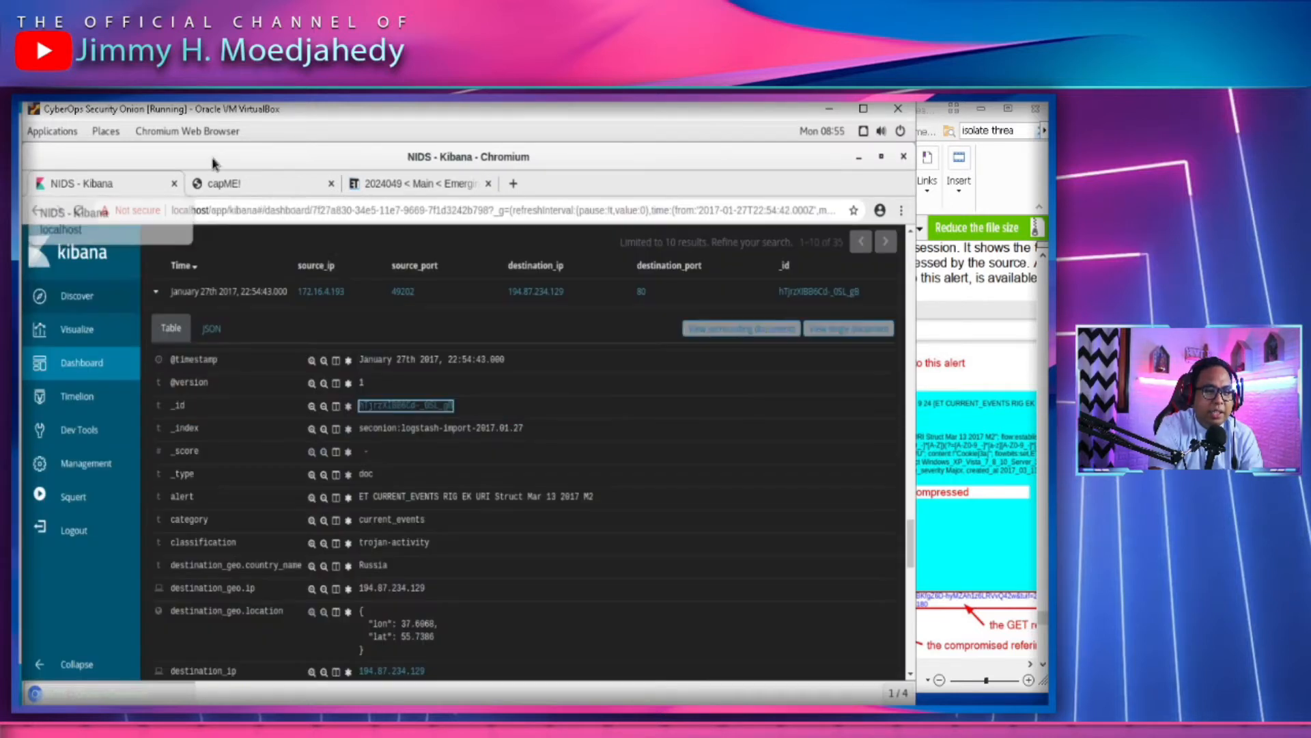
left_click(228, 186)
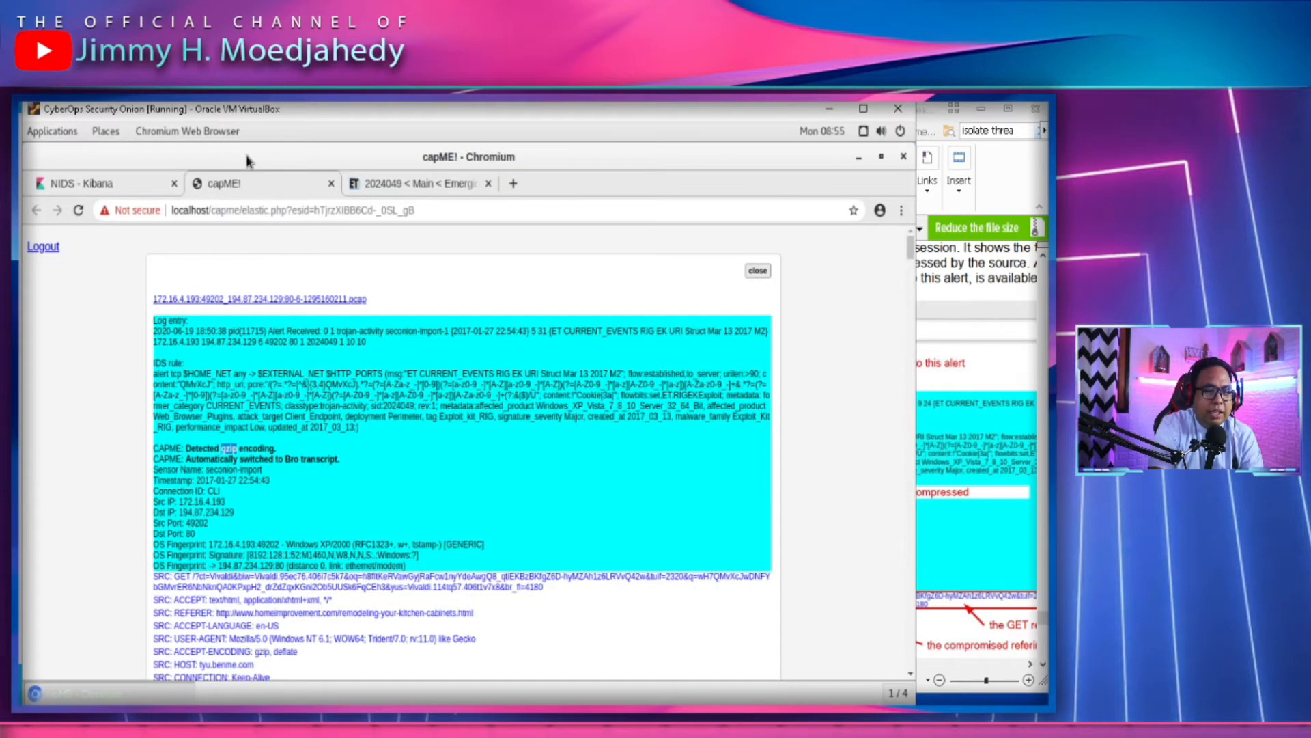
double_click(250, 450)
left_click(1009, 462)
scroll(963, 531, "down", 1)
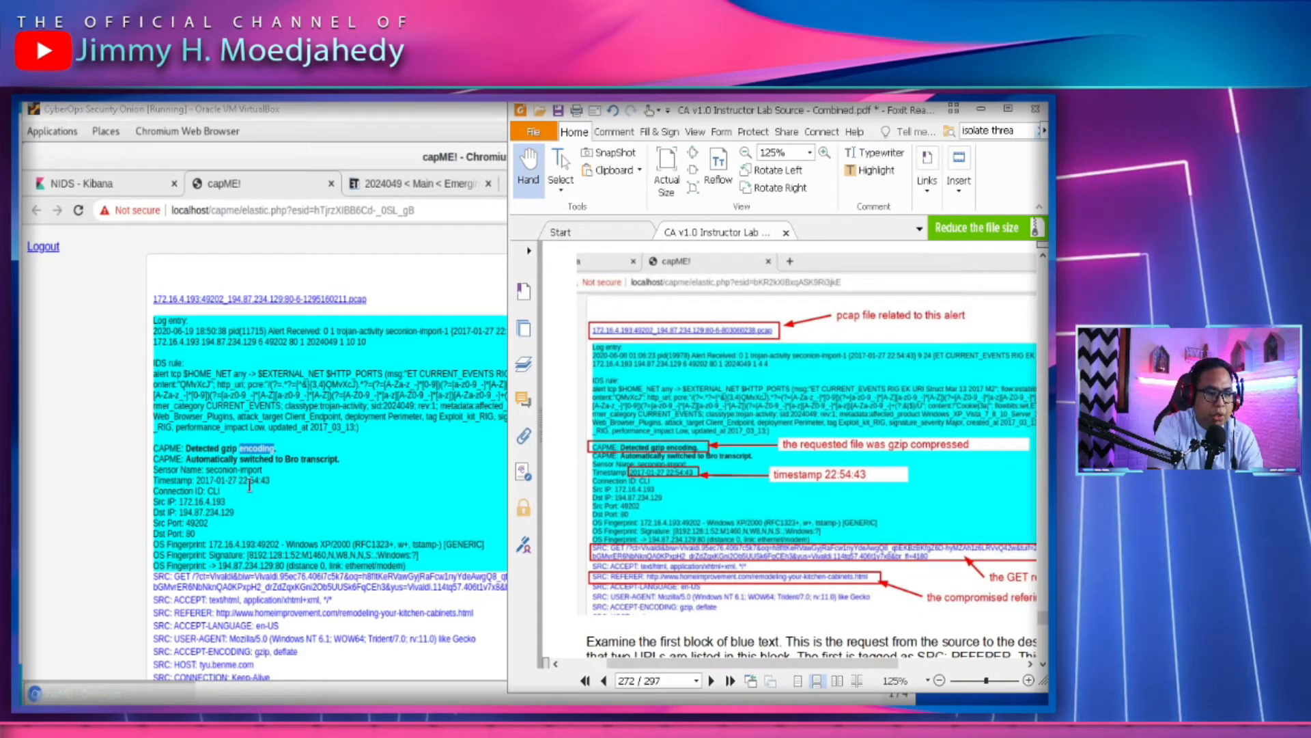
left_click(250, 485)
left_click(987, 528)
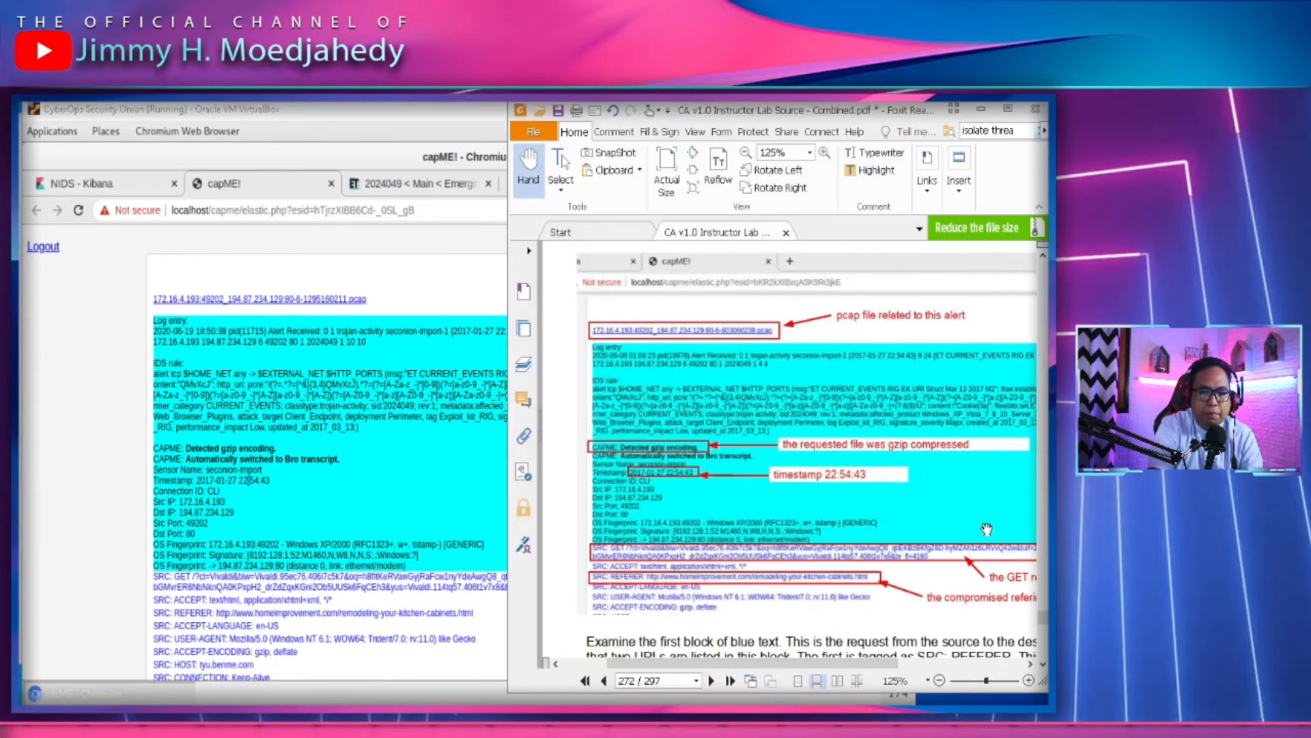
Read the guide's explanation of the SRC: REFERER and SRC:HOST lines and its question on the website the user intended to reach
scroll(987, 528, "down", 3)
scroll(830, 571, "down", 1)
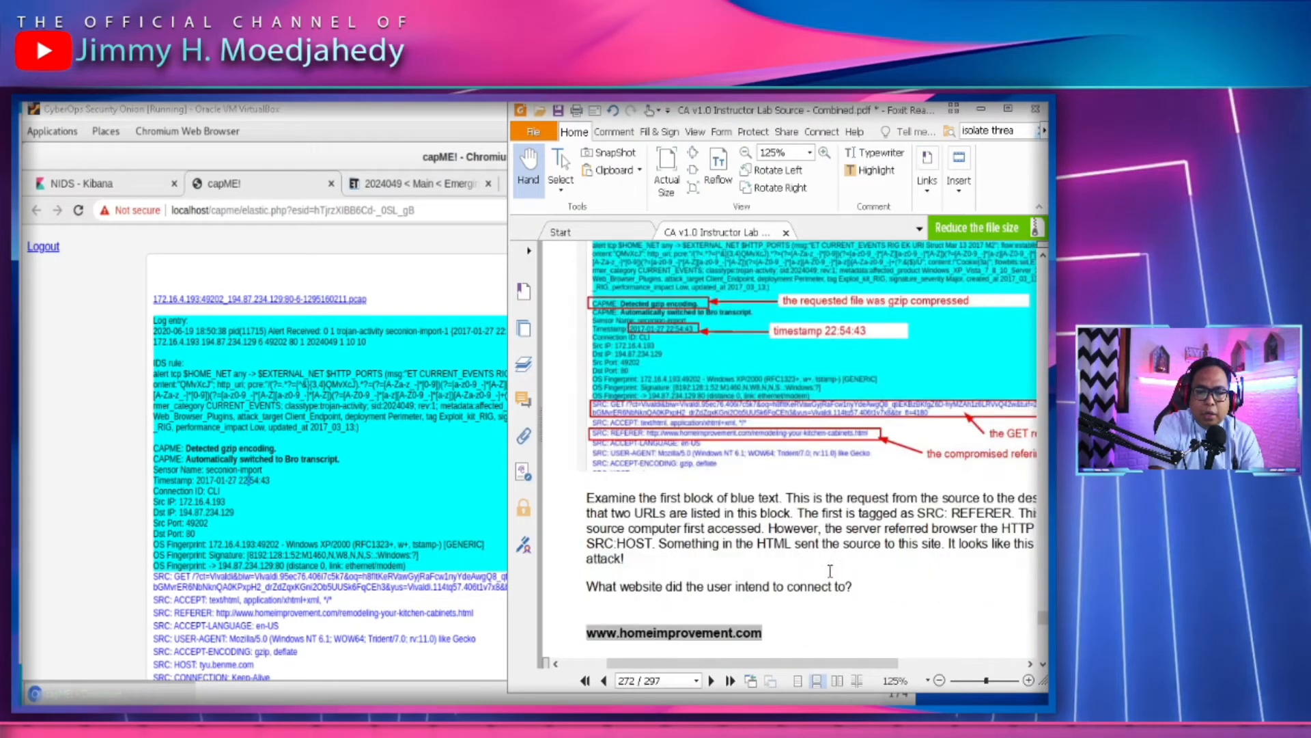
scroll(877, 568, "down", 1)
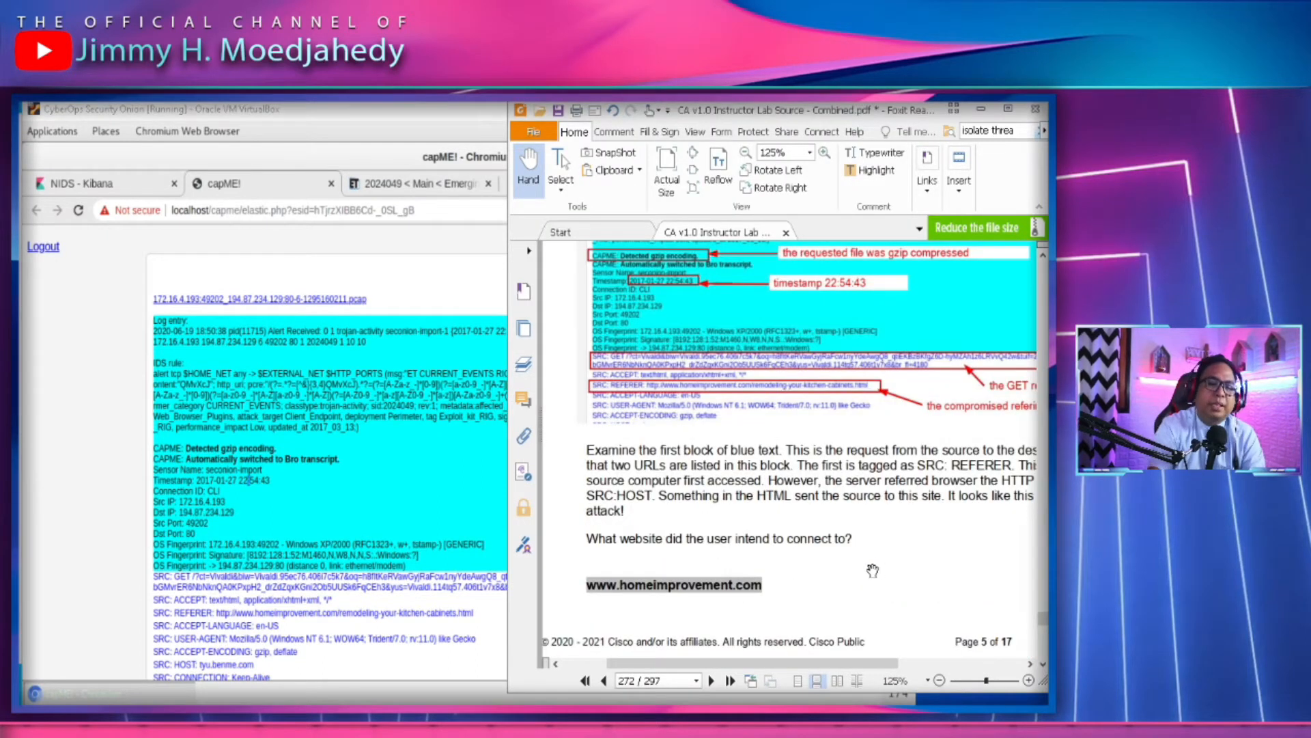
scroll(750, 561, "down", 1)
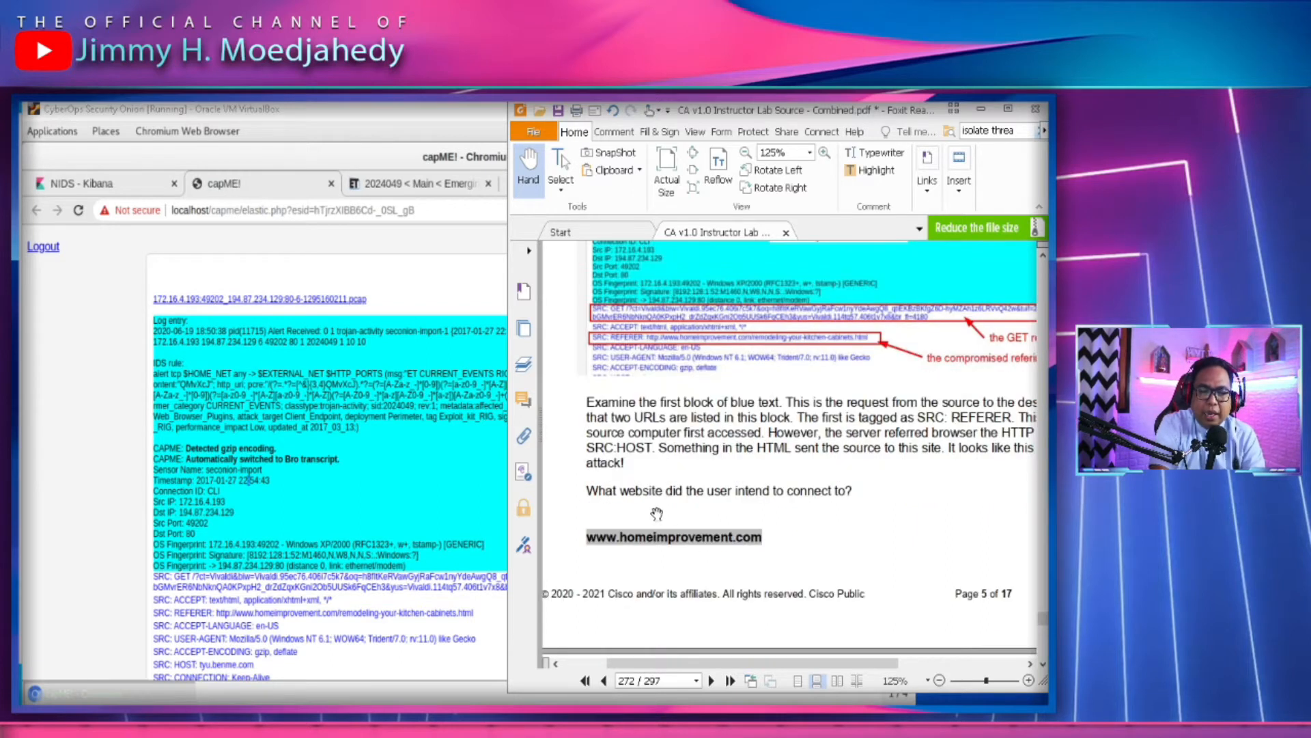
left_click_drag(664, 507, 689, 495)
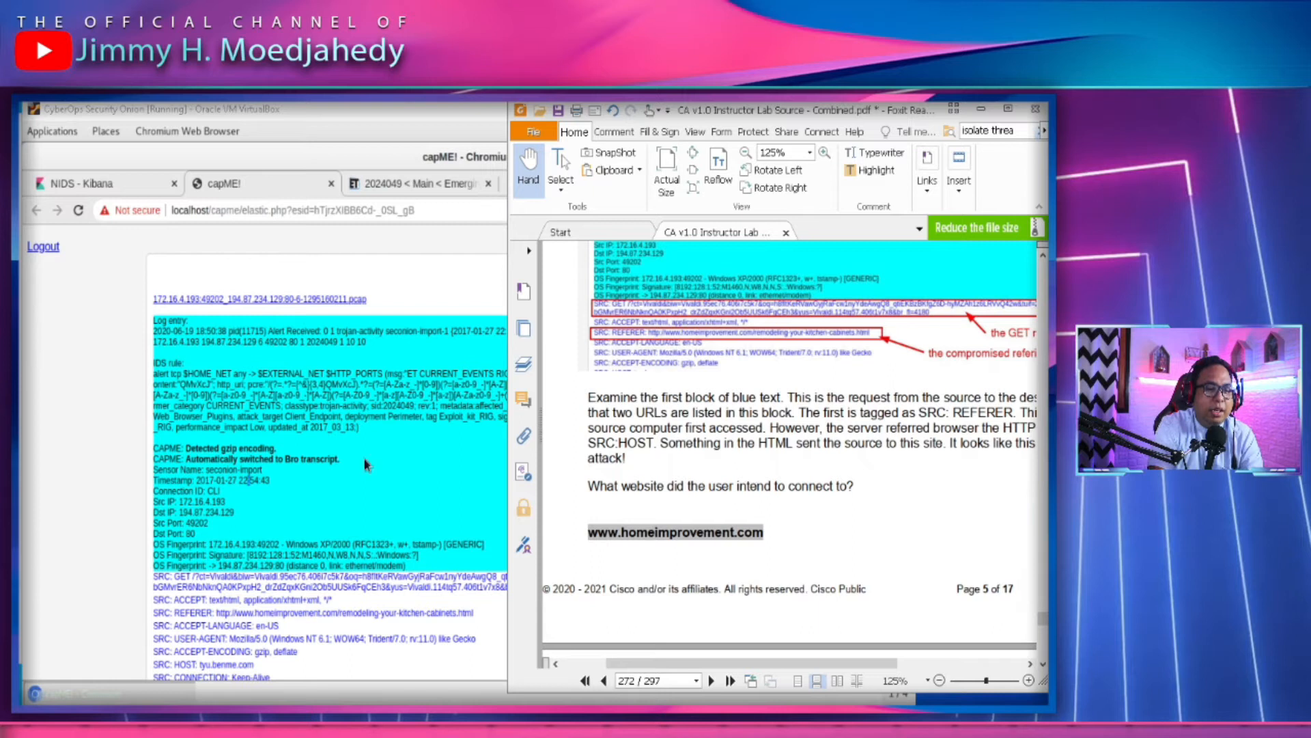
Locate the SRC: REFERER and SRC: HOST lines in the transcript and check them against the guide's intended-website question
left_click(280, 514)
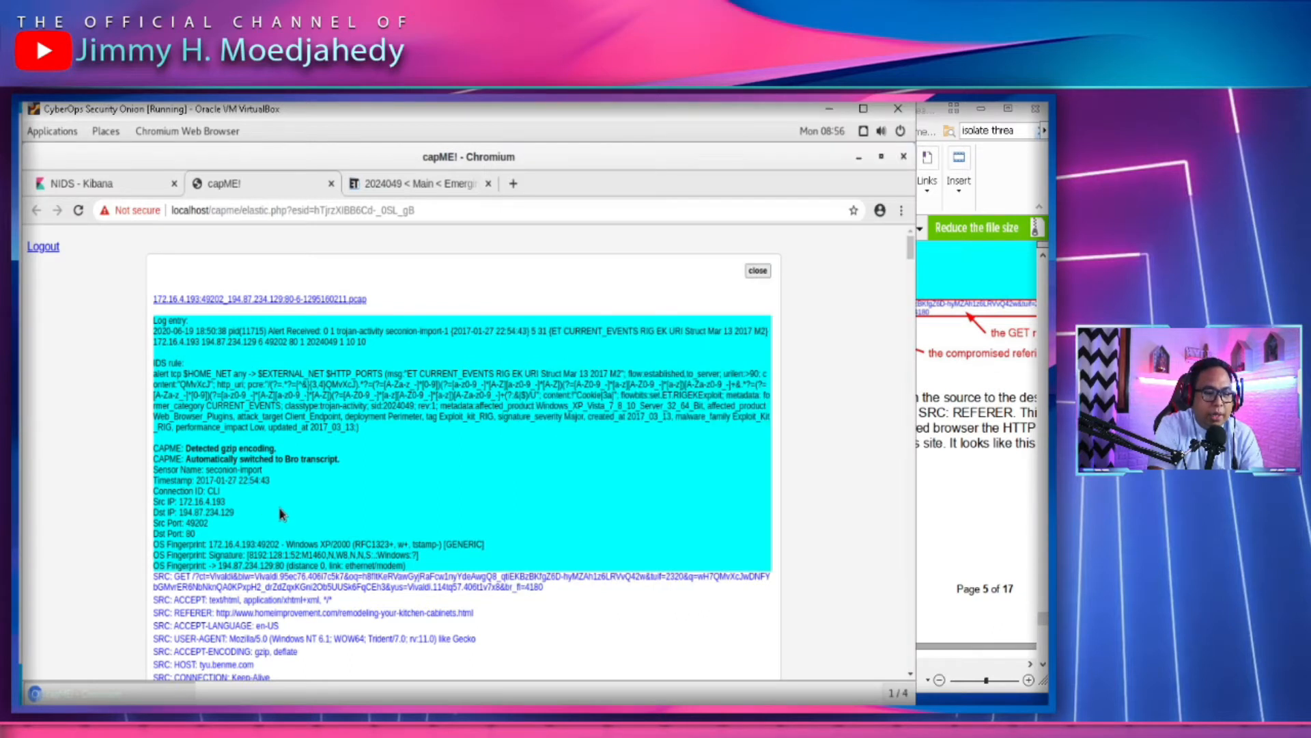
scroll(282, 514, "down", 1)
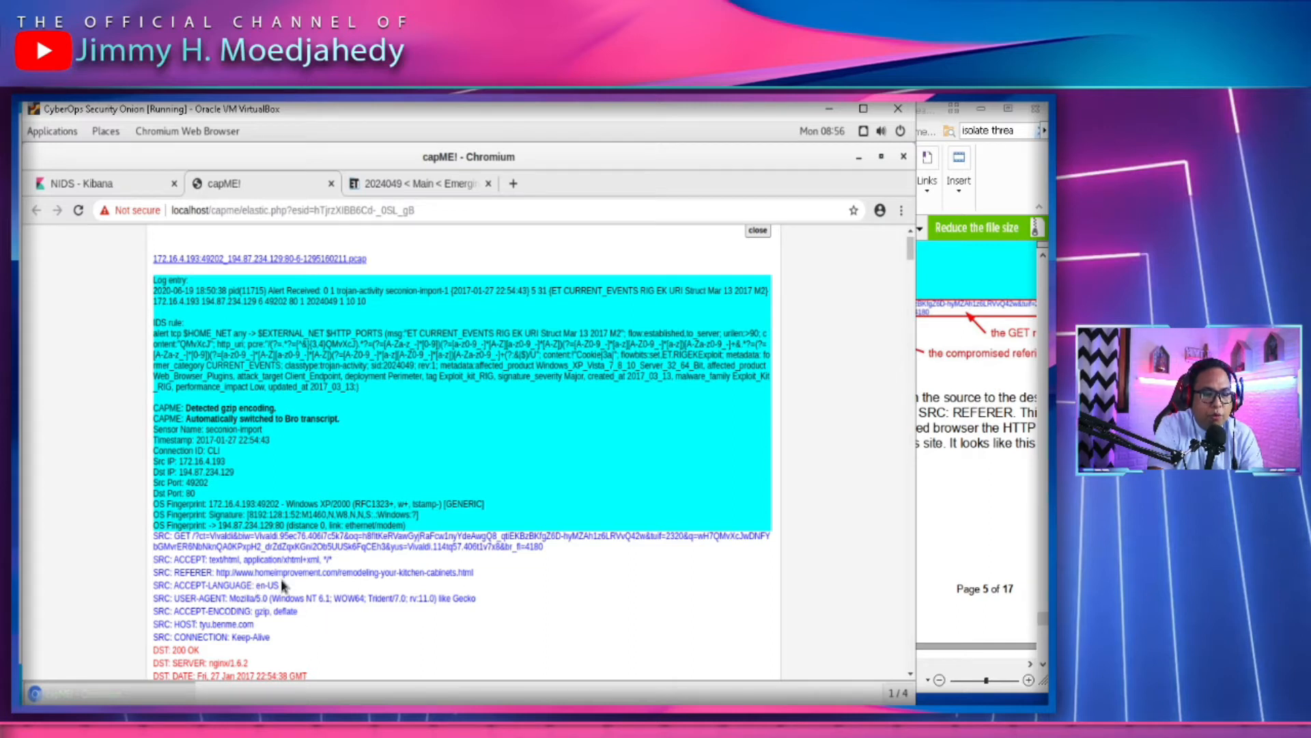
left_click(970, 509)
scroll(834, 557, "down", 3)
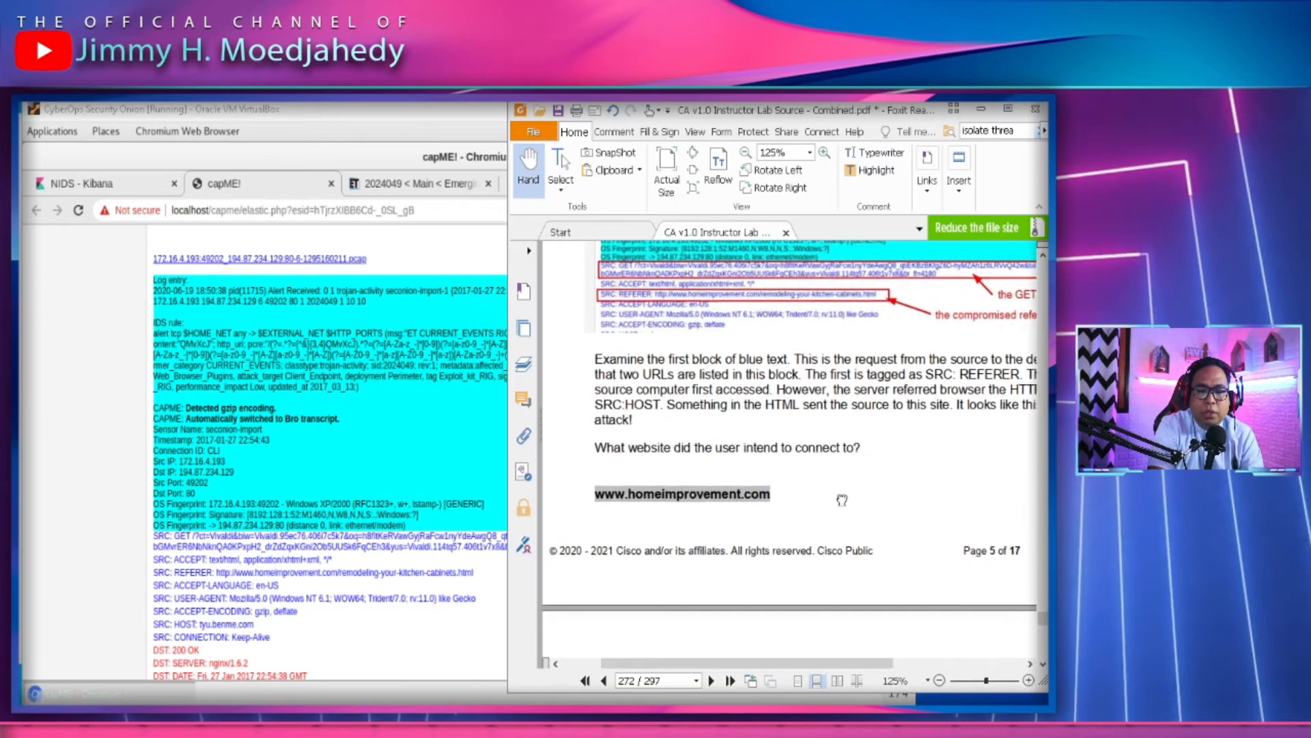
Read the guide's question on the URL the browser referred the user to and match it with the transcript's SRC: HOST value
scroll(760, 567, "down", 1)
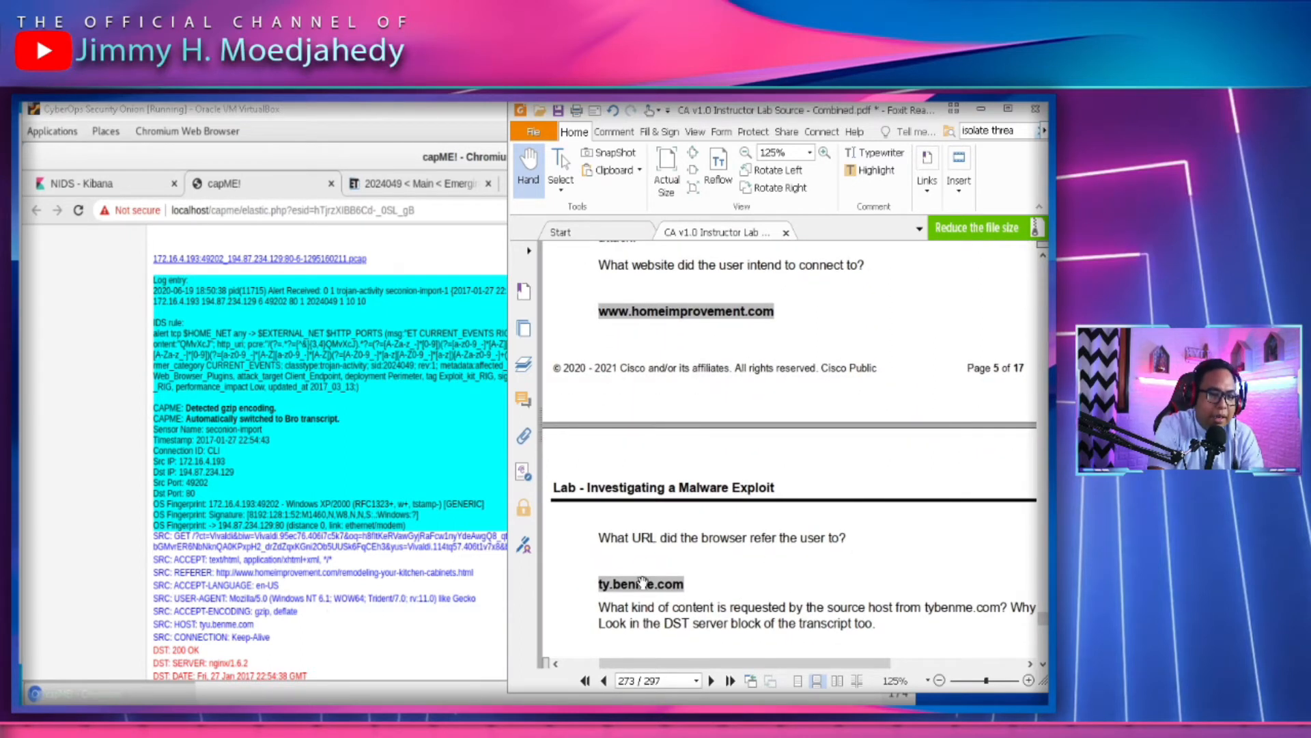
left_click(210, 624)
double_click(211, 625)
left_click_drag(200, 625, 277, 629)
left_click(1001, 564)
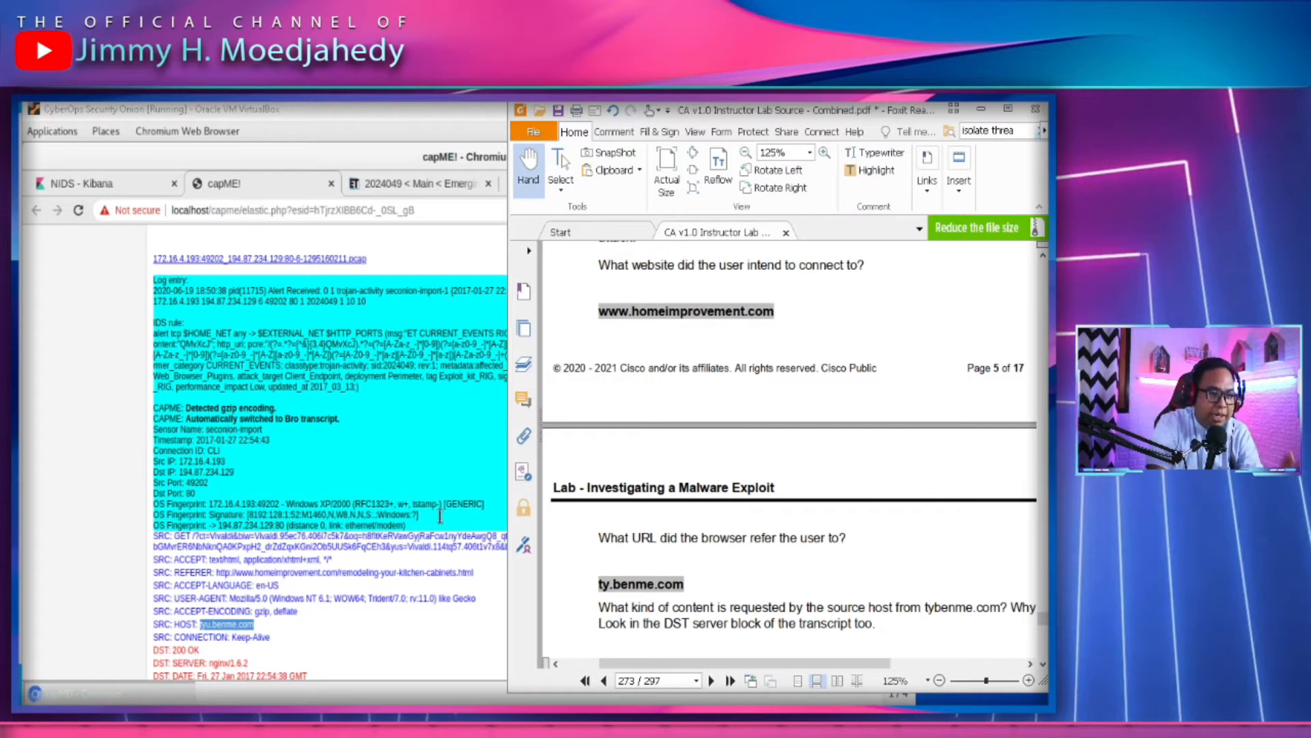
Review the capME! transcript's request block, comparing the domain in SRC: REFERER with the domain in SRC: HOST
scroll(333, 536, "down", 3)
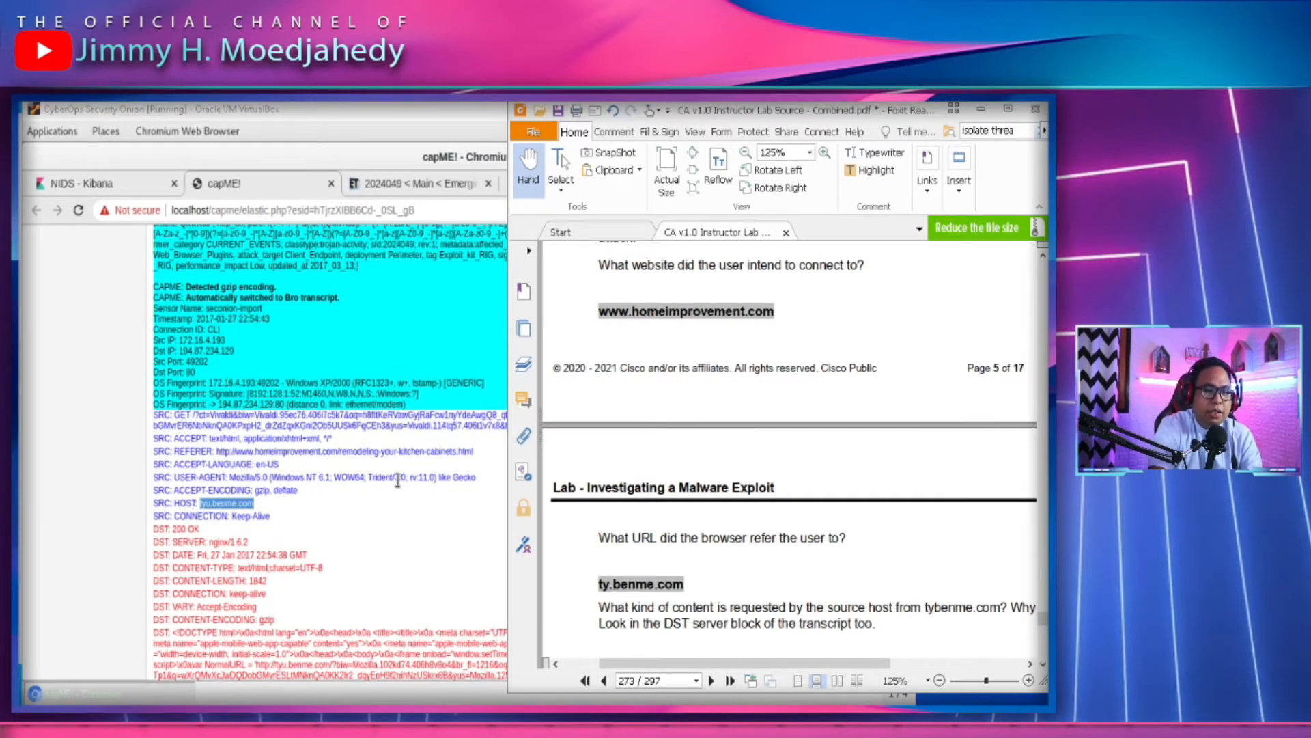
left_click(395, 509)
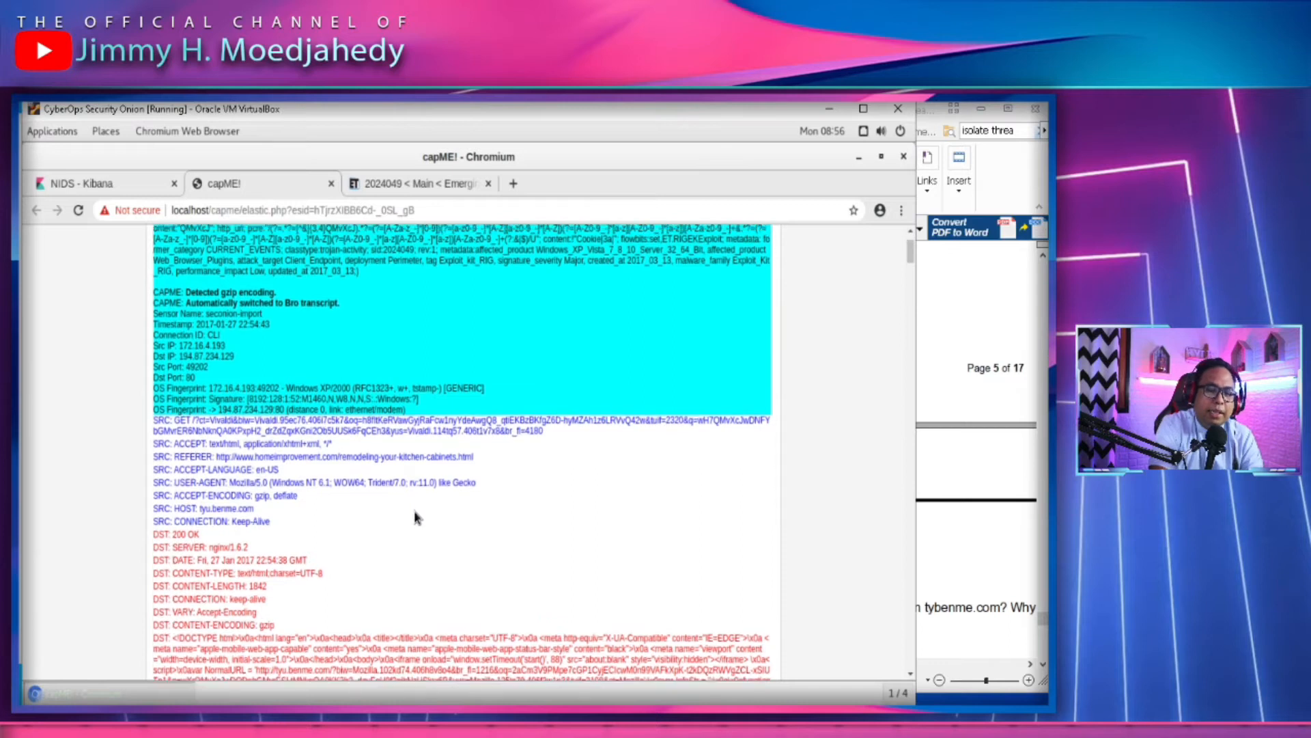
scroll(410, 509, "up", 2)
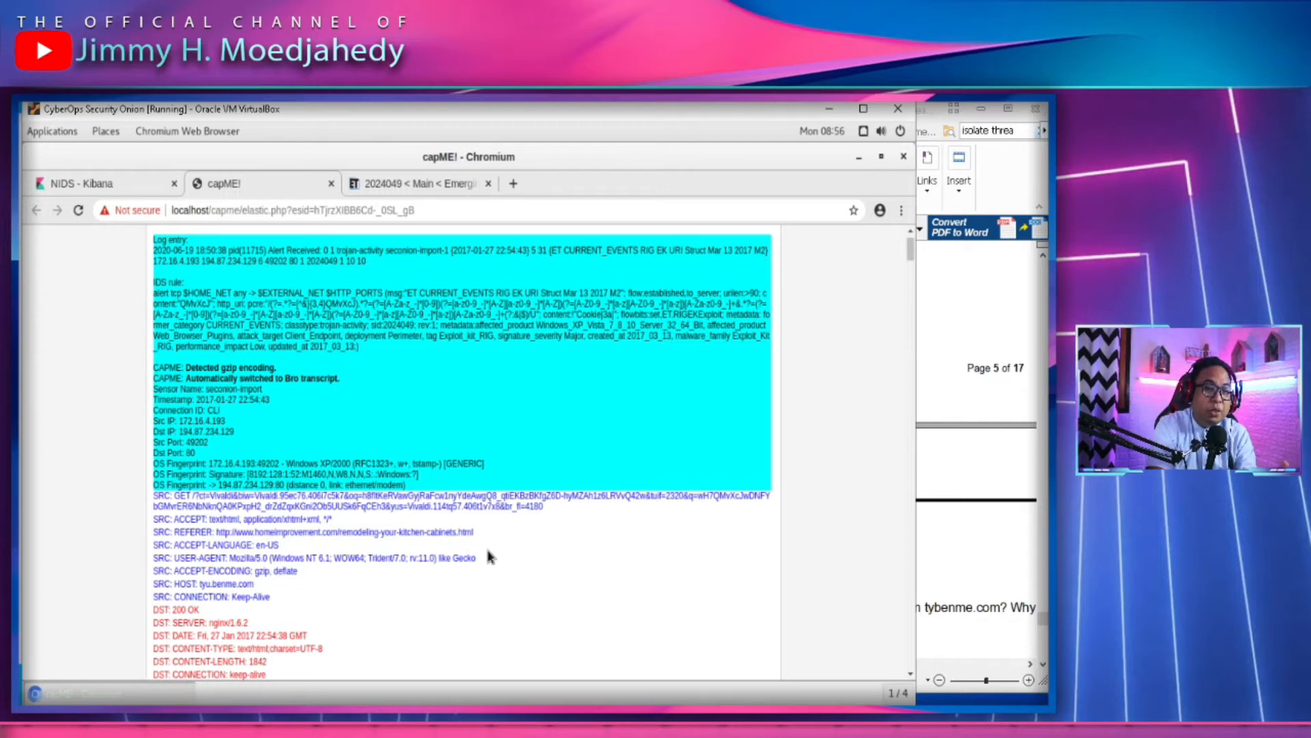
scroll(410, 533, "down", 1)
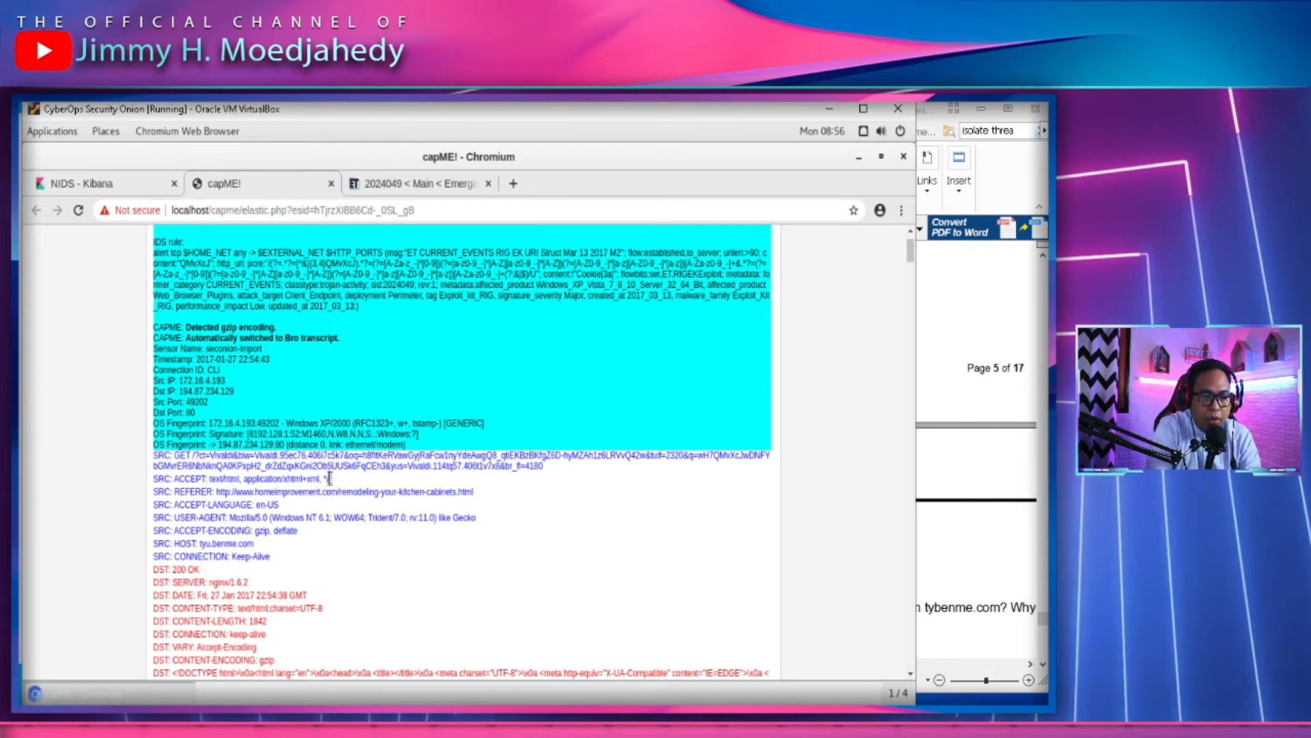
double_click(280, 490)
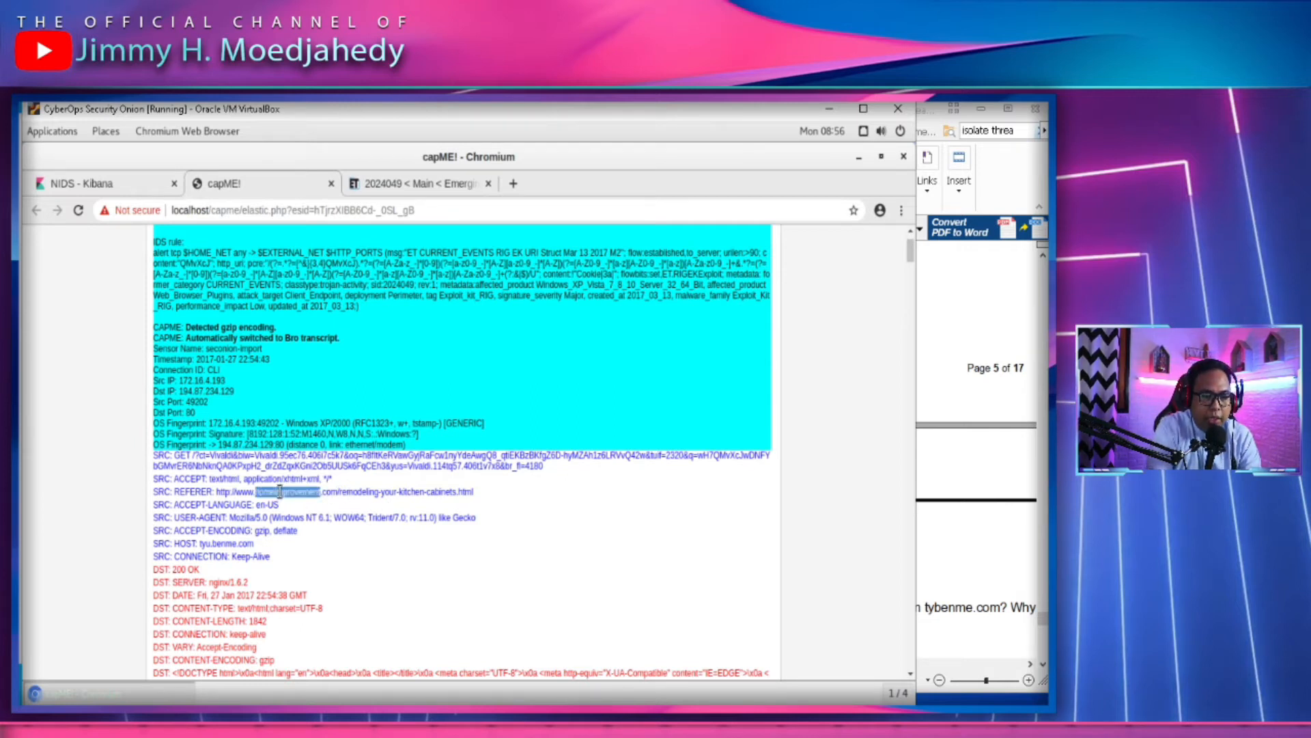
left_click(352, 561)
double_click(225, 543)
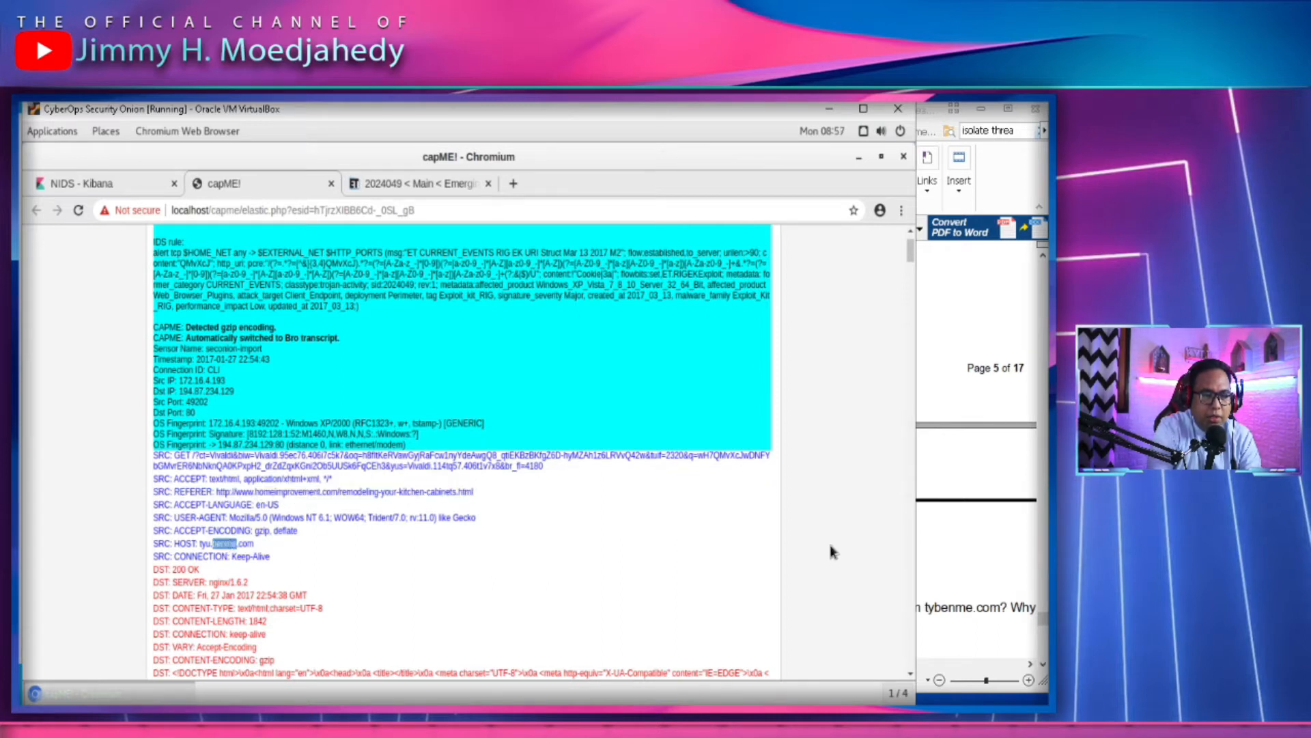
Read the guide's question on the requested content type and locate gzip in the transcript's SRC: ACCEPT-ENCODING line
left_click(966, 548)
scroll(808, 407, "down", 3)
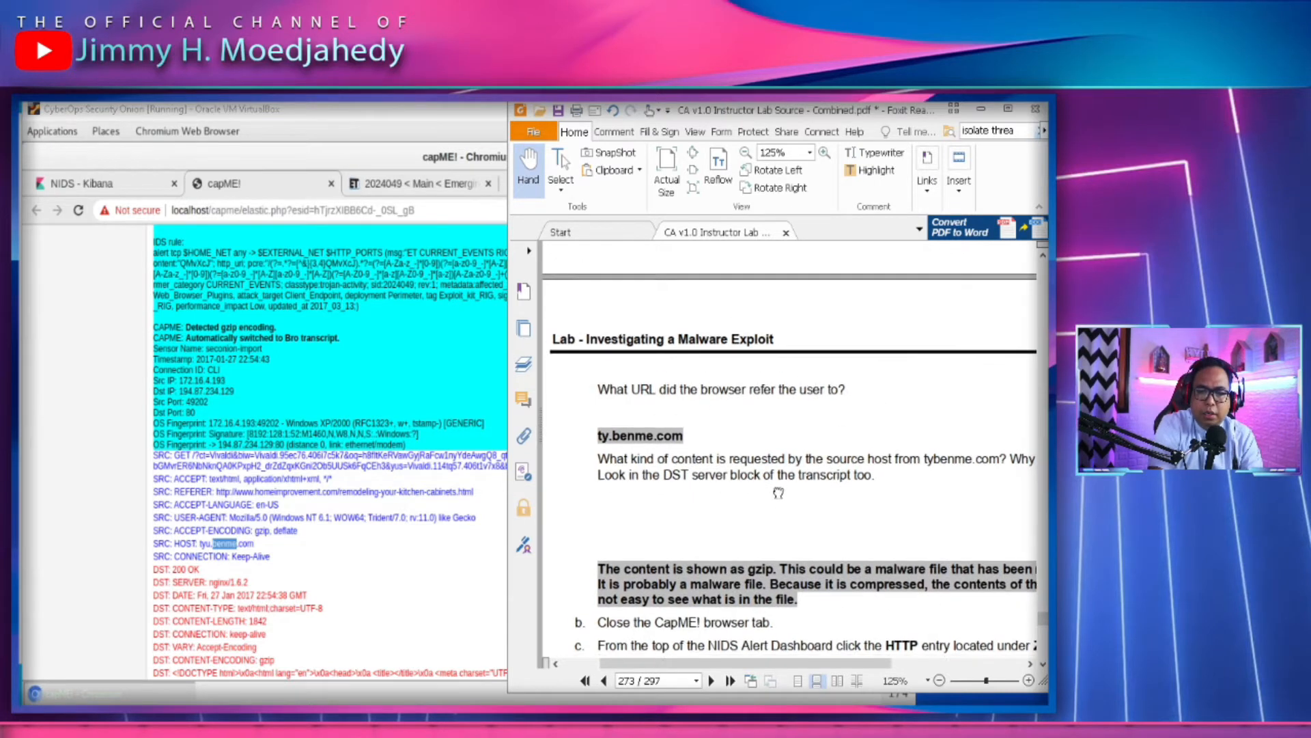
scroll(785, 476, "down", 2)
left_click_drag(749, 463, 784, 450)
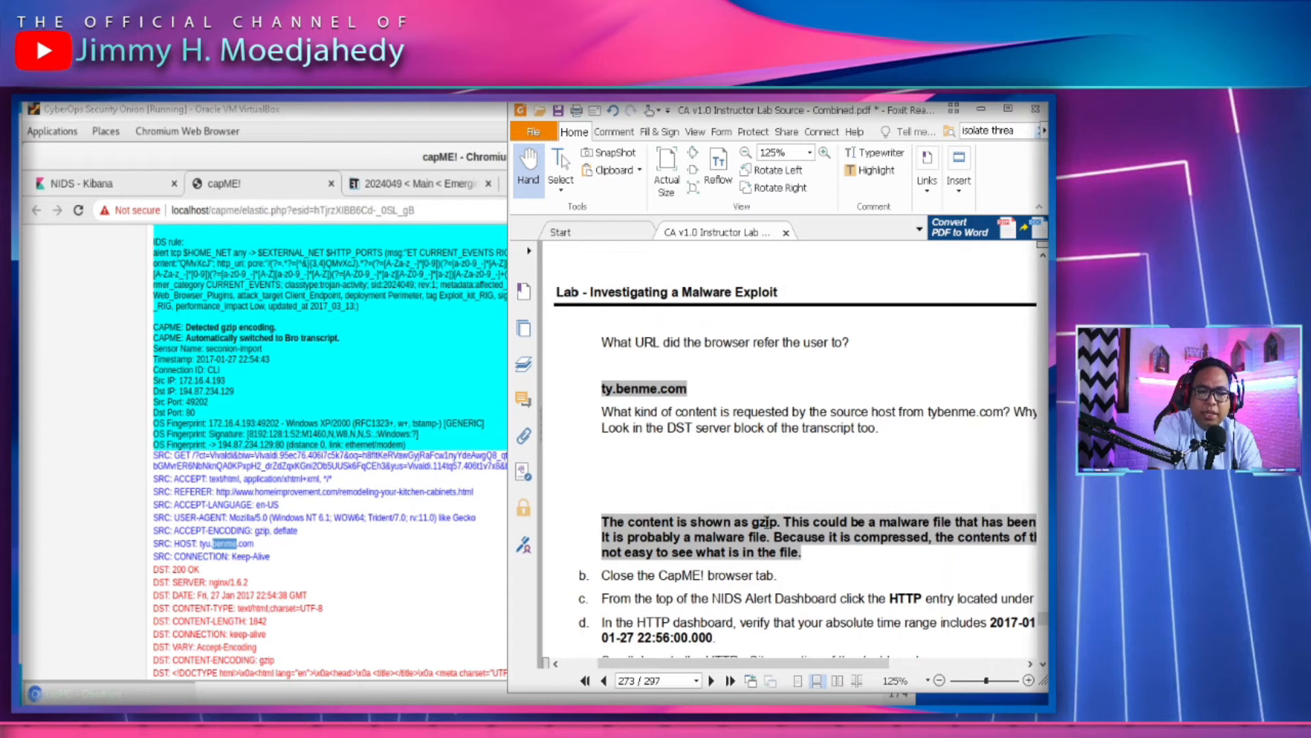
left_click(305, 375)
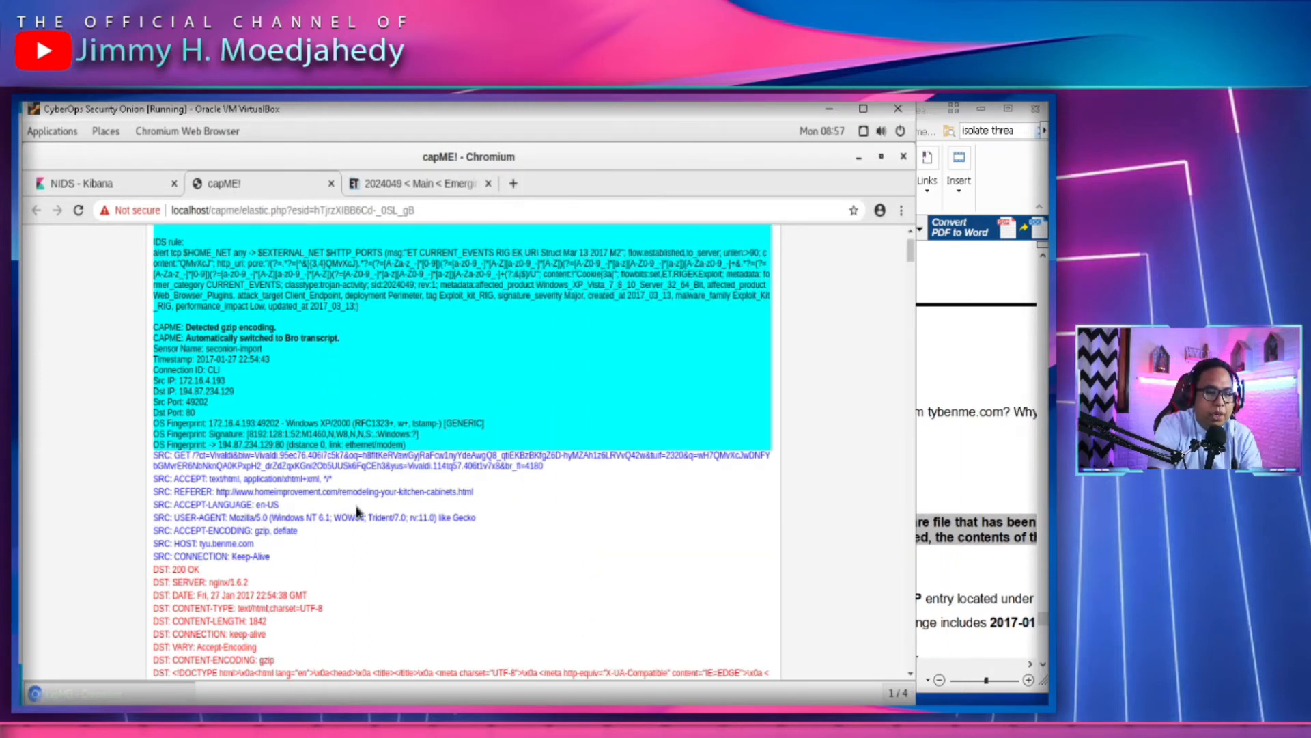
double_click(260, 530)
left_click(1017, 479)
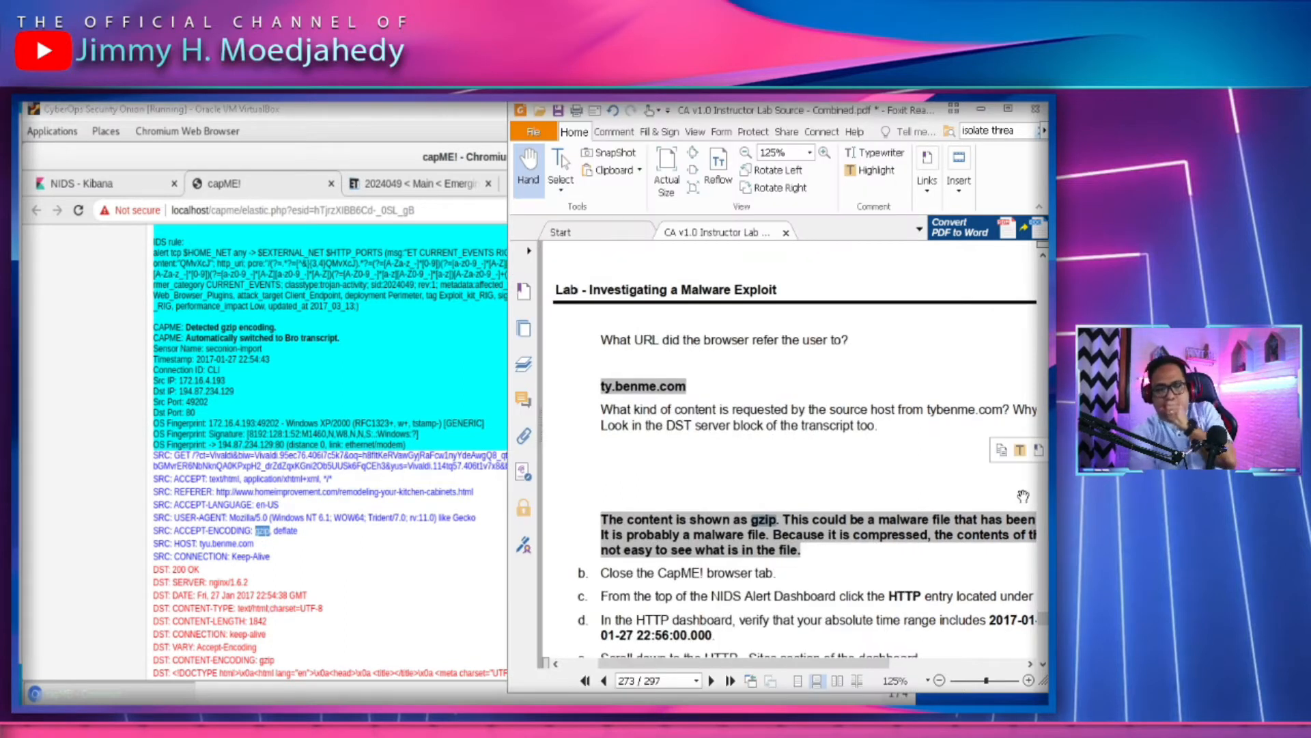
Close the capME! transcript page and return to the NIDS dashboard in Kibana
scroll(793, 502, "down", 1)
left_click_drag(372, 327, 366, 317)
left_click(332, 183)
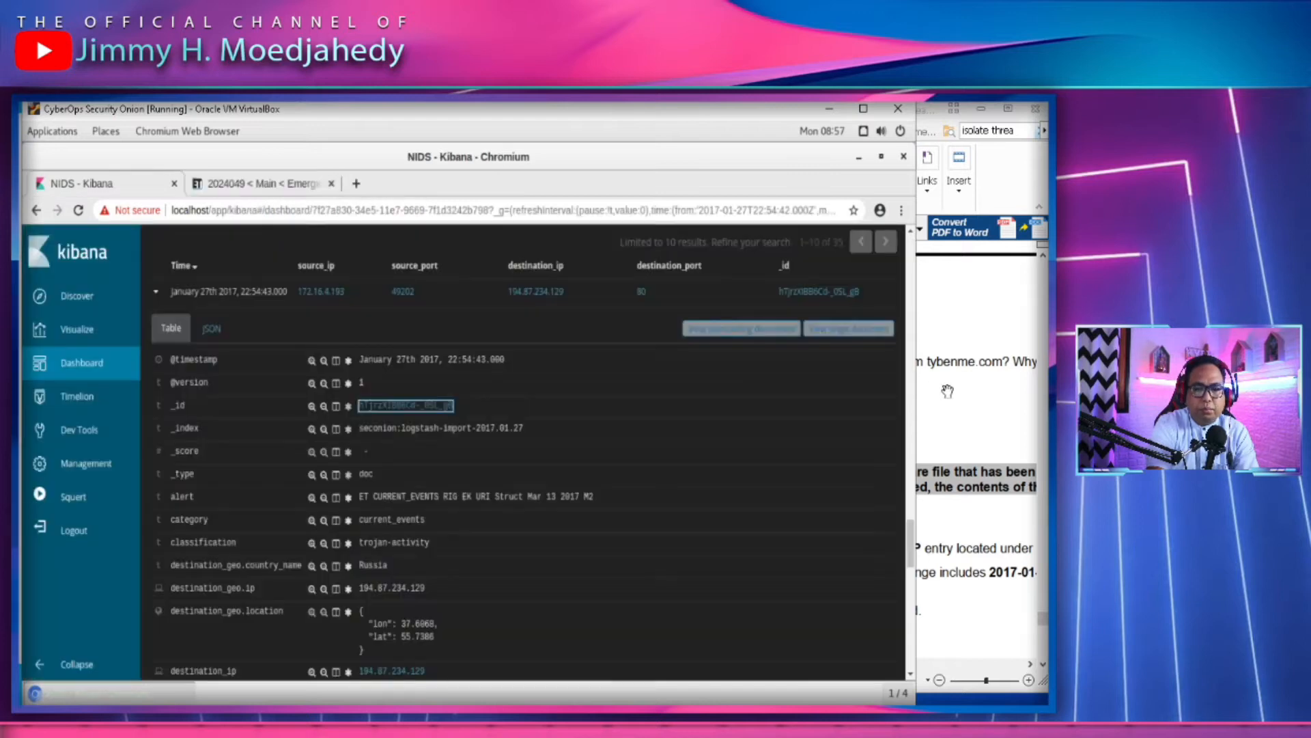
Following the guide's instructions, open the HTTP dashboard under Zeek Hunting from the NIDS dashboard's navigation
left_click(989, 521)
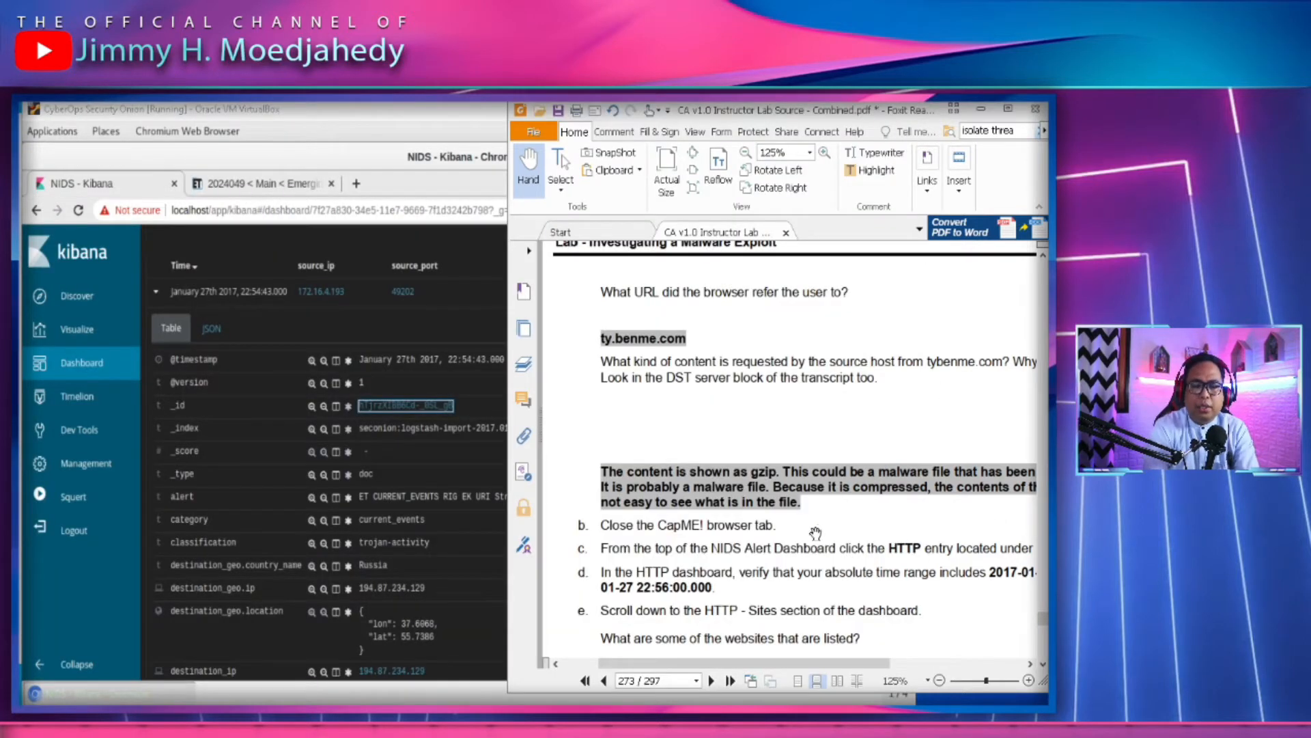
scroll(820, 519, "down", 2)
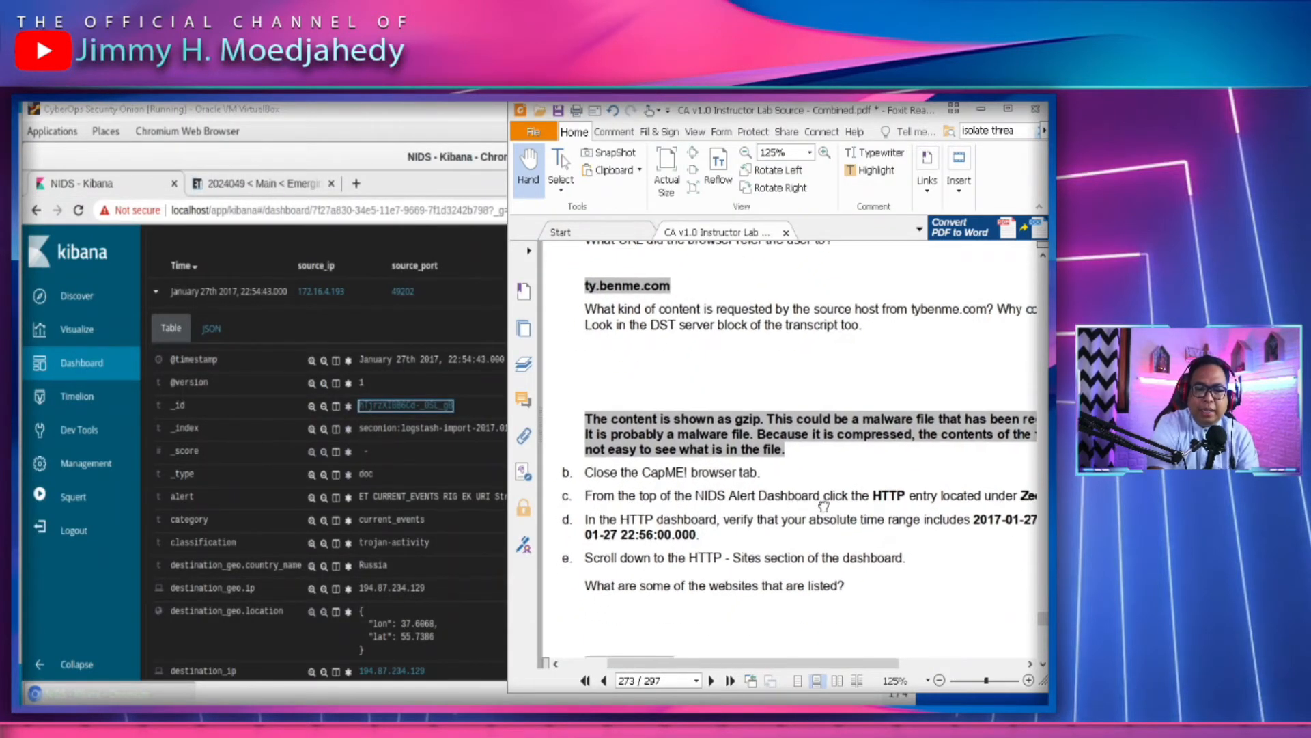
scroll(824, 505, "down", 2)
left_click(102, 186)
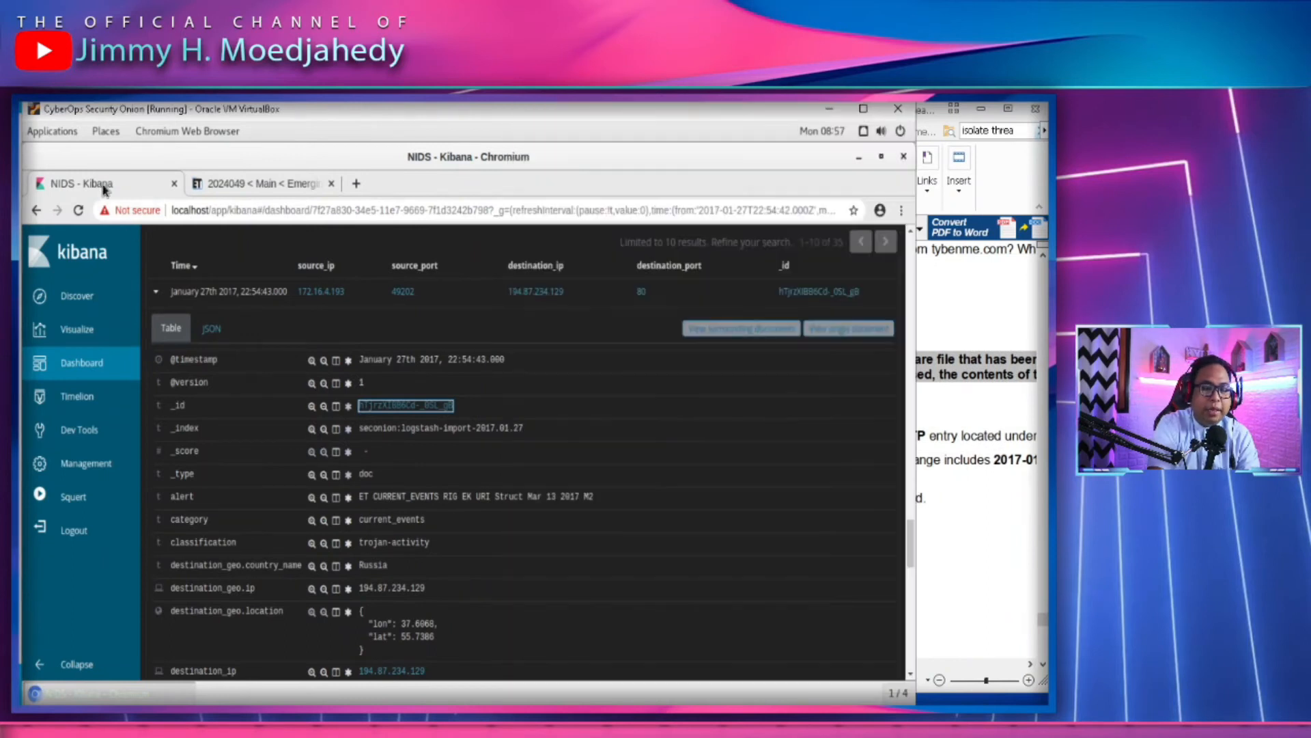
left_click(967, 499)
left_click_drag(903, 454, 954, 416)
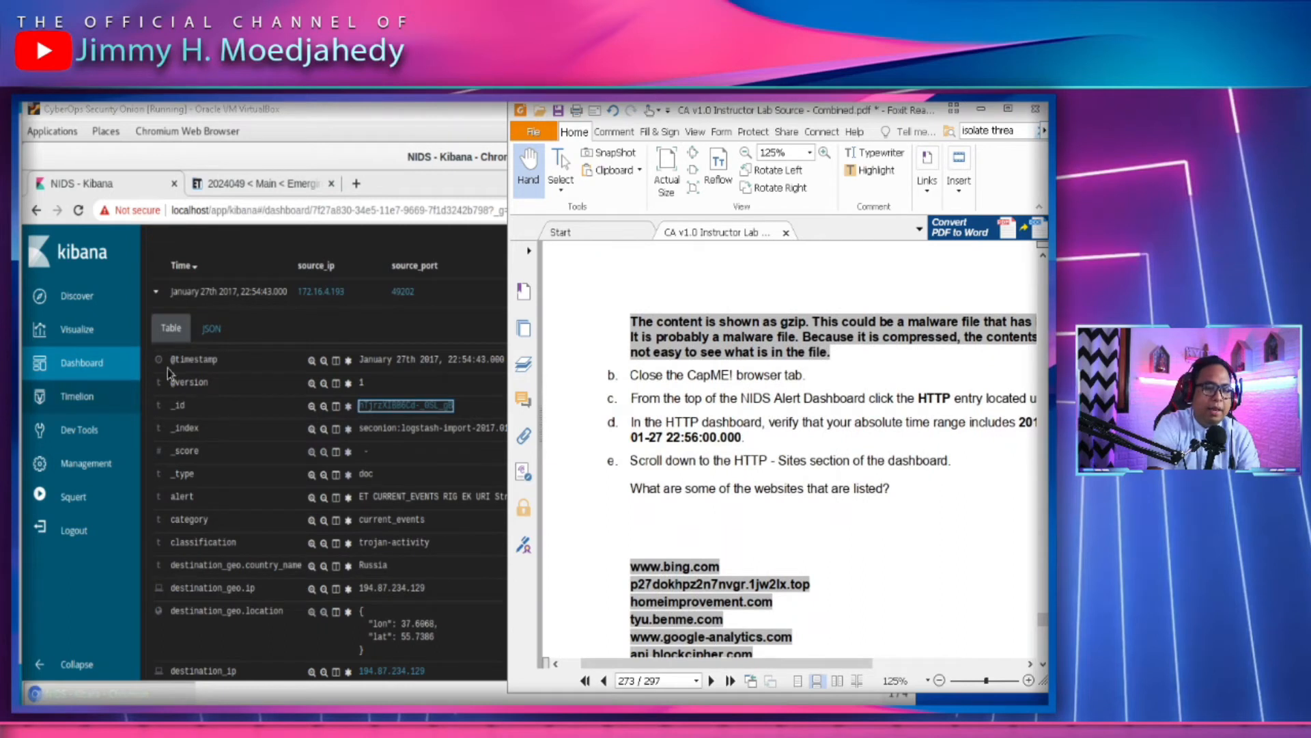
left_click(286, 263)
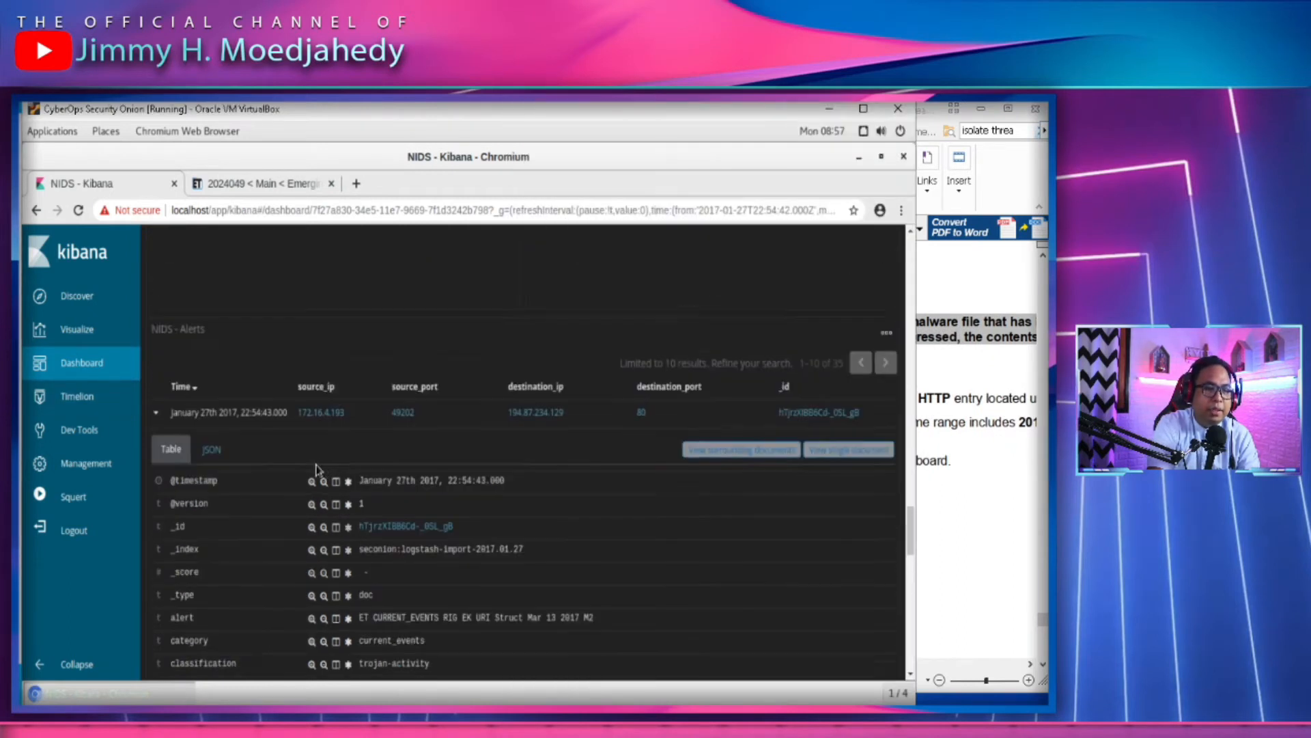
scroll(238, 449, "up", 2)
scroll(246, 458, "up", 6)
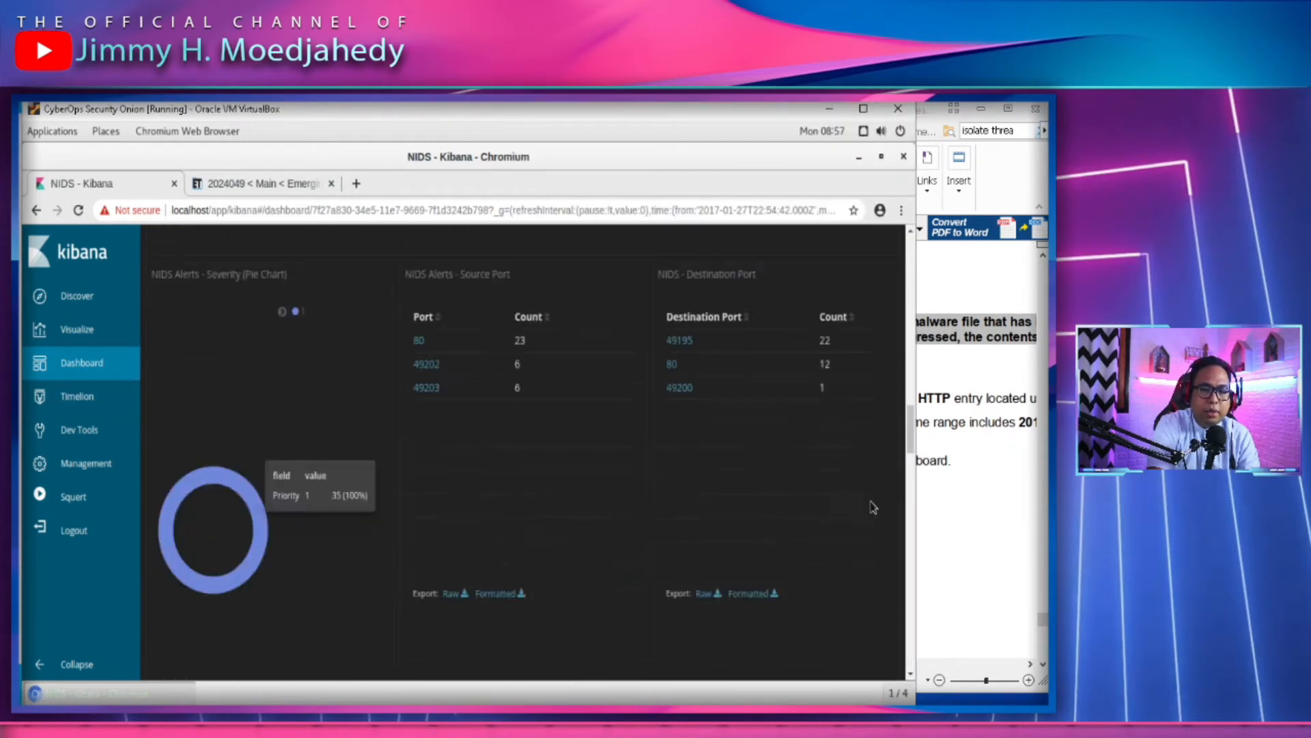
left_click_drag(914, 409, 912, 268)
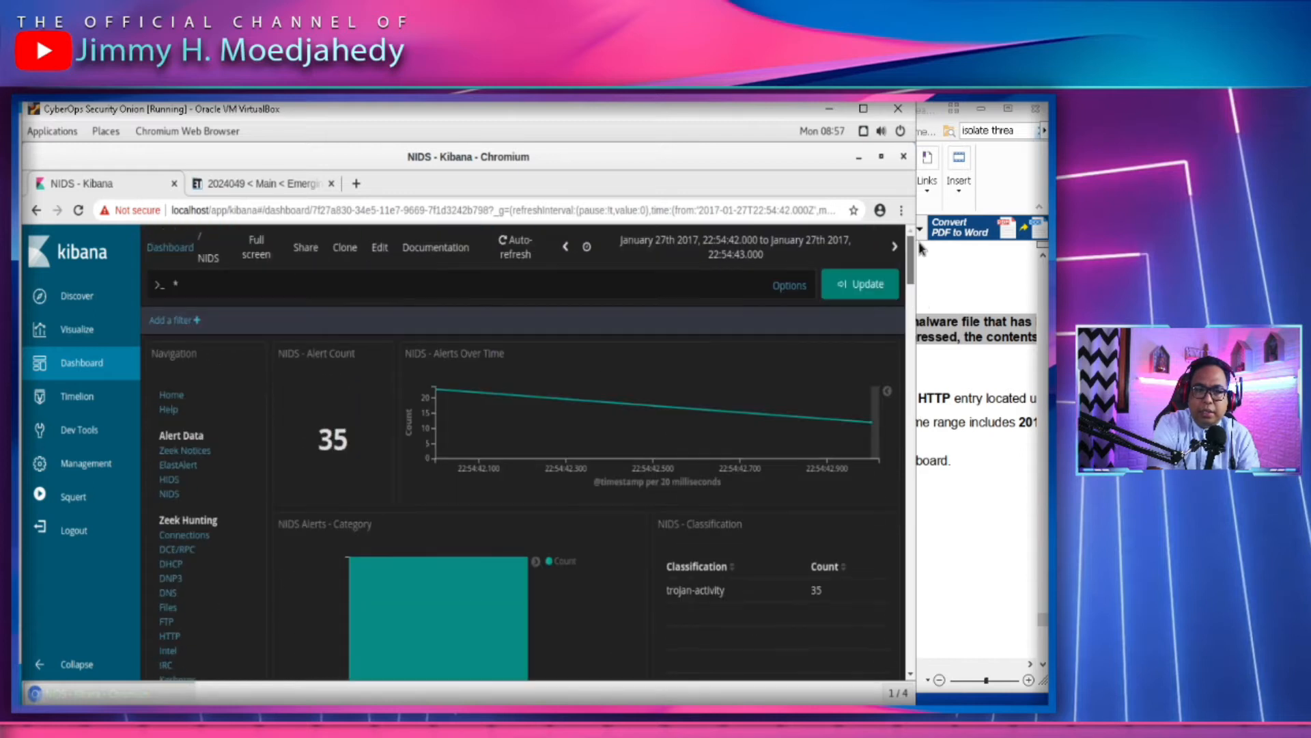
scroll(263, 509, "down", 1)
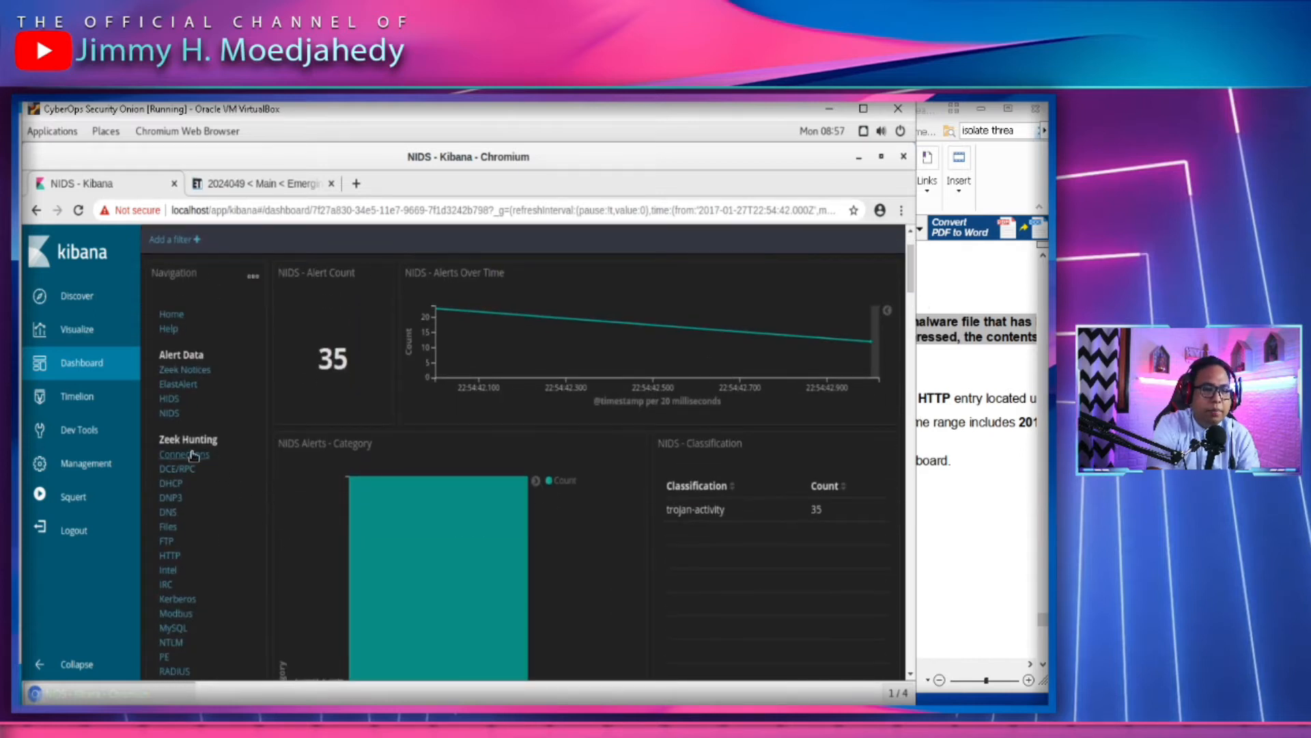
left_click(166, 557)
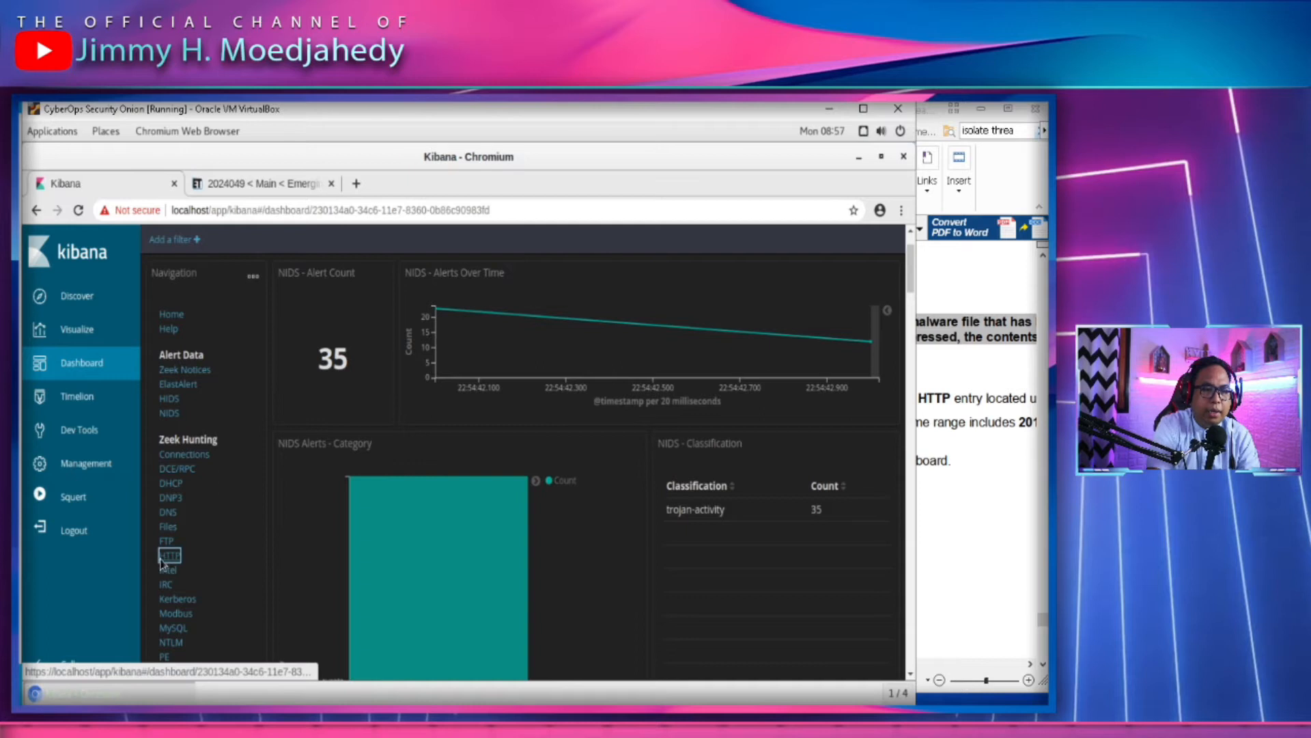
Read the guide's instructions on the HTTP dashboard's required absolute time range and the HTTP - Sites section
left_click(934, 521)
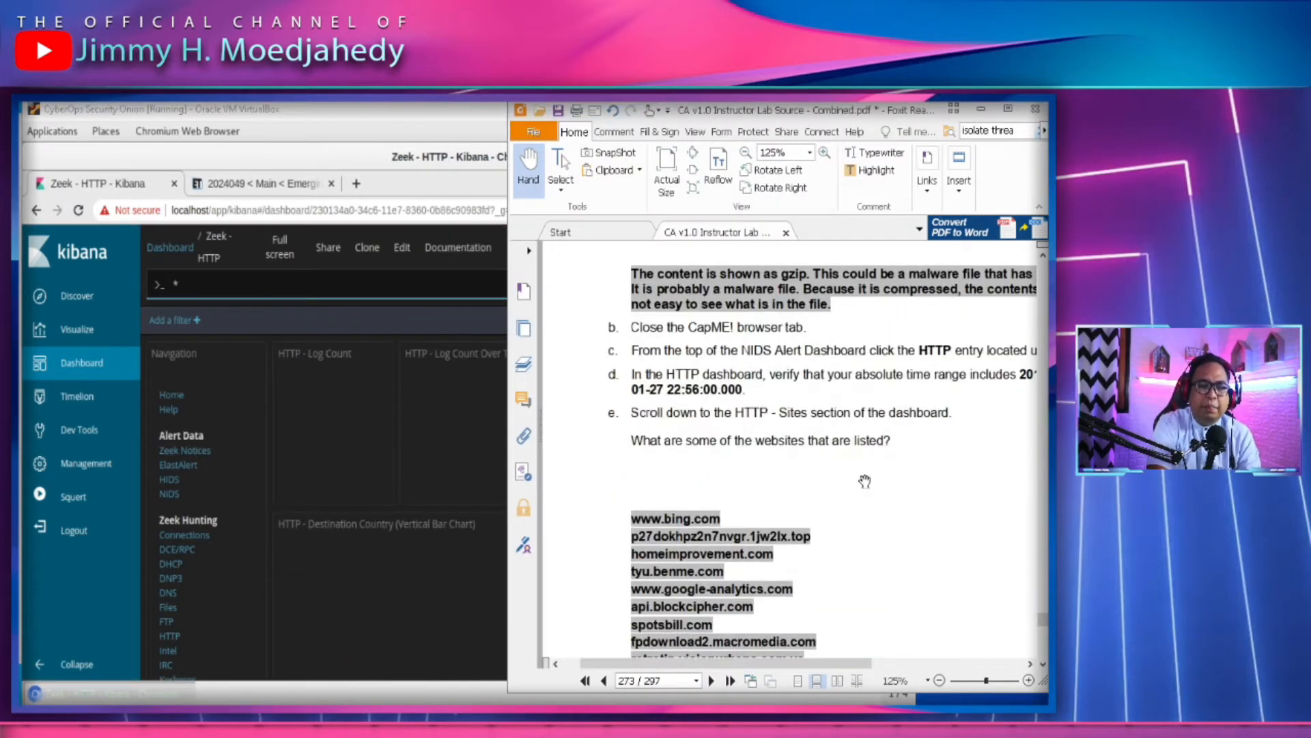
scroll(815, 516, "up", 4)
scroll(817, 519, "down", 12)
scroll(818, 522, "up", 10)
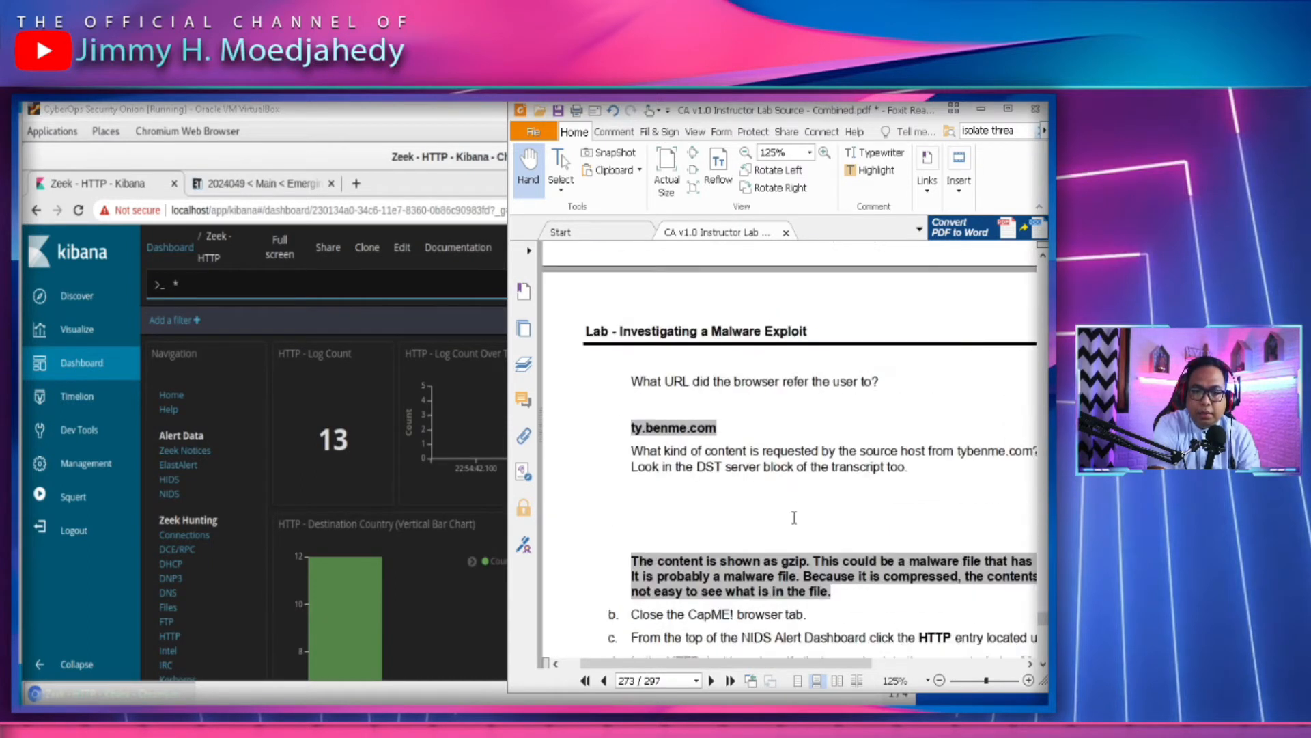
scroll(796, 514, "down", 1)
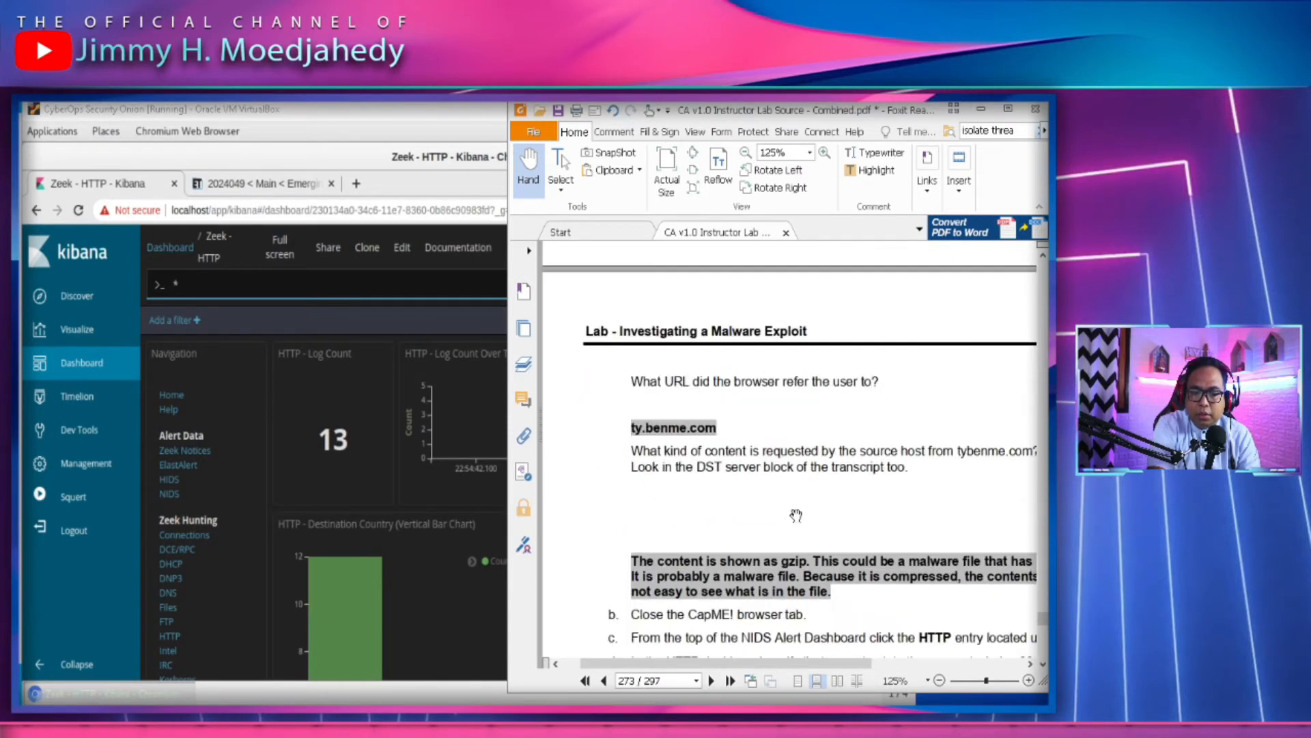
scroll(796, 515, "up", 2)
scroll(800, 513, "up", 2)
scroll(803, 509, "down", 2)
scroll(804, 509, "down", 4)
left_click_drag(794, 538, 800, 519)
scroll(801, 521, "down", 1)
left_click_drag(780, 663, 871, 659)
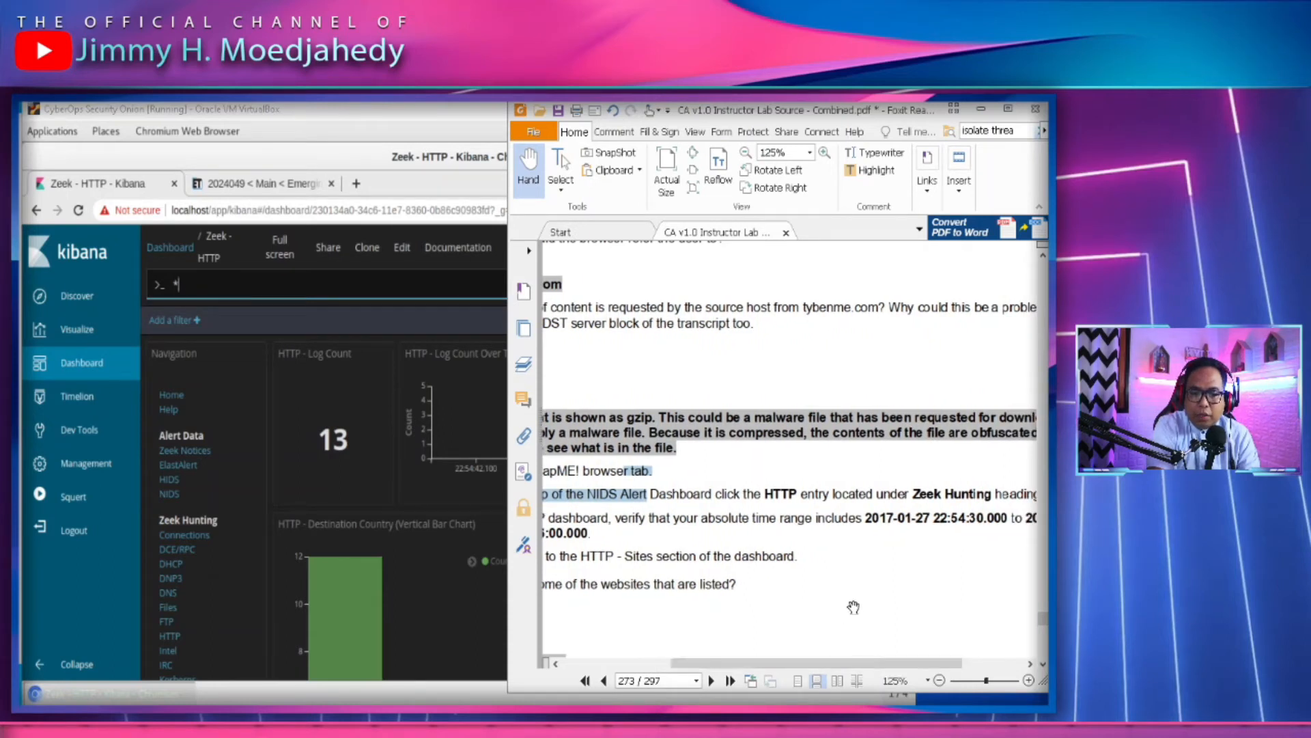
left_click(893, 556)
left_click_drag(850, 666, 880, 666)
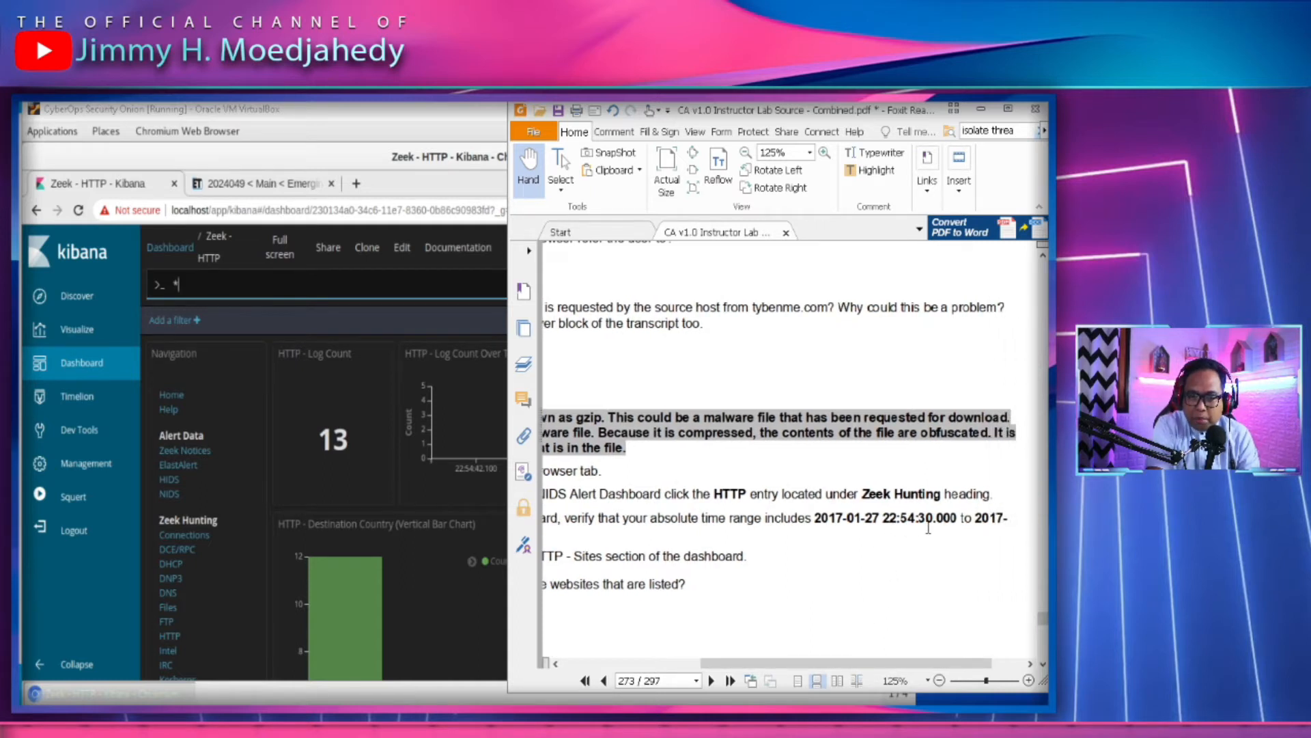
left_click_drag(930, 666, 853, 673)
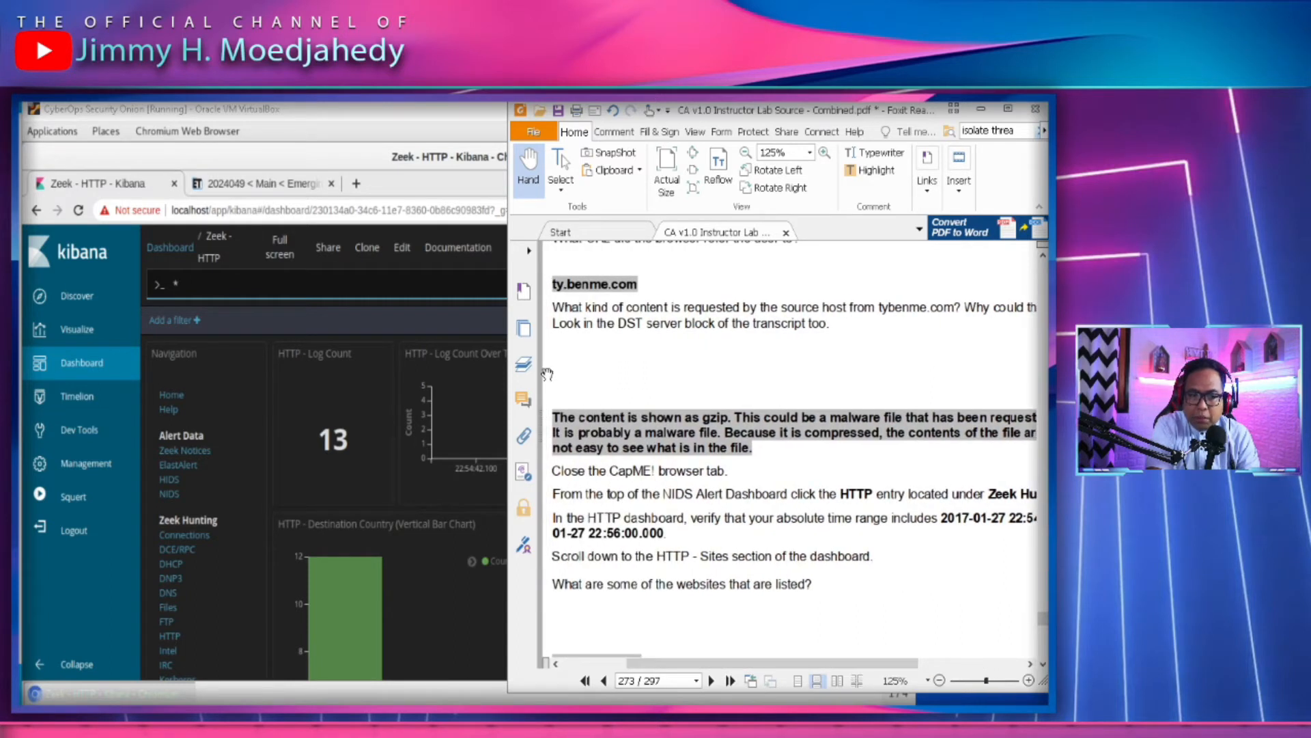
Look through the Zeek HTTP dashboard's sections down to HTTP - Logs and return to its time range
left_click(452, 330)
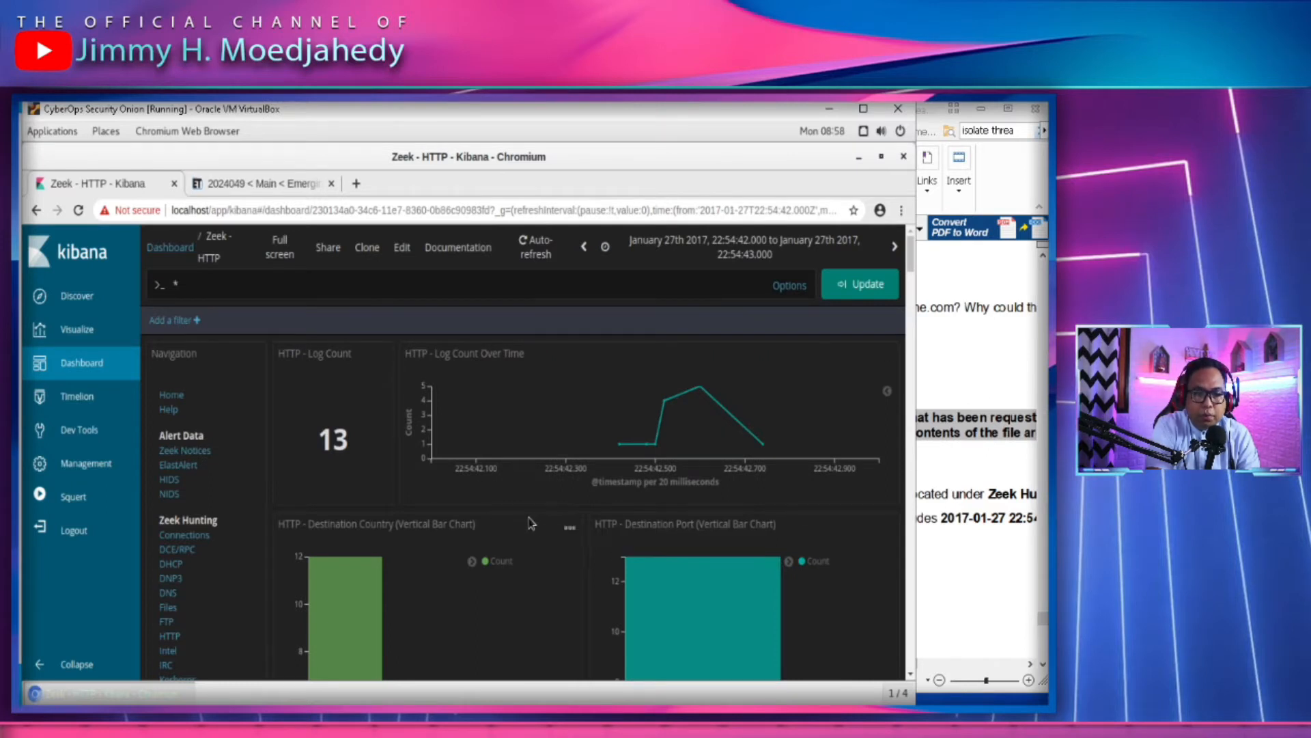
scroll(524, 535, "down", 10)
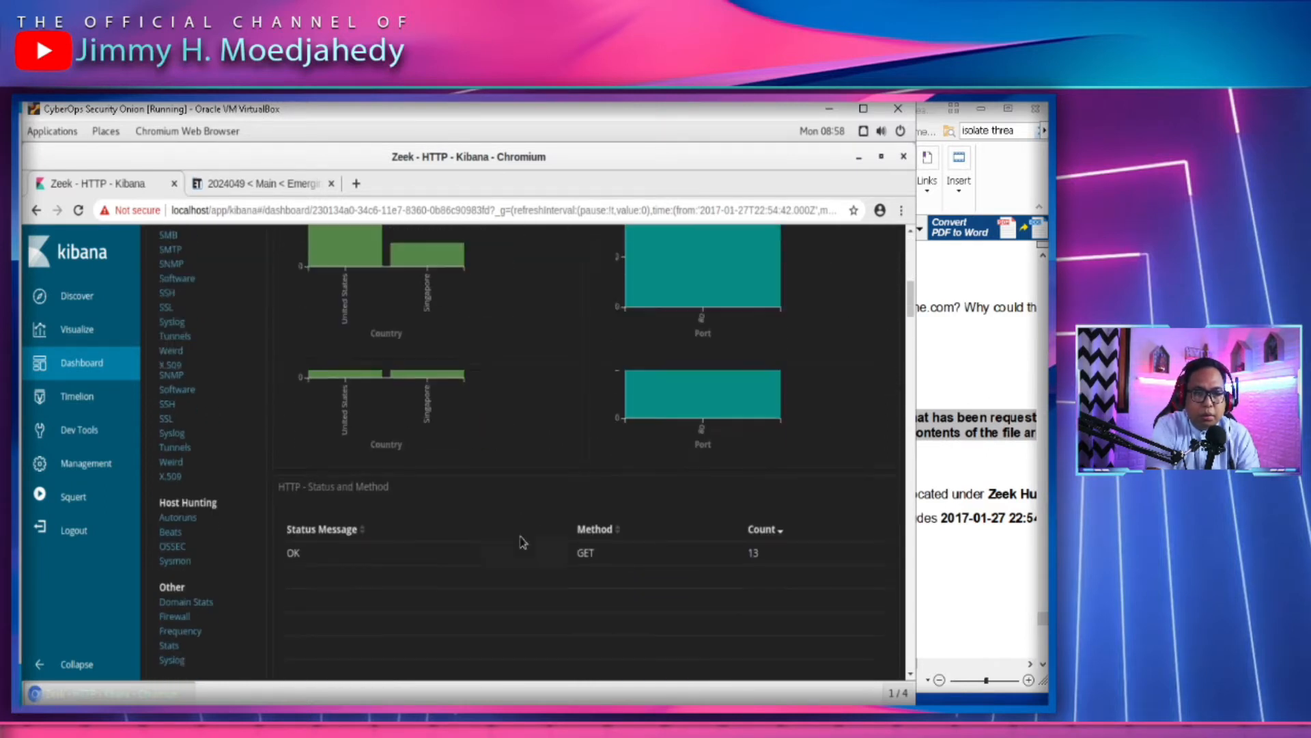
scroll(503, 534, "down", 10)
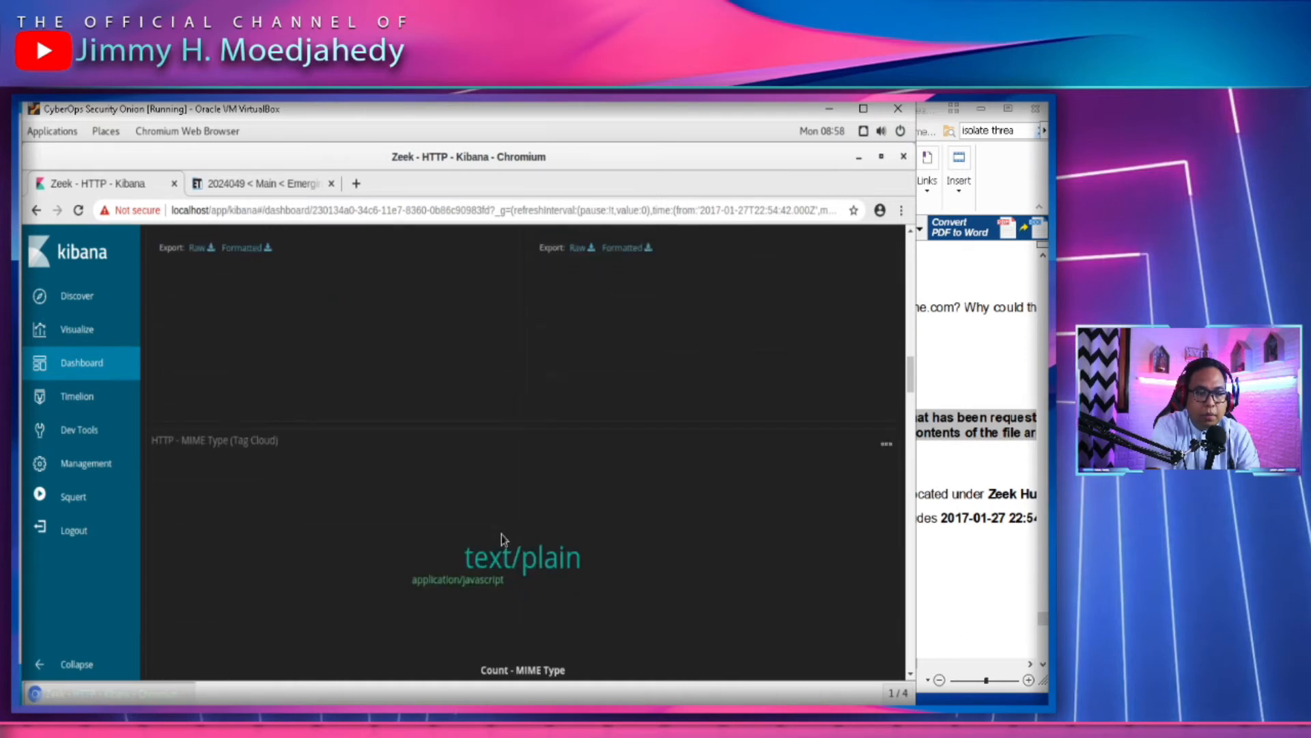
scroll(497, 537, "down", 10)
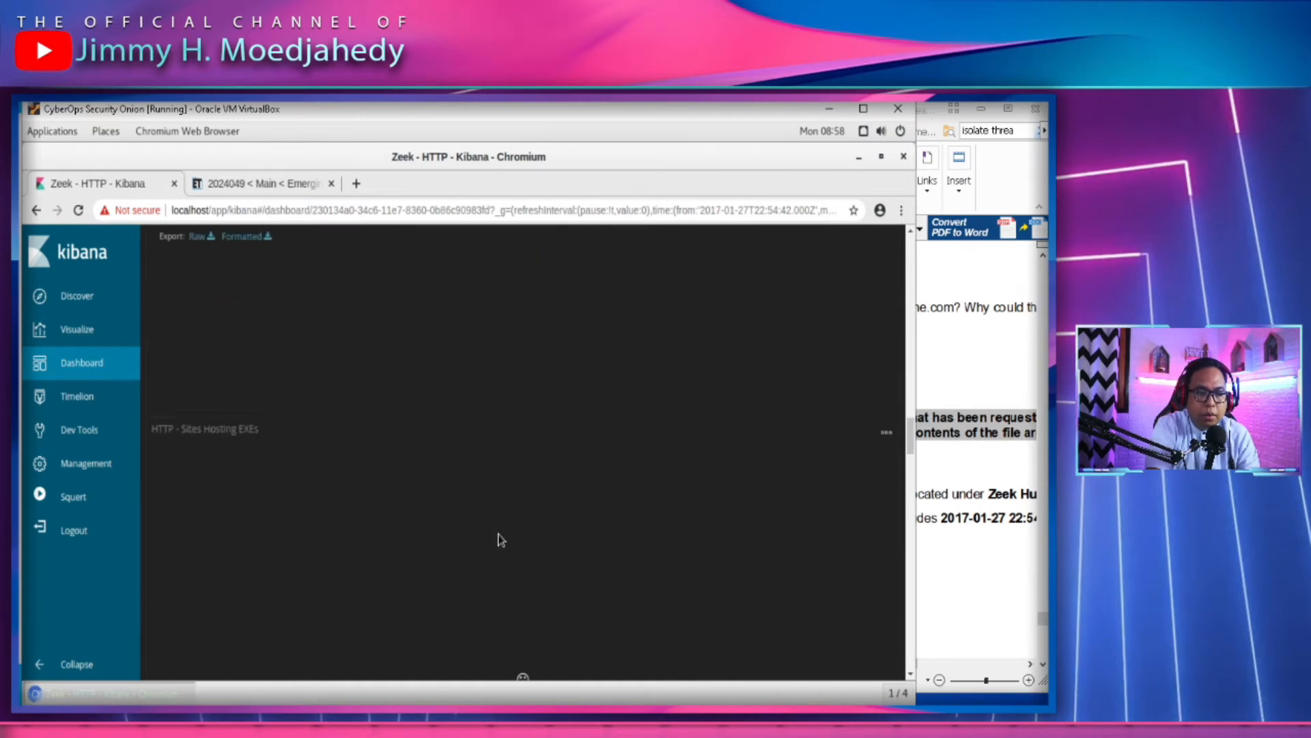
scroll(497, 541, "down", 10)
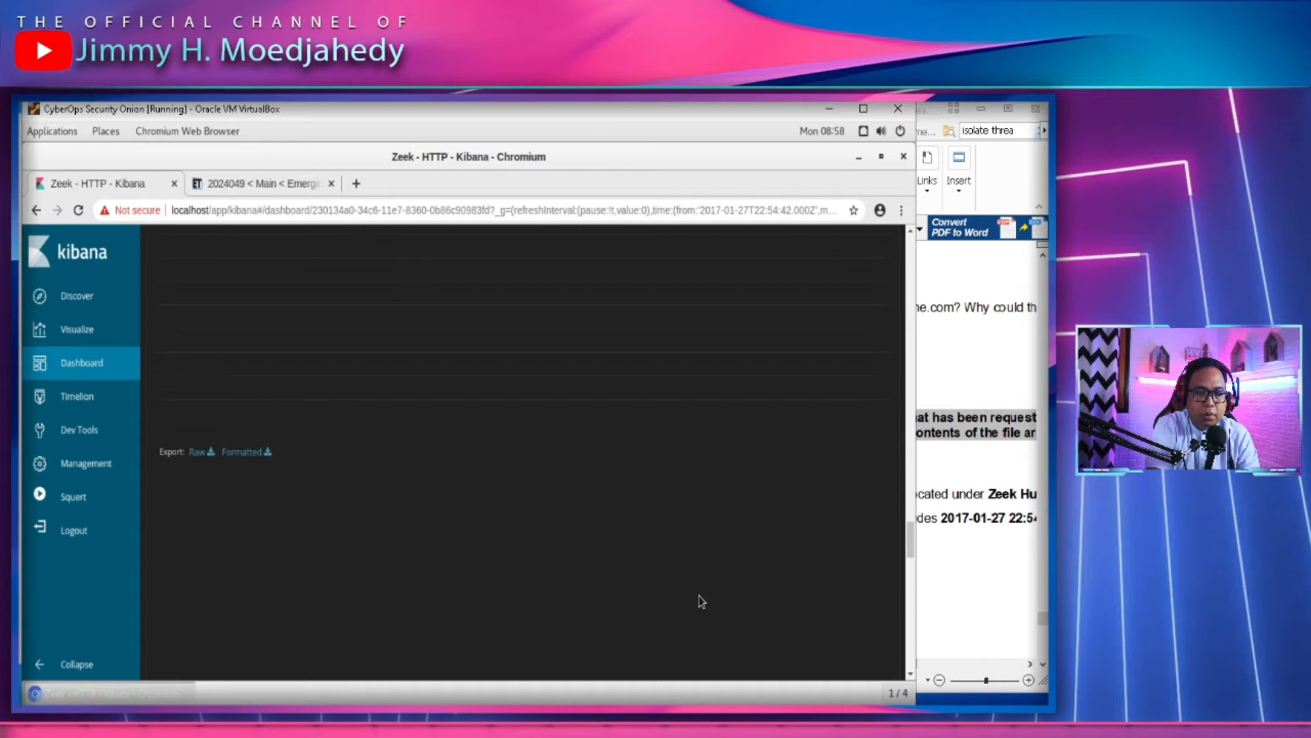
scroll(754, 603, "down", 3)
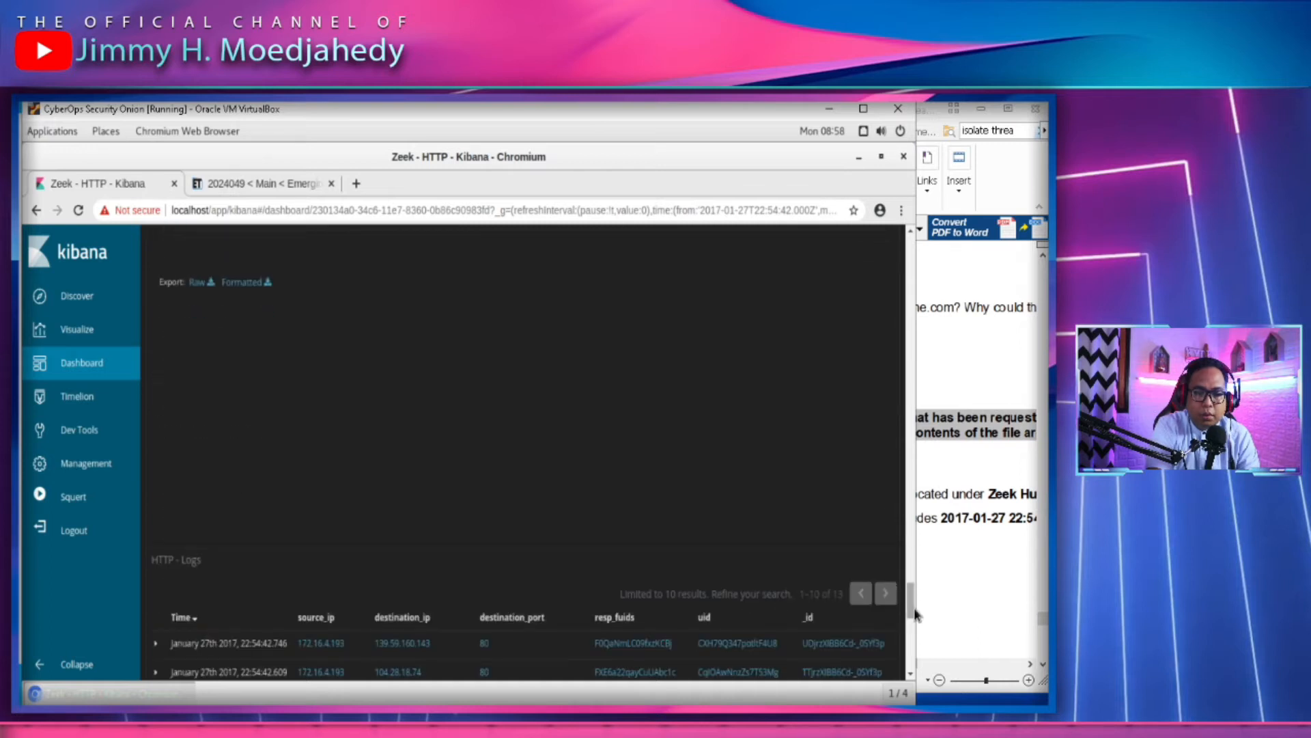
left_click_drag(918, 615, 920, 256)
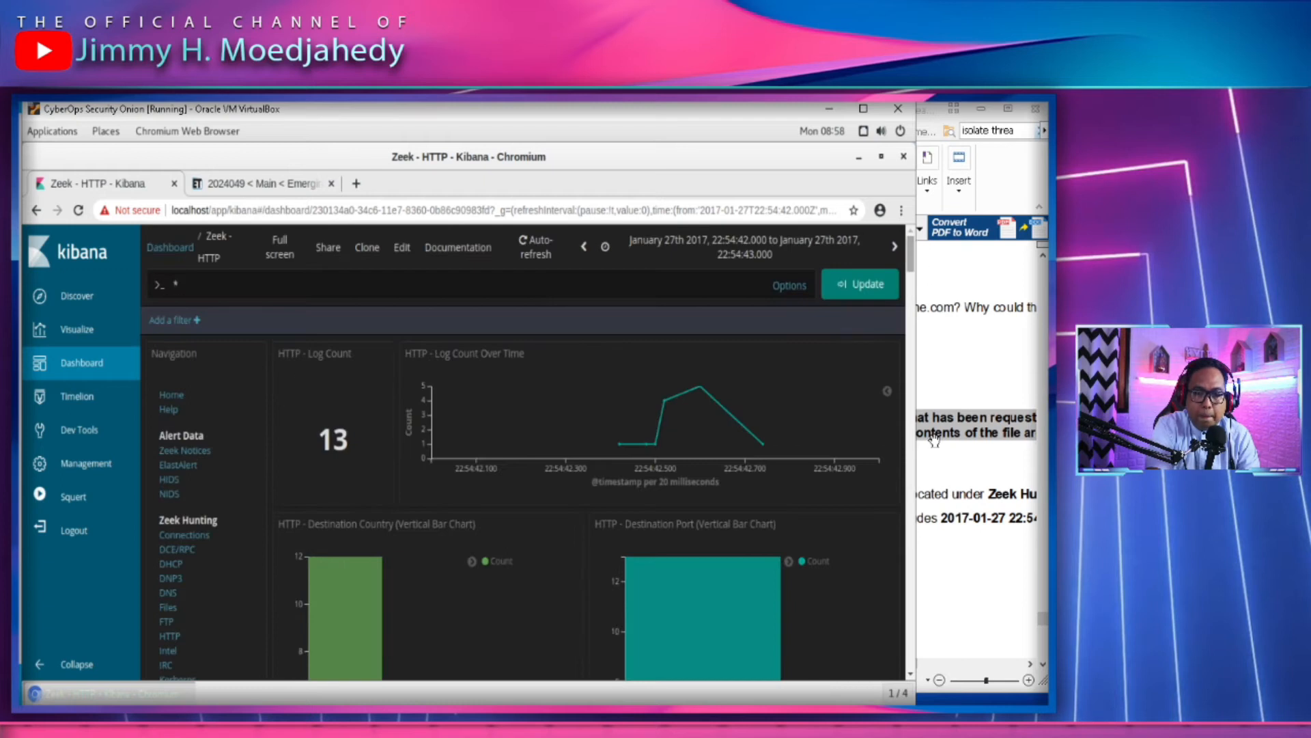
left_click(923, 254)
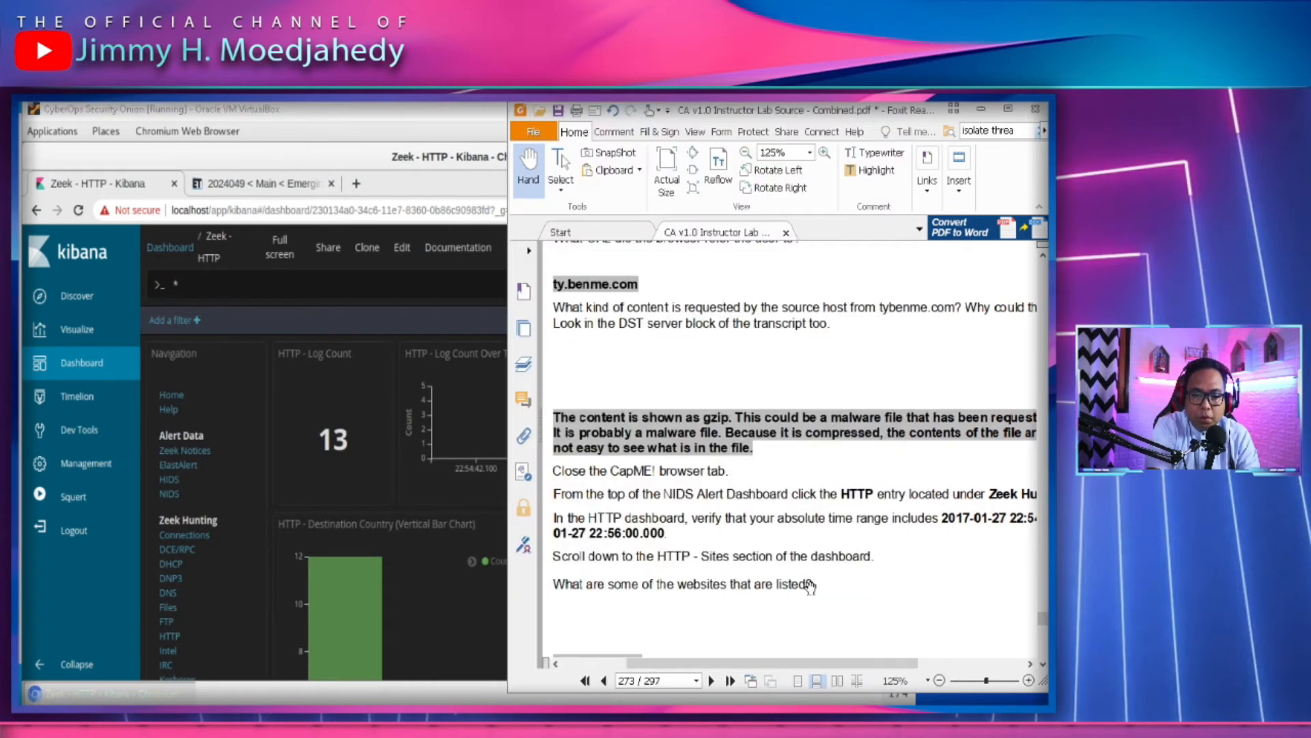
left_click_drag(856, 569, 808, 534)
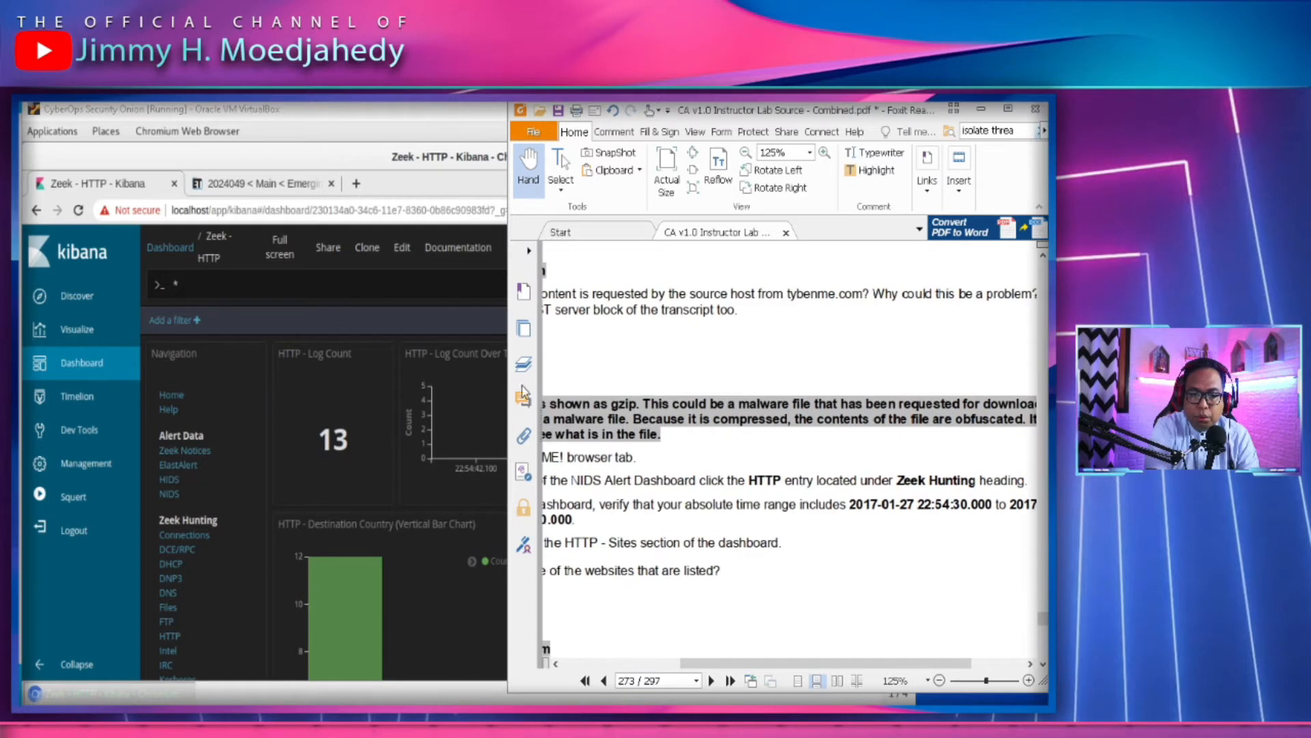
left_click(435, 288)
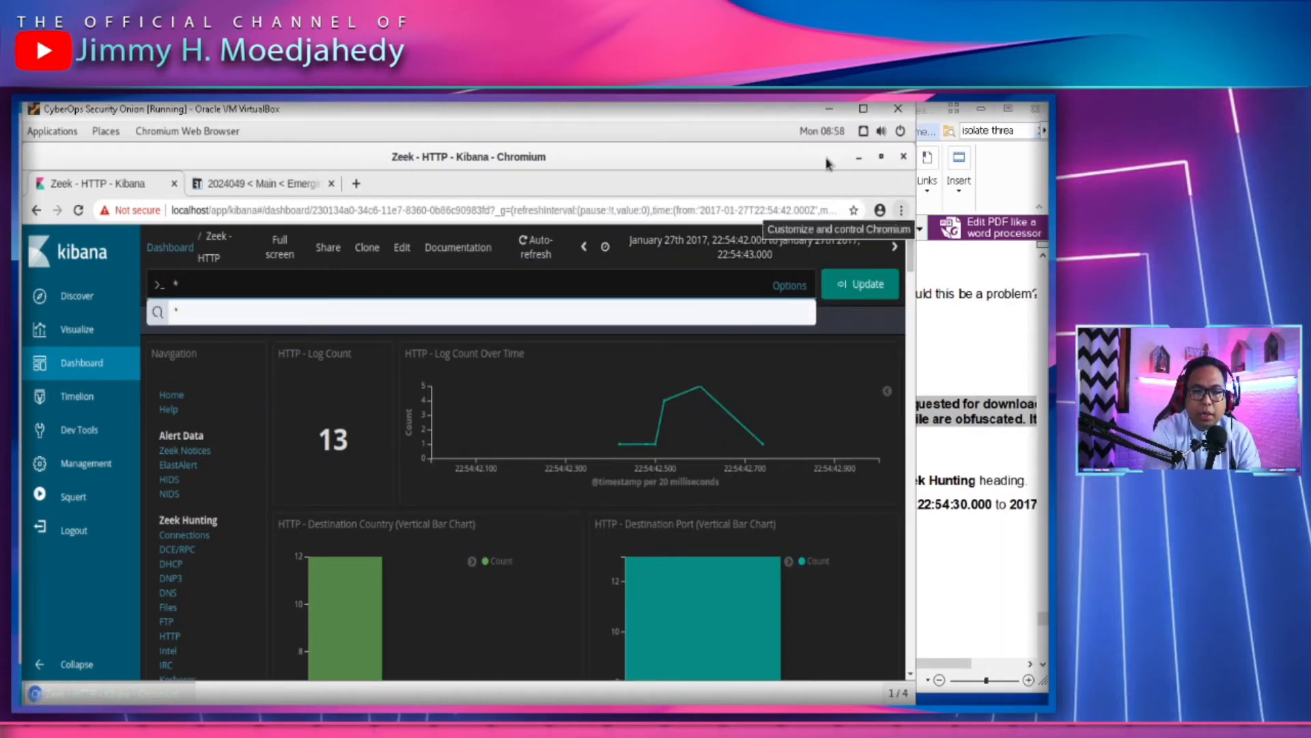
left_click(800, 252)
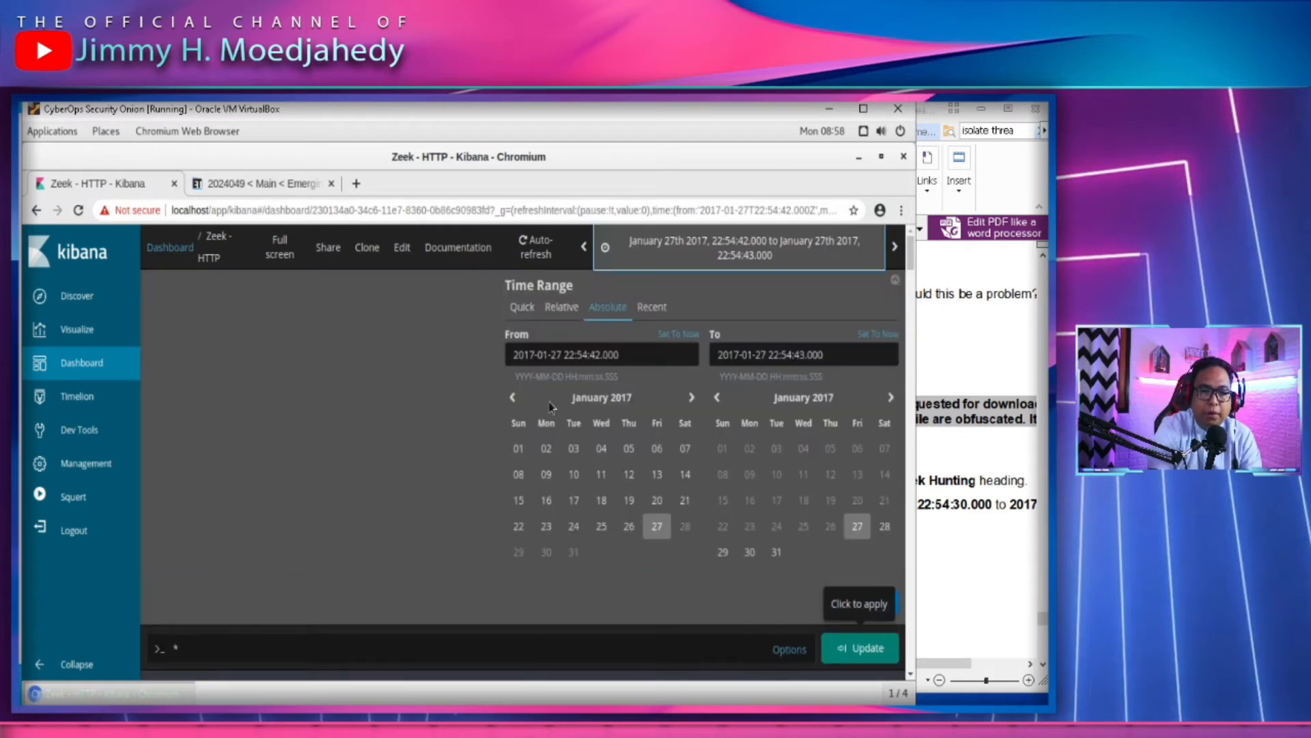
left_click(597, 356)
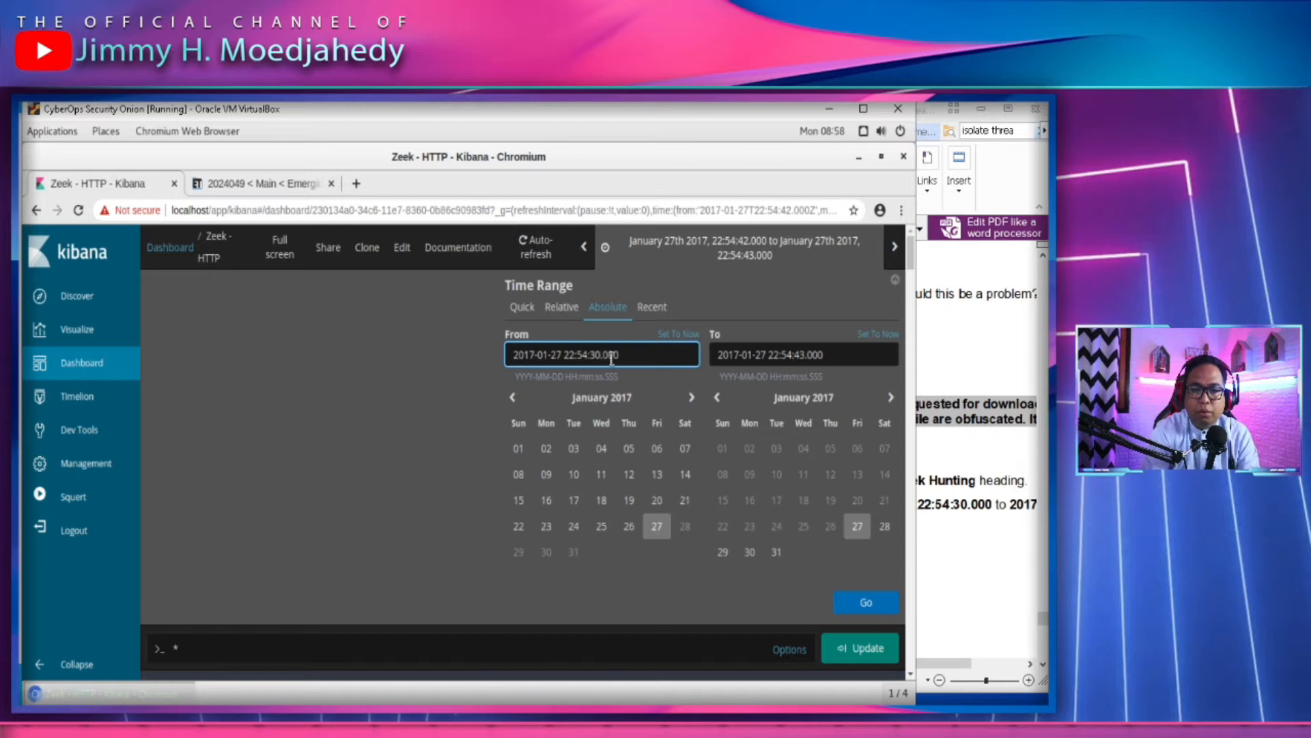
left_click(971, 535)
left_click_drag(832, 663, 771, 664)
left_click(374, 434)
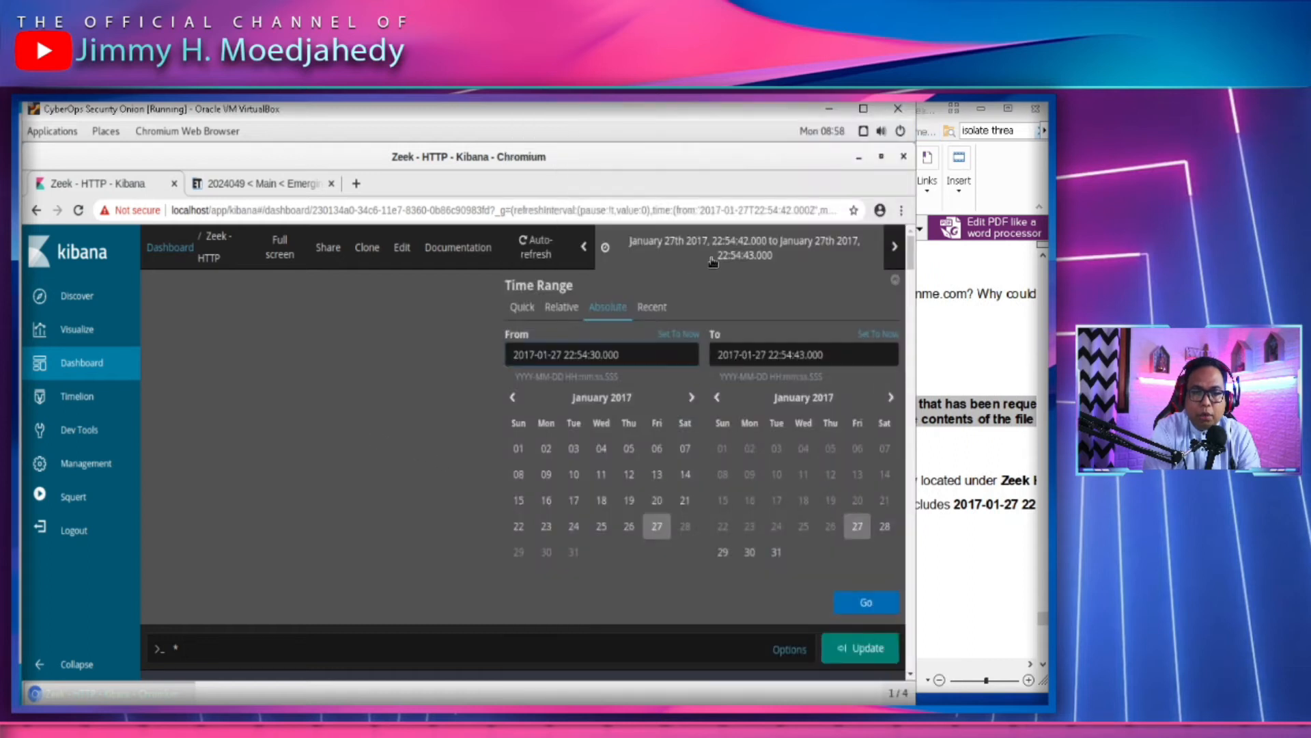
left_click(790, 357)
key("BackSpace")
type("6")
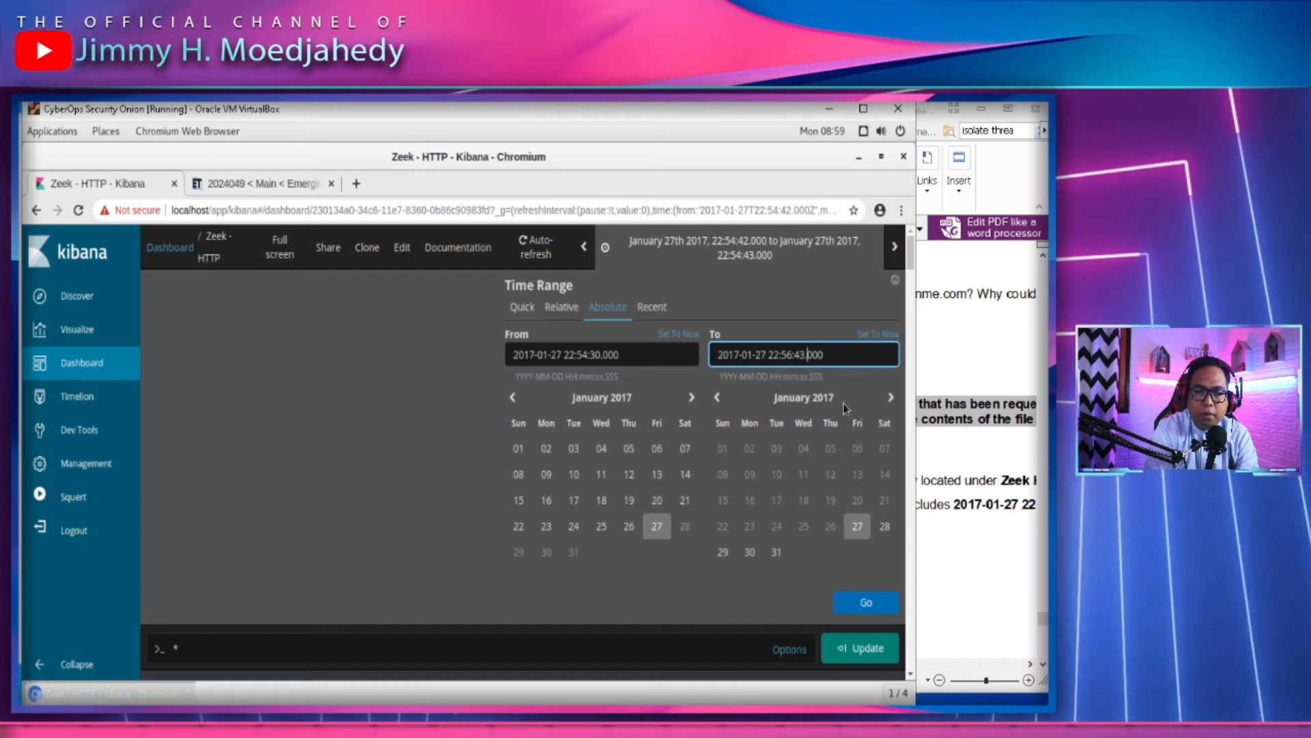
key("BackSpace")
key("BackSpace")
type("00")
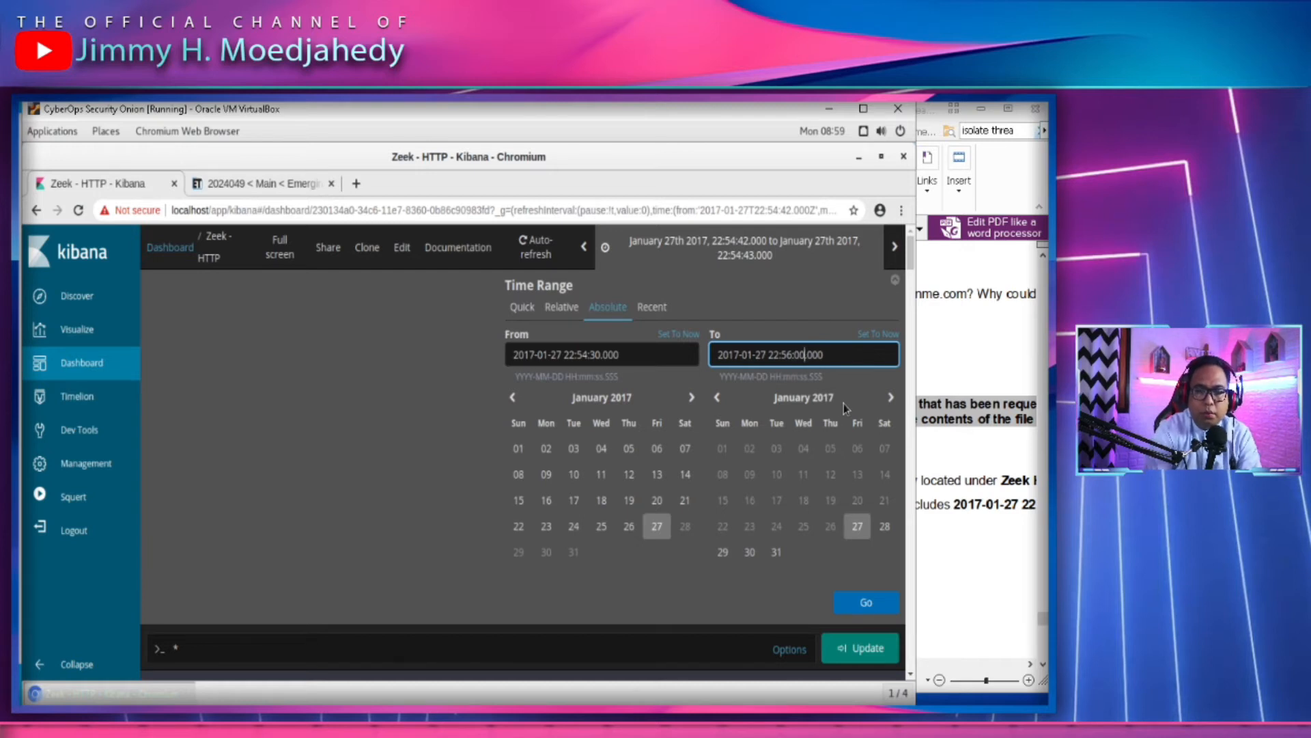
left_click(867, 603)
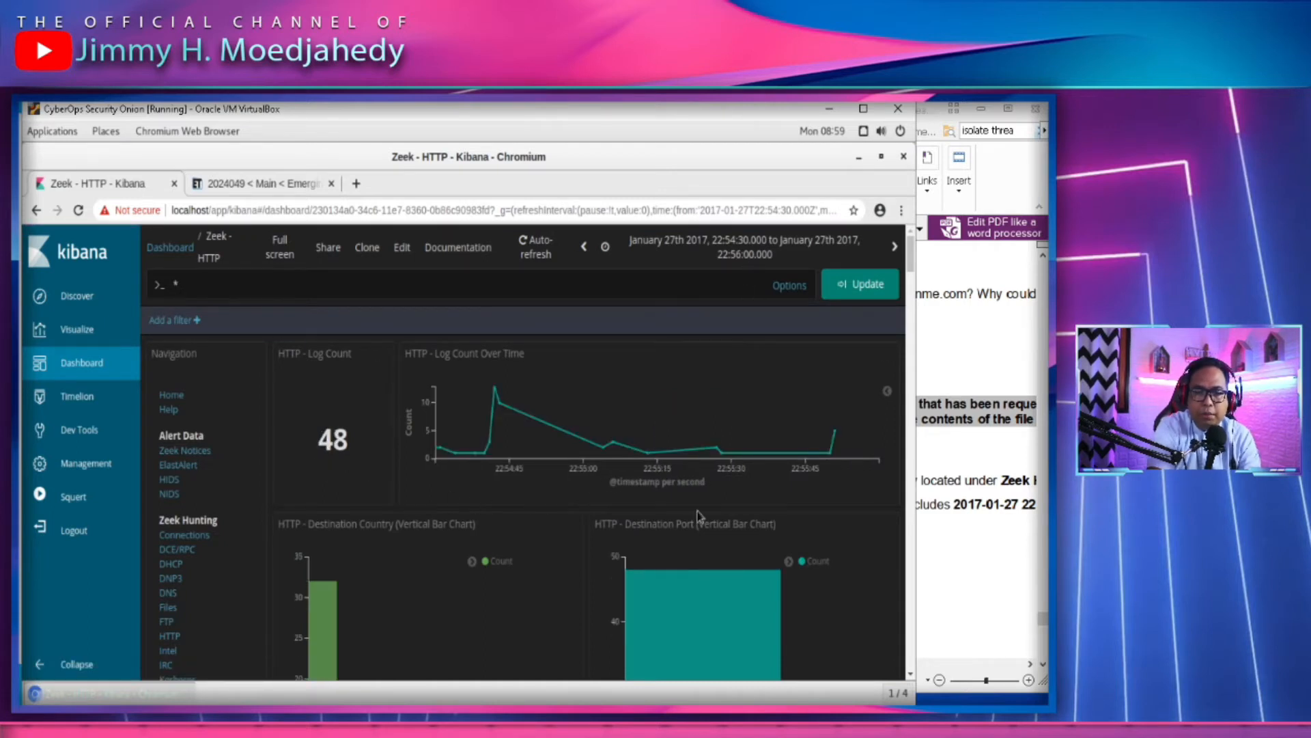
Find the HTTP - Sites section of the dashboard and compare its websites with the guide's answer list
left_click(961, 545)
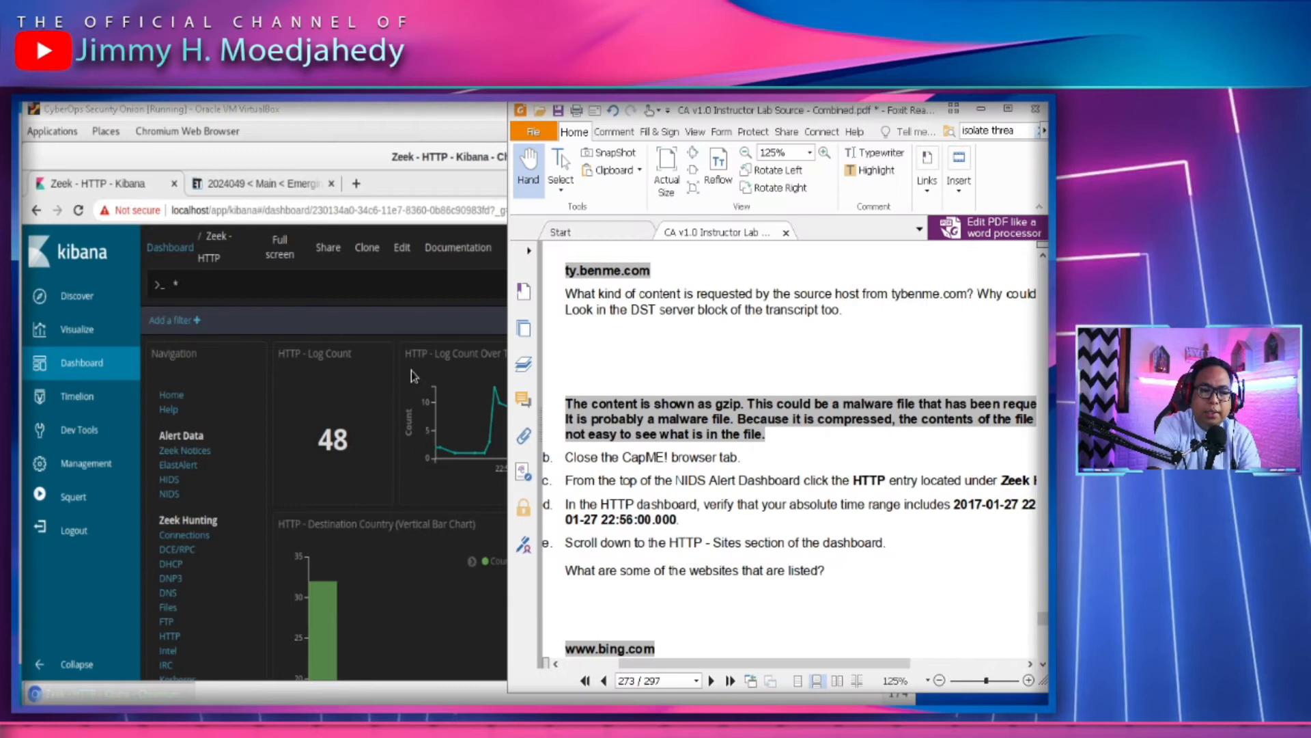
left_click(471, 291)
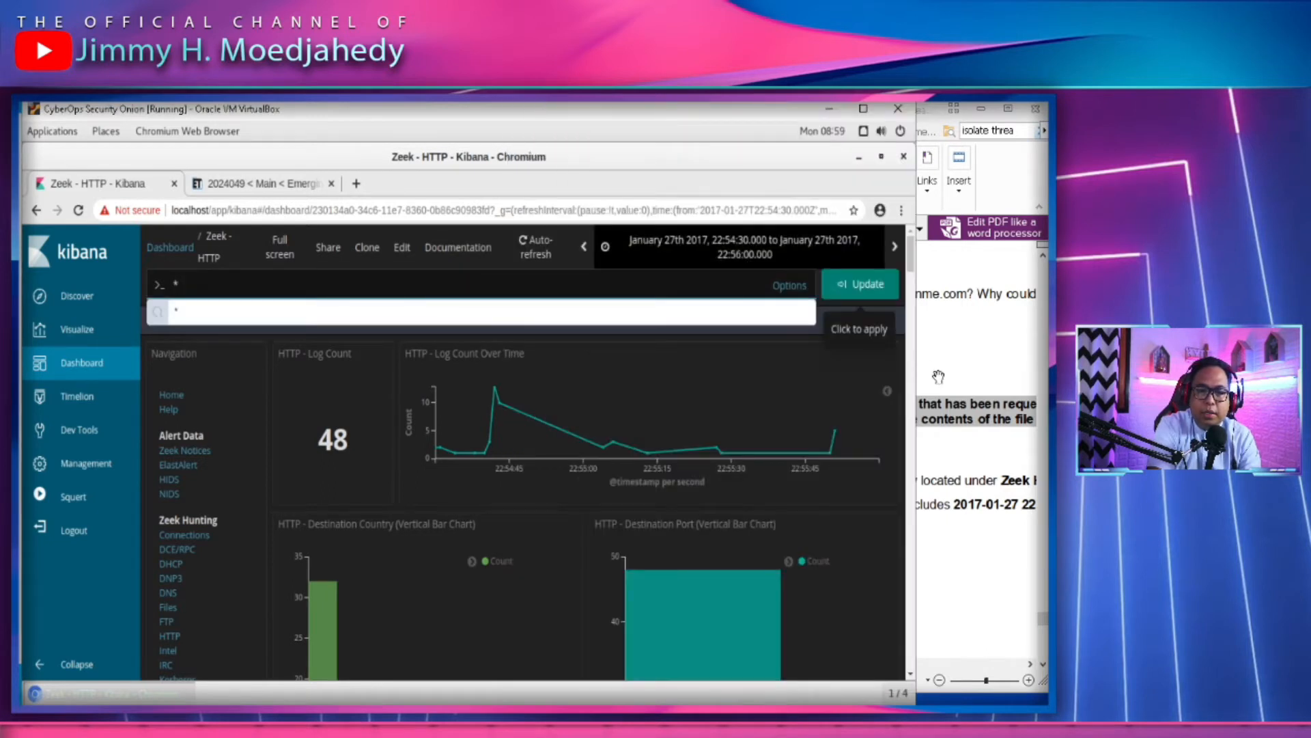
left_click(946, 447)
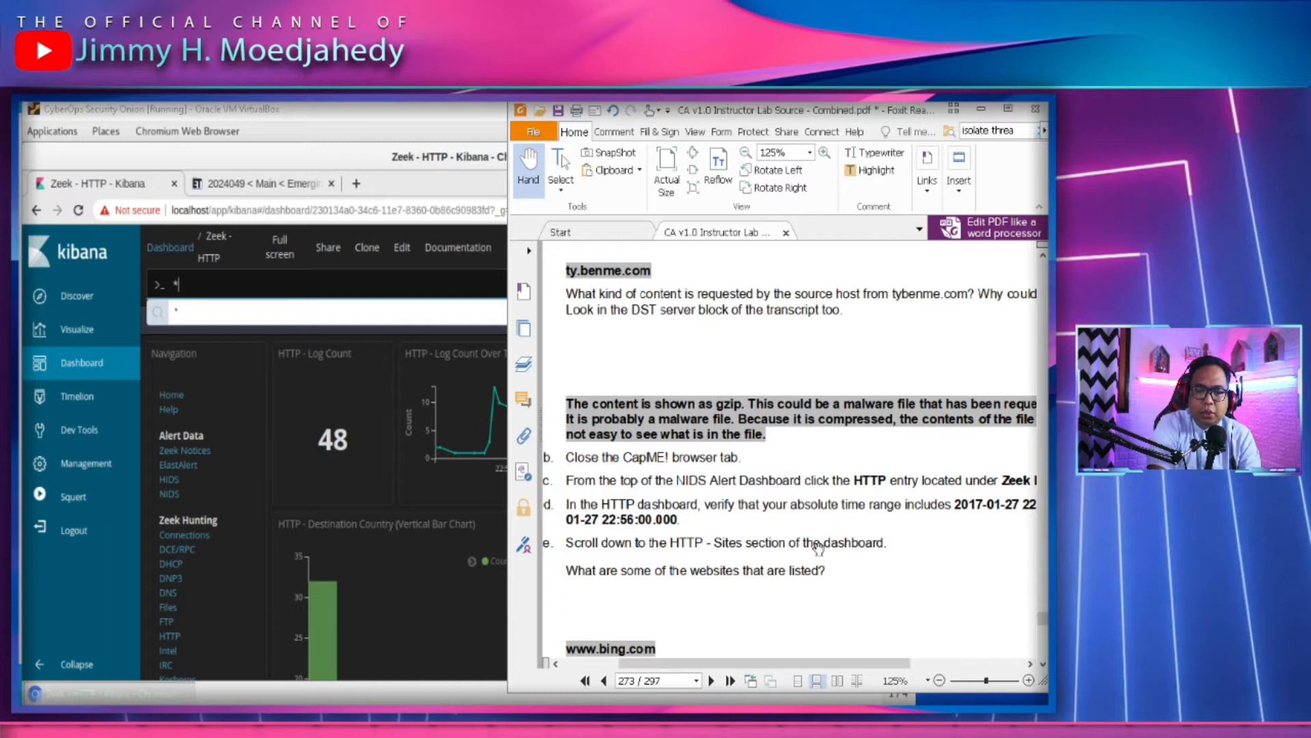
scroll(766, 594, "down", 3)
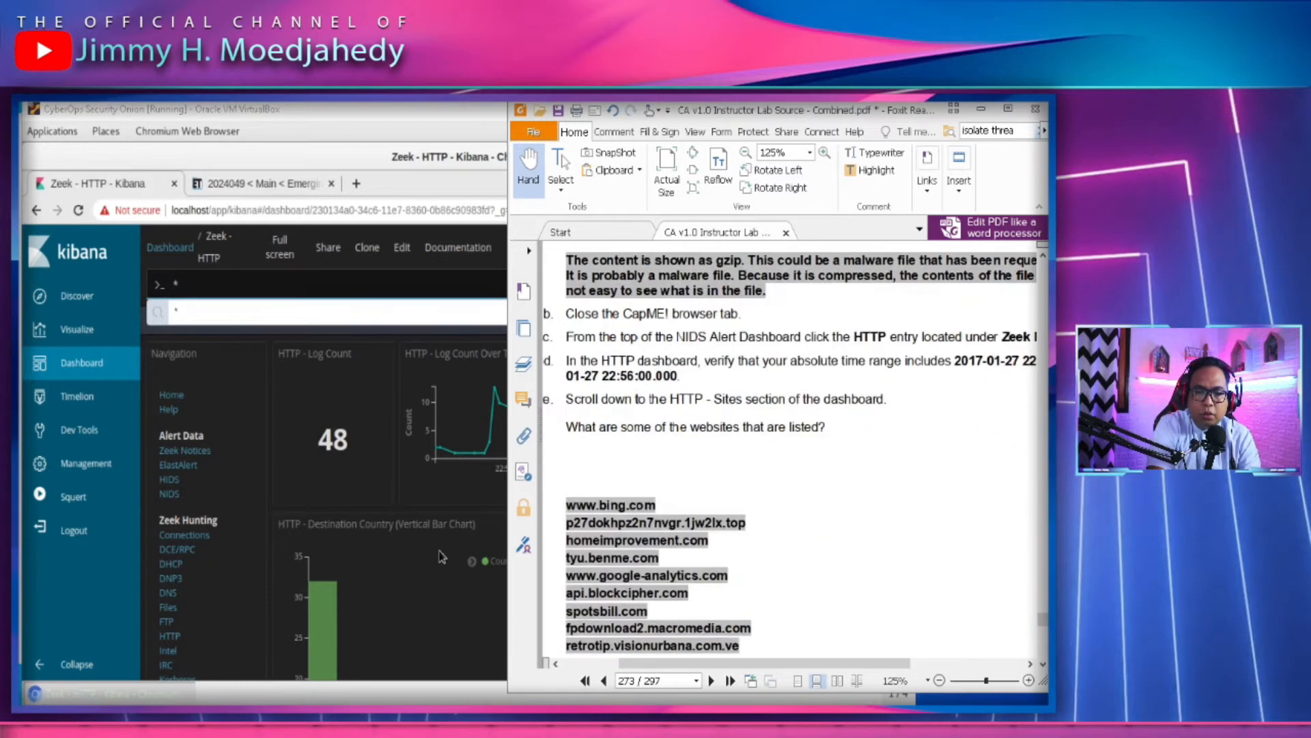
left_click(422, 581)
scroll(421, 577, "down", 15)
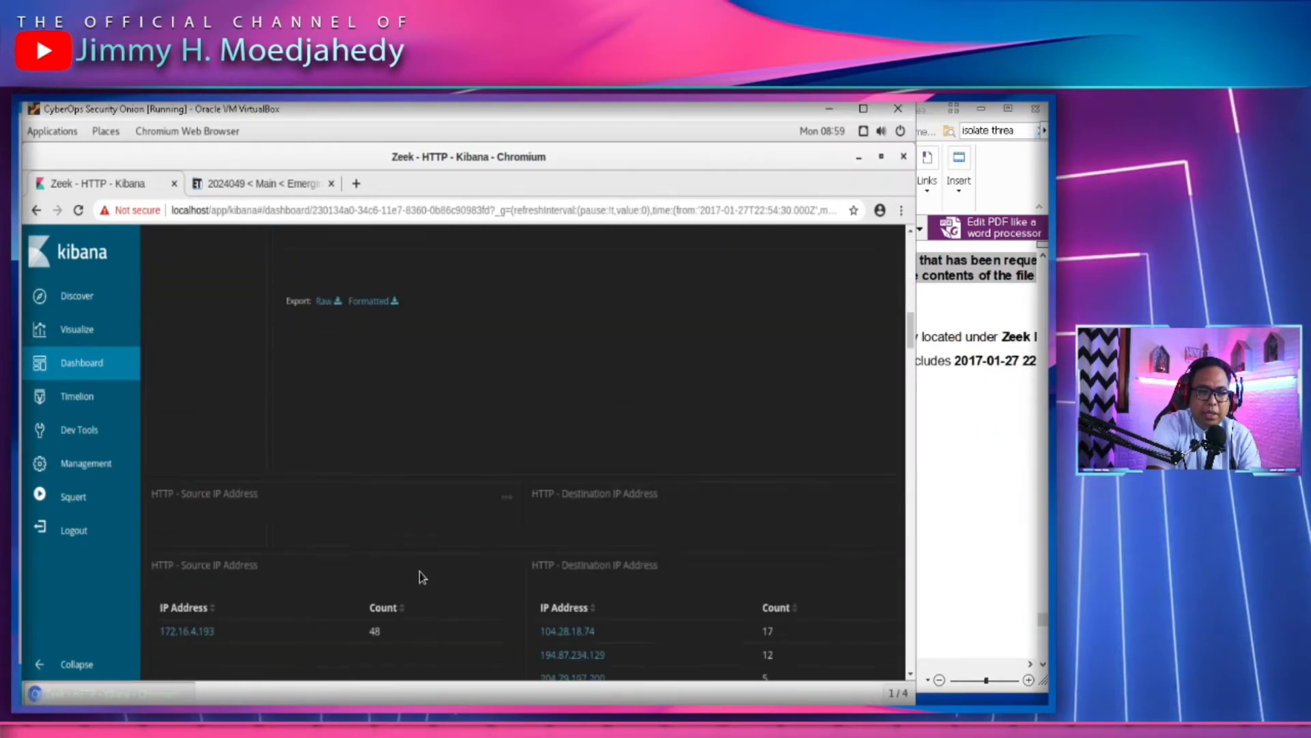
scroll(422, 574, "down", 10)
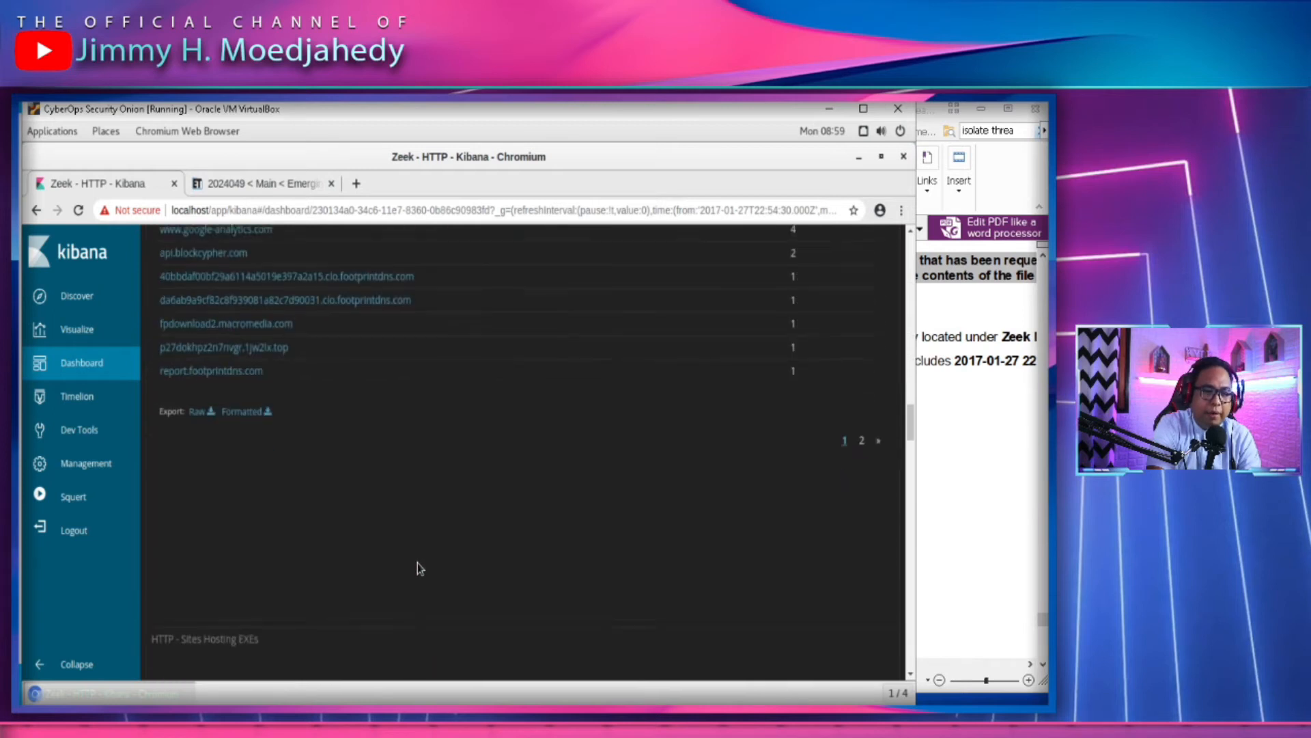
scroll(418, 567, "up", 1)
left_click(949, 505)
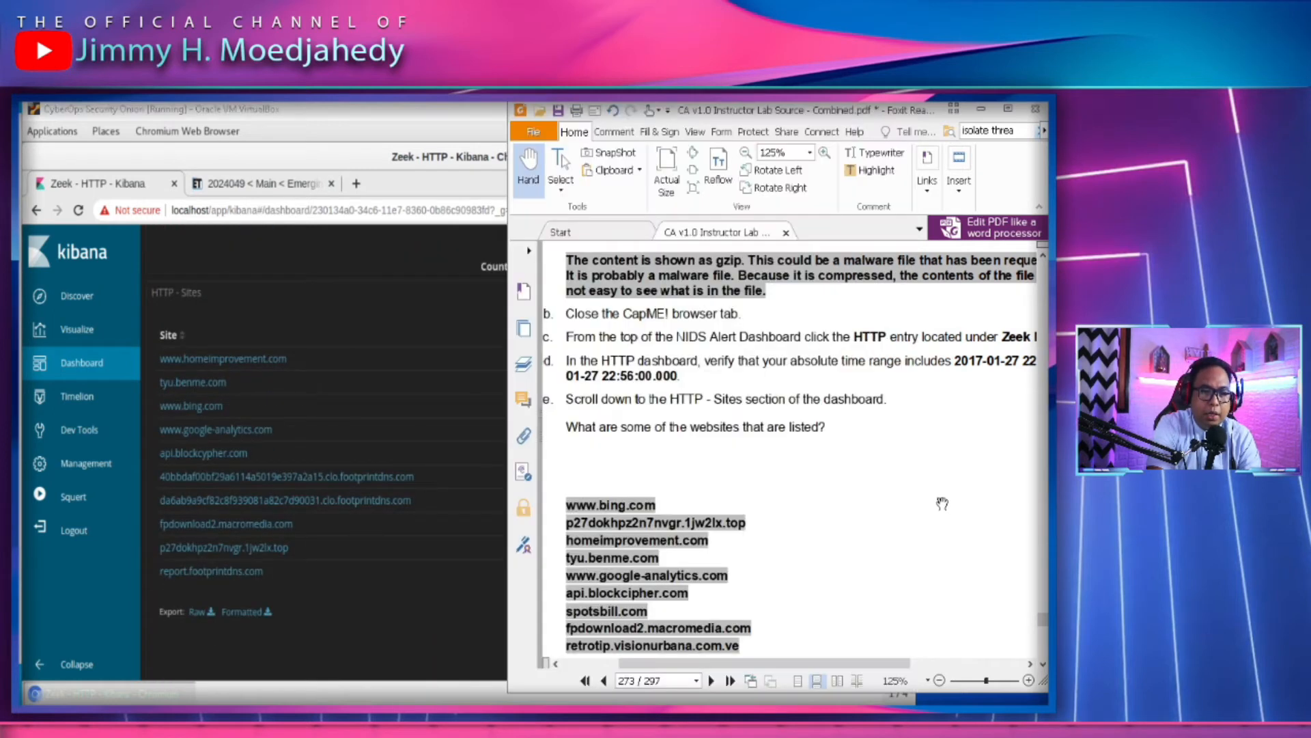
scroll(779, 531, "down", 3)
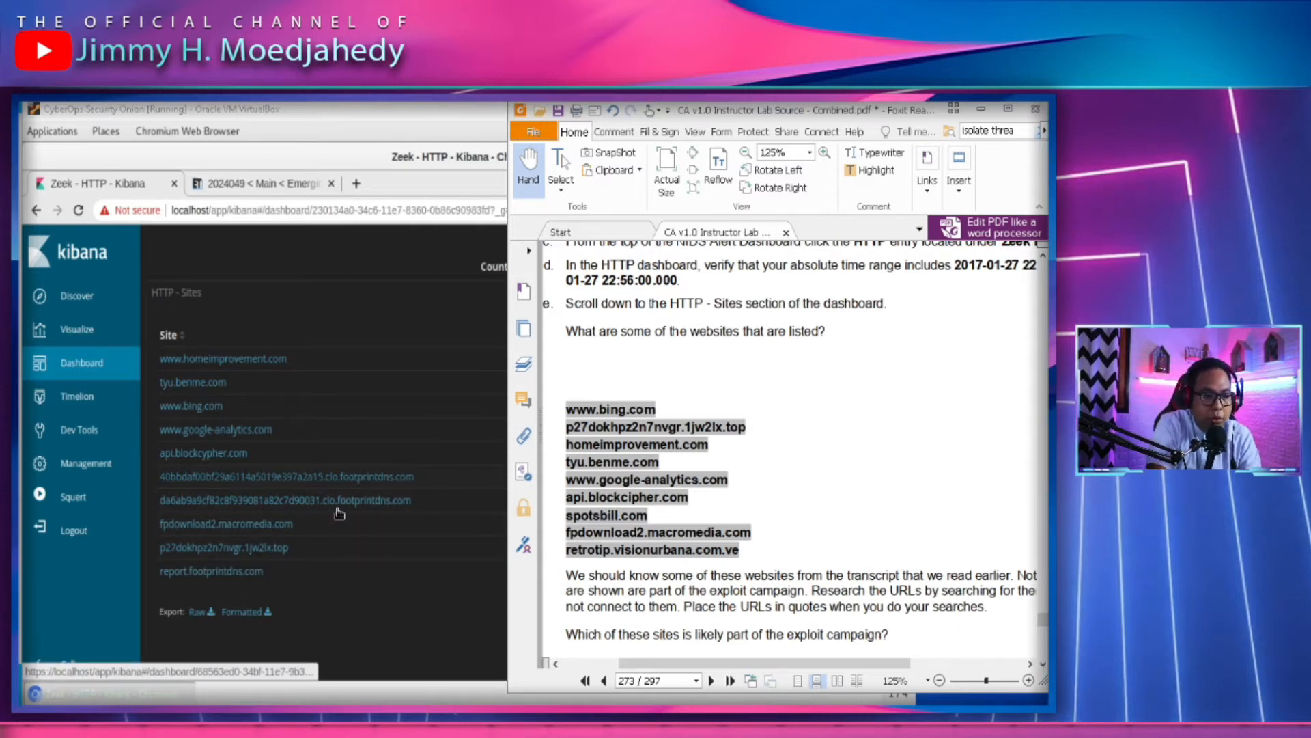
Search the HTTP dashboard page for "spots" and close the search
left_click(410, 624)
scroll(410, 623, "down", 3)
scroll(409, 620, "up", 5)
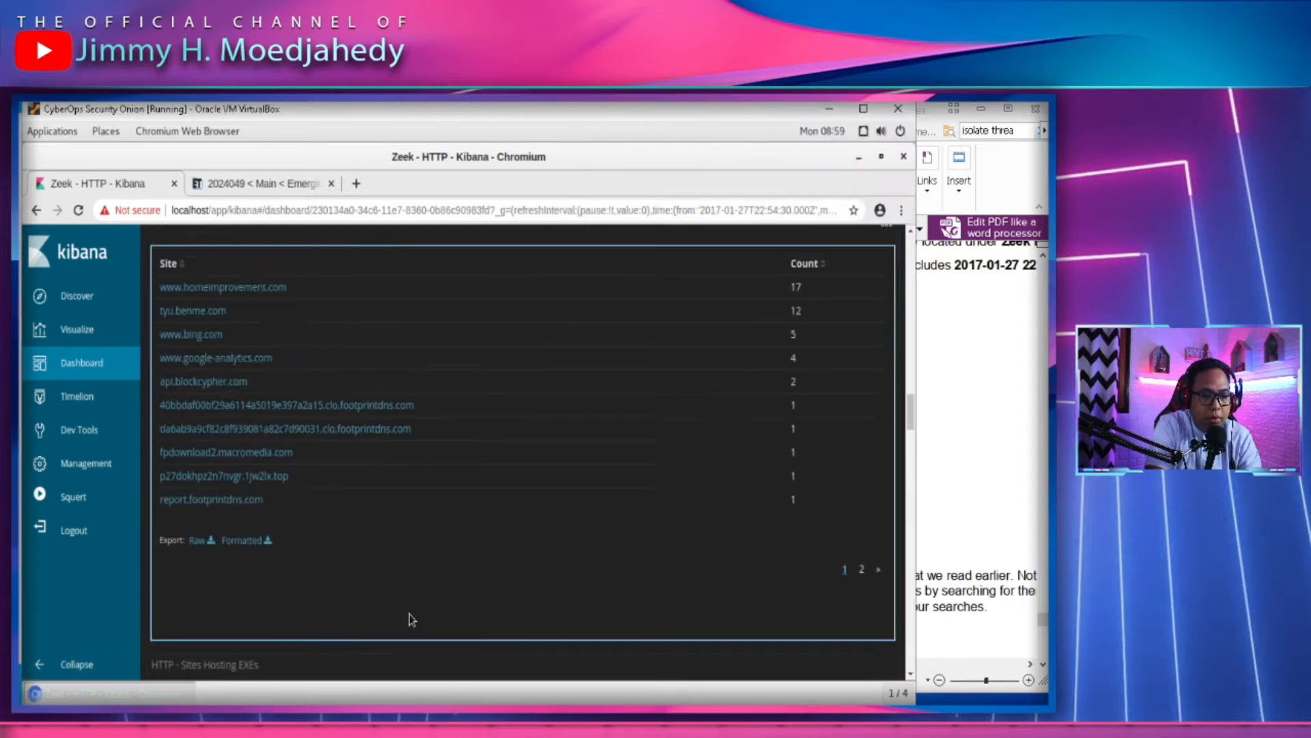
key("ctrl+f")
type("spots")
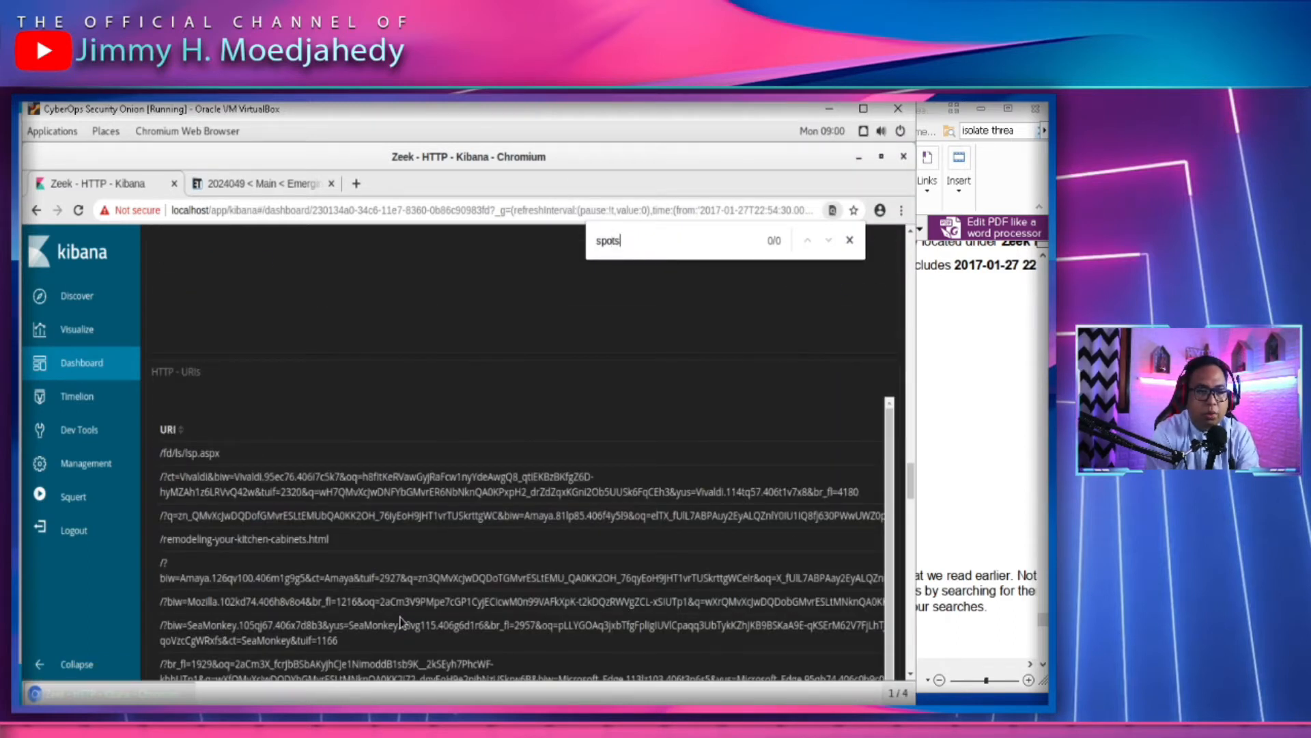
key("Escape")
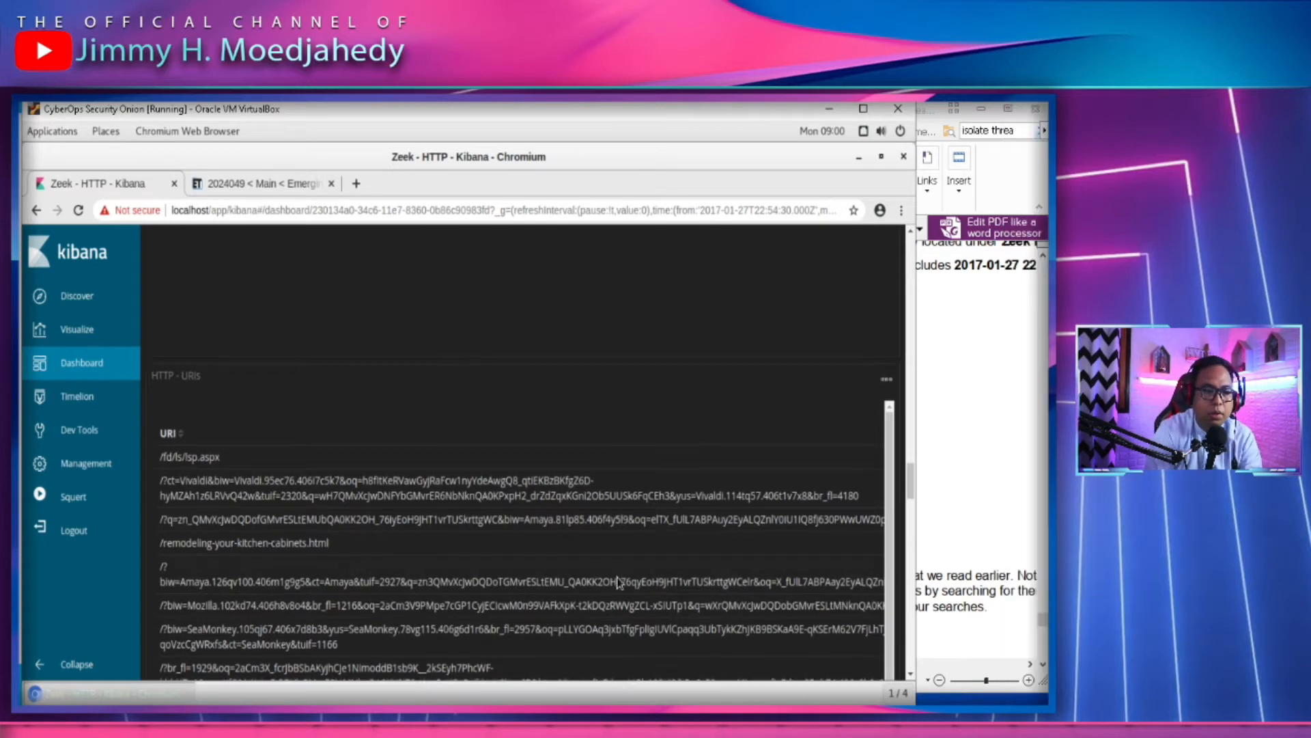
Return to the start of the dashboard and check its time range against the guide's required absolute range
scroll(539, 437, "up", 10)
scroll(536, 401, "up", 10)
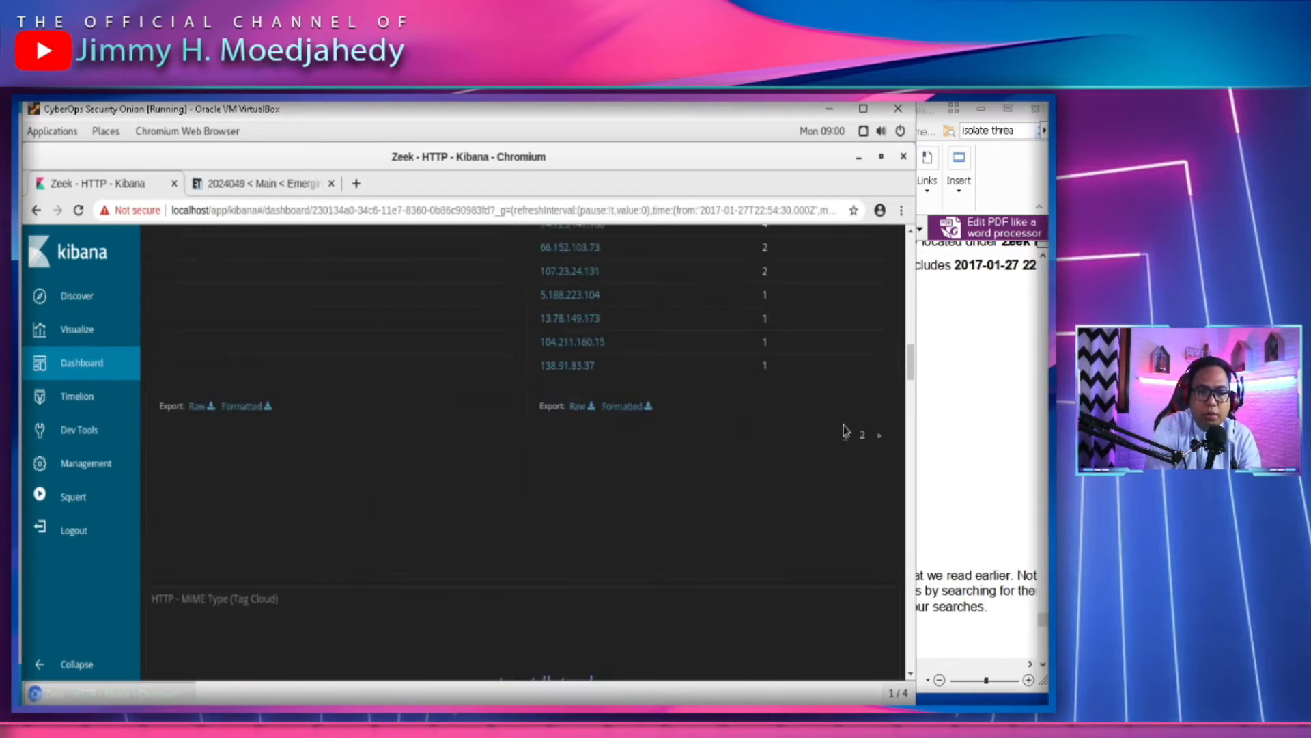
left_click_drag(910, 344, 911, 239)
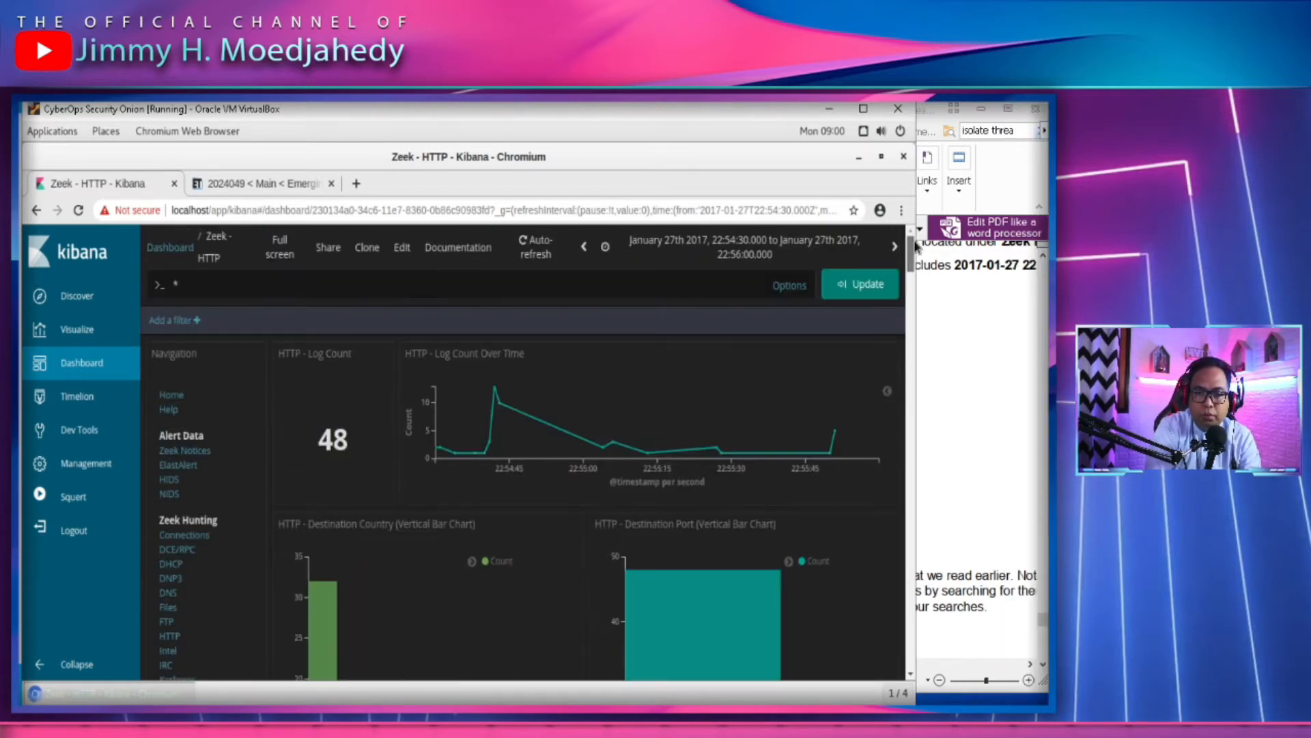
left_click(1008, 410)
left_click_drag(969, 415, 922, 428)
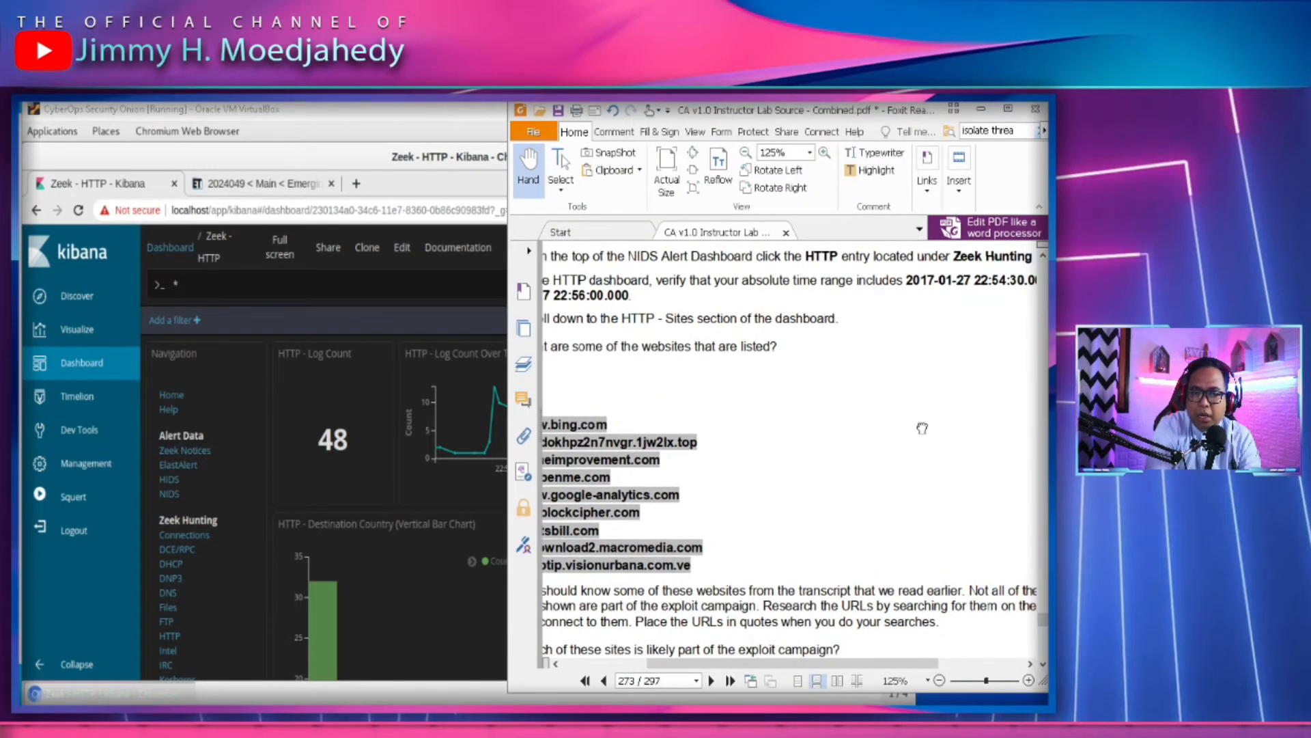
left_click(429, 292)
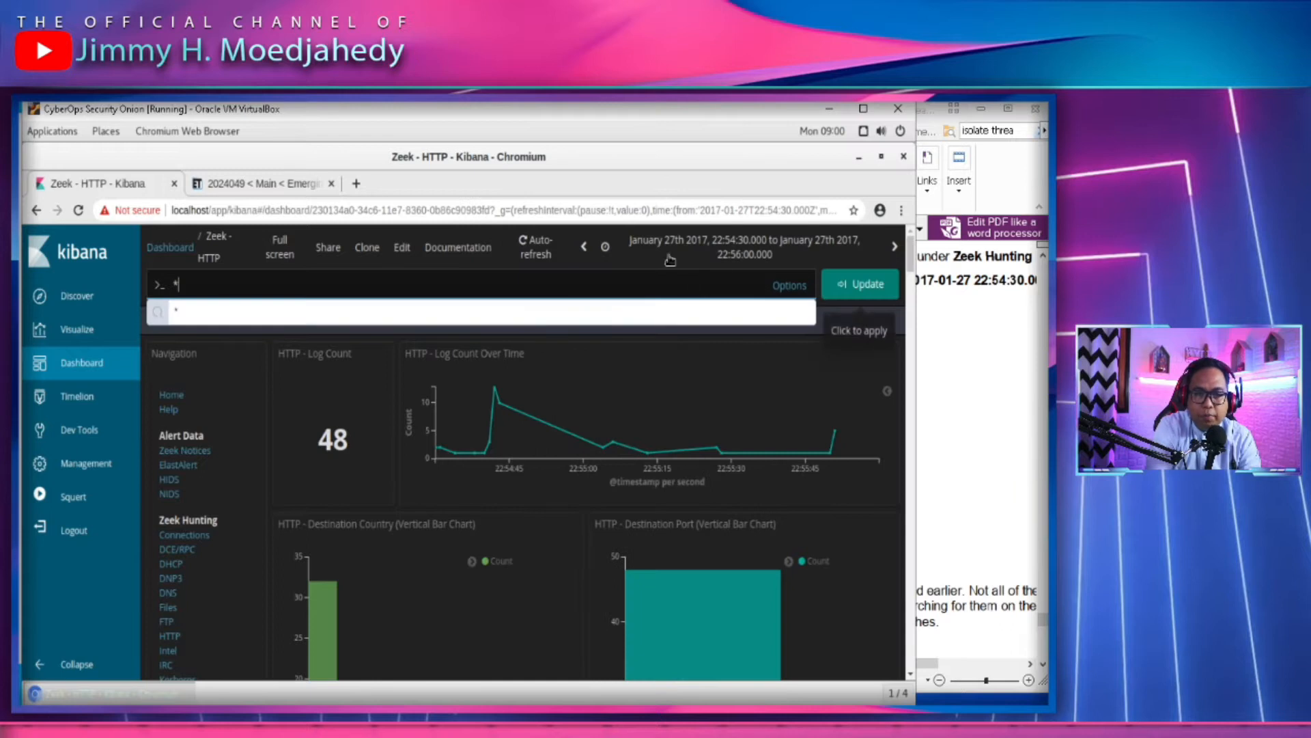
left_click(933, 316)
left_click_drag(986, 334, 1042, 341)
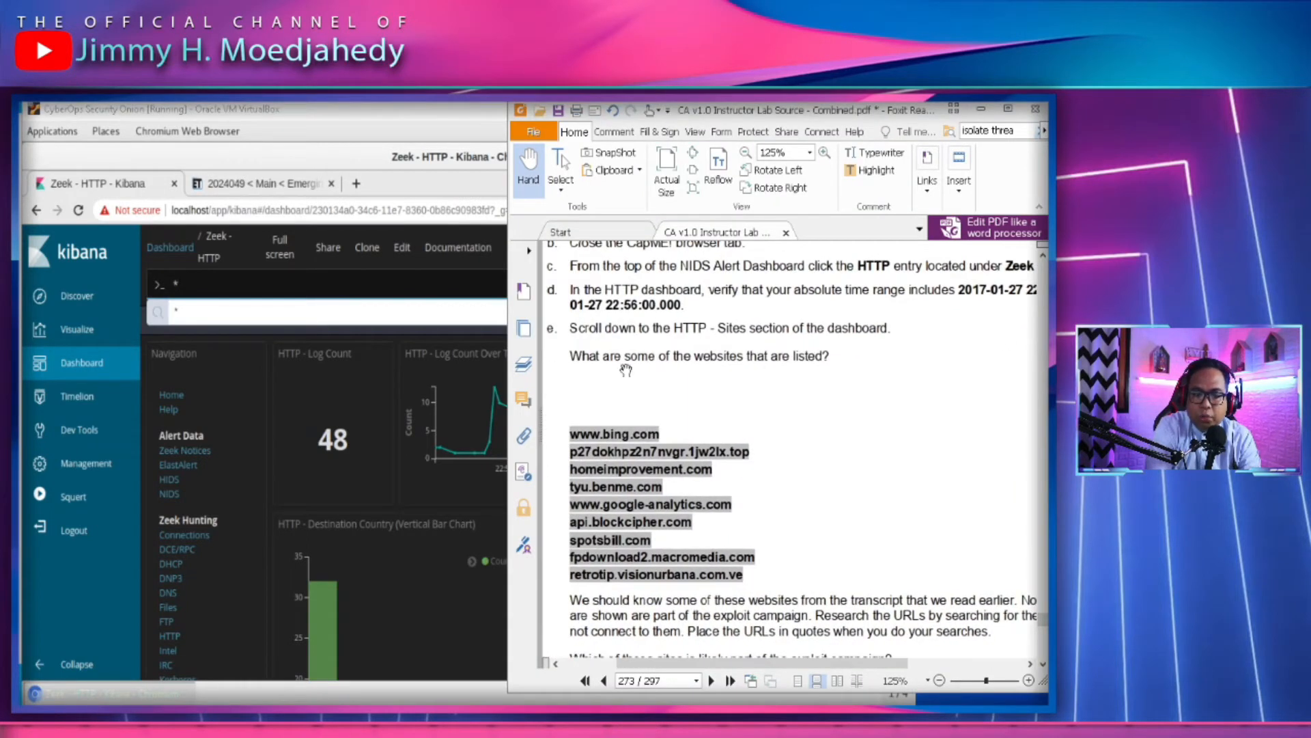
left_click(454, 291)
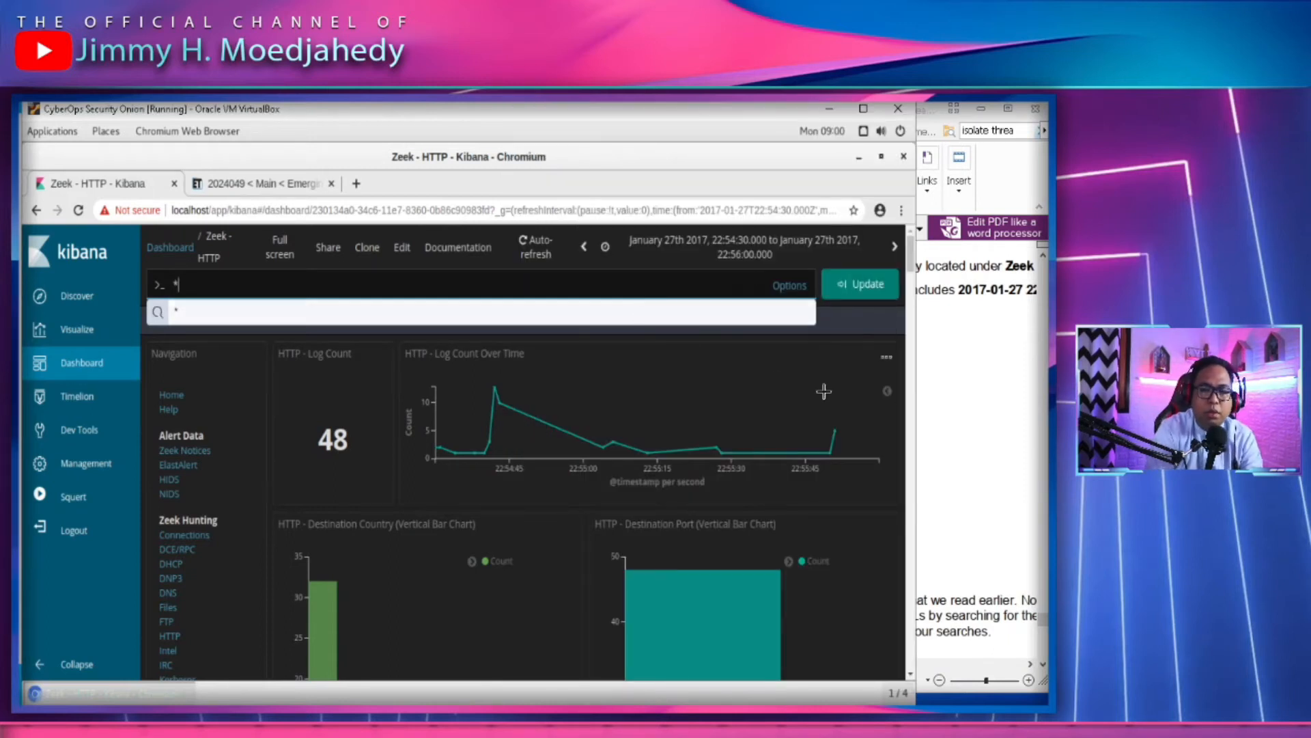
left_click(971, 435)
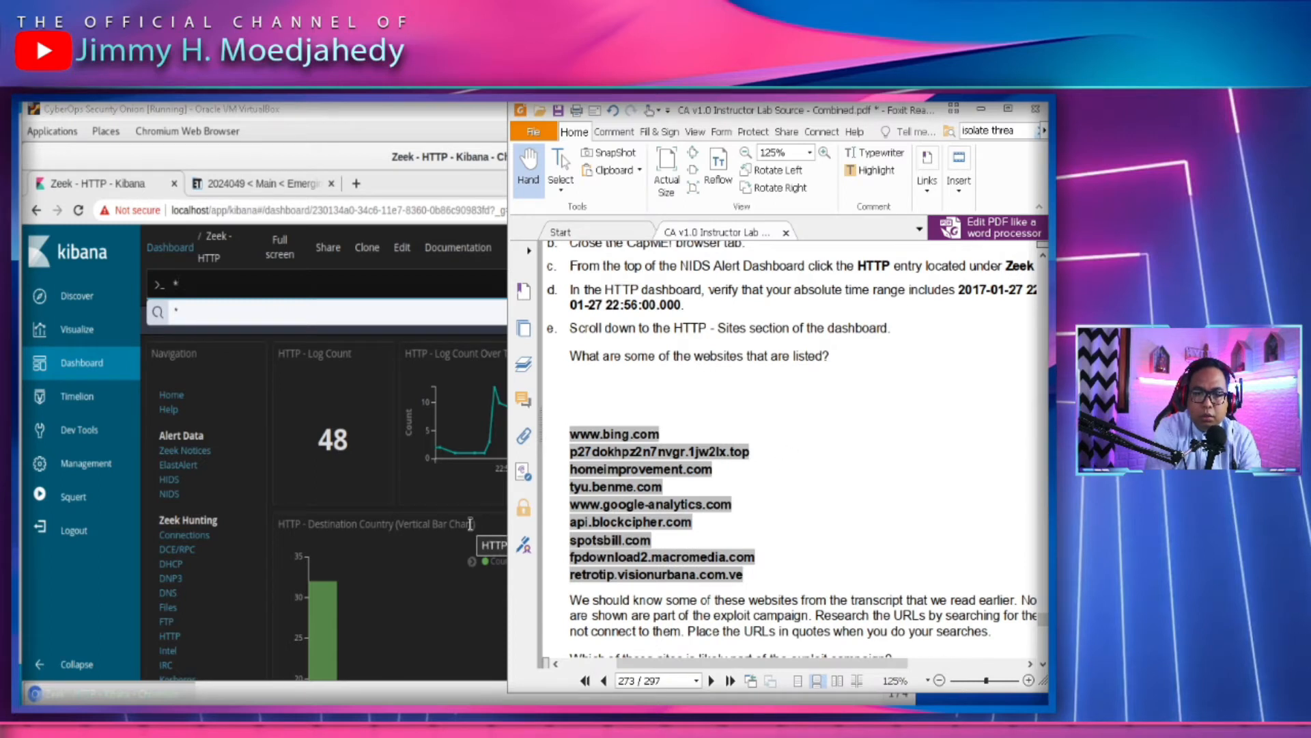
left_click(427, 523)
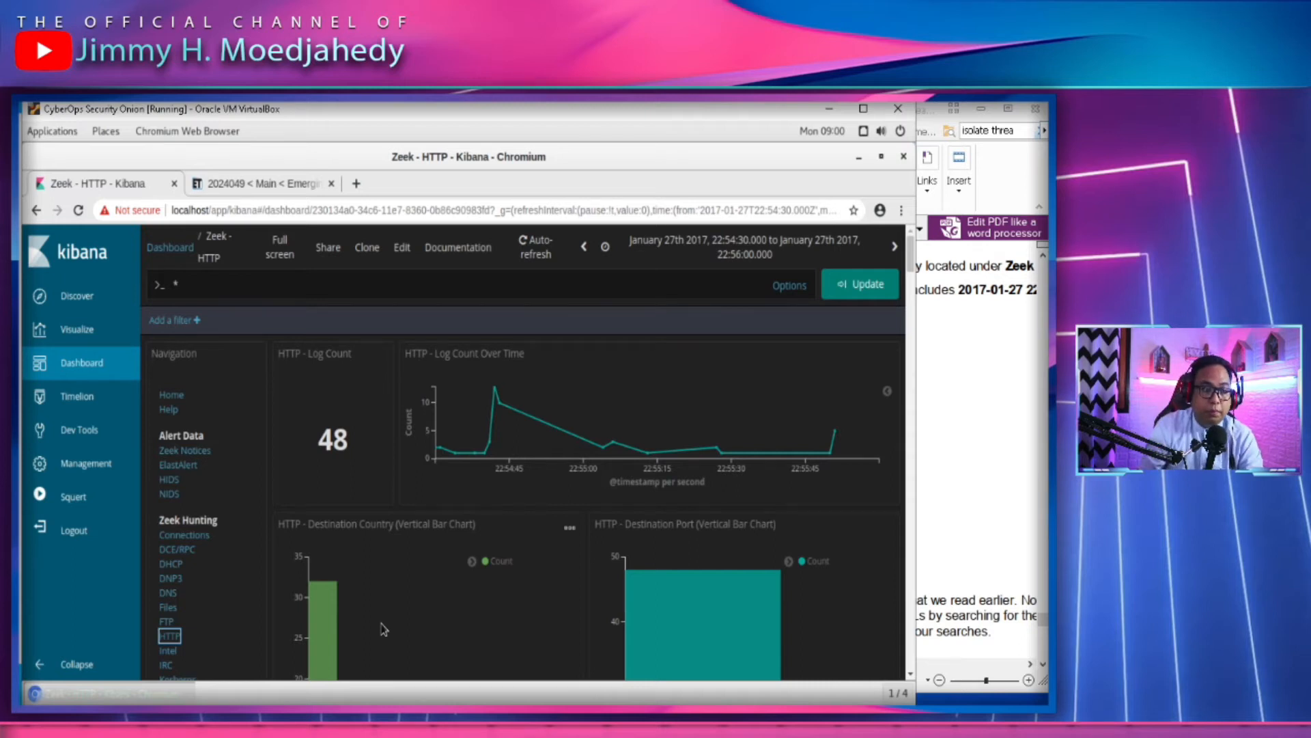
Go back to the HTTP - Sites table and recheck its entries against the websites listed in the guide
scroll(450, 481, "down", 10)
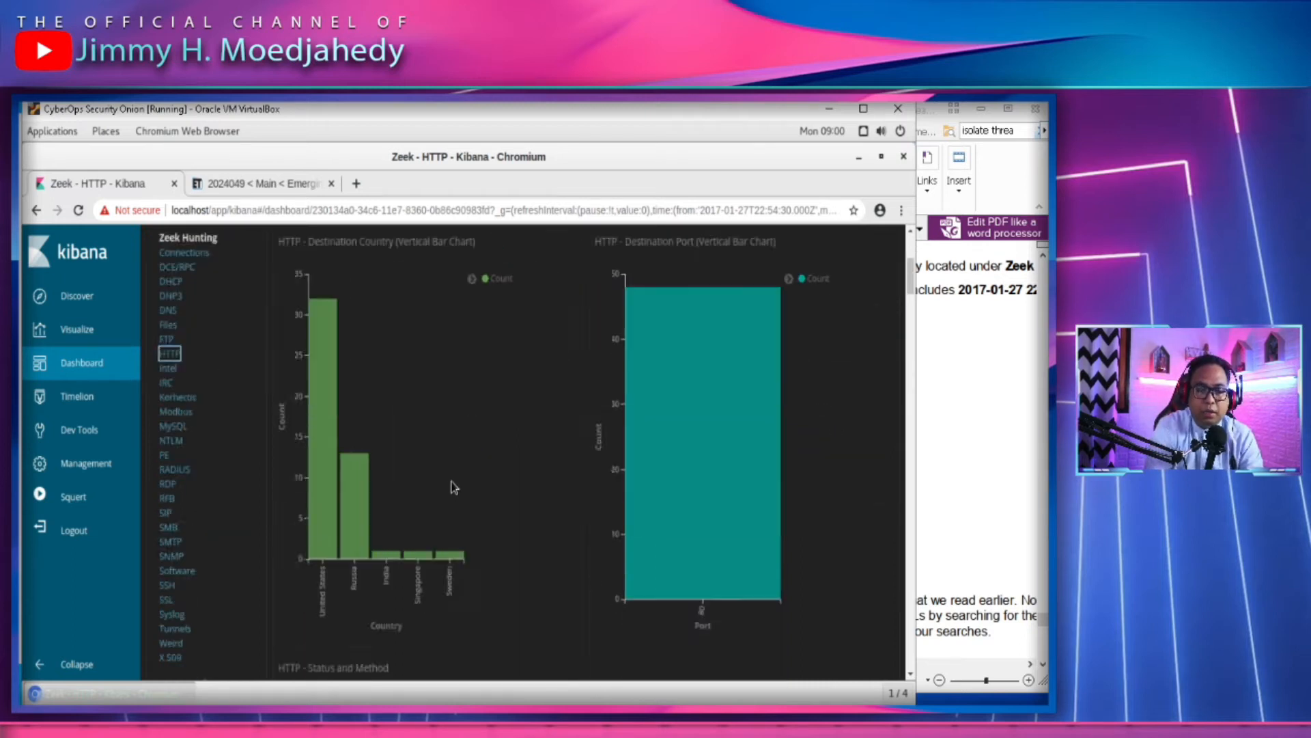
scroll(451, 478, "down", 6)
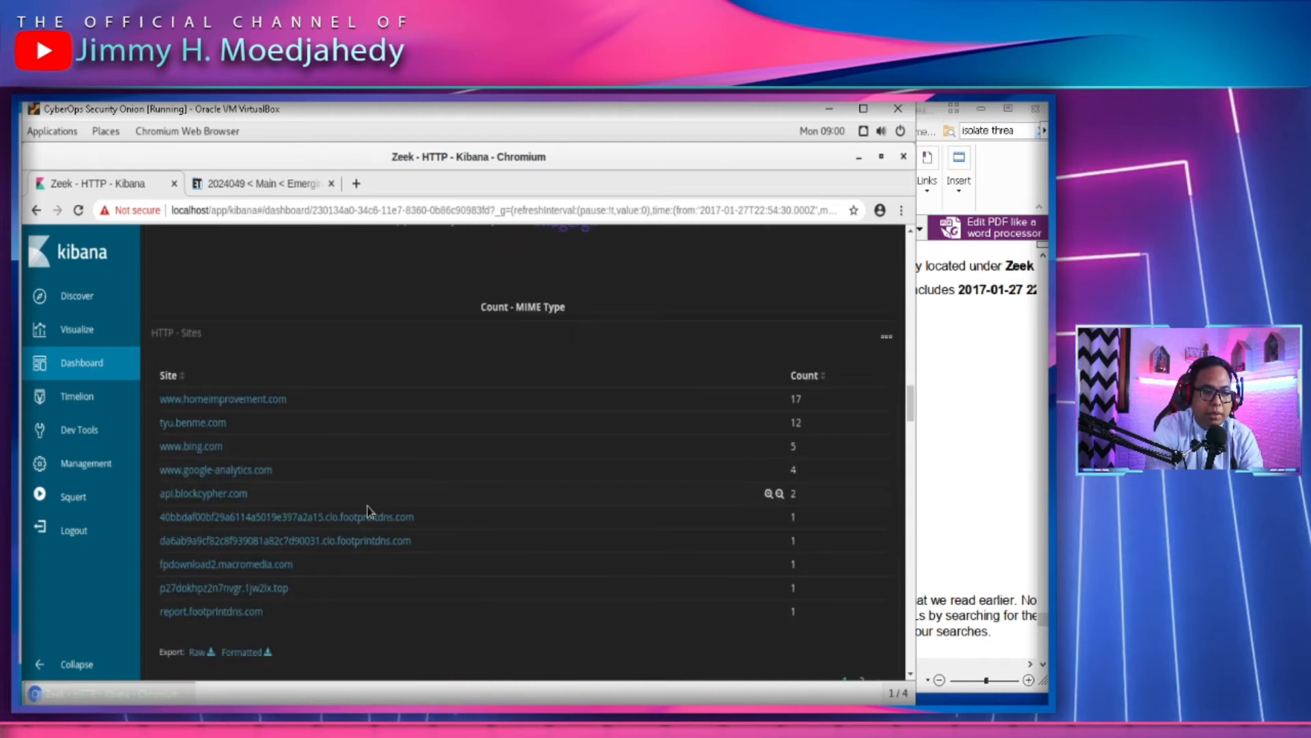
left_click(1017, 498)
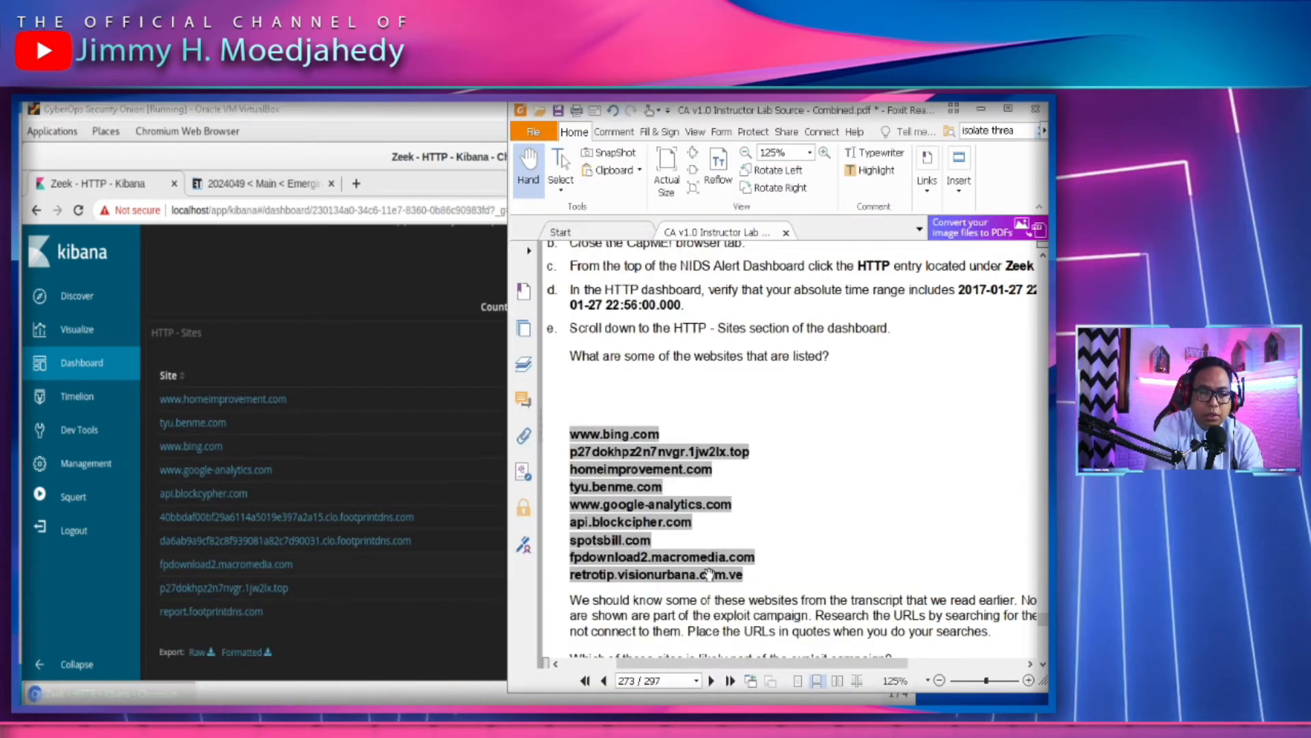
left_click(349, 637)
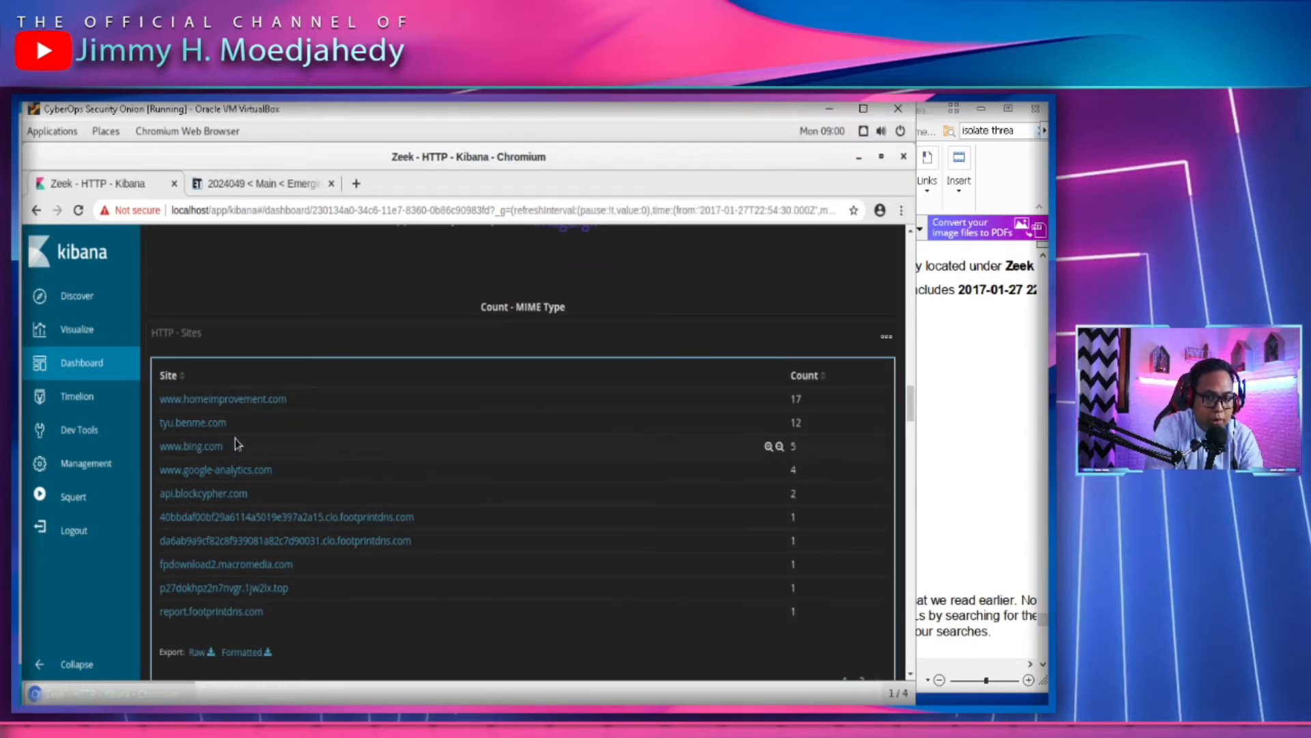
scroll(292, 494, "down", 1)
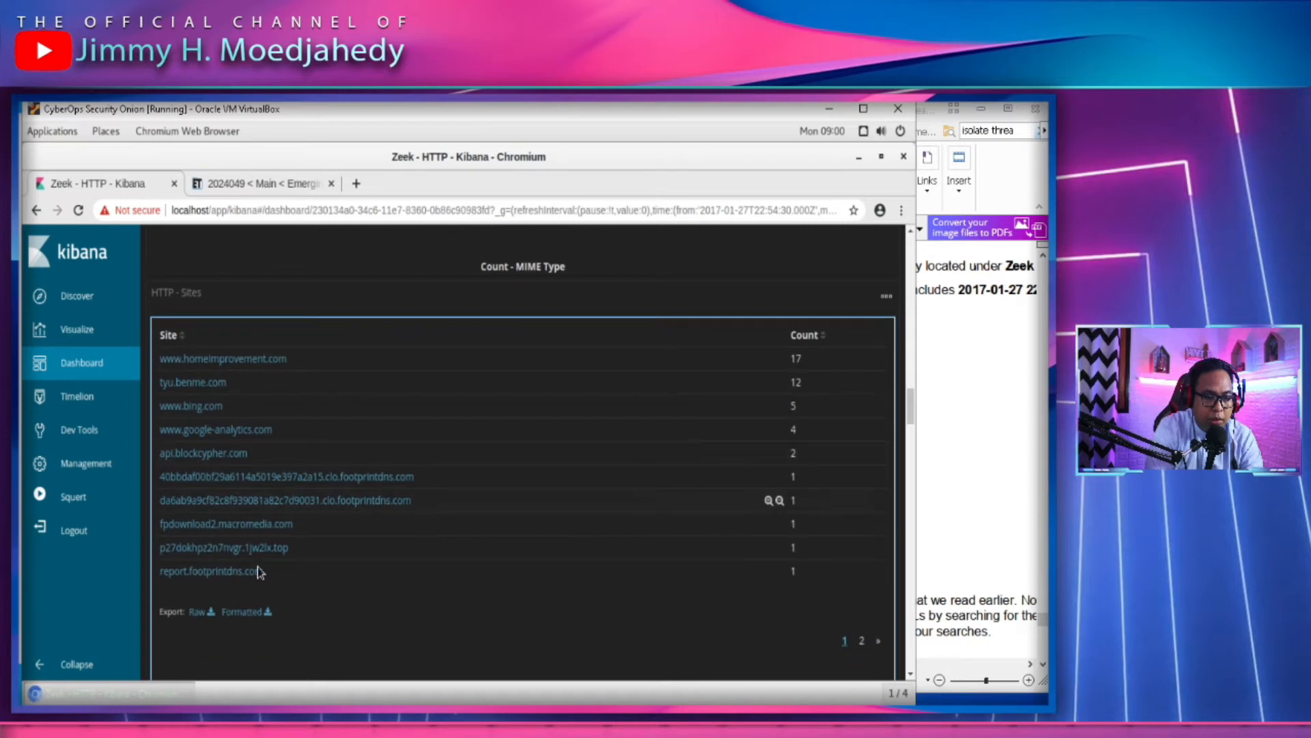
left_click(1034, 536)
scroll(779, 549, "down", 10)
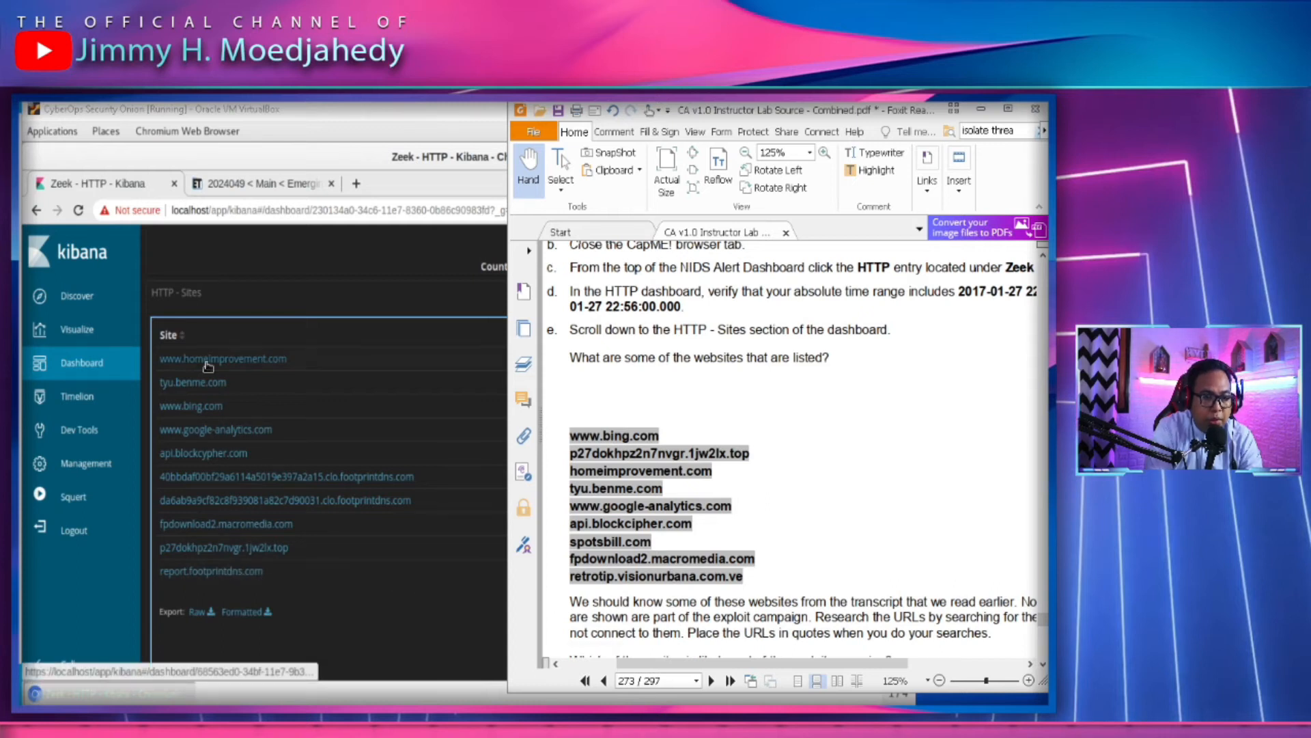
left_click(433, 630)
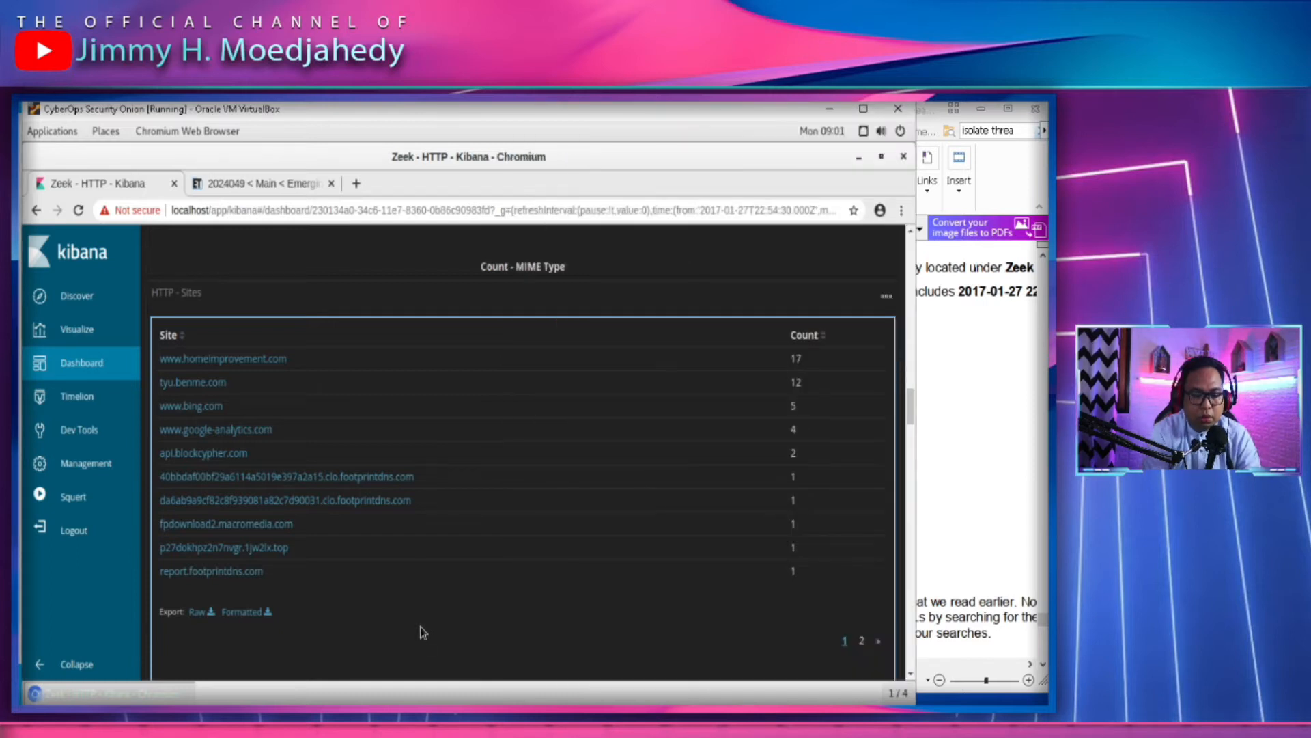
Search the HTTP dashboard page for "retro", close the search, and look through the neighbouring HTTP sections
key("ctrl+f")
type("retro")
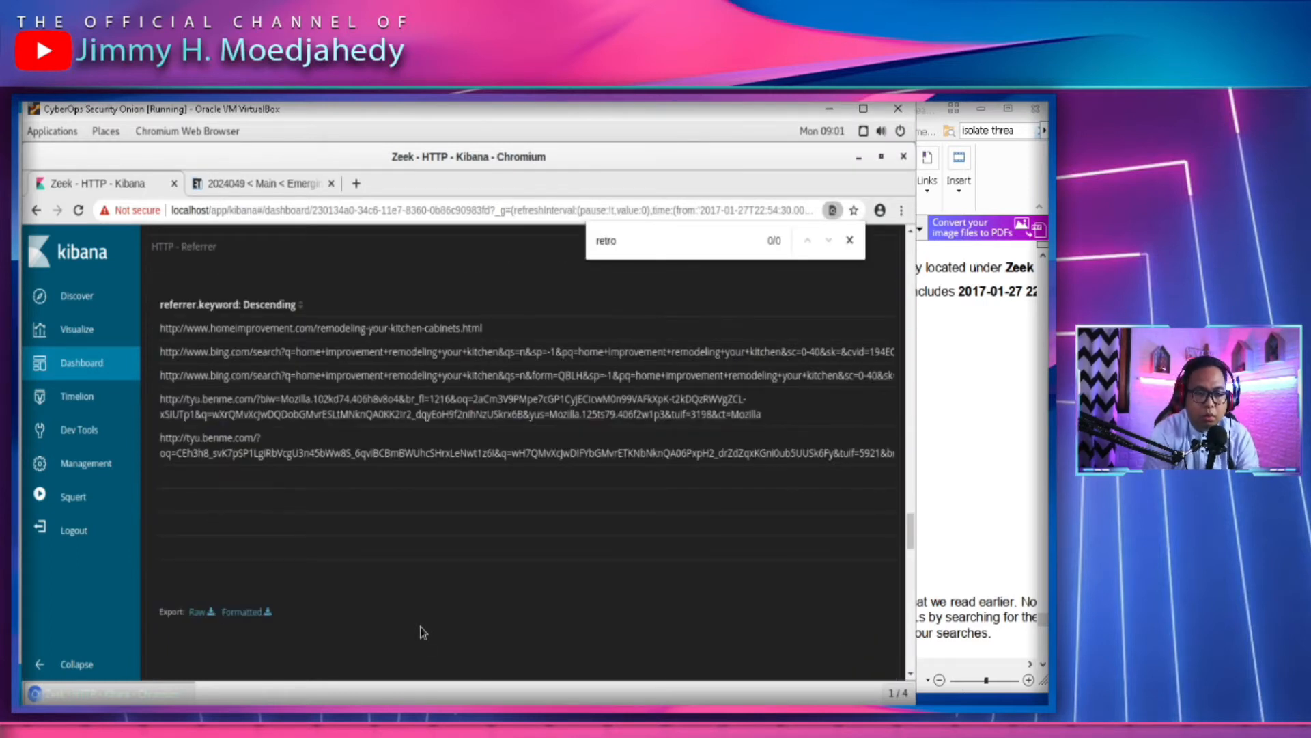
key("Escape")
scroll(467, 623, "down", 10)
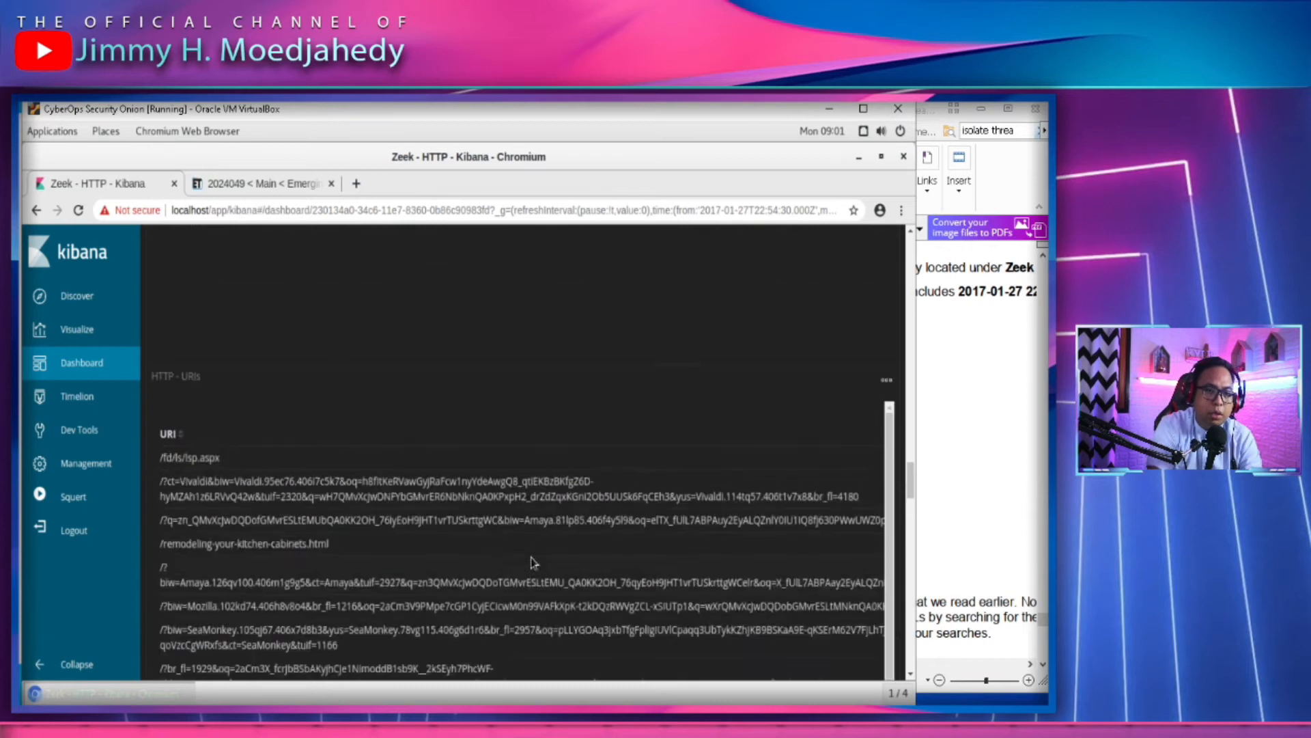
scroll(519, 567, "up", 3)
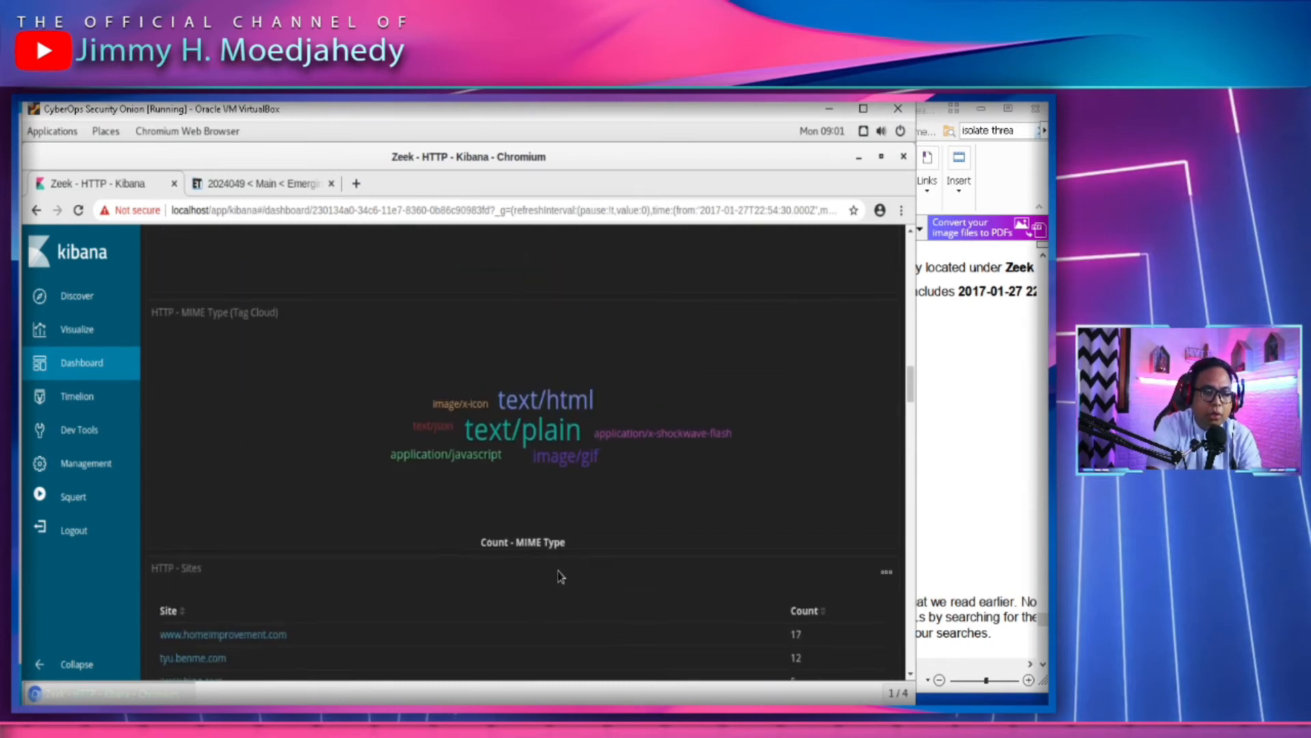
scroll(560, 574, "down", 8)
Recheck the dashboard's time range against the guide and read its question on which sites belong to the exploit campaign
left_click_drag(911, 346, 909, 253)
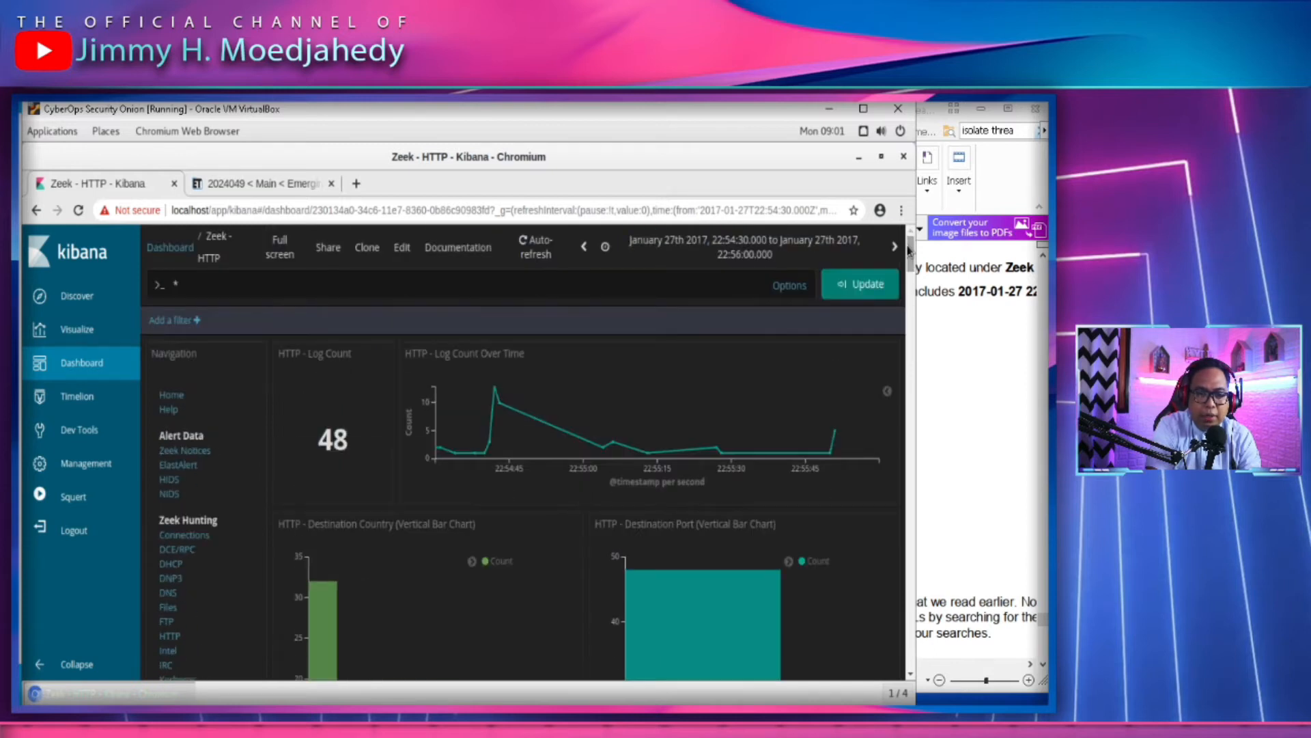
left_click(990, 401)
left_click_drag(989, 401, 988, 363)
left_click(359, 283)
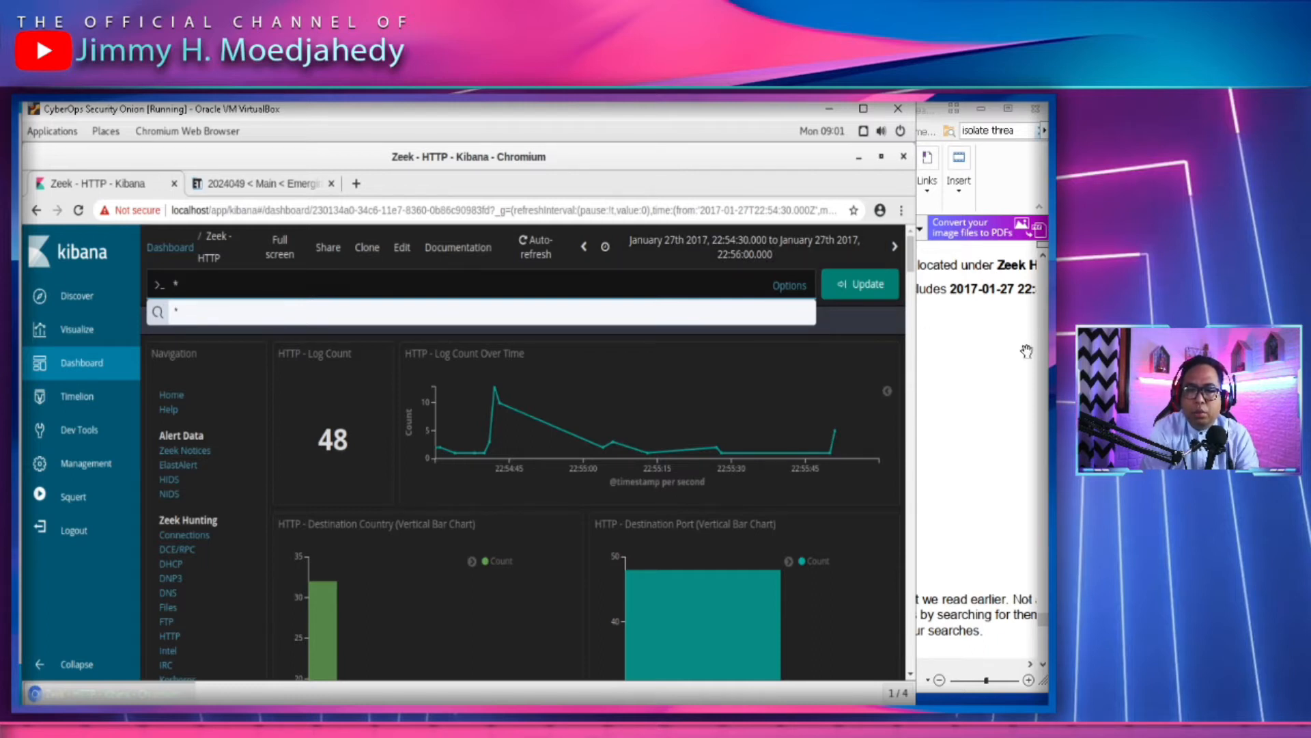
left_click(997, 351)
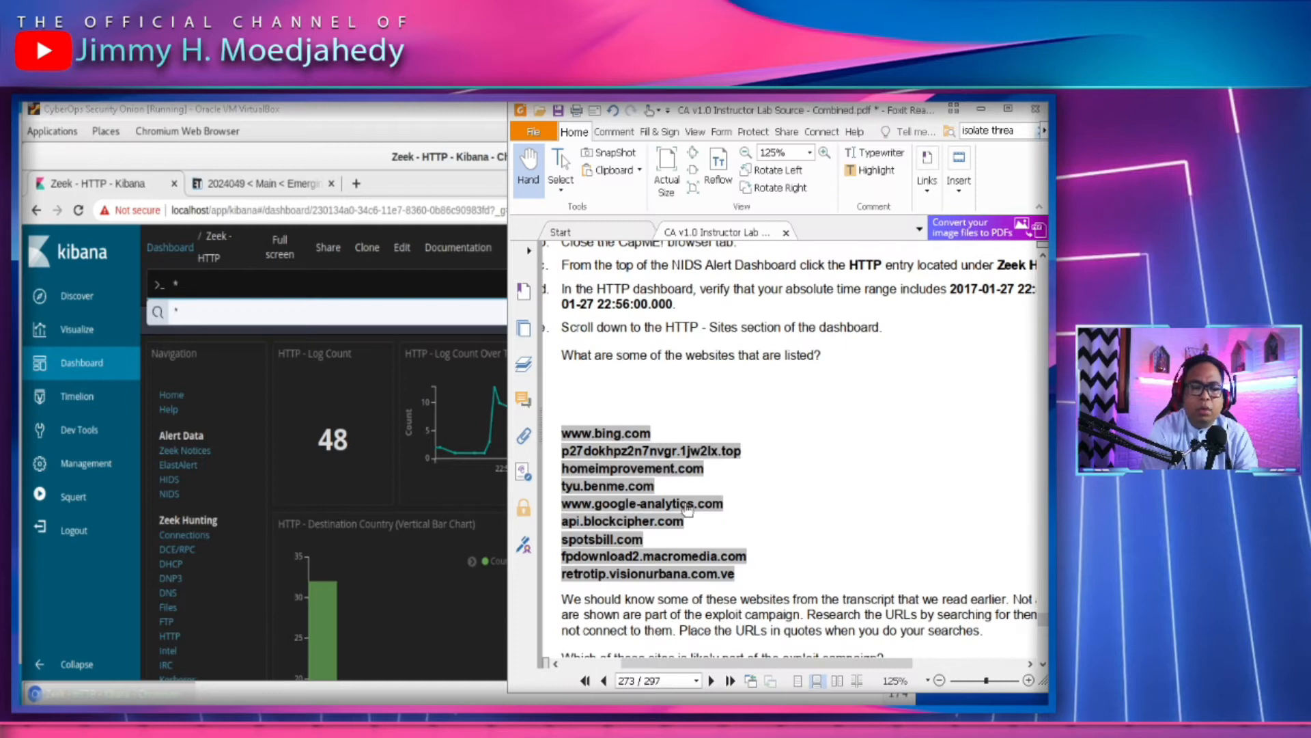
scroll(720, 545, "down", 5)
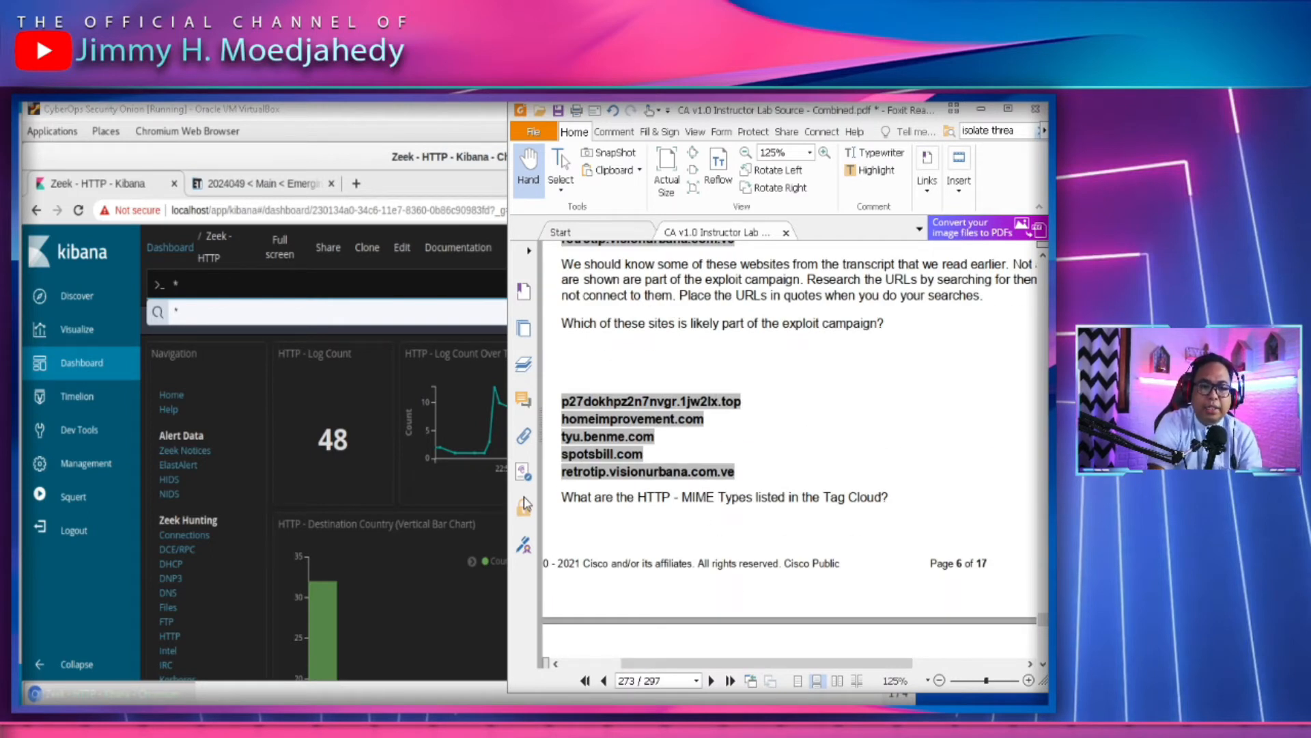
left_click(447, 624)
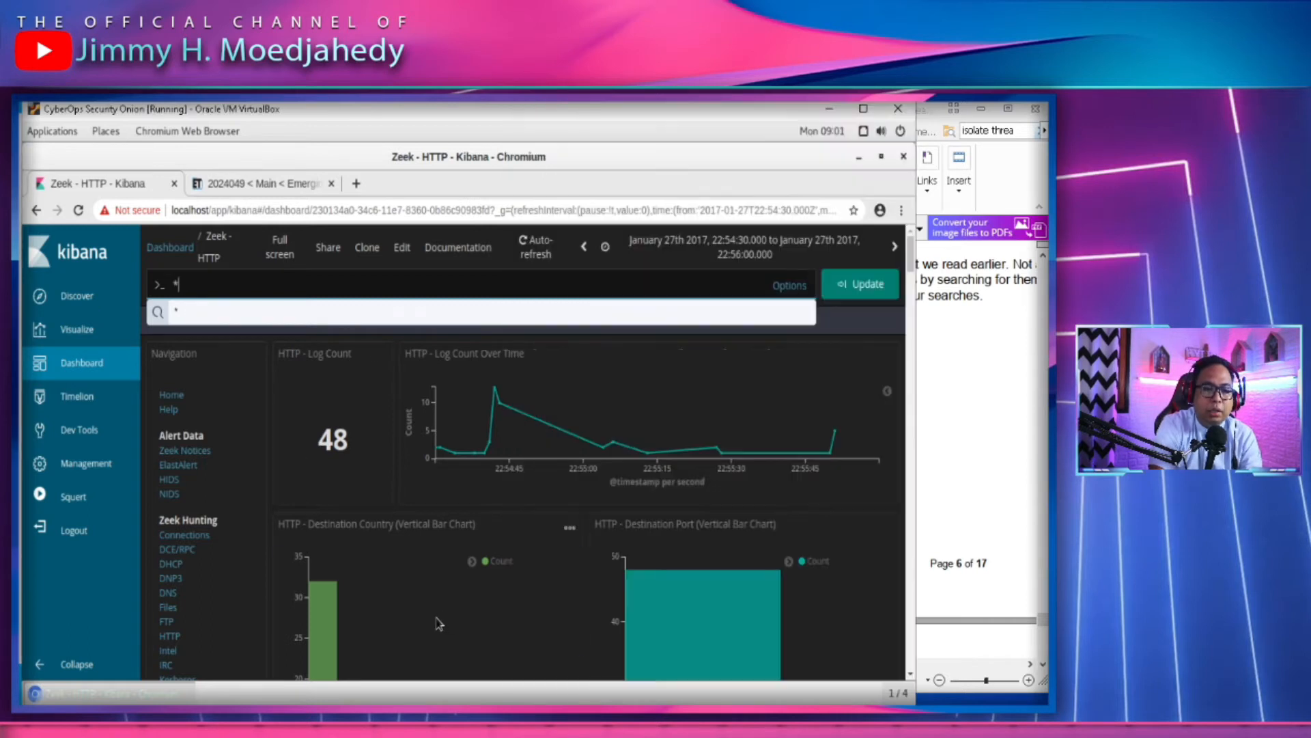
Go back to the HTTP - Sites table and view the sites on its second page
scroll(437, 623, "down", 10)
scroll(424, 624, "down", 10)
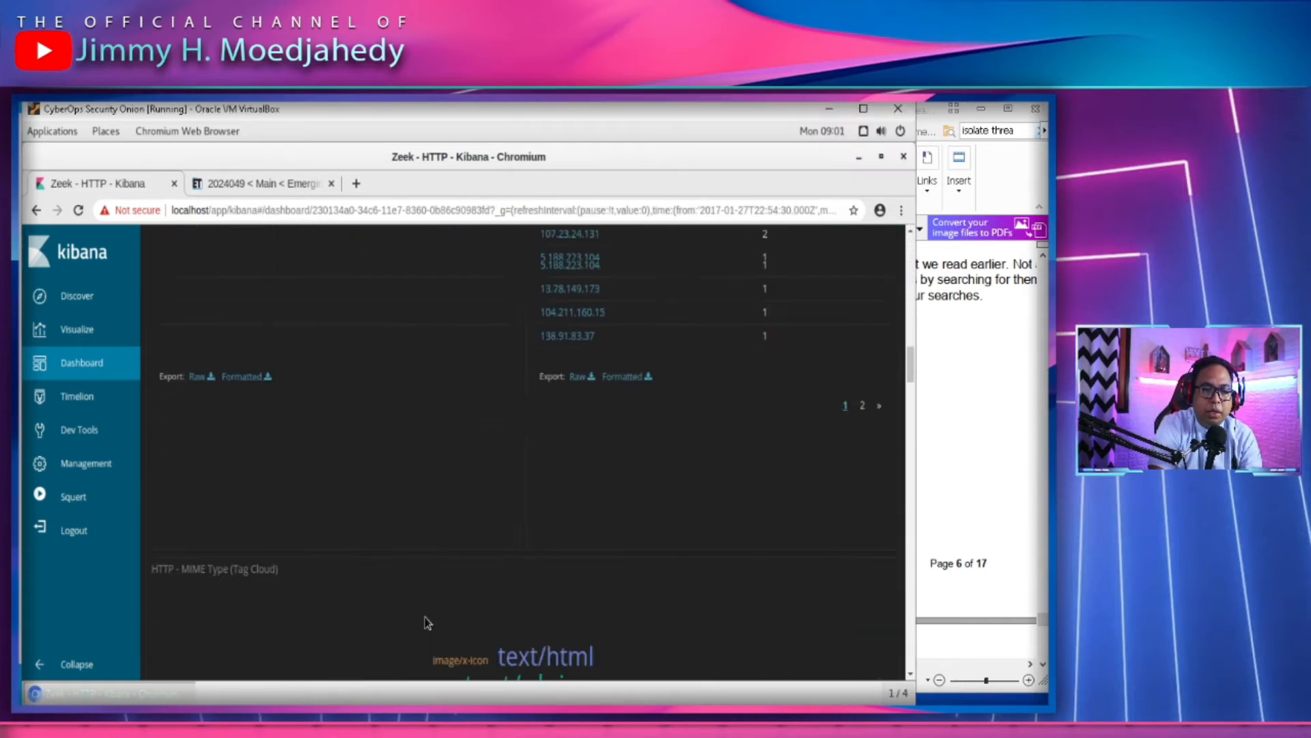
scroll(426, 616, "up", 3)
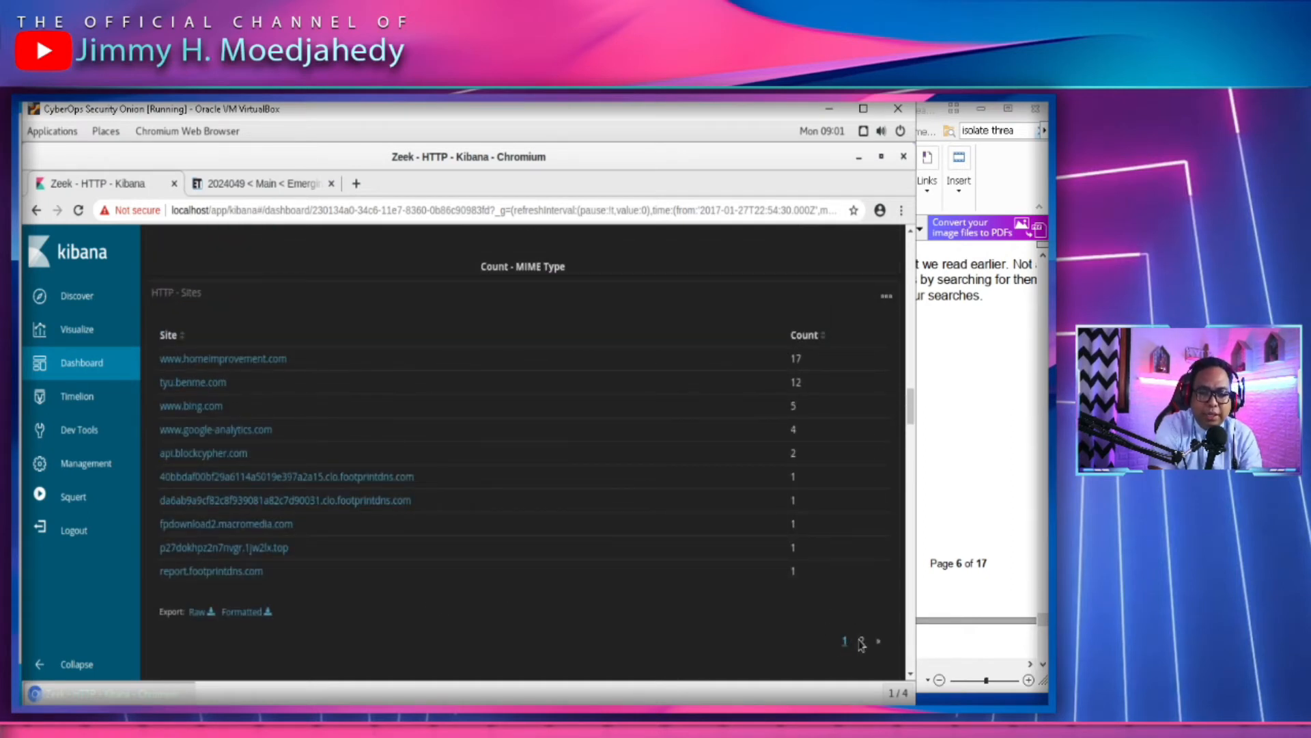
left_click(862, 643)
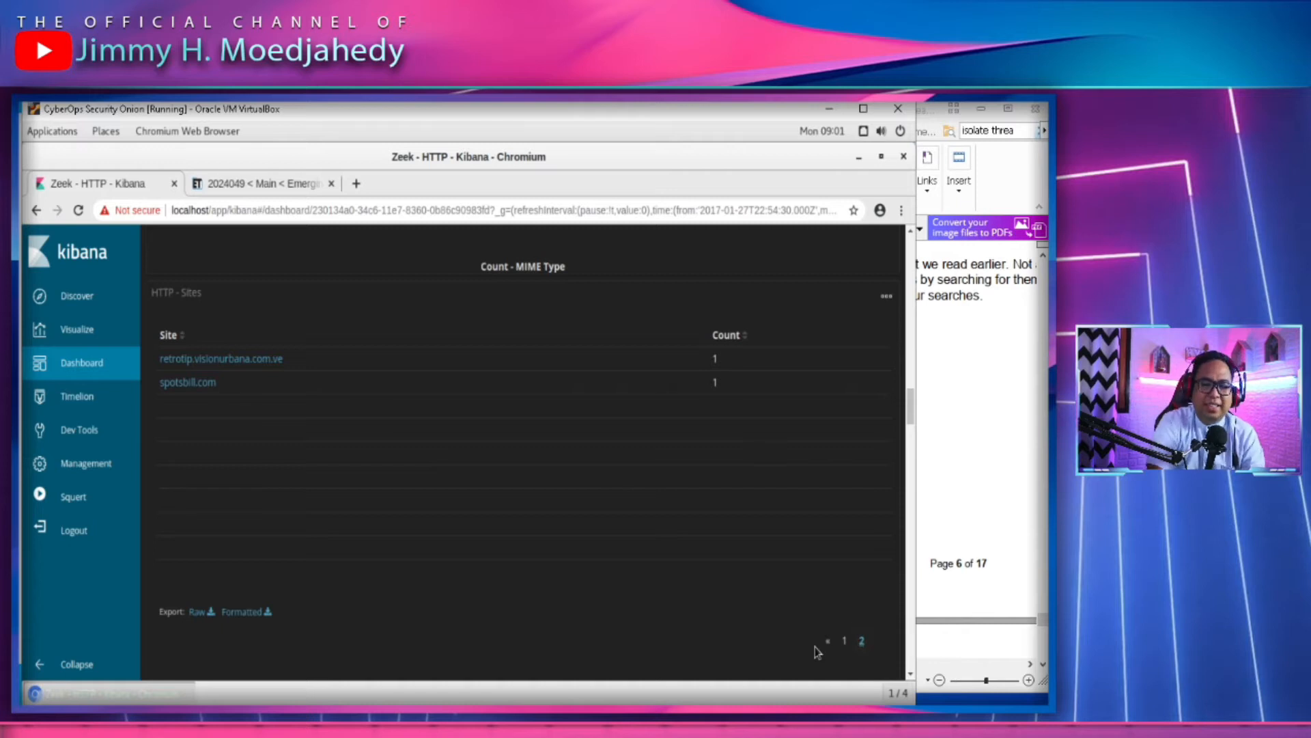
left_click(844, 643)
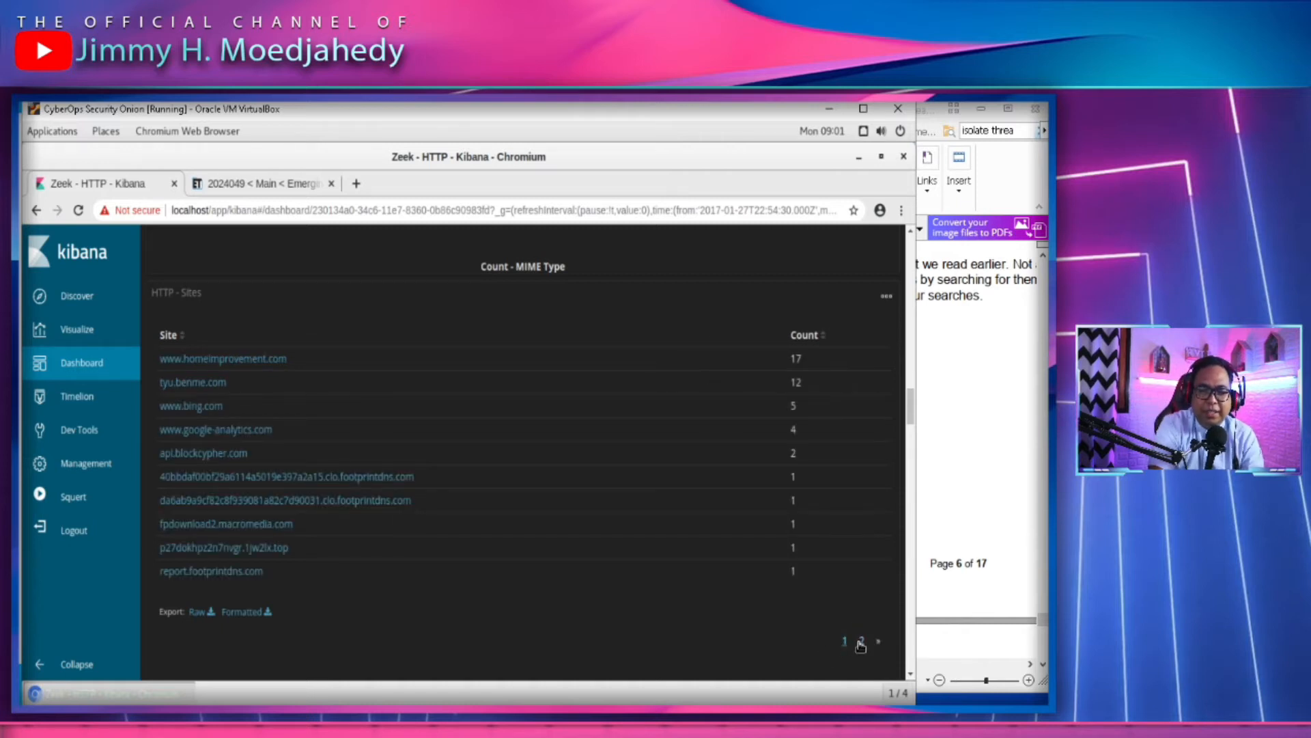
left_click(861, 644)
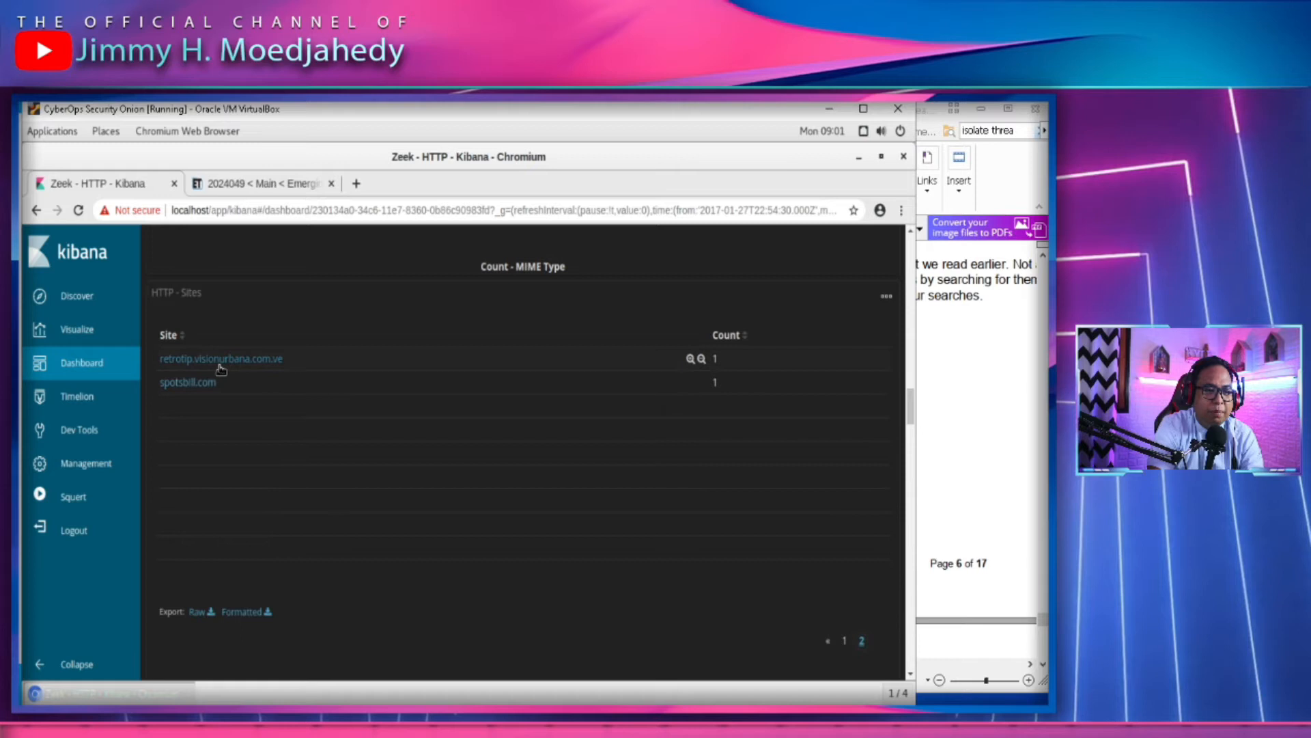
Compare the second-page sites with the guide's website list and its exploit campaign answers
left_click(973, 428)
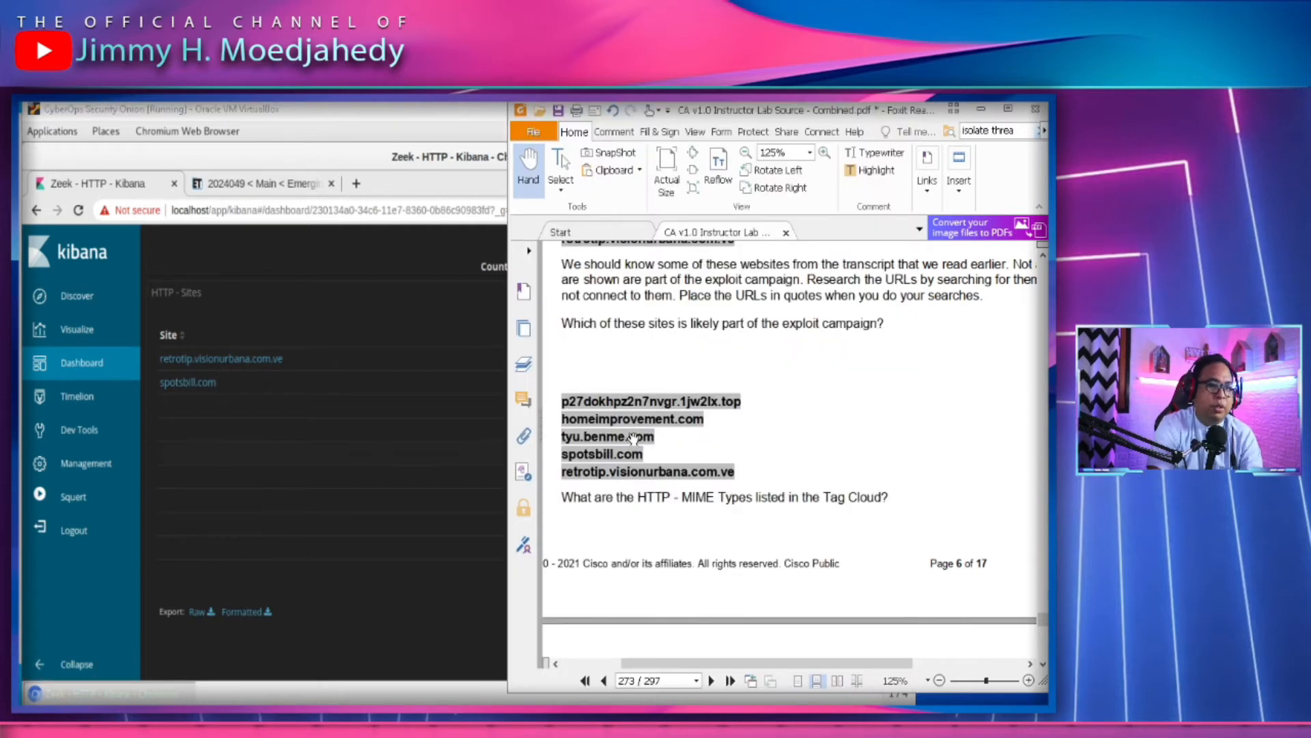
scroll(634, 437, "up", 5)
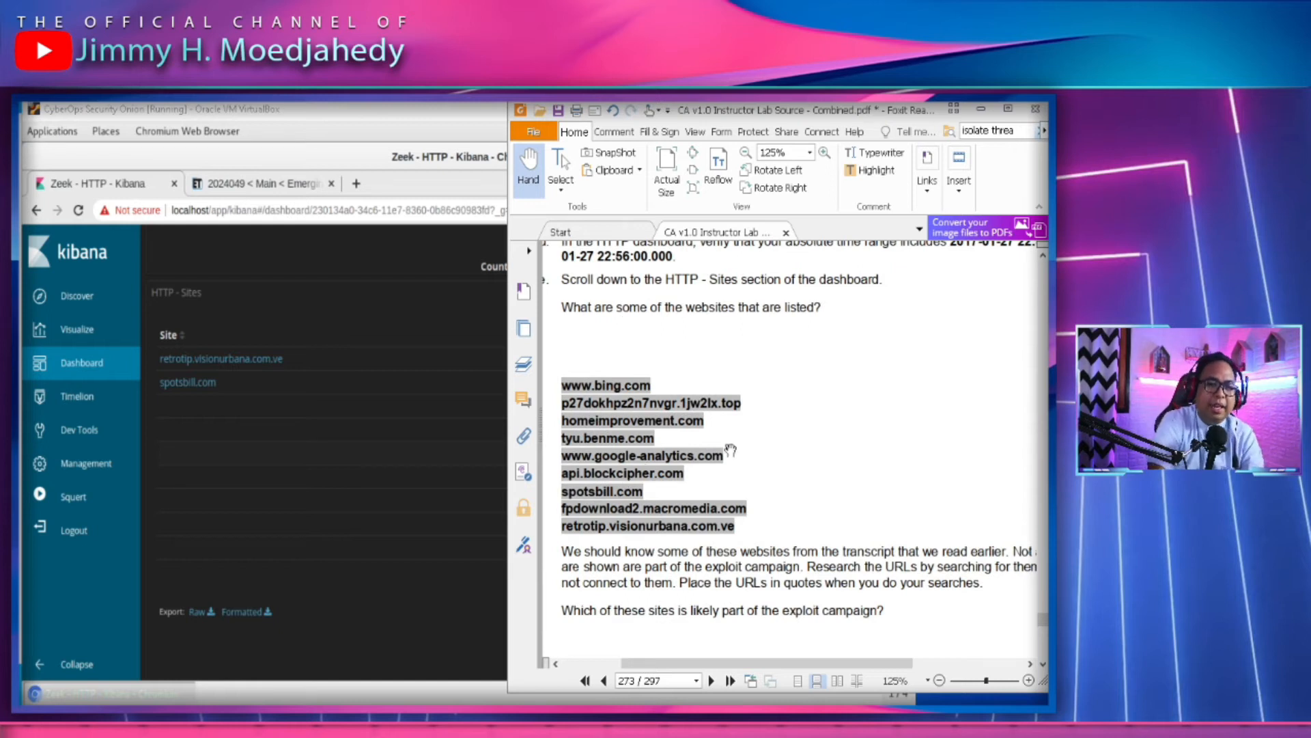
scroll(730, 450, "down", 6)
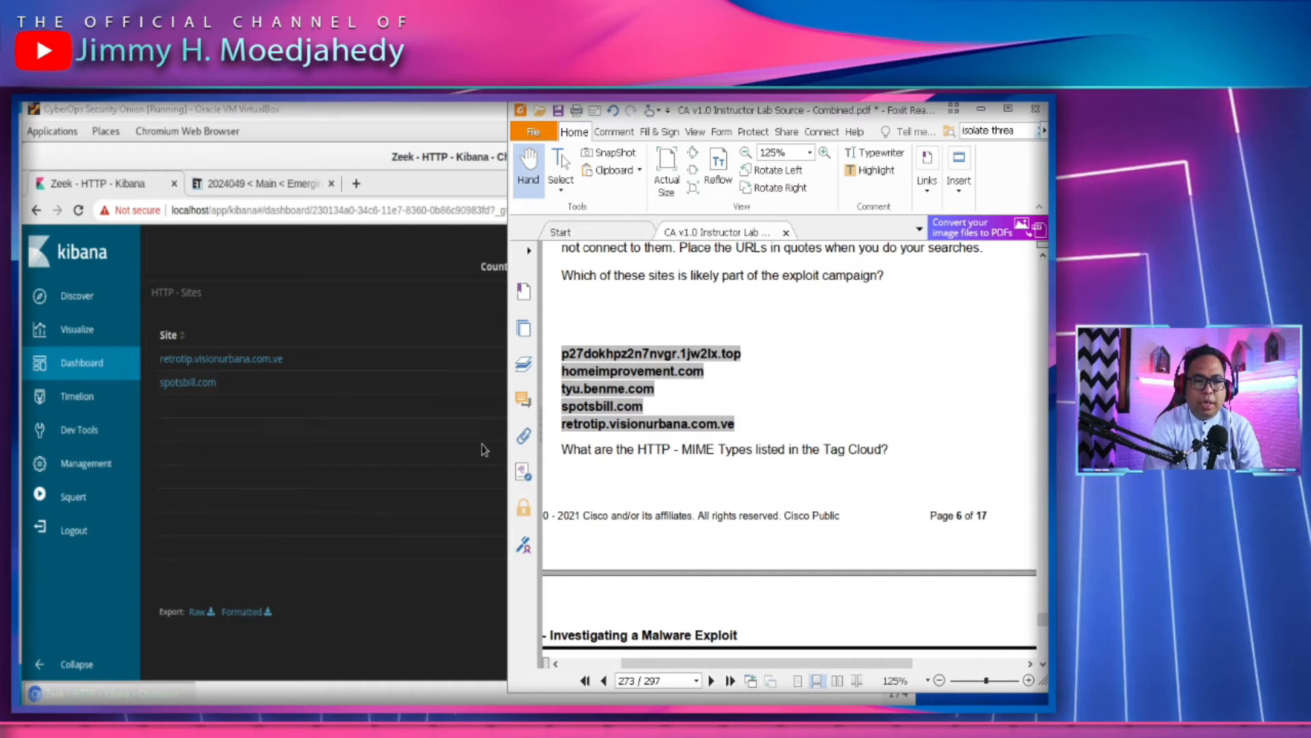
left_click(473, 486)
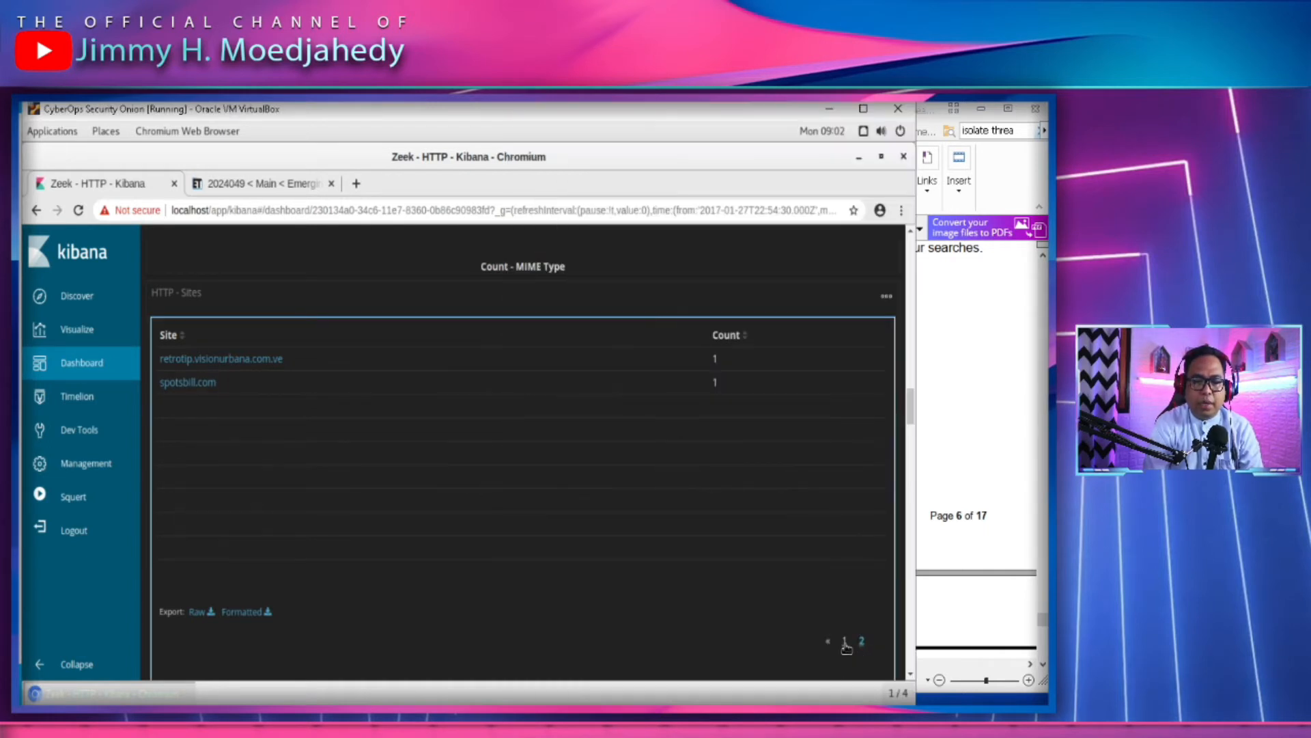
Find the HTTP - MIME Type tag cloud in the dashboard and compare its types with the guide's answer
left_click(971, 474)
scroll(789, 492, "down", 3)
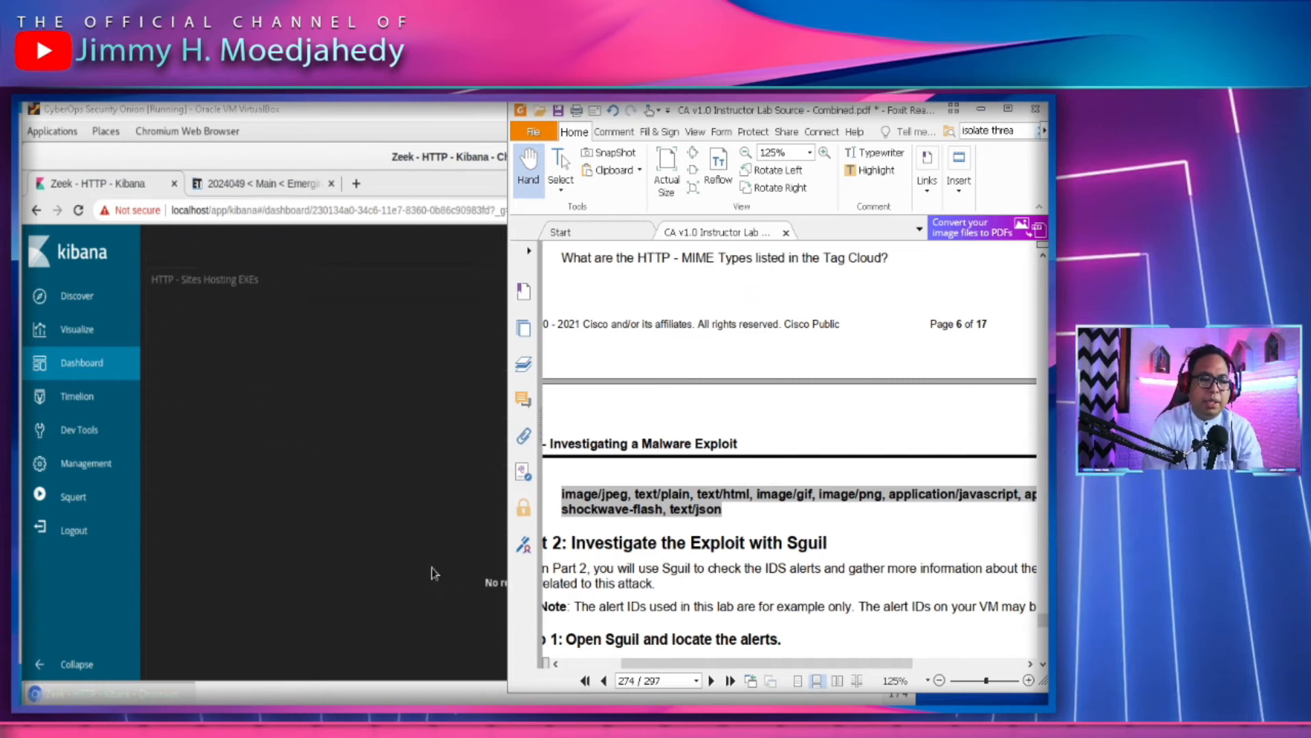
left_click(431, 568)
scroll(433, 562, "down", 4)
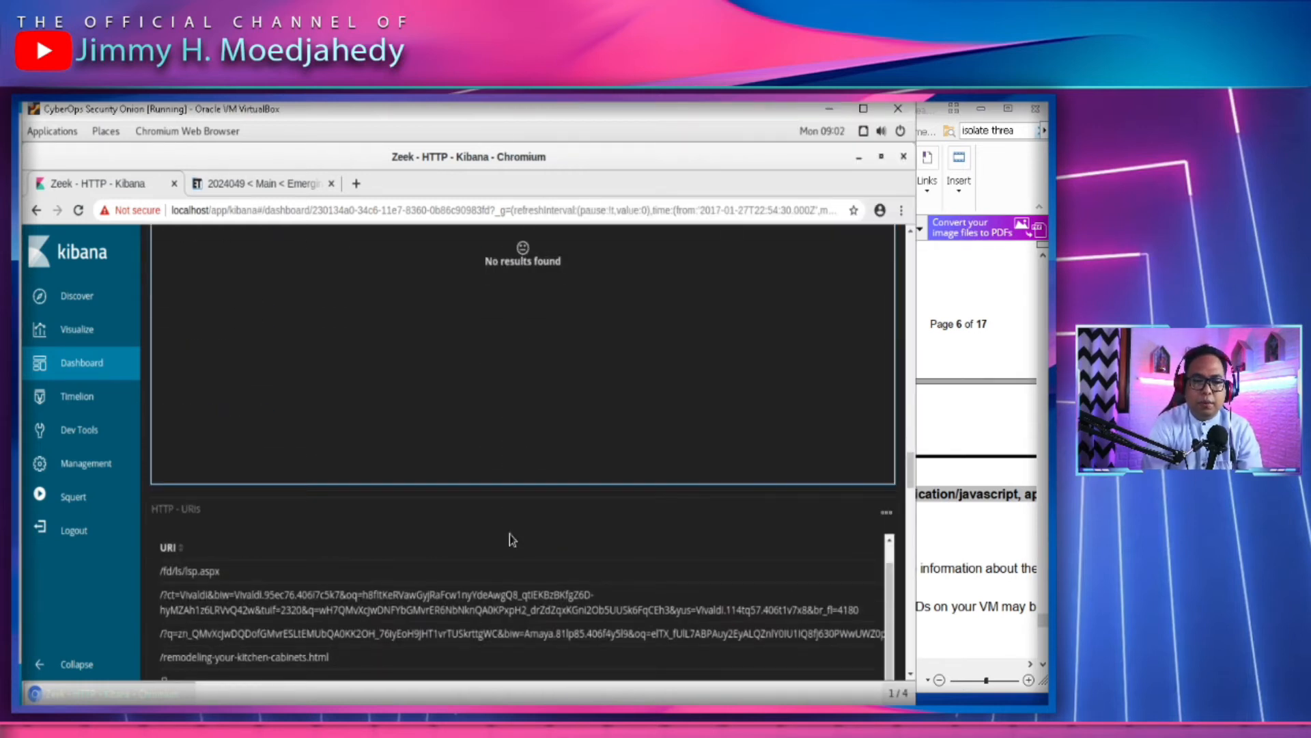
scroll(524, 503, "up", 5)
scroll(522, 502, "up", 3)
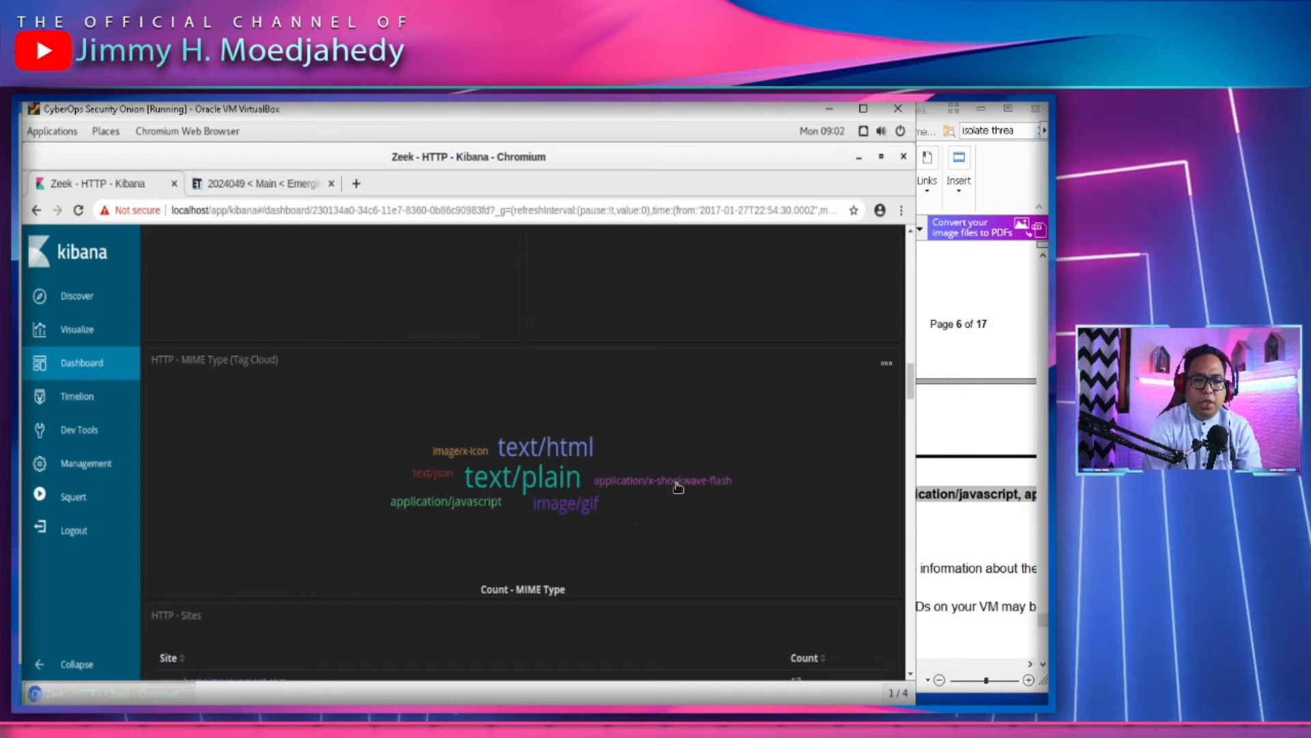
left_click(944, 529)
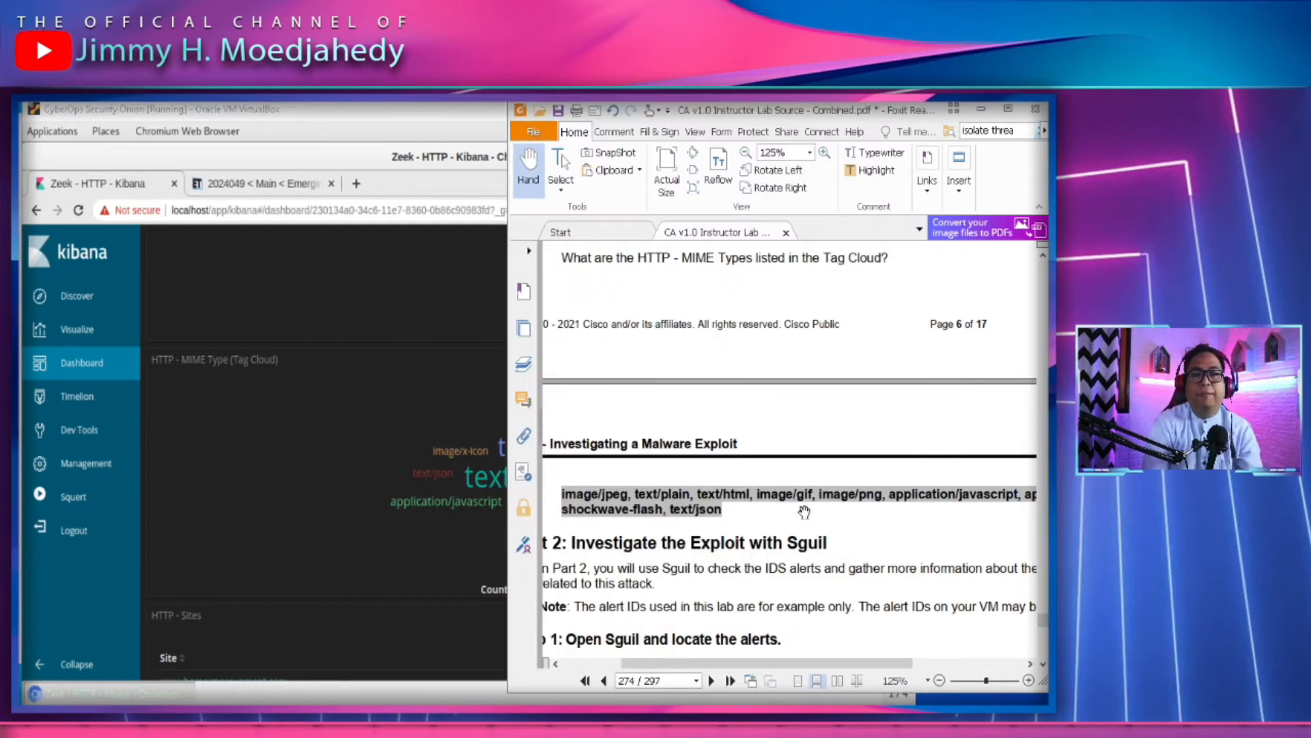
left_click(284, 531)
scroll(488, 541, "down", 5)
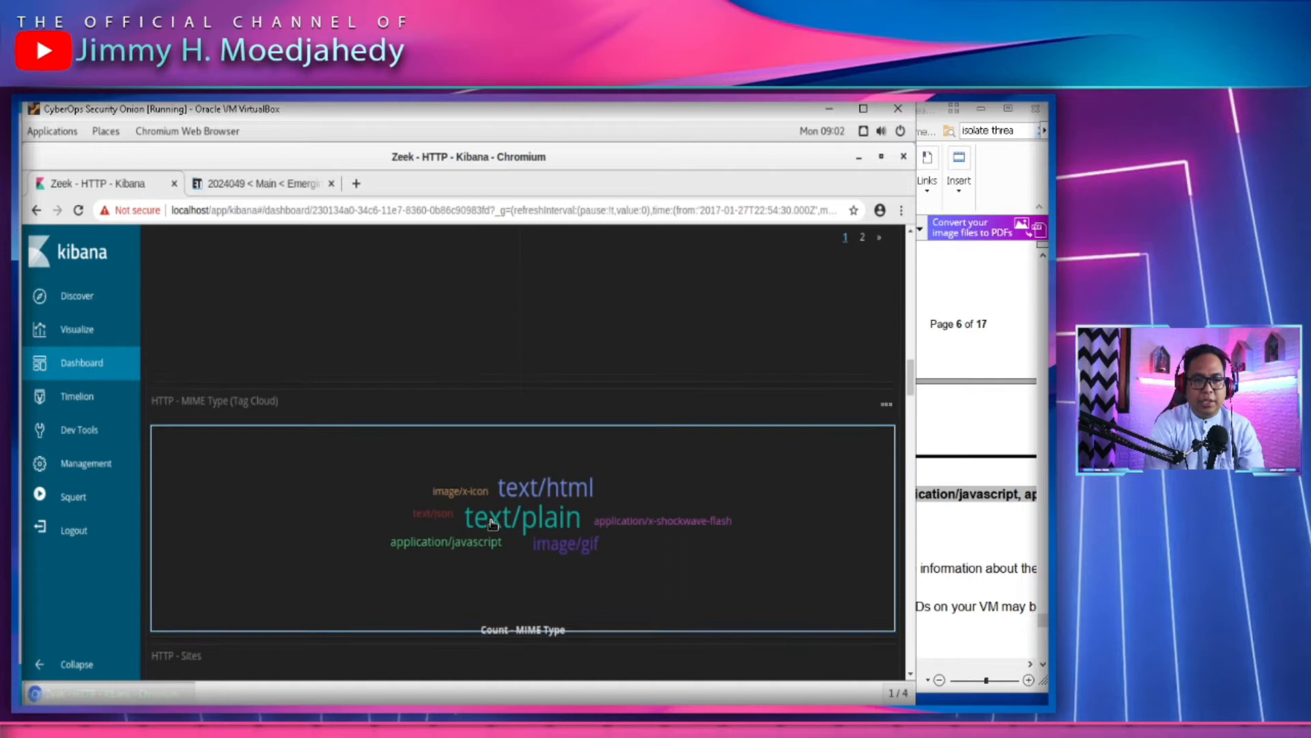
scroll(485, 539, "down", 6)
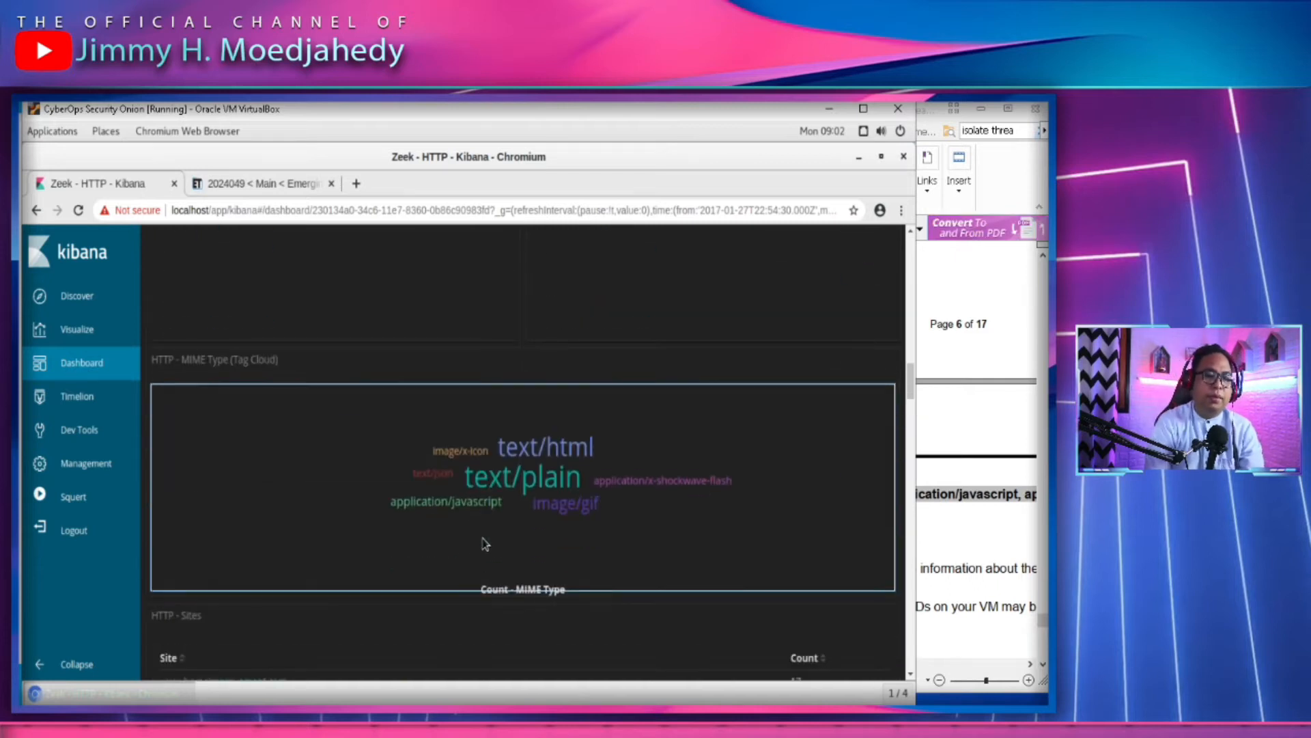
Read the guide's Part 2 instructions on opening Sguil, locating the January 27th 2017 alerts and investigating them
left_click(954, 548)
scroll(839, 550, "down", 3)
scroll(882, 476, "down", 1)
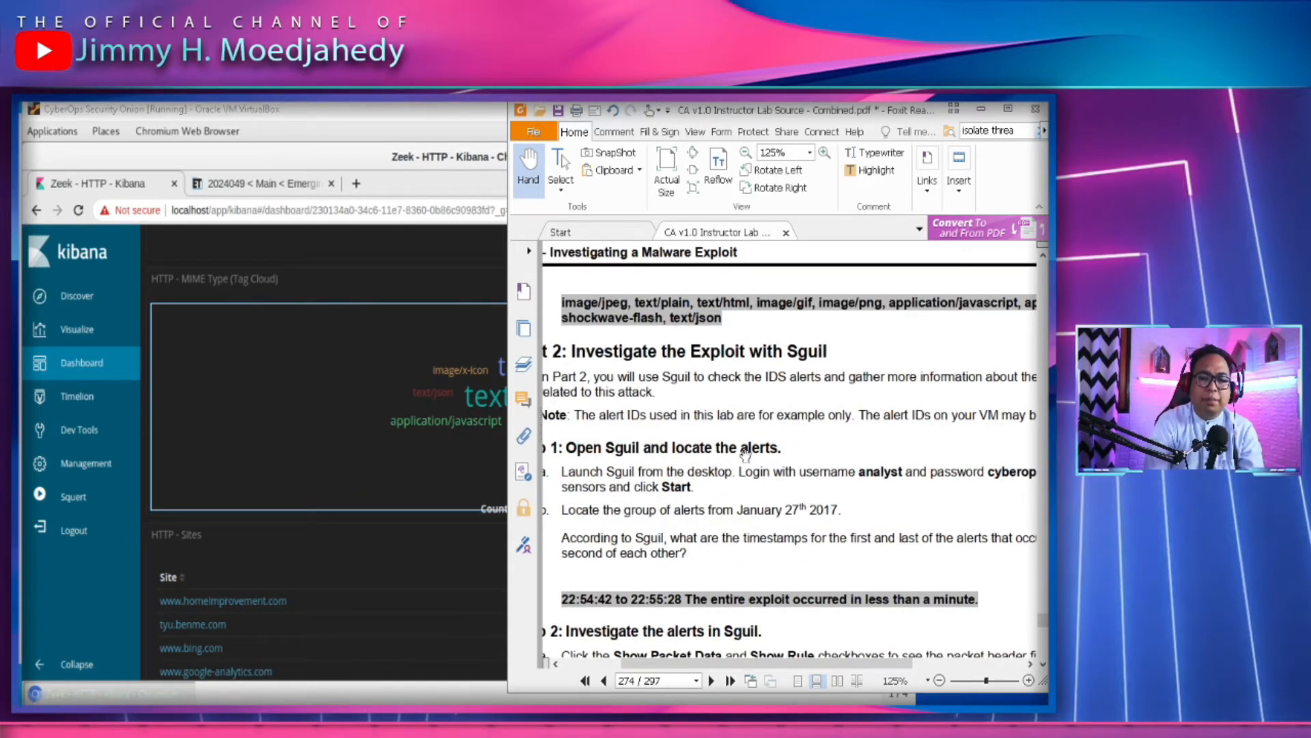
left_click_drag(643, 404, 733, 400)
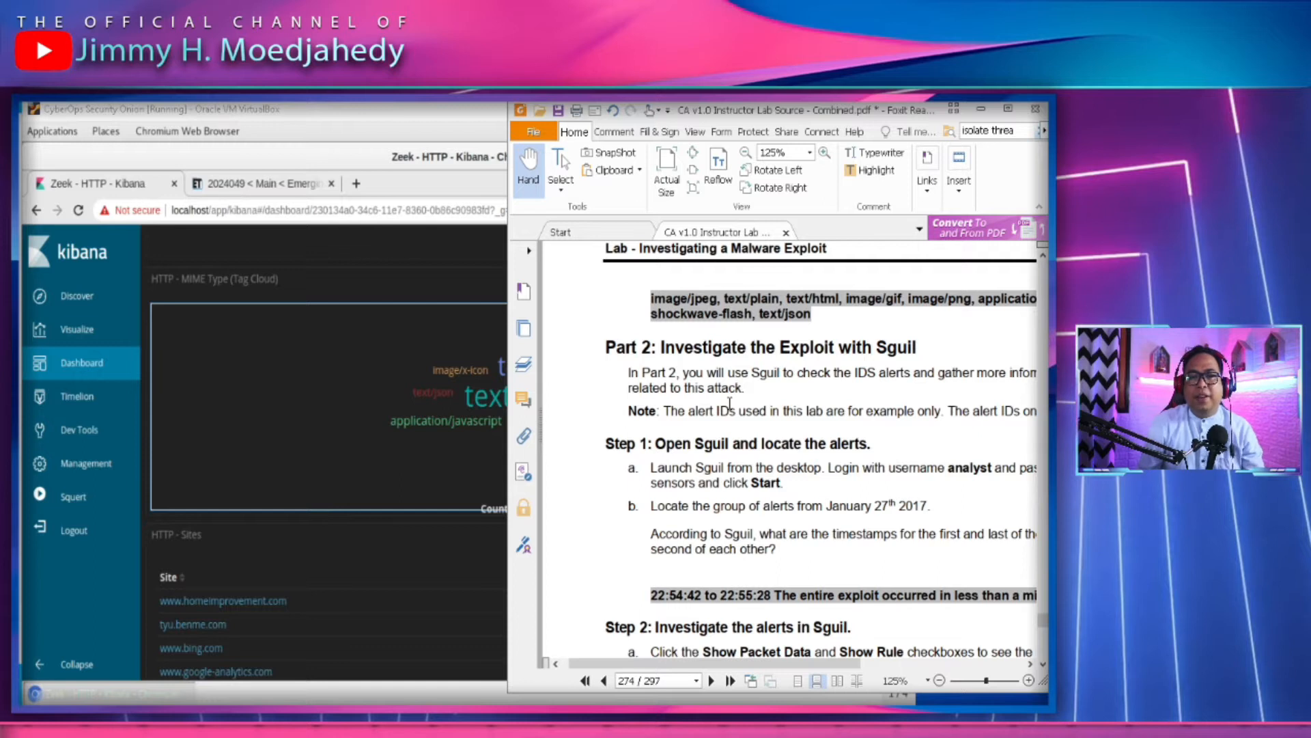
scroll(793, 553, "down", 3)
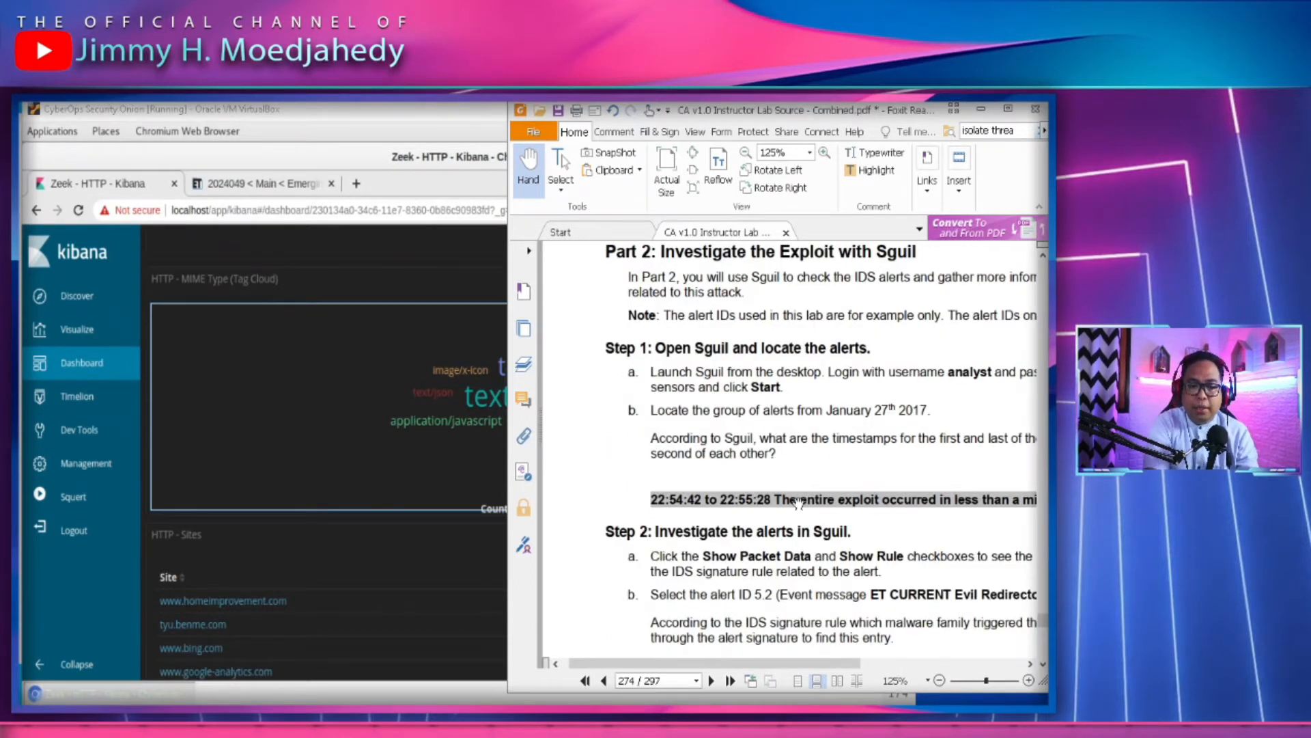
scroll(800, 493, "down", 2)
left_click_drag(830, 516, 741, 493)
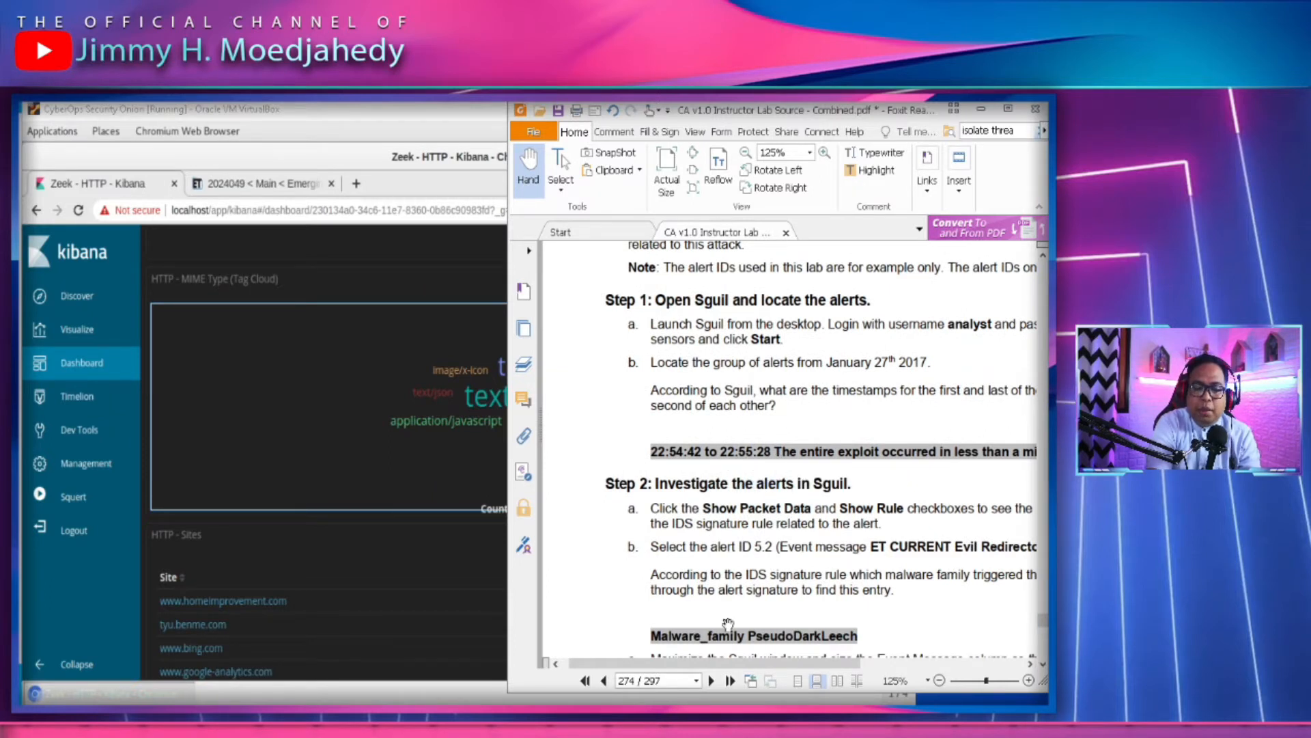
left_click_drag(712, 663, 749, 669)
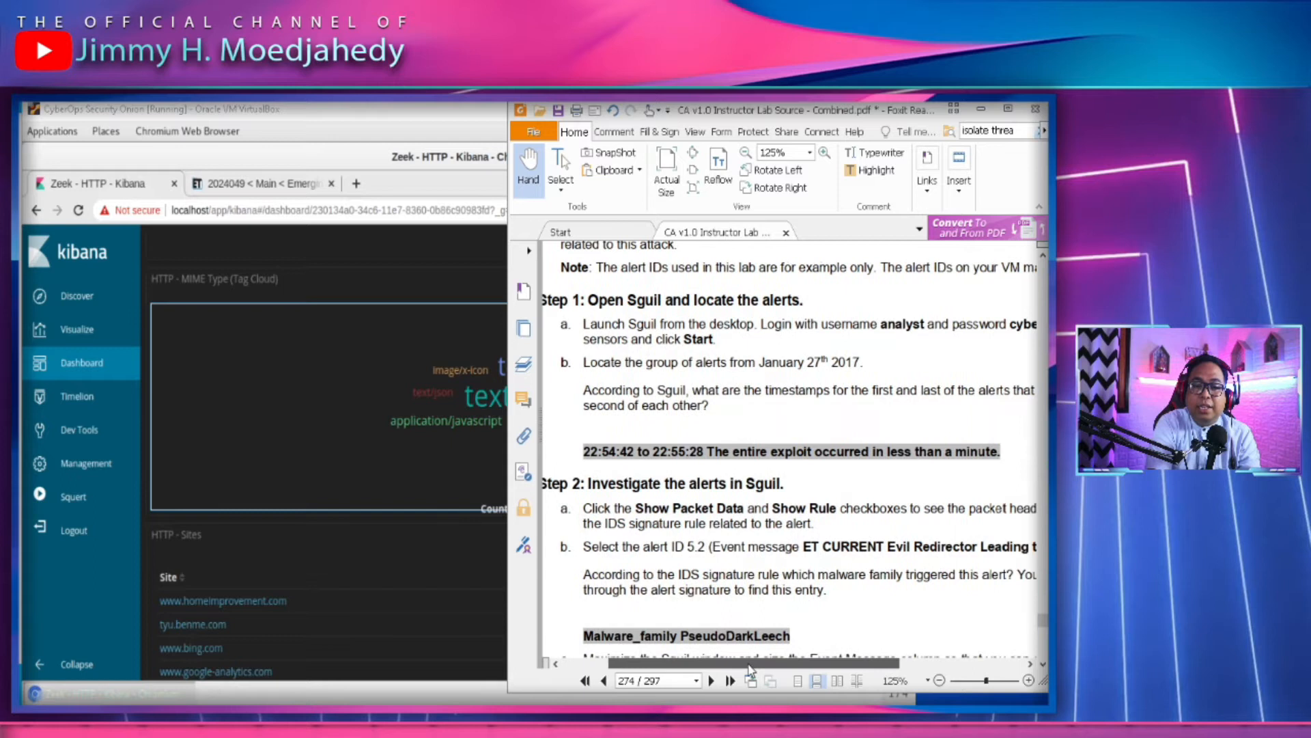
Close the Chromium window showing Kibana and launch Sguil from the Security Onion desktop
left_click(462, 328)
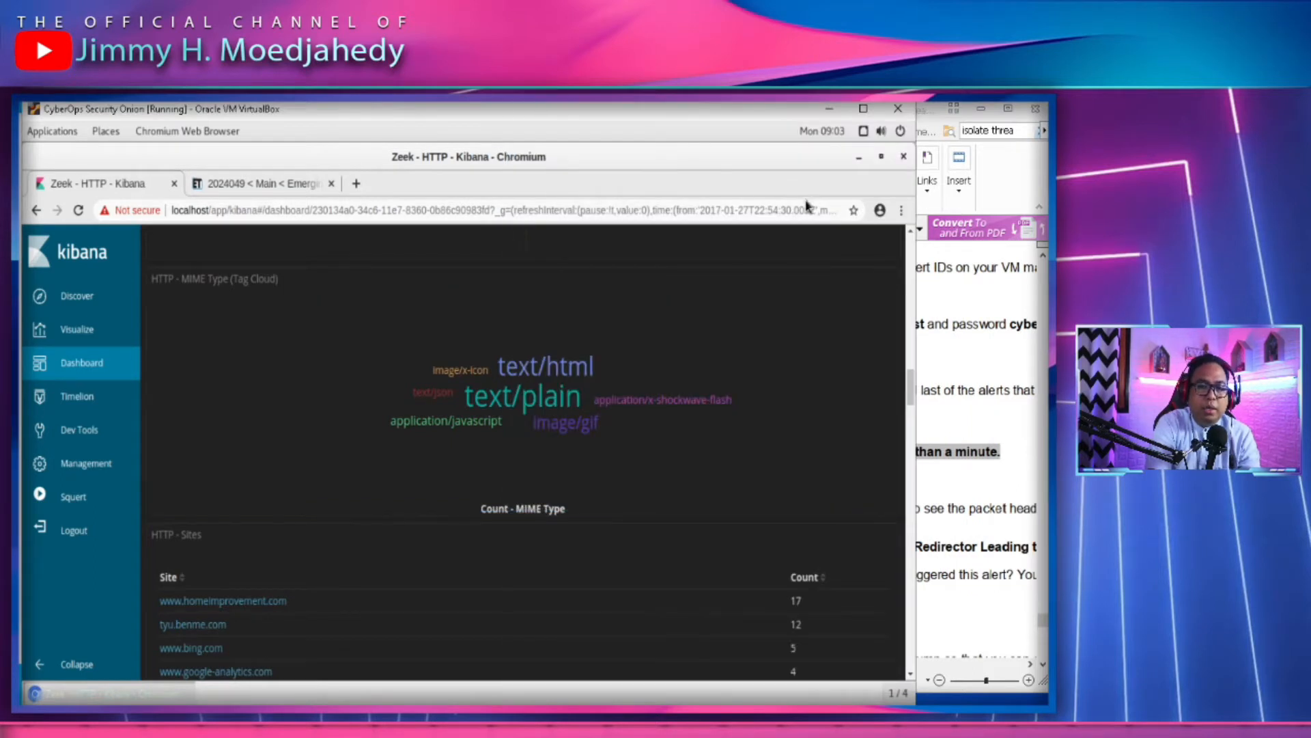
left_click(901, 159)
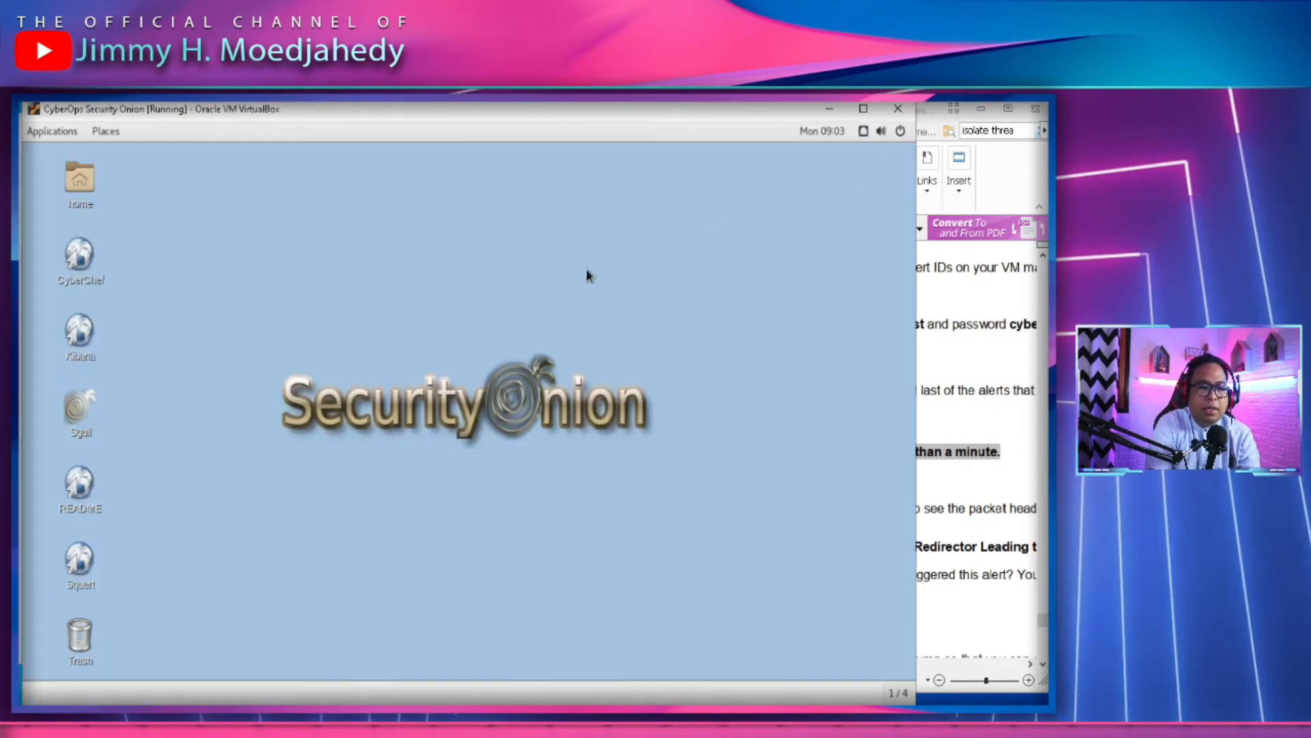
double_click(79, 408)
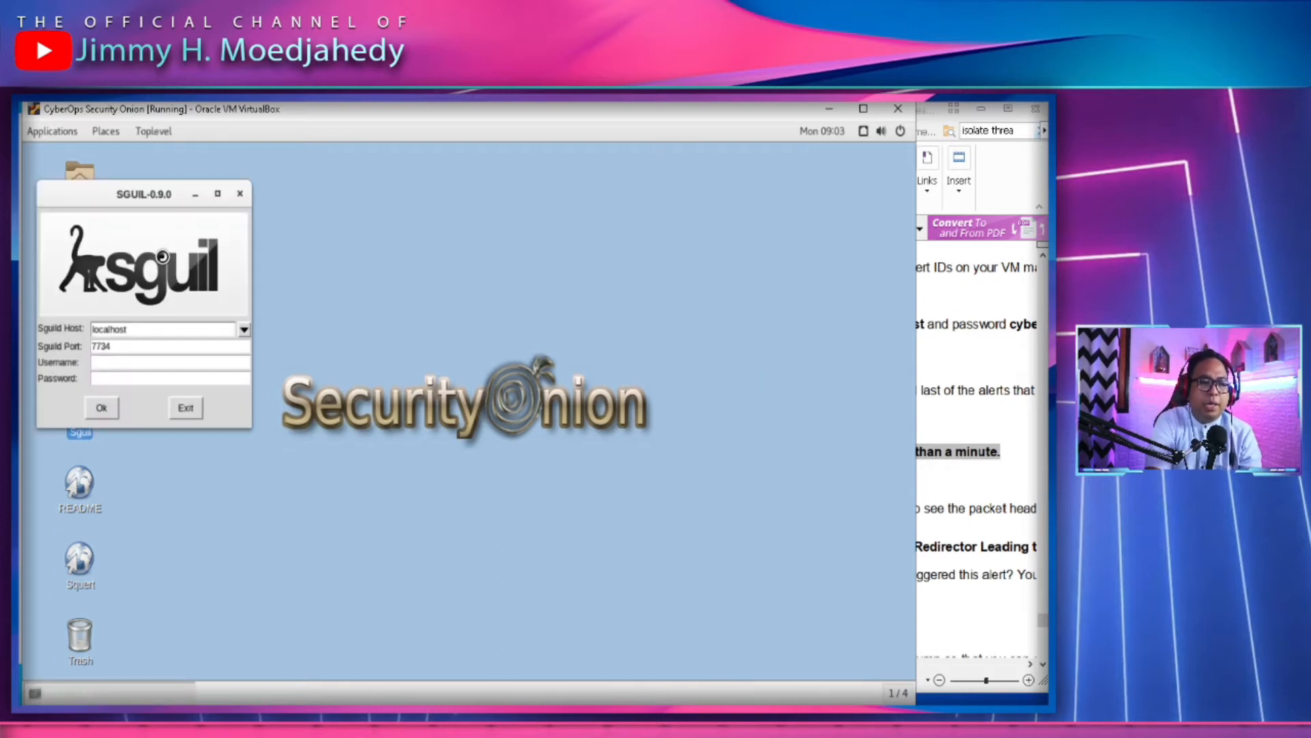
Log in to Sguil on localhost with the username analyst and the account password
left_click_drag(123, 196, 177, 194)
left_click(199, 362)
key("Tab")
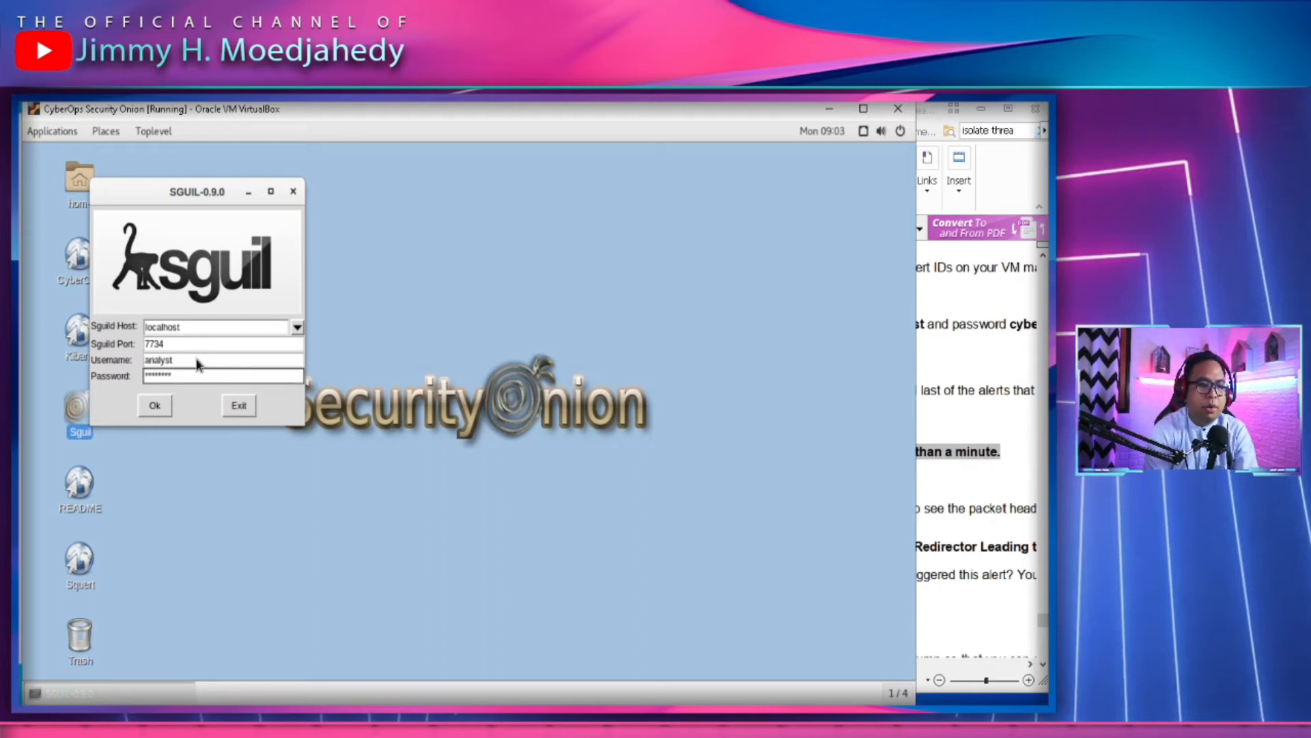
key("Return")
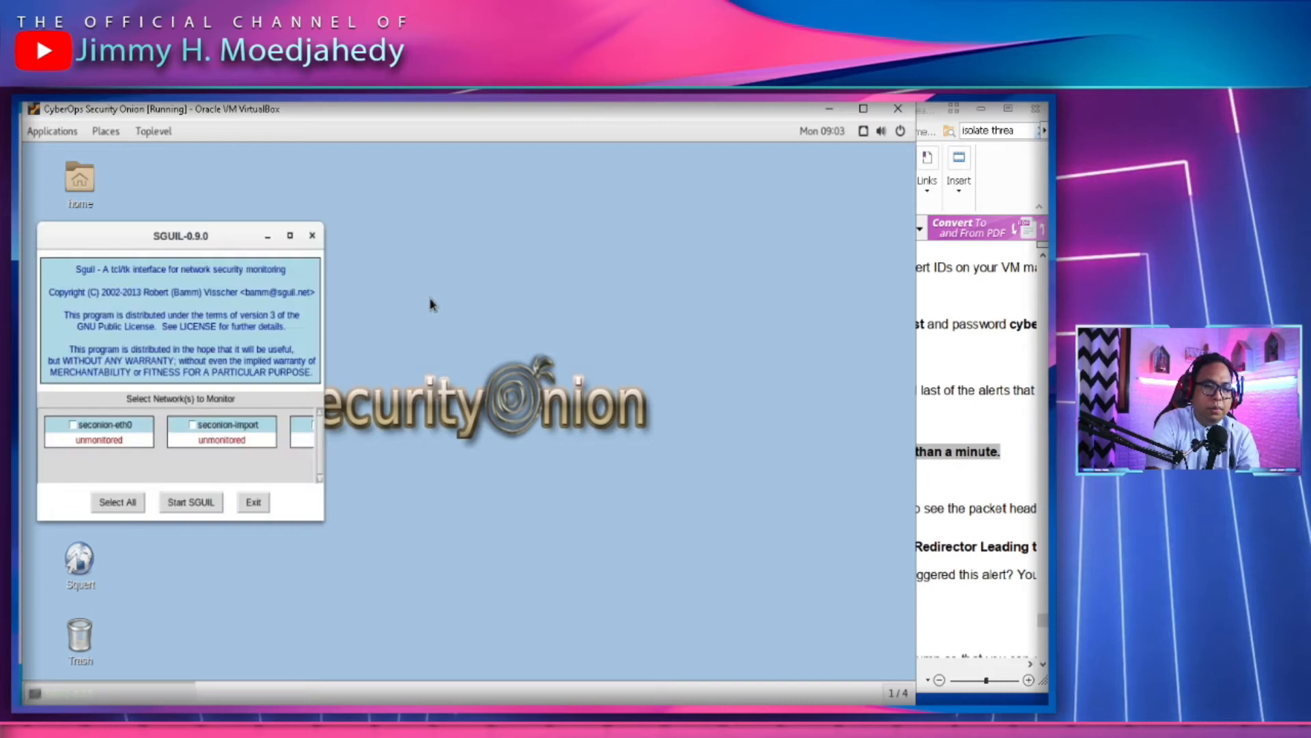
Move the Sguil network selection window clear and check the guide's instructions for starting Sguil and investigating its alerts
left_click_drag(211, 235, 324, 228)
left_click(959, 408)
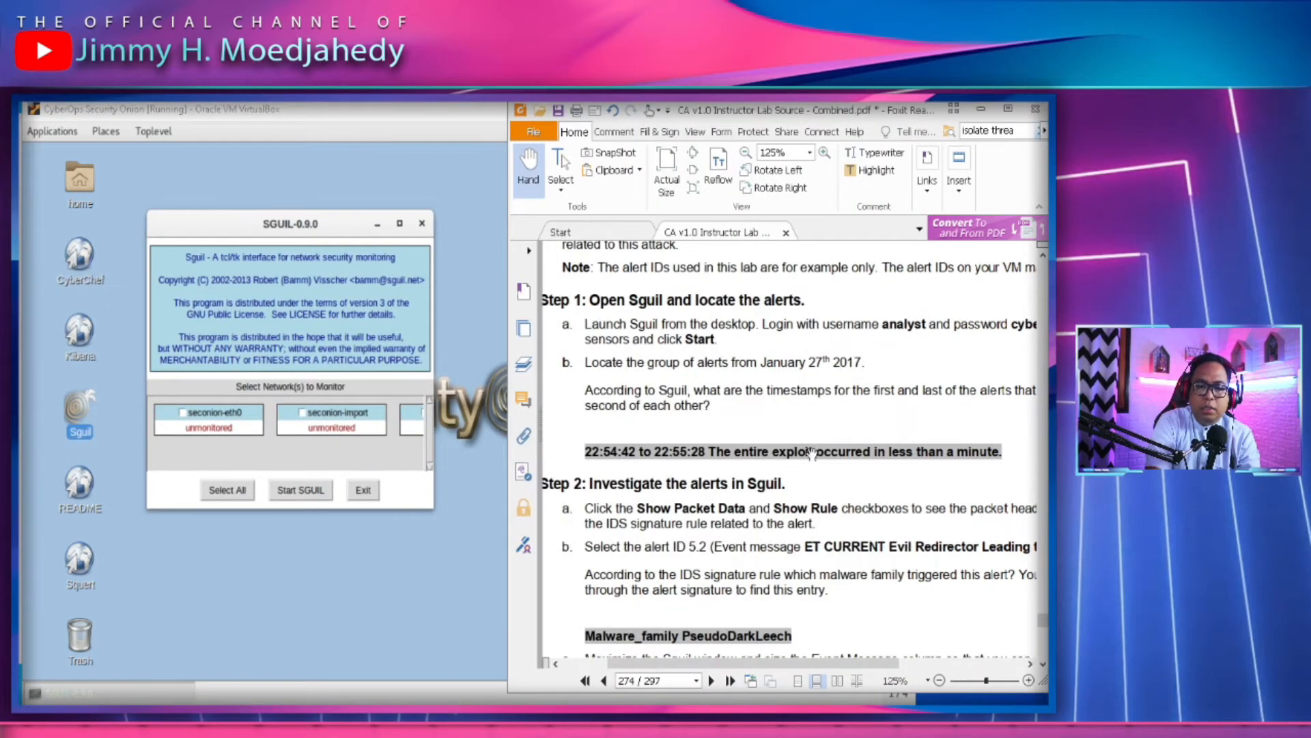
scroll(788, 562, "down", 3)
left_click_drag(888, 434, 840, 435)
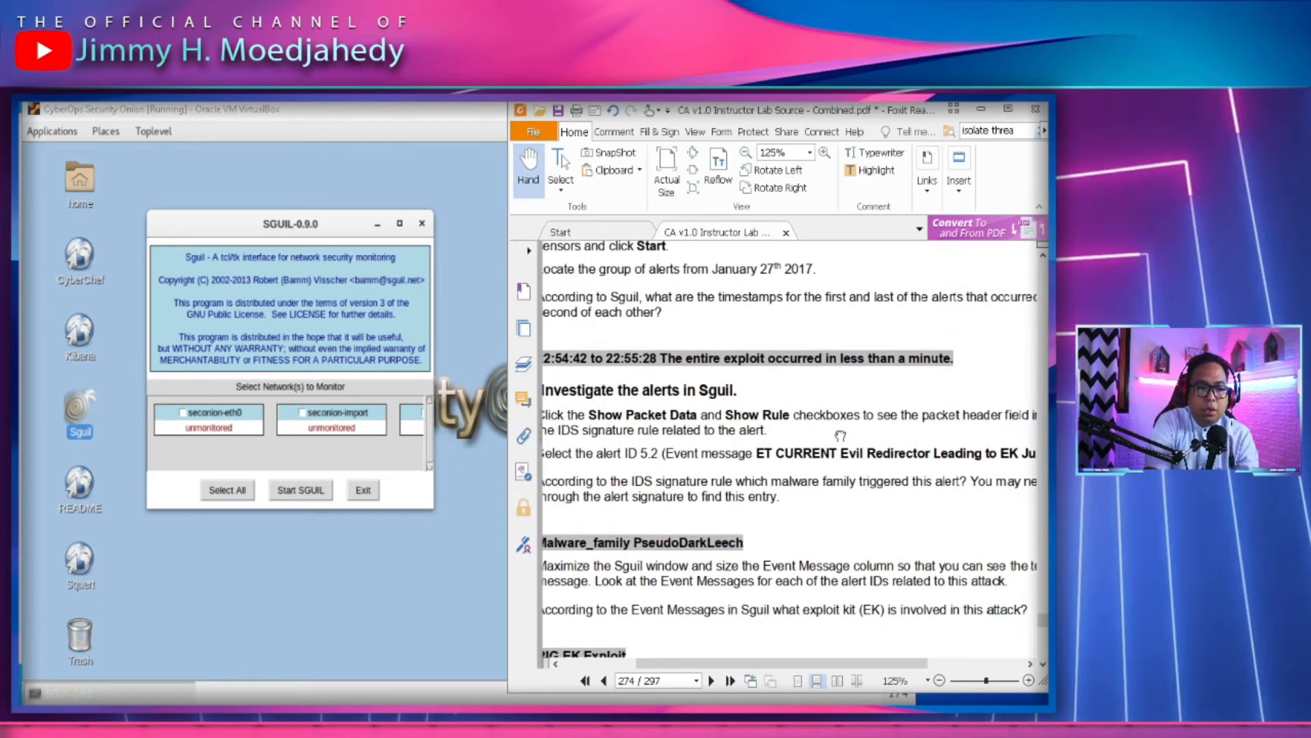
Select all networks for monitoring and start Sguil
left_click_drag(840, 435, 848, 435)
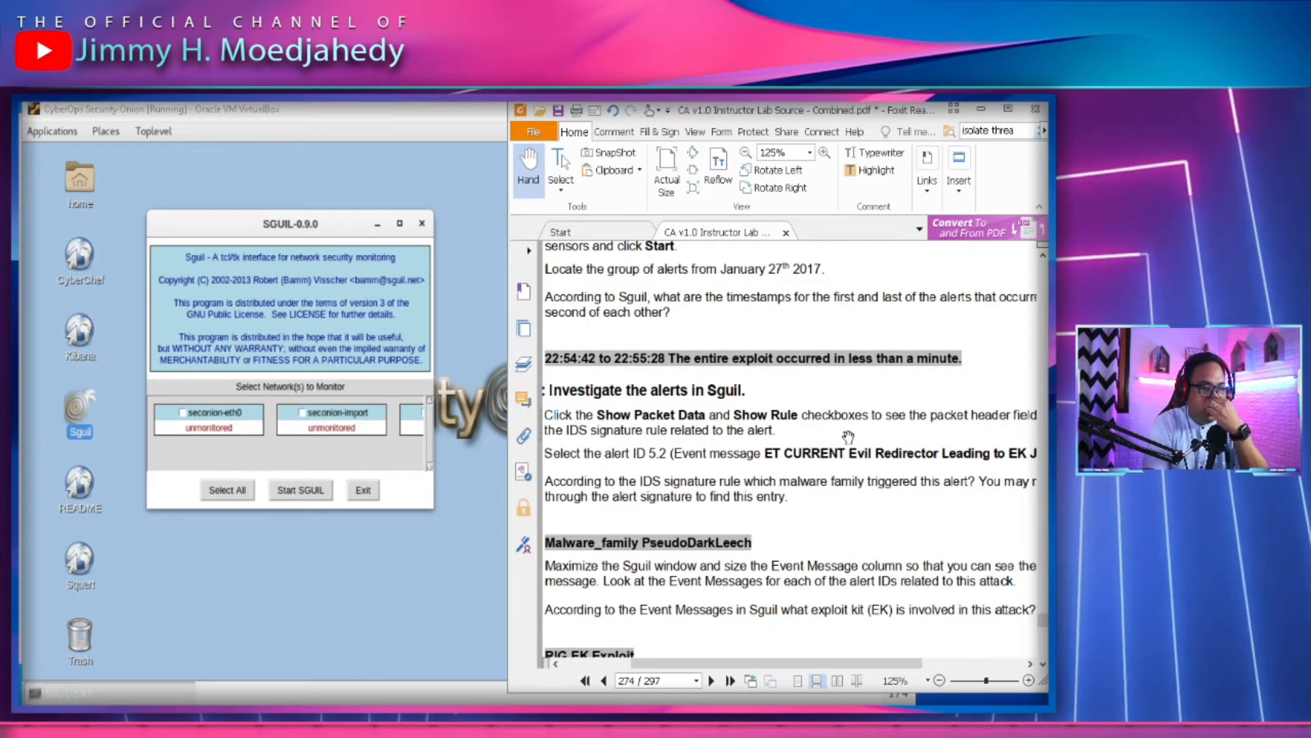
left_click(226, 489)
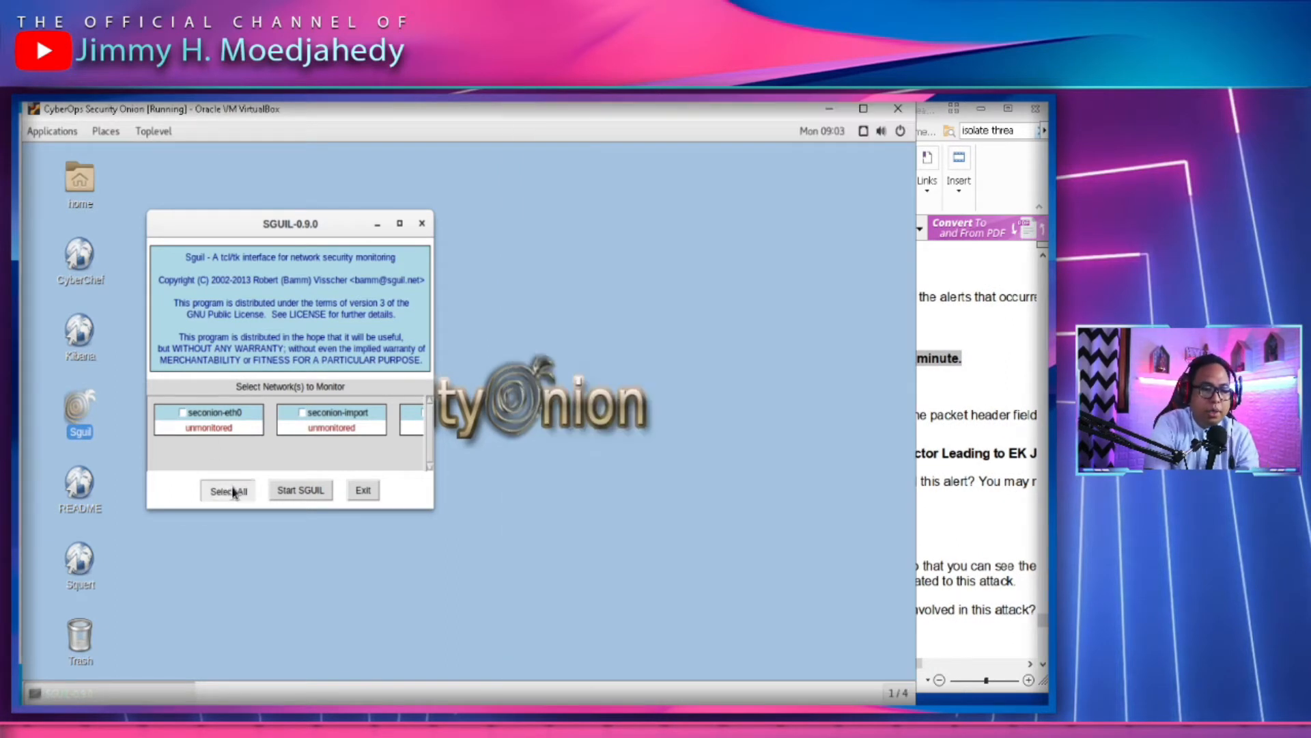
left_click(292, 491)
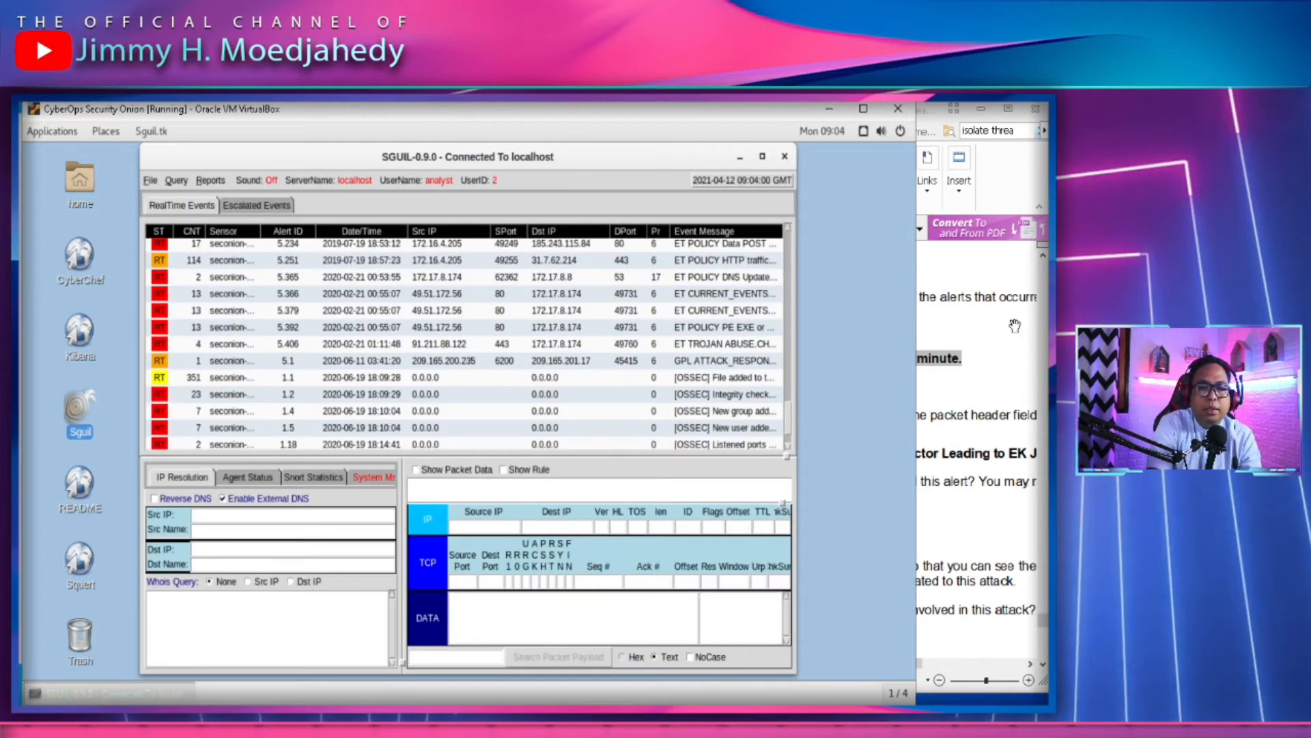
Maximize the Sguil window and check the guide's Step 2 instructions for which alert ID to select
left_click(994, 387)
scroll(800, 478, "down", 1)
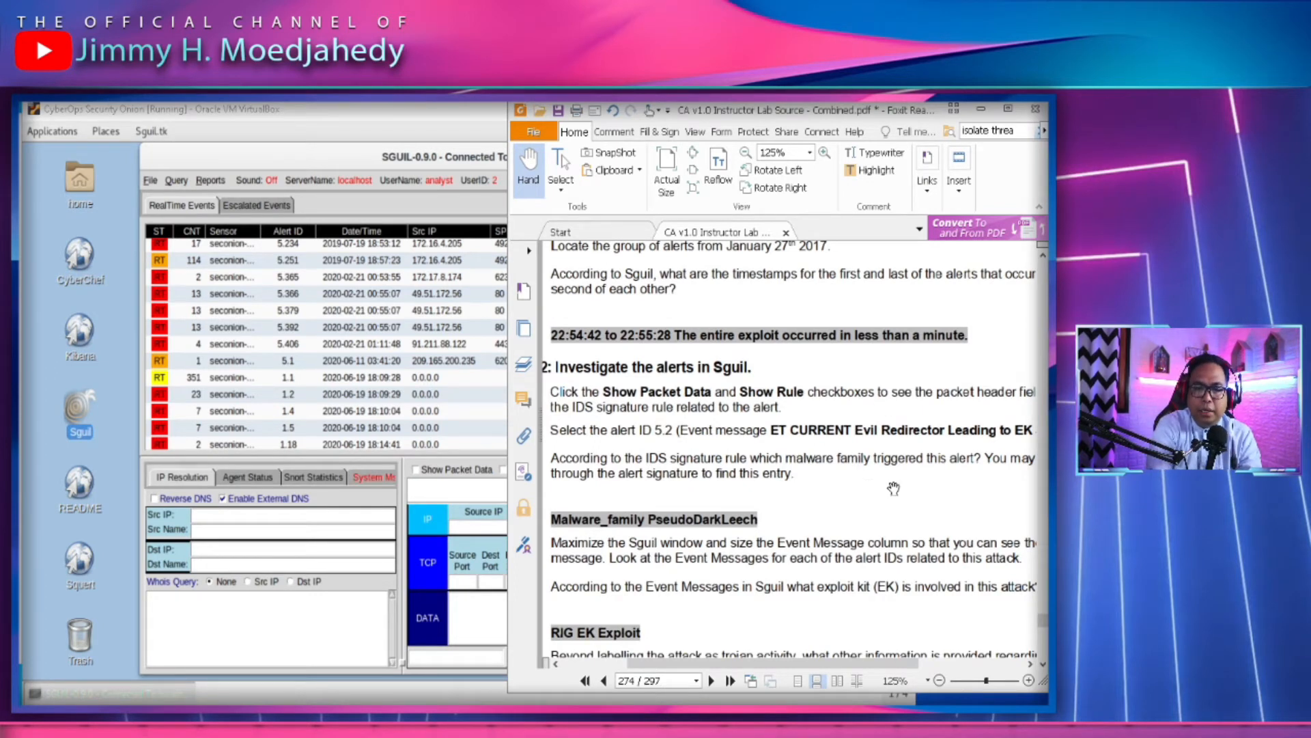
left_click_drag(810, 470, 797, 472)
double_click(306, 160)
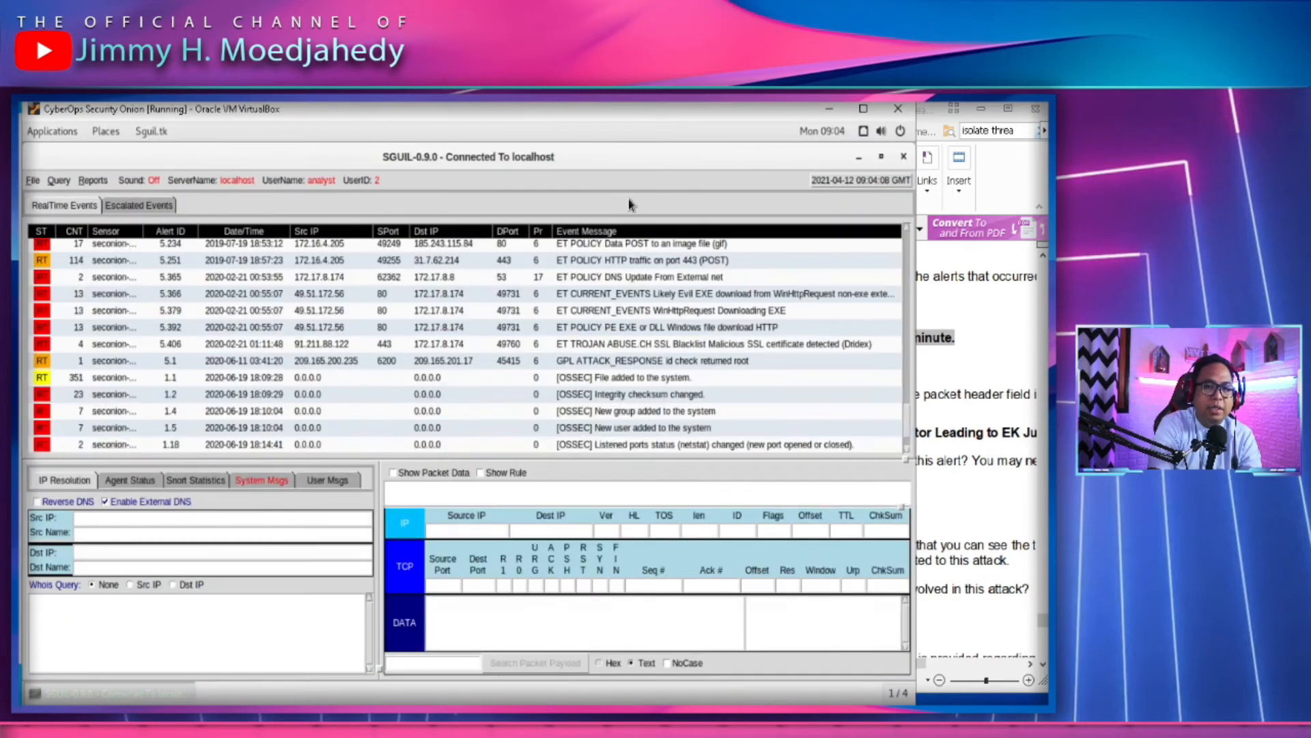
left_click(1014, 380)
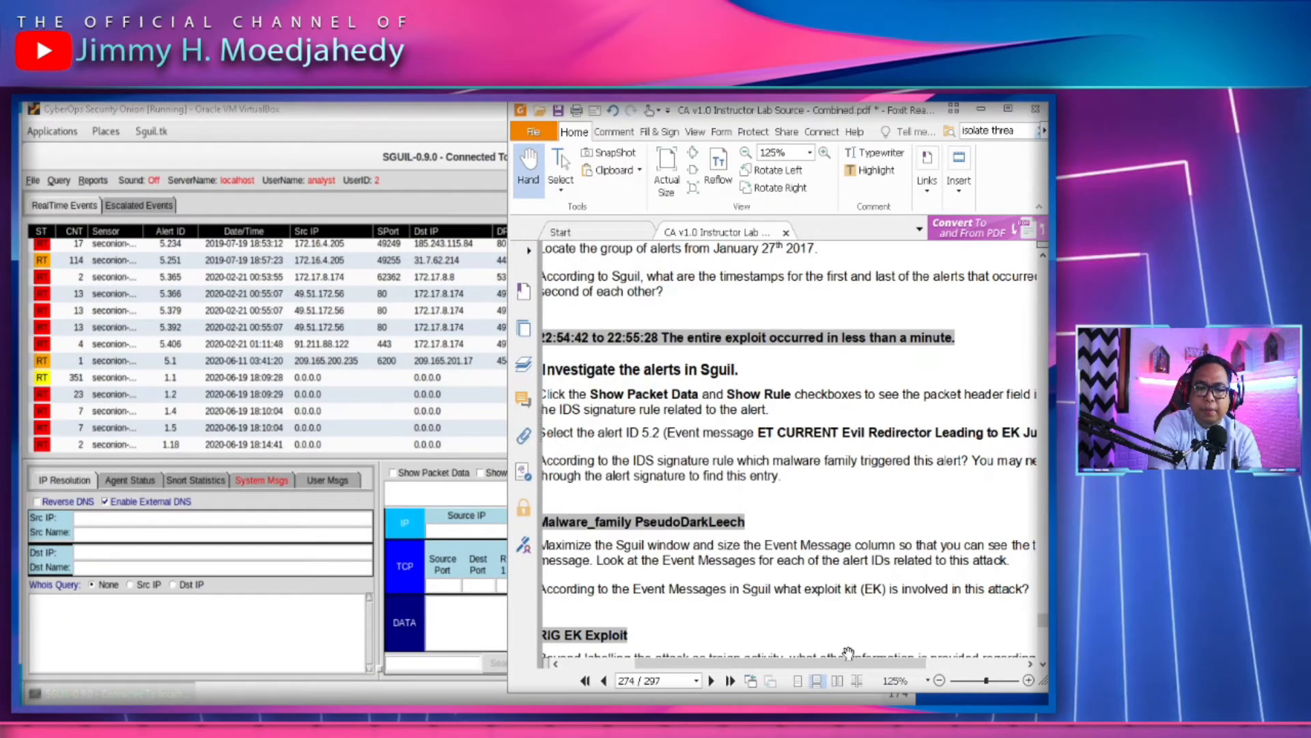
left_click_drag(838, 662, 788, 668)
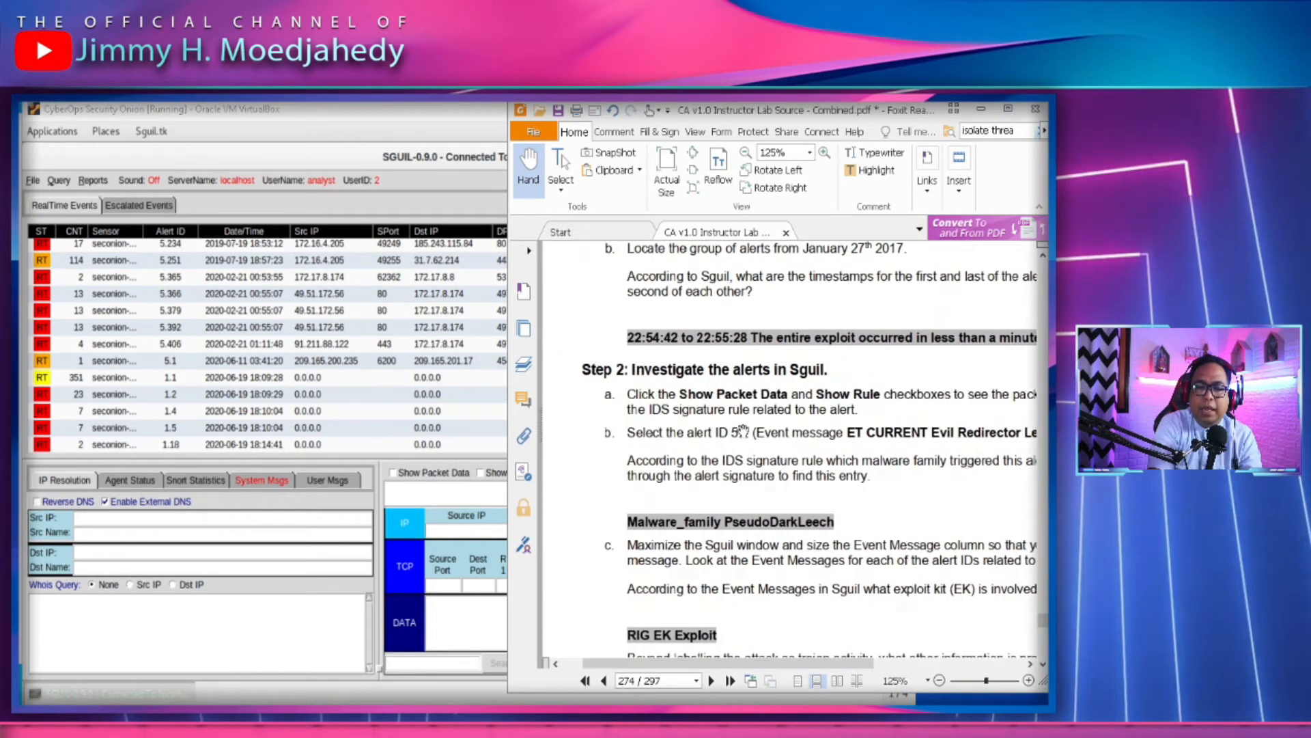
Sort the real-time events by Alert ID in both directions and look through the list for alert 5.2
left_click(199, 328)
scroll(175, 341, "up", 8)
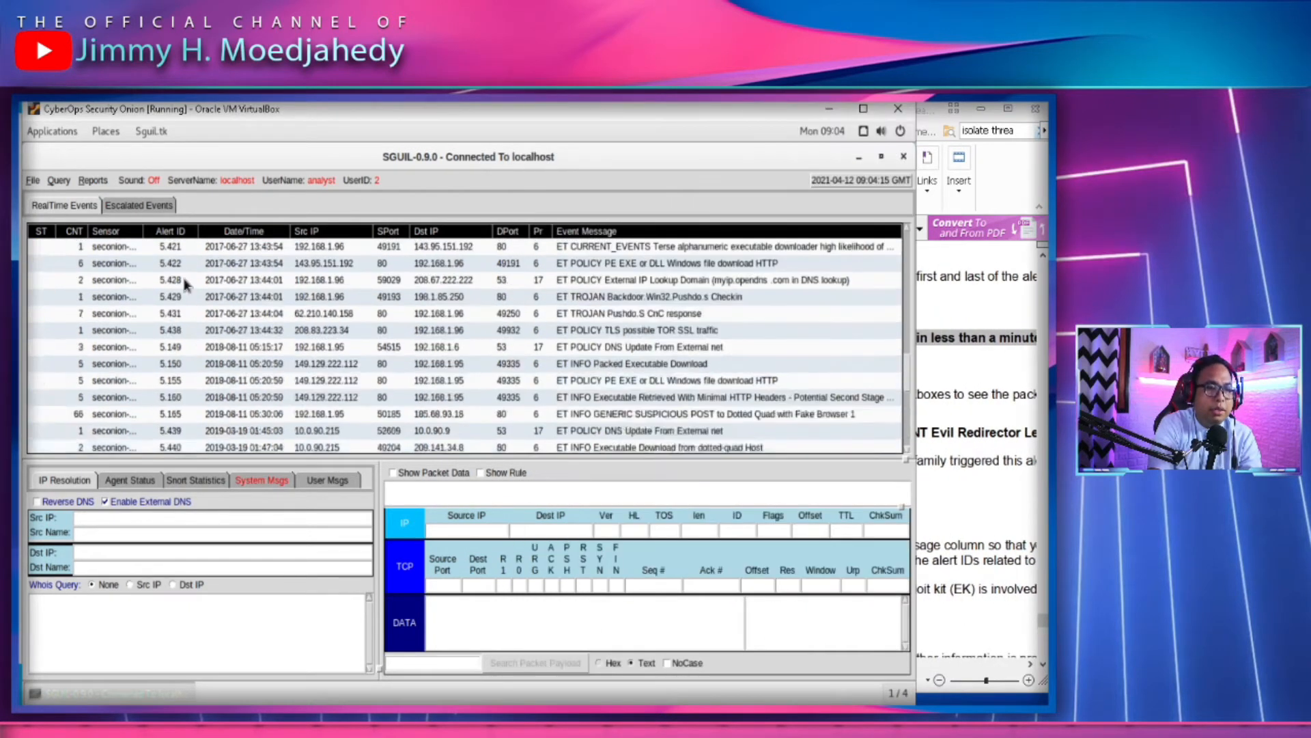
left_click(171, 231)
scroll(189, 258, "up", 5)
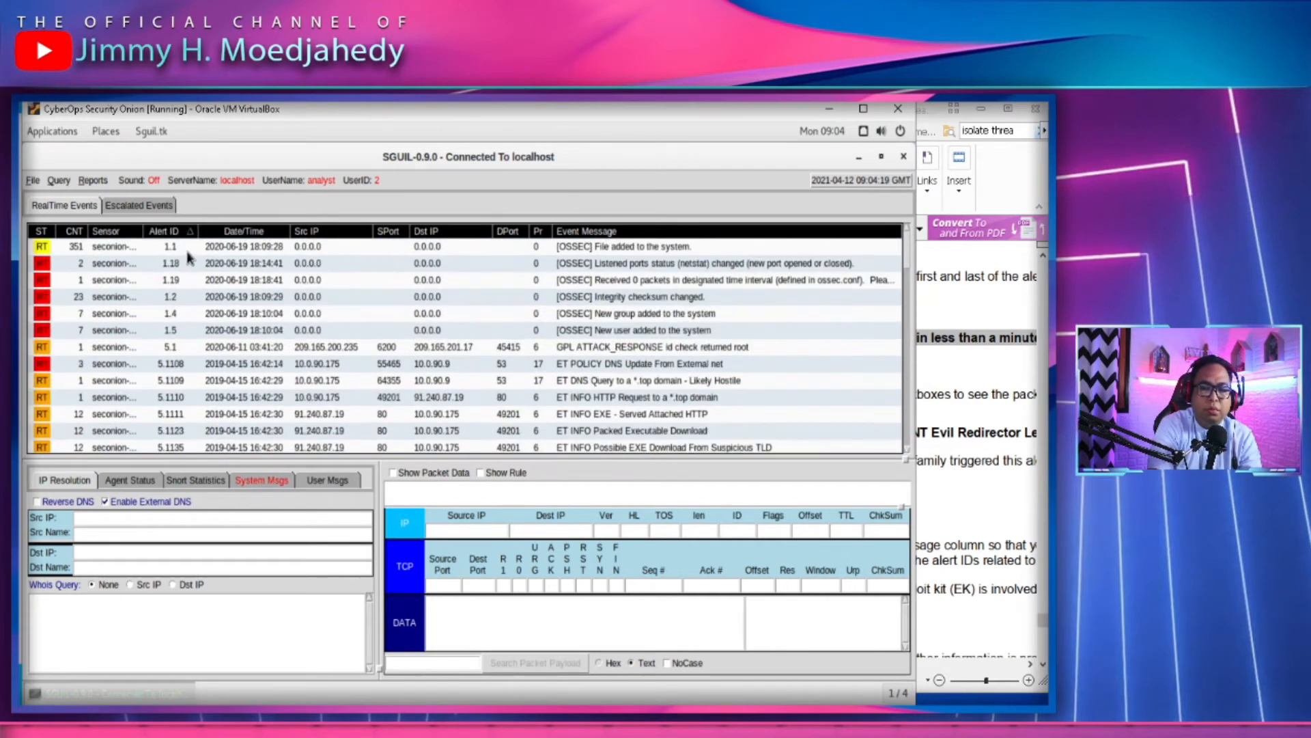
left_click(171, 231)
scroll(190, 332, "down", 3)
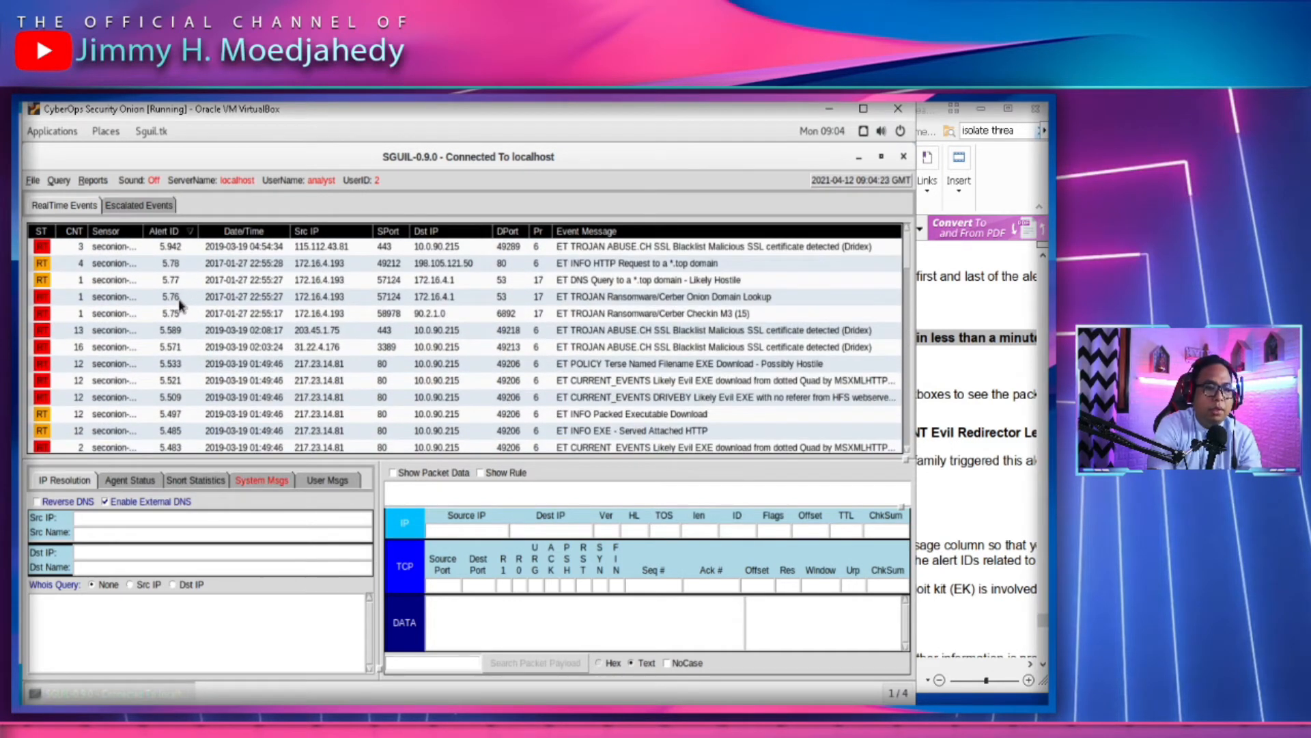
left_click(164, 232)
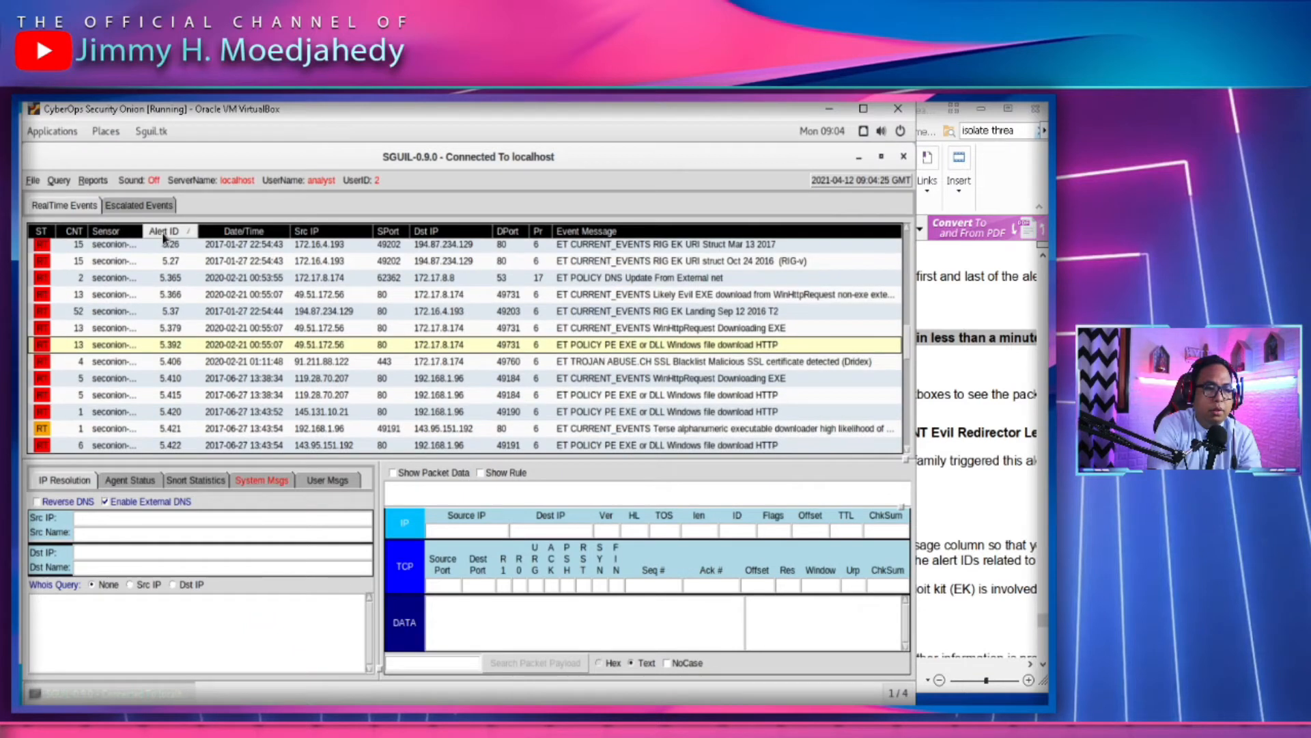
scroll(181, 338, "up", 3)
scroll(181, 339, "up", 10)
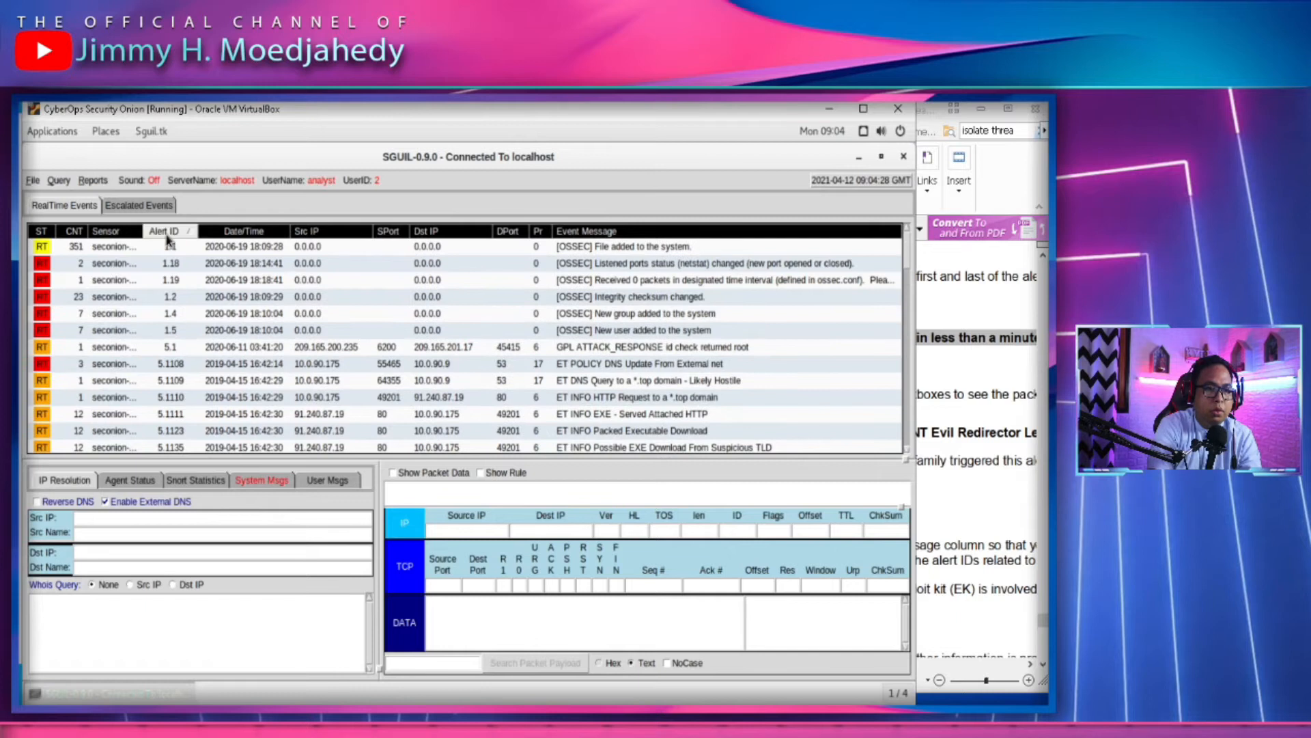
Sort the real-time events by descending Alert ID and select alert 5.2, Evil Redirector Leading to EK Jul 12 2016
left_click(166, 233)
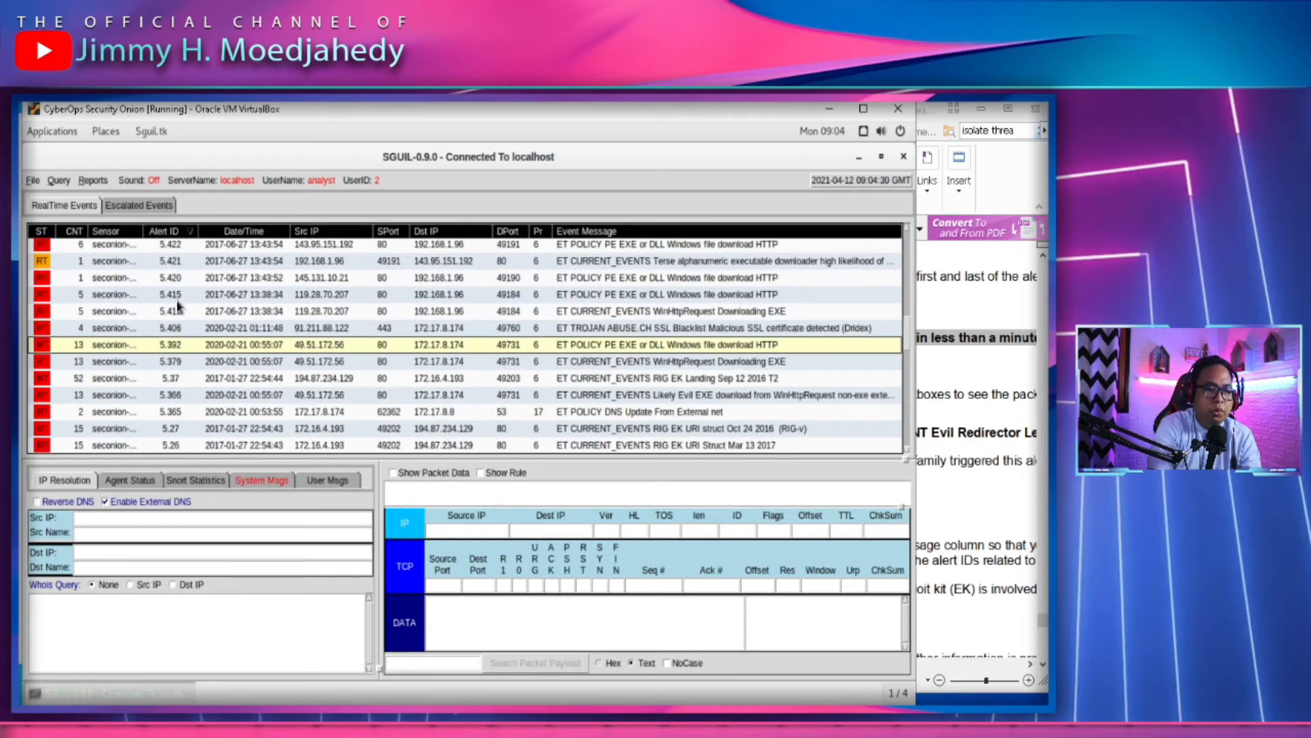
scroll(178, 305, "up", 5)
scroll(177, 305, "down", 5)
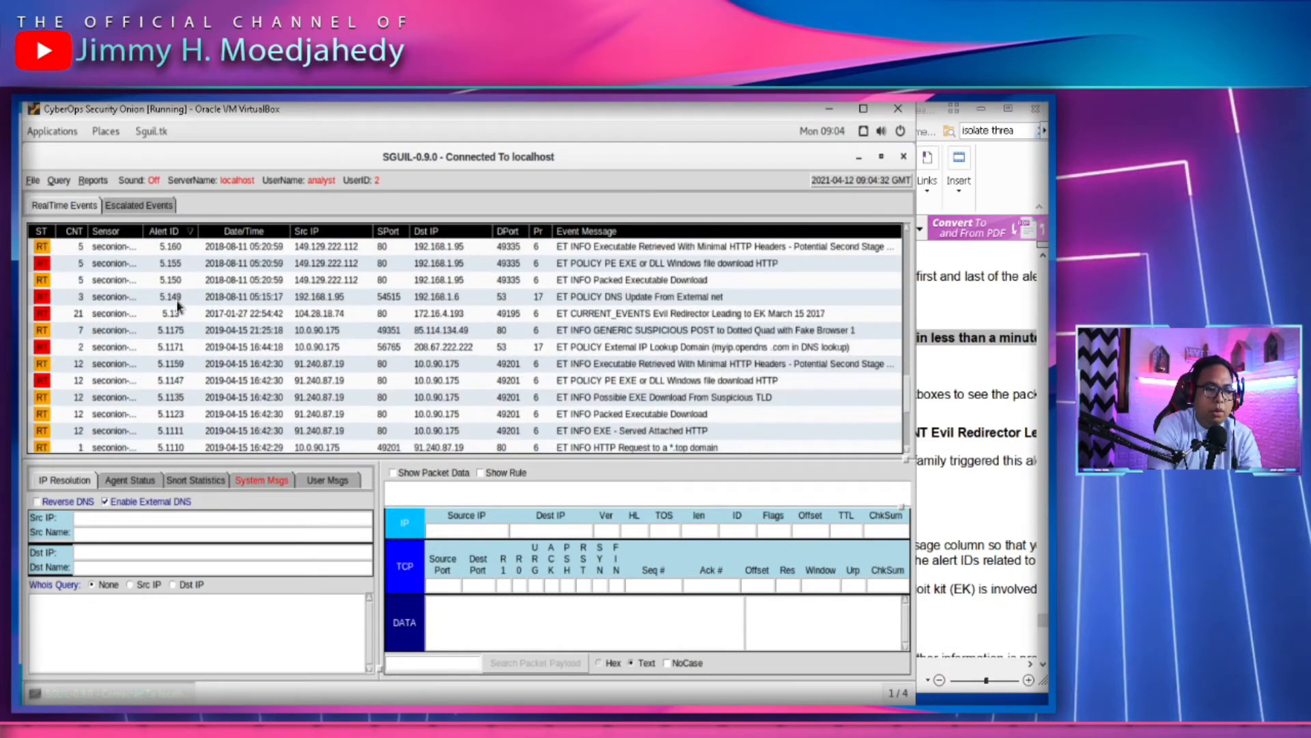
scroll(177, 305, "up", 1)
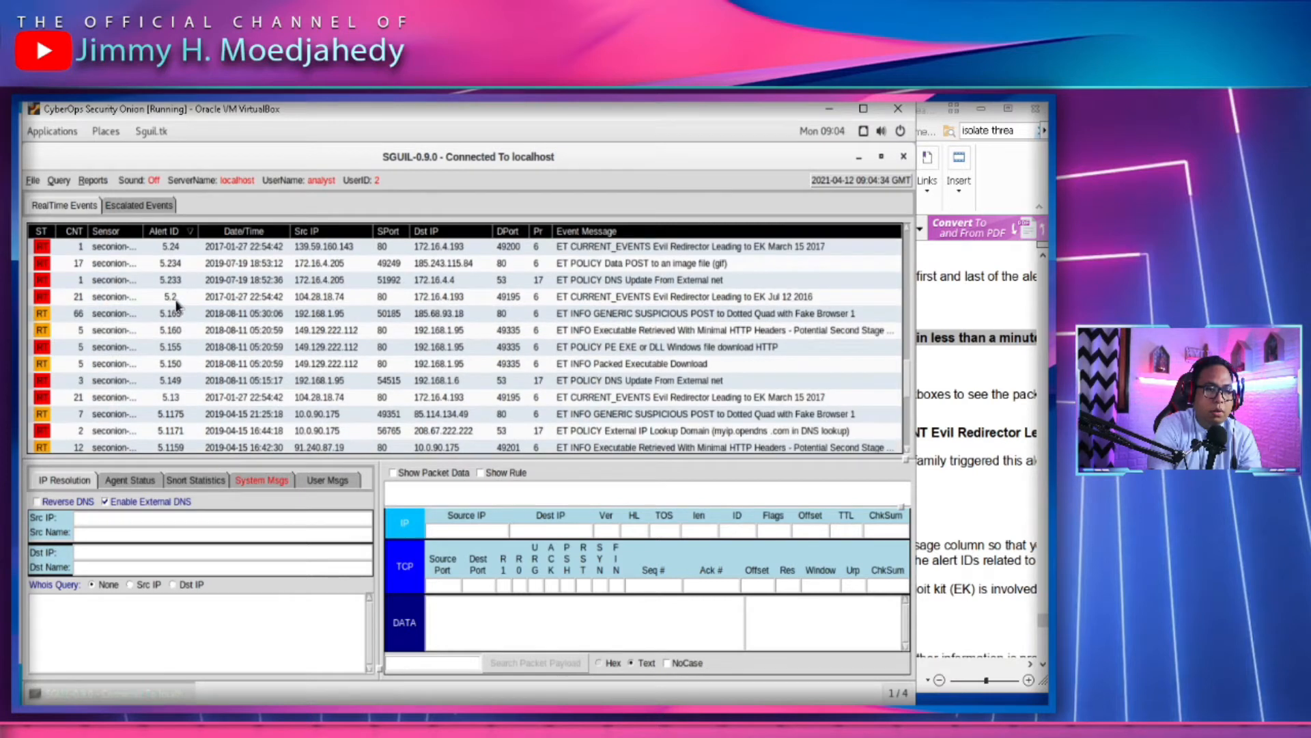
left_click(172, 250)
scroll(192, 292, "up", 1)
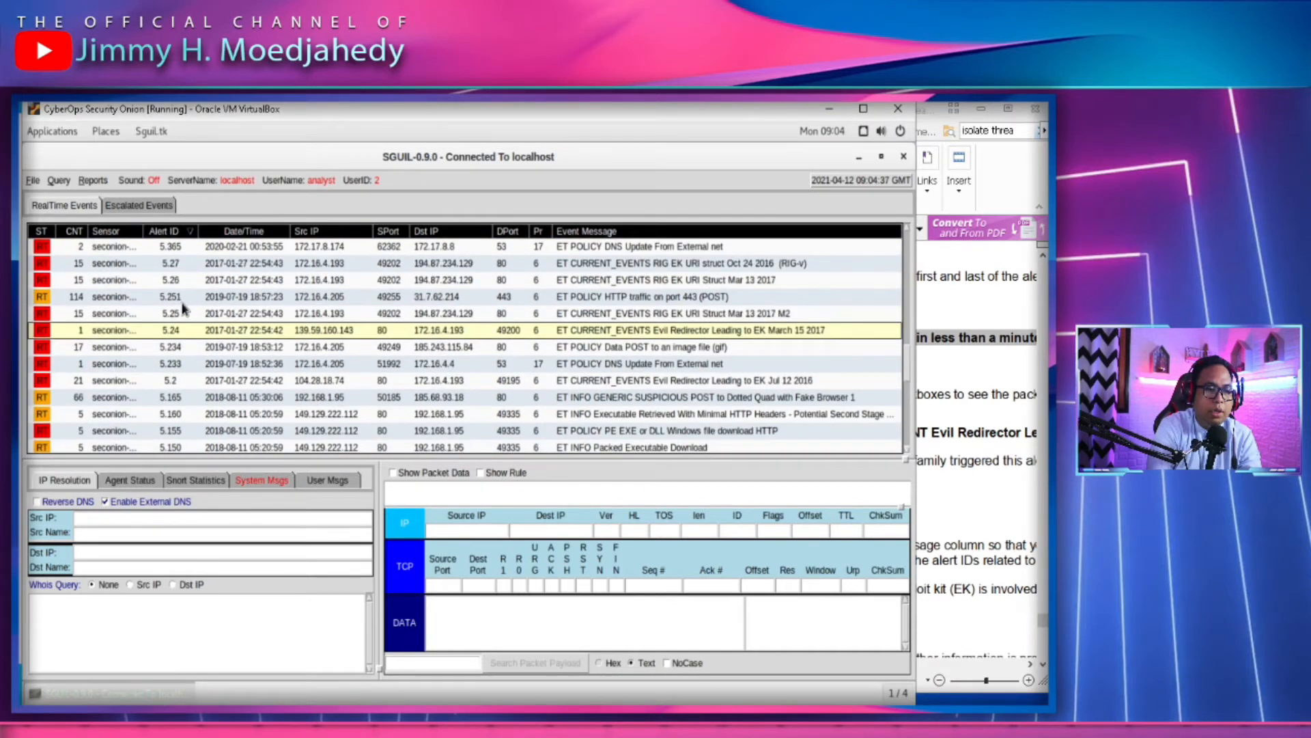
left_click(182, 382)
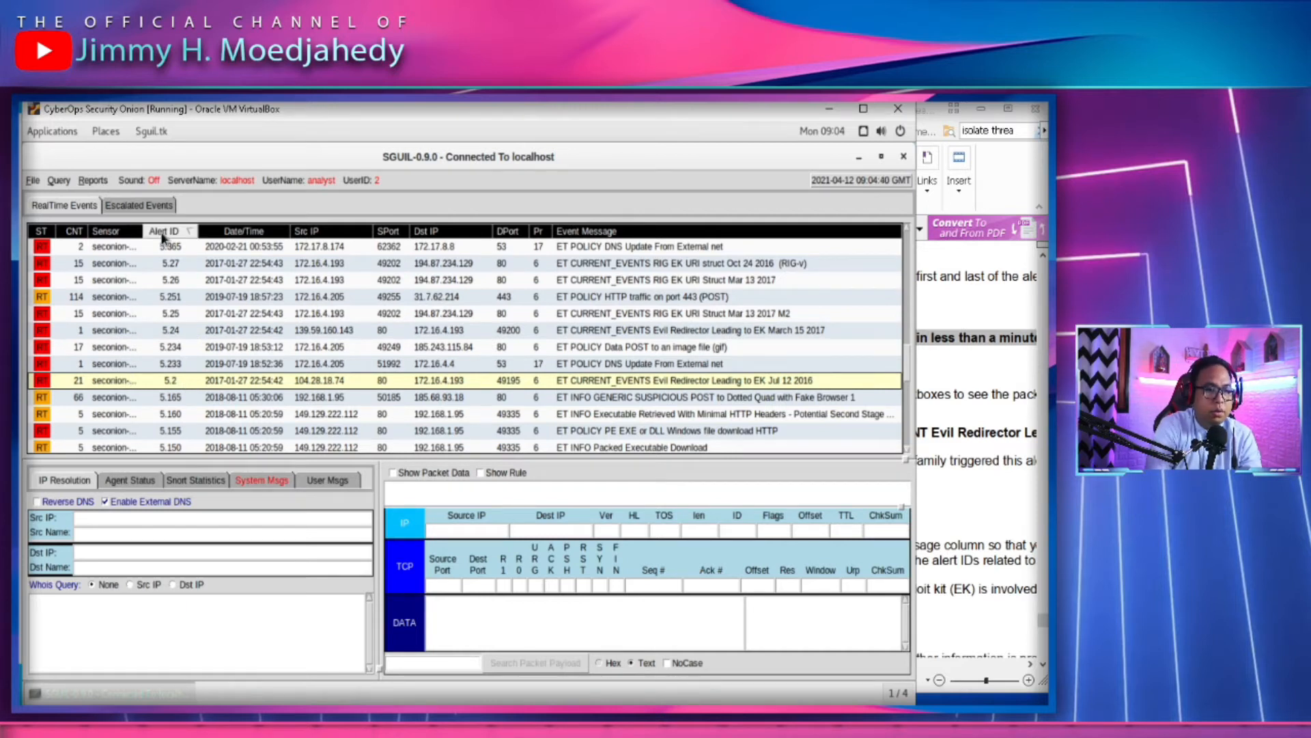
Sort the real-time events by ascending Date/Time and compare alert 5.2's event message with the guide
left_click(240, 231)
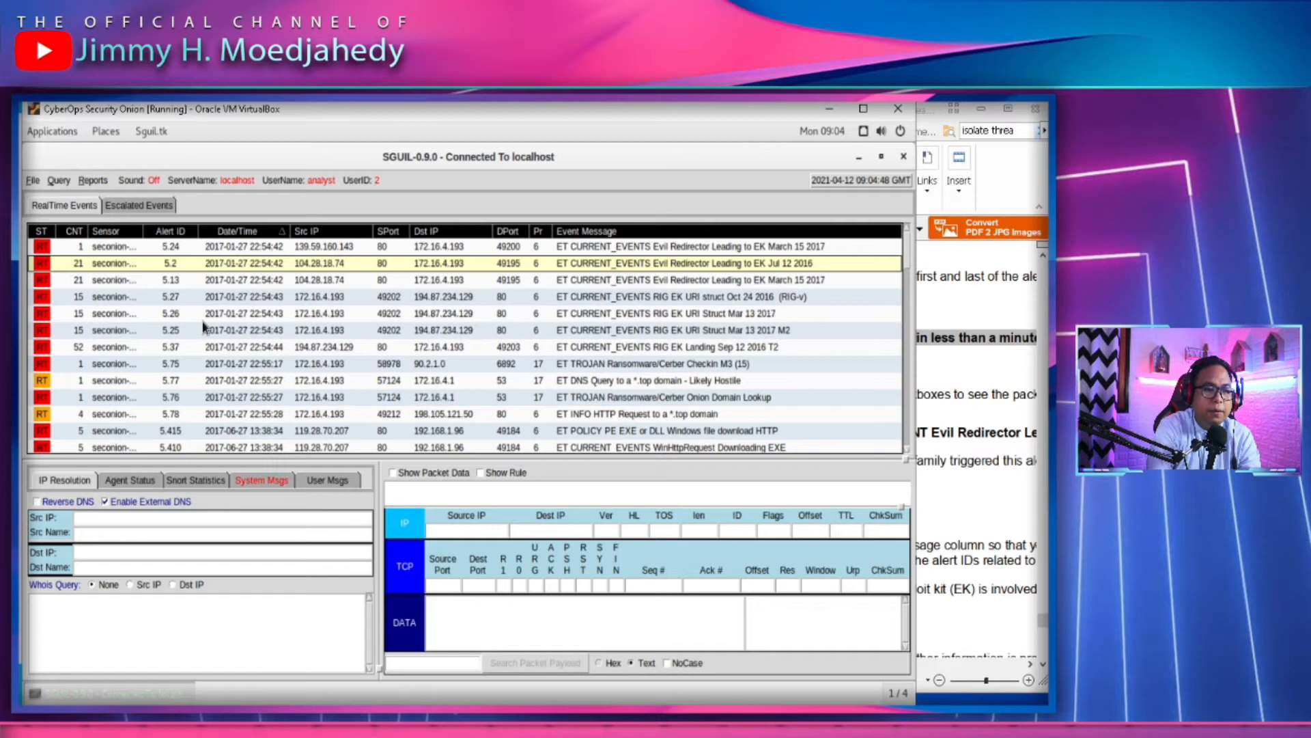
left_click(945, 474)
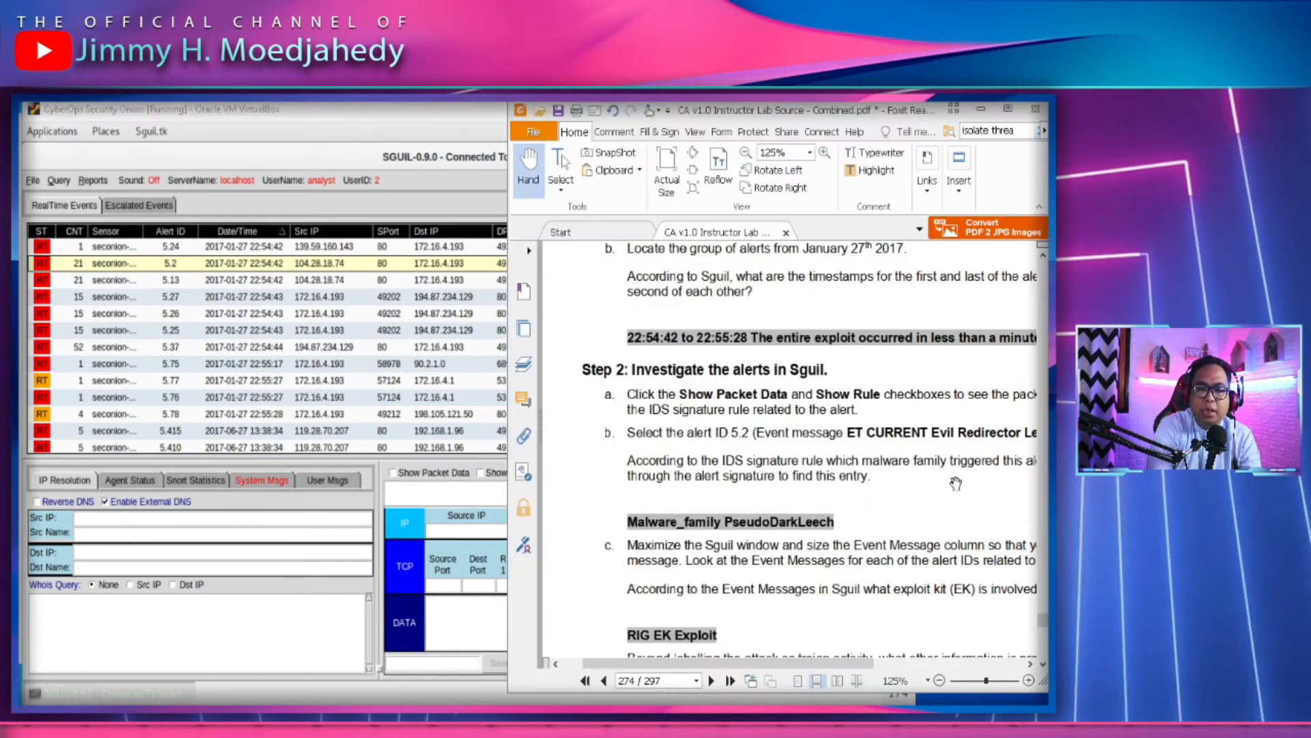
left_click_drag(922, 476, 774, 485)
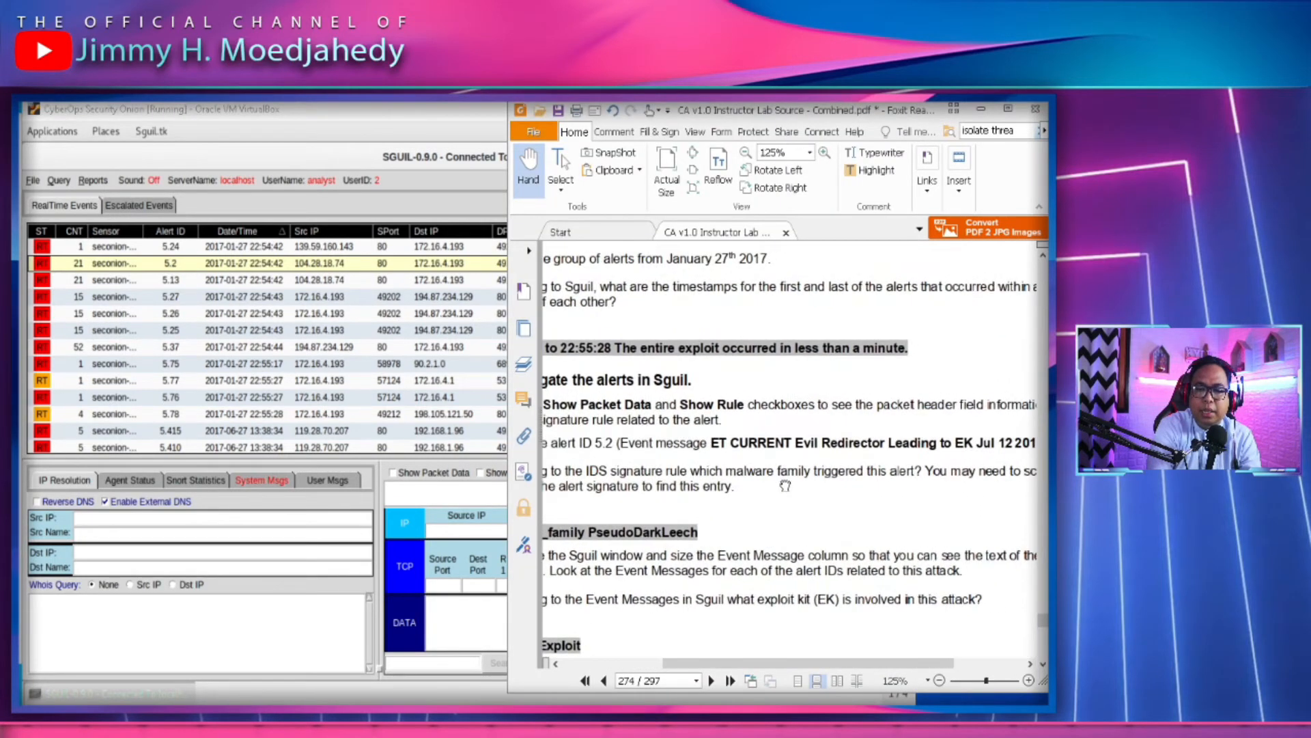
left_click(311, 281)
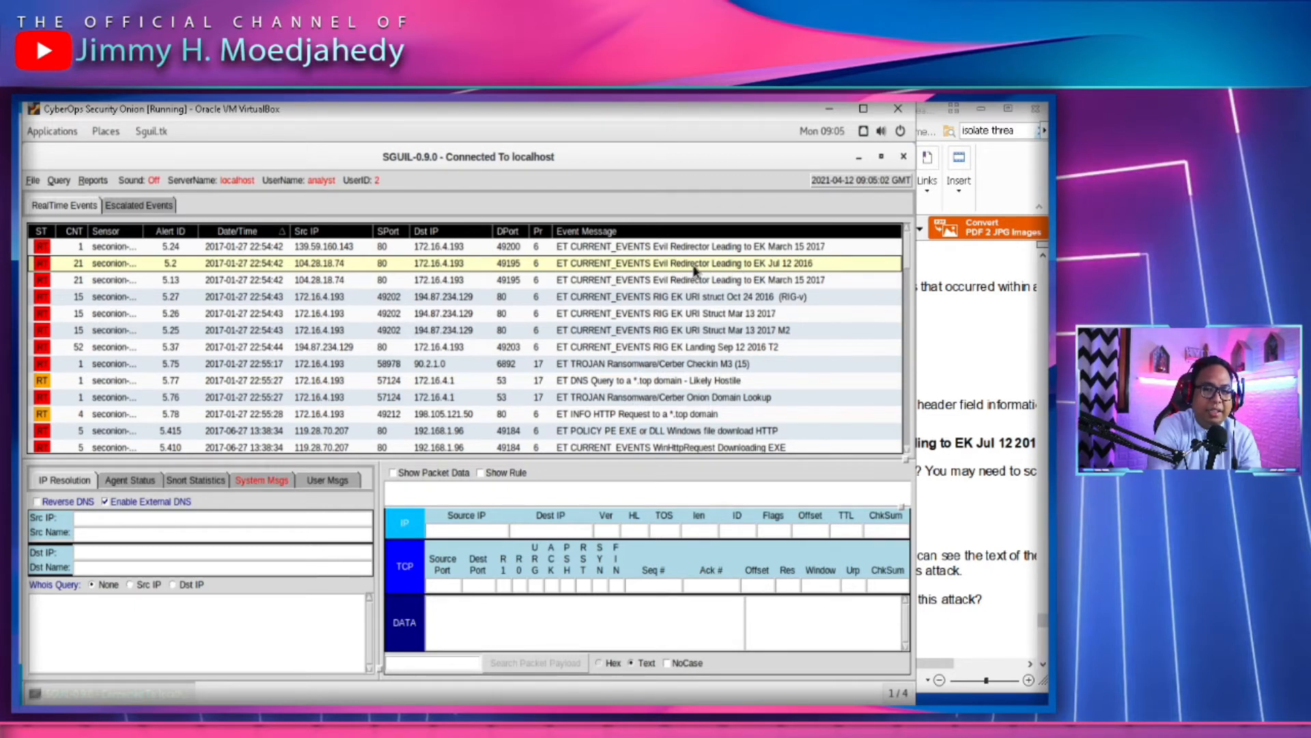
Read the guide's malware family question and turn on Show Packet Data and Show Rule for alert 5.2
left_click(990, 425)
left_click_drag(849, 495, 919, 371)
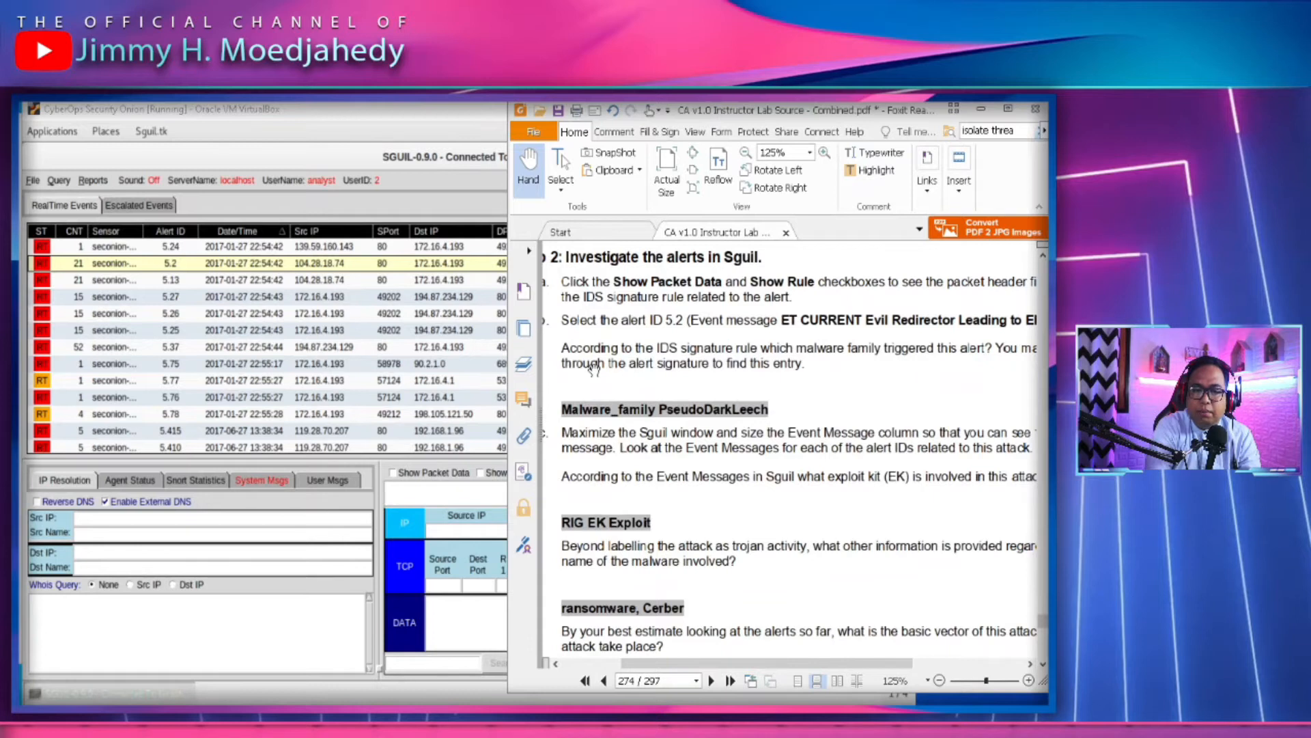
left_click(445, 270)
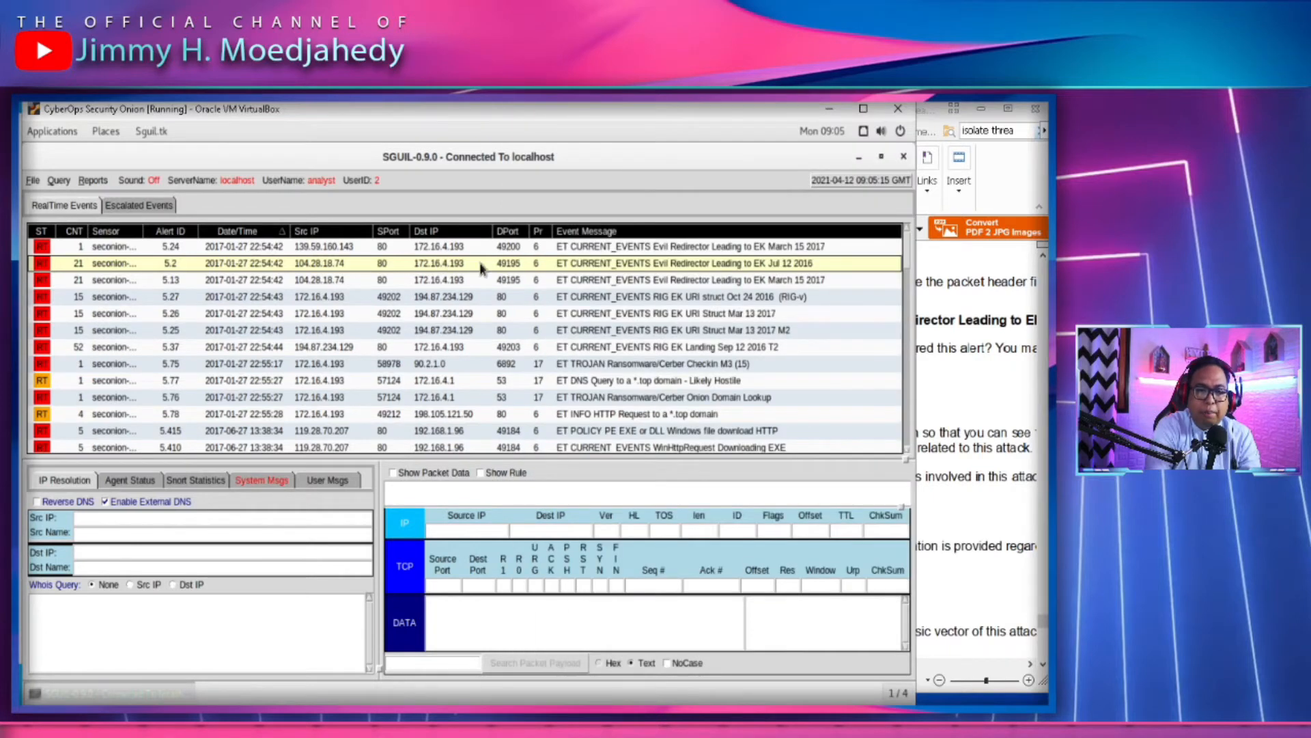
right_click(591, 271)
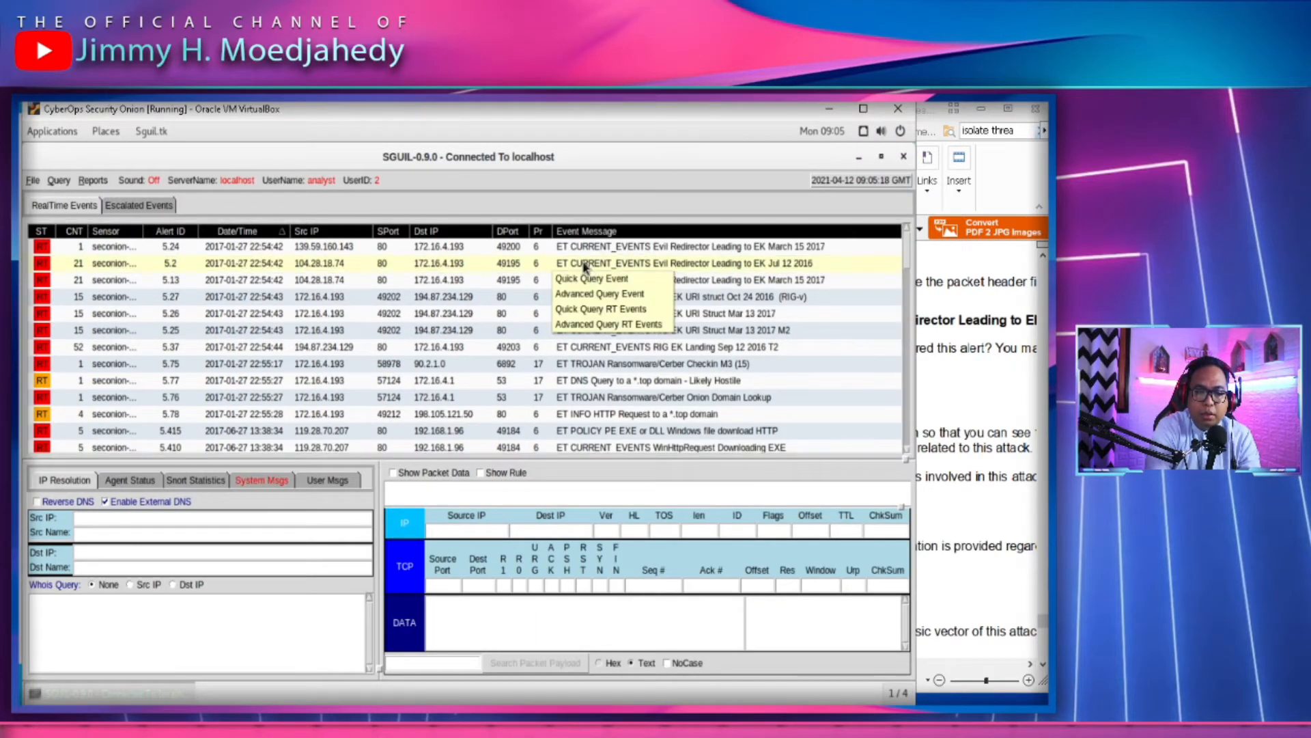
left_click(435, 472)
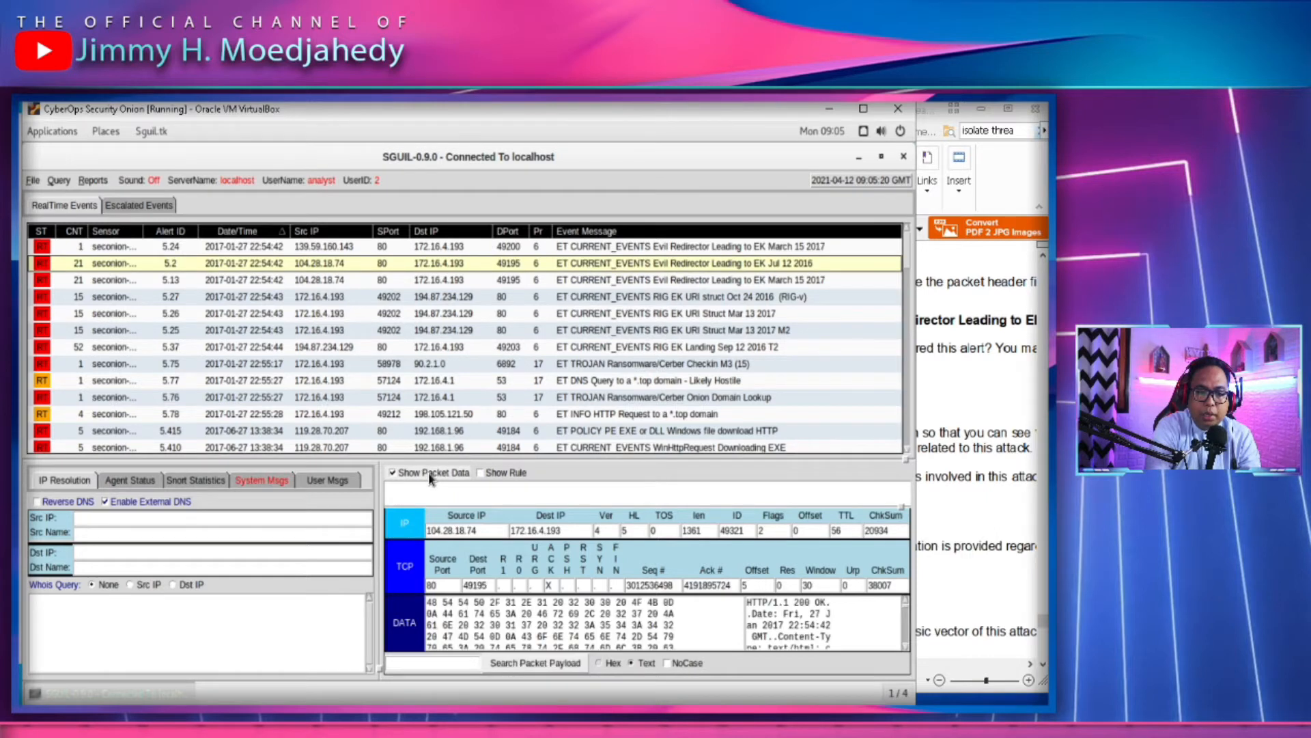
left_click(497, 473)
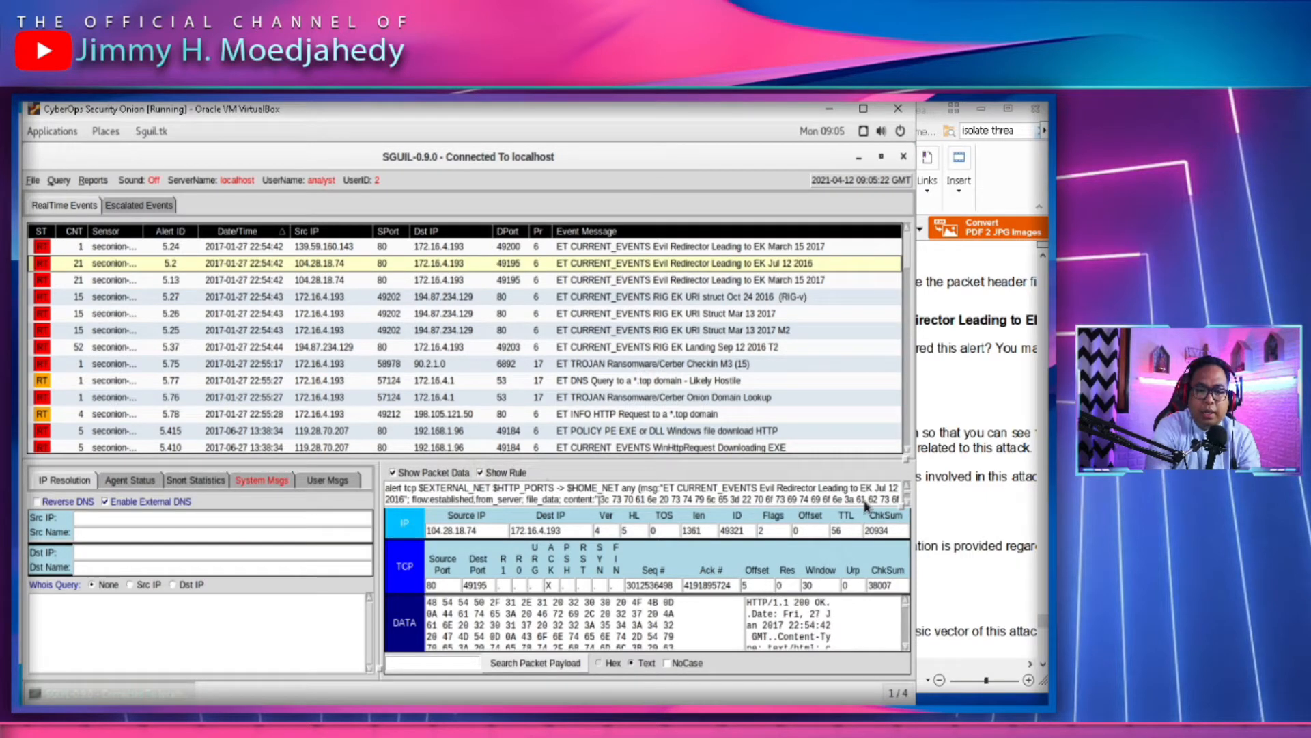
Enlarge the rule text area and read alert 5.2's IDS signature for the malware family, attack target and severity
left_click_drag(903, 508, 896, 562)
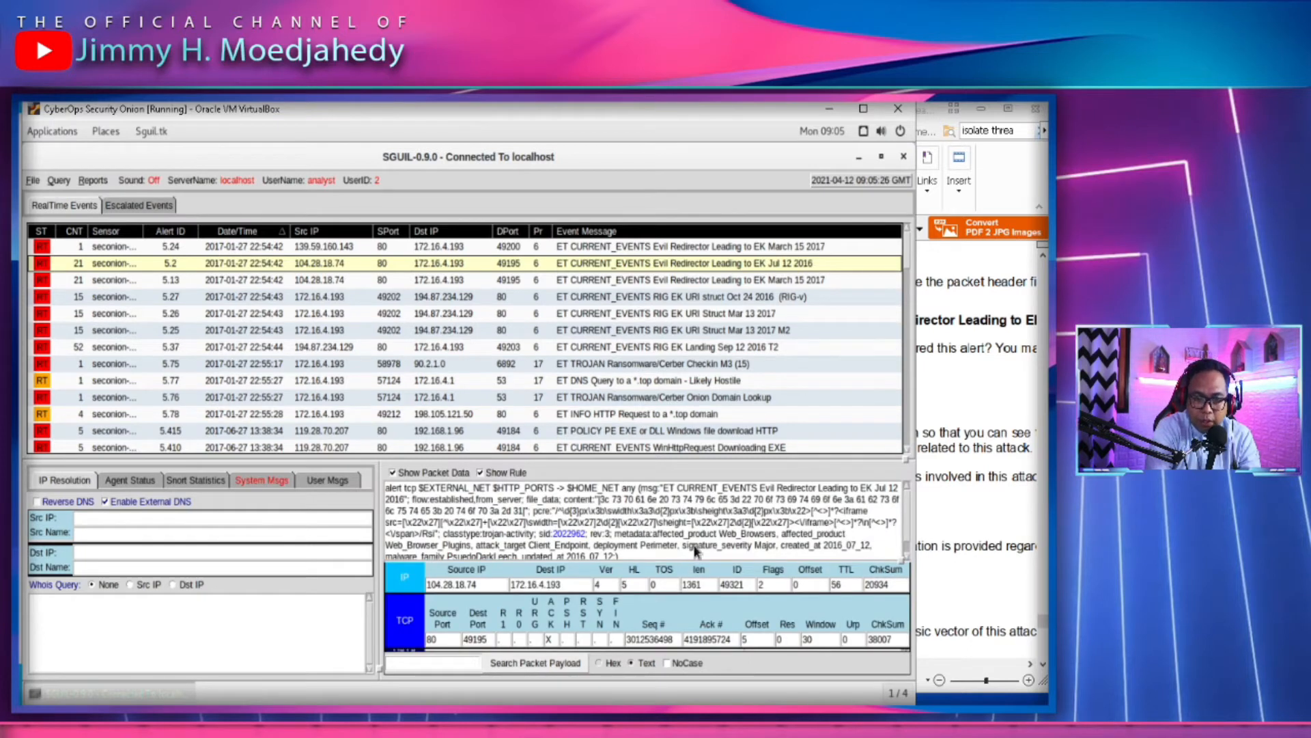
left_click_drag(906, 566, 905, 575)
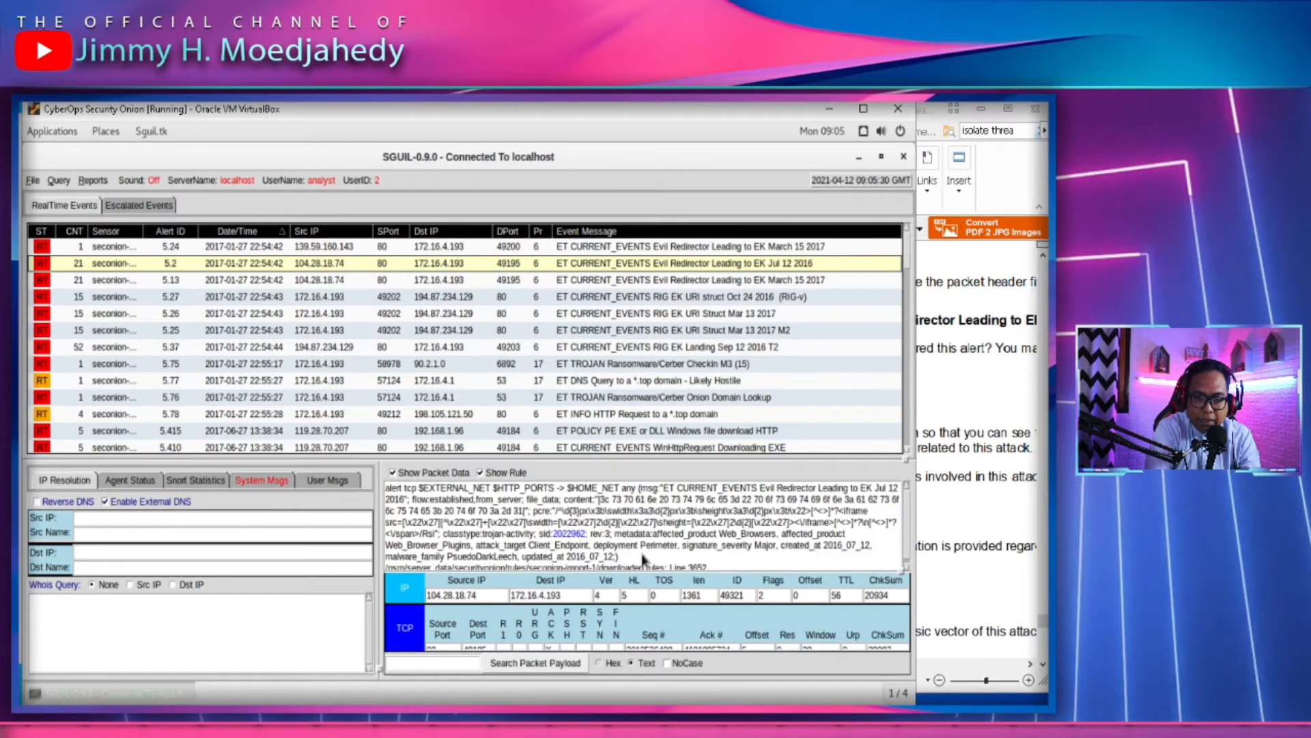
left_click(931, 555)
left_click(421, 540)
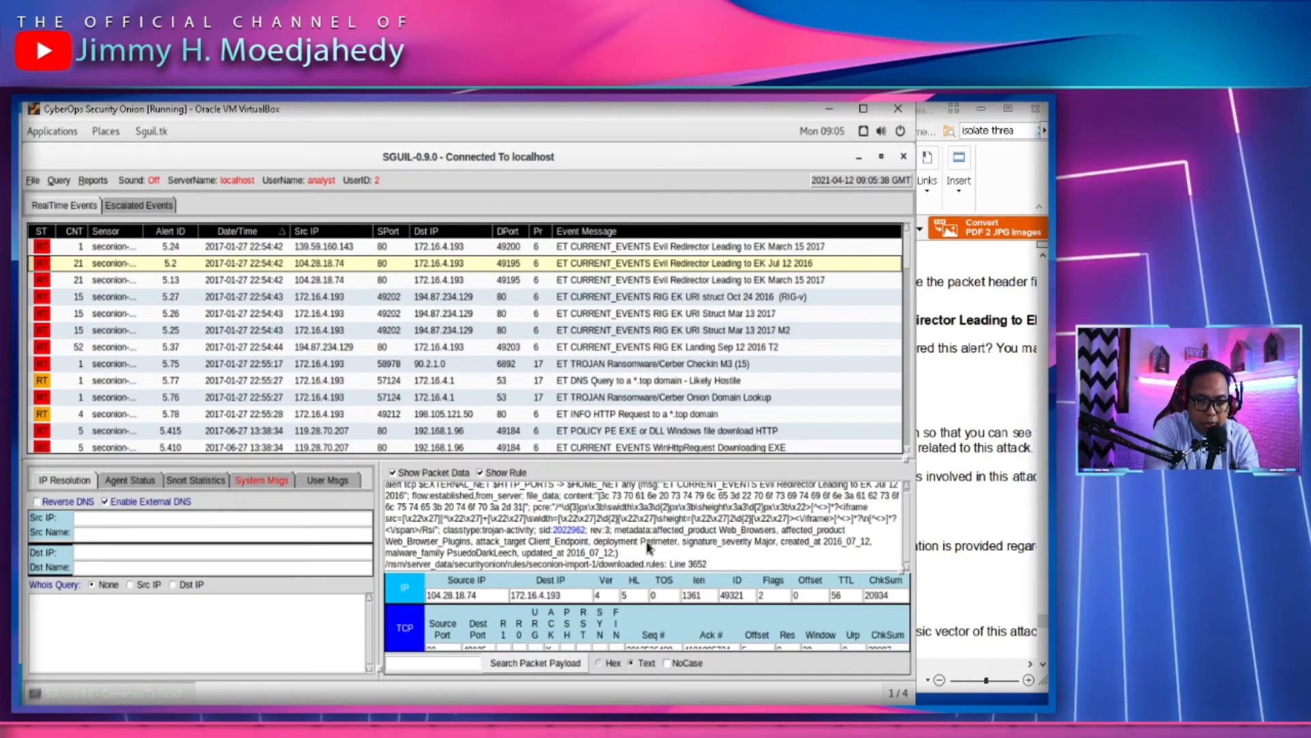
scroll(649, 546, "up", 1)
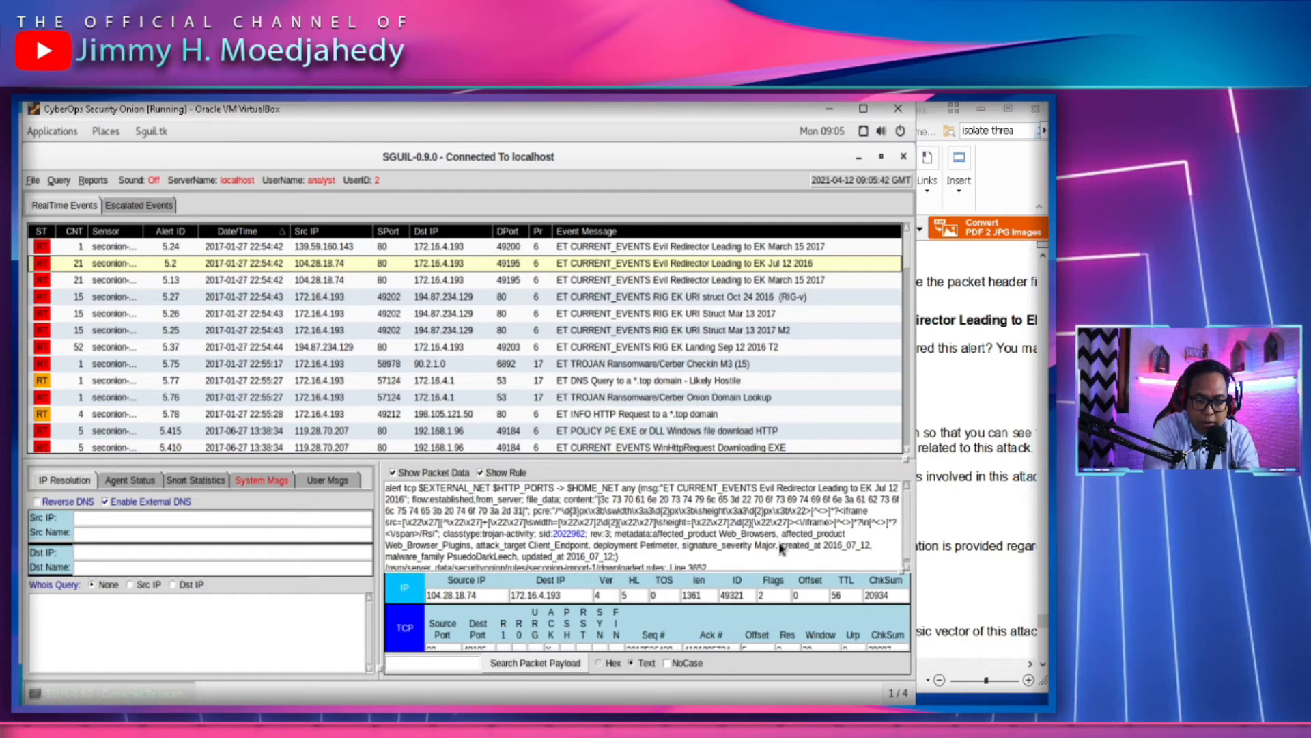
left_click_drag(476, 545, 483, 545)
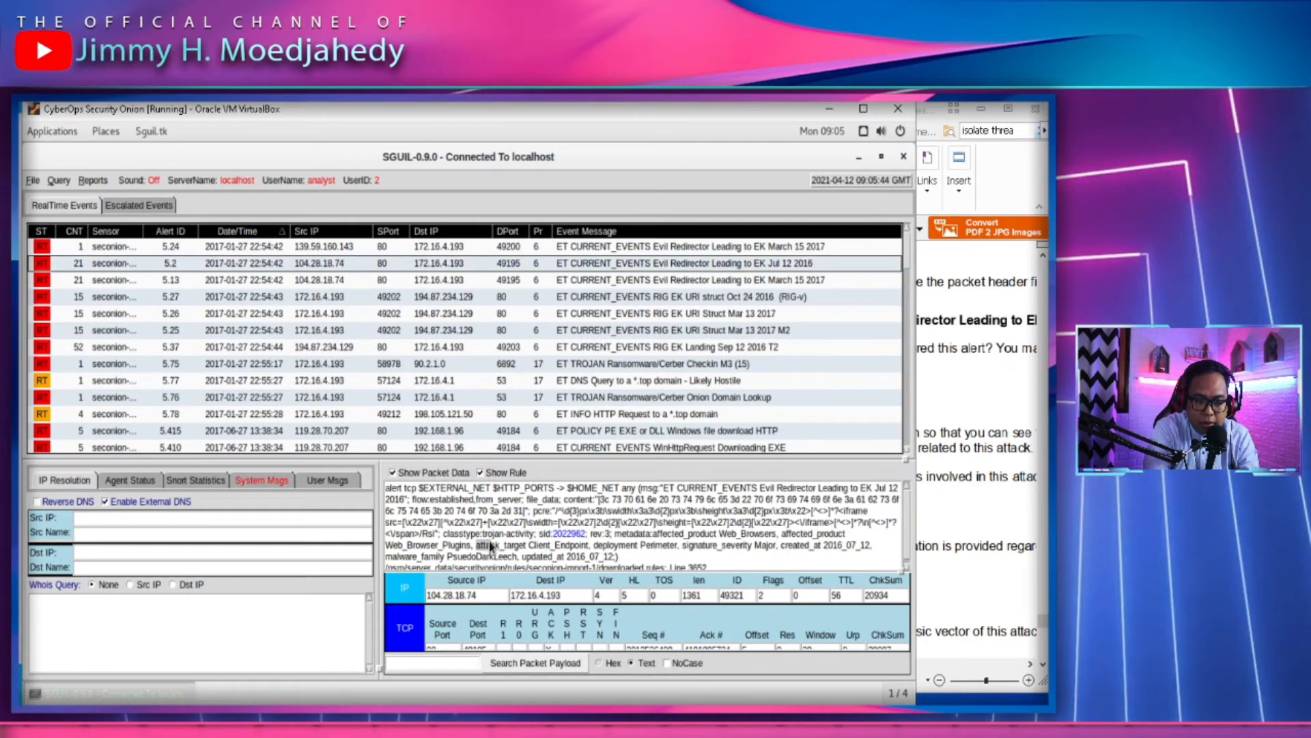
left_click(697, 545)
scroll(697, 545, "down", 1)
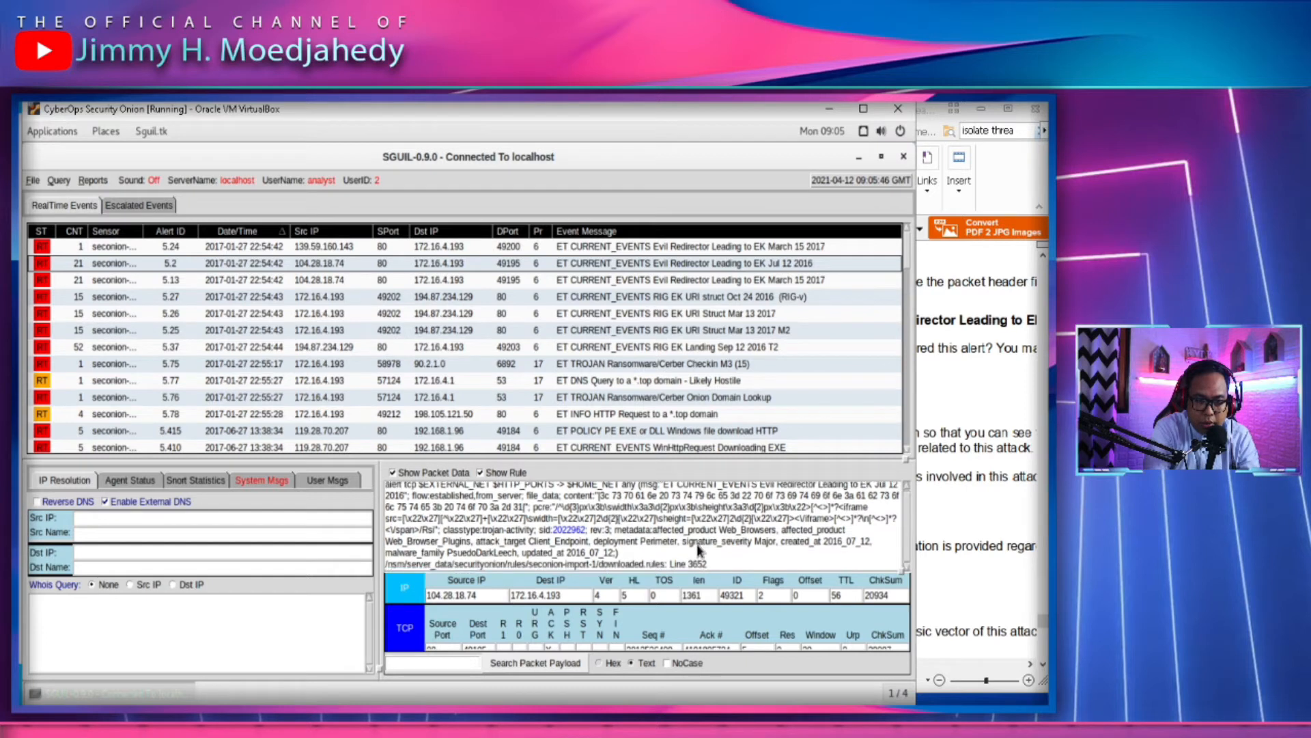
Check the guide's malware family and exploit kit questions and reselect alert 5.2 in Sguil
left_click(957, 489)
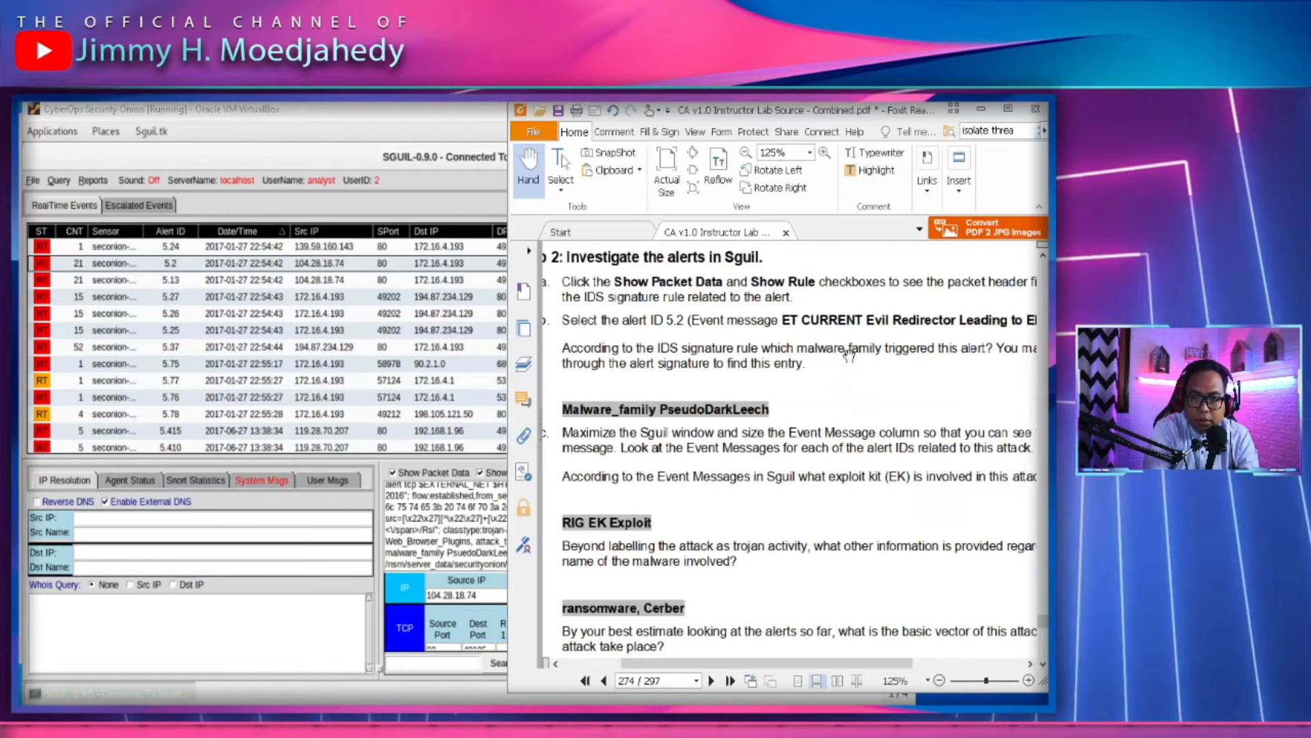
left_click_drag(851, 349, 816, 349)
left_click_drag(818, 666, 887, 675)
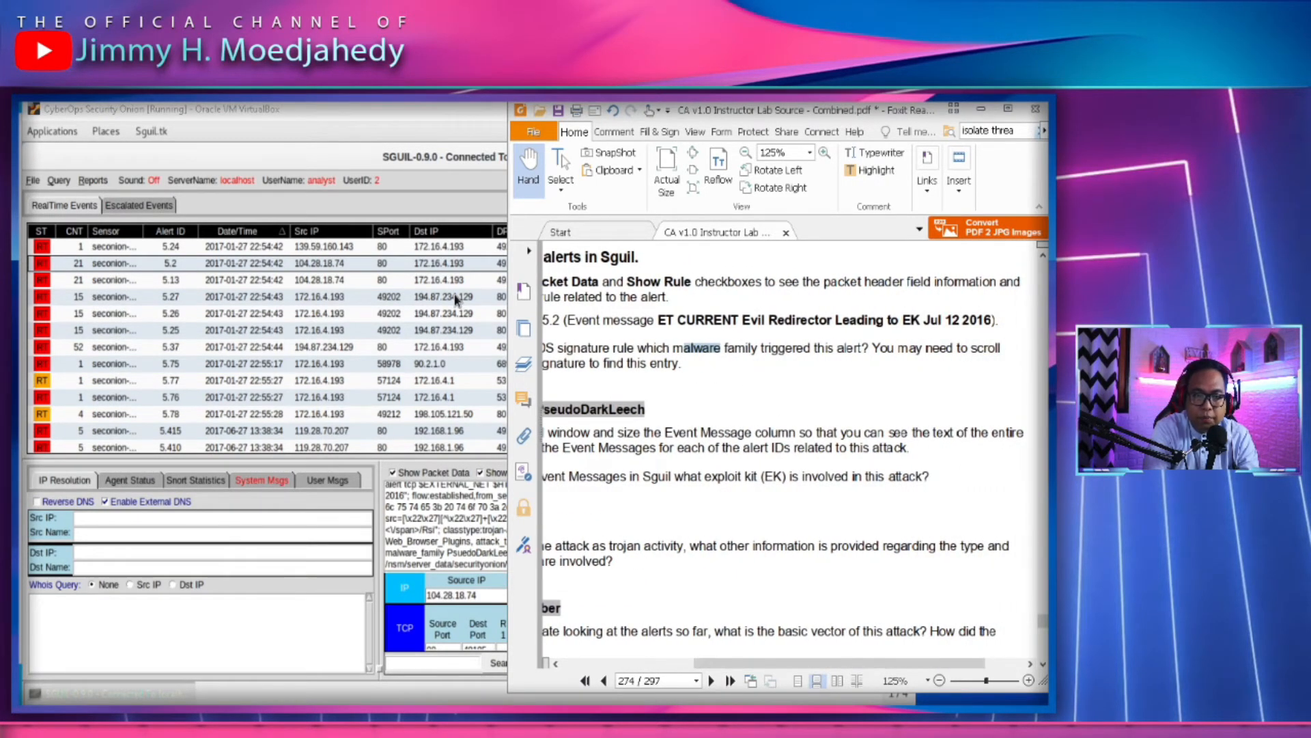
left_click(467, 267)
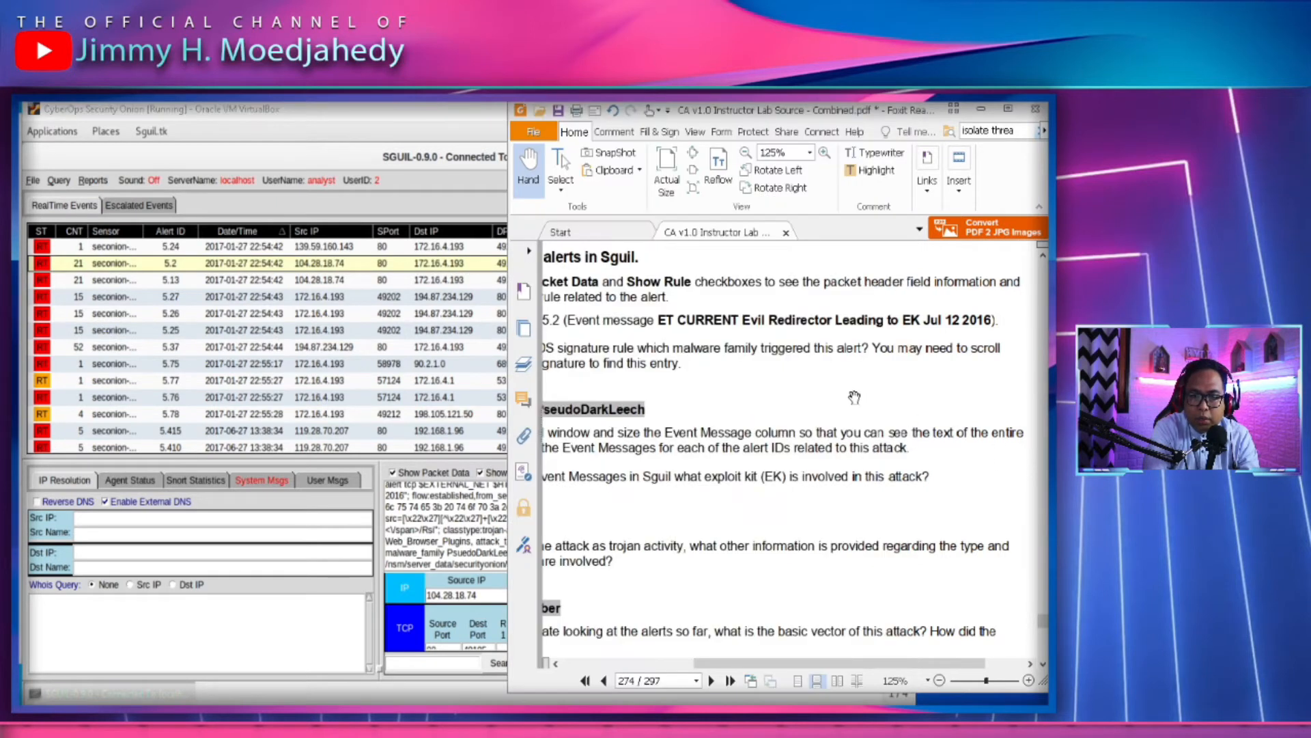
Check the guide's malware family question against the malware_family entry in alert 5.2's IDS signature rule in Sguil
left_click_drag(862, 663, 789, 675)
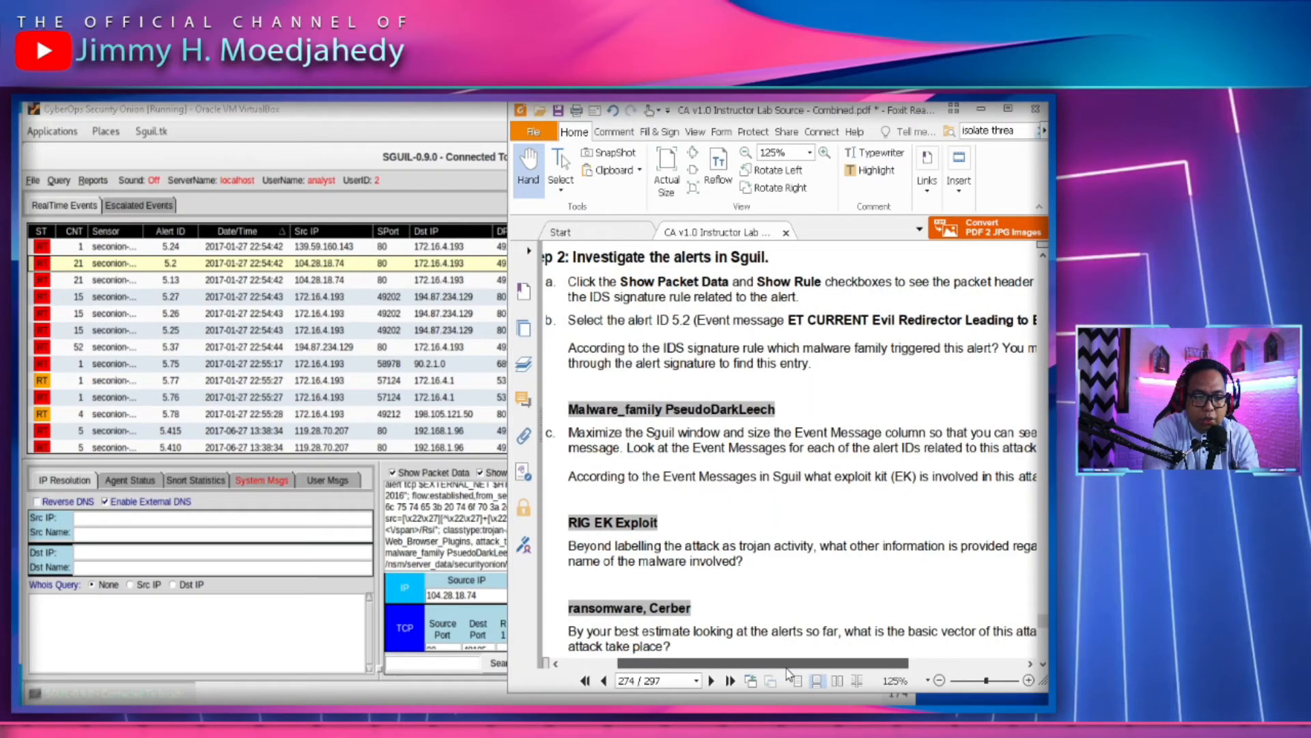
left_click(433, 266)
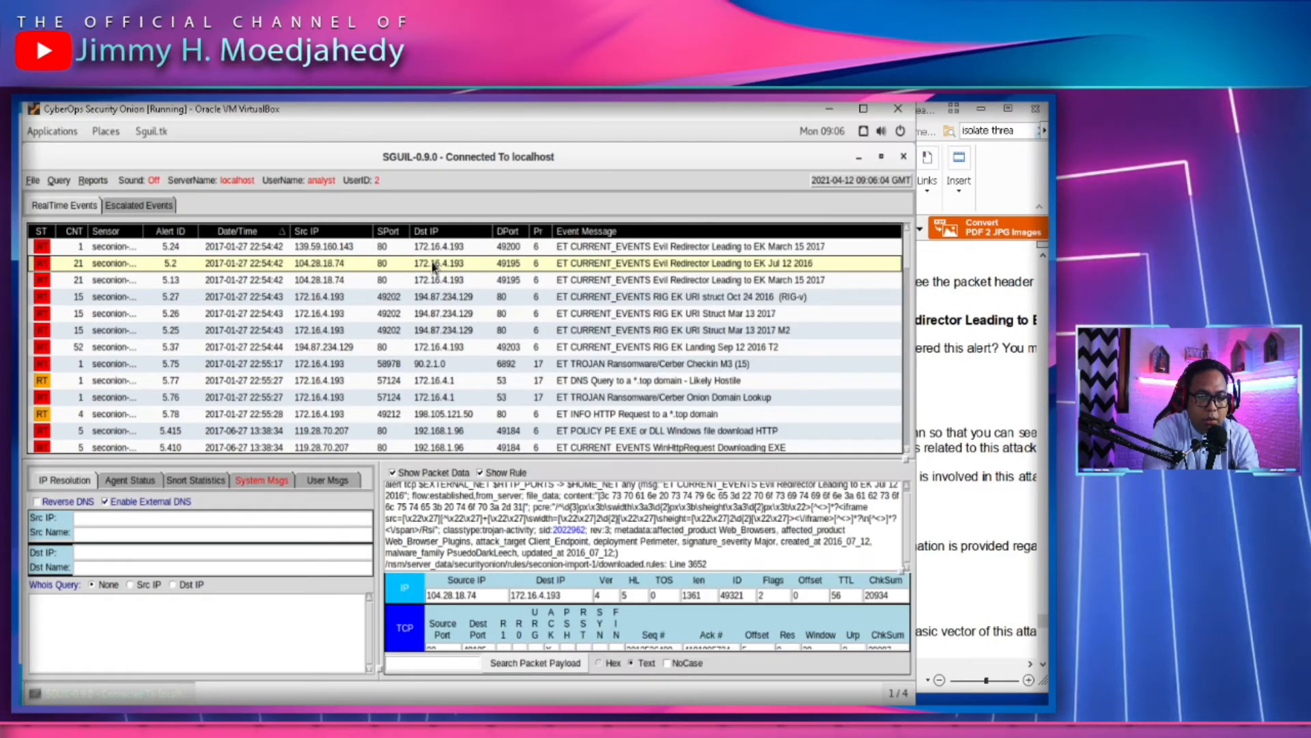
right_click(654, 275)
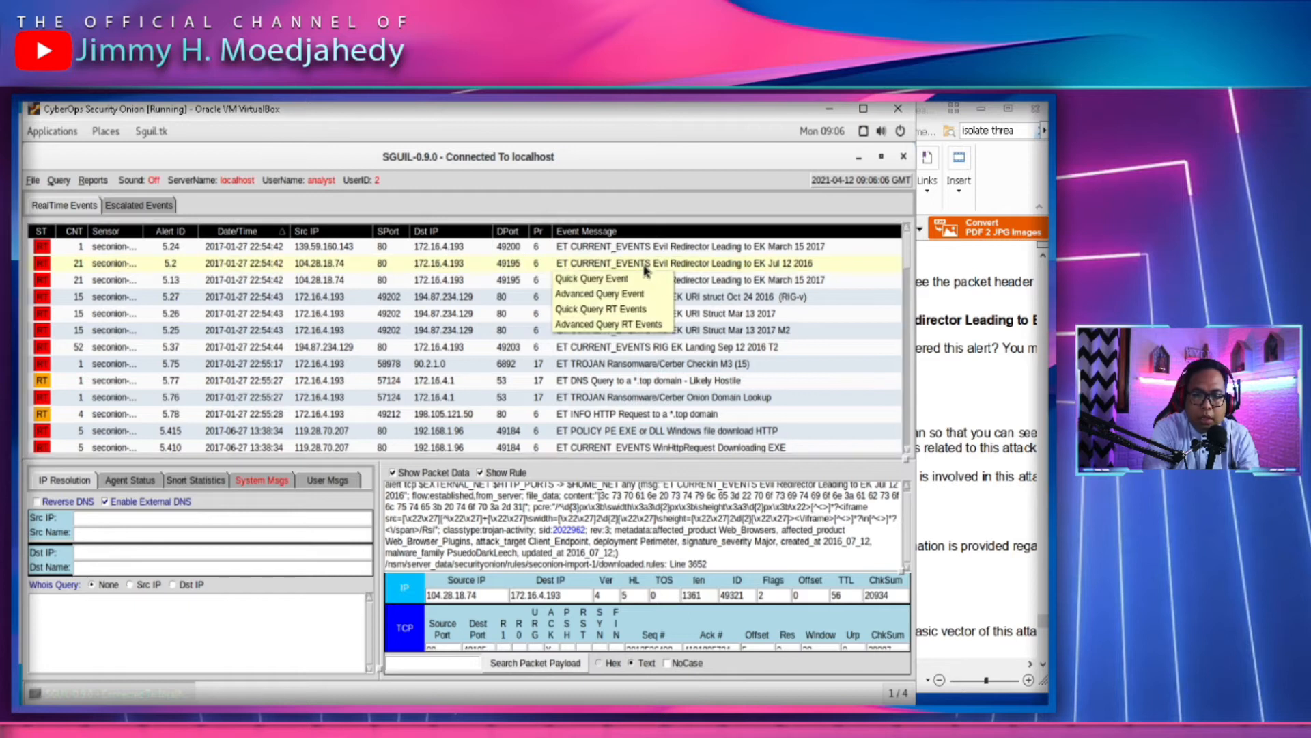
left_click(641, 265)
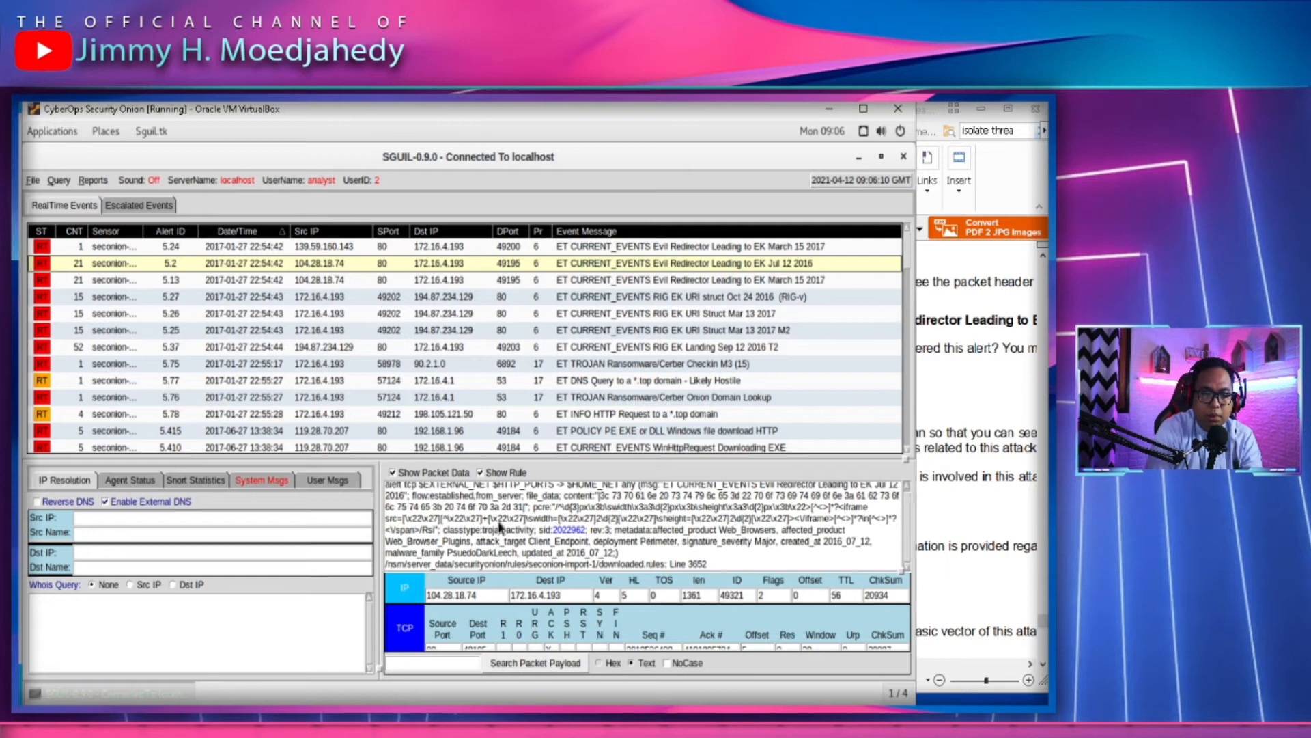
scroll(509, 522, "up", 1)
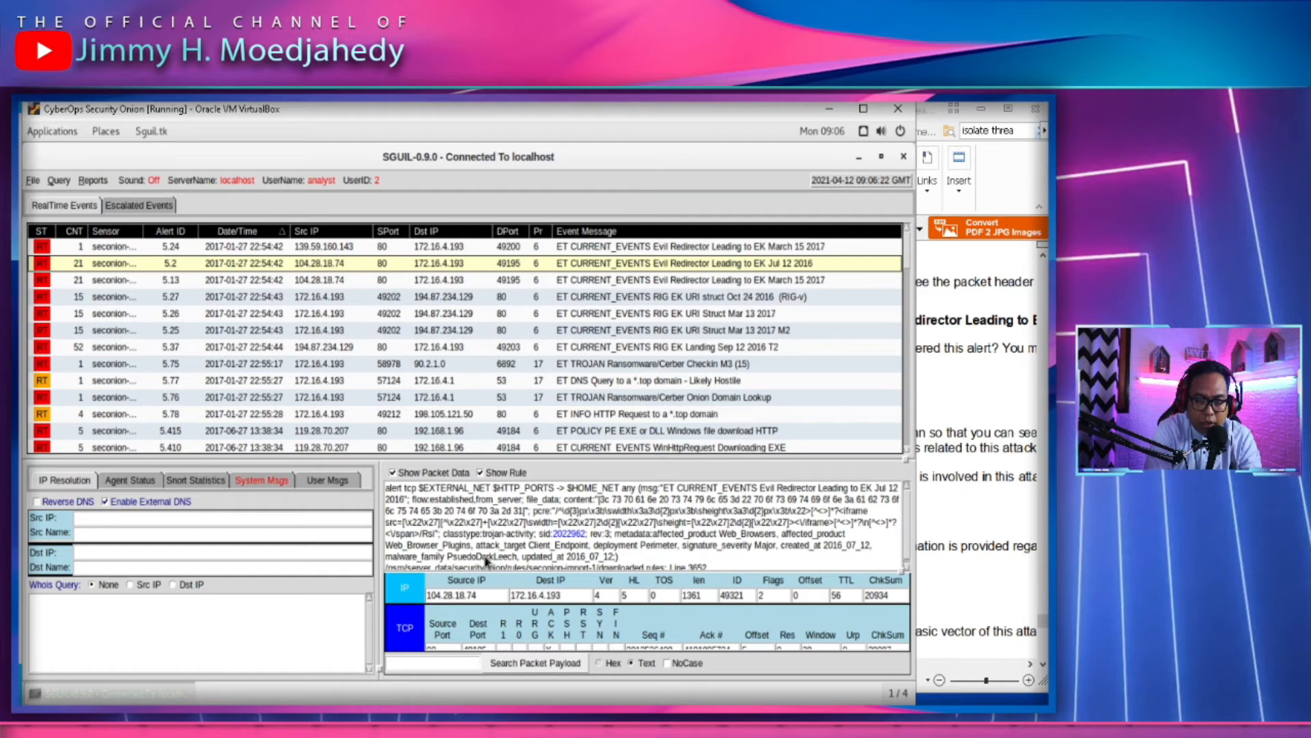
scroll(498, 561, "down", 1)
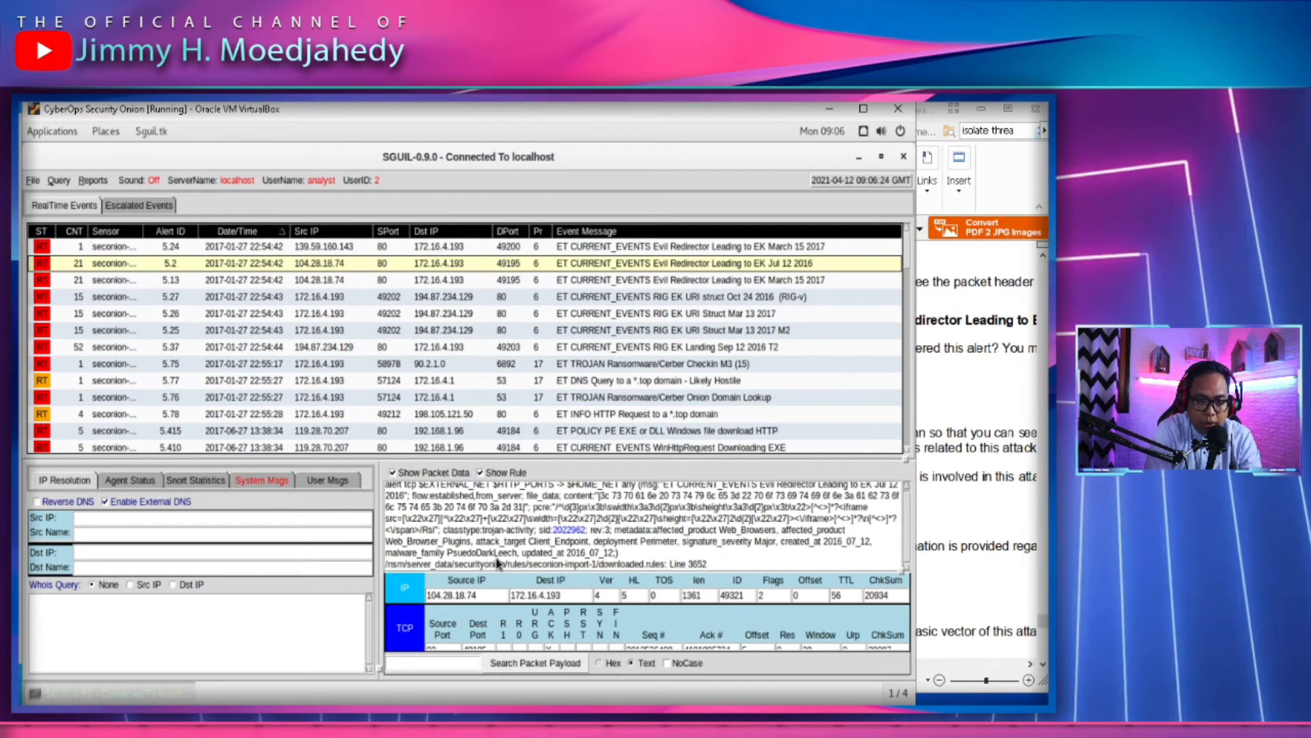
Read the guide's exploit kit question and look through Sguil's event messages for the kit's name
left_click(989, 553)
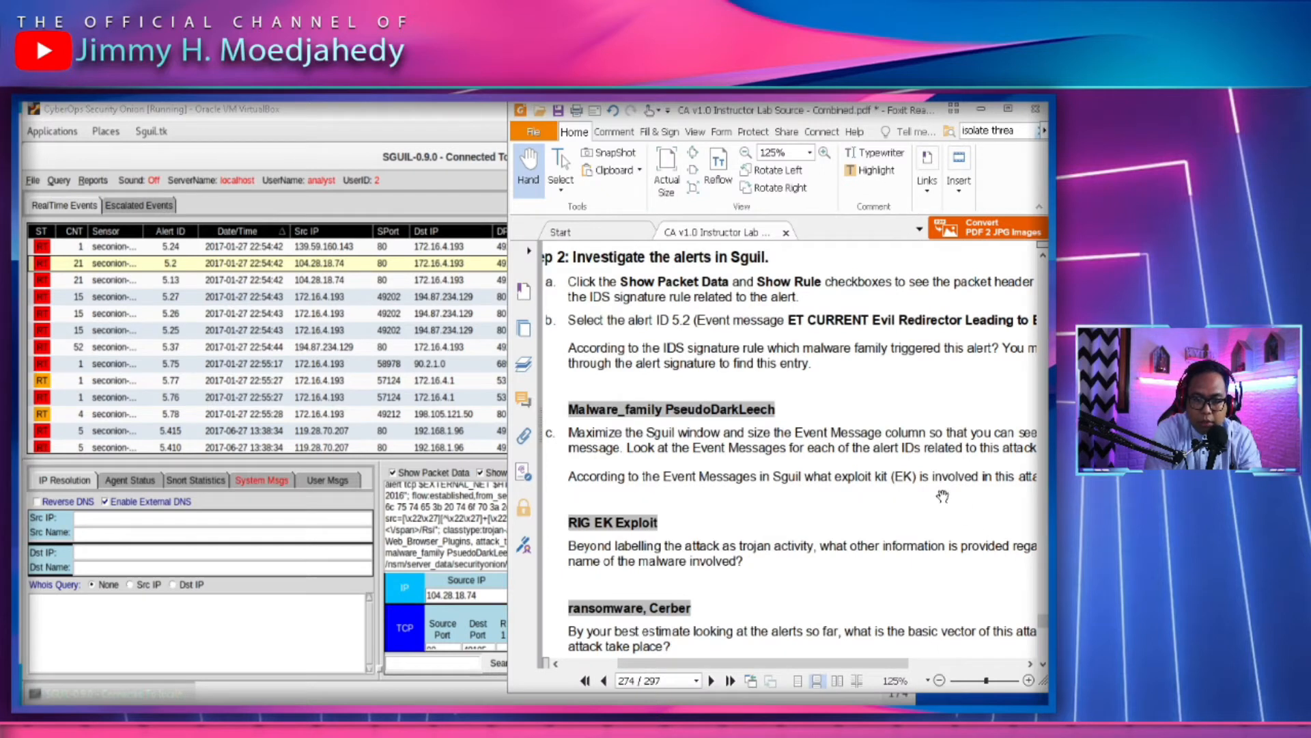
mouse_move(933, 508)
left_mouse_down()
mouse_move(775, 505)
mouse_move(928, 504)
left_mouse_up()
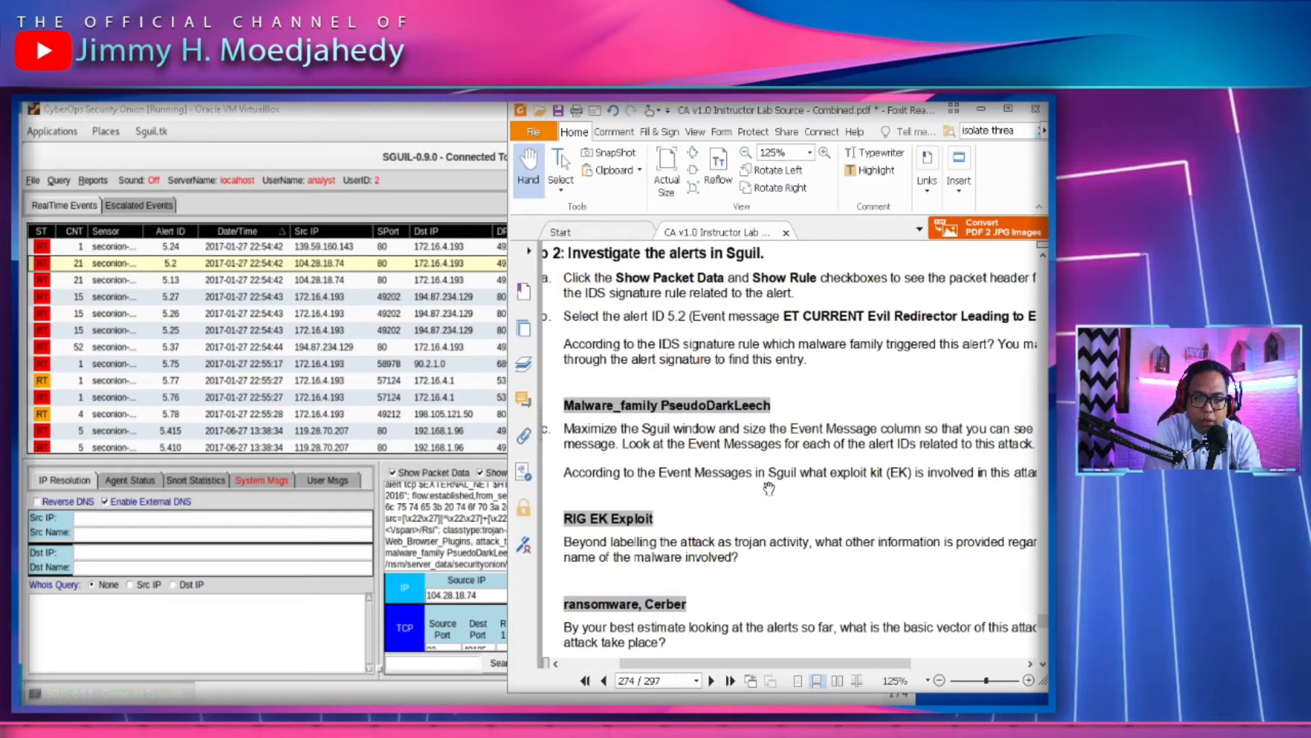
left_click(429, 270)
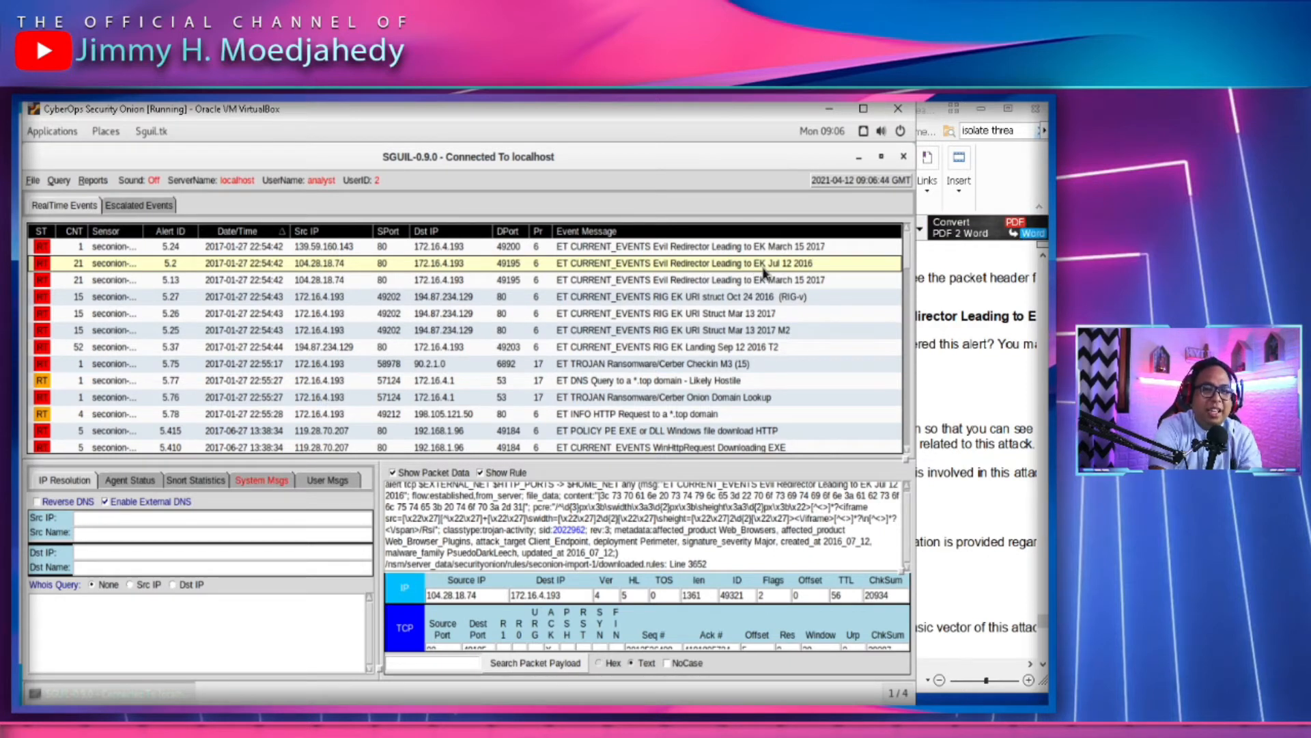
Read the guide's question on attack type and malware name and inspect alert 5.75's event message and rule in Sguil
left_click(921, 404)
left_click_drag(673, 532, 666, 471)
left_click_drag(786, 497, 800, 484)
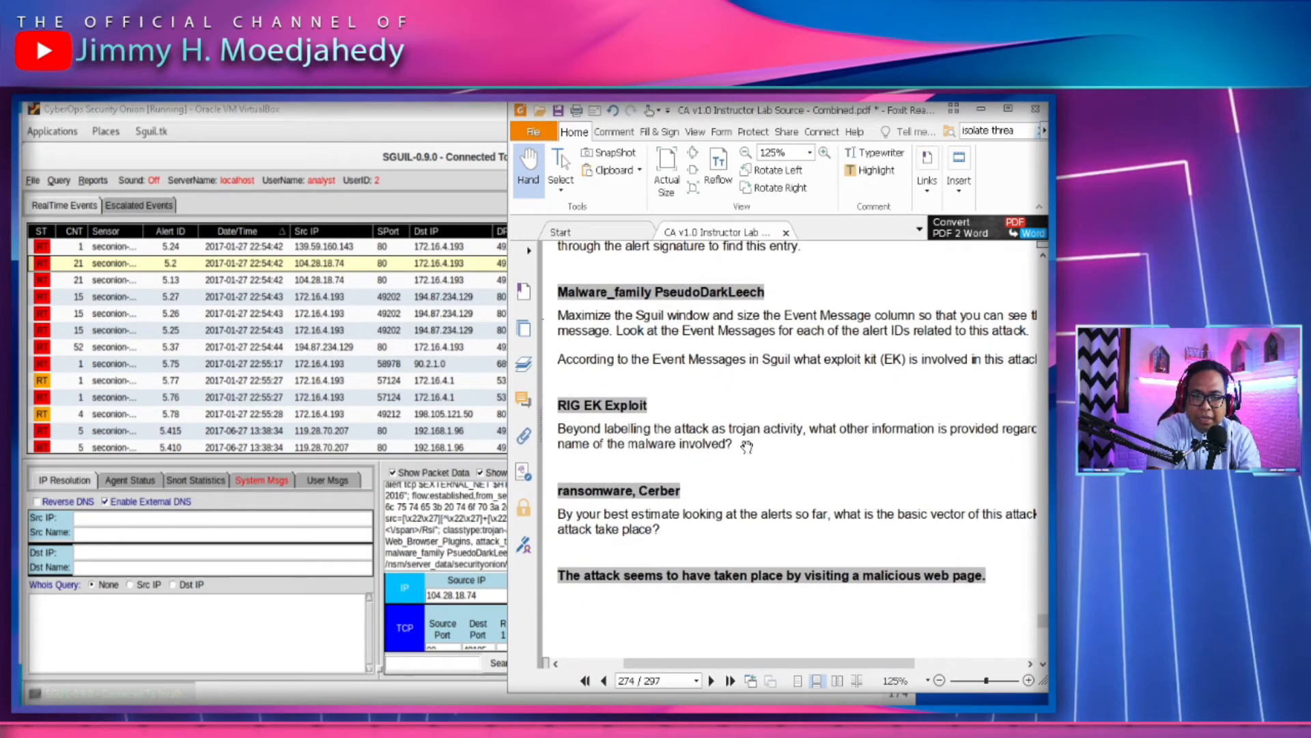
left_click_drag(722, 496, 730, 482)
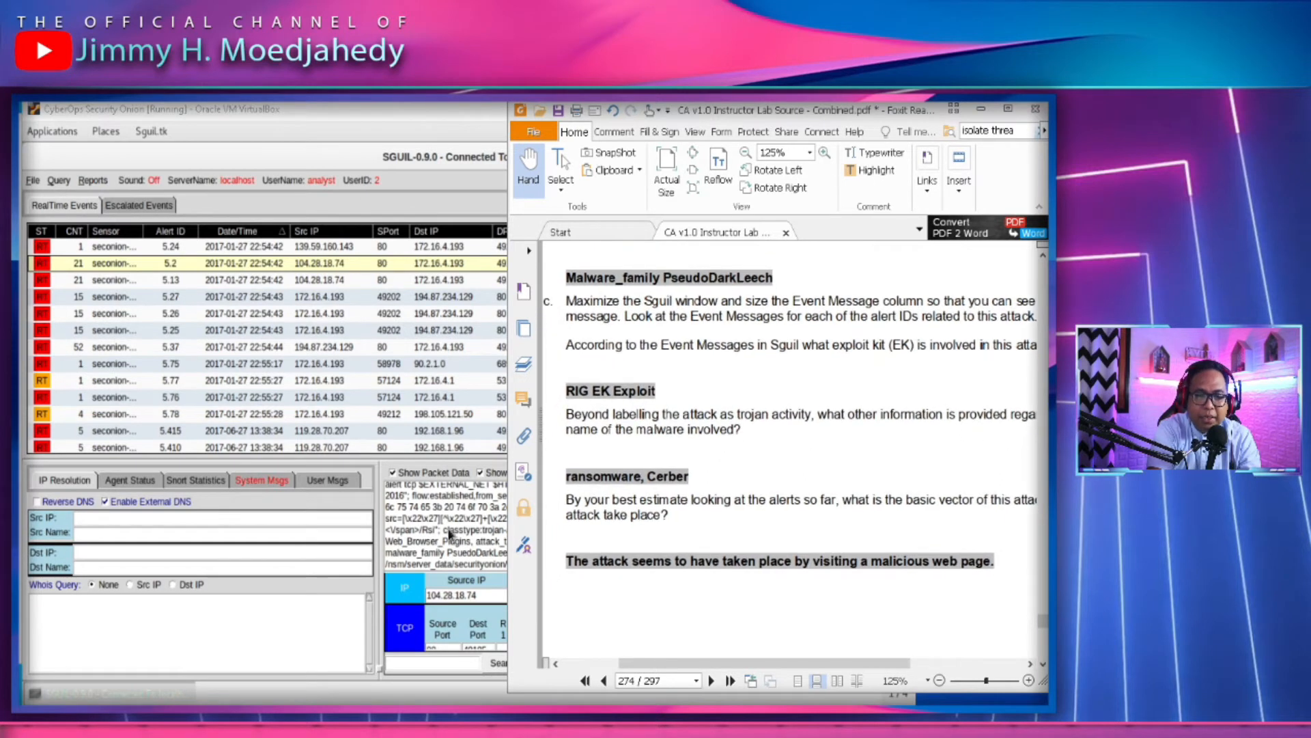
left_click(434, 546)
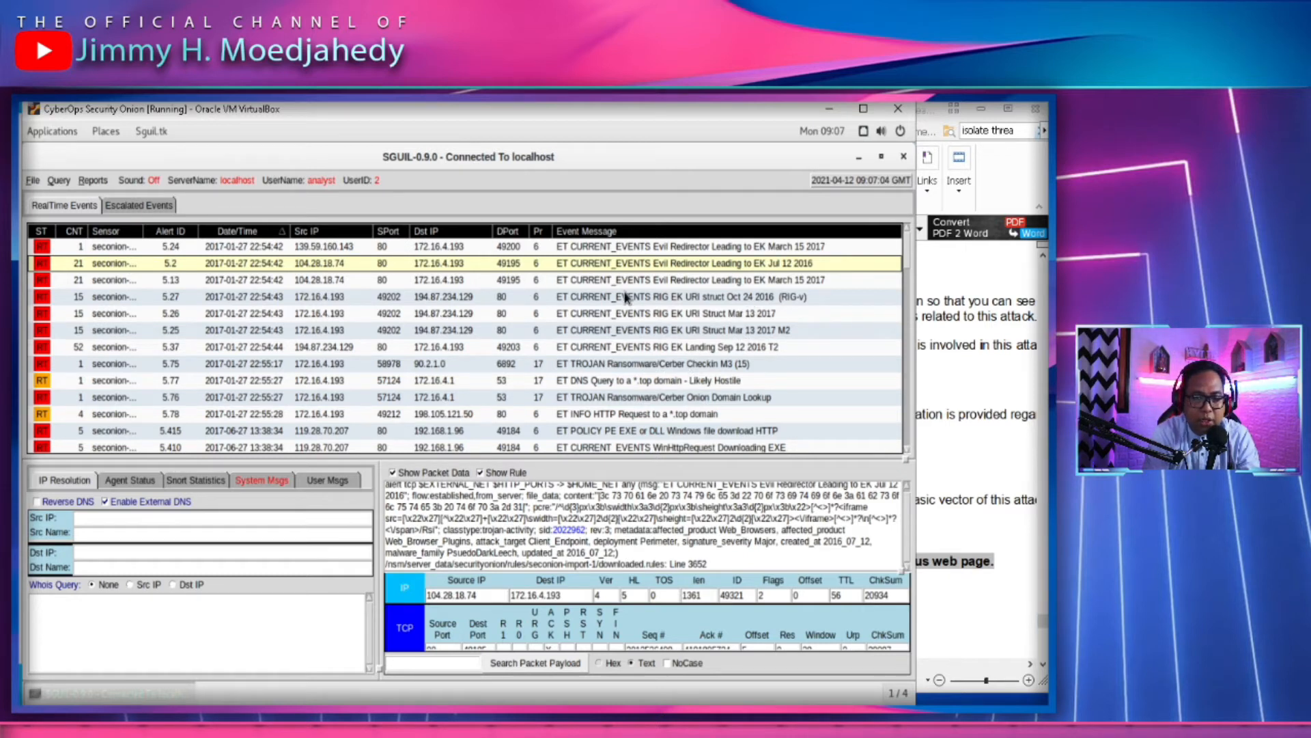
left_click(650, 363)
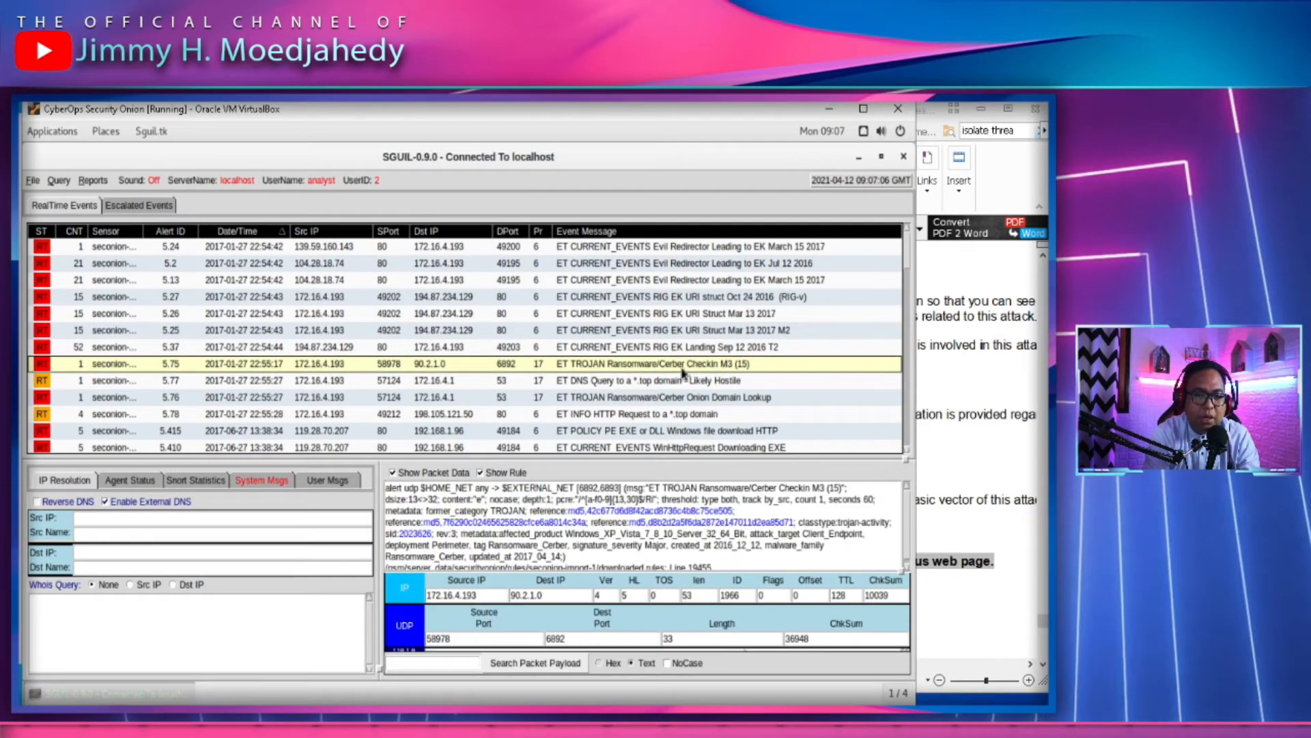
left_click(973, 425)
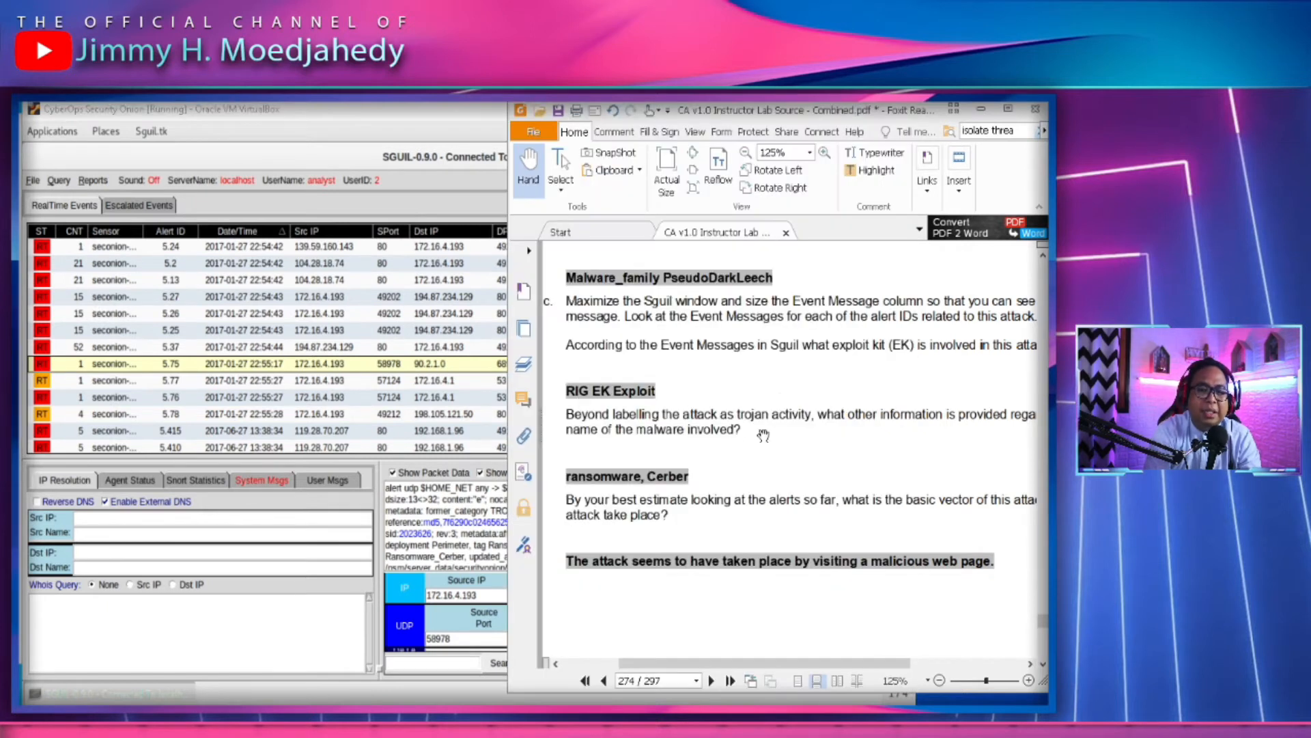
Inspect the event messages of alerts 5.24, 5.27 and 5.75 in sequence to trace how the attack took place
left_click(252, 250)
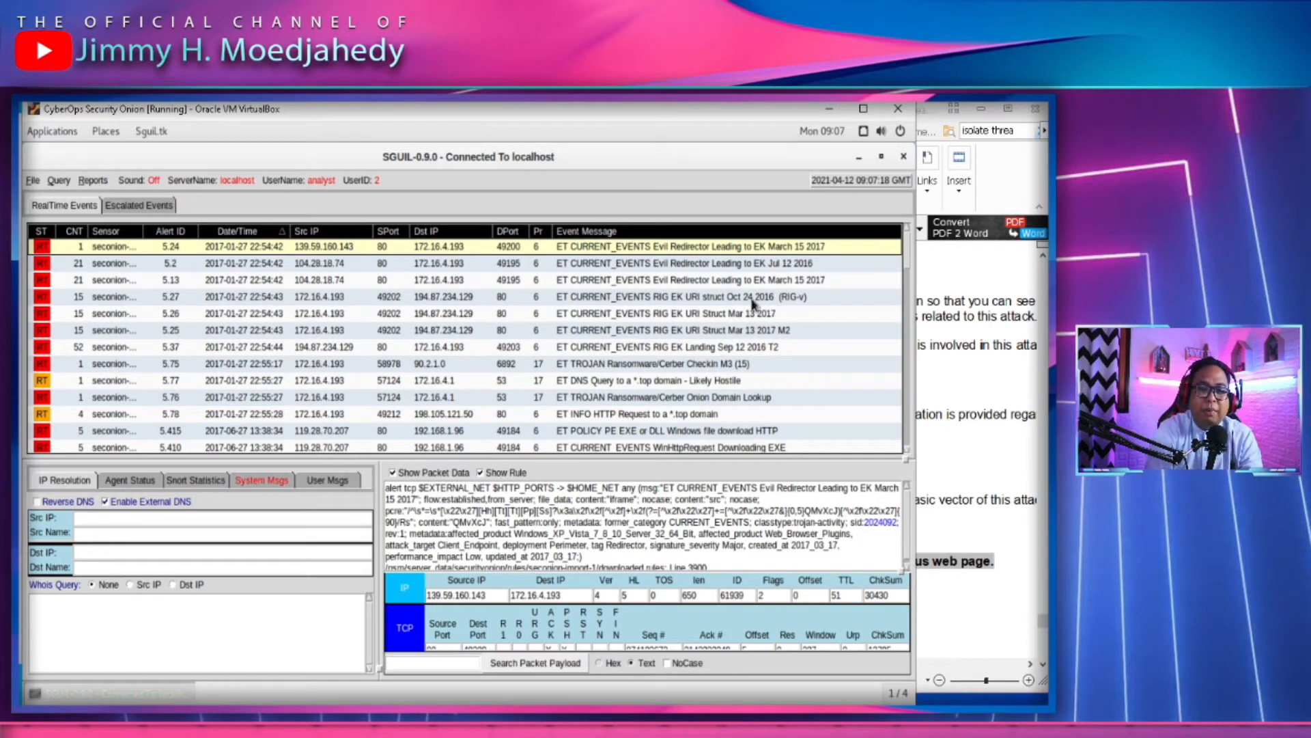
left_click(668, 300)
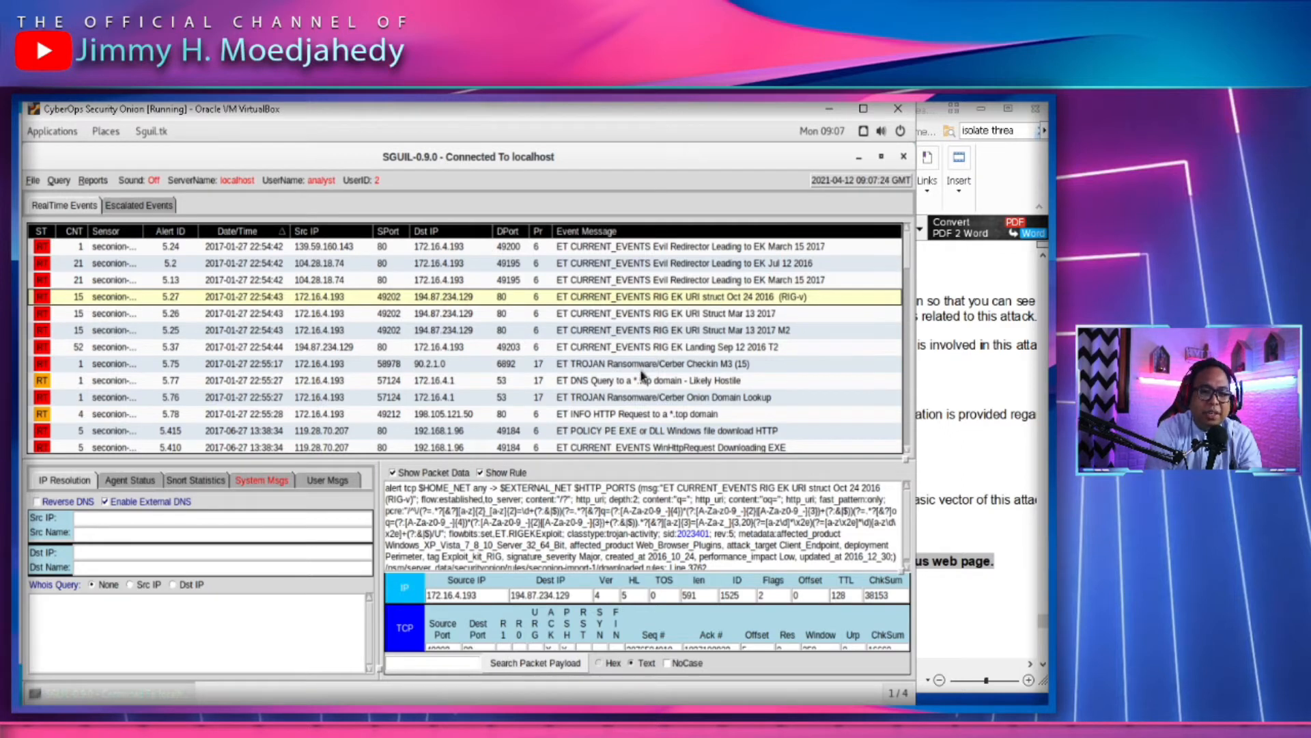
left_click(666, 368)
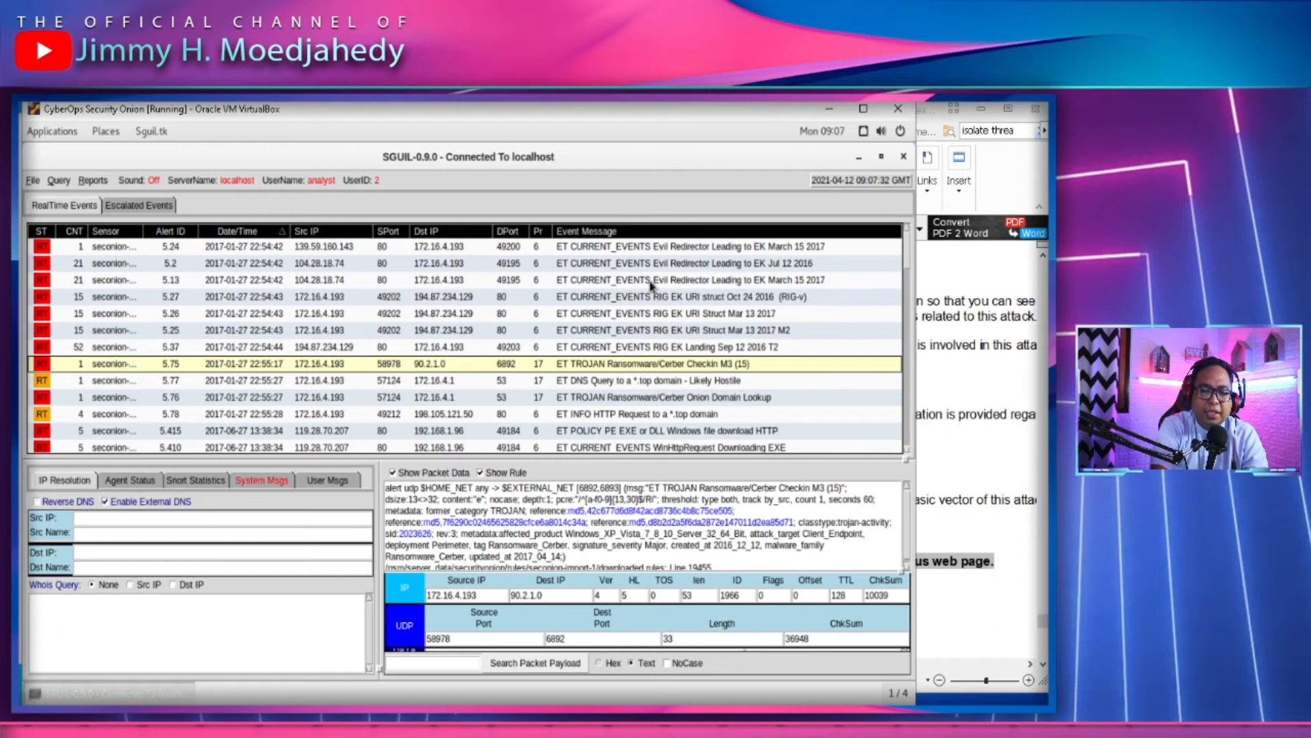
left_click(963, 412)
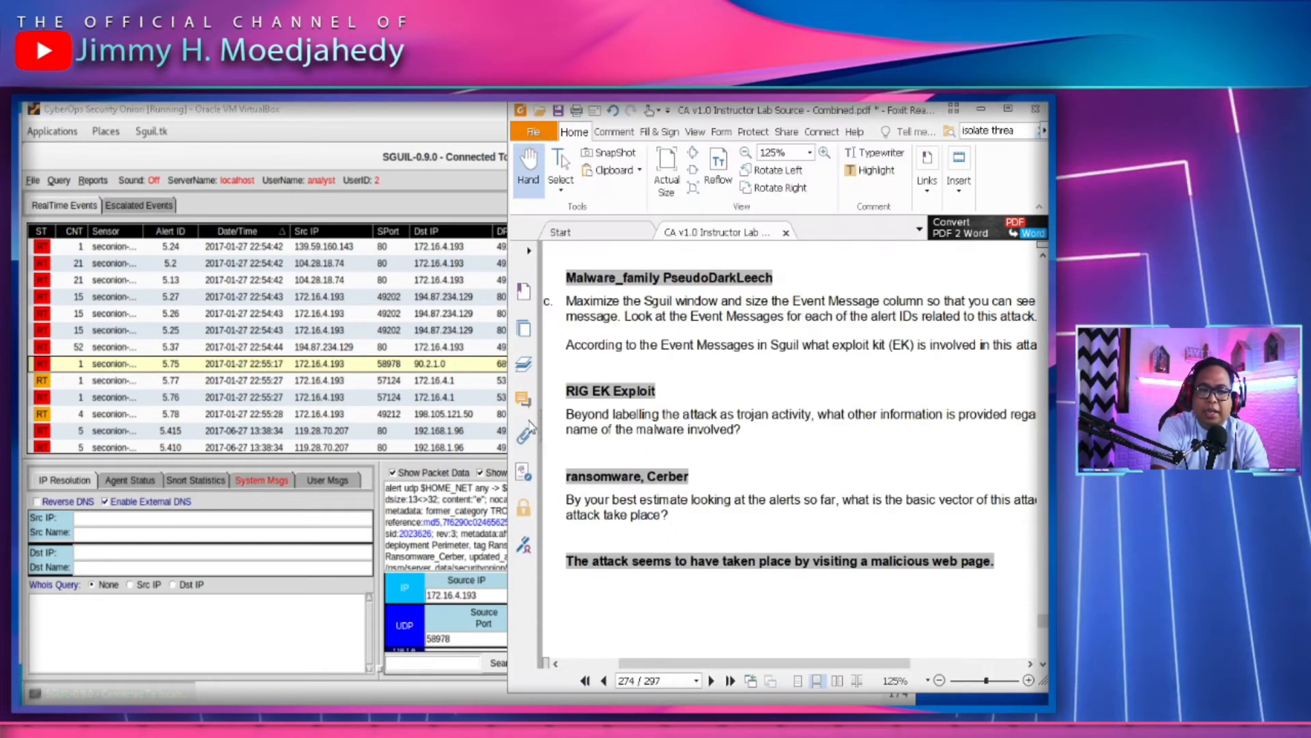
Examine alert 5.37's event message and rule and compare them with the guide's attack vector question
left_click(311, 351)
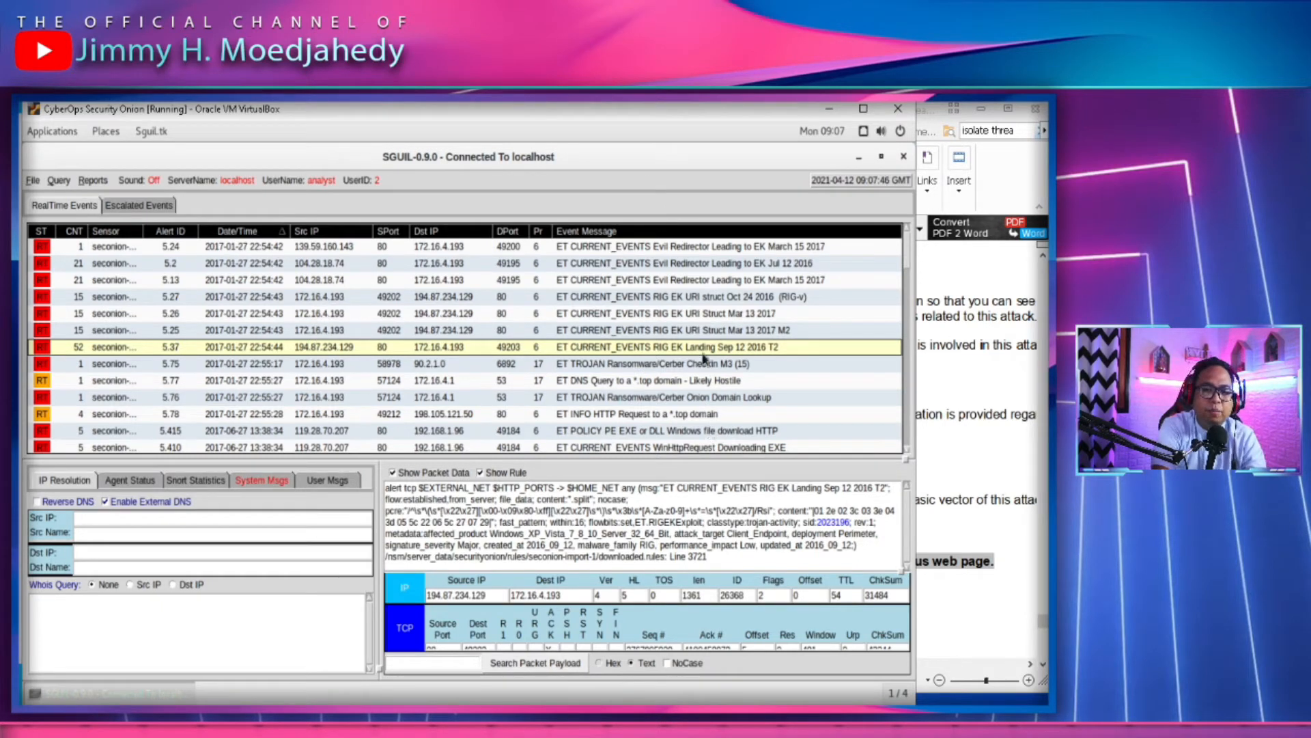
left_click(977, 422)
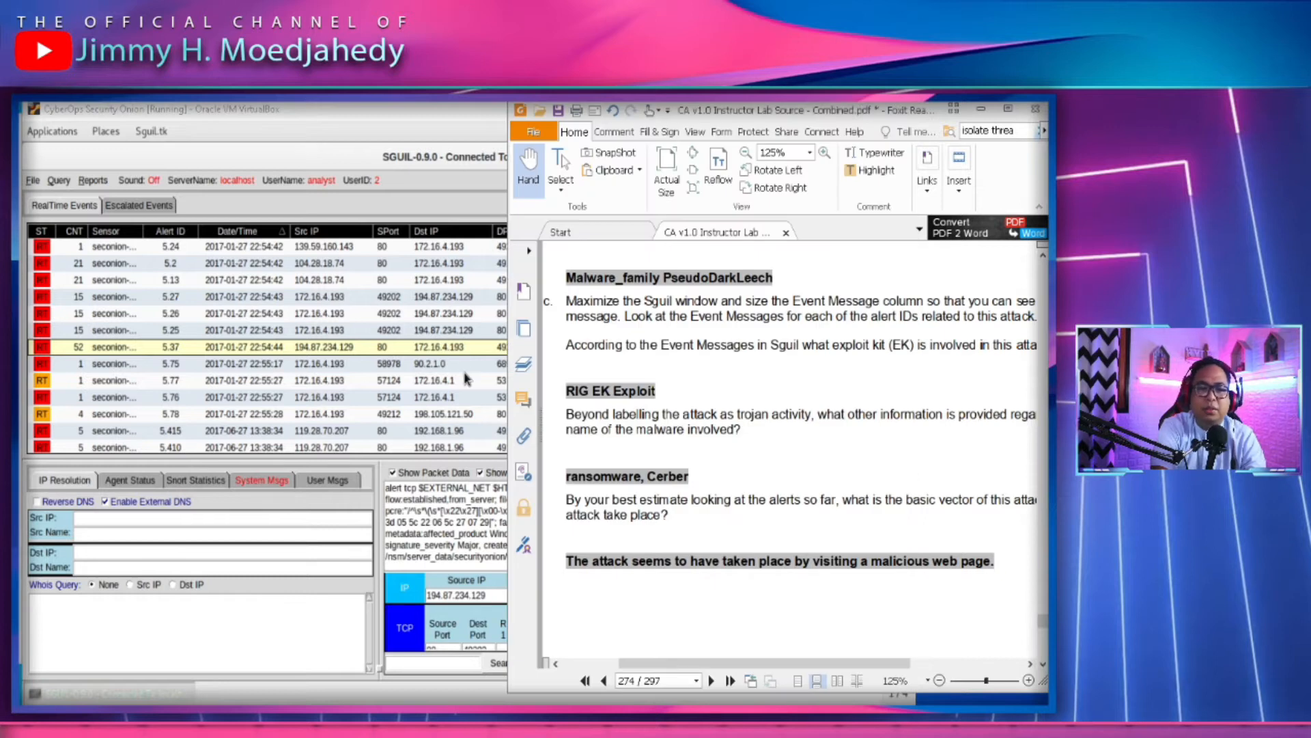
left_click(459, 352)
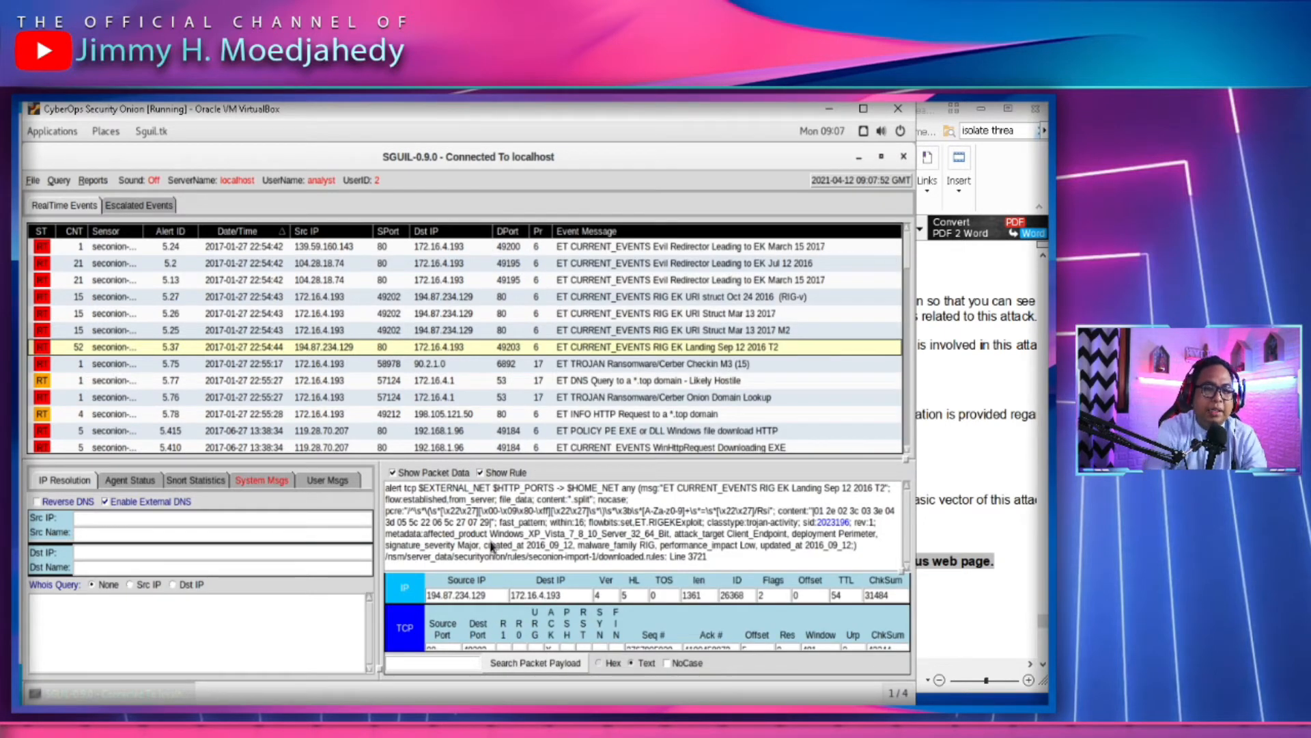
left_click(998, 369)
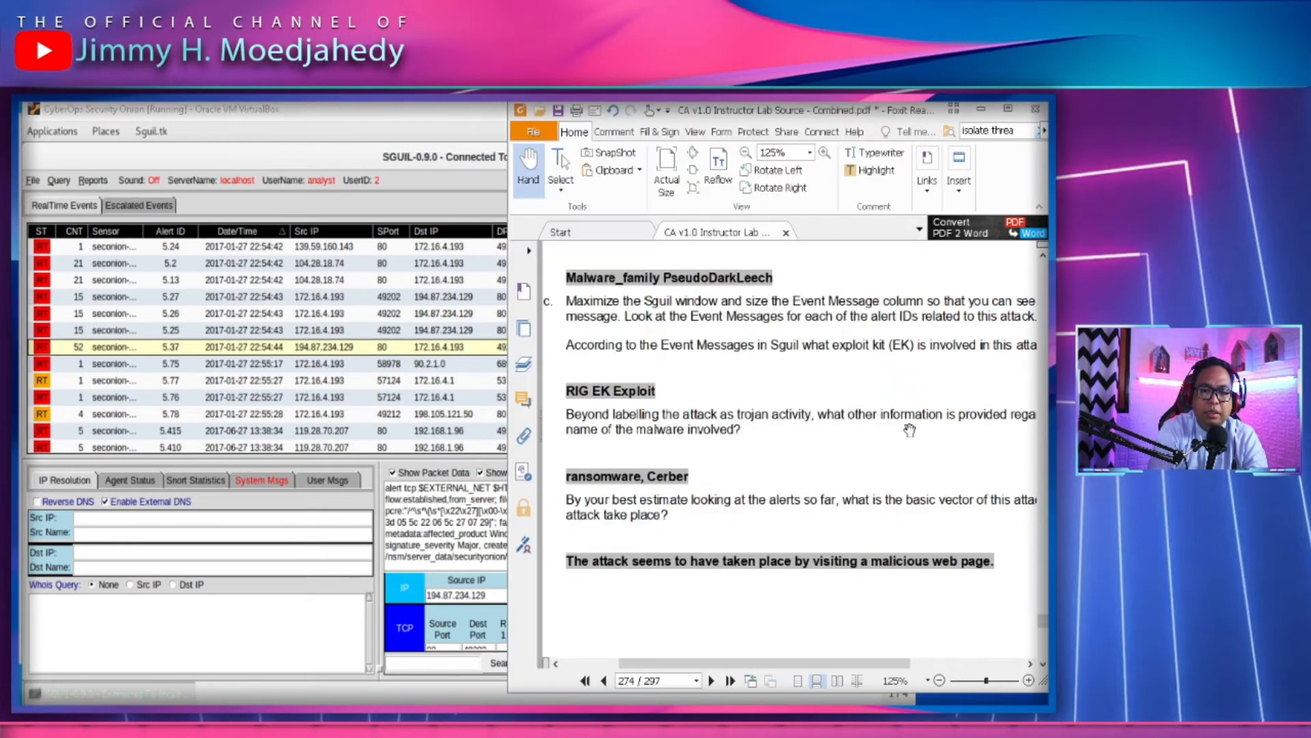
left_click(403, 198)
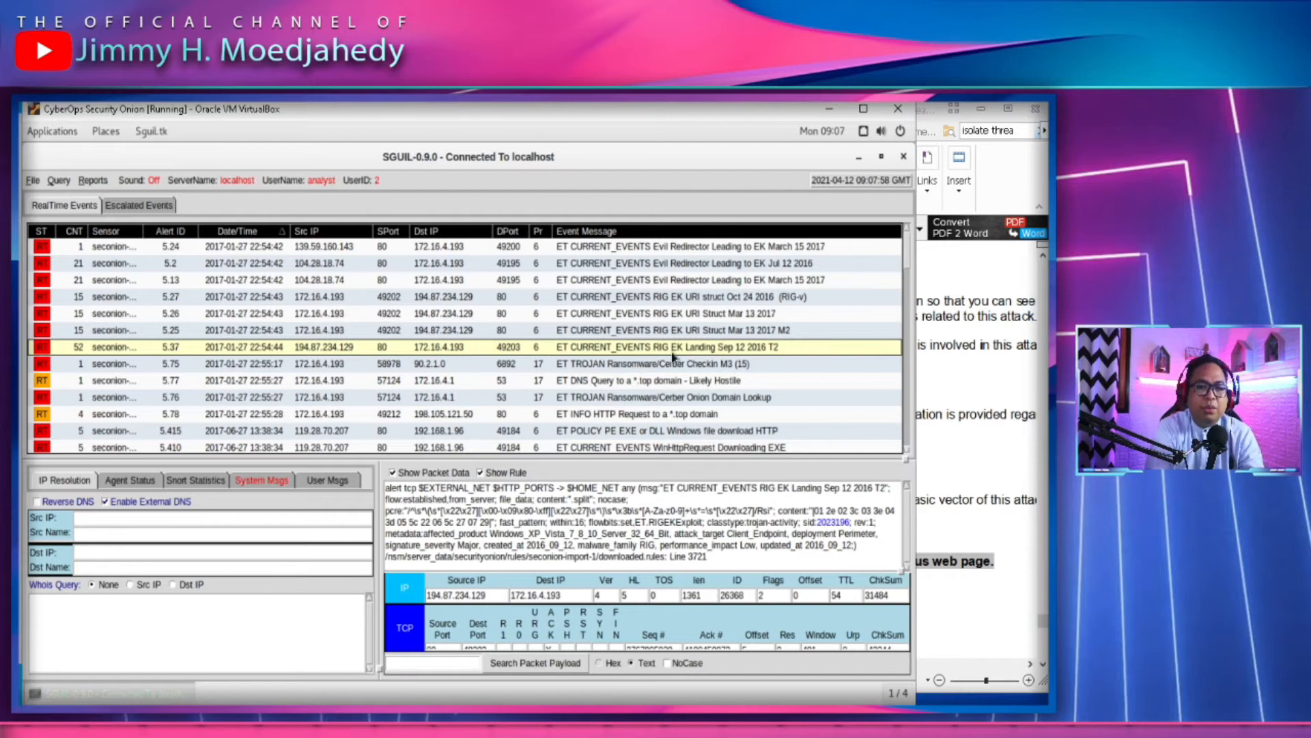
Go to the guide's Step 3 on event transcripts and open the transcript of alert 5.2 in Sguil
left_click(970, 483)
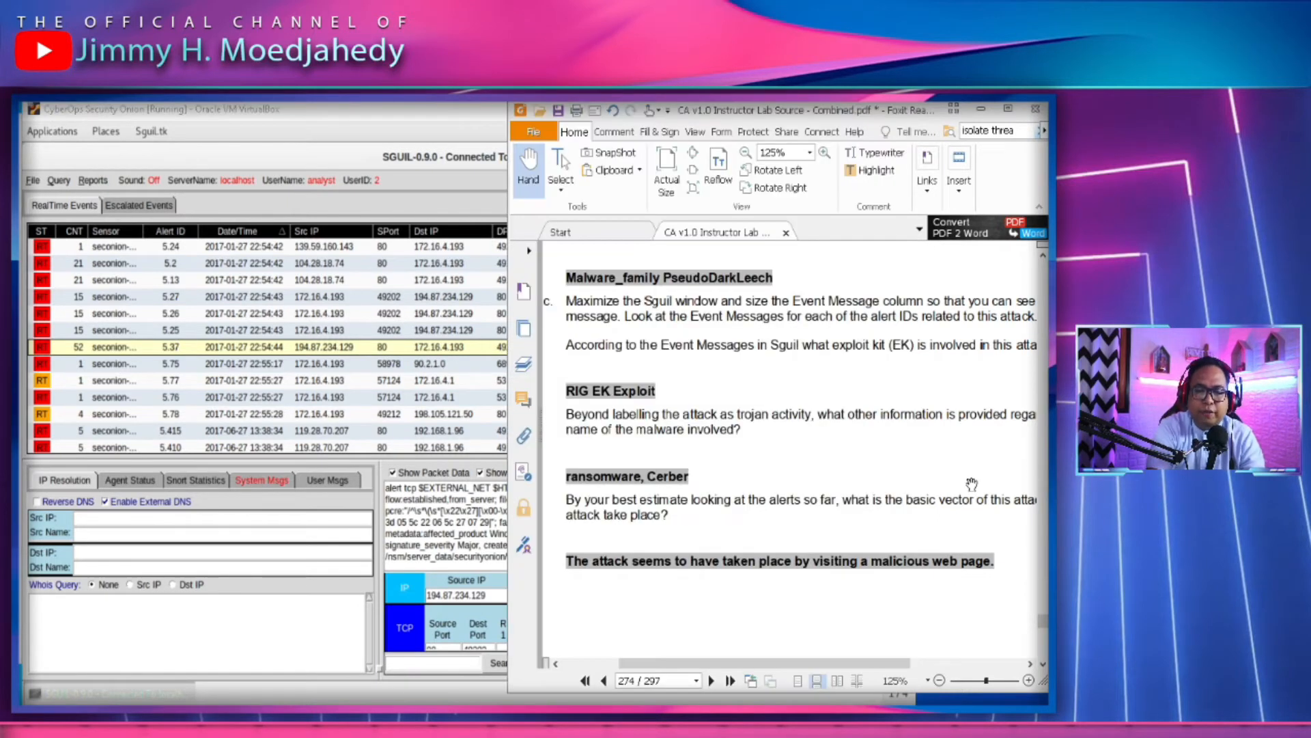
scroll(673, 476, "down", 5)
scroll(853, 502, "down", 5)
scroll(853, 502, "down", 3)
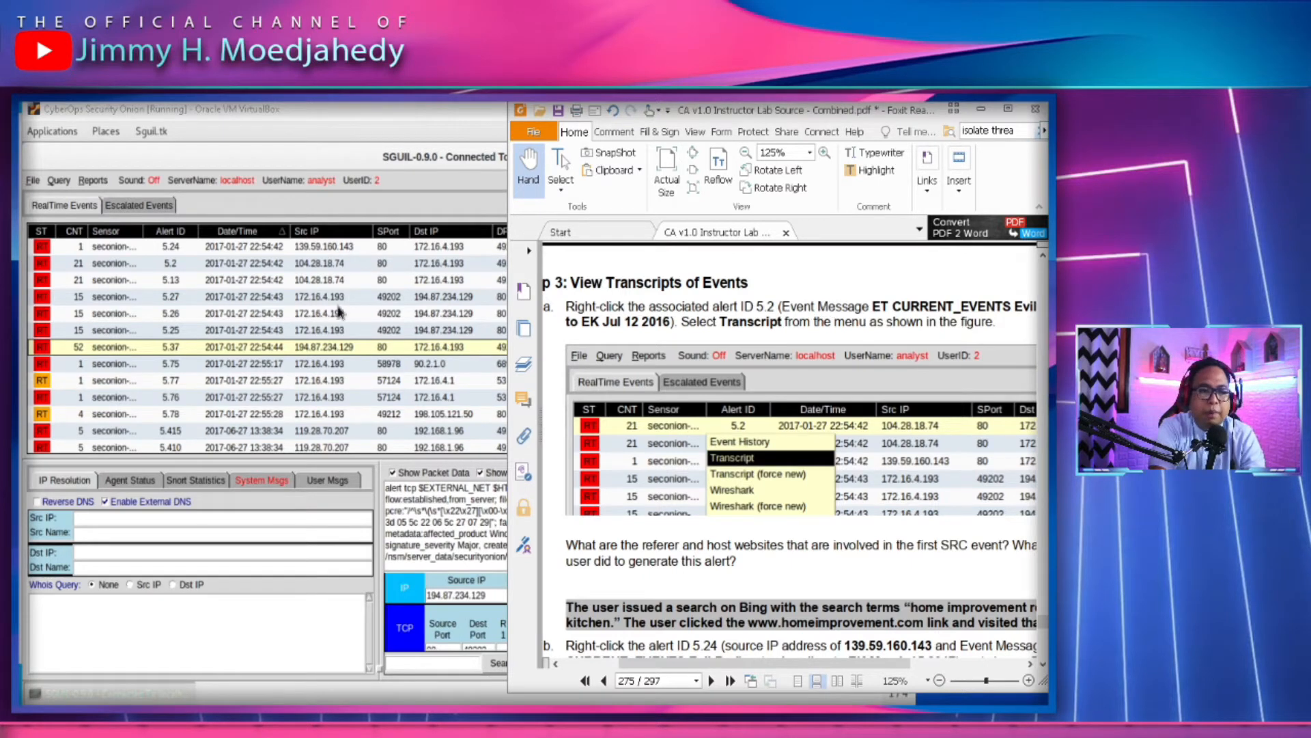
left_click(170, 264)
right_click(172, 267)
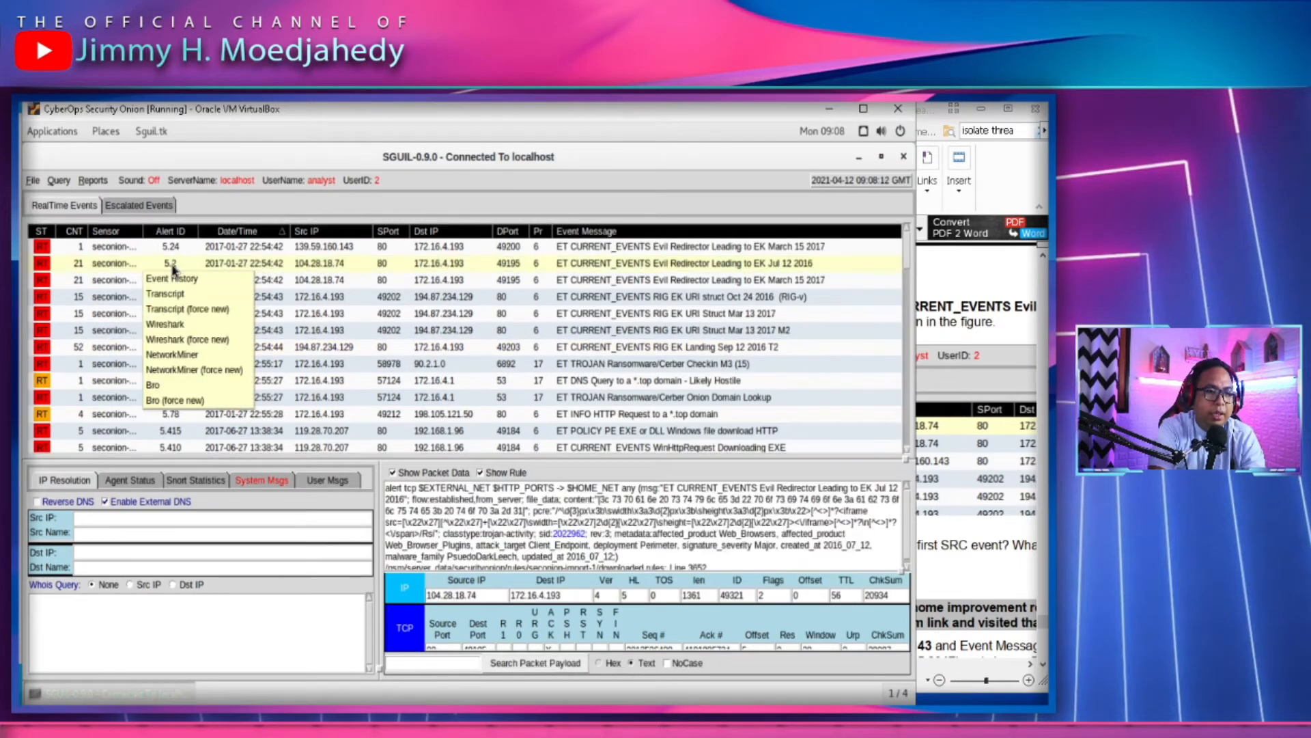
left_click(166, 293)
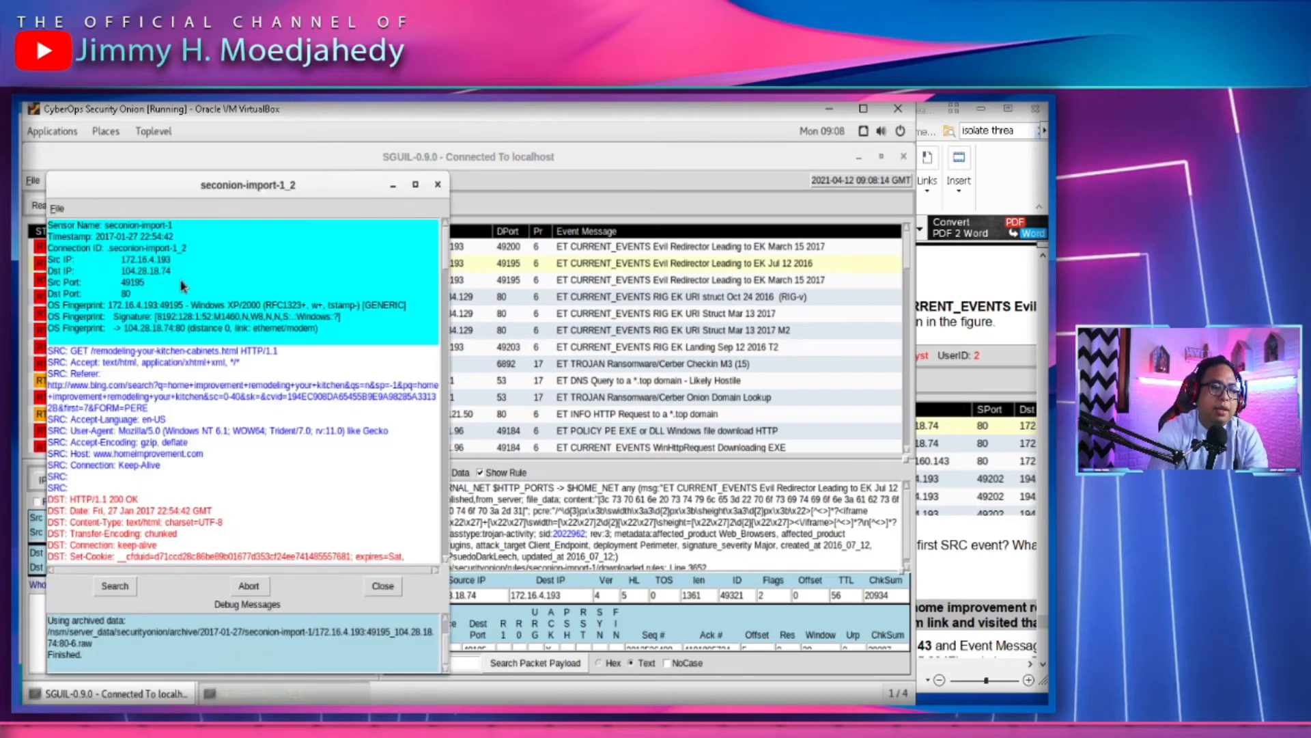
Read through alert 5.2's transcript, examining the first SRC event's request and the DST response
left_click_drag(240, 185, 252, 175)
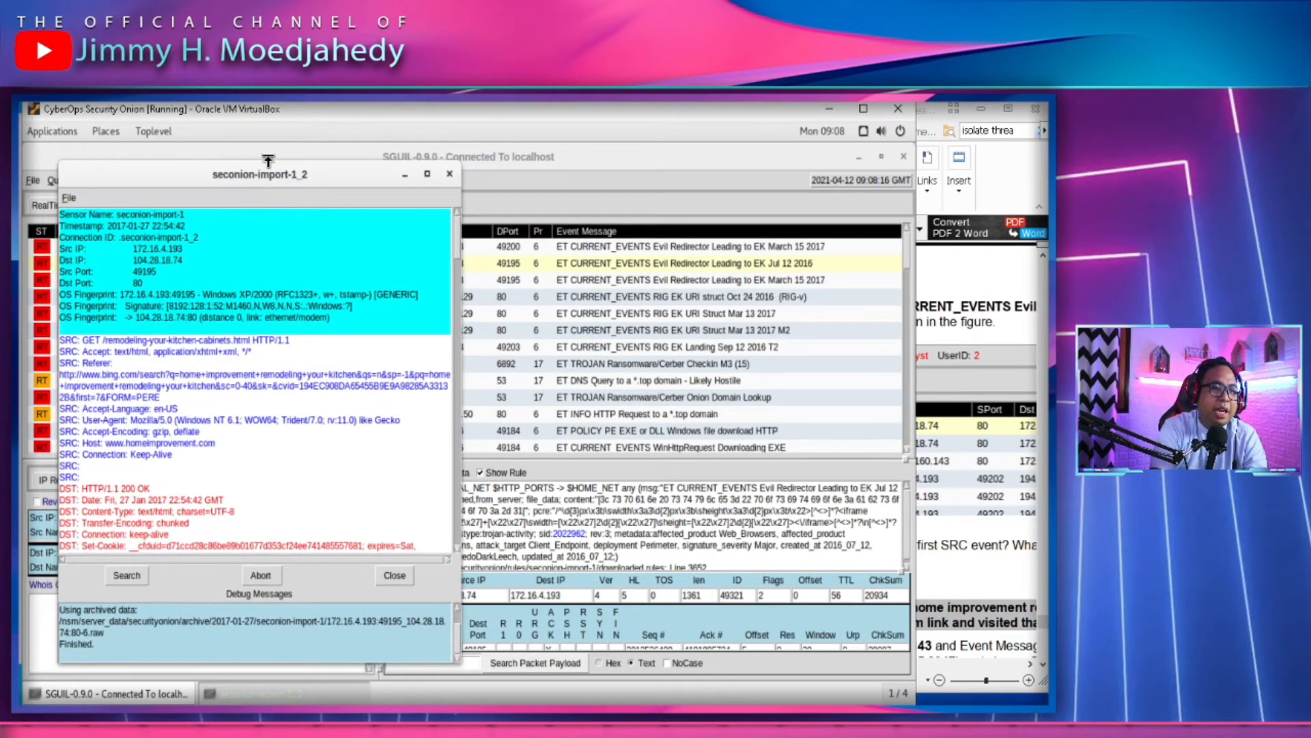
scroll(215, 407, "down", 5)
scroll(230, 387, "up", 5)
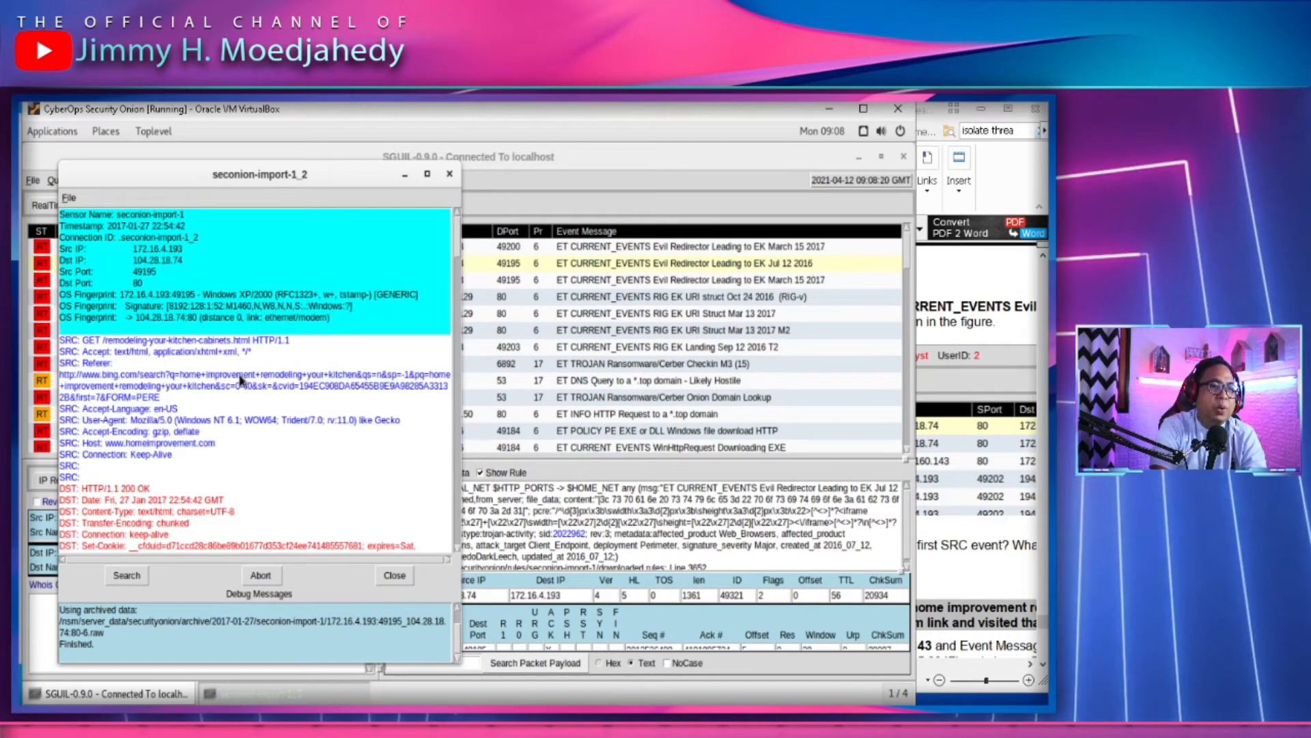
scroll(205, 435, "down", 8)
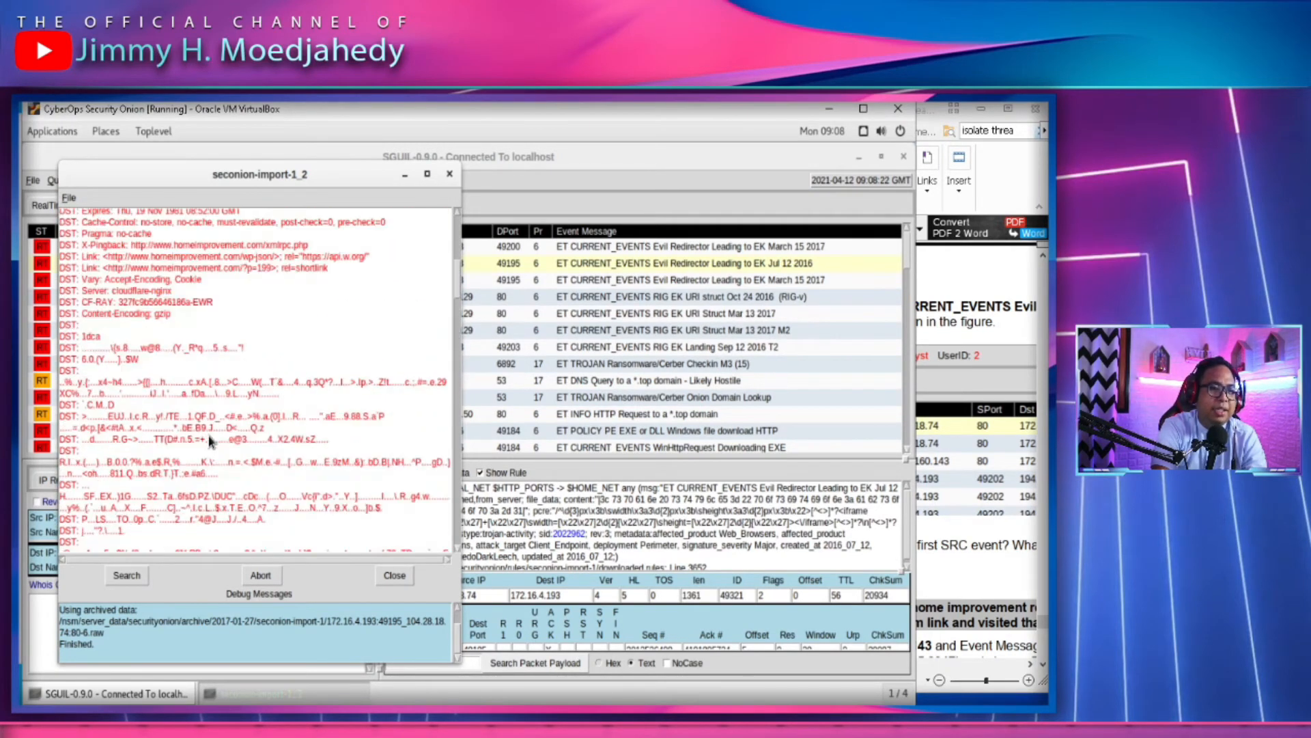
scroll(210, 440, "up", 8)
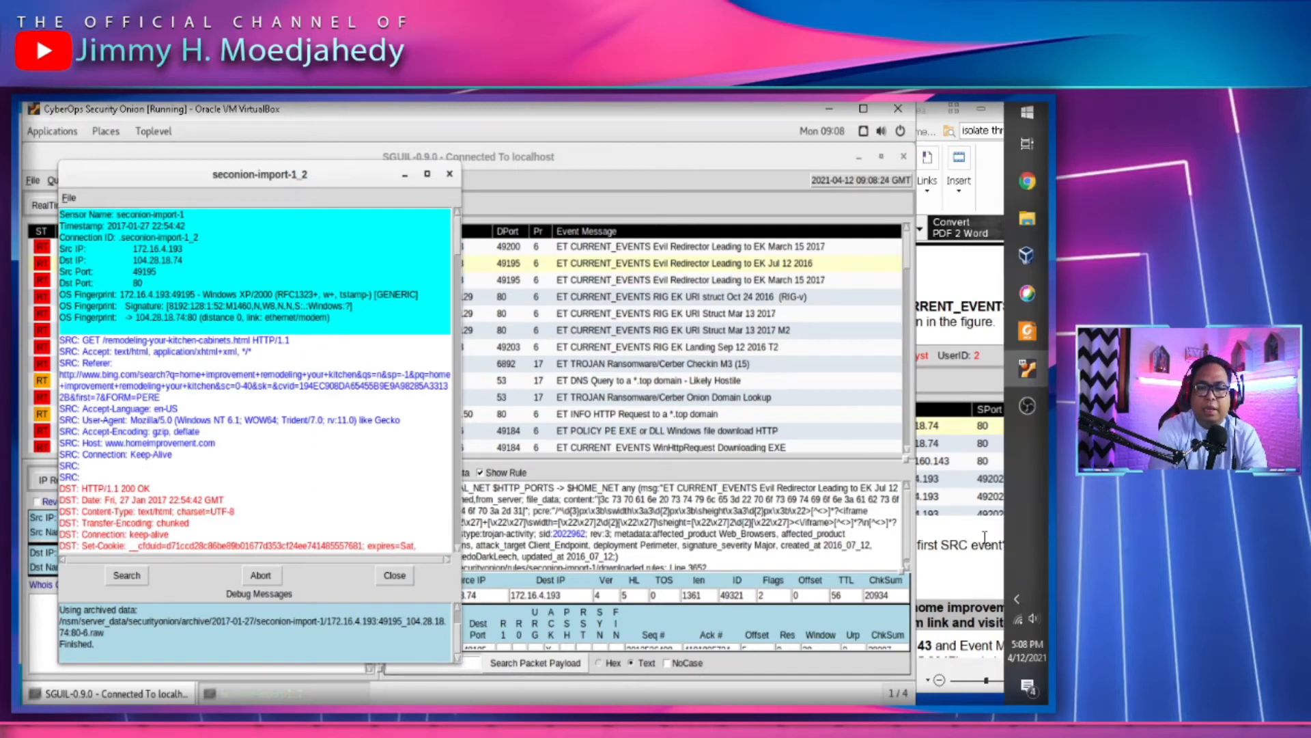
Read the guide's referer and host websites question and check it against the Referer and Host lines of alert 5.2's transcript
left_click(985, 537)
scroll(892, 552, "down", 3)
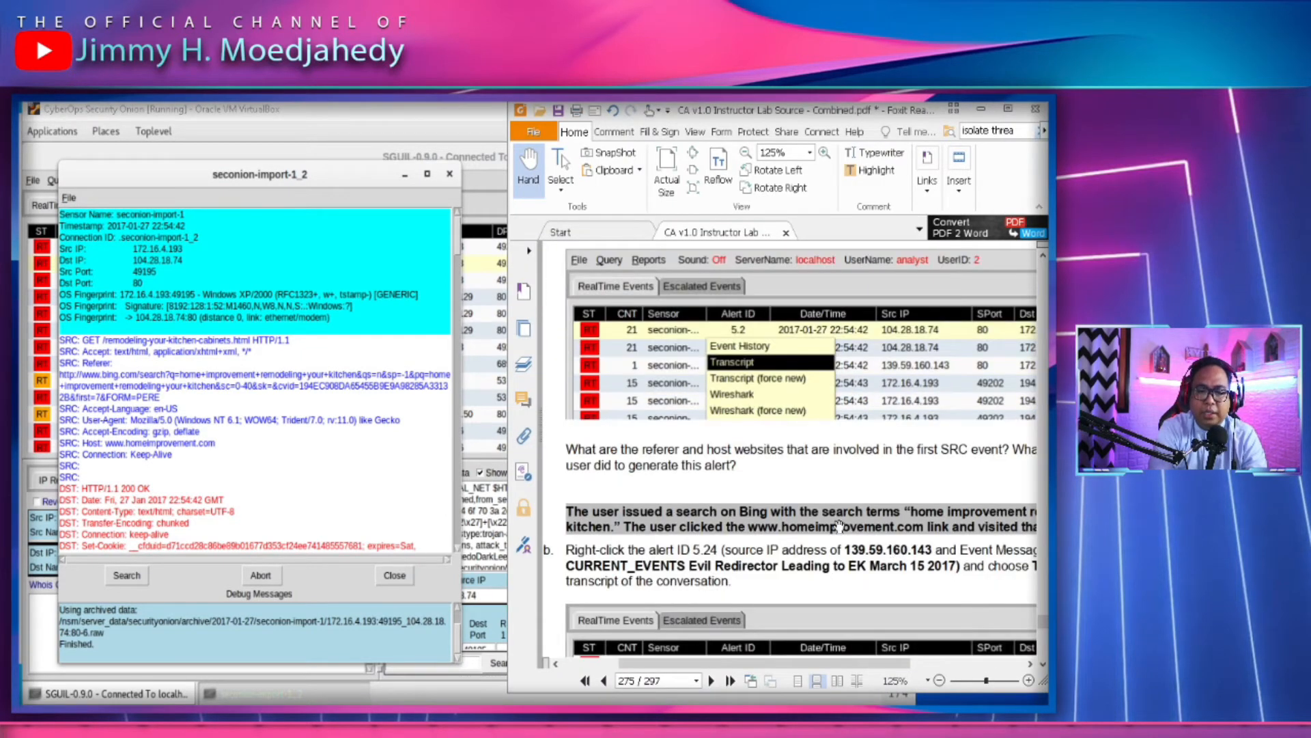
left_click_drag(813, 475, 796, 352)
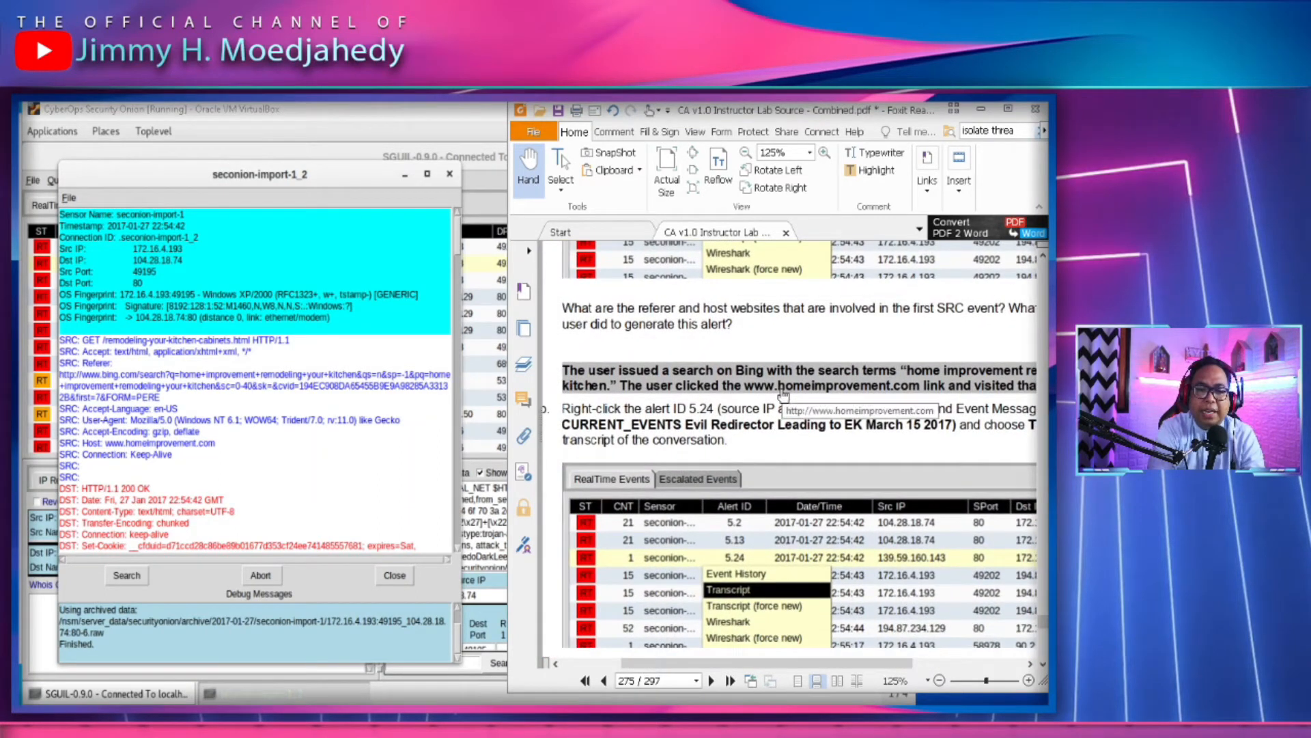
left_click(171, 437)
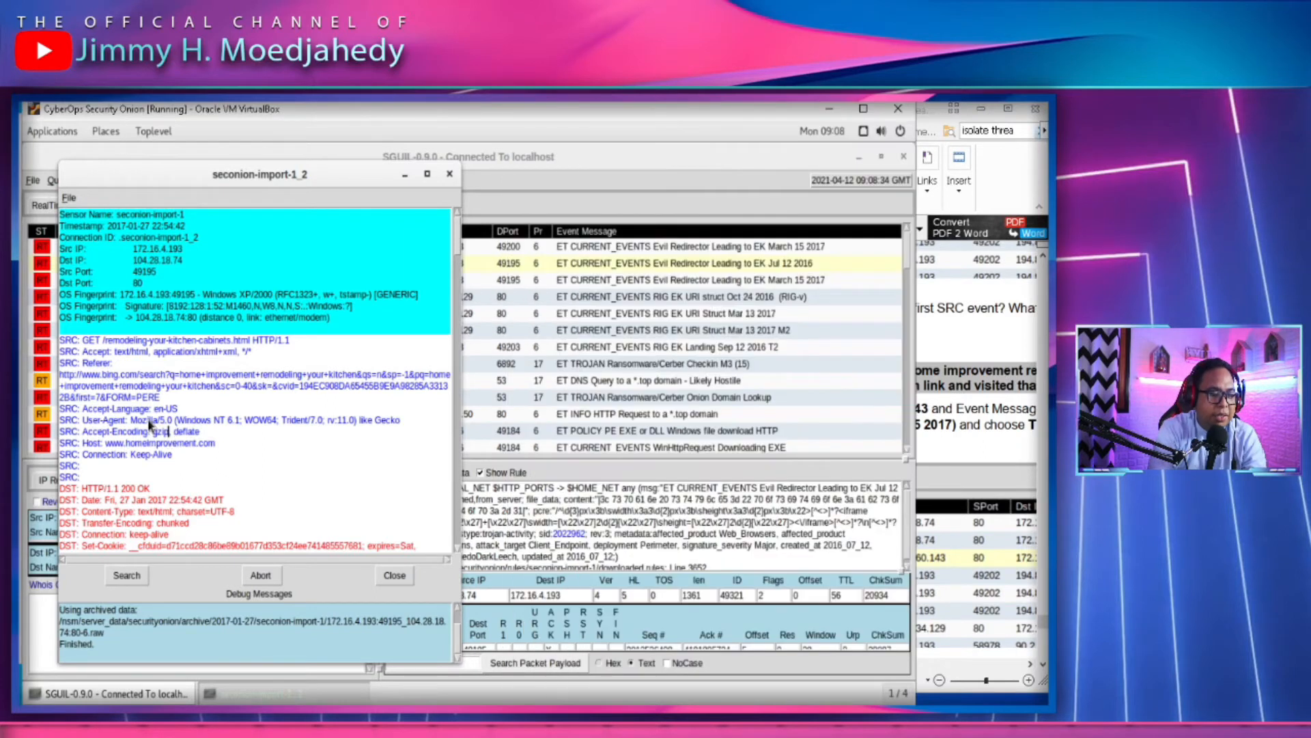
left_click_drag(265, 174, 295, 176)
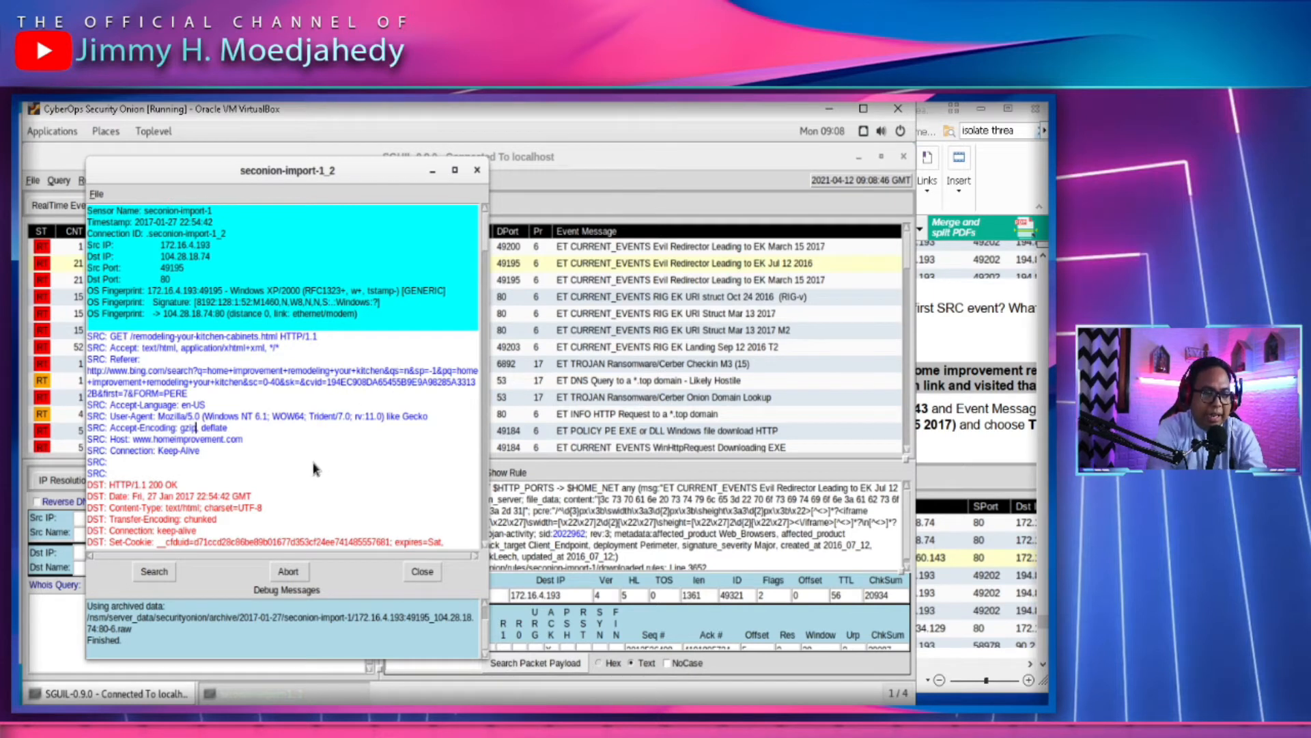
Review the Host line and DST response in alert 5.2's transcript alongside the guide's answer and close the transcript
scroll(310, 463, "down", 1)
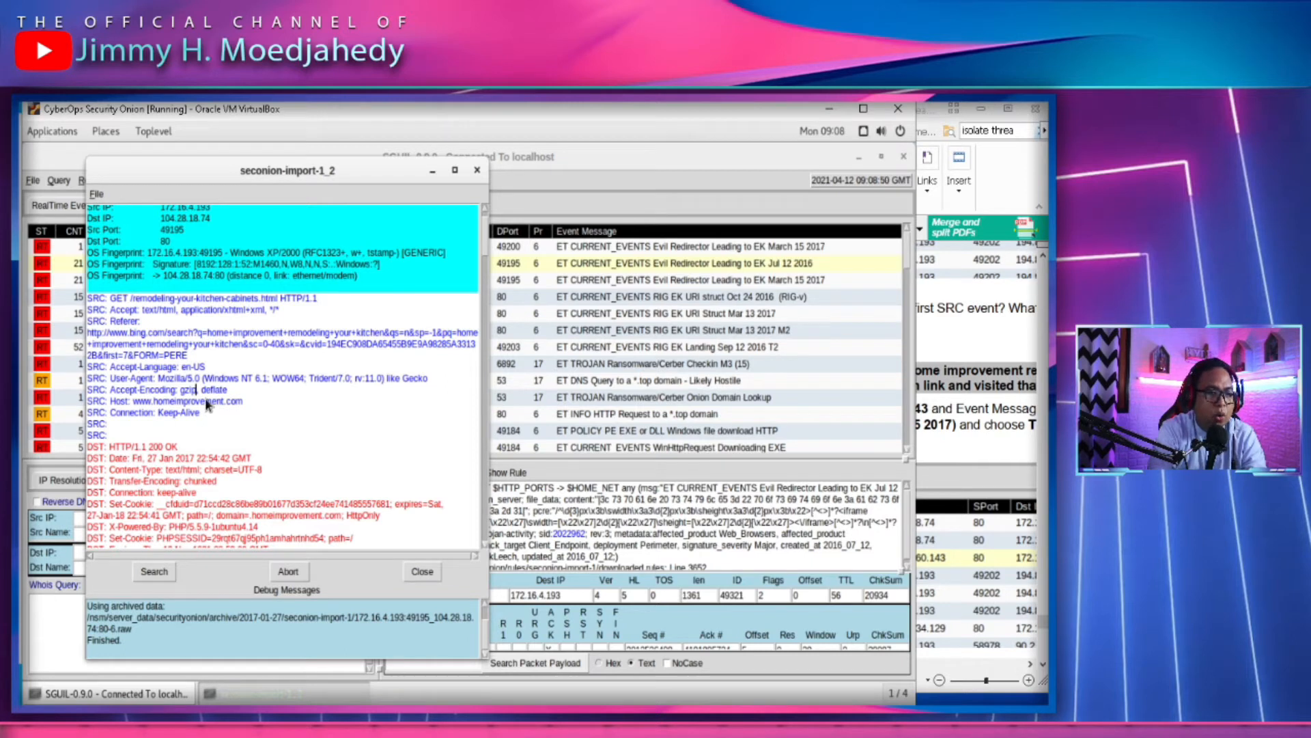
left_click(926, 410)
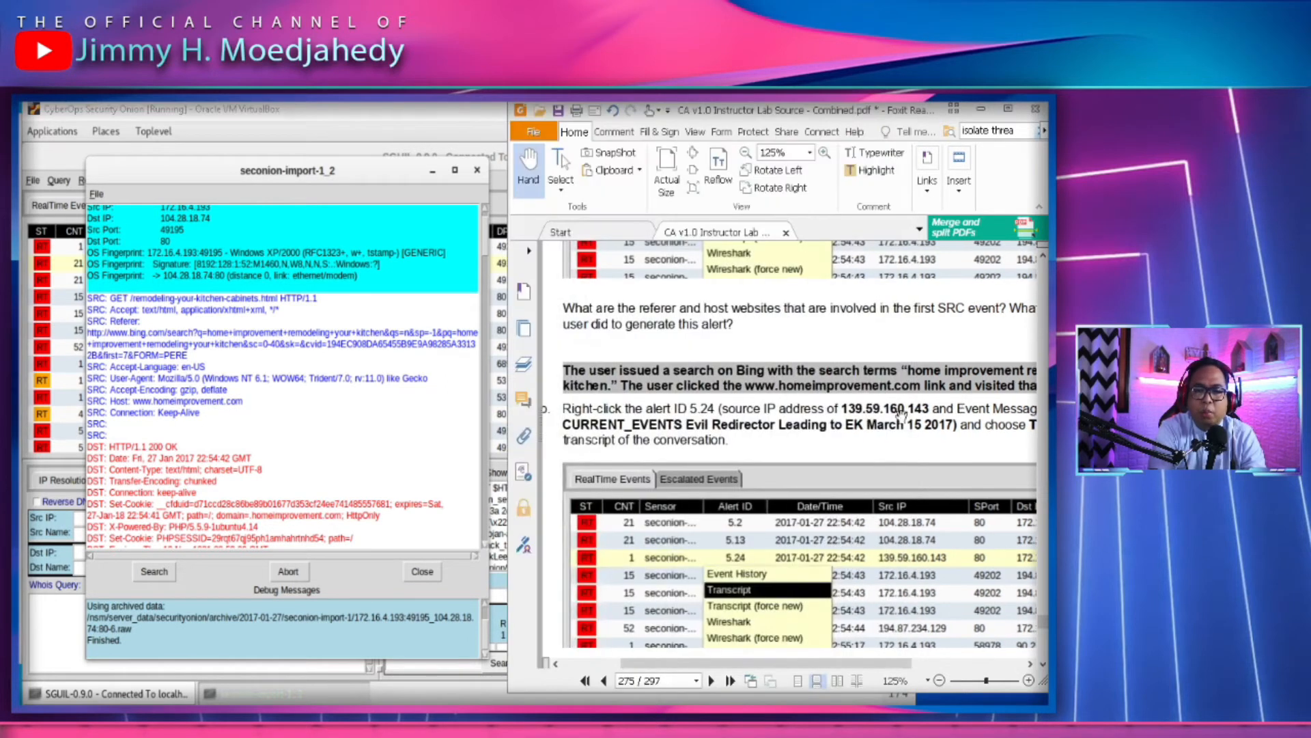
left_click_drag(838, 406, 756, 405)
left_click(869, 366)
left_click_drag(884, 342, 886, 307)
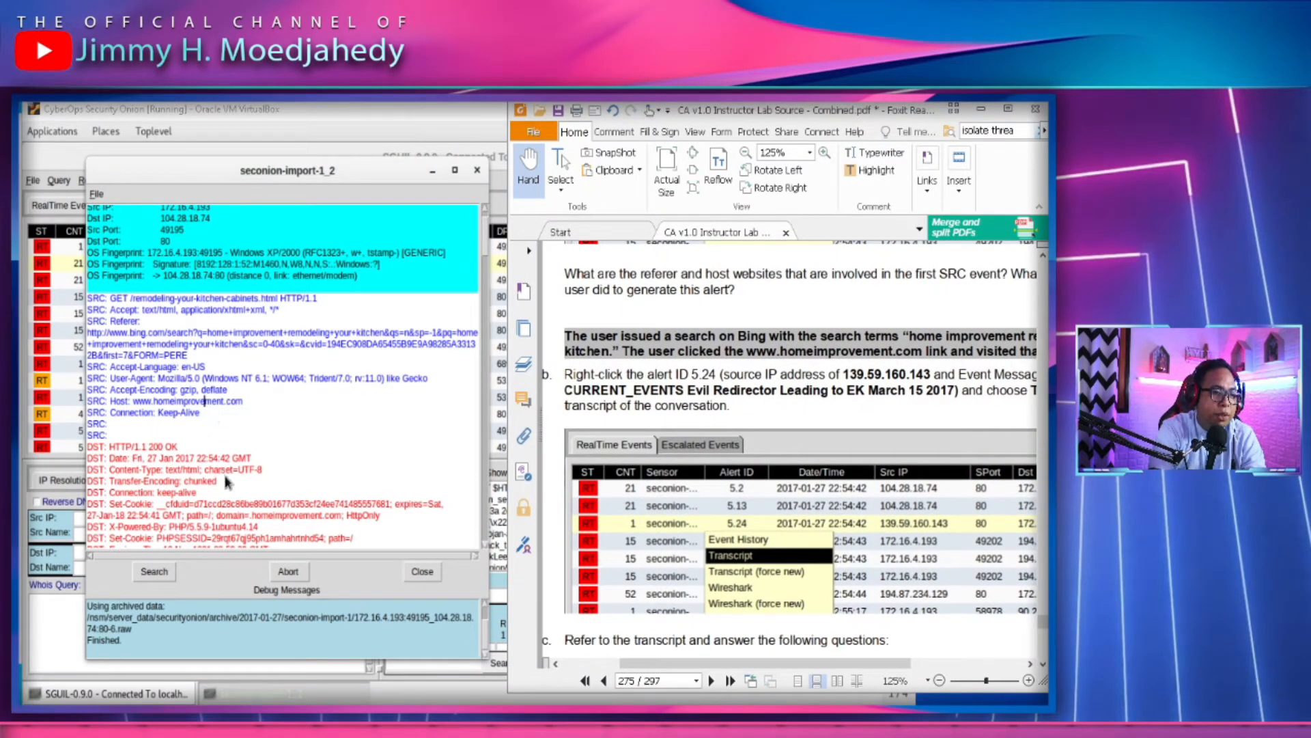
scroll(227, 482, "down", 5)
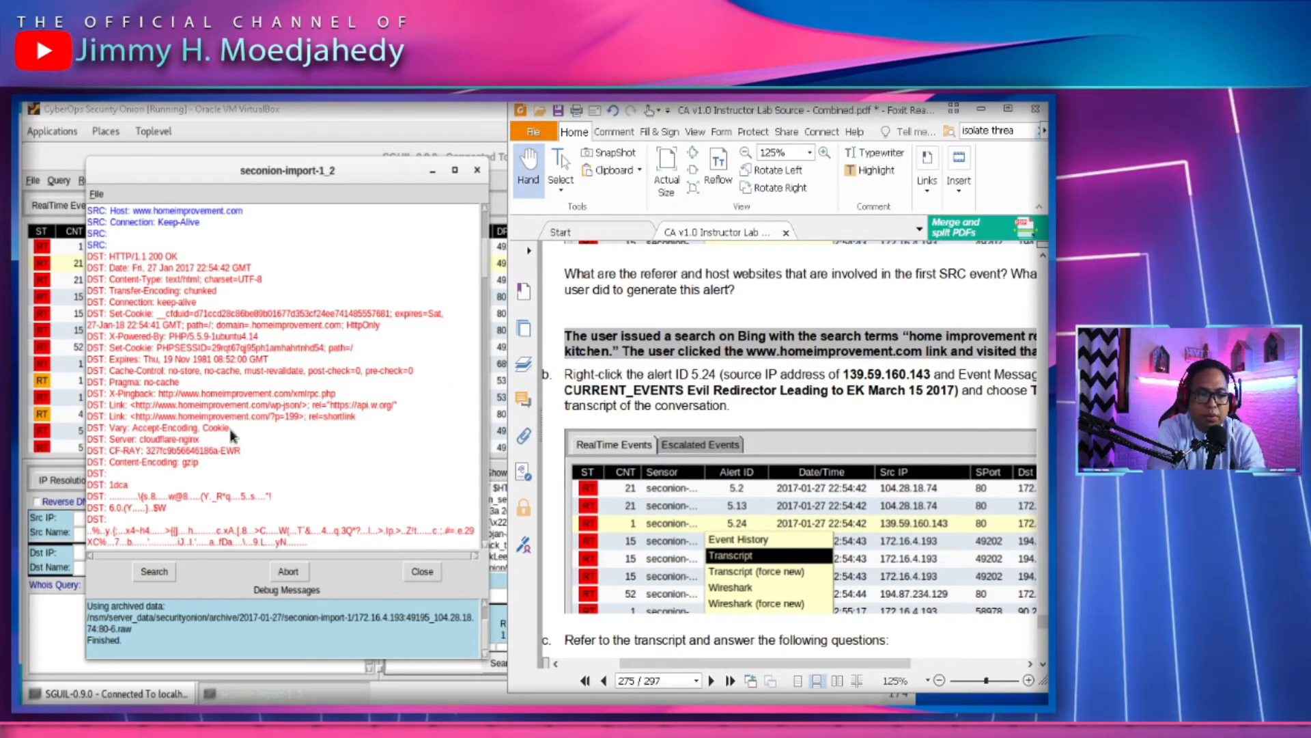
left_click(476, 169)
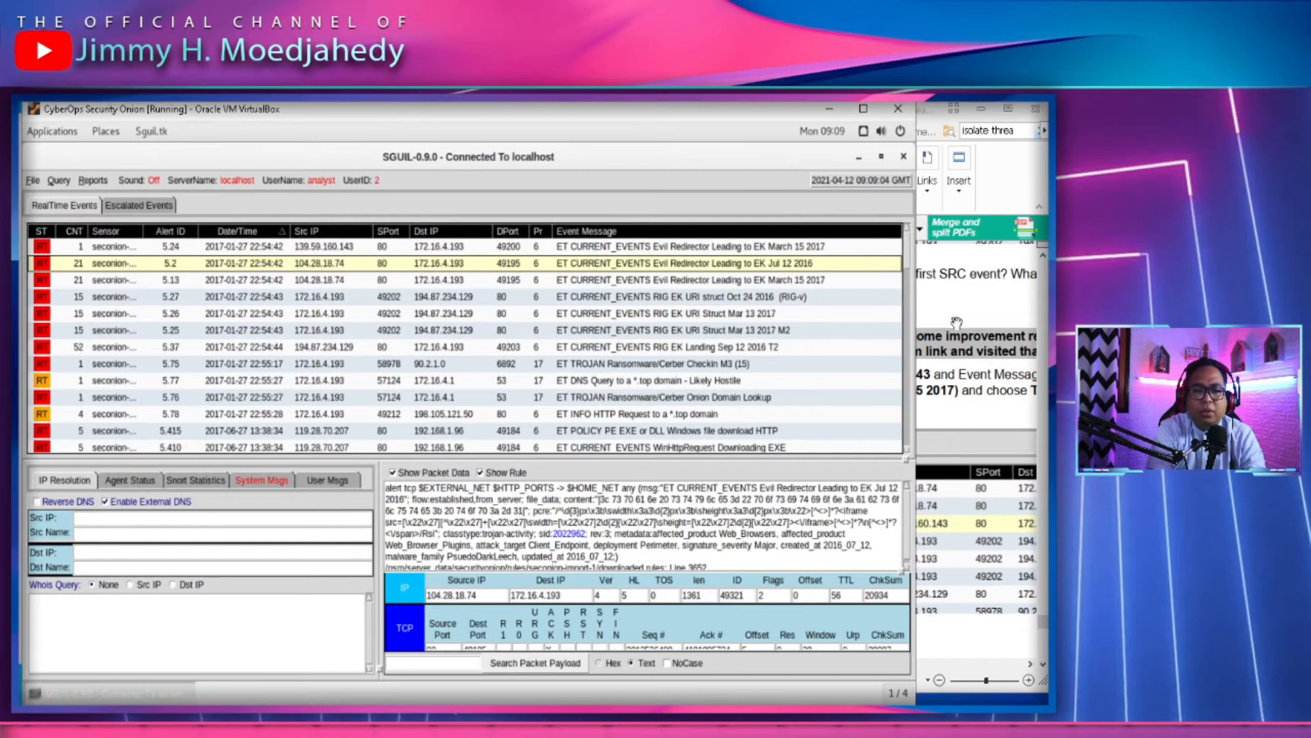
Read the guide's step b and open the transcript of alert 5.24 with source IP 139.59.160.143 in Sguil
left_click(770, 372)
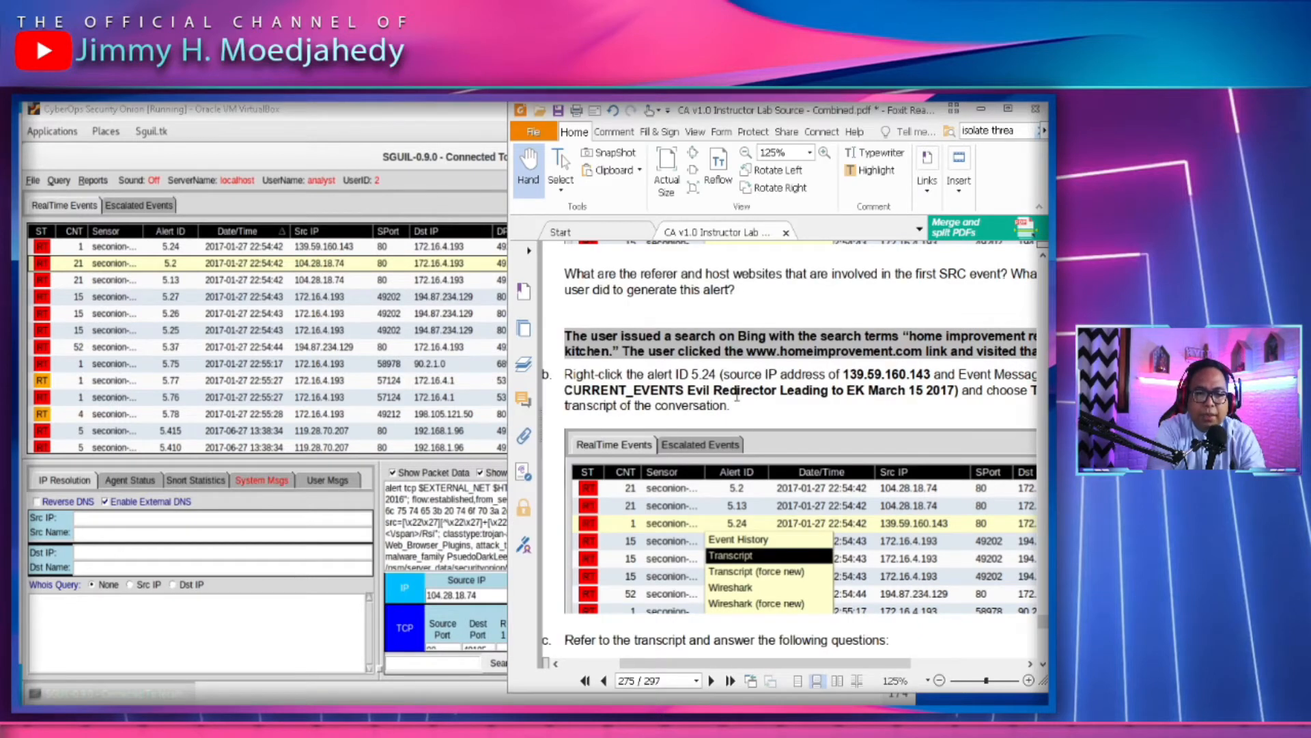
left_click_drag(922, 390, 791, 393)
left_click_drag(892, 408, 965, 401)
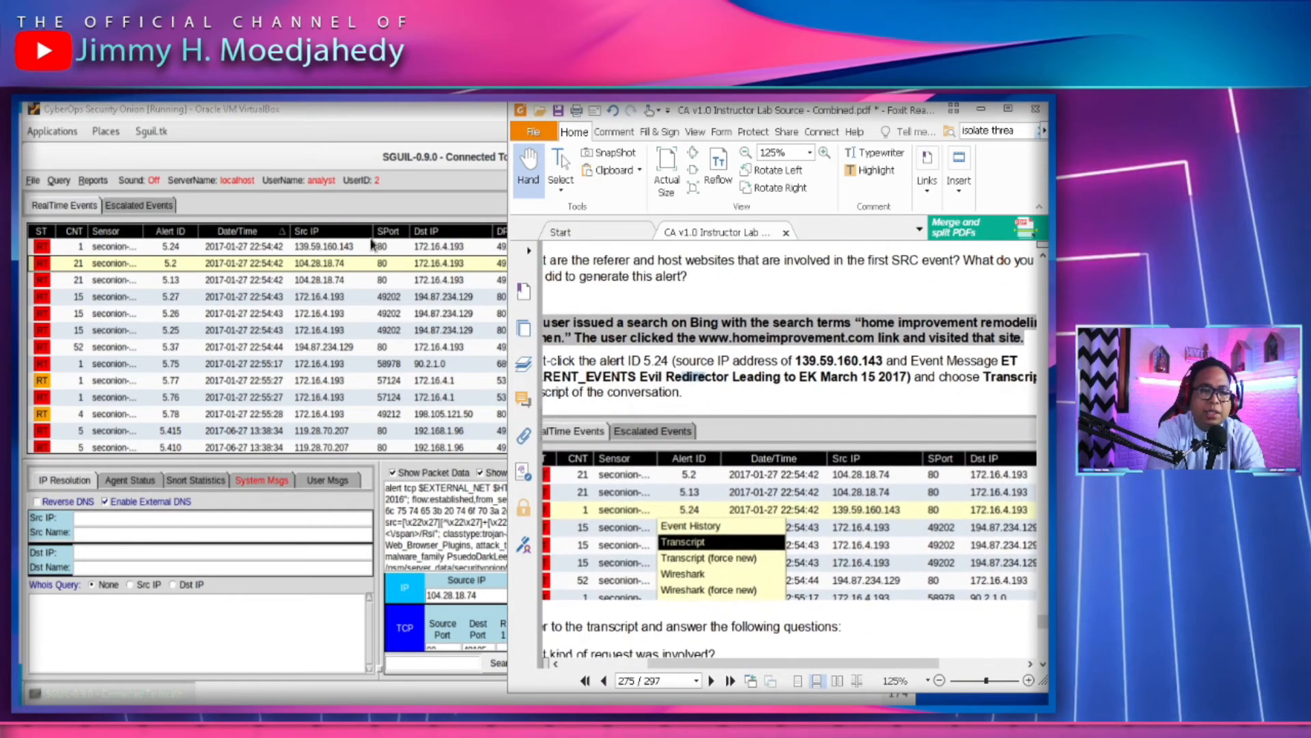
key("alt+Tab")
left_click(970, 340)
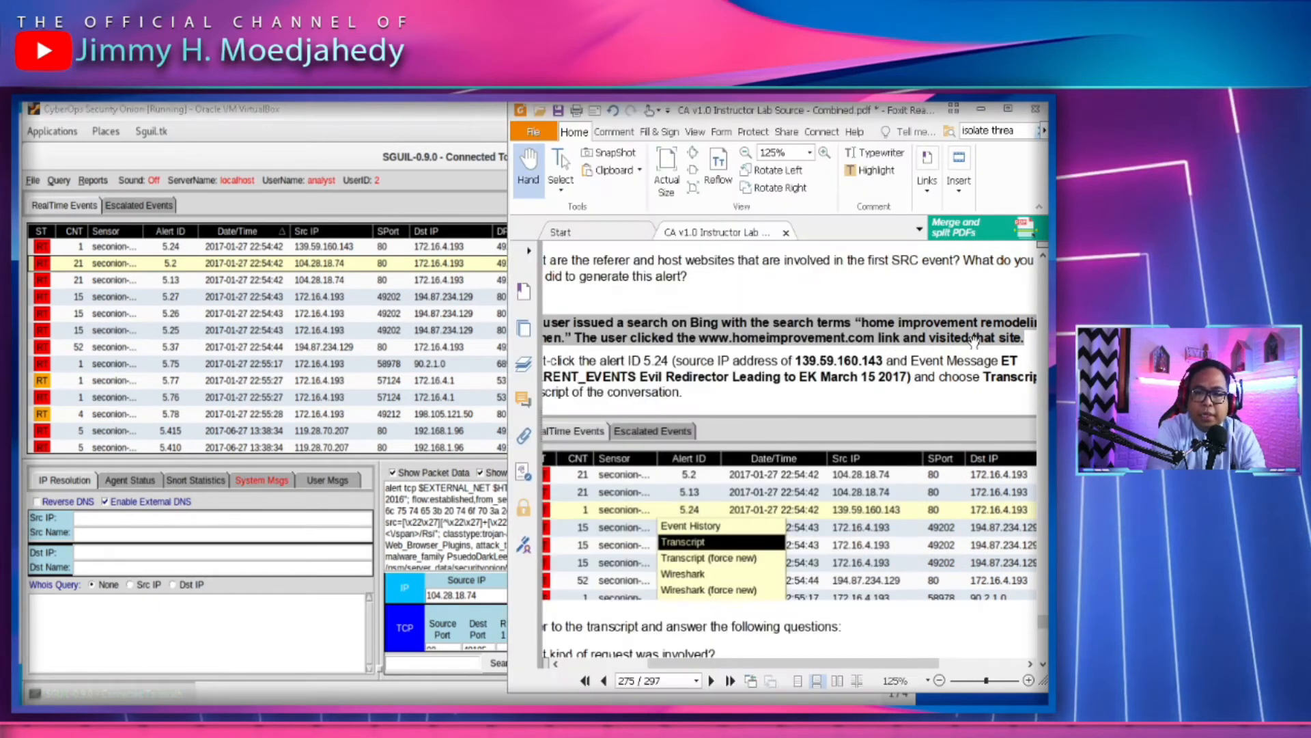
left_click(120, 258)
right_click(145, 248)
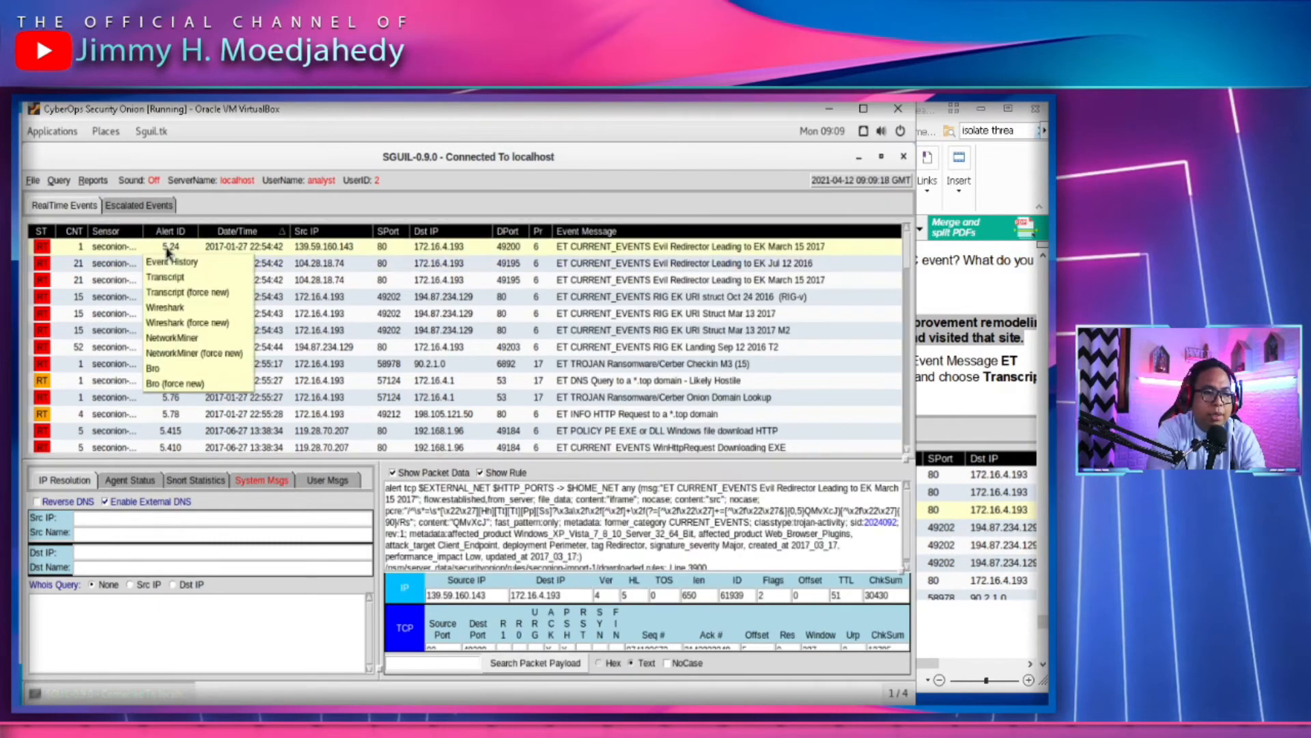
left_click(170, 256)
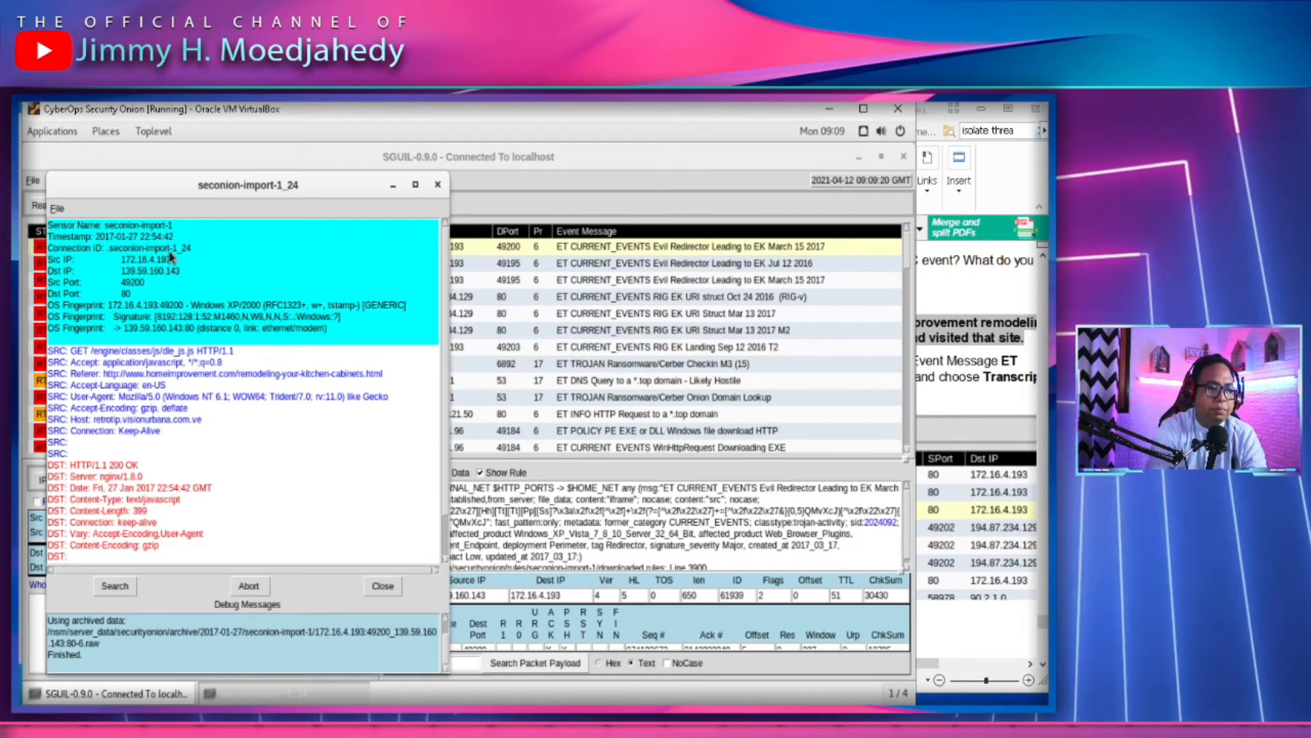
Read the guide's questions on the request type and requested files and look through alert 5.24's transcript for them
left_click(970, 375)
scroll(859, 434, "down", 3)
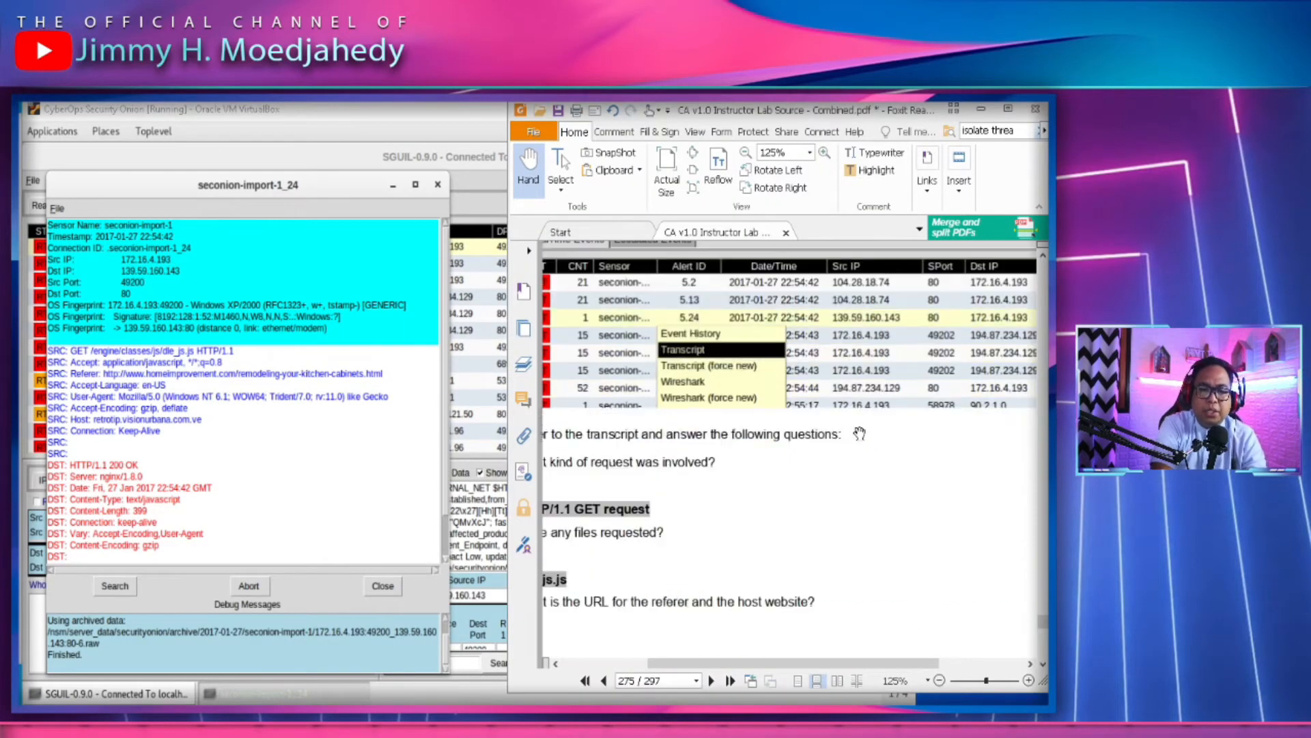
scroll(857, 423, "down", 1)
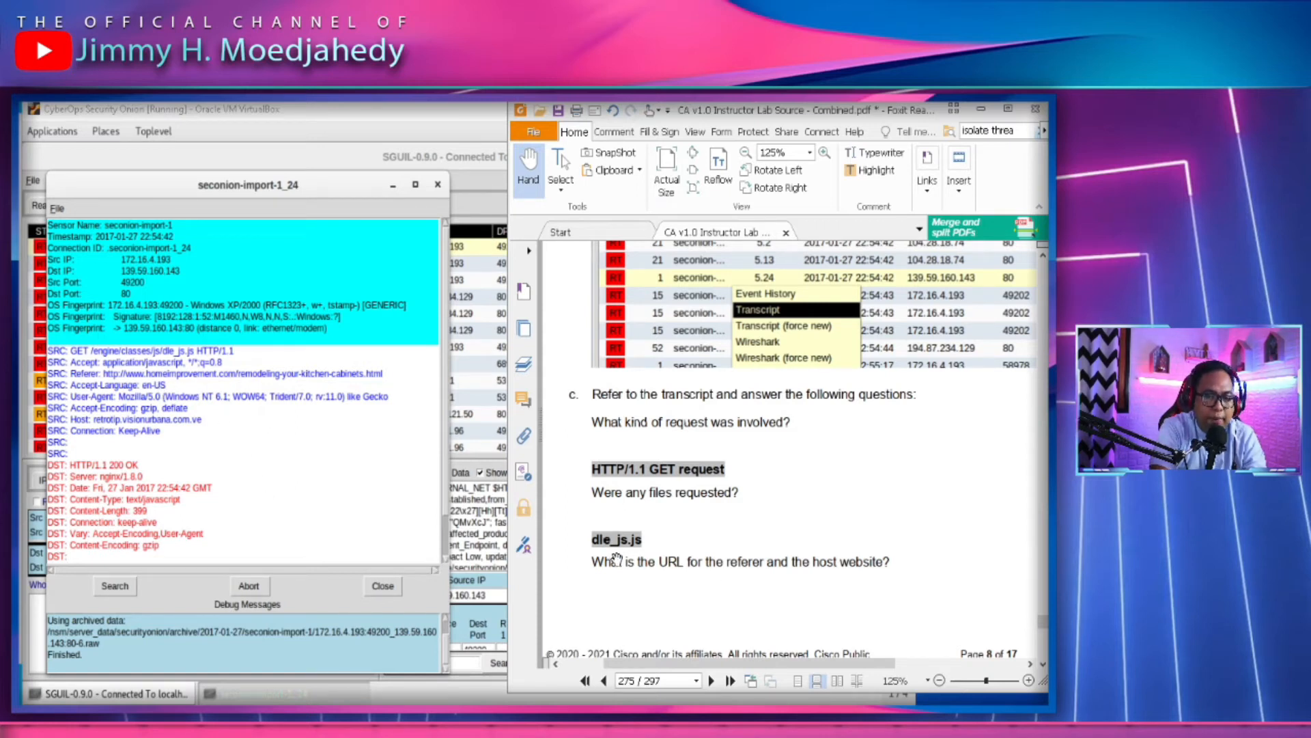
left_click(302, 503)
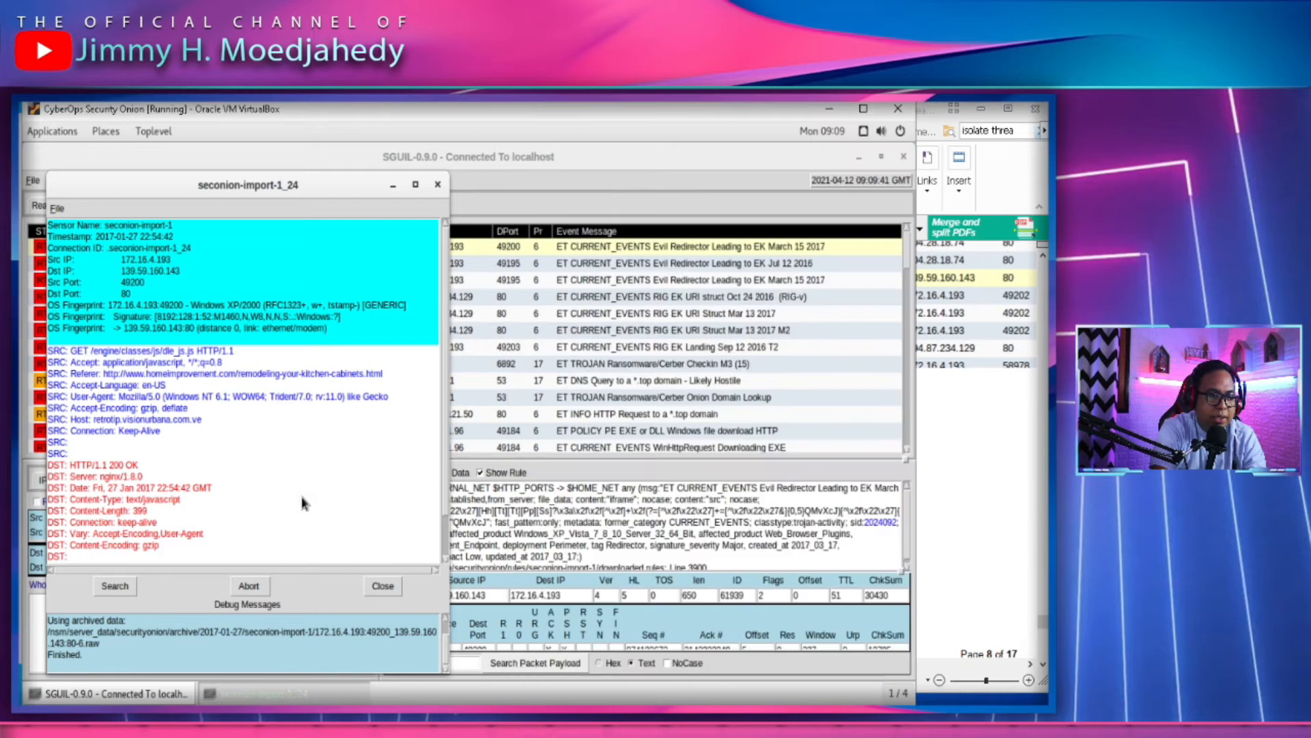
scroll(303, 503, "down", 2)
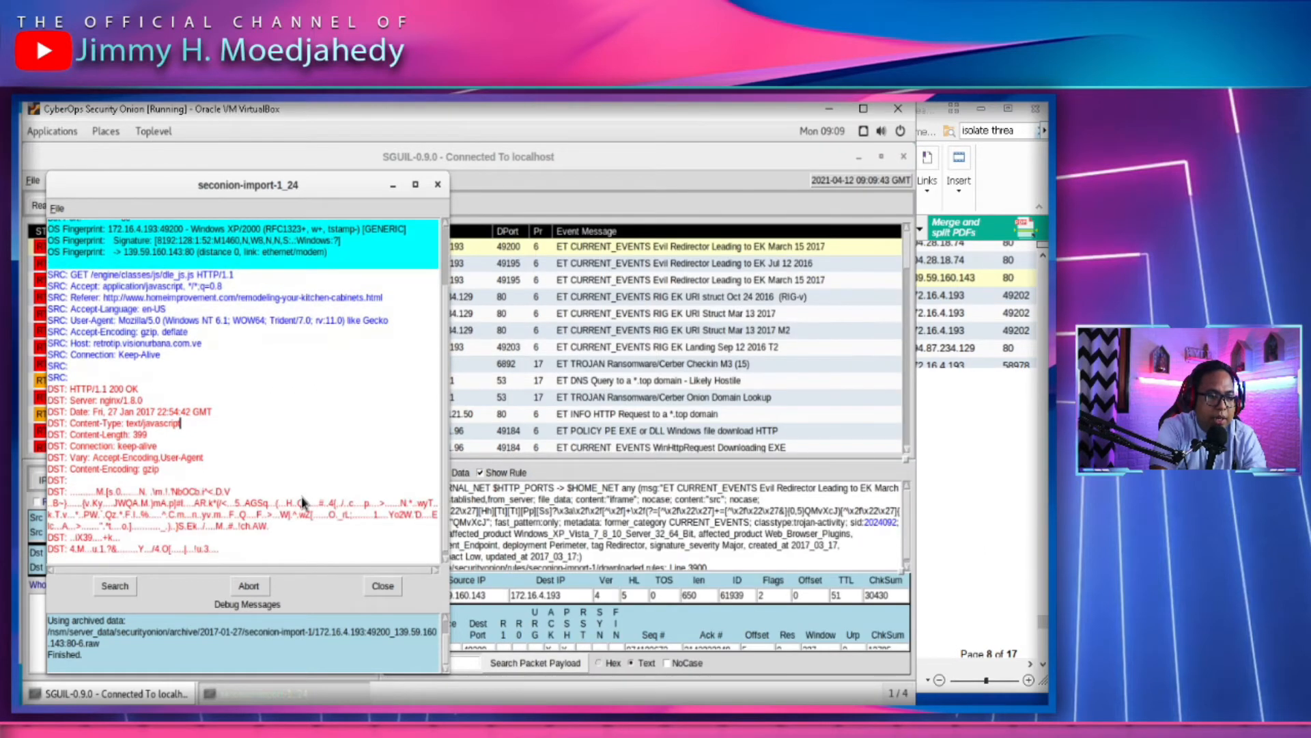
scroll(271, 456, "up", 2)
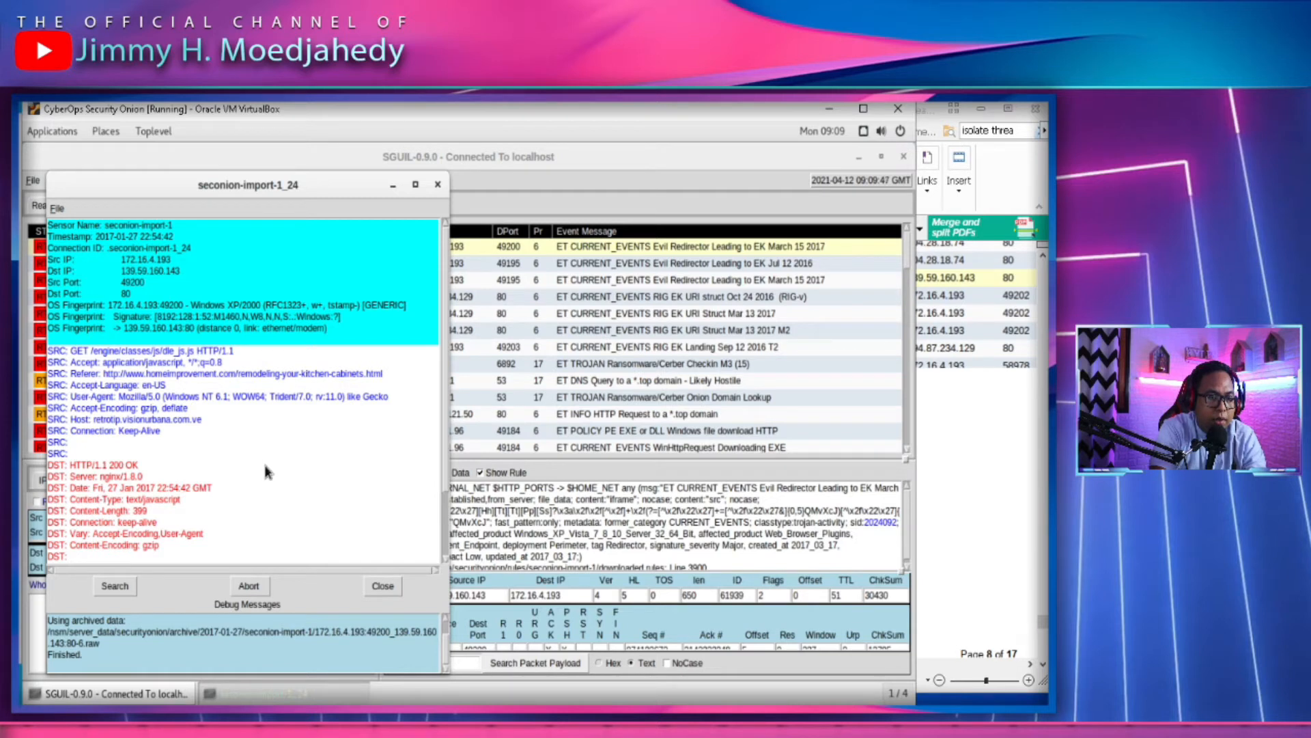
type(".js")
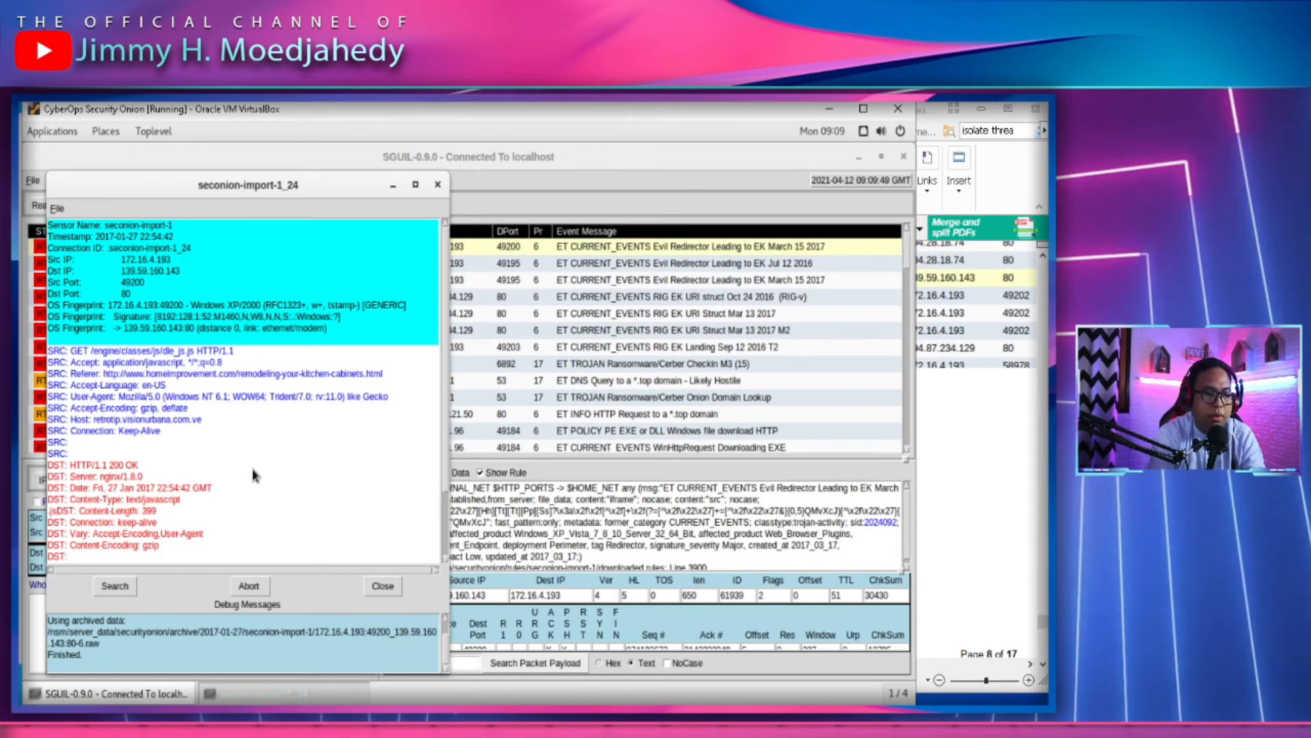
key("BackSpace")
key("BackSpace")
key("BackSpace")
key("BackSpace")
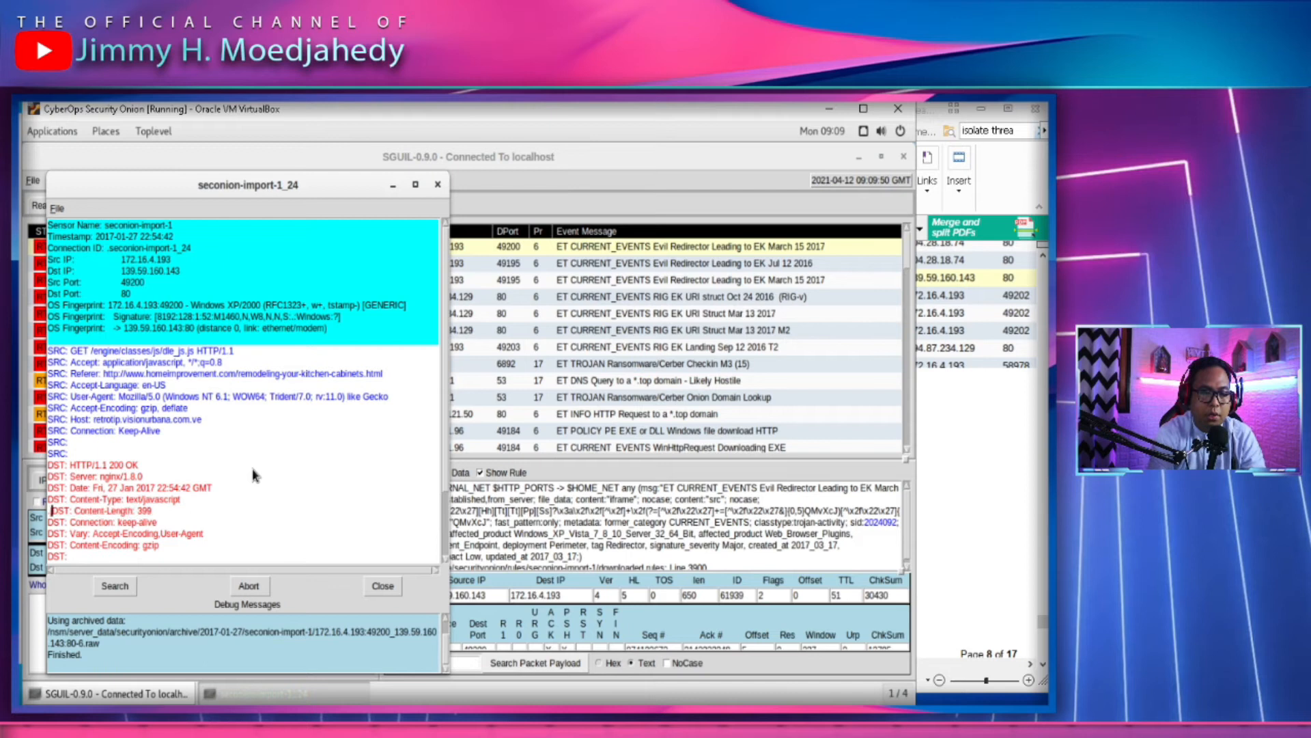
key("Return")
Search alert 5.24's transcript for ".js" and close the search dialog
left_click(115, 587)
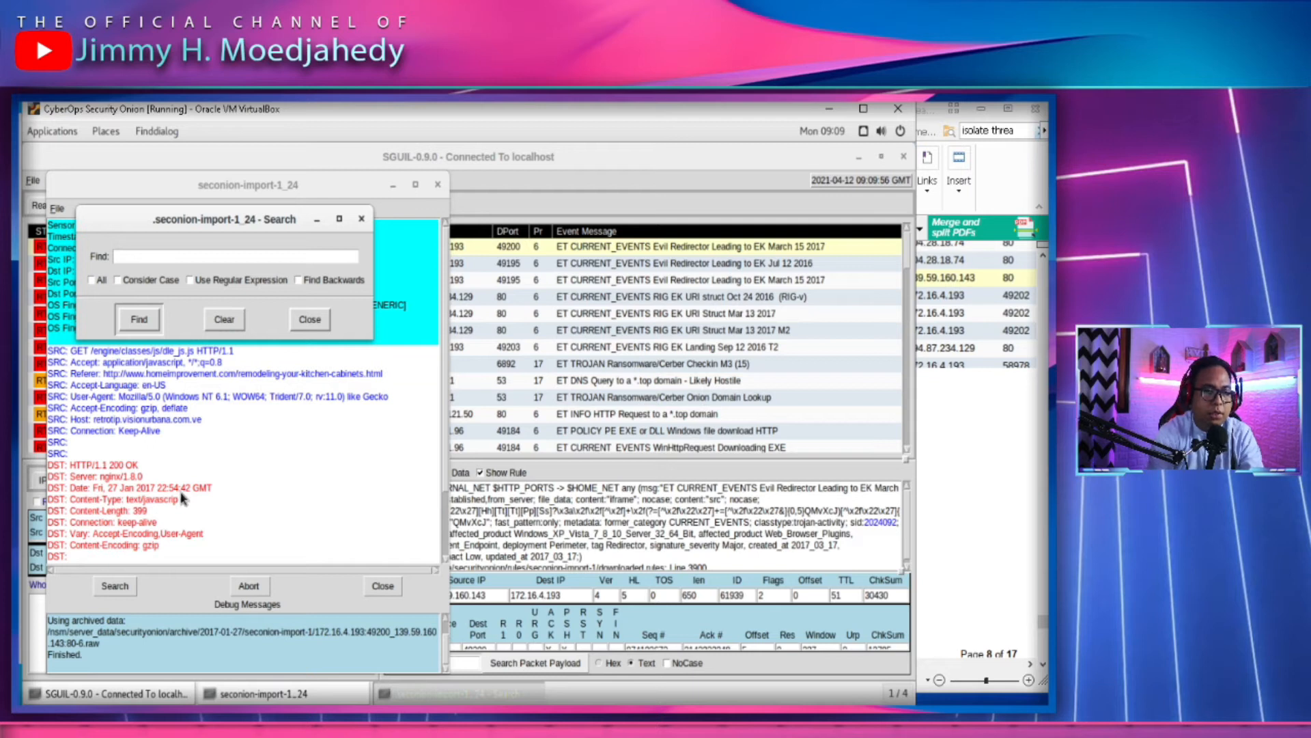
left_click(157, 258)
type(".js")
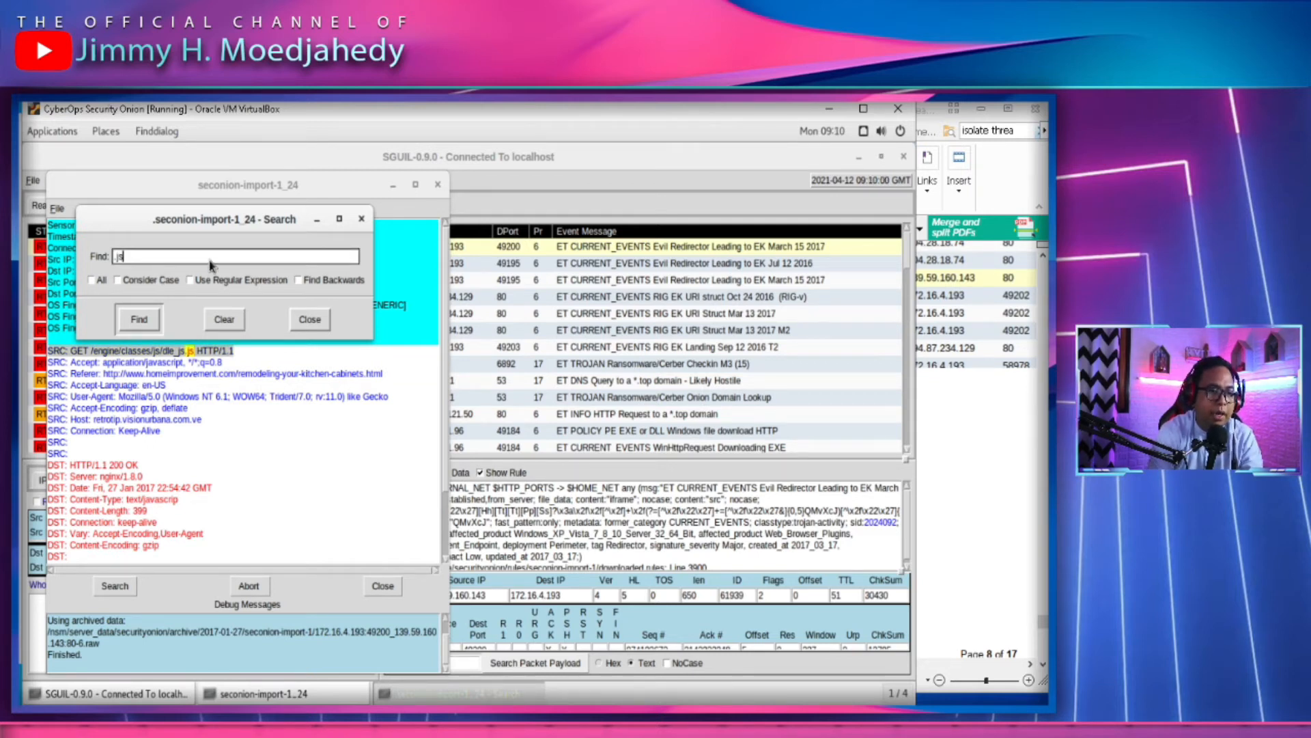
left_click(362, 218)
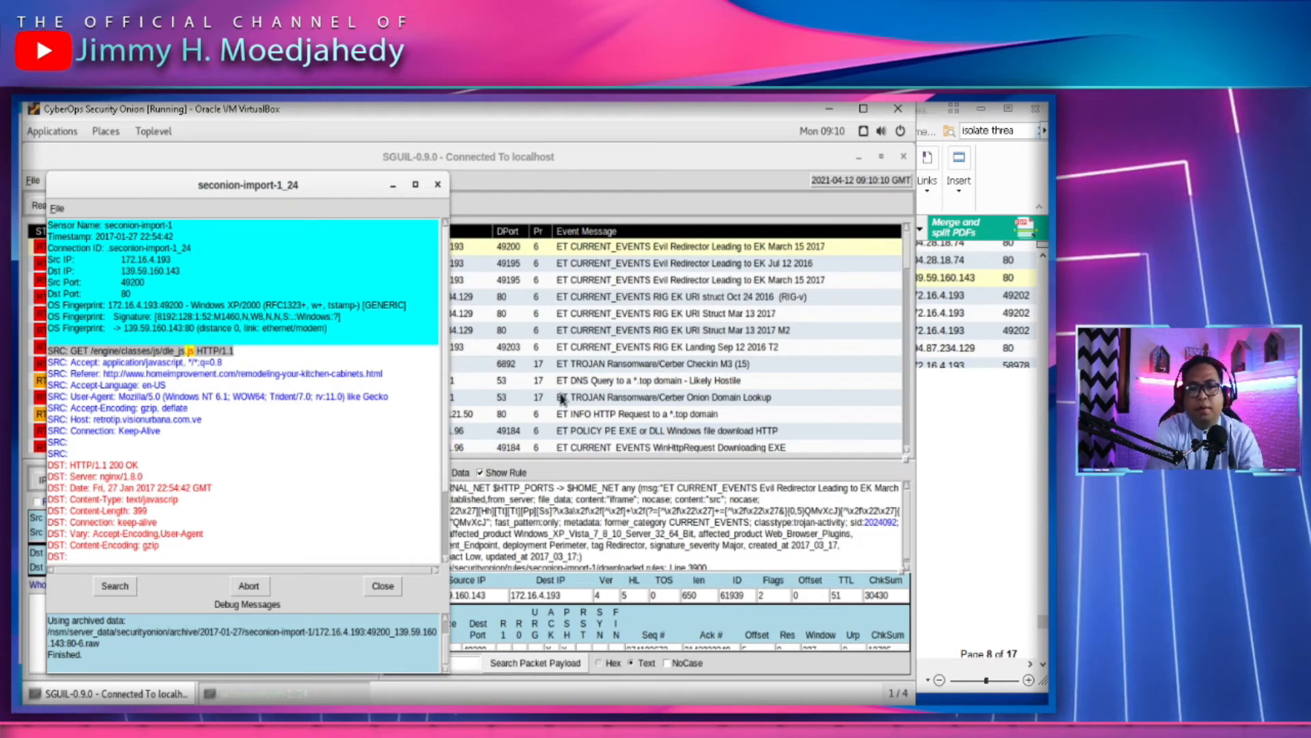
Read the guide's question on the referer and host URLs and locate the Referer line in alert 5.24's transcript
left_click(961, 389)
scroll(791, 519, "down", 5)
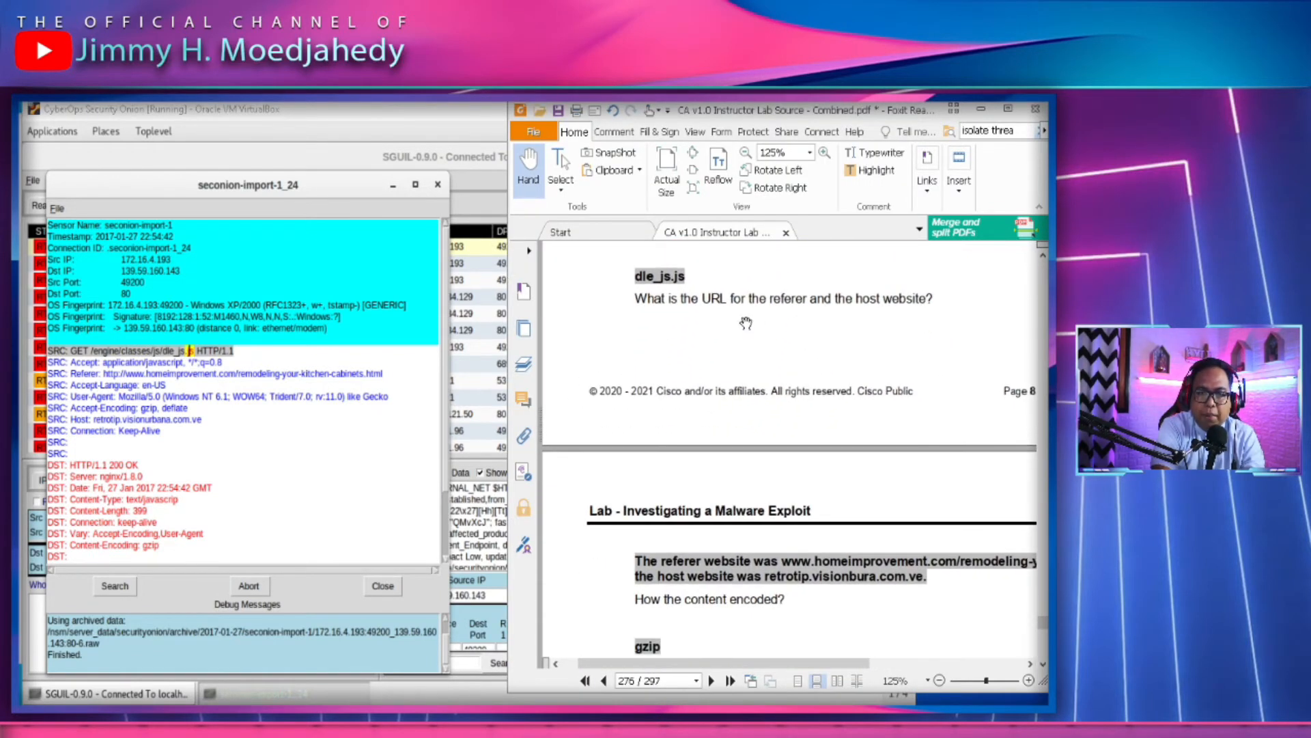
left_click_drag(846, 345, 820, 281)
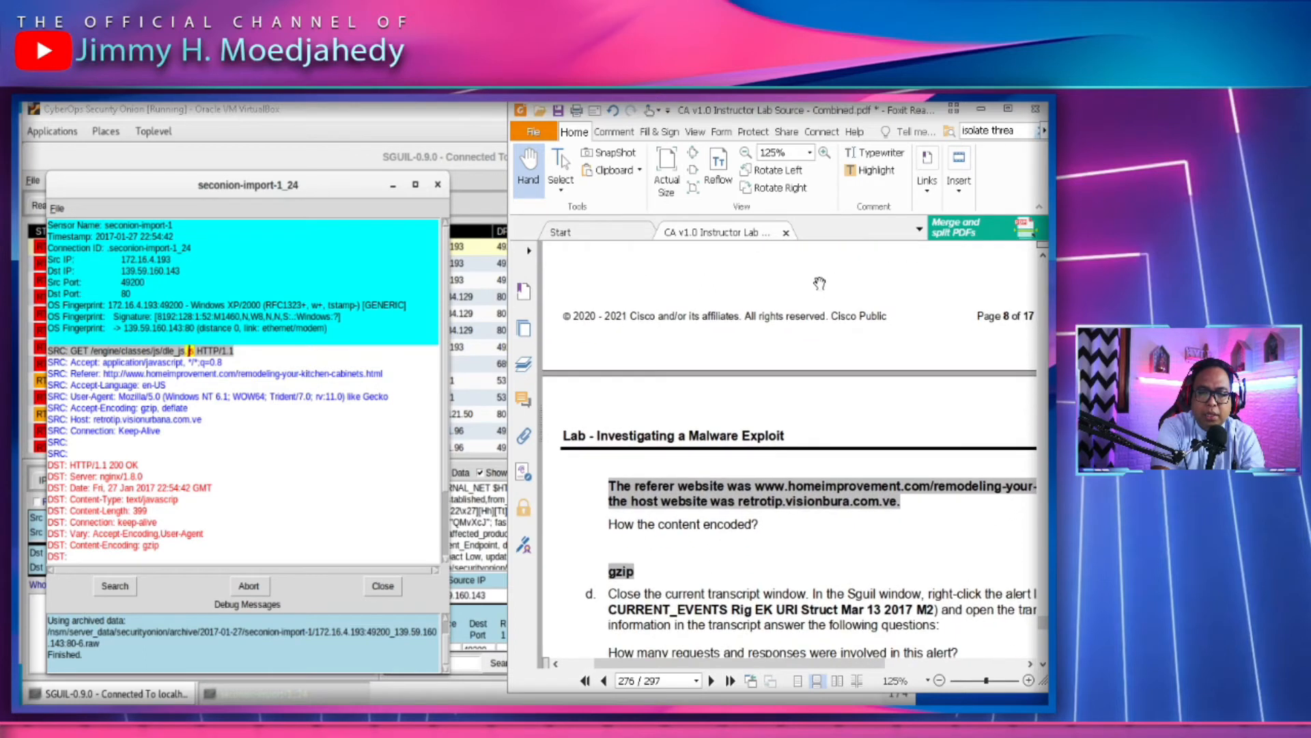
left_click_drag(858, 534, 841, 523)
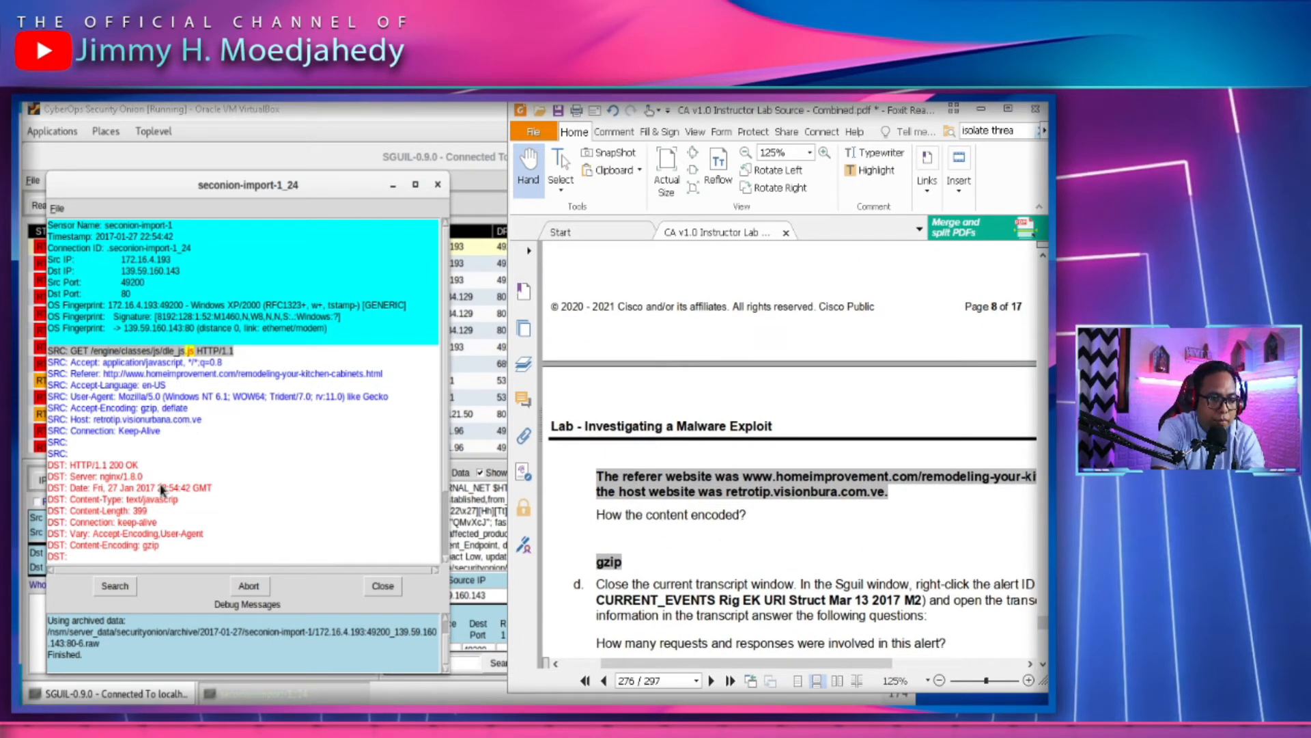
scroll(154, 471, "down", 1)
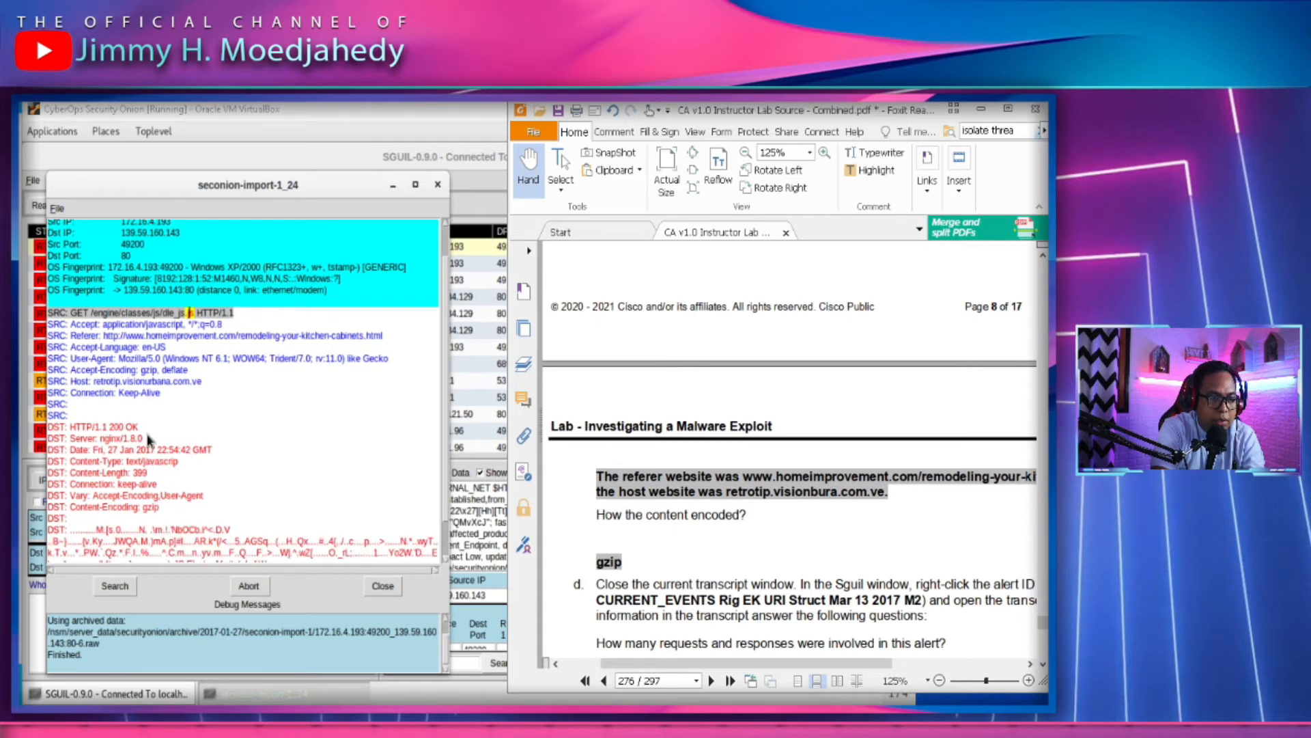
left_click(137, 336)
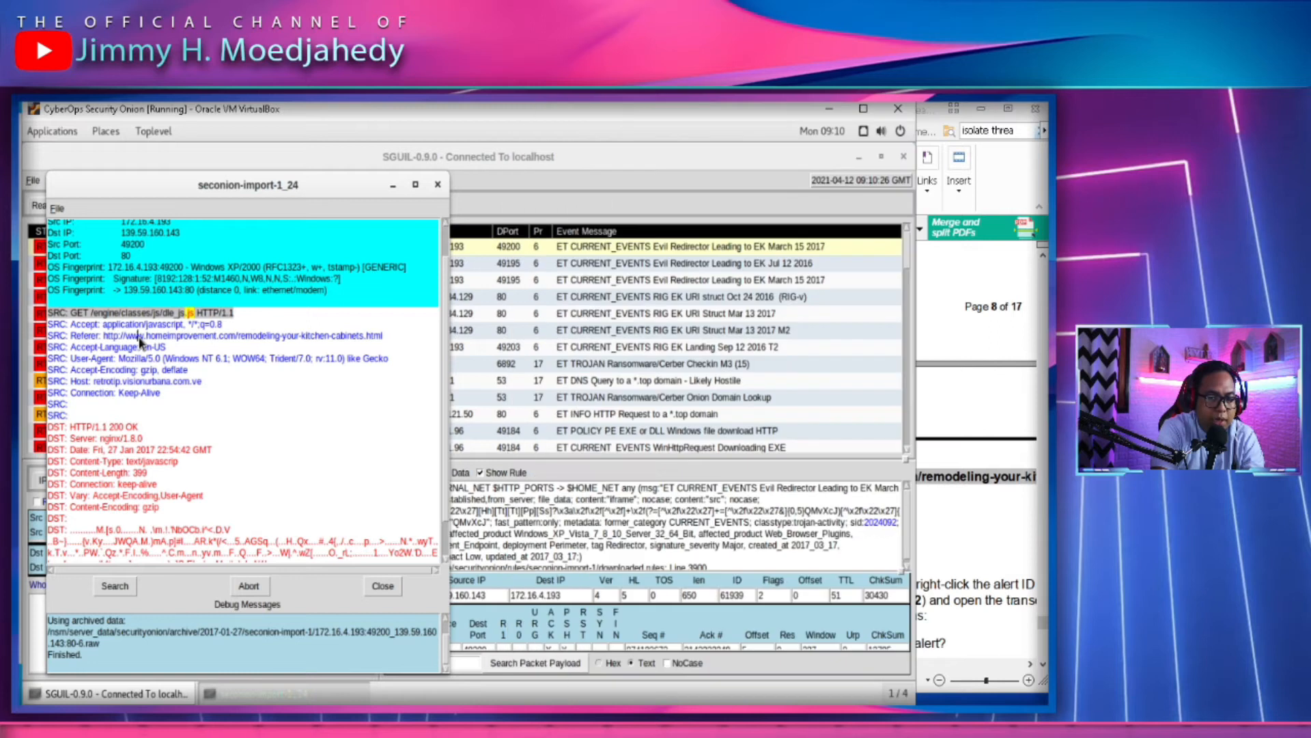
Reread the guide's referer and host question and check it against the Referer and Host lines of alert 5.24's transcript
left_click(929, 594)
scroll(873, 546, "up", 1)
scroll(873, 547, "up", 1)
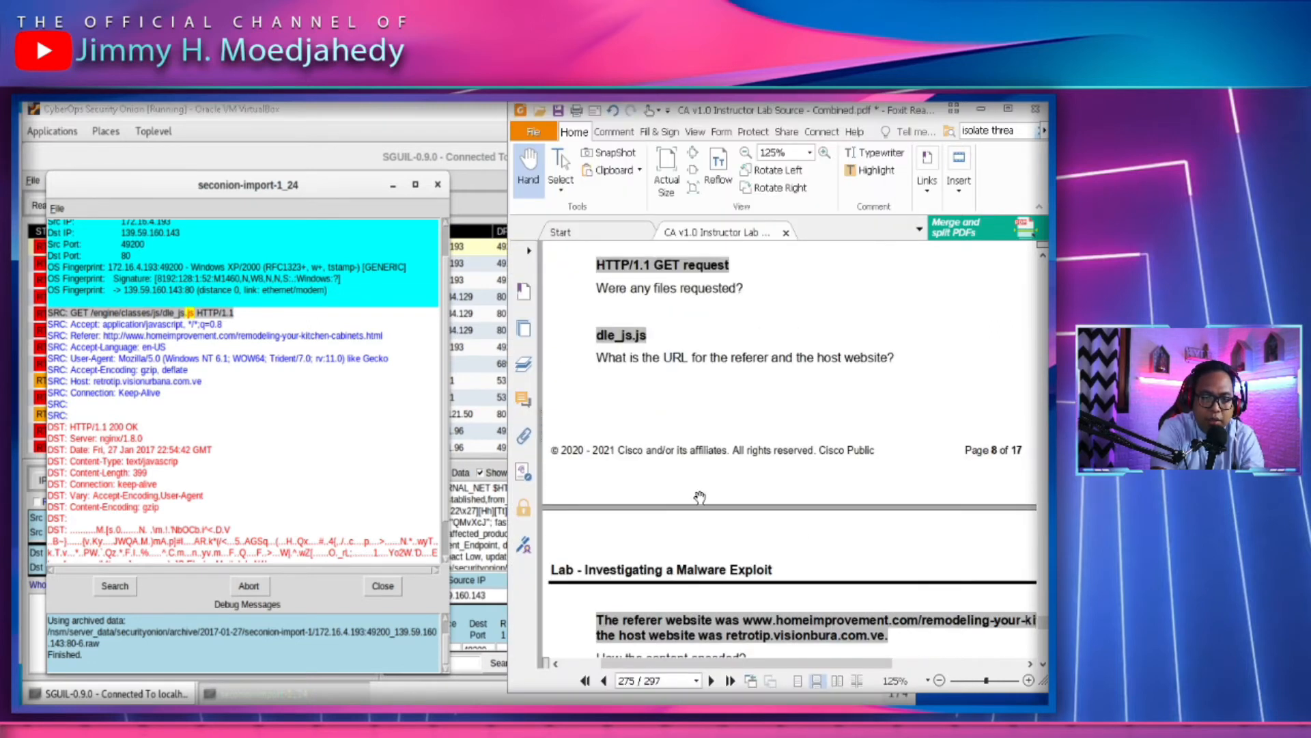
scroll(684, 507, "down", 1)
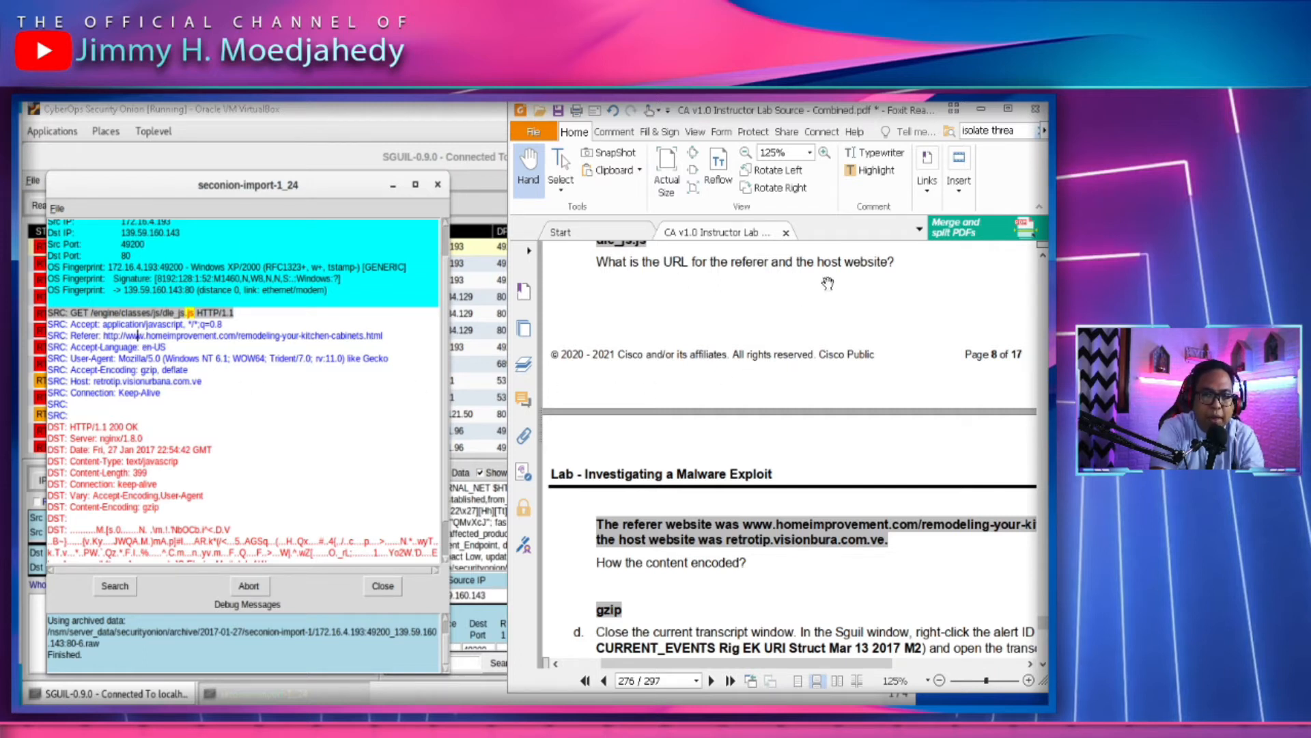
left_click(92, 340)
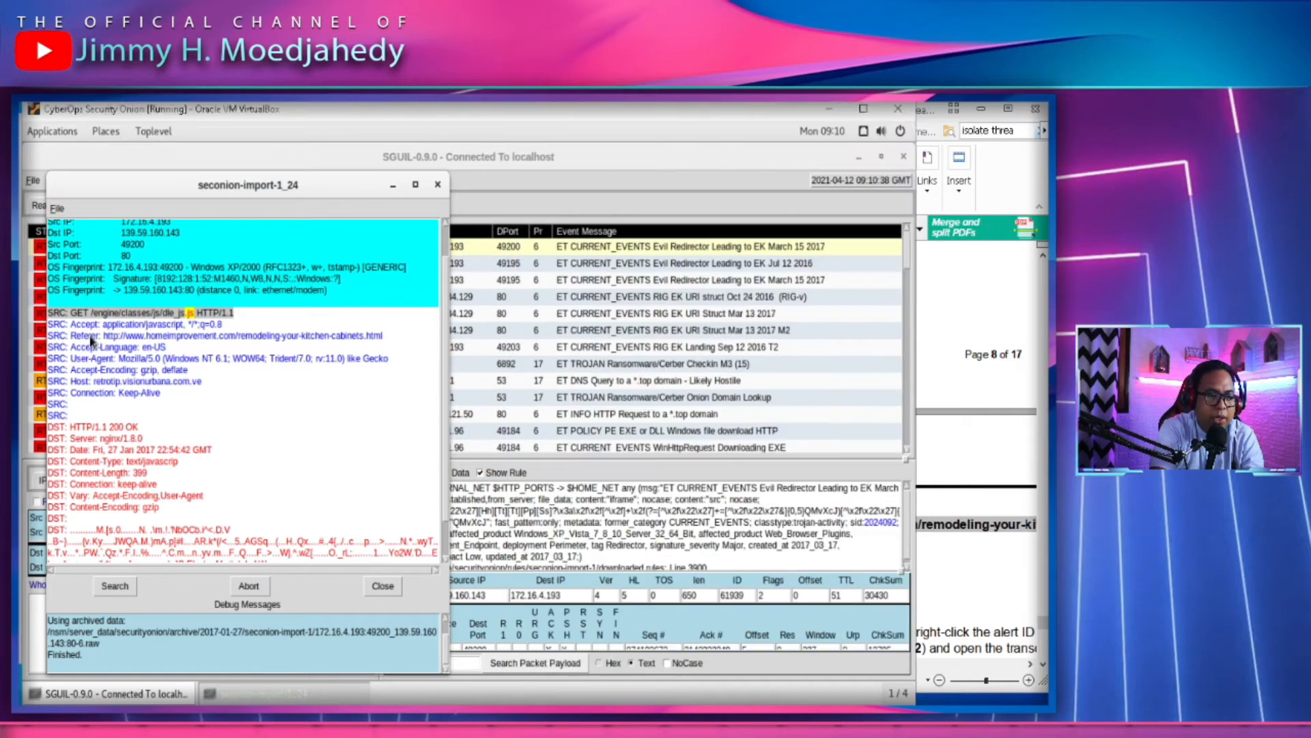
left_click(977, 348)
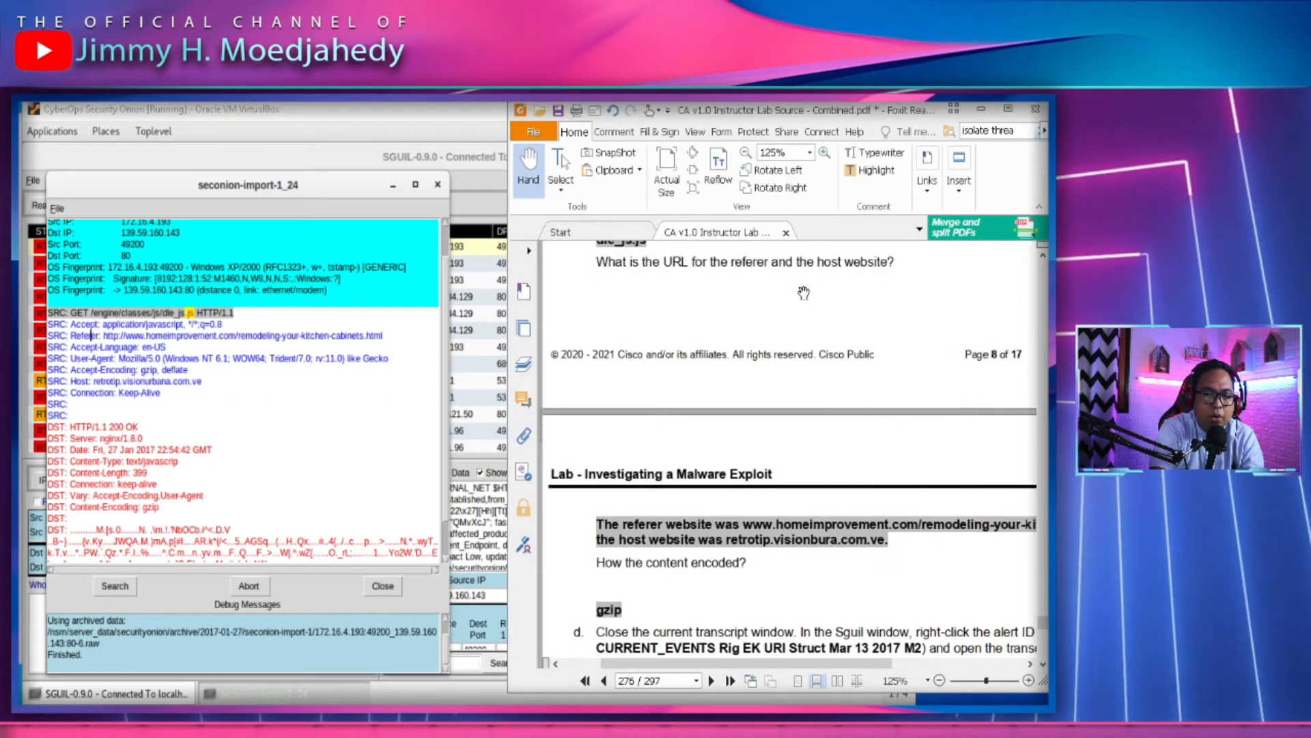
left_click(93, 379)
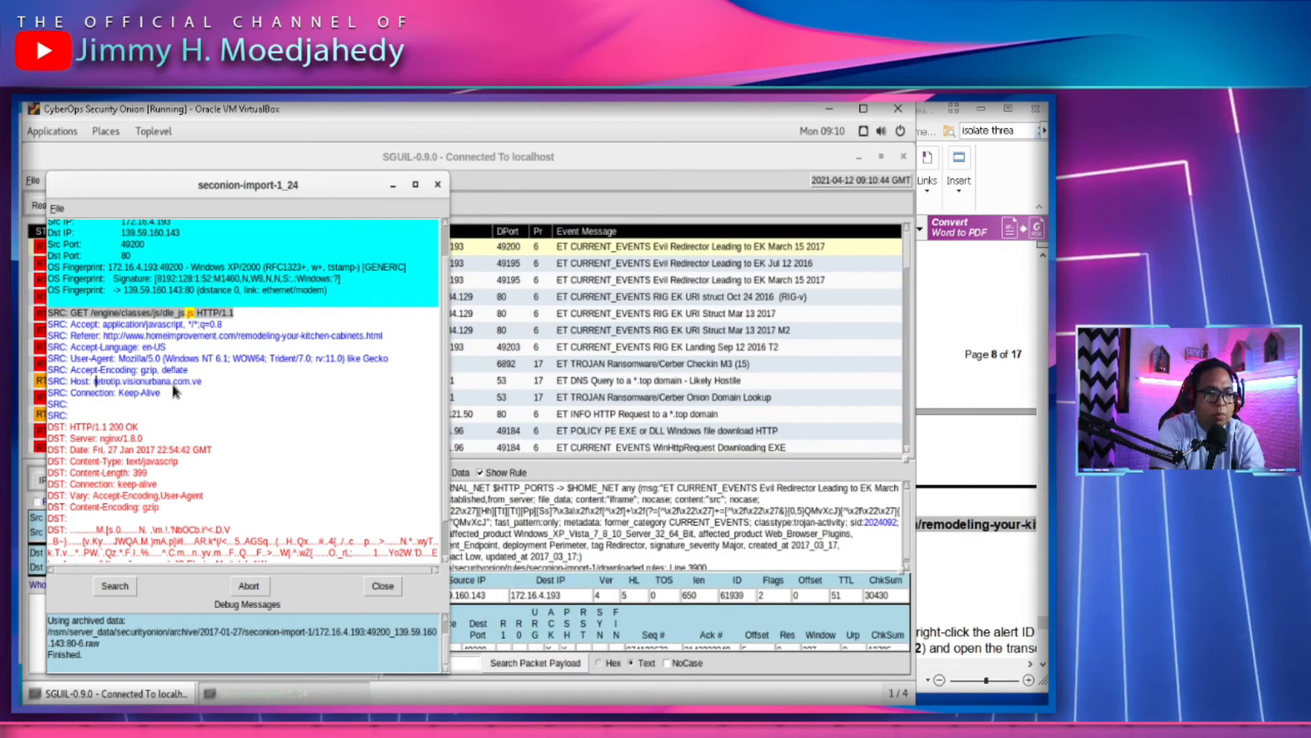
Read the guide's content encoding question and check it against the Accept-Encoding line of alert 5.24's transcript
left_click(970, 423)
scroll(812, 411, "down", 3)
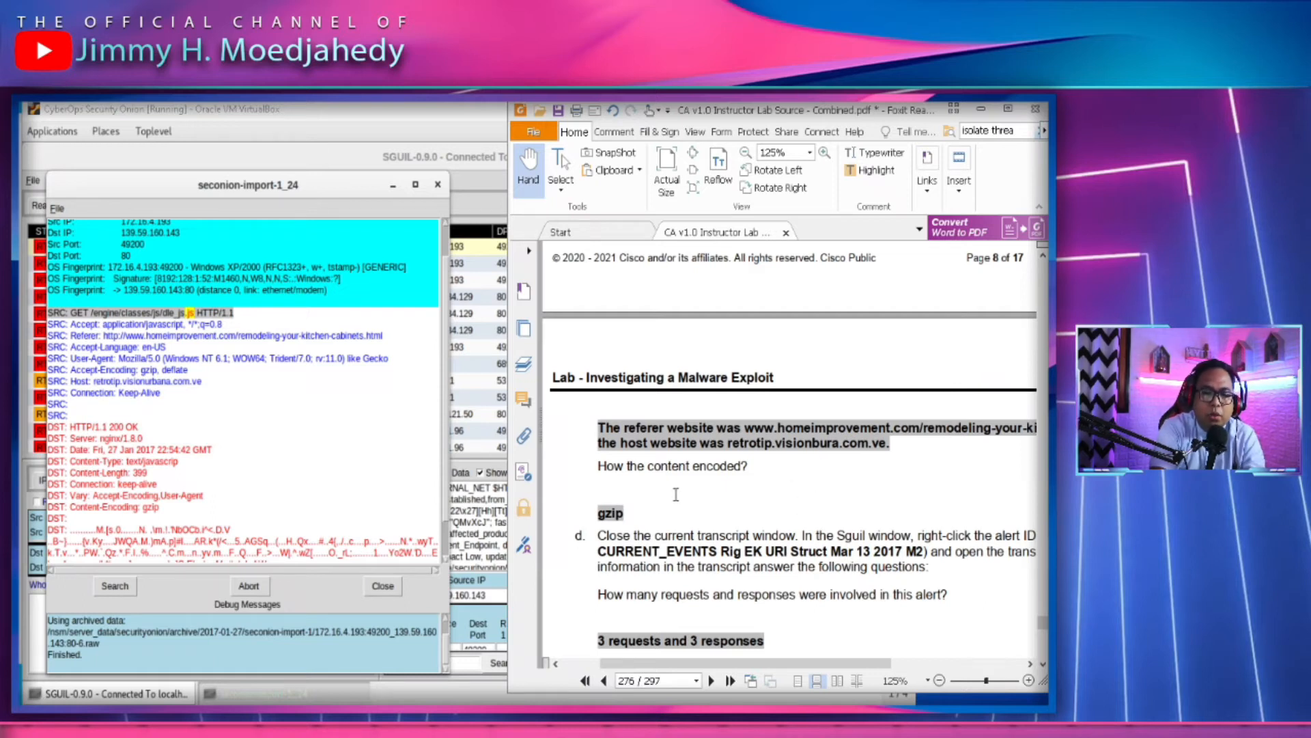
left_click(222, 430)
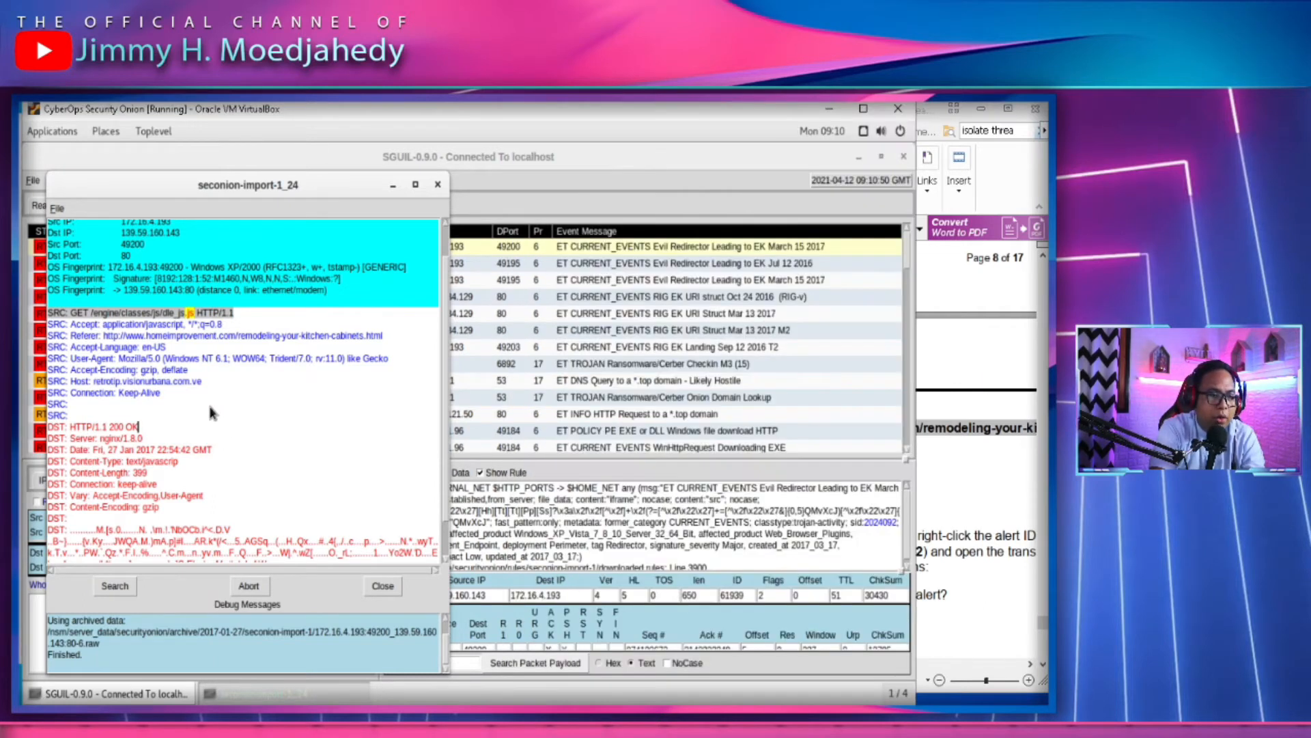
left_click(80, 371)
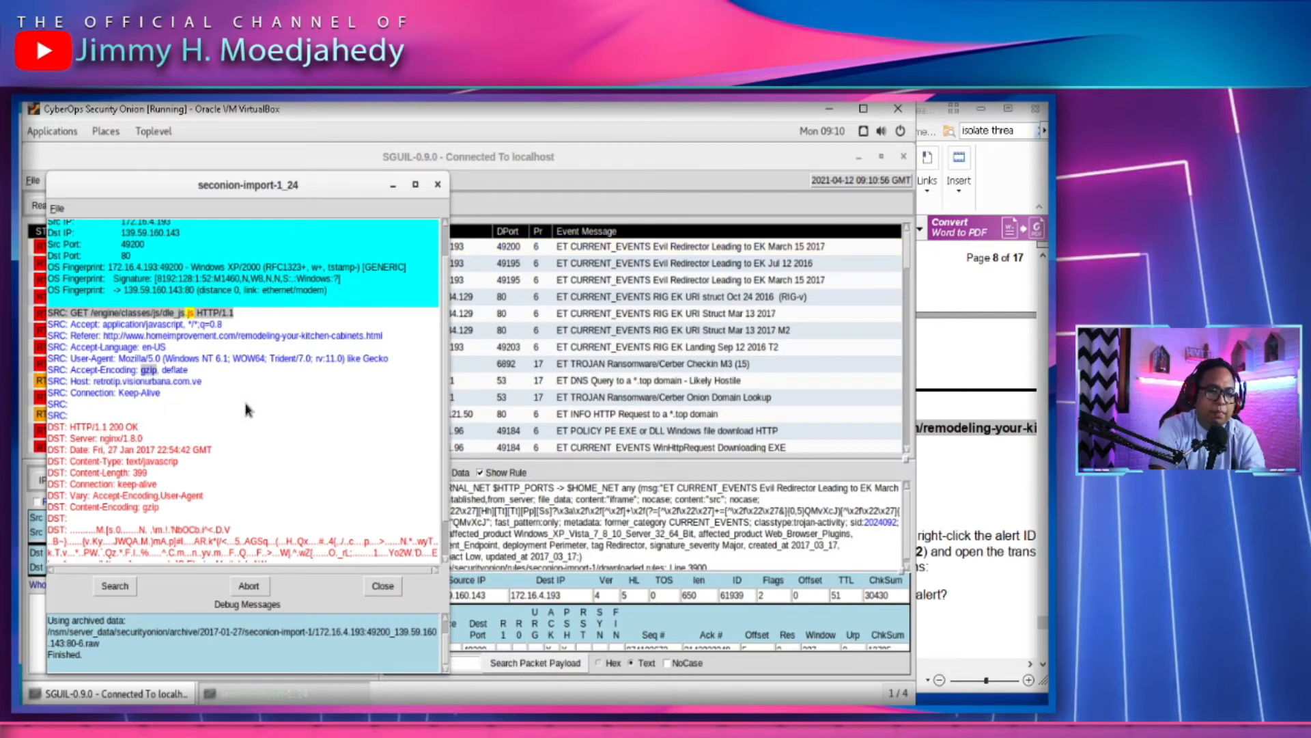
left_click(1009, 384)
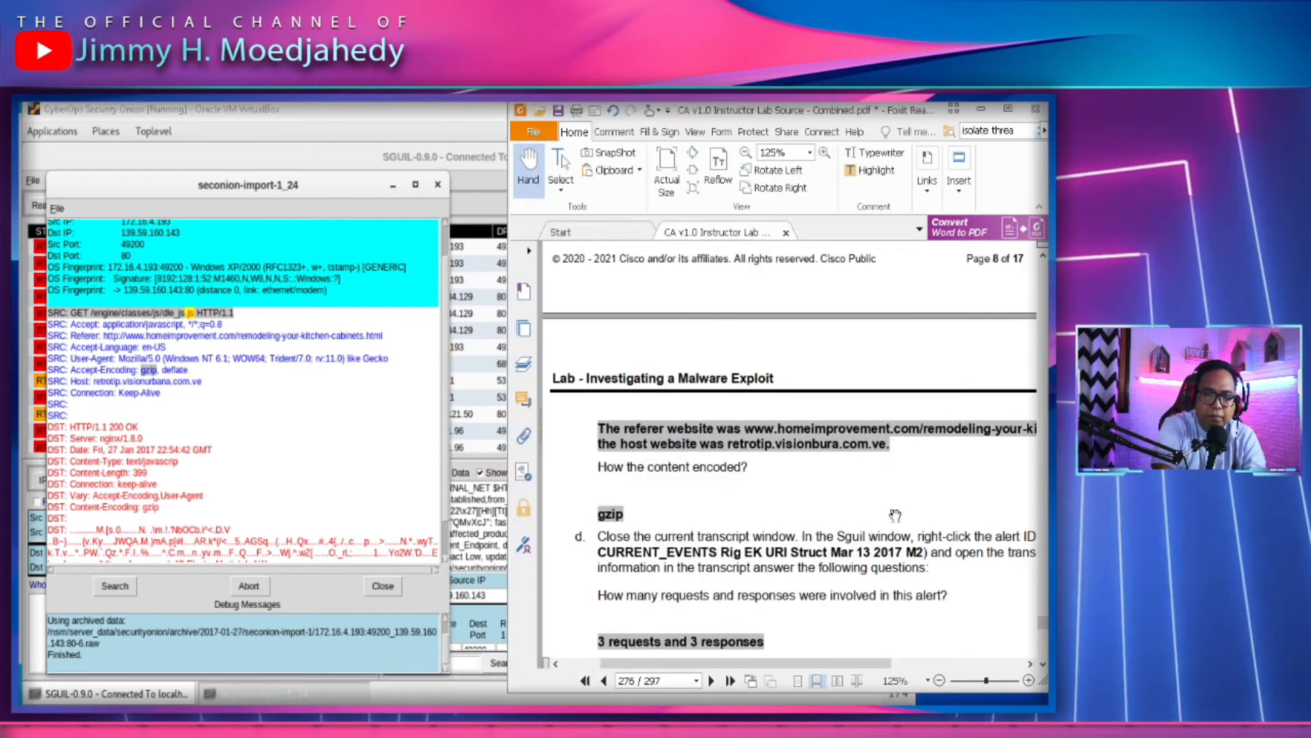
Close the transcript of alert ID 5.24 and read lab step d for the next alert to investigate
scroll(895, 515, "down", 3)
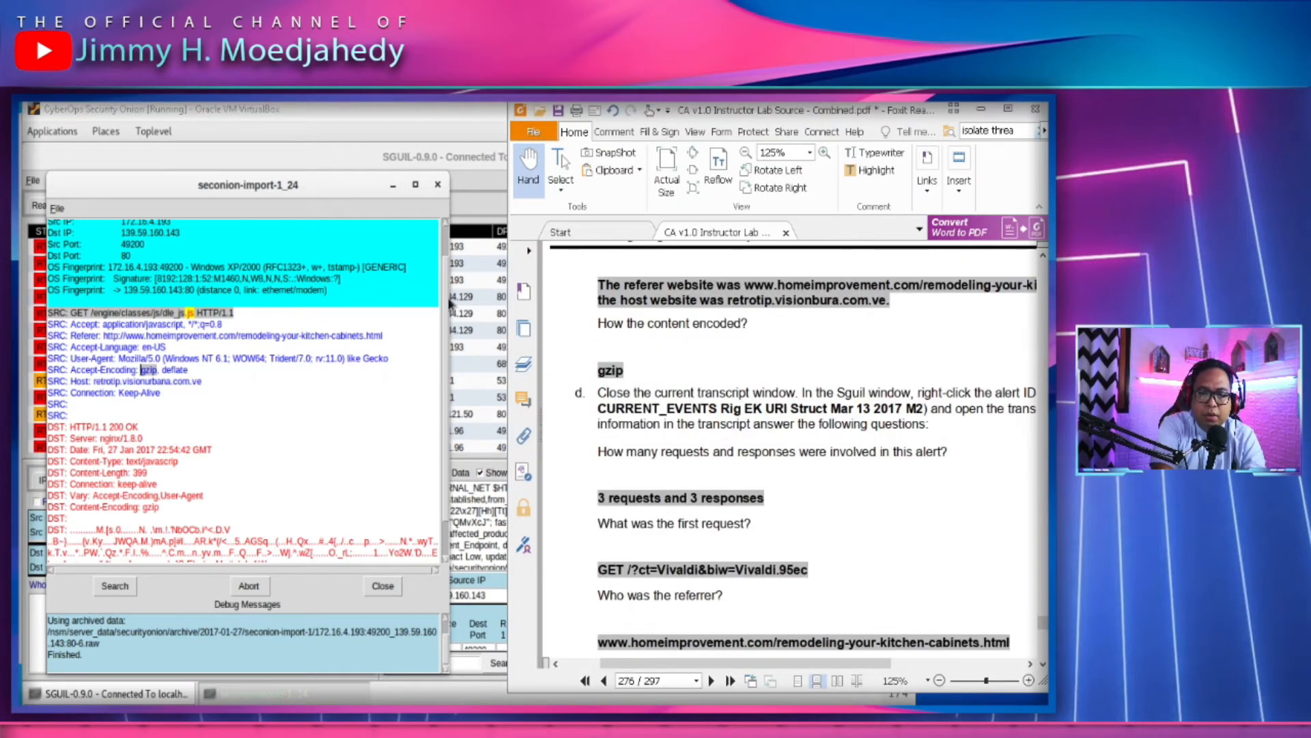
left_click(437, 186)
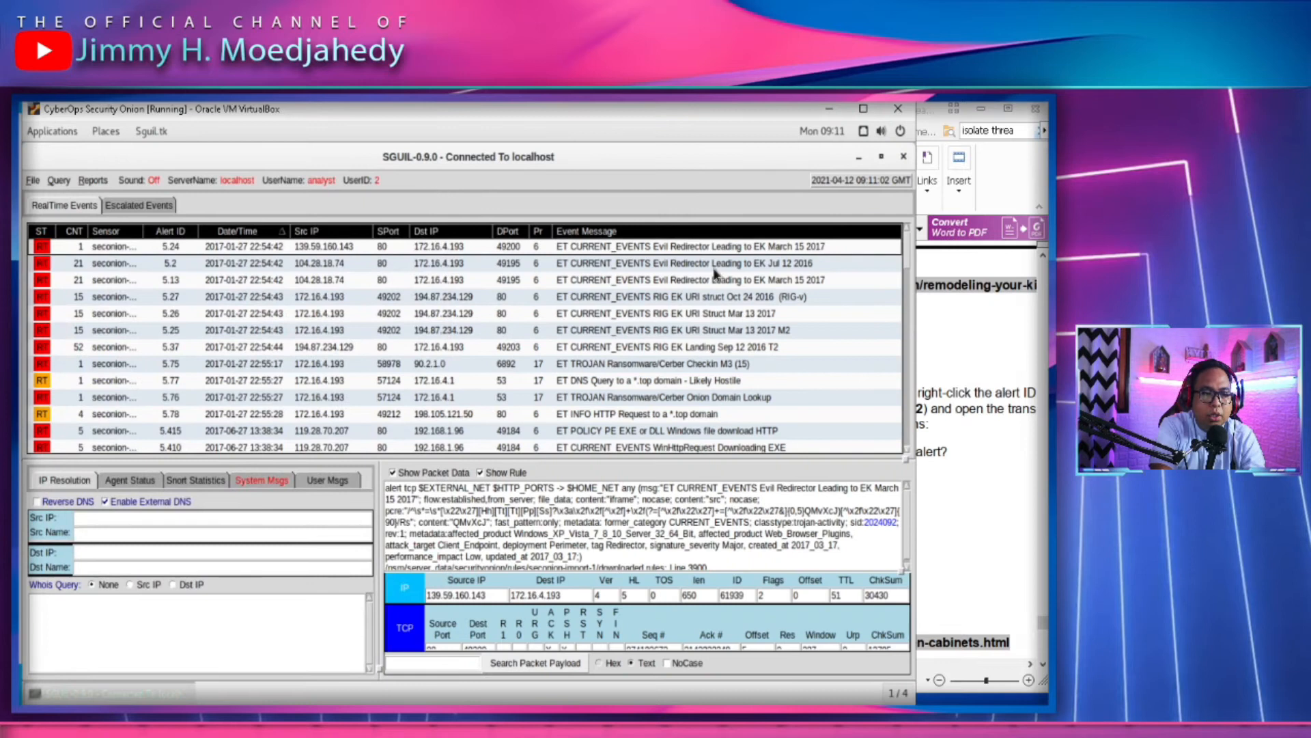
left_click(986, 411)
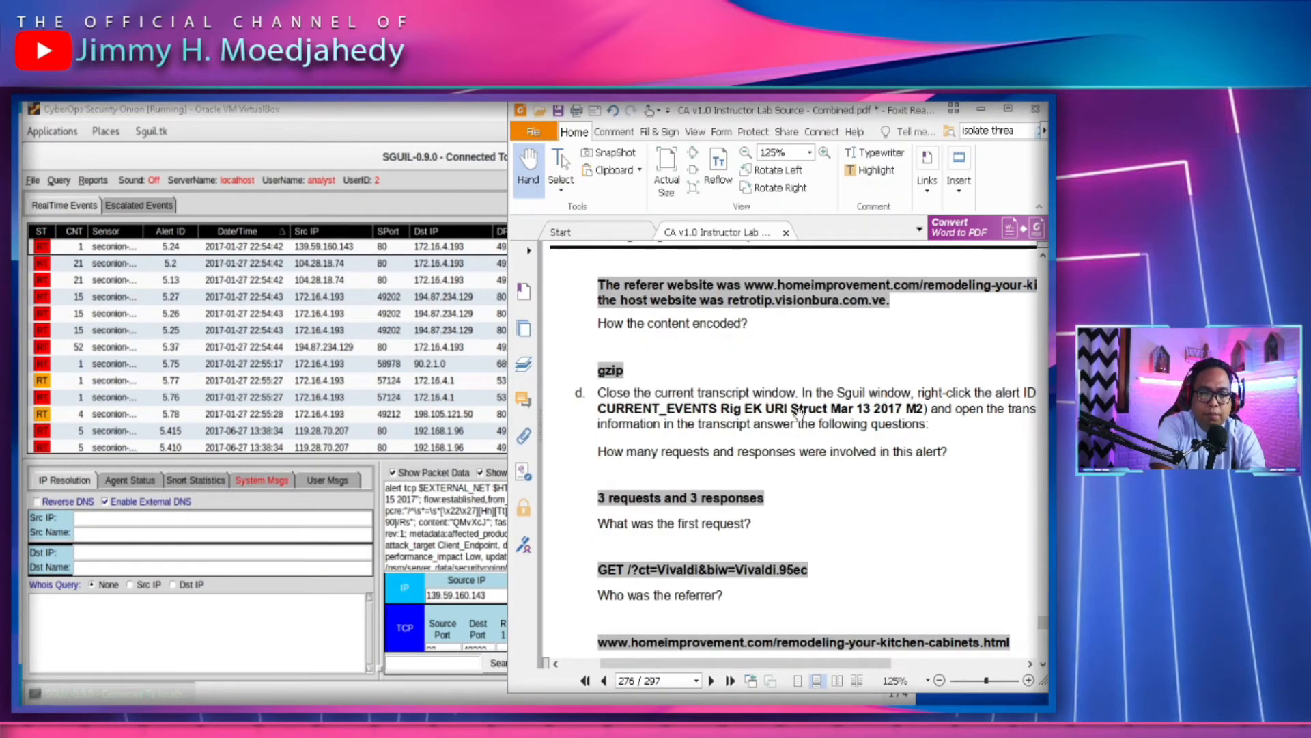
left_click_drag(900, 452, 777, 460)
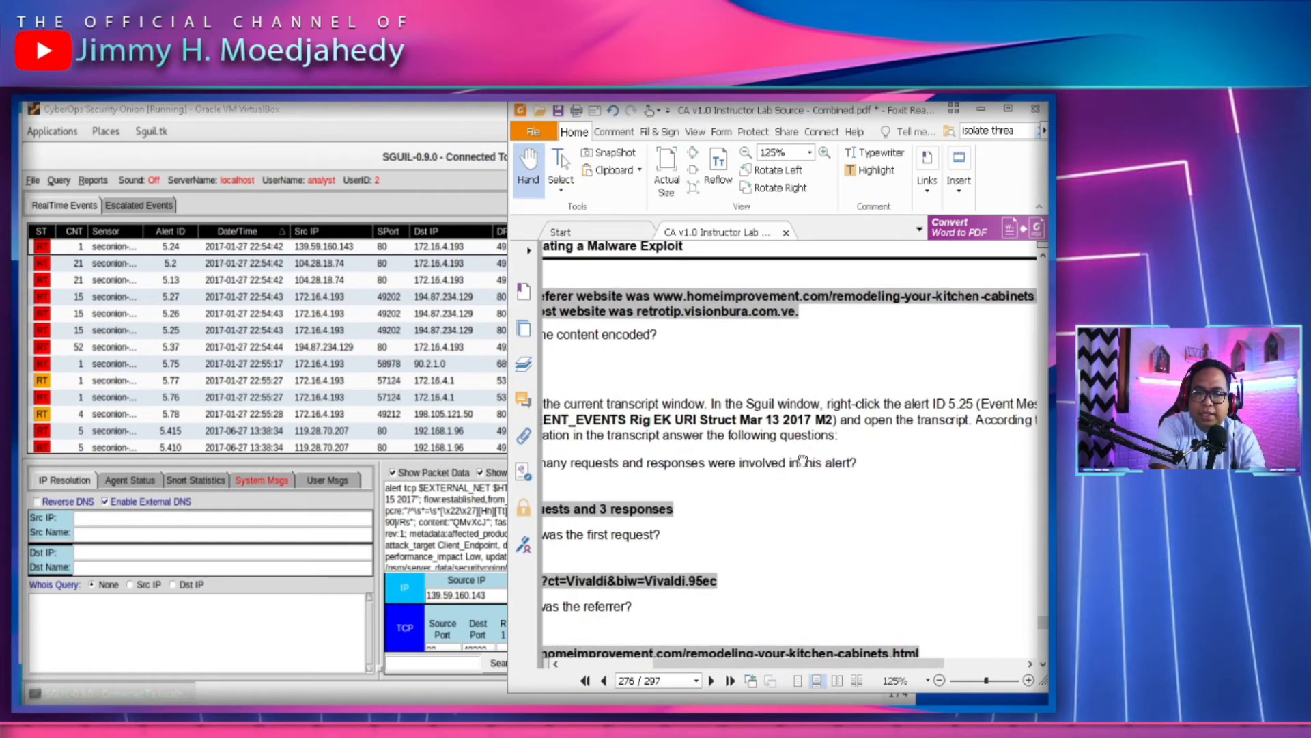
left_click_drag(855, 447, 980, 386)
Open the transcript of alert ID 5.25, ET CURRENT_EVENTS RIG EK URI Struct Mar 13 2017 M2, in Sguil
left_click(244, 368)
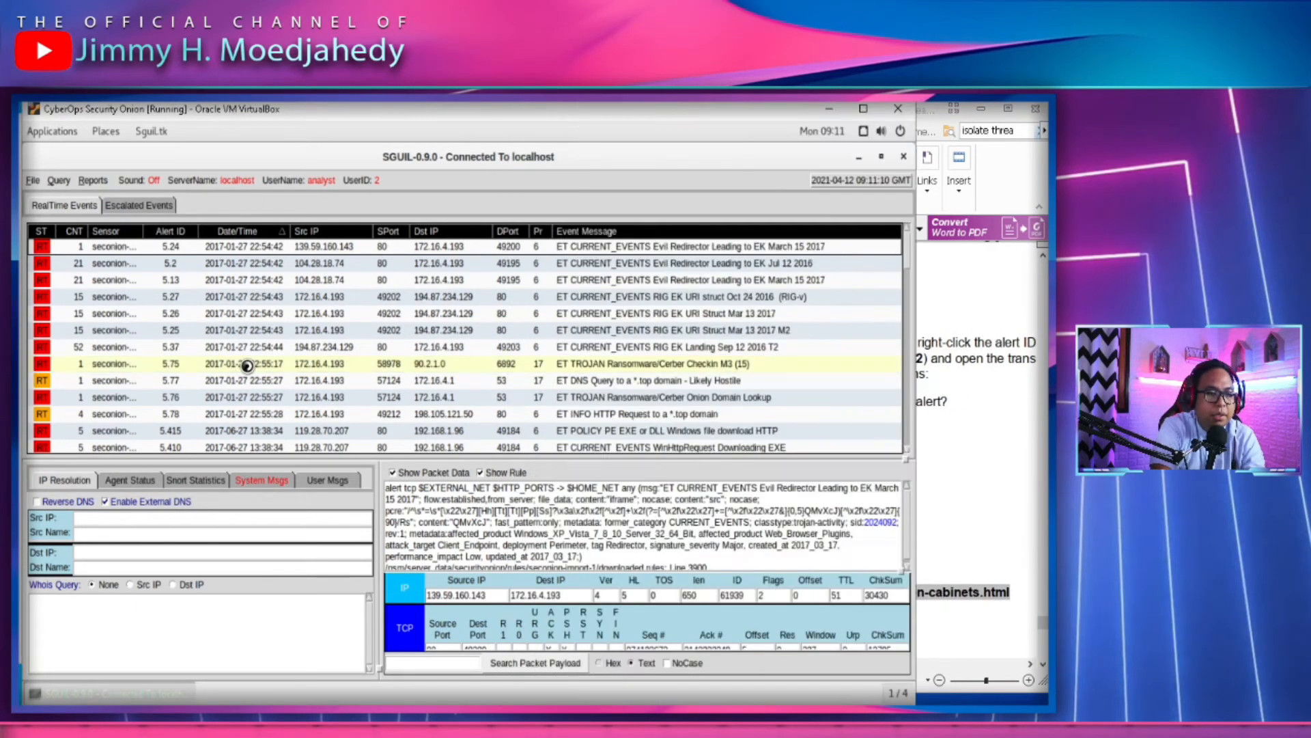
right_click(172, 333)
left_click(166, 362)
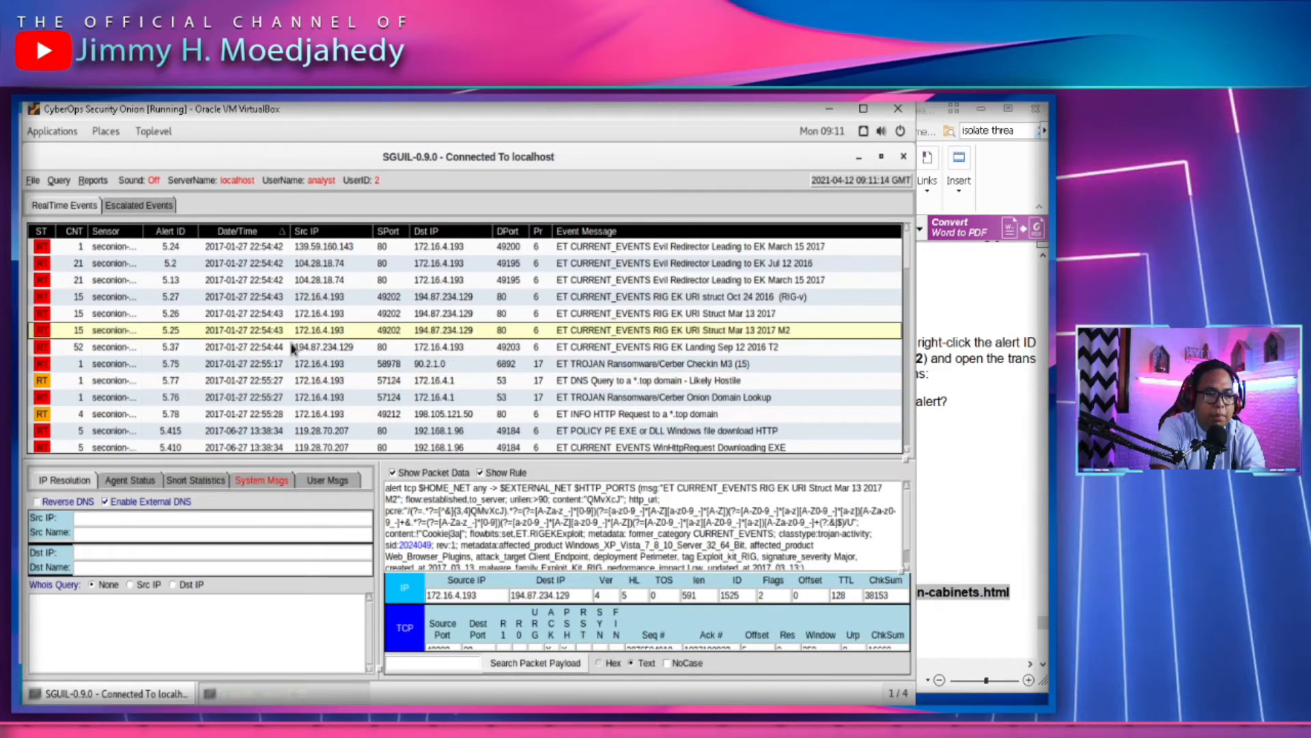
Look through the alert 5.25 transcript to count the requests and responses asked for in lab step d
left_click(952, 508)
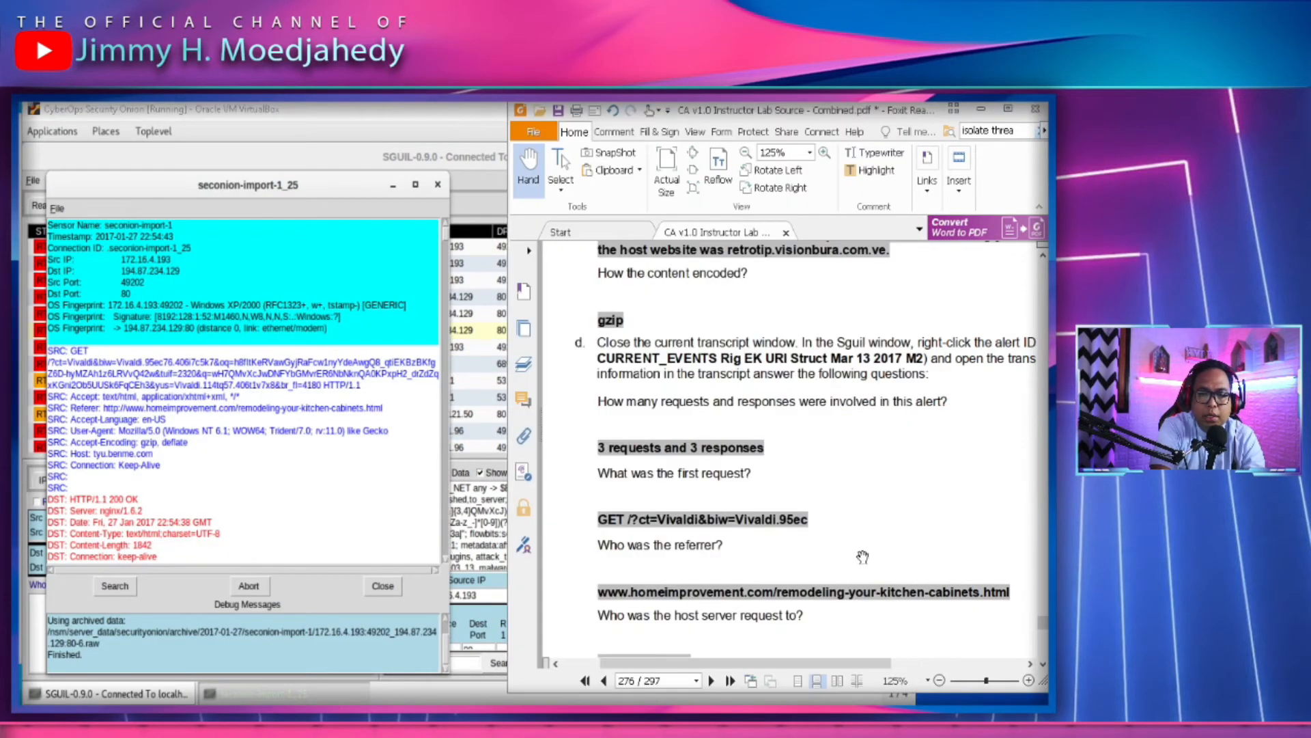
scroll(863, 553, "down", 1)
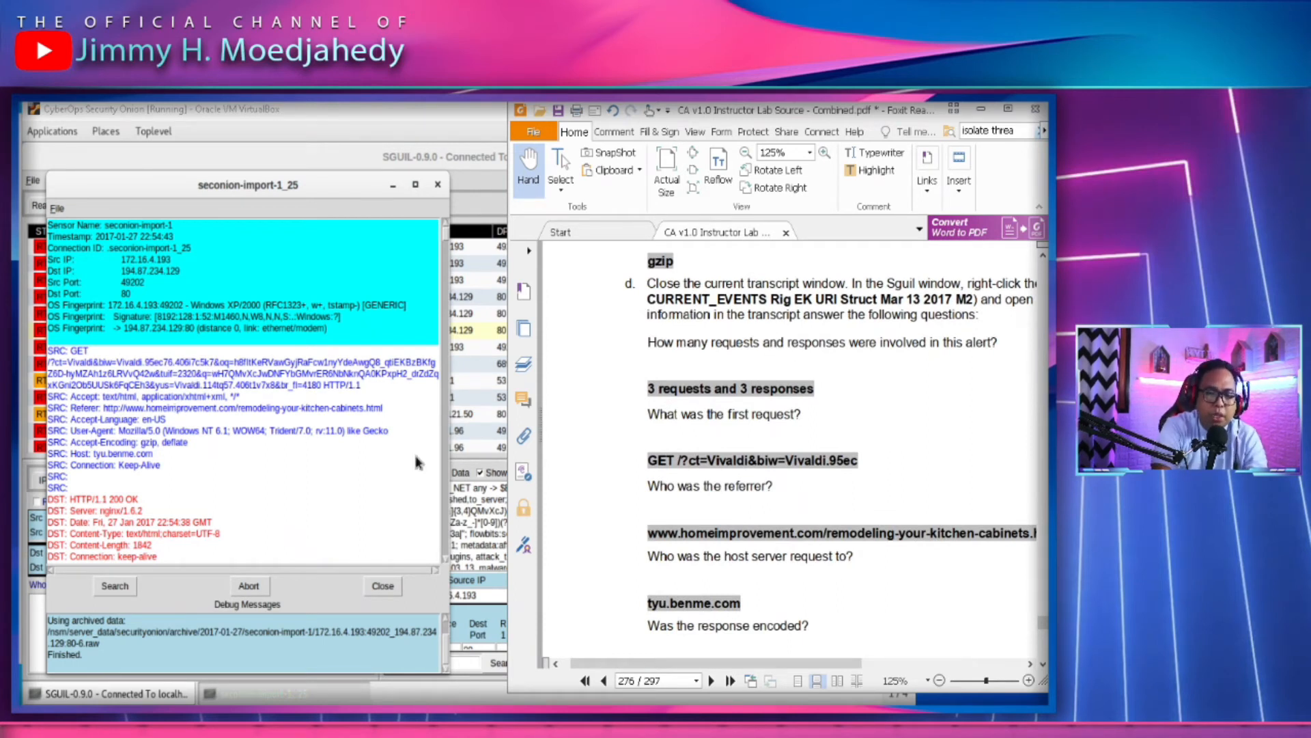
left_click(116, 403)
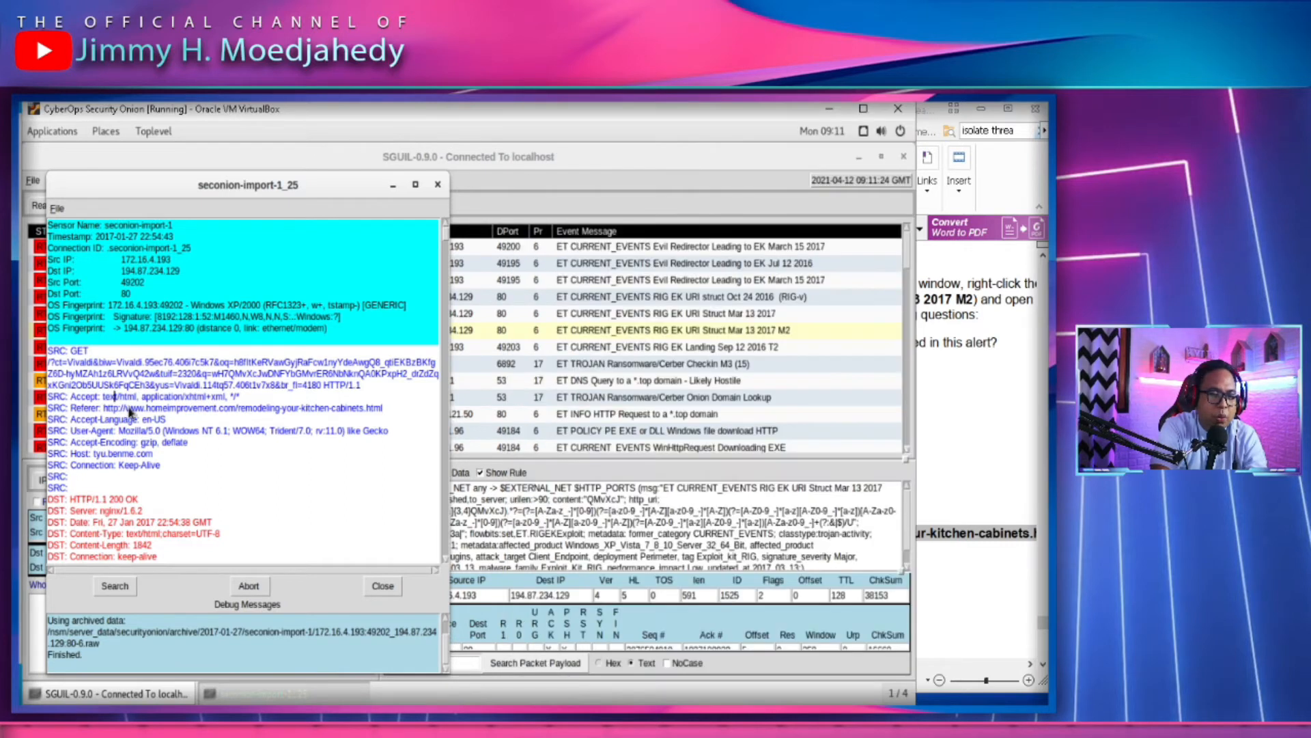
scroll(130, 411, "down", 10)
scroll(114, 425, "down", 8)
scroll(117, 408, "down", 10)
scroll(114, 410, "down", 8)
left_click_drag(445, 358, 442, 511)
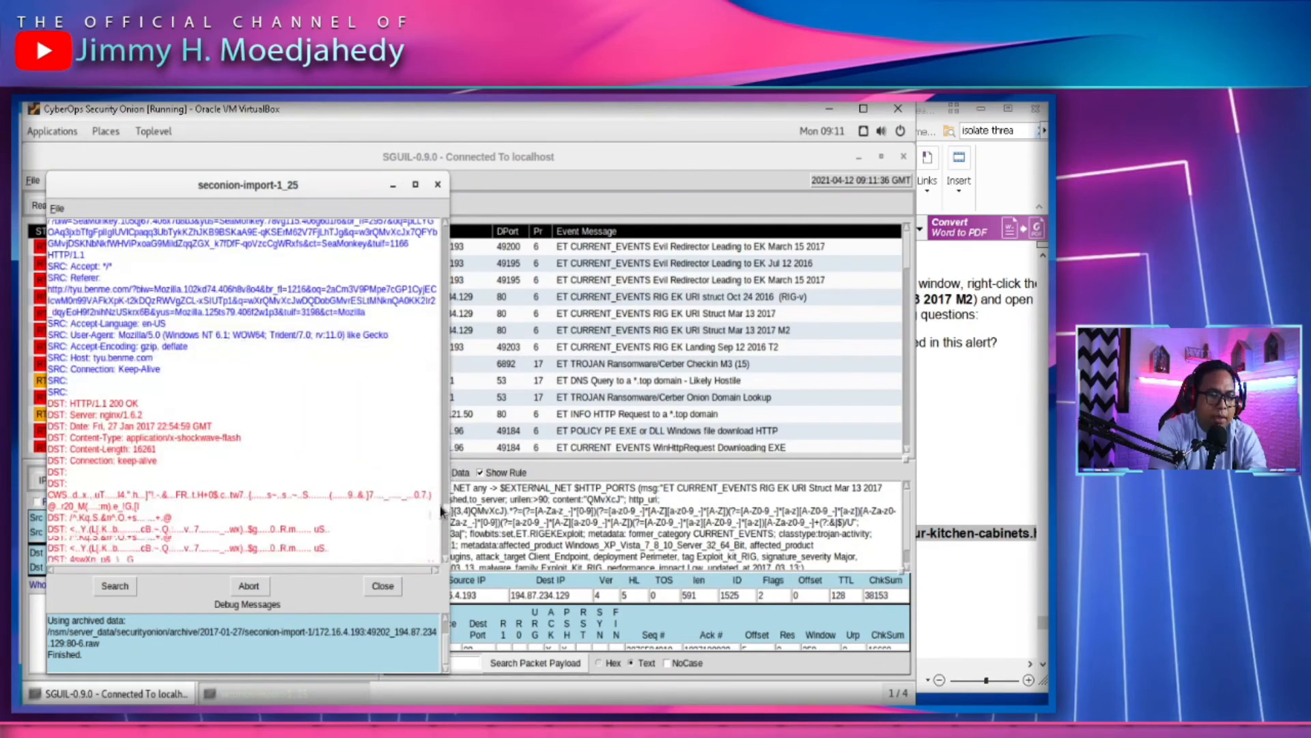
scroll(356, 469, "up", 5)
scroll(265, 451, "down", 5)
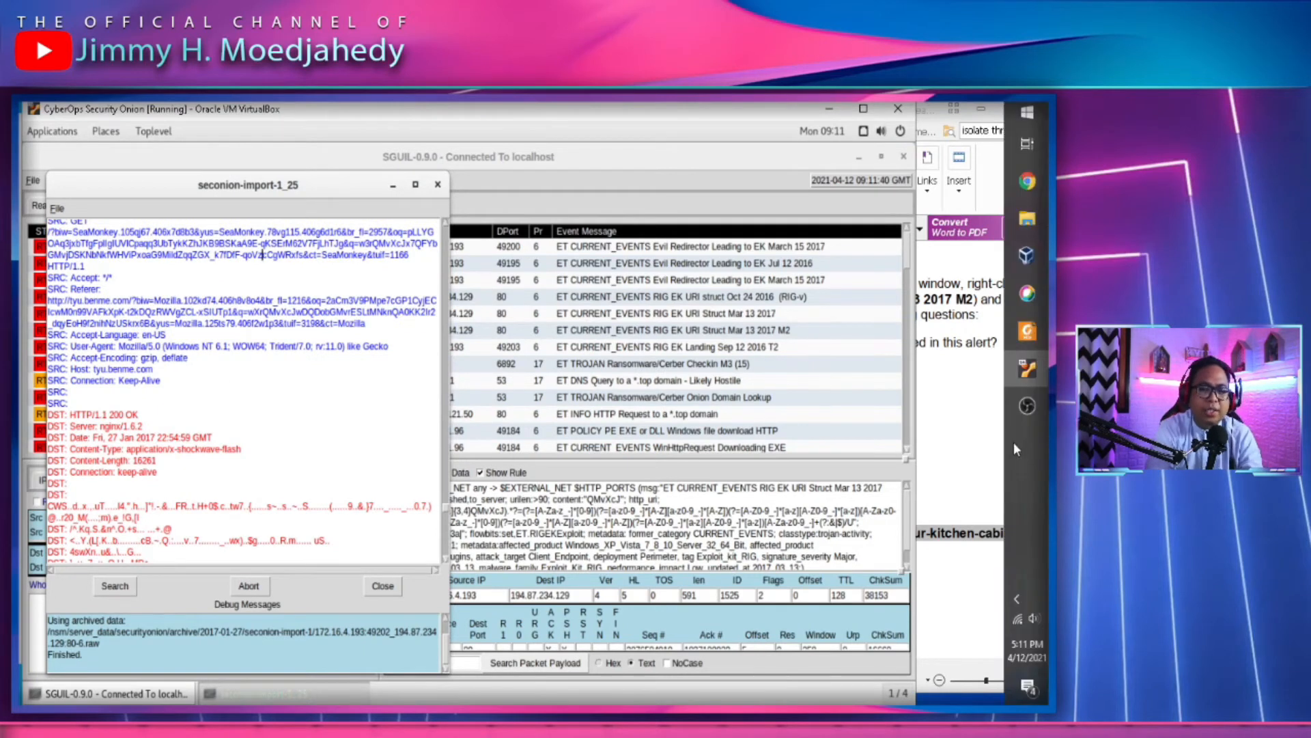
left_click(1014, 442)
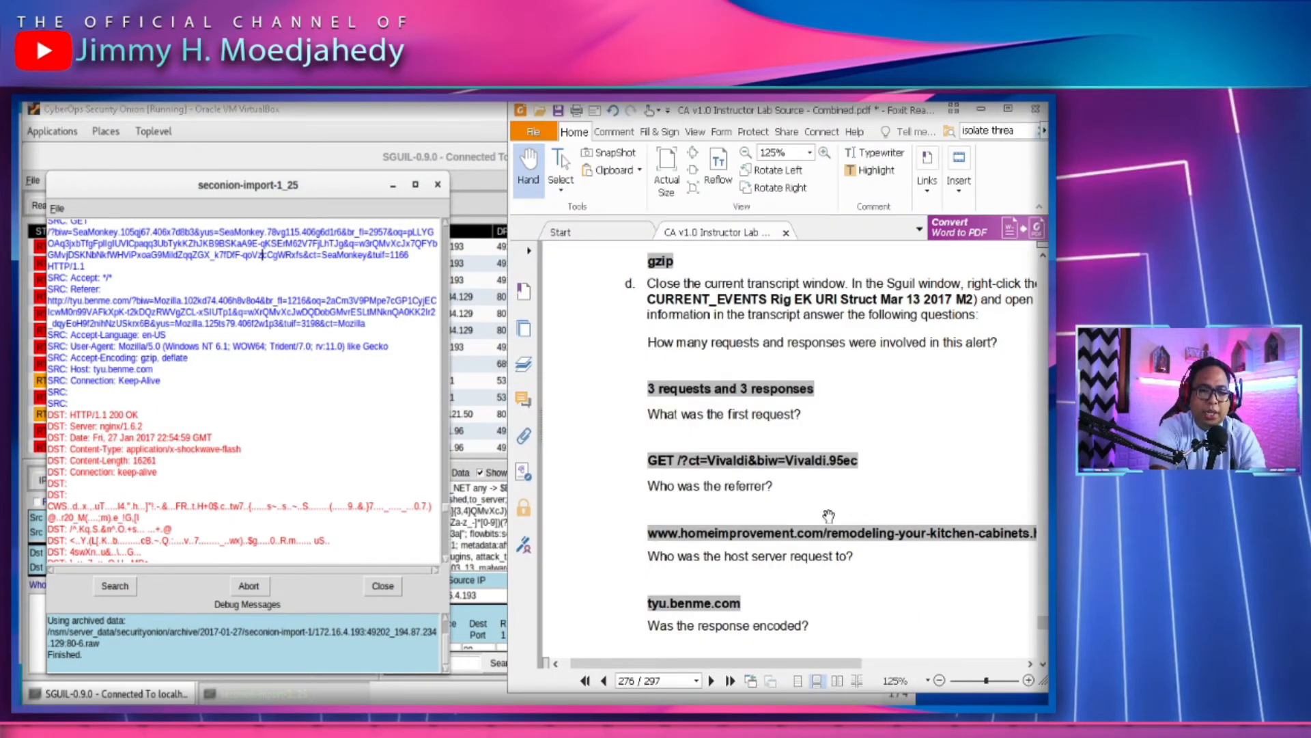
Examine the first GET request in the transcript for its URL, referrer, host server and content encoding, comparing with the lab questions
left_click_drag(445, 508, 450, 233)
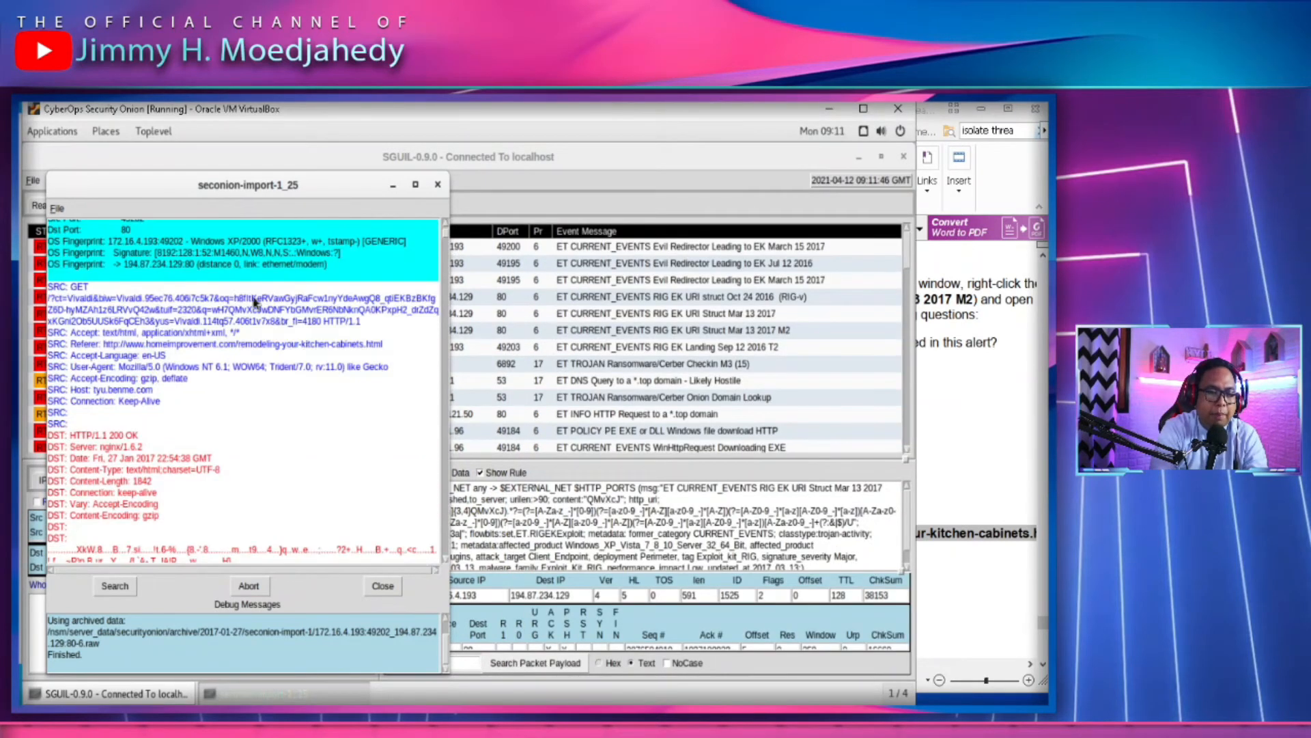
left_click(942, 426)
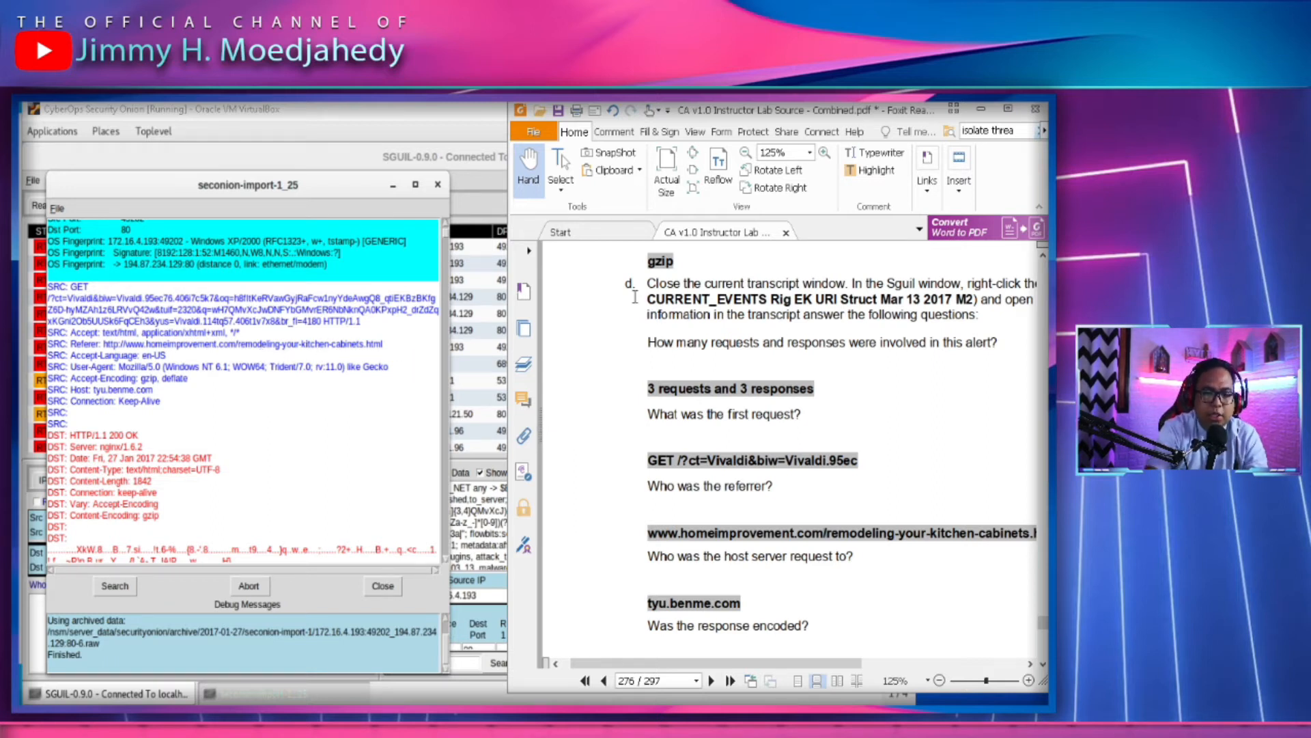
scroll(765, 618, "down", 2)
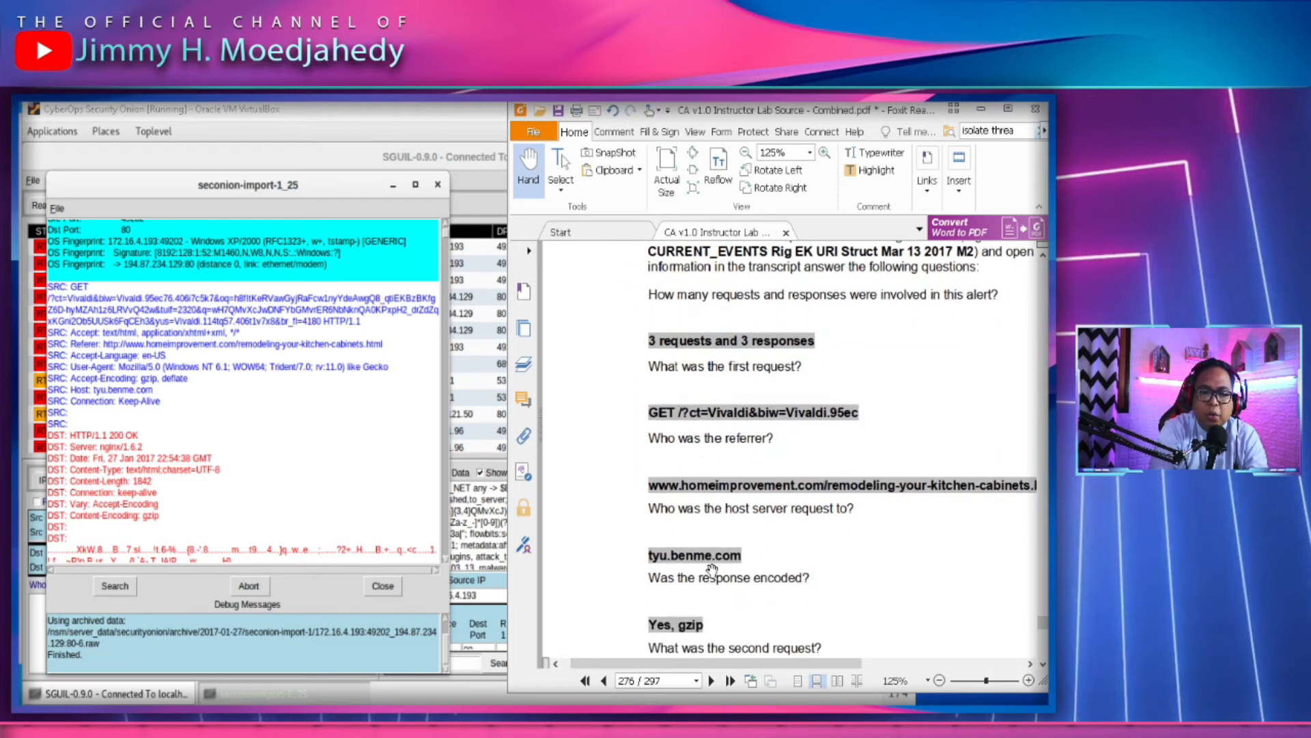
left_click(113, 403)
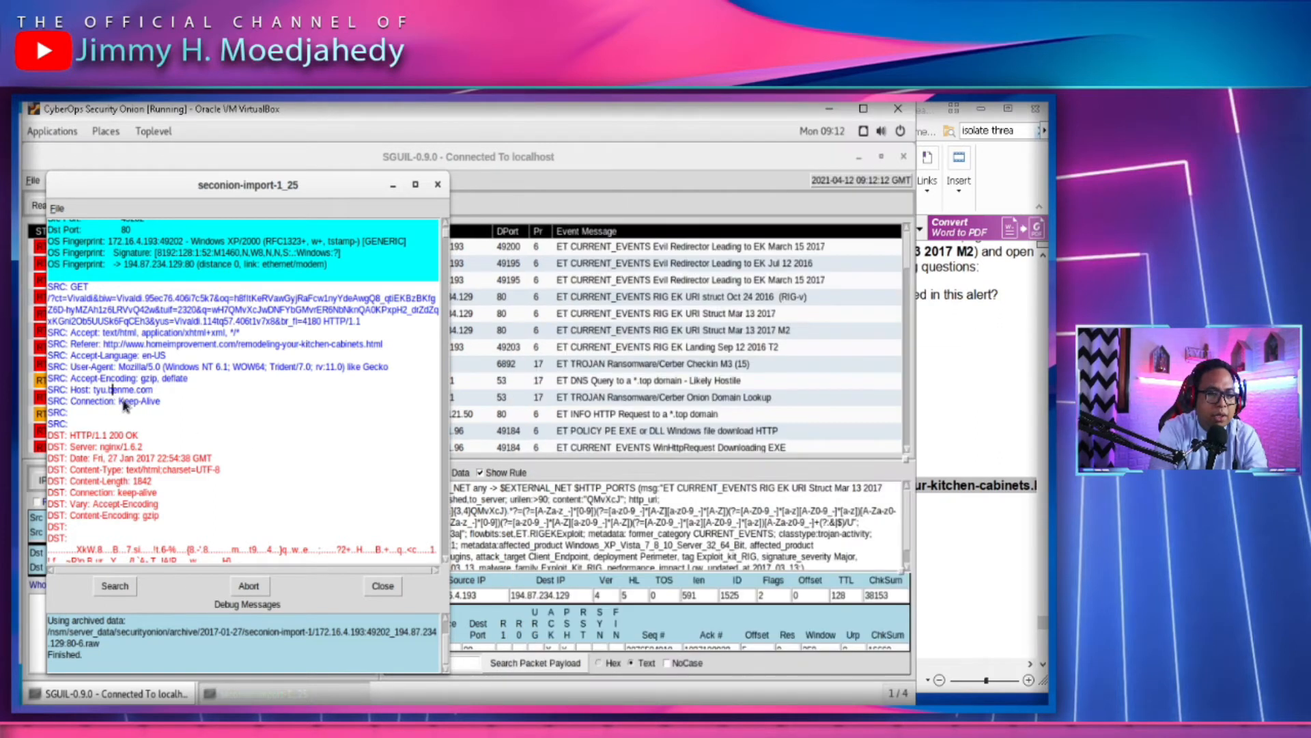
left_click(965, 547)
scroll(916, 536, "down", 4)
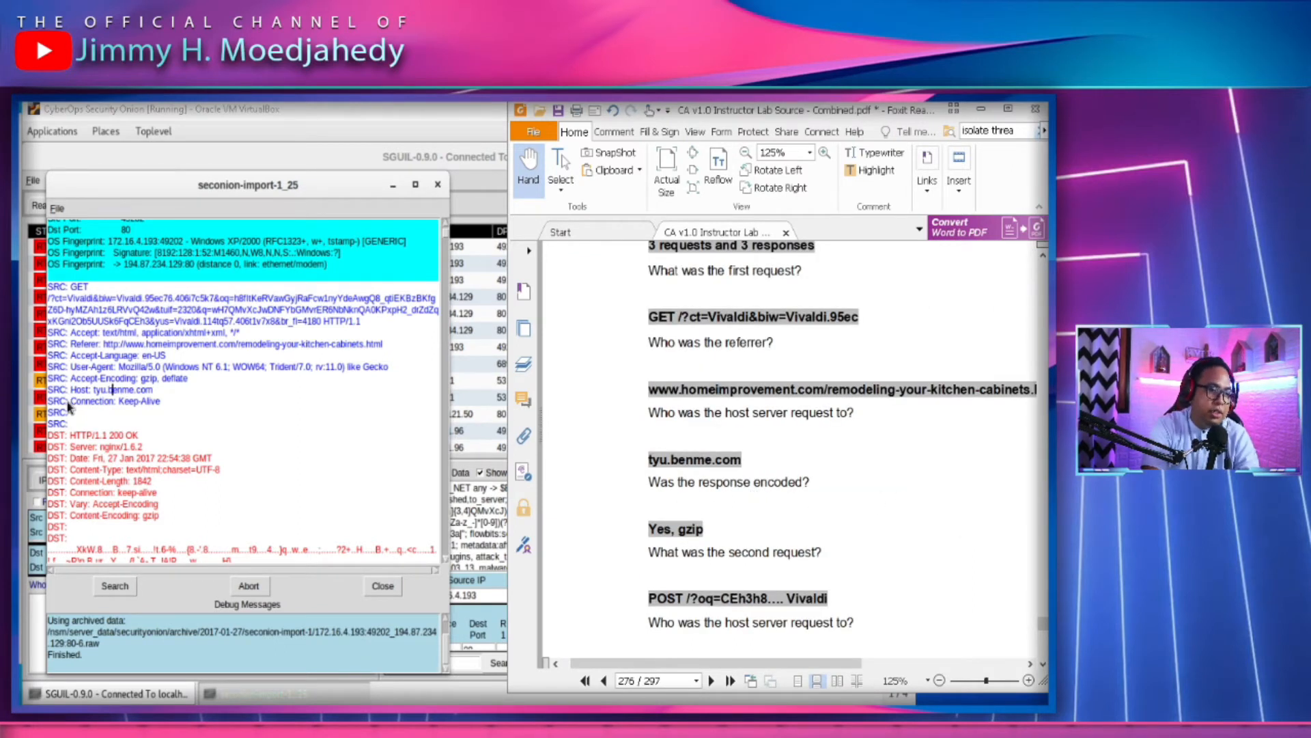
left_click(144, 379)
left_click(967, 466)
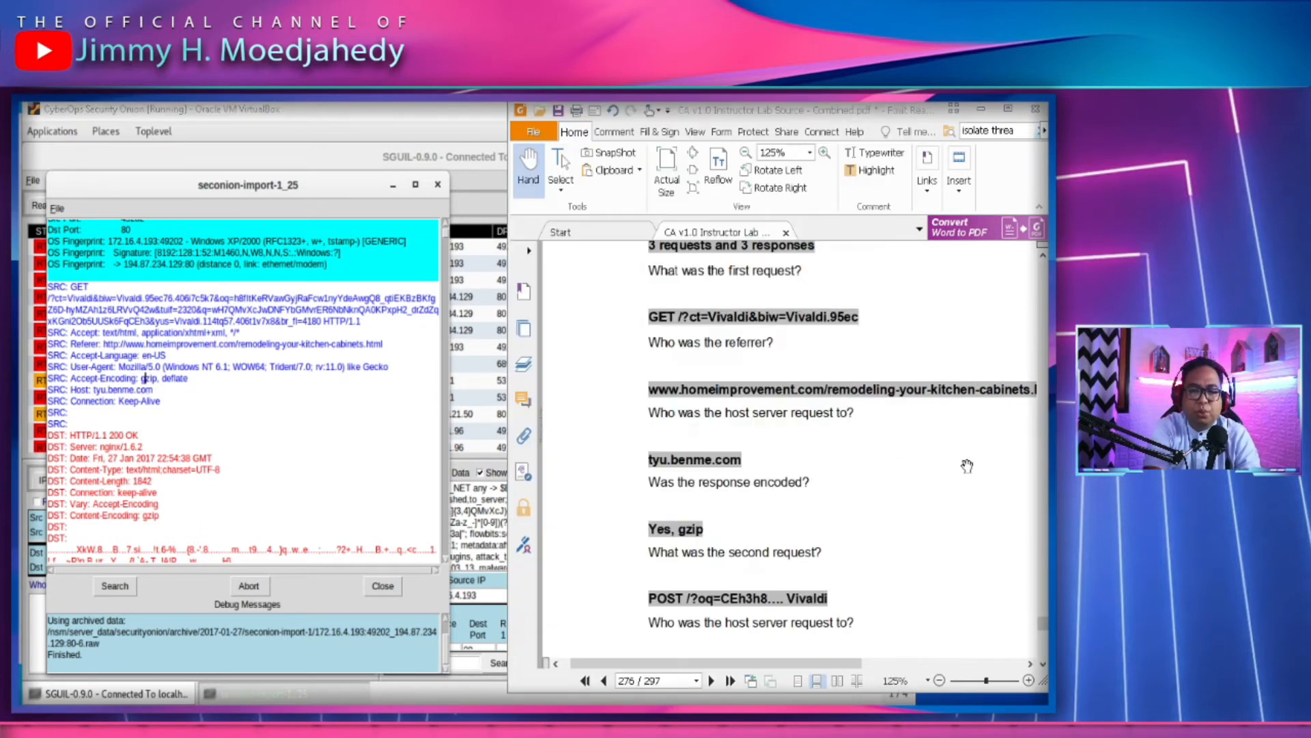
Find the second request in the transcript and check its host server and response encoding against the lab questions
scroll(786, 503, "down", 3)
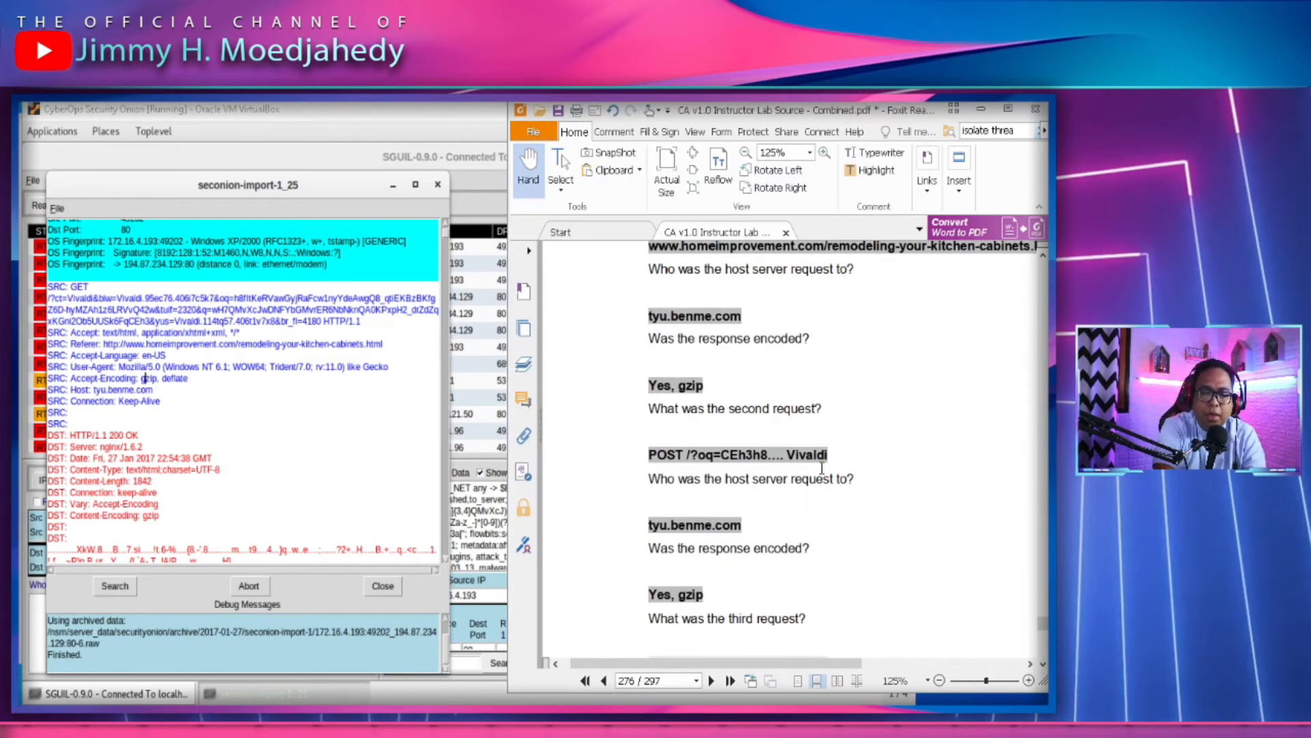
left_click(321, 479)
scroll(315, 468, "down", 10)
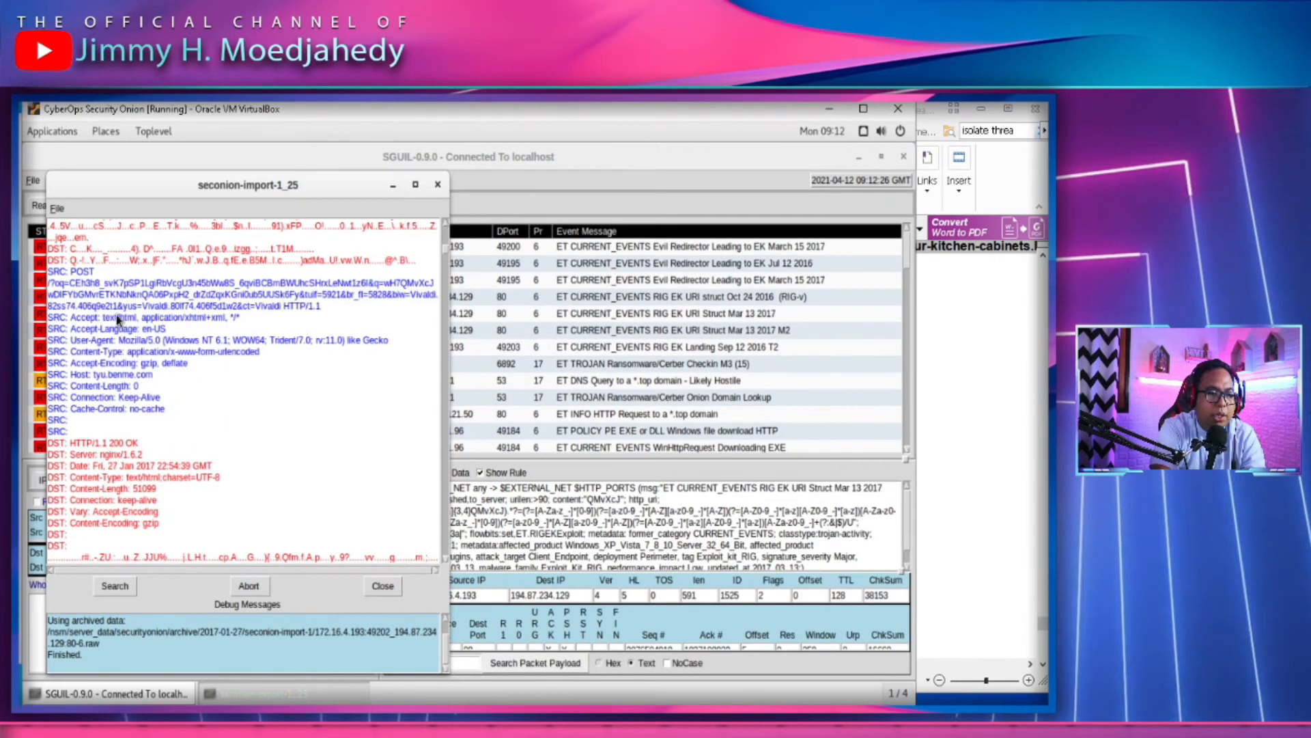
left_click(928, 467)
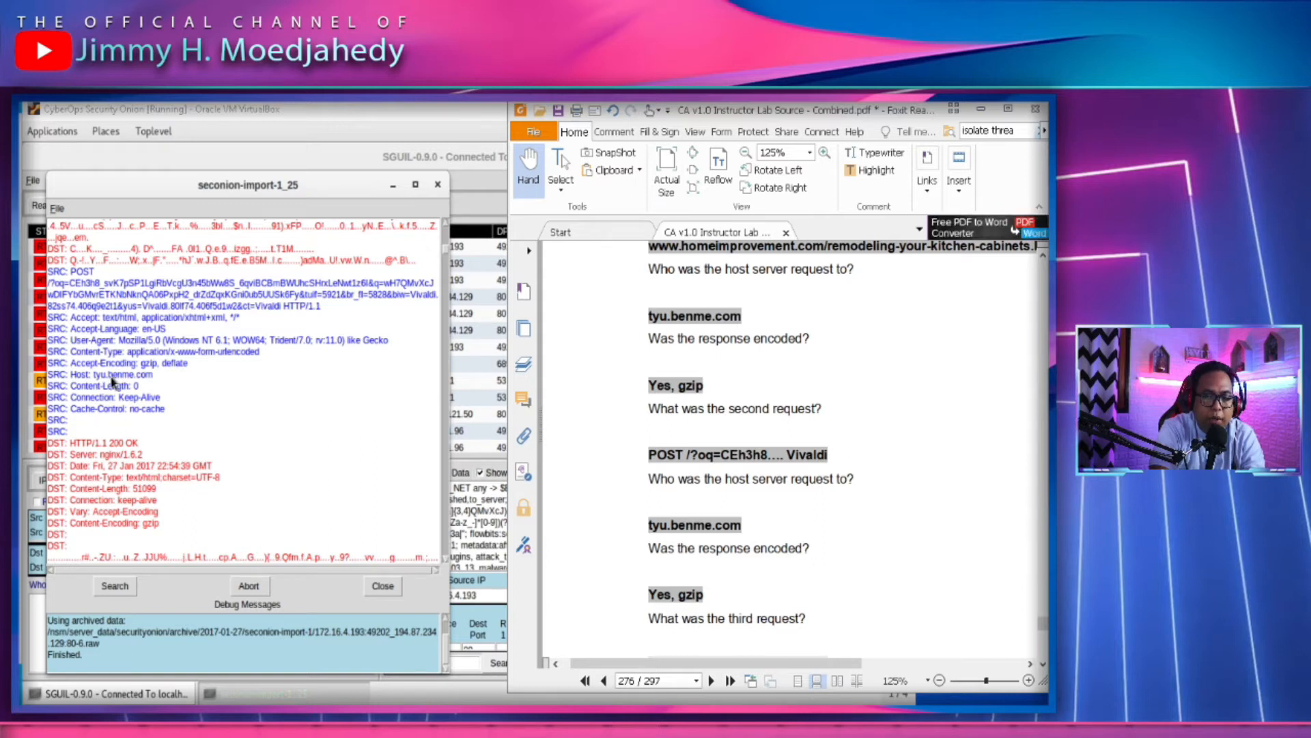
left_click(145, 363)
left_click(1007, 541)
Find the third request in the transcript and compare its URL and referrer with the lab questions
scroll(813, 535, "down", 4)
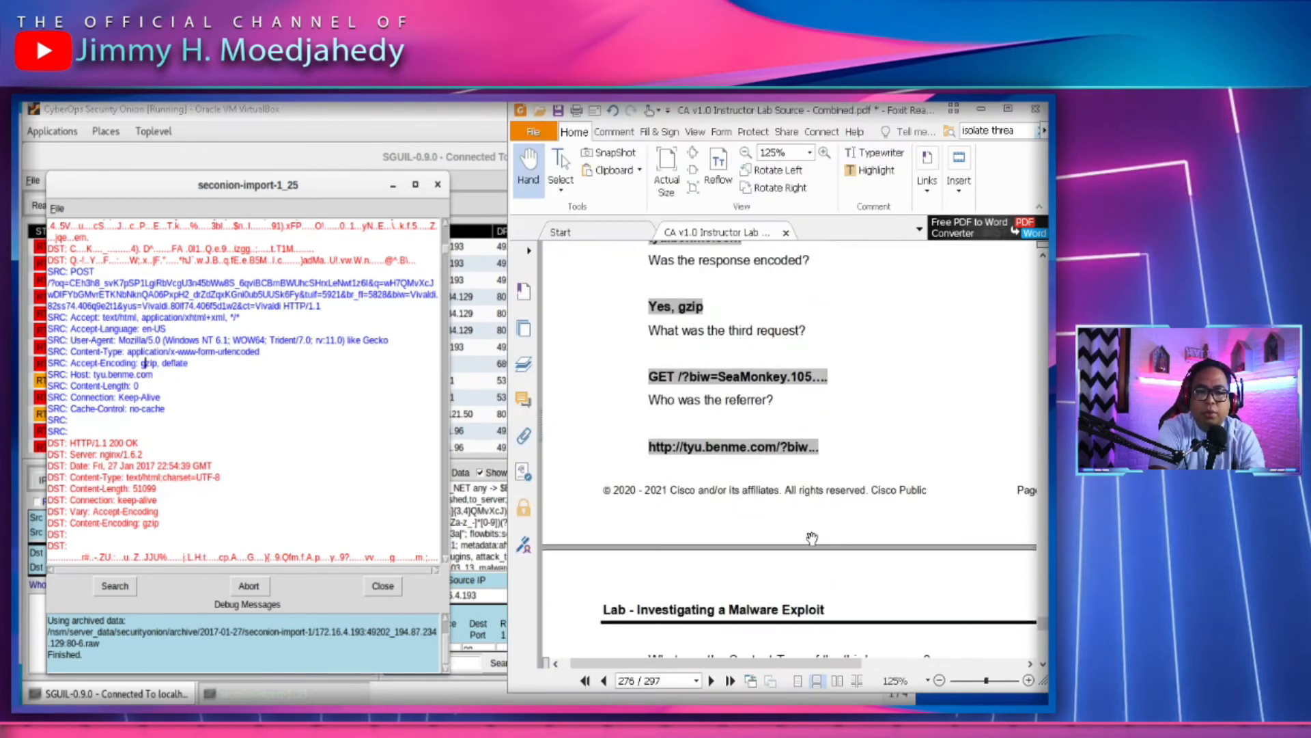
scroll(172, 435, "down", 10)
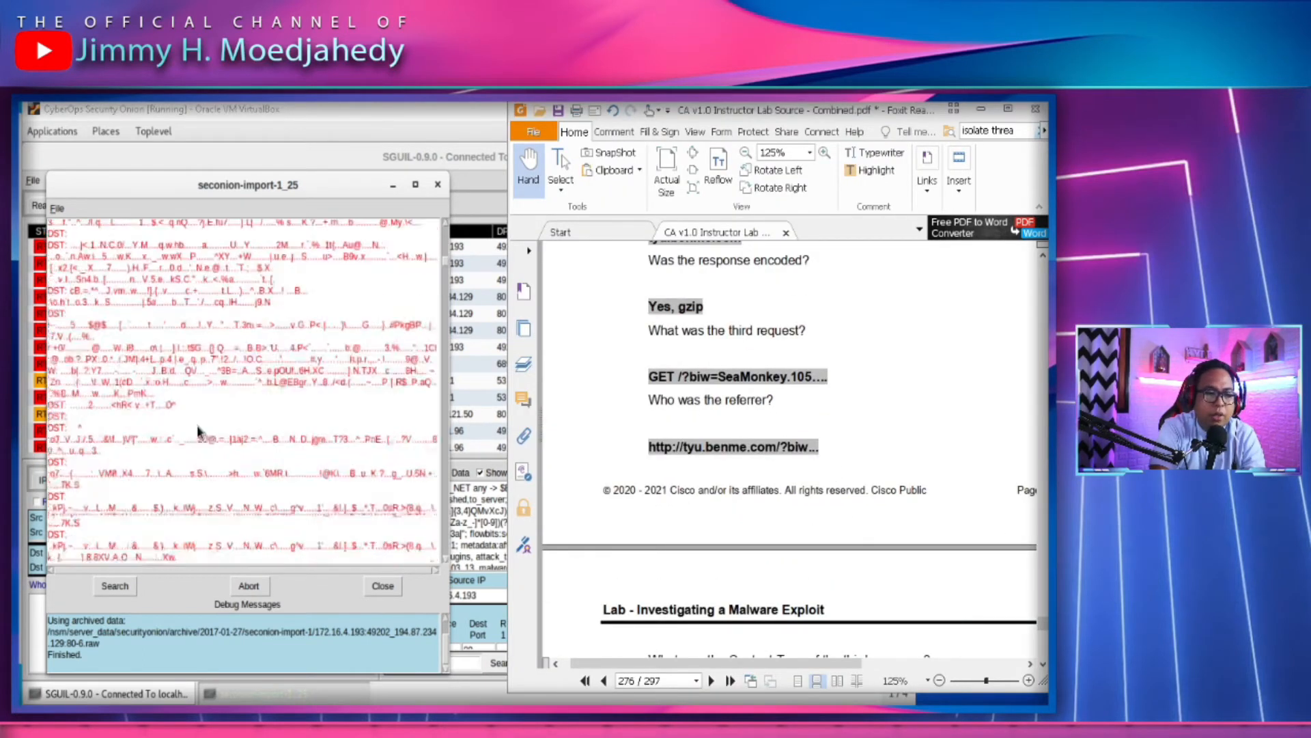
left_click_drag(445, 271, 448, 509)
left_click(960, 366)
scroll(738, 525, "down", 5)
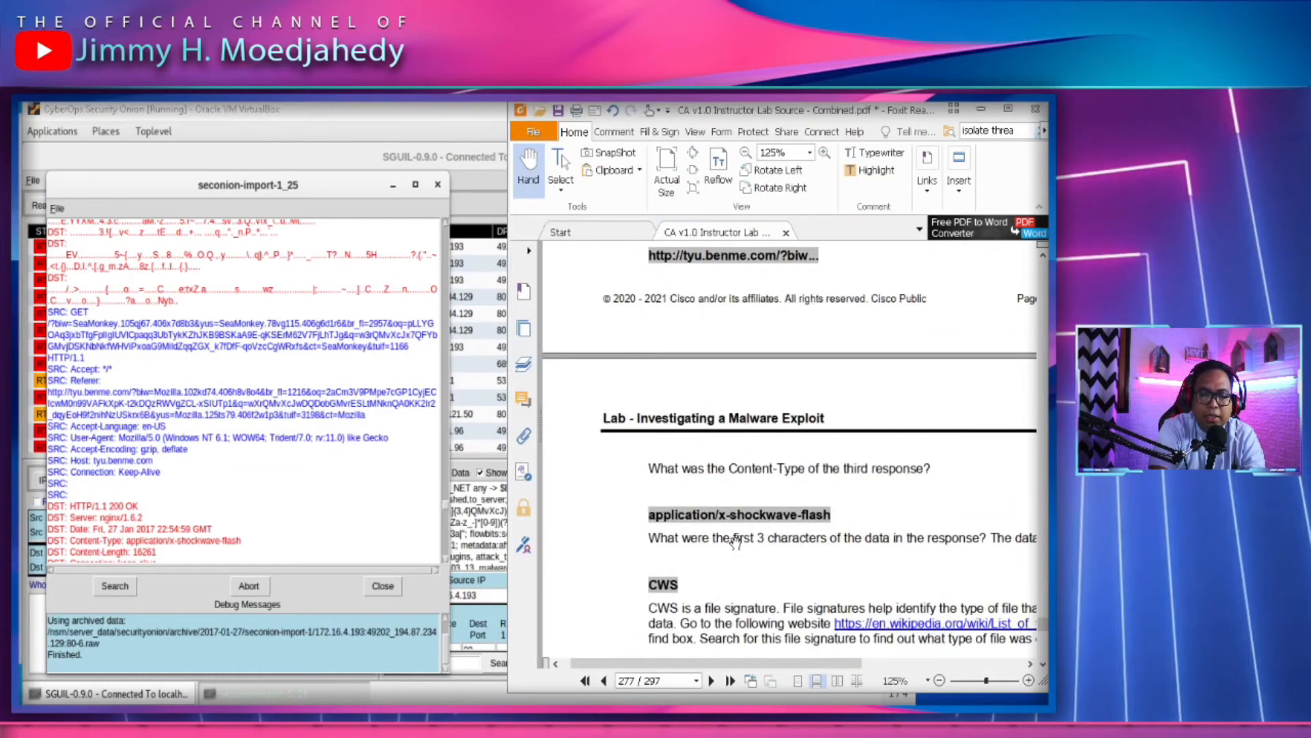
scroll(743, 541, "up", 4)
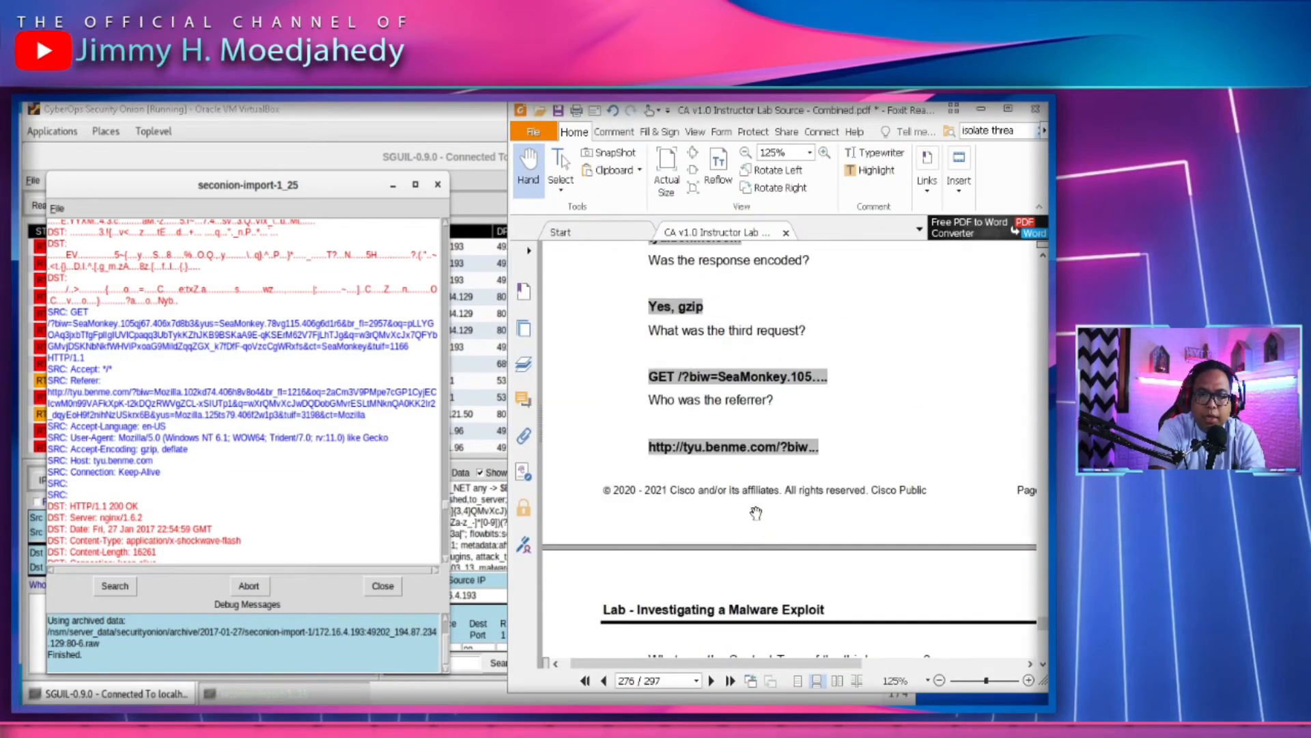
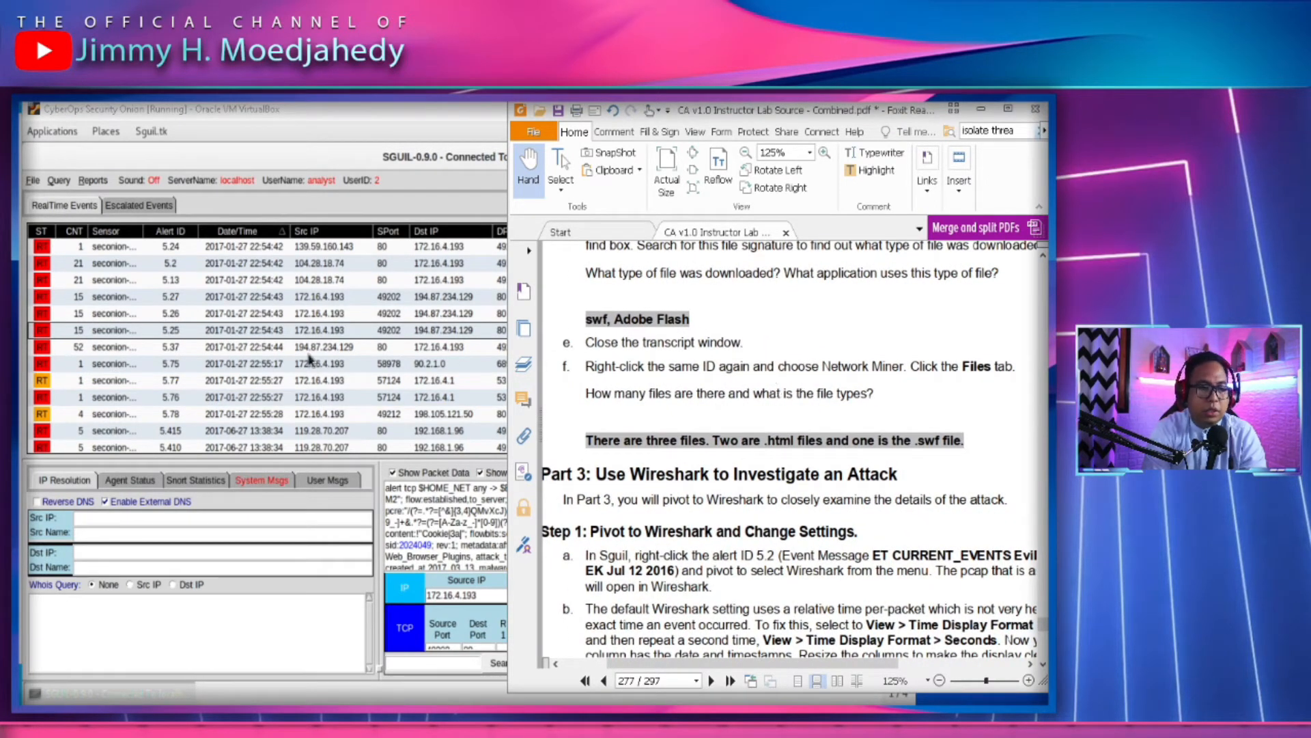
Pivot from alert ID 5.25 to NetworkMiner as lab step f instructs, and acknowledge the raw file notice
left_click_drag(752, 384, 742, 379)
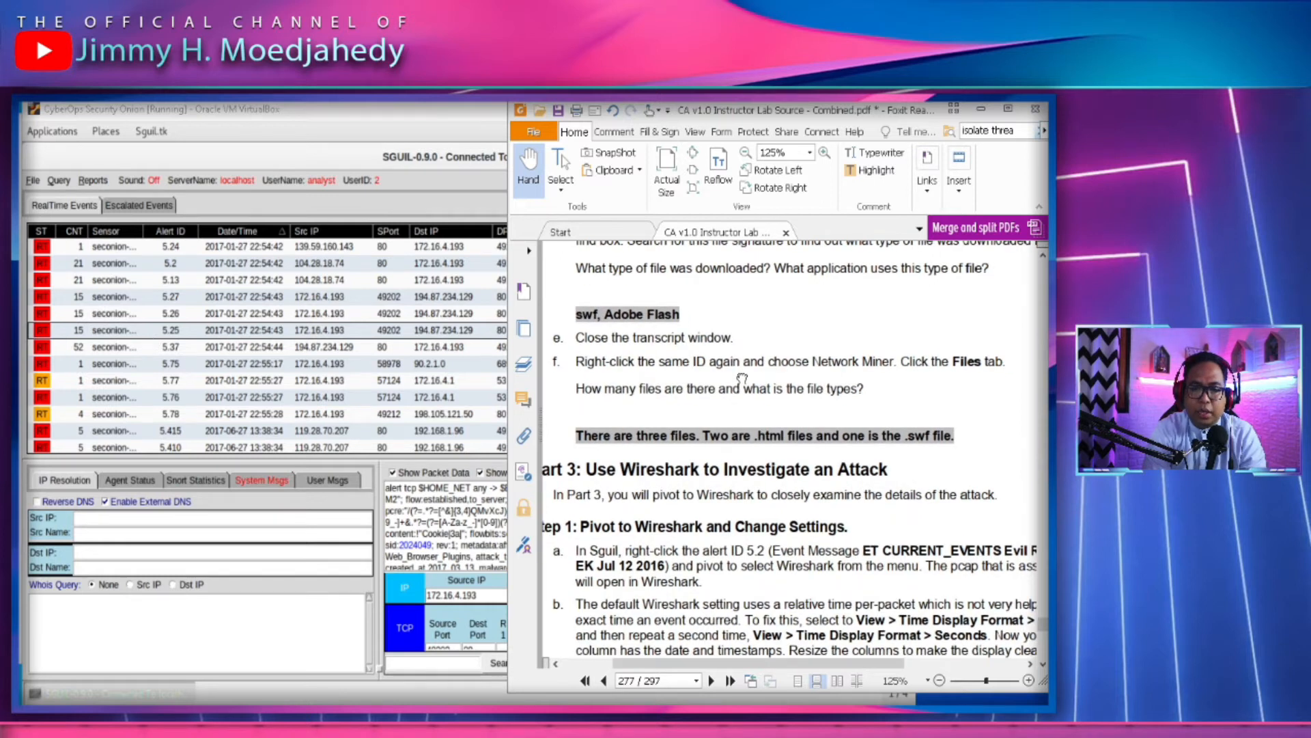
right_click(170, 331)
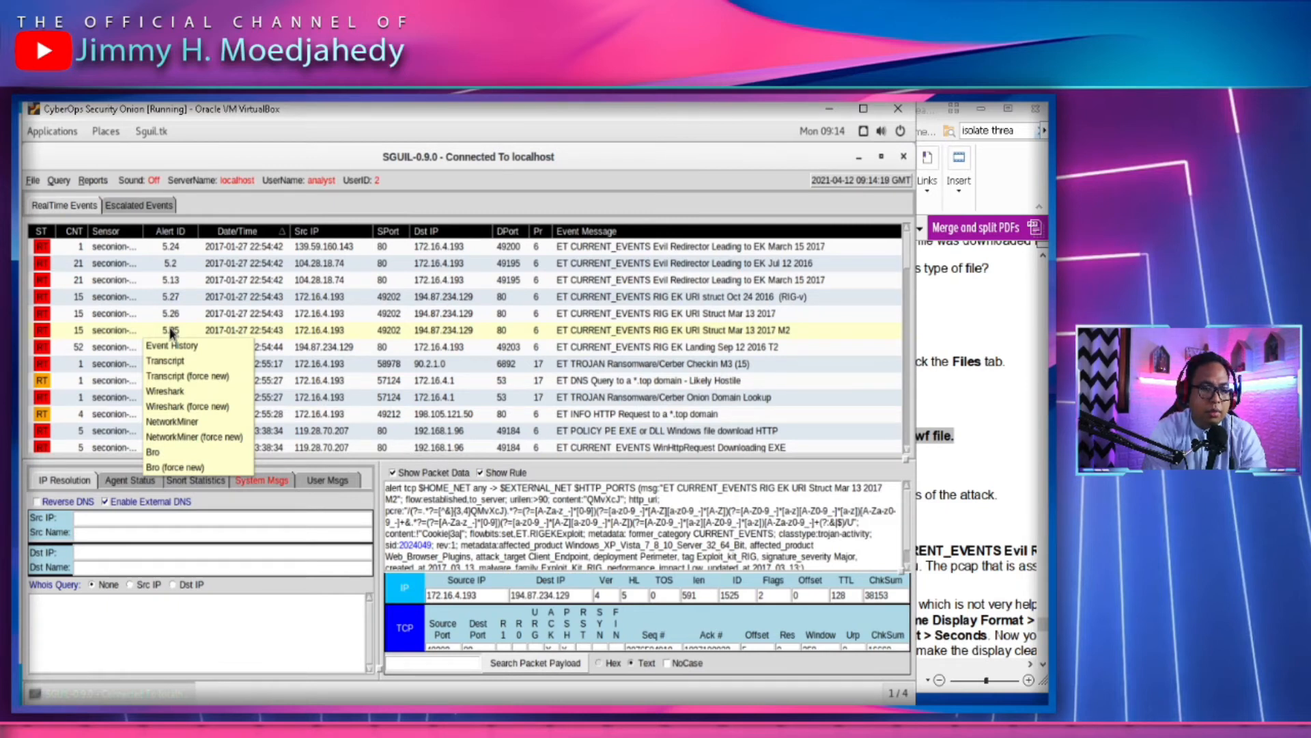
left_click(1020, 425)
scroll(999, 423, "up", 5)
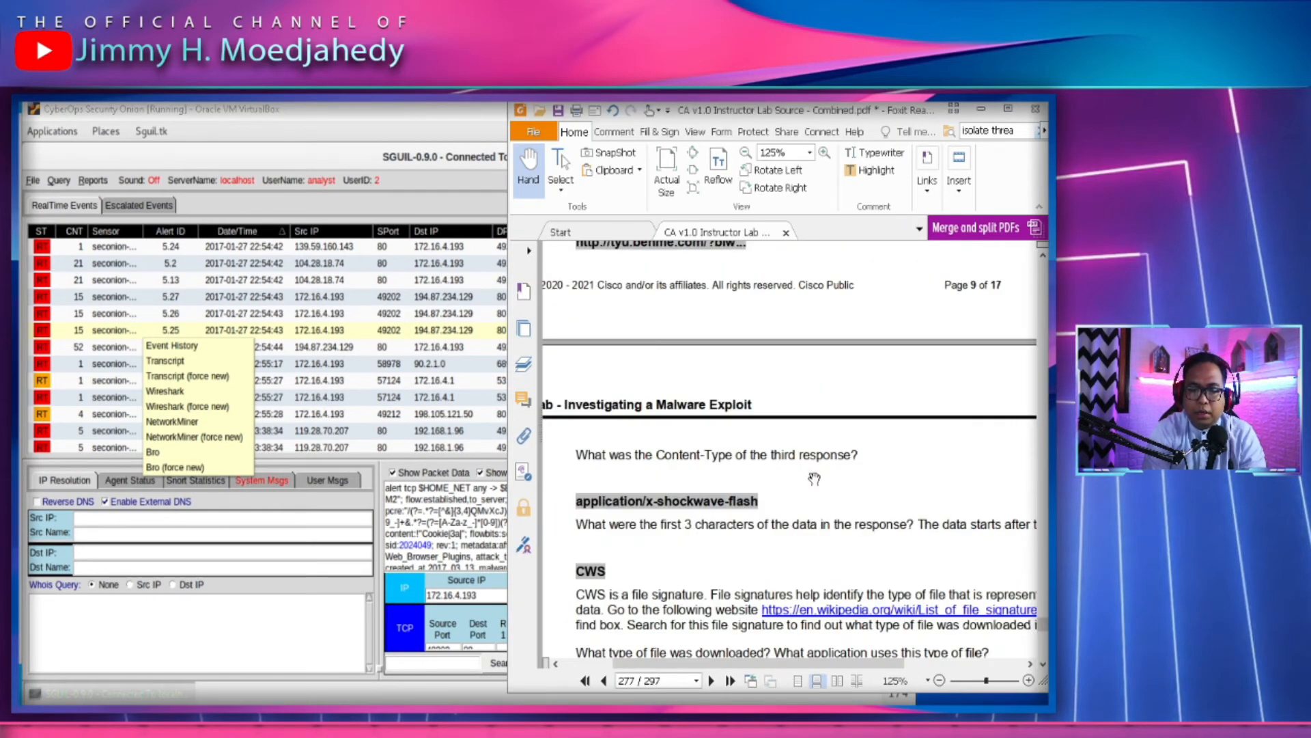
scroll(814, 478, "down", 9)
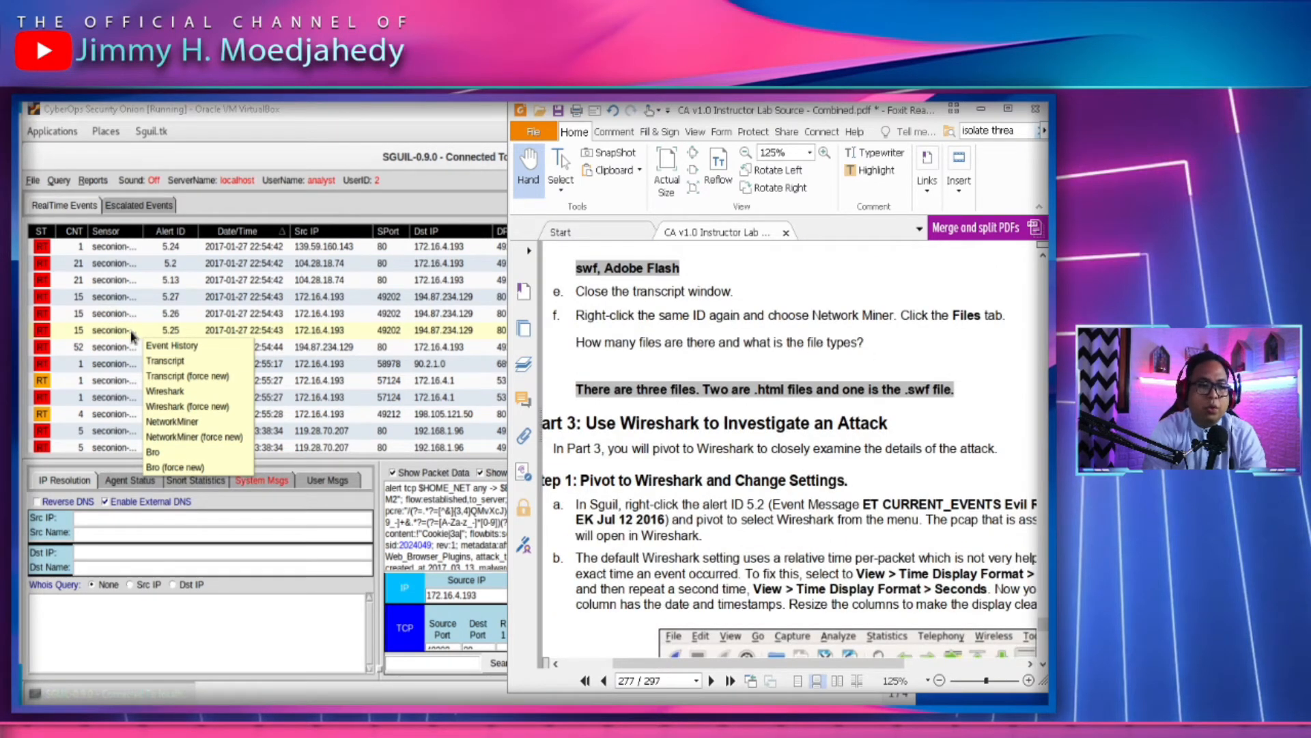
left_click(179, 423)
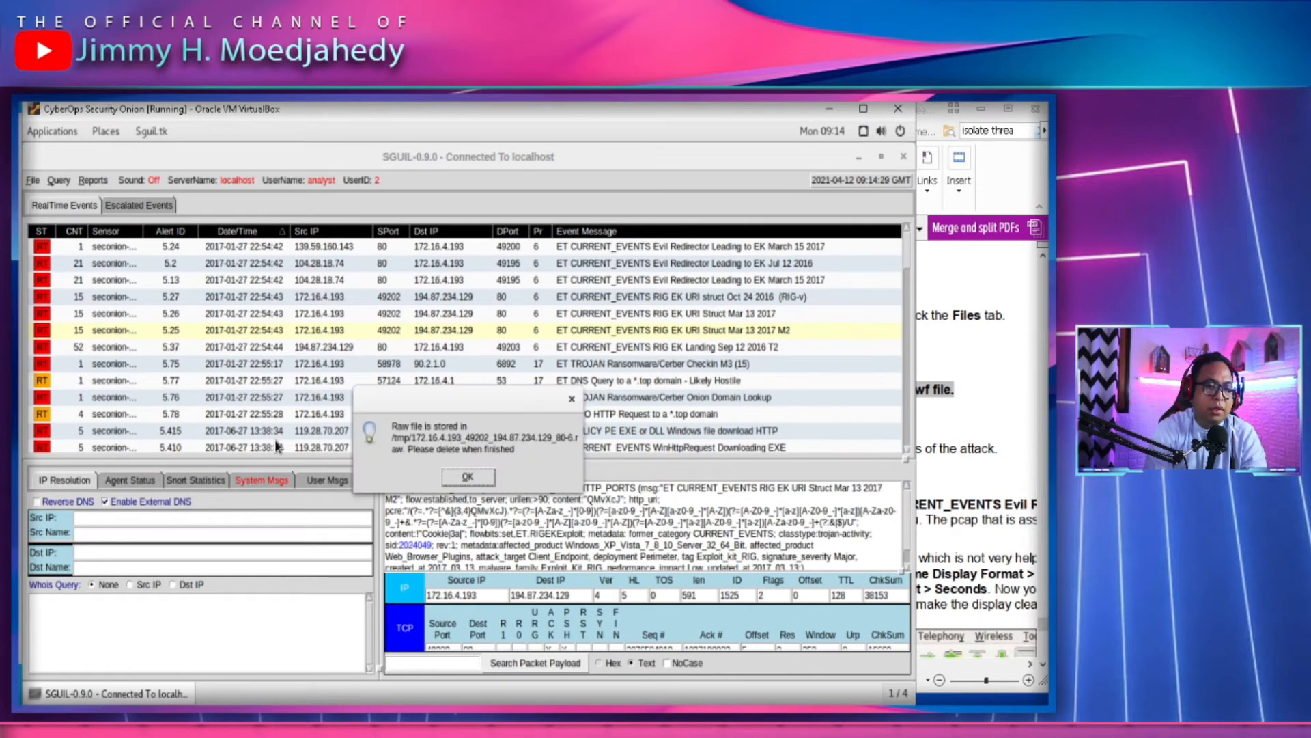
left_click(468, 476)
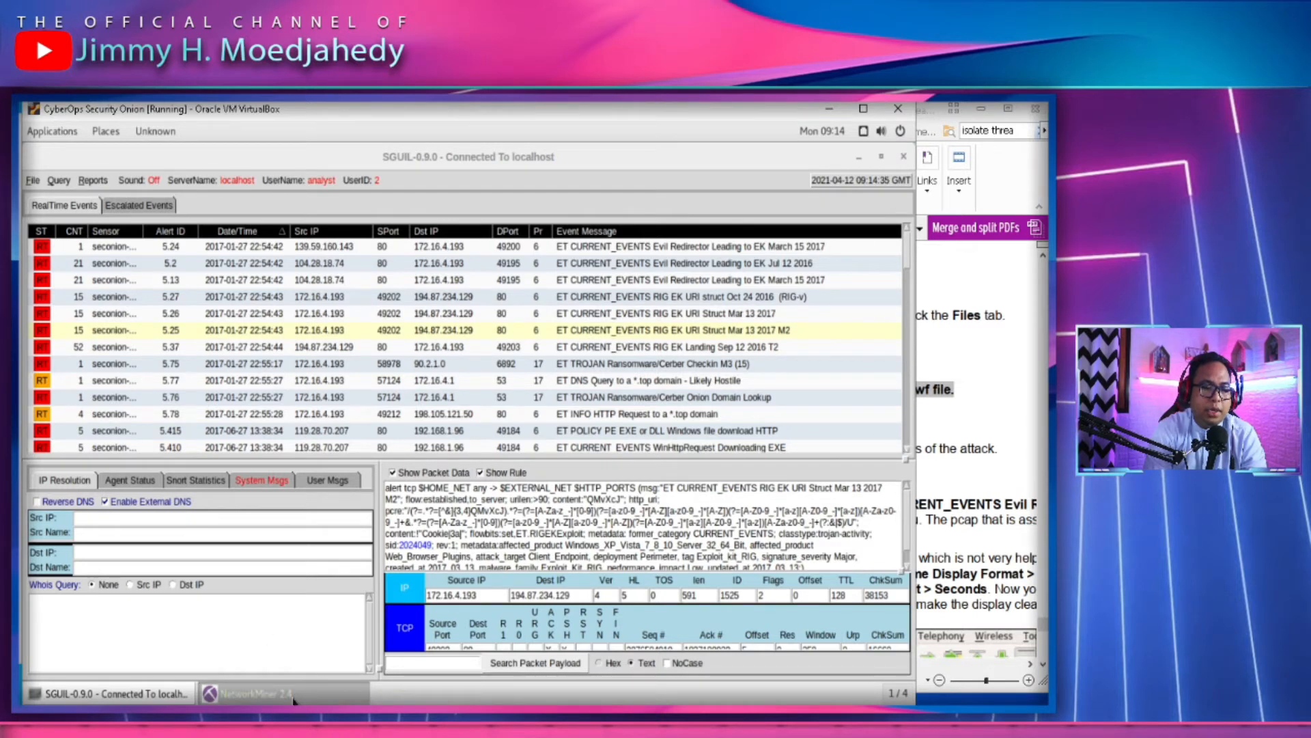
Un-maximize the Sguil window, bring NetworkMiner to the front and show lab step f alongside it
left_click(881, 159)
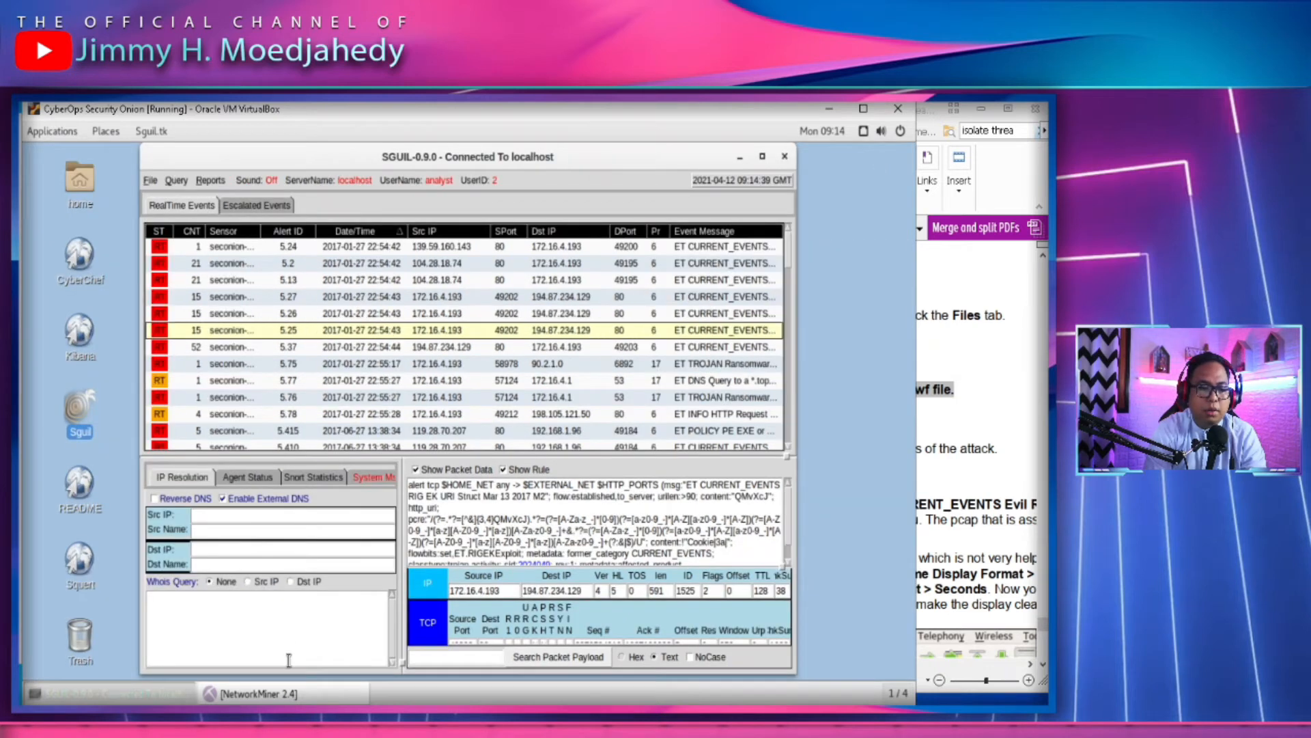
left_click(283, 695)
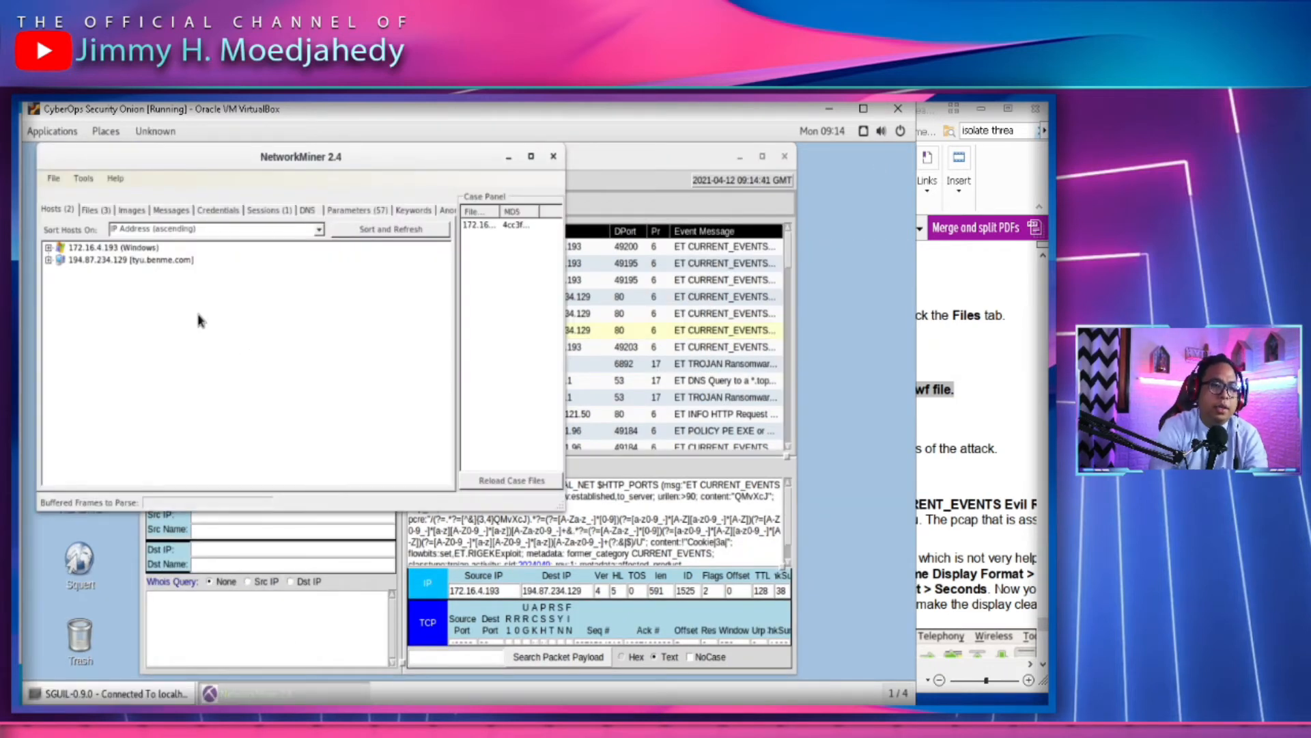
mouse_move(1018, 444)
left_click(964, 452)
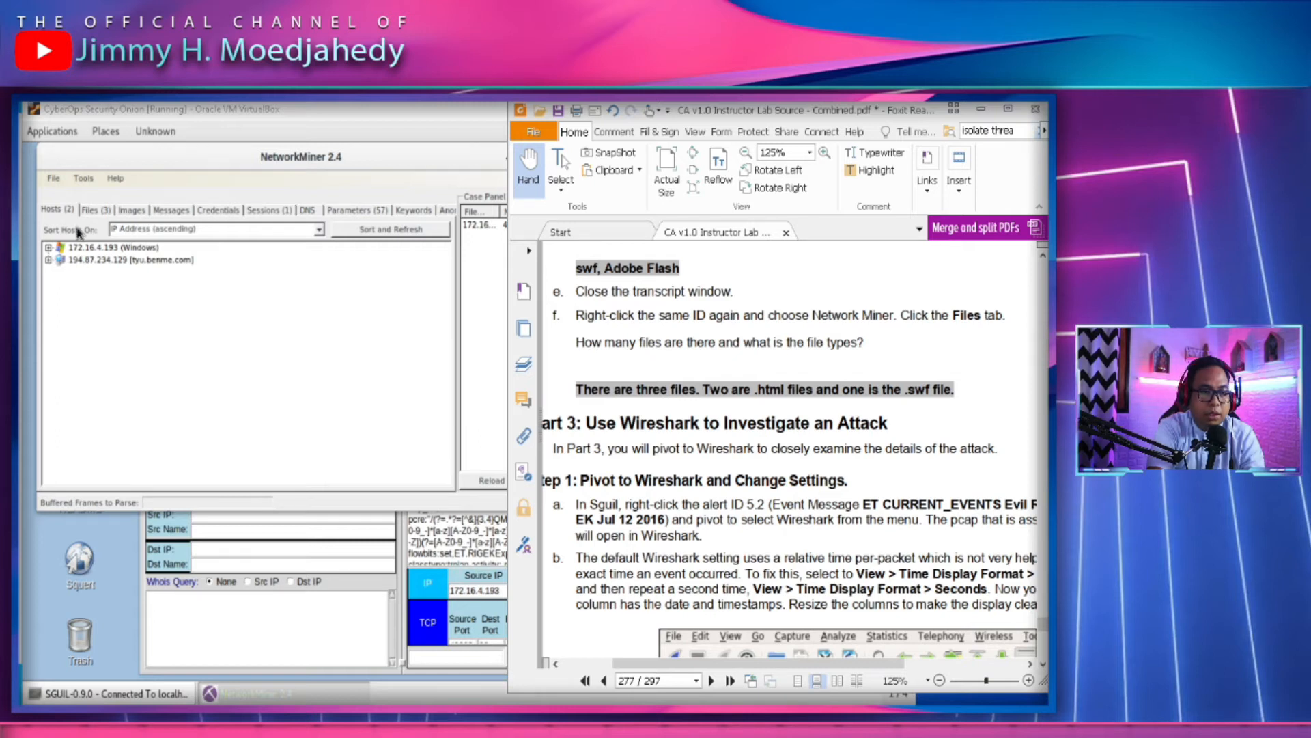
Show the captured files in NetworkMiner and compare their number, extensions and hosts with the question in lab step f
left_click(89, 211)
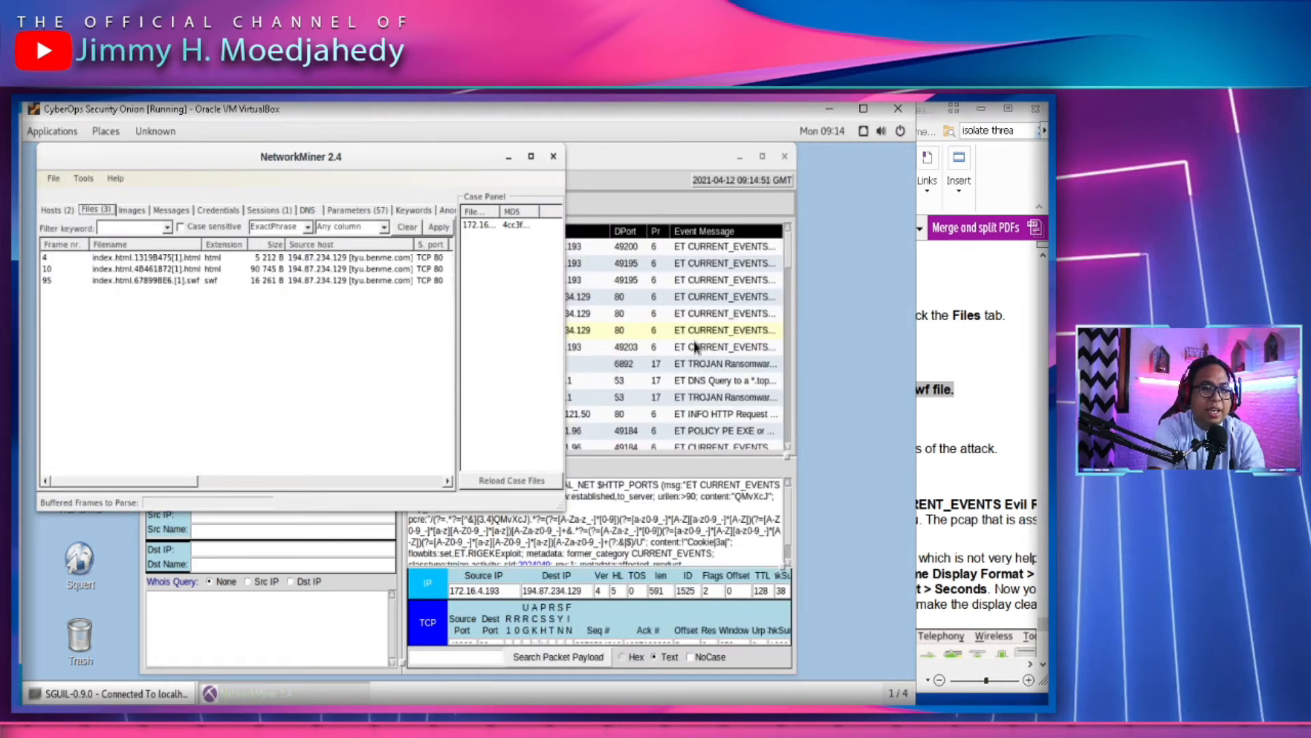
left_click(1001, 489)
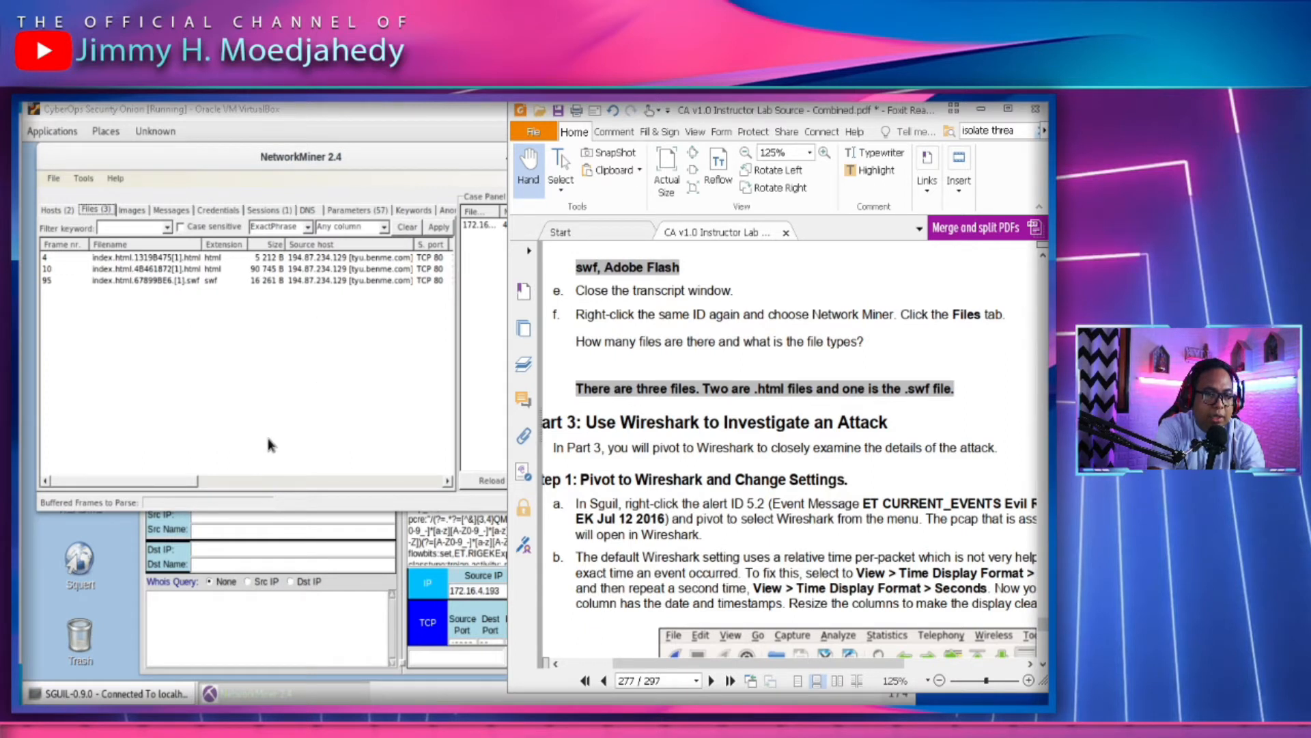
left_click_drag(187, 480, 233, 481)
left_click(1006, 442)
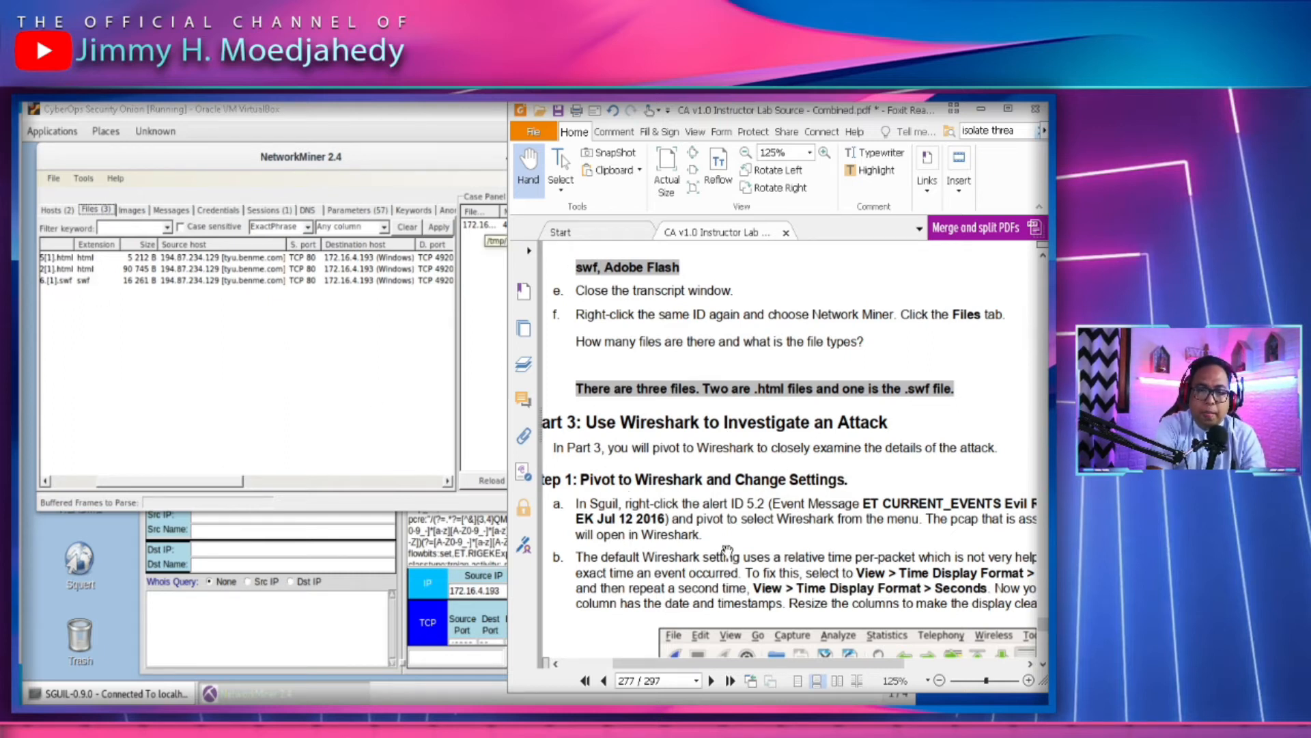
left_click_drag(727, 550, 733, 513)
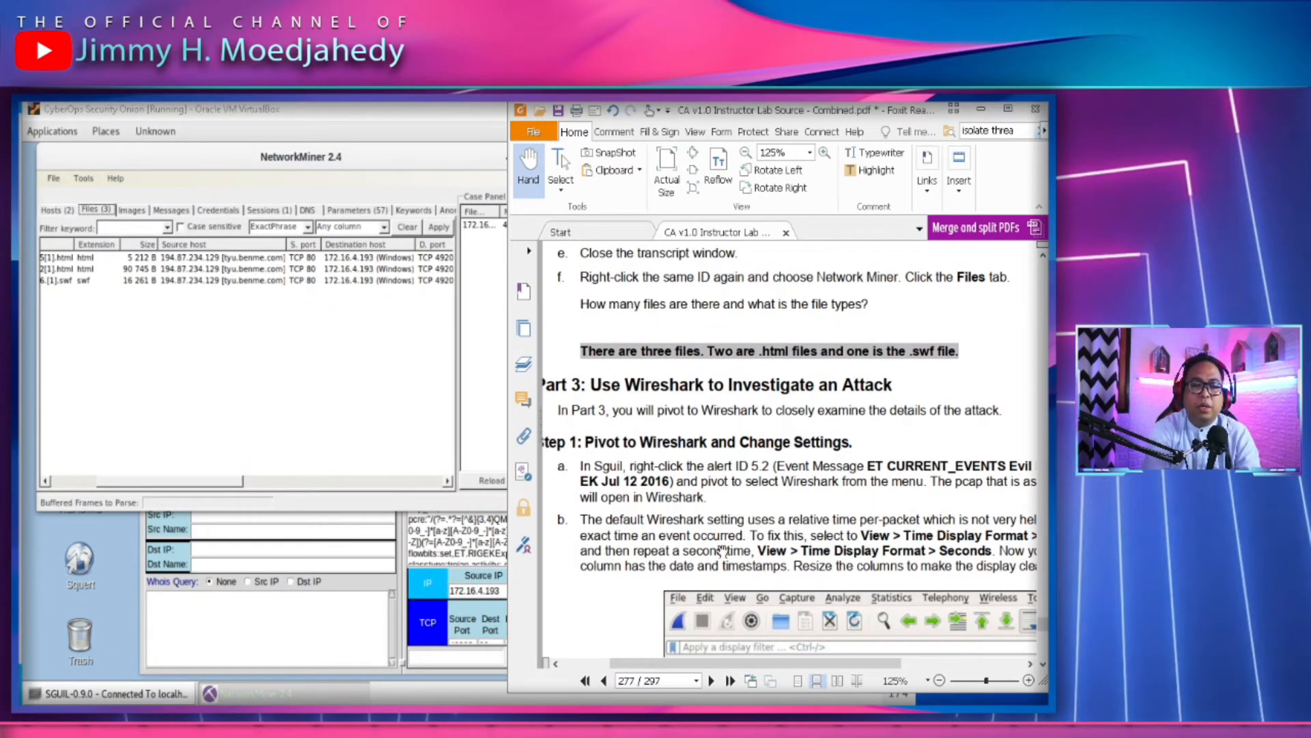
Close NetworkMiner to return to Sguil, and bring up the lab's Part 3 Step 1 instructions on pivoting to Wireshark
left_click(474, 203)
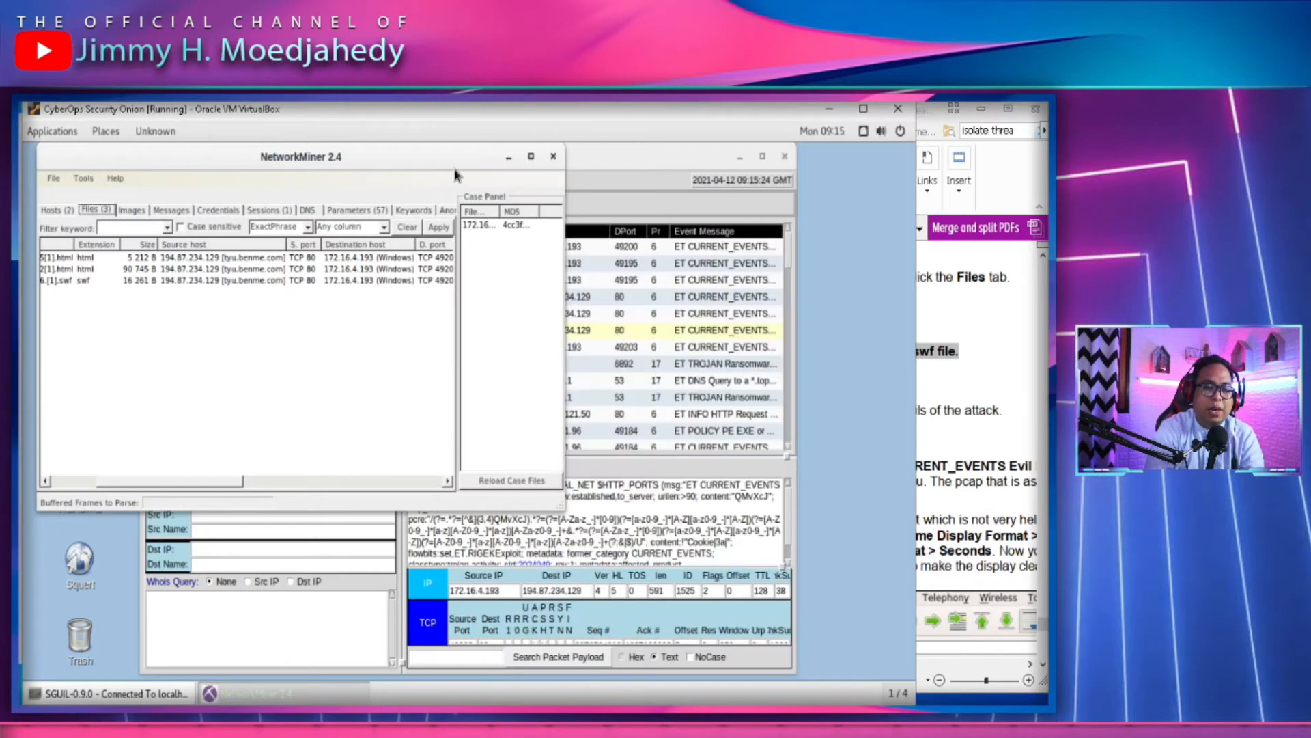
left_click(554, 157)
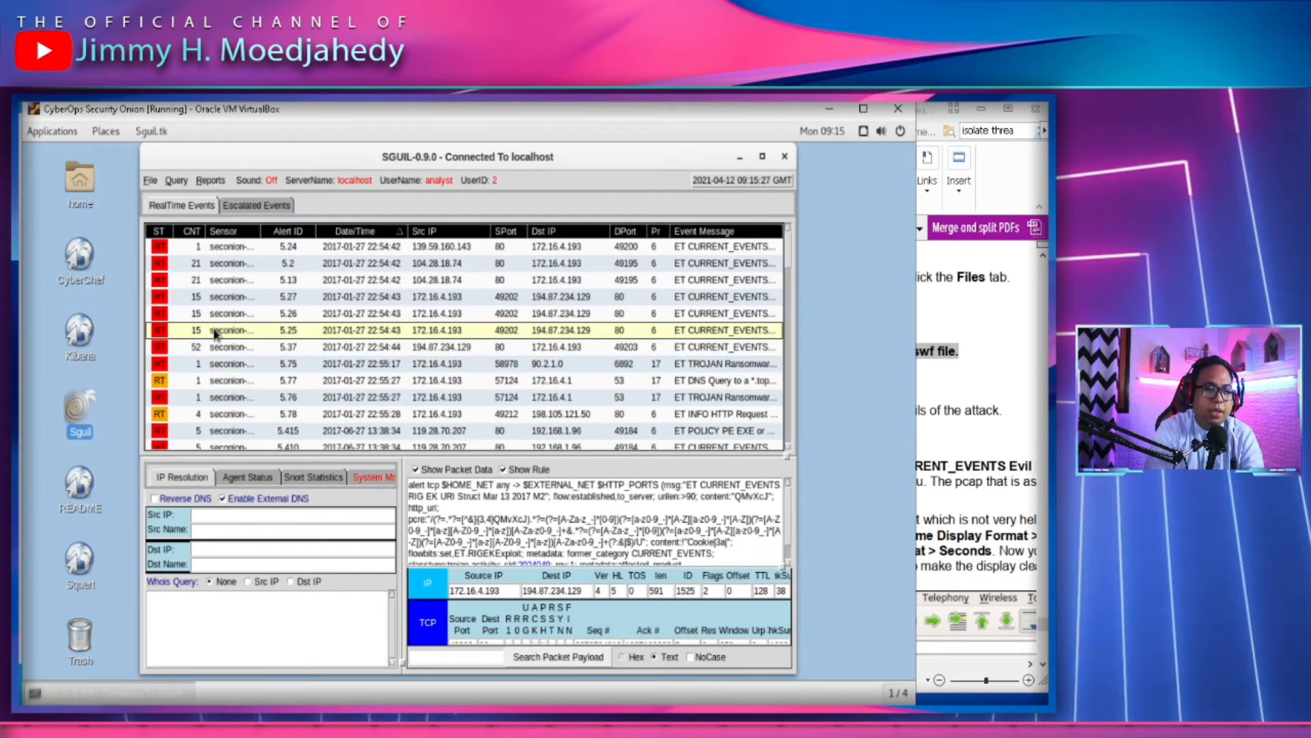
right_click(292, 335)
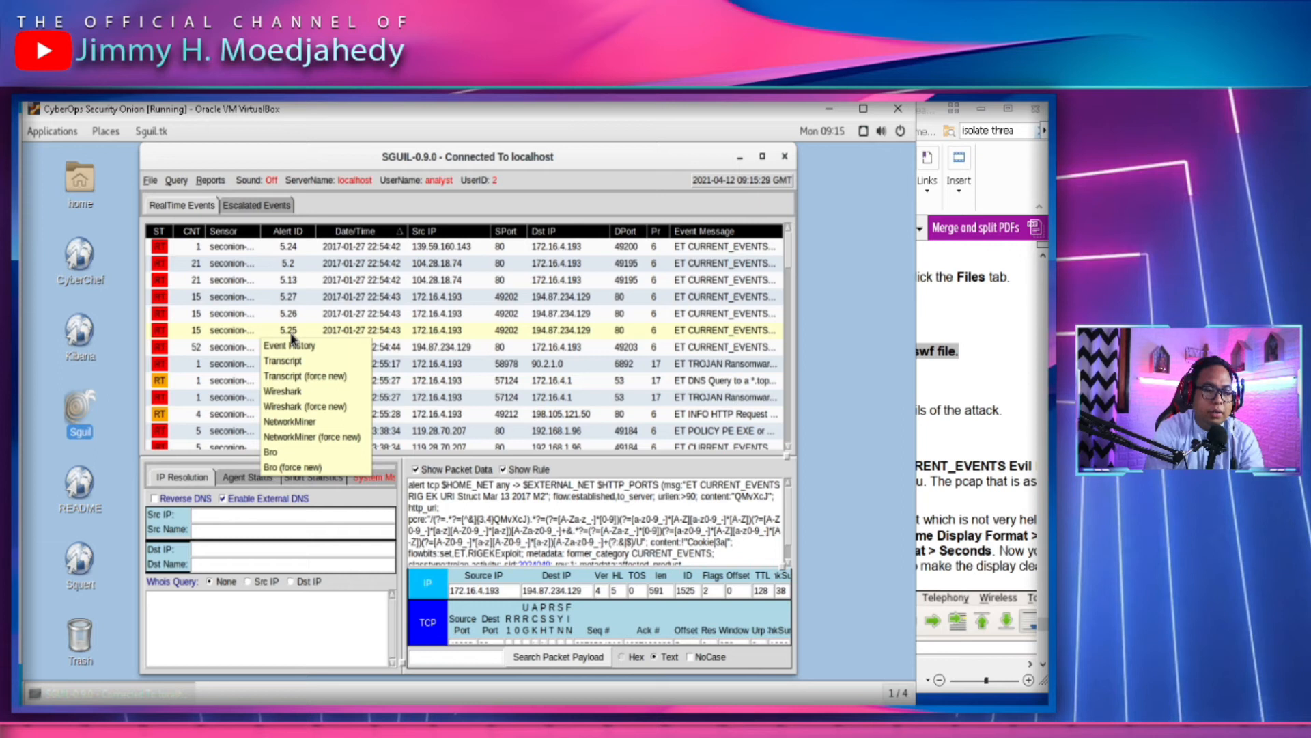
left_click(991, 387)
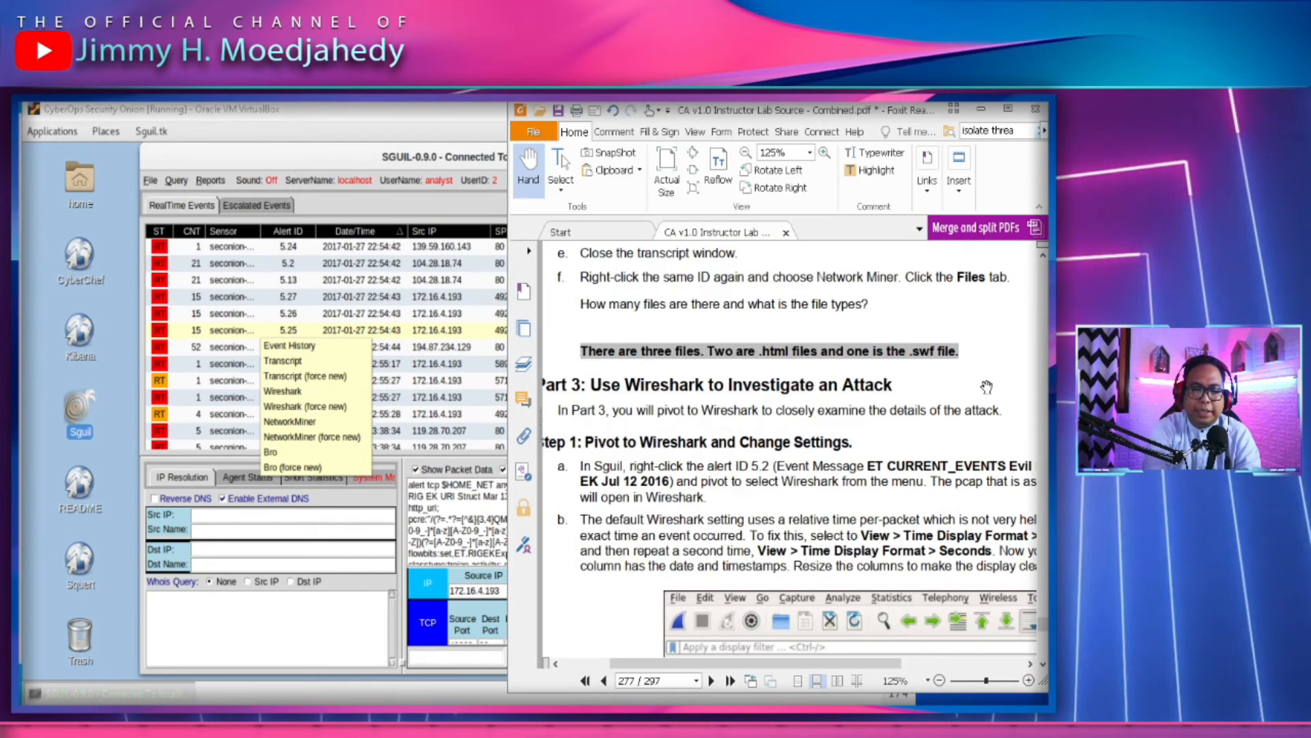
scroll(987, 387, "down", 3)
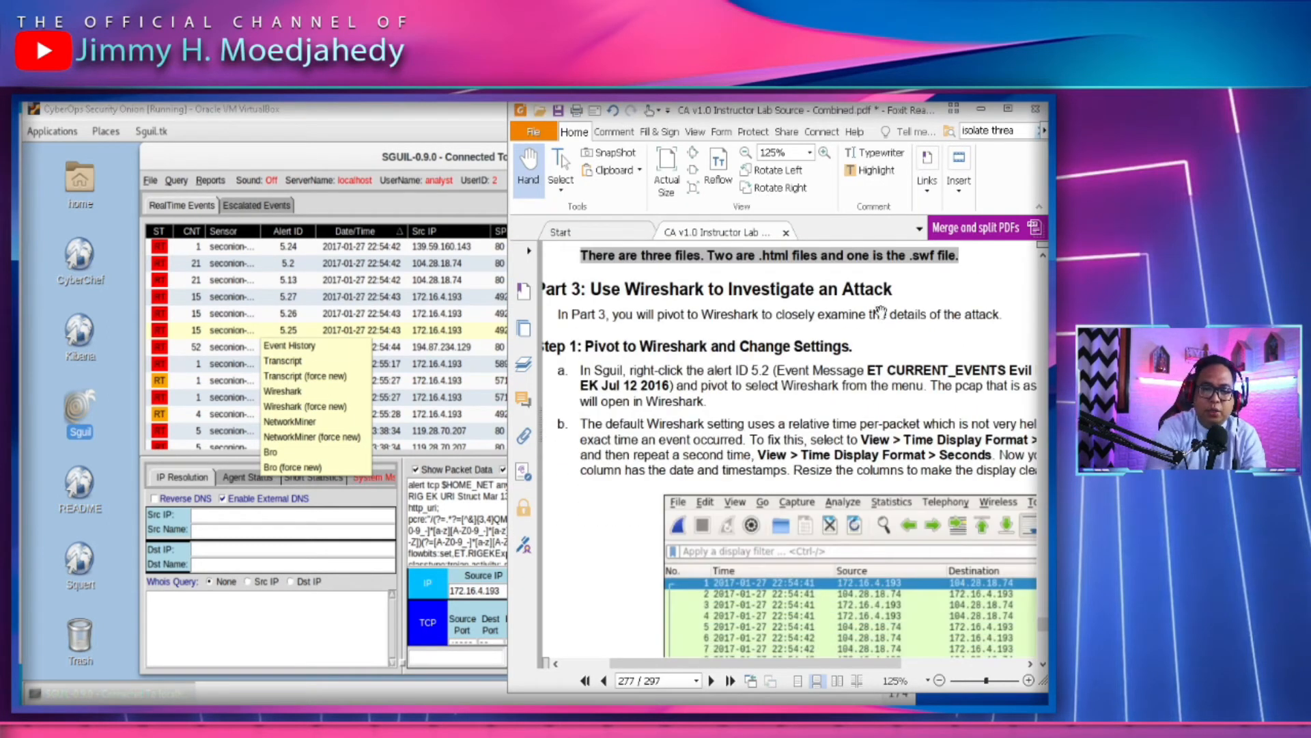
Select alert ID 5.2 in Sguil and pivot from it to Wireshark as lab Part 3 step 1a instructs
left_click(247, 305)
left_click(263, 266)
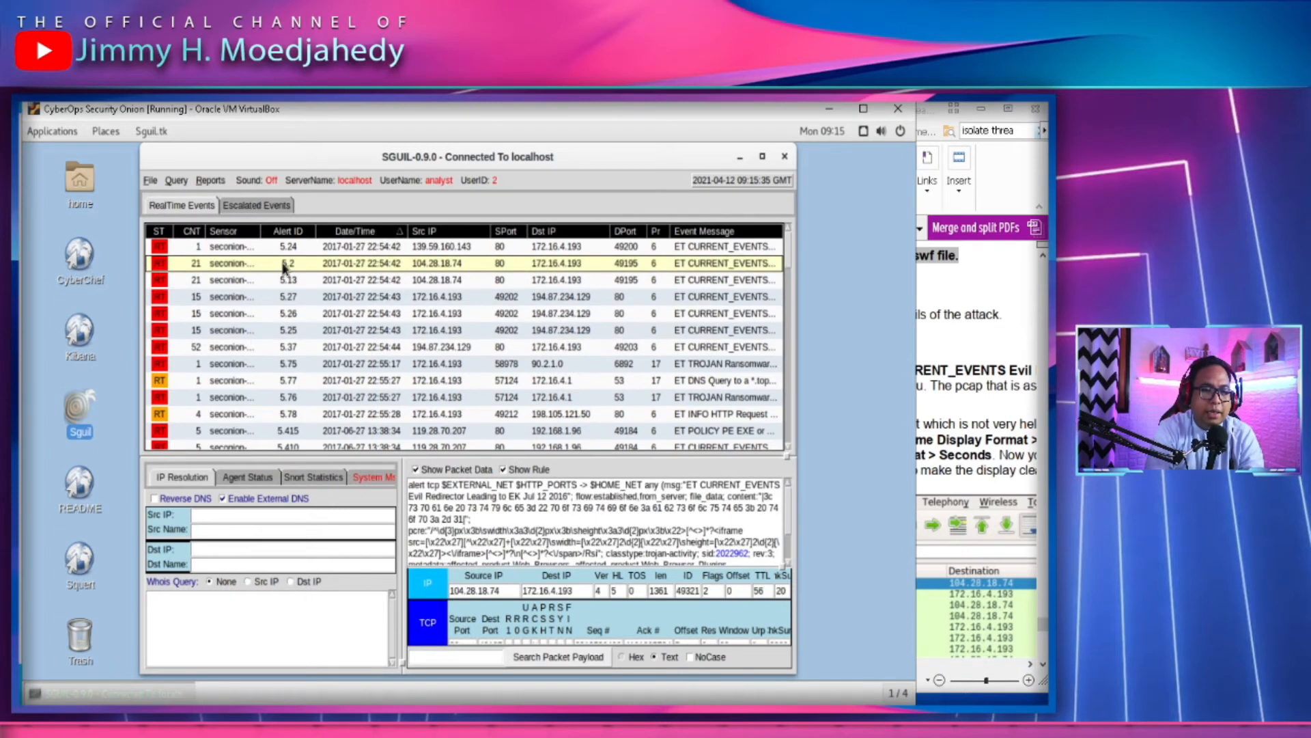
left_click(981, 413)
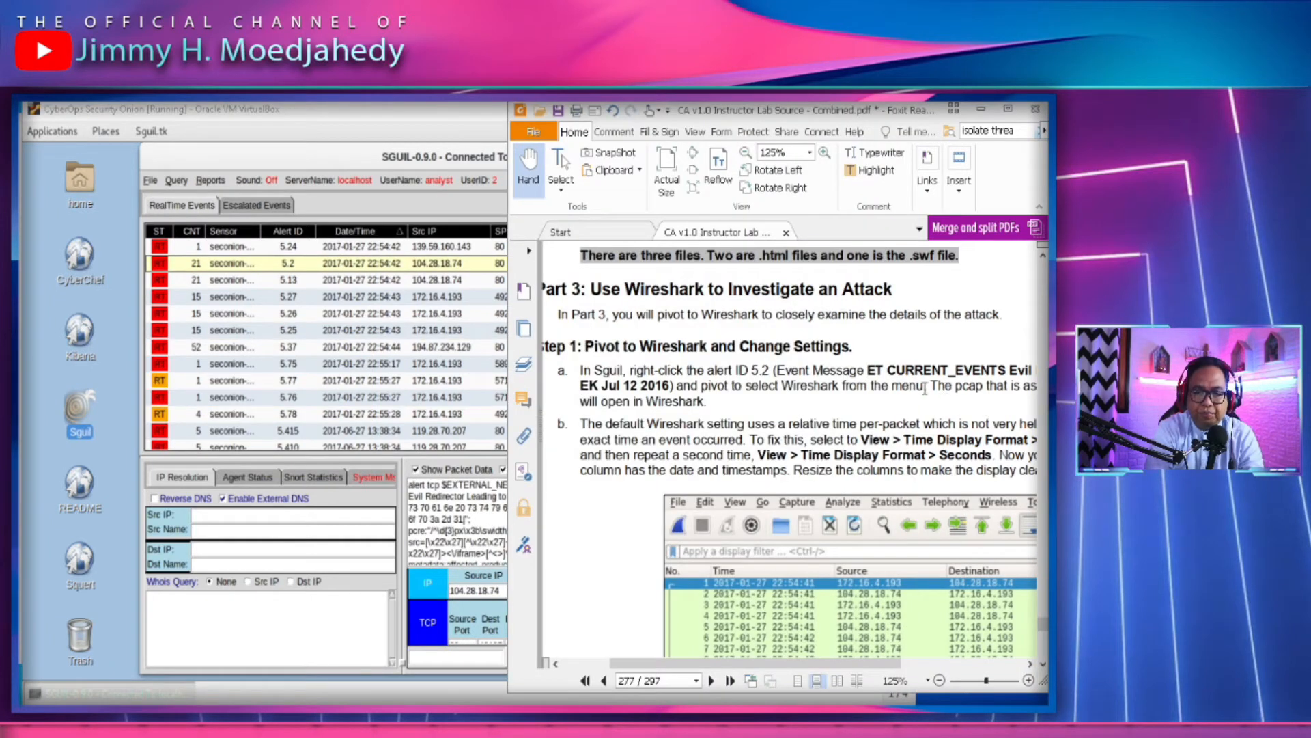
left_click(457, 476)
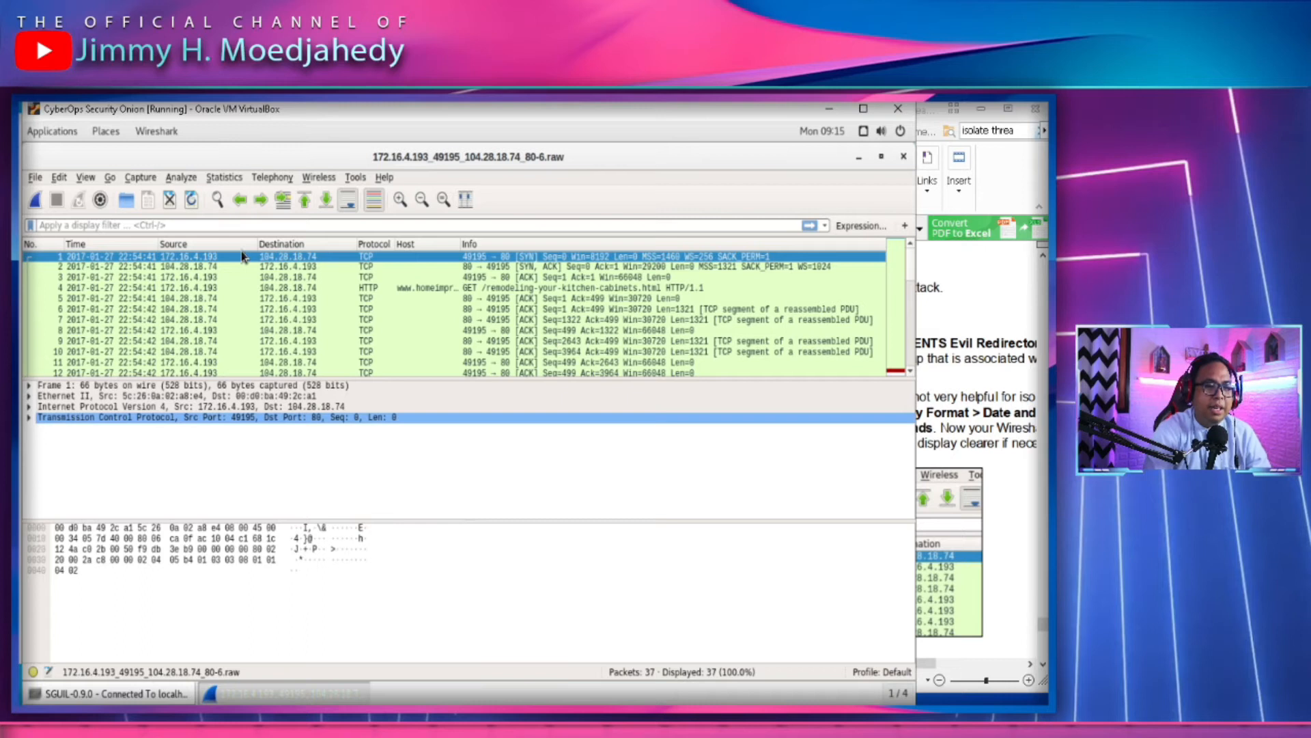
Check Wireshark's time display format against lab step 1b's Date and Time of Day and Seconds settings
left_click(939, 435)
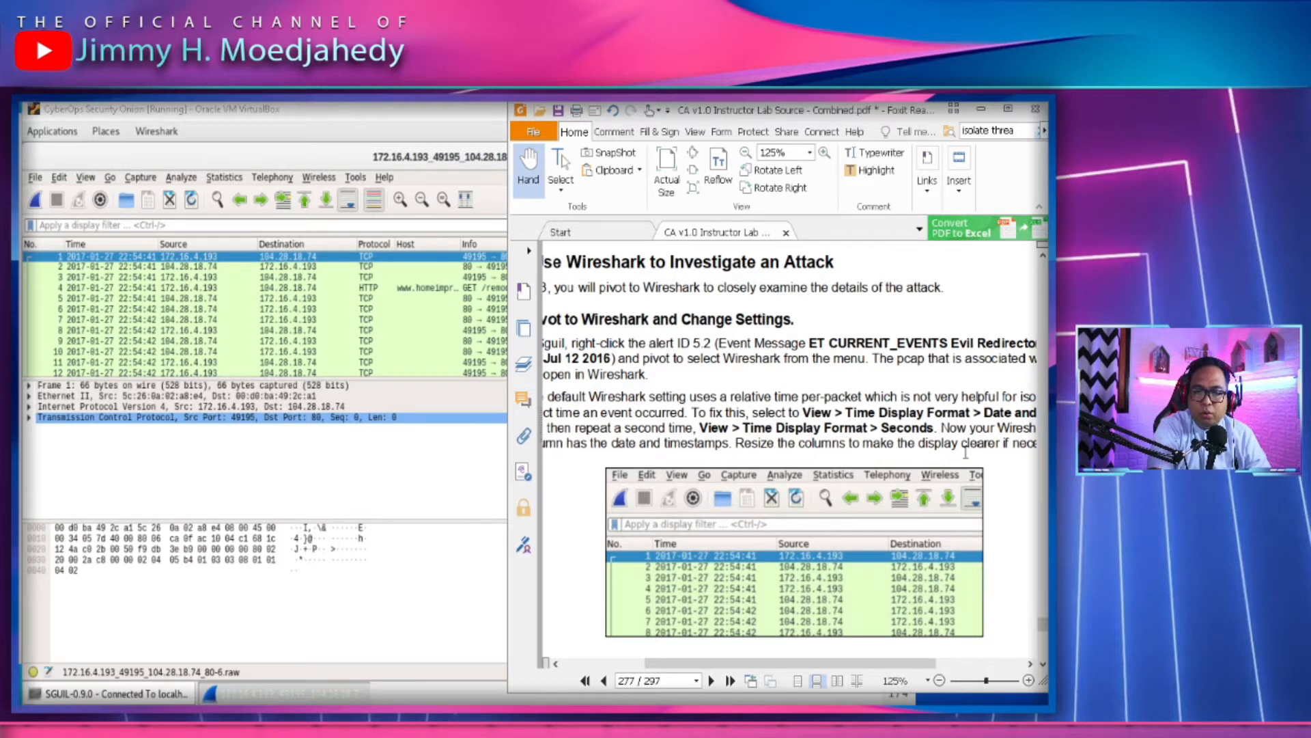
left_click_drag(1006, 488, 968, 479)
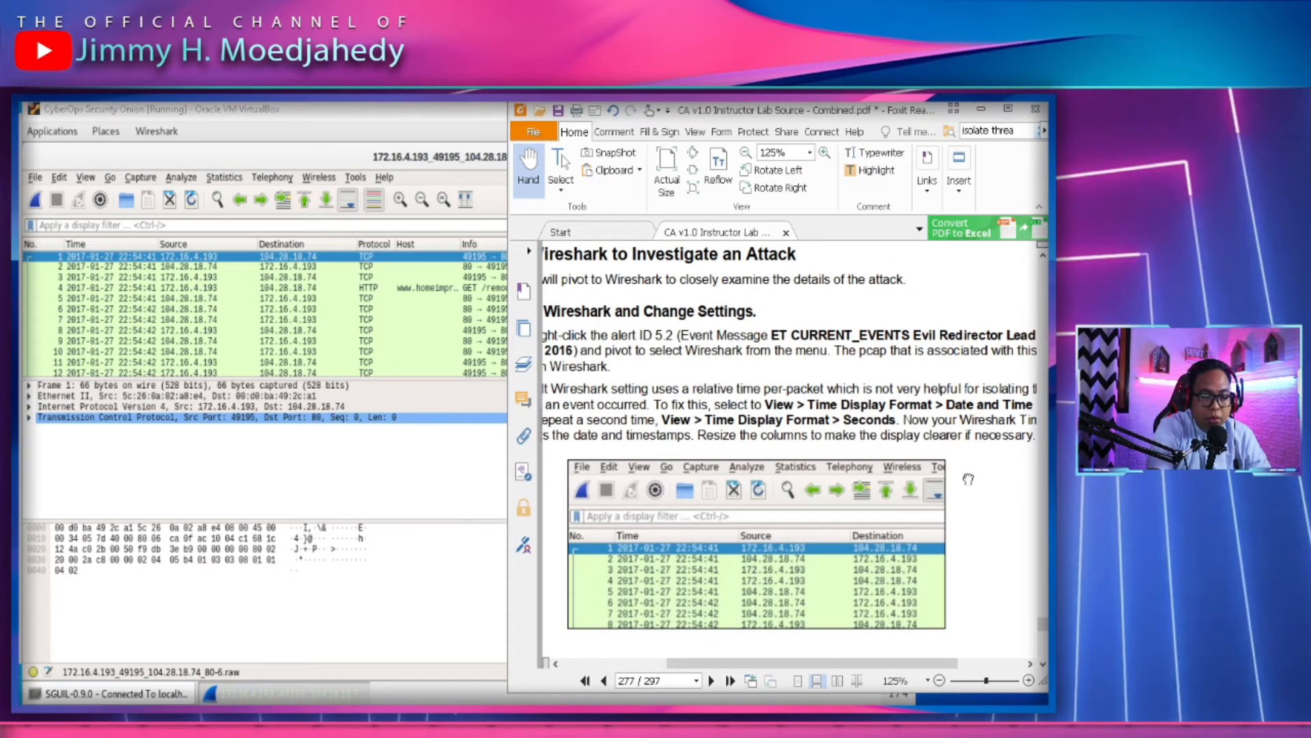
left_click_drag(968, 478, 948, 468)
left_click(86, 178)
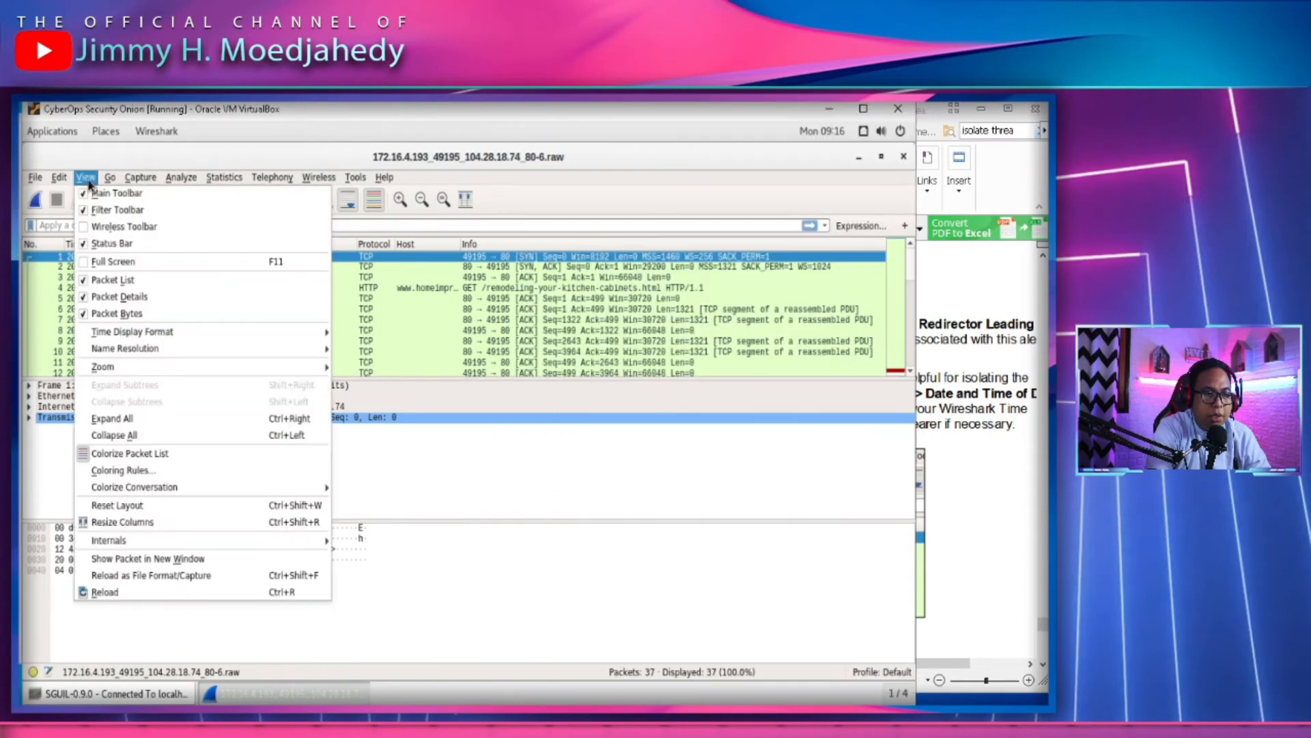
left_click(983, 466)
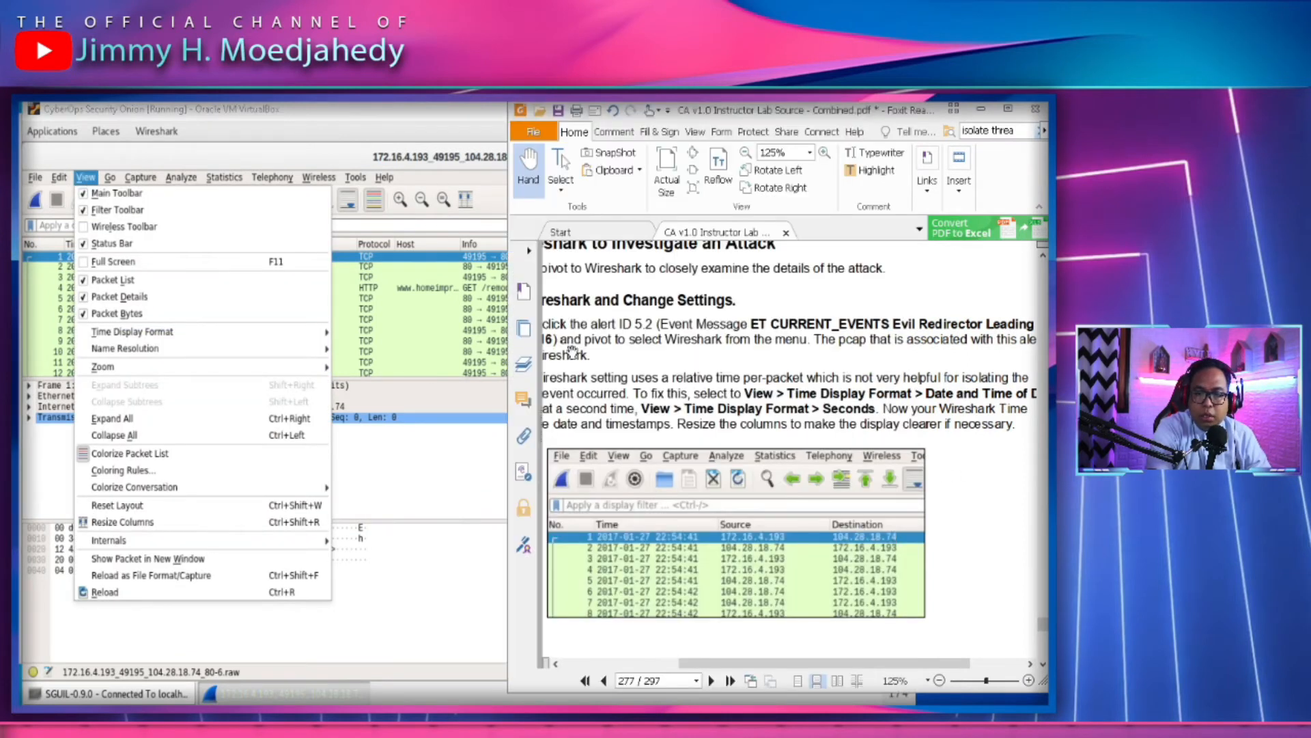
left_click(136, 333)
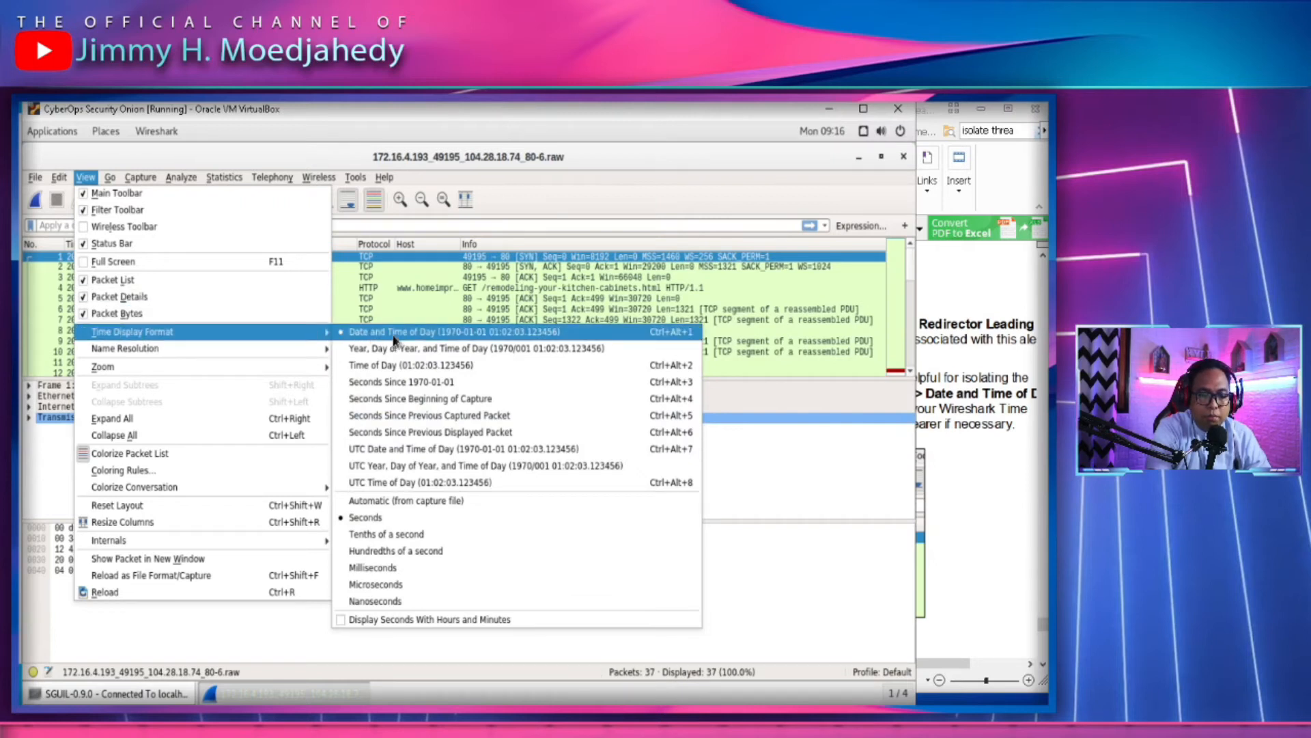
left_click(960, 419)
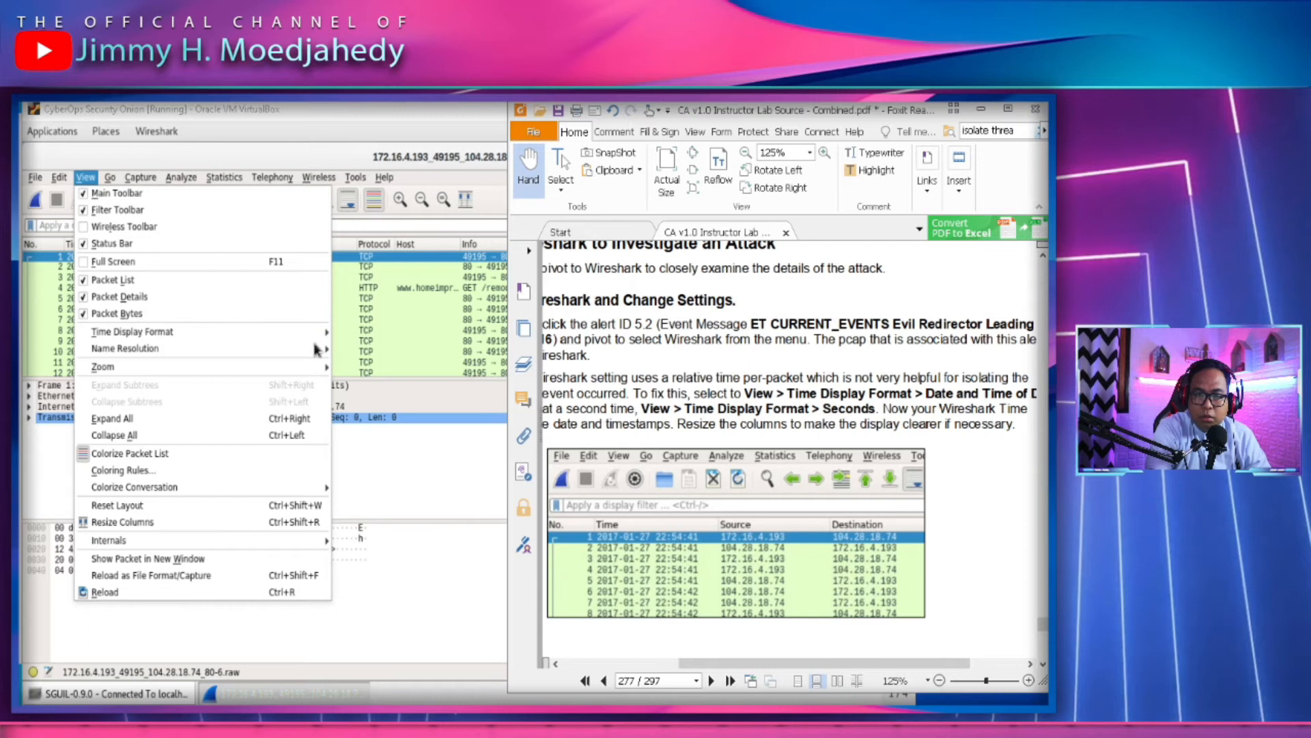
mouse_move(314, 332)
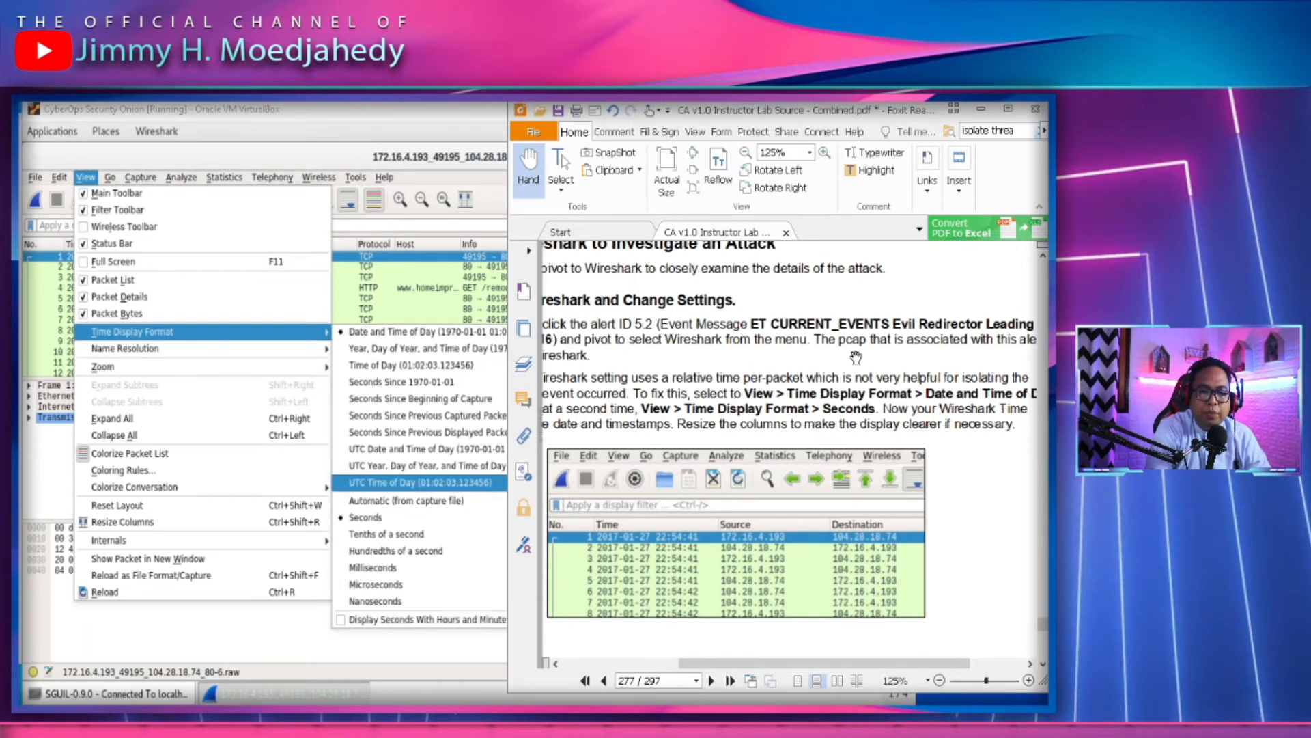
left_click(453, 272)
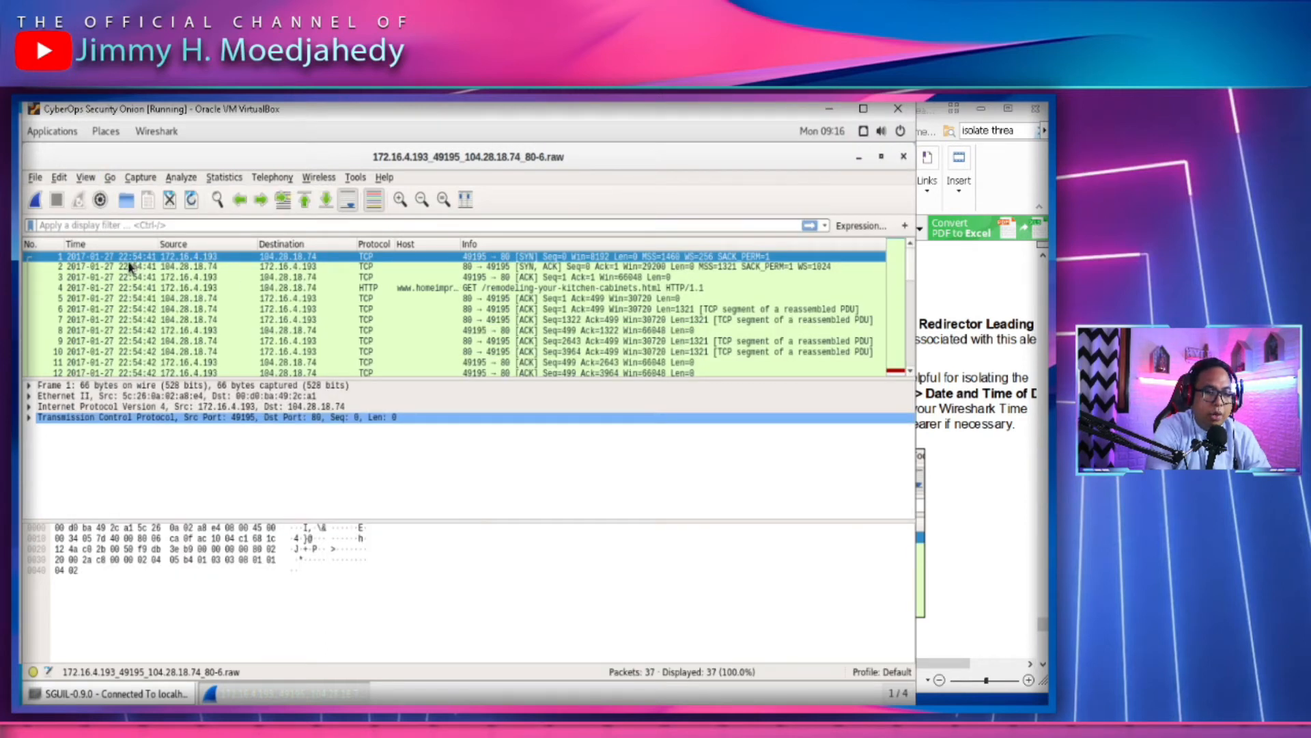
Find lab Step 2, Investigate HTTP Traffic, and apply the http.request display filter to the Wireshark capture
left_click(995, 535)
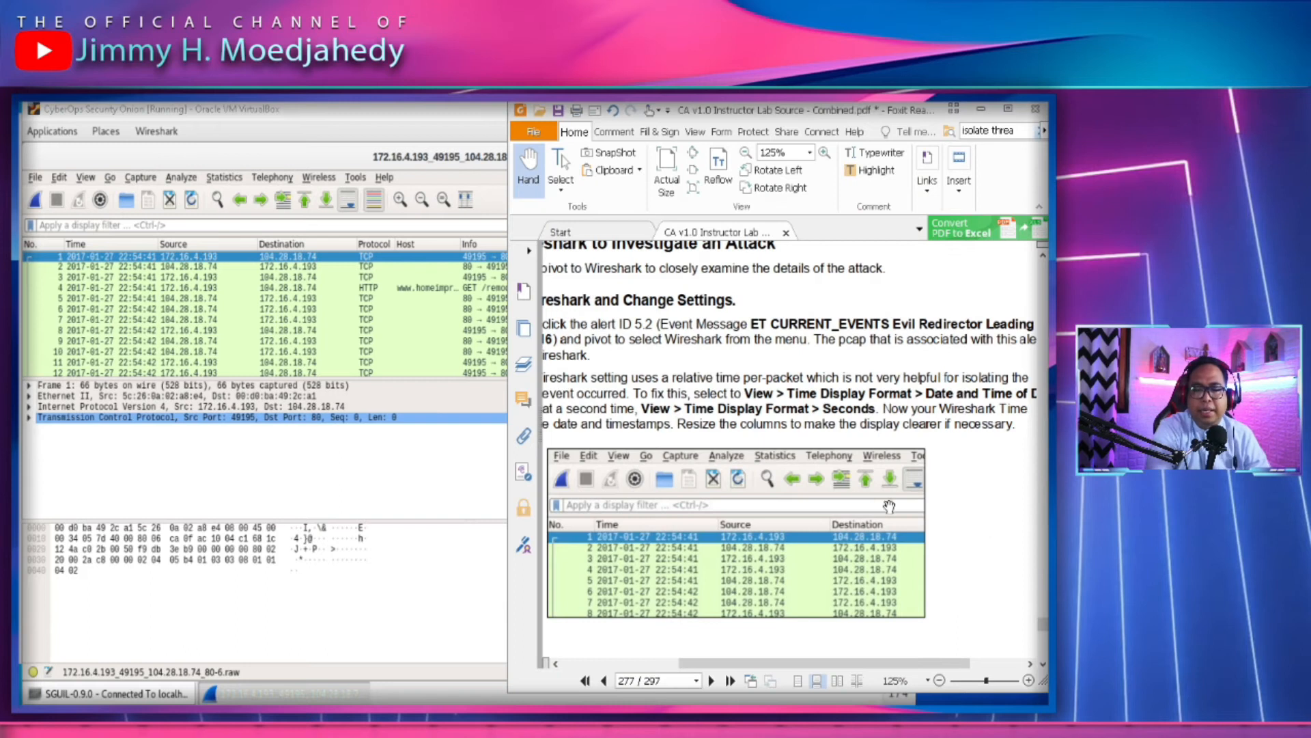
scroll(889, 505, "down", 3)
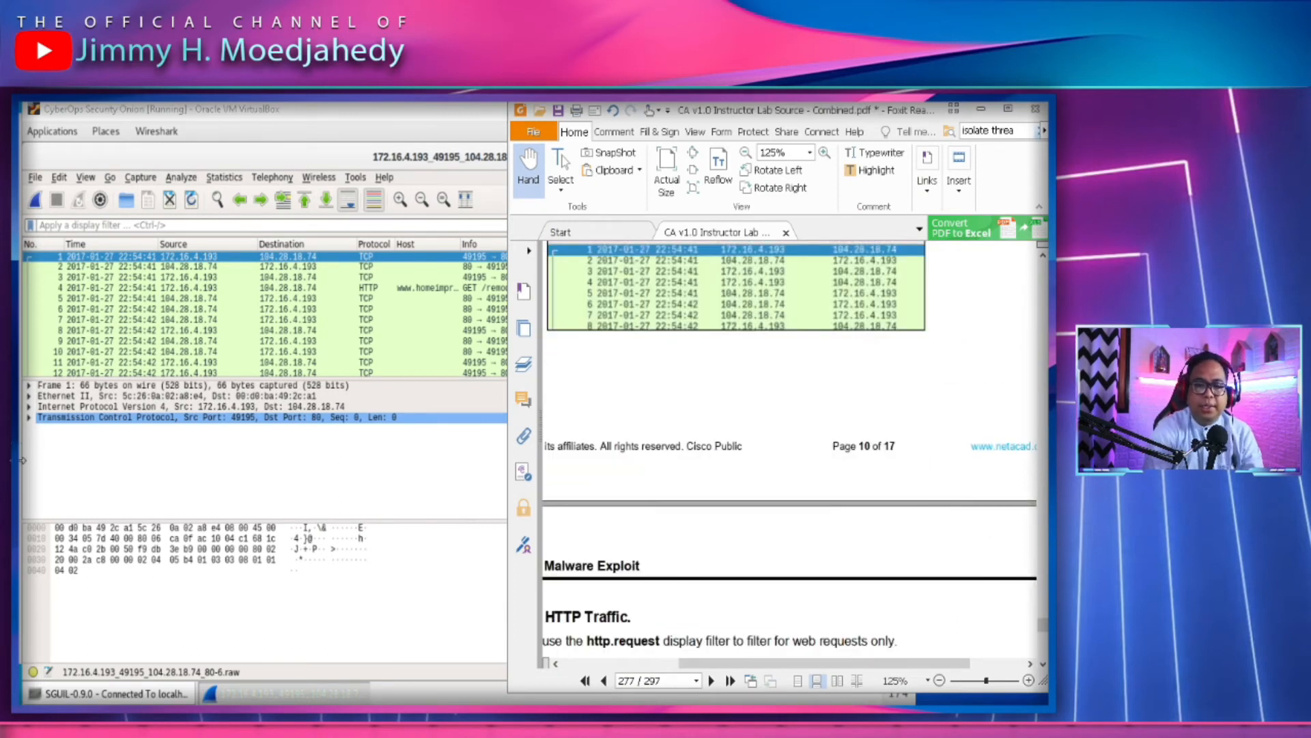
scroll(888, 485, "up", 3)
scroll(834, 492, "down", 1)
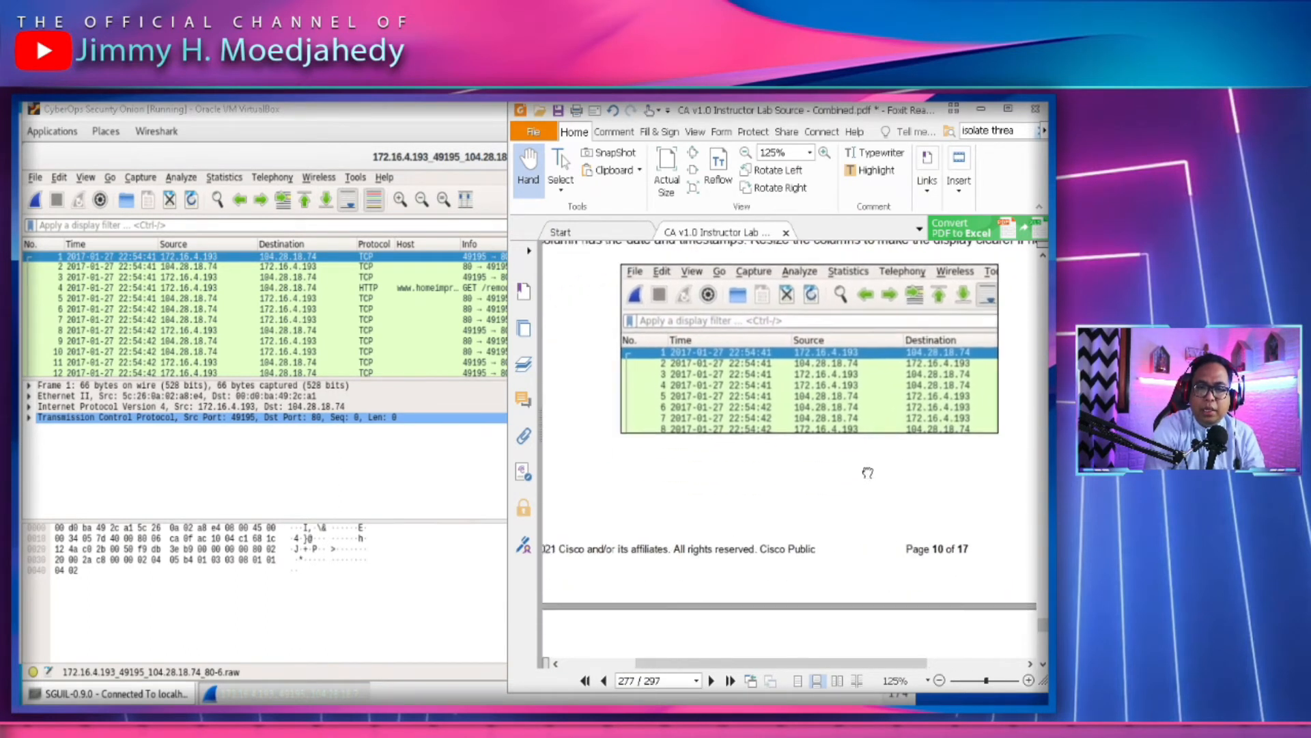
scroll(731, 439, "down", 6)
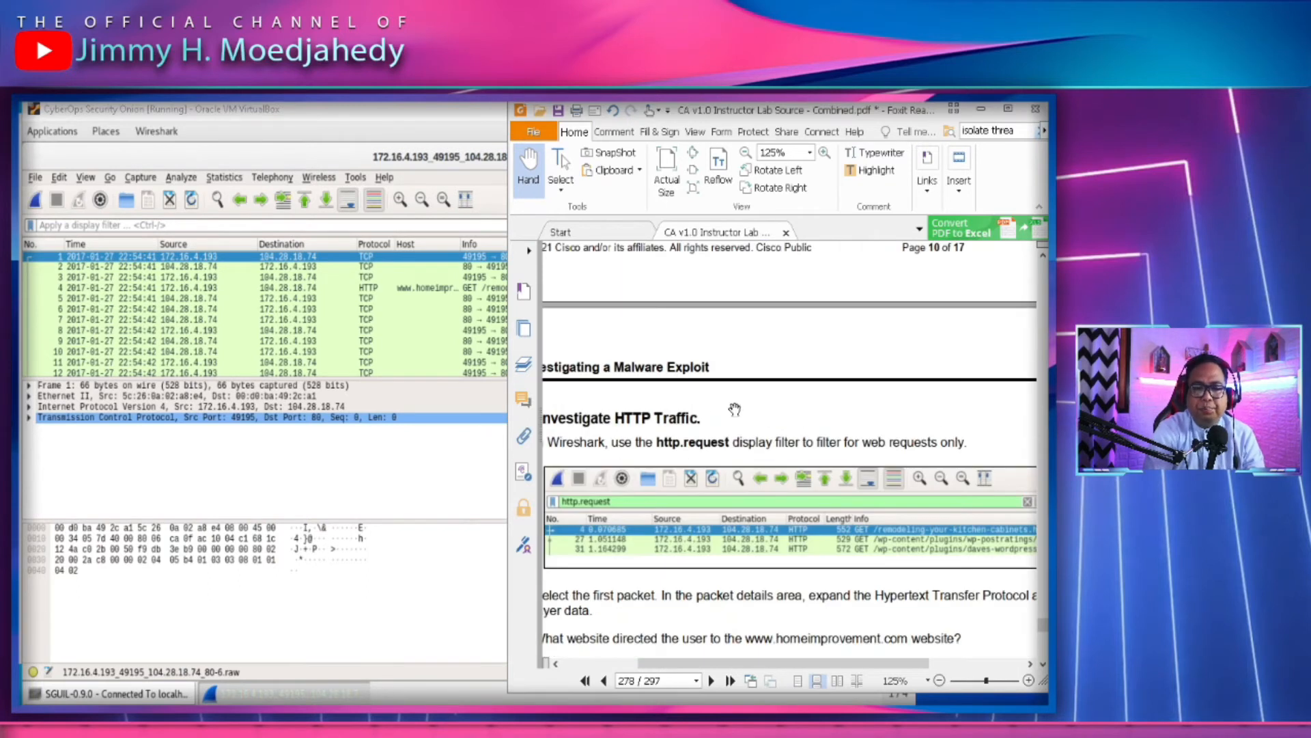
left_click_drag(770, 416, 864, 329)
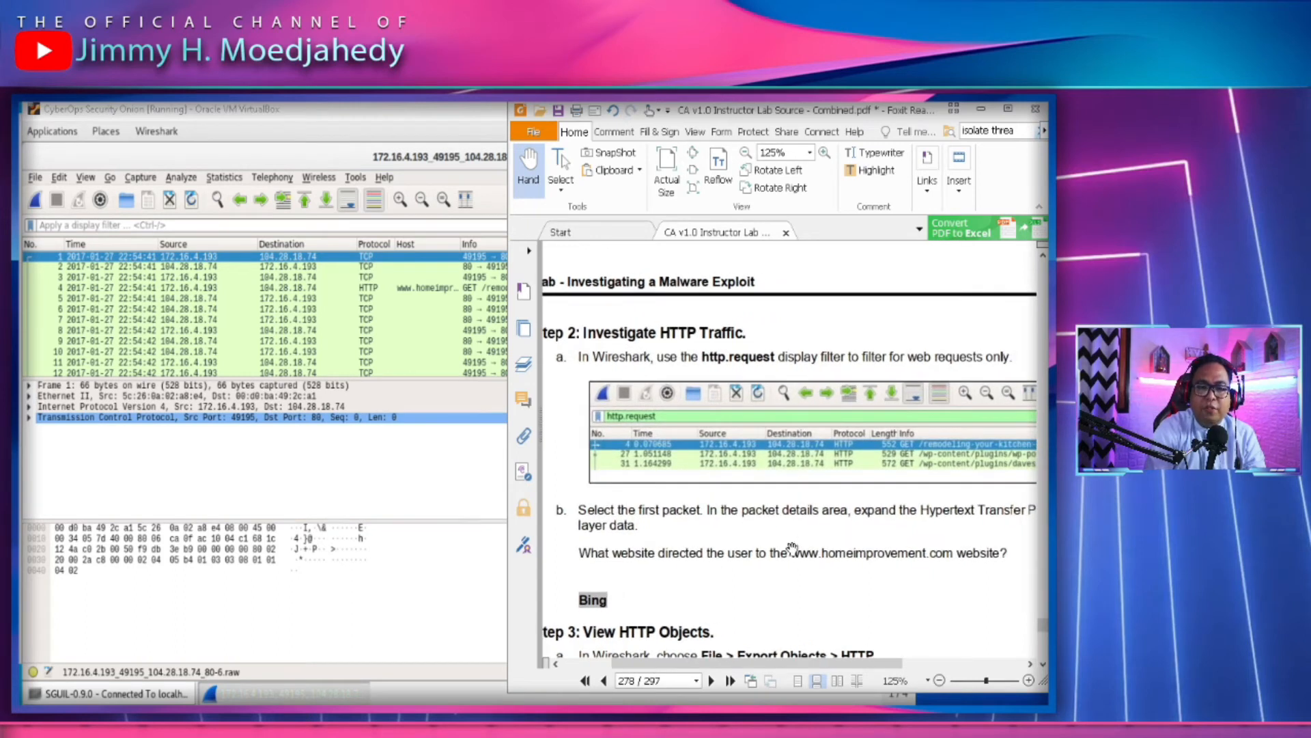
left_click(106, 226)
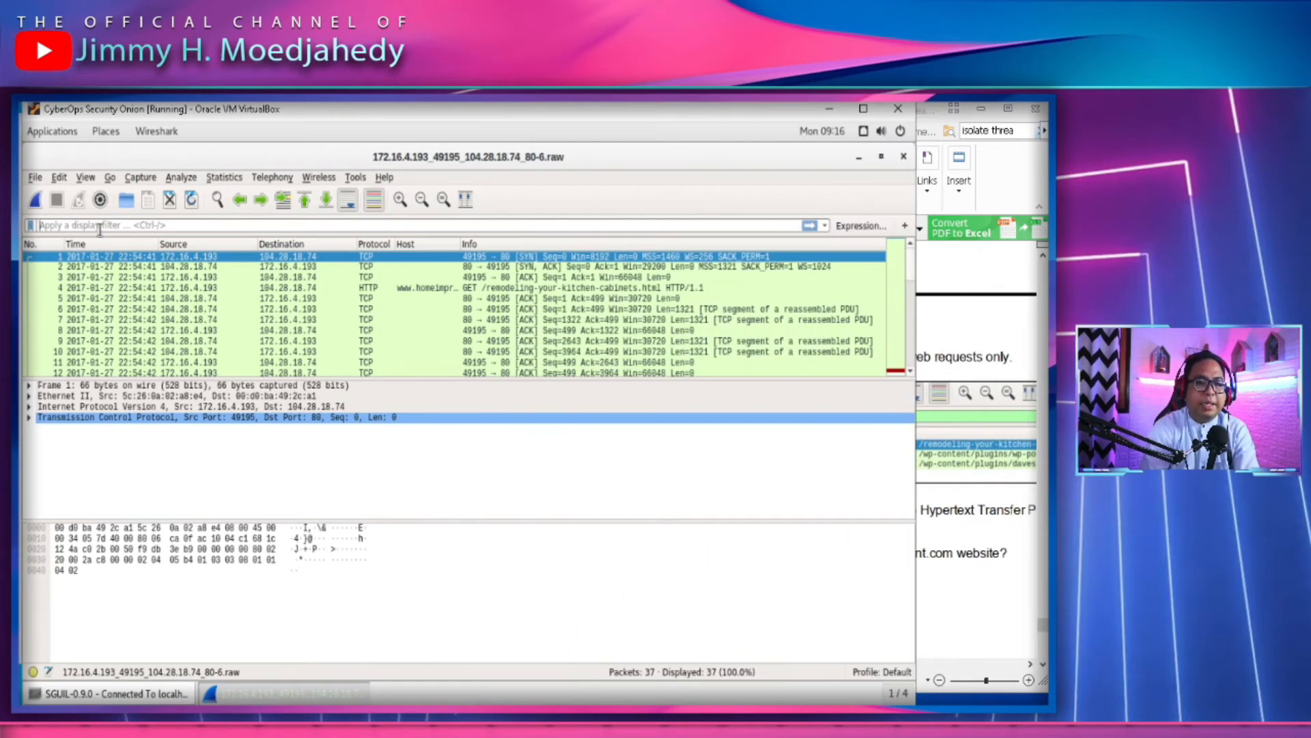
type("http.re")
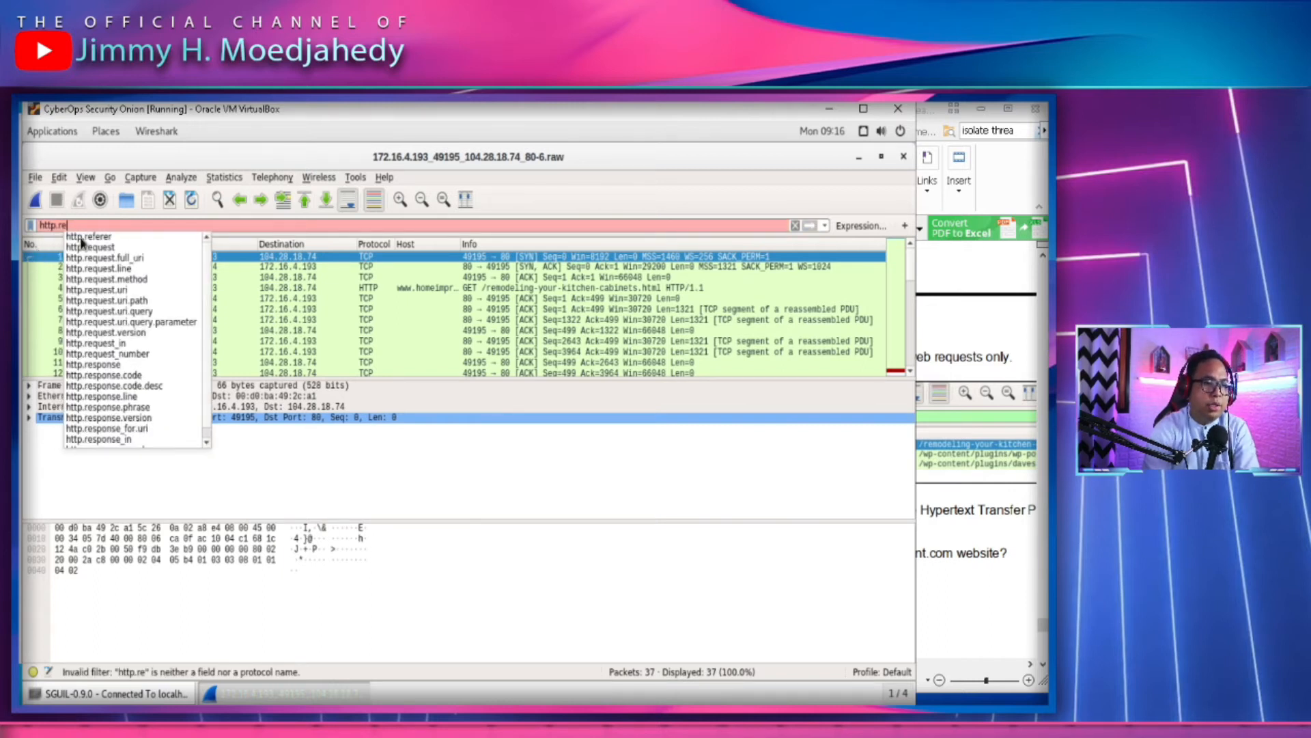
left_click(94, 247)
key("Return")
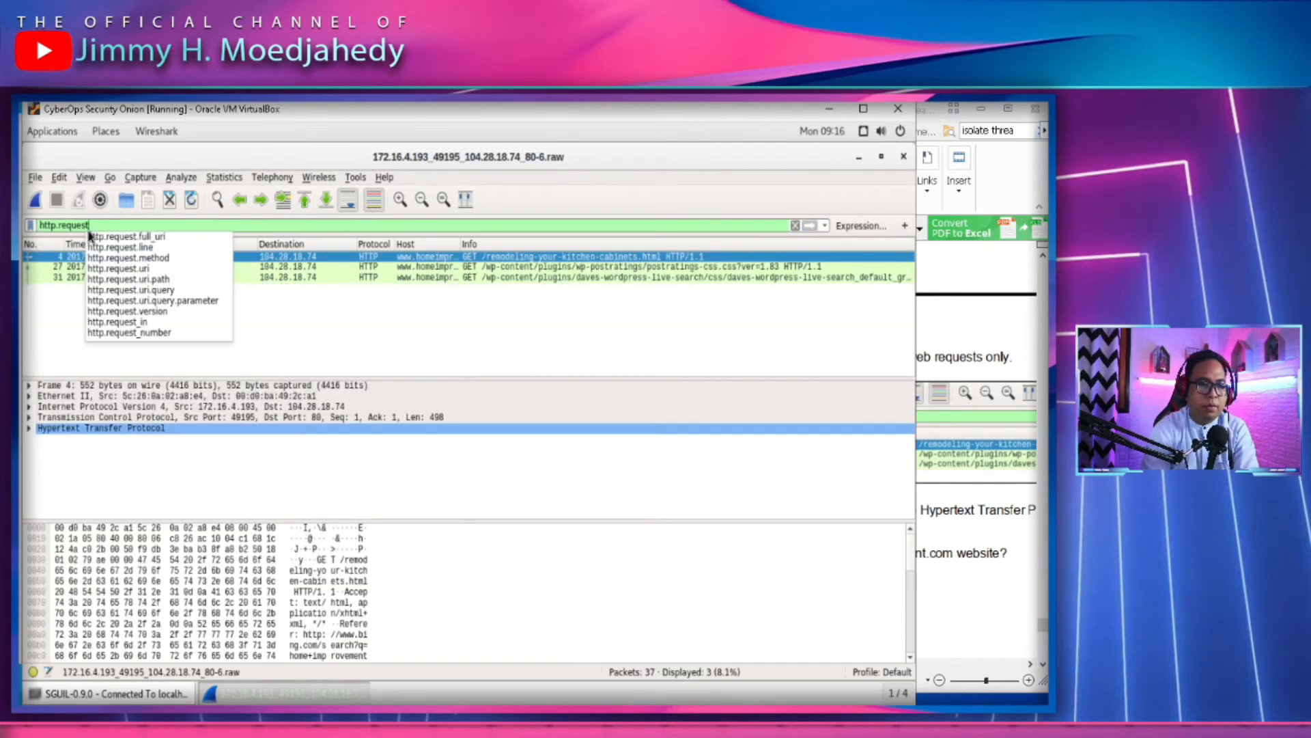
left_click(362, 338)
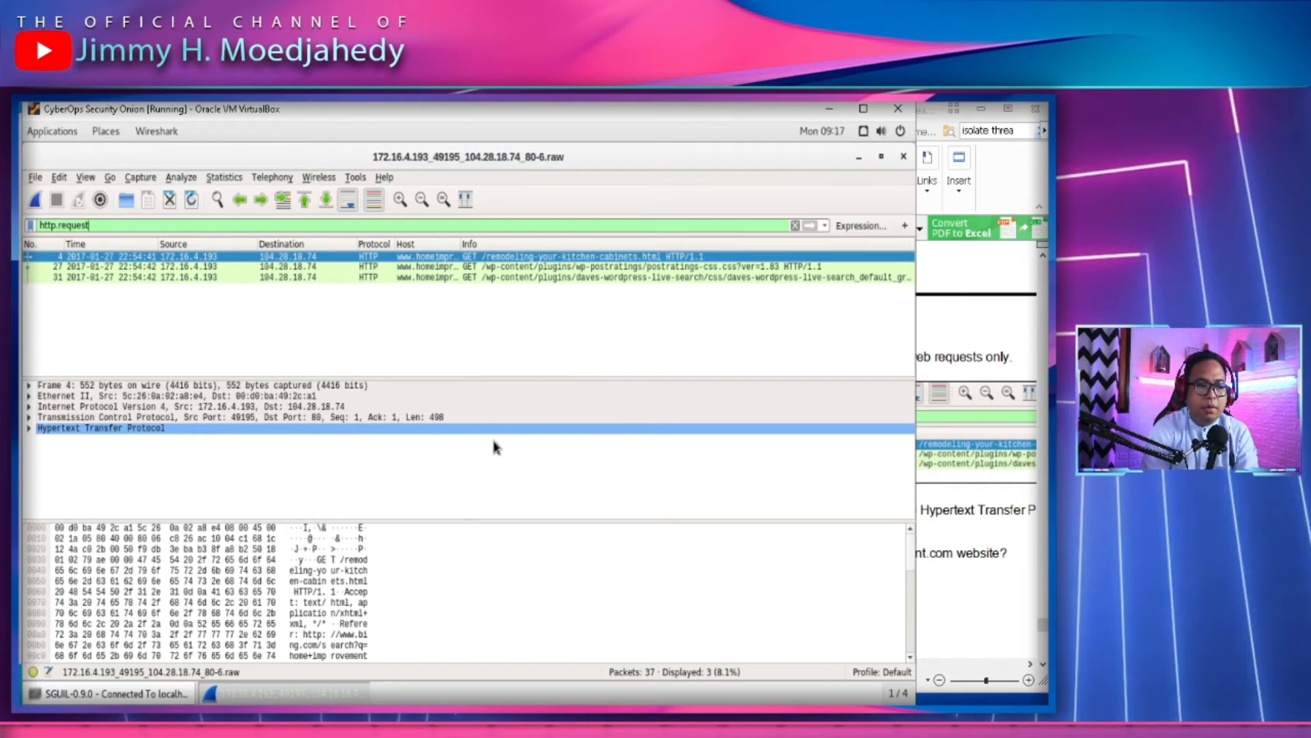
left_click(968, 352)
left_click_drag(864, 536, 865, 478)
left_click_drag(838, 540, 833, 492)
mouse_move(879, 455)
left_mouse_down()
mouse_move(784, 475)
mouse_move(858, 457)
left_mouse_up()
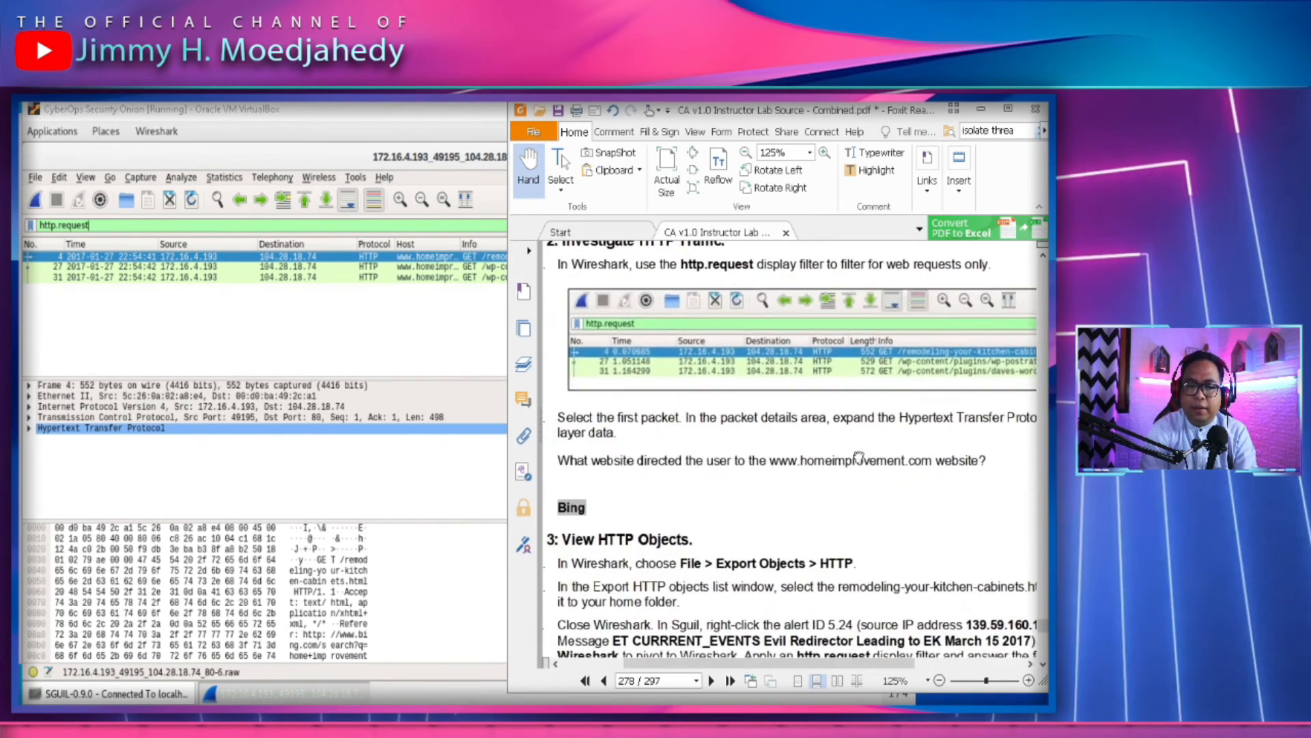
left_click(105, 257)
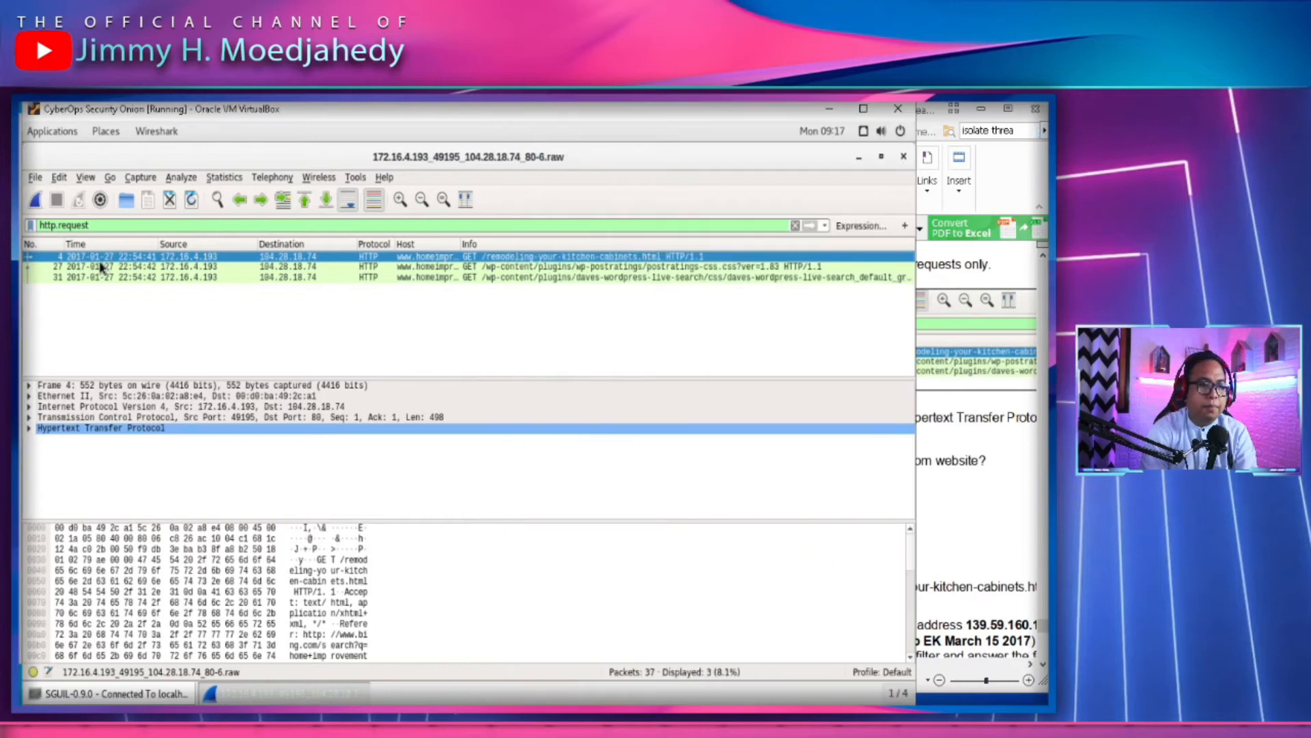
left_click(28, 429)
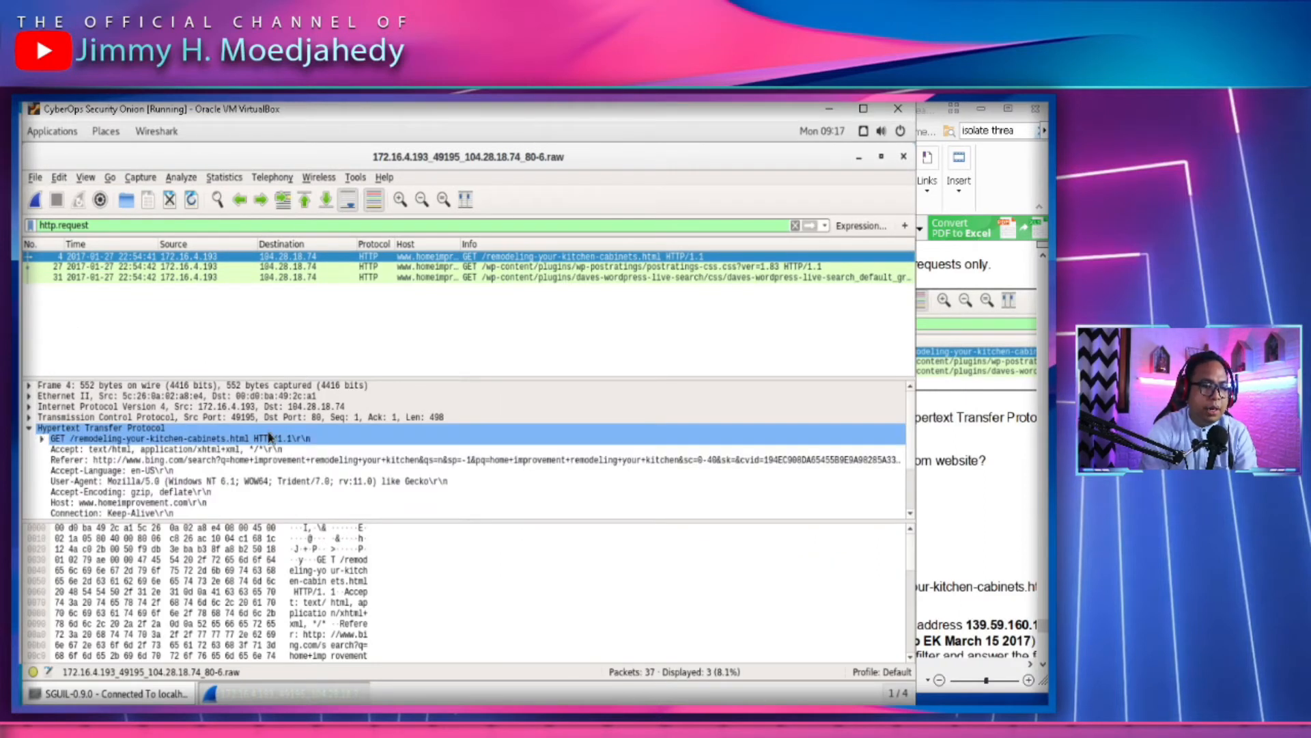
left_click(202, 466)
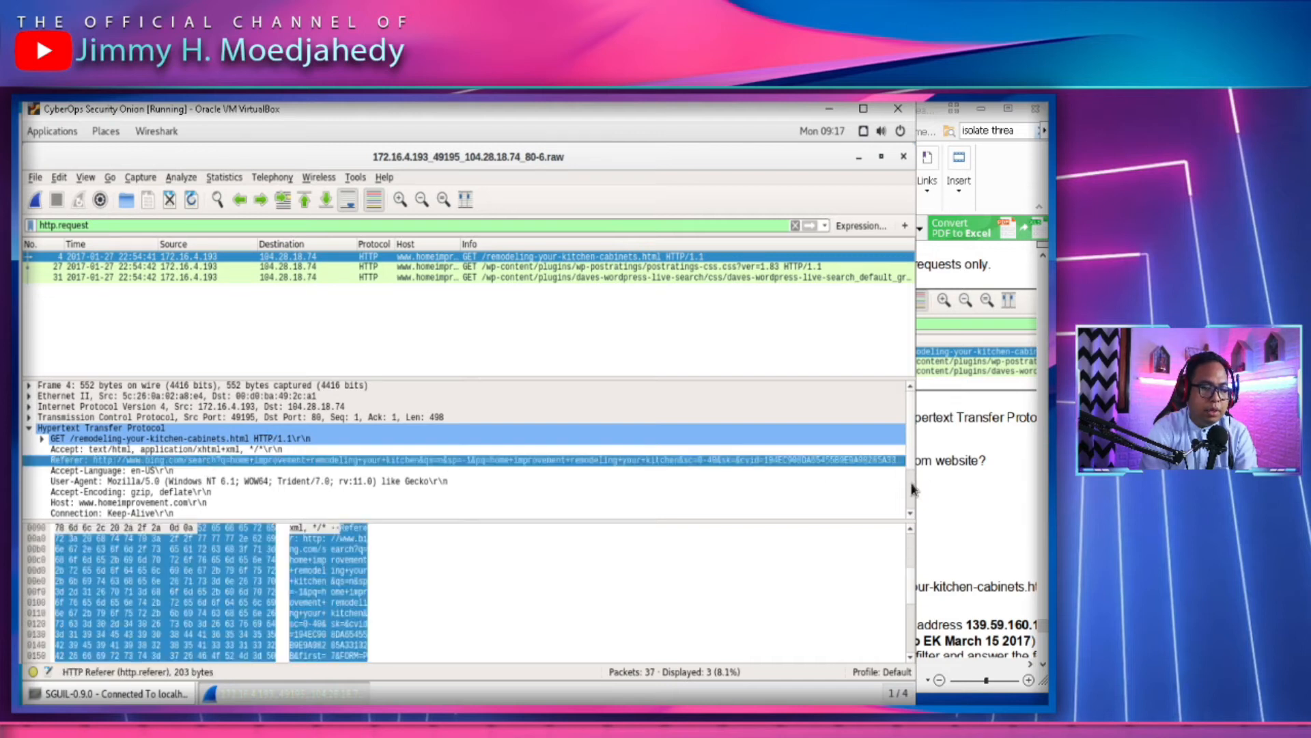
left_click(984, 482)
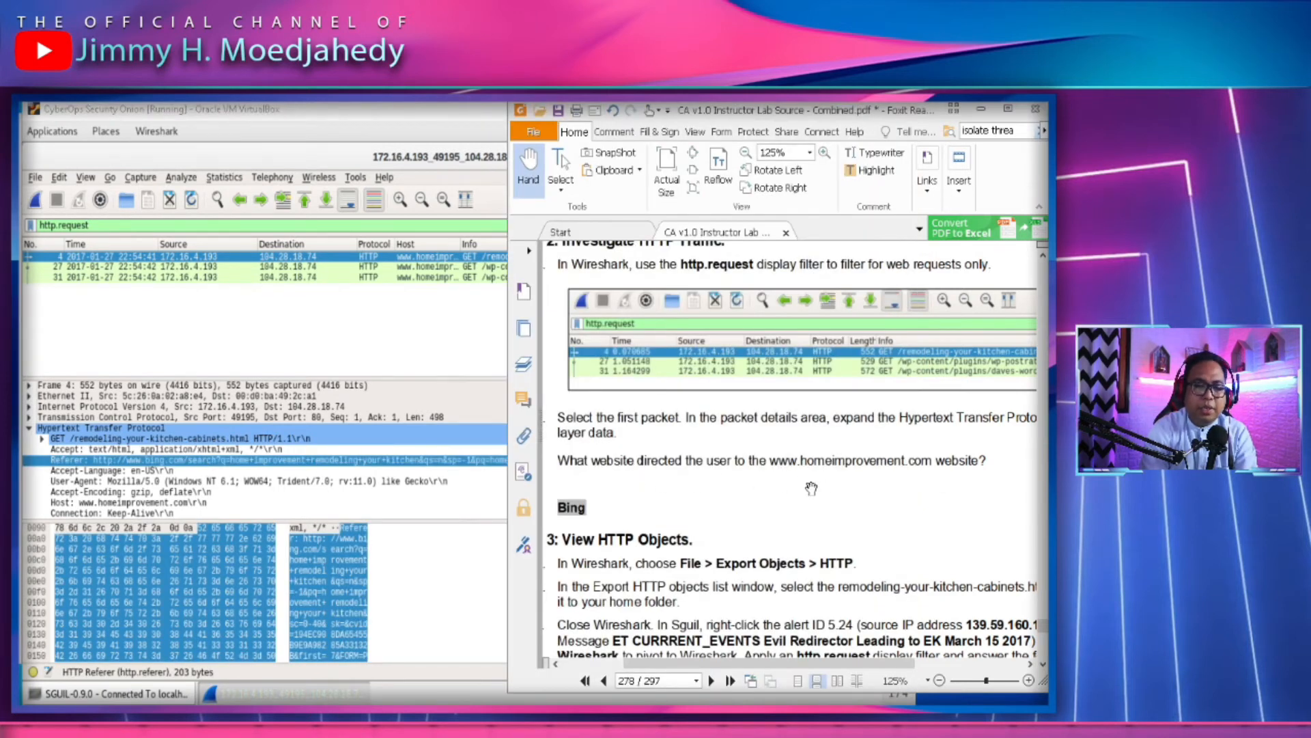
left_click_drag(819, 510, 839, 479)
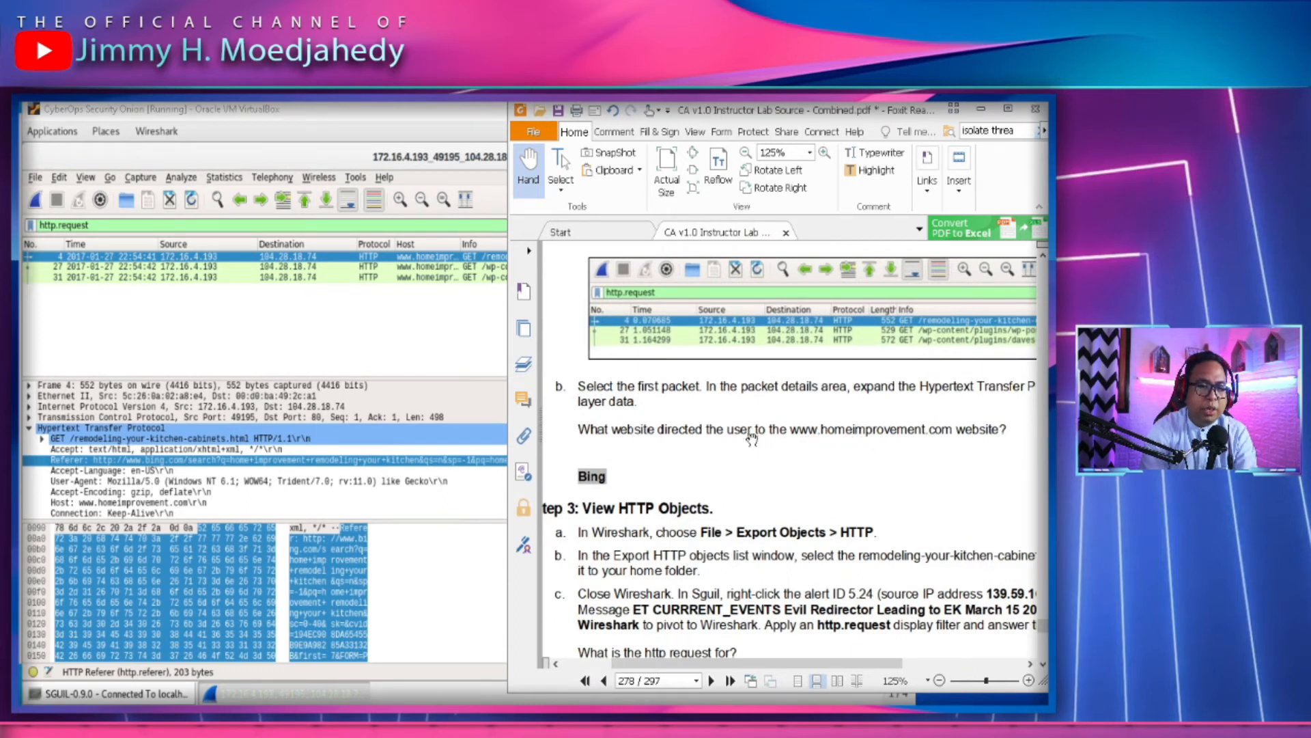
Check the Host field in the first packet's HTTP layer and find lab Step 3, View HTTP Objects
left_click(174, 465)
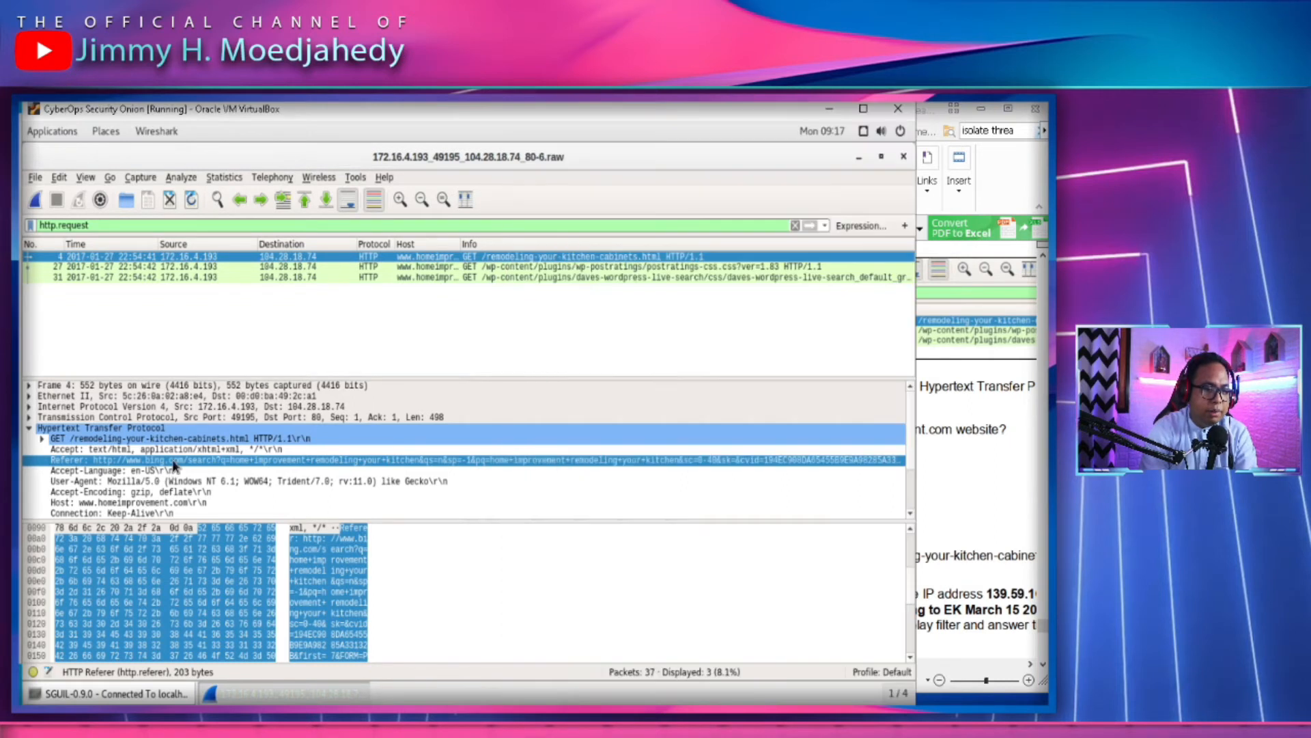
left_click(171, 502)
left_click(1004, 492)
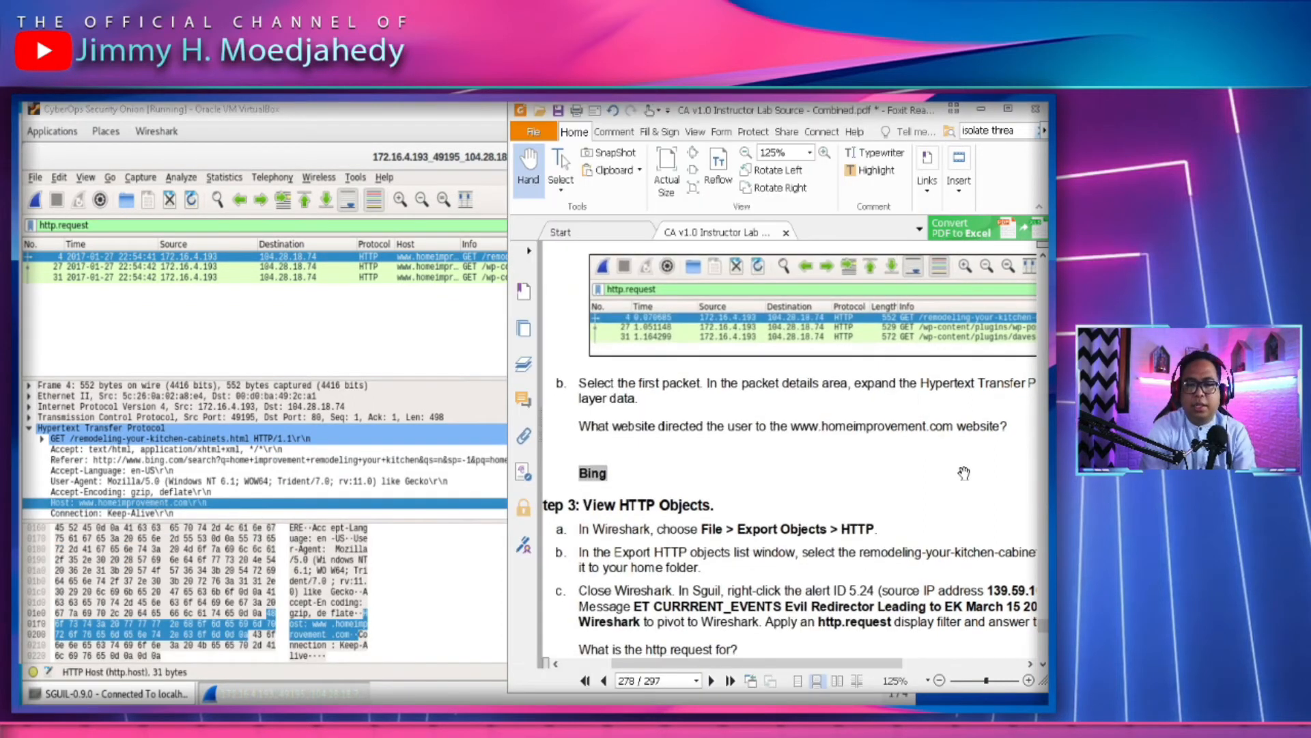
scroll(966, 475, "down", 2)
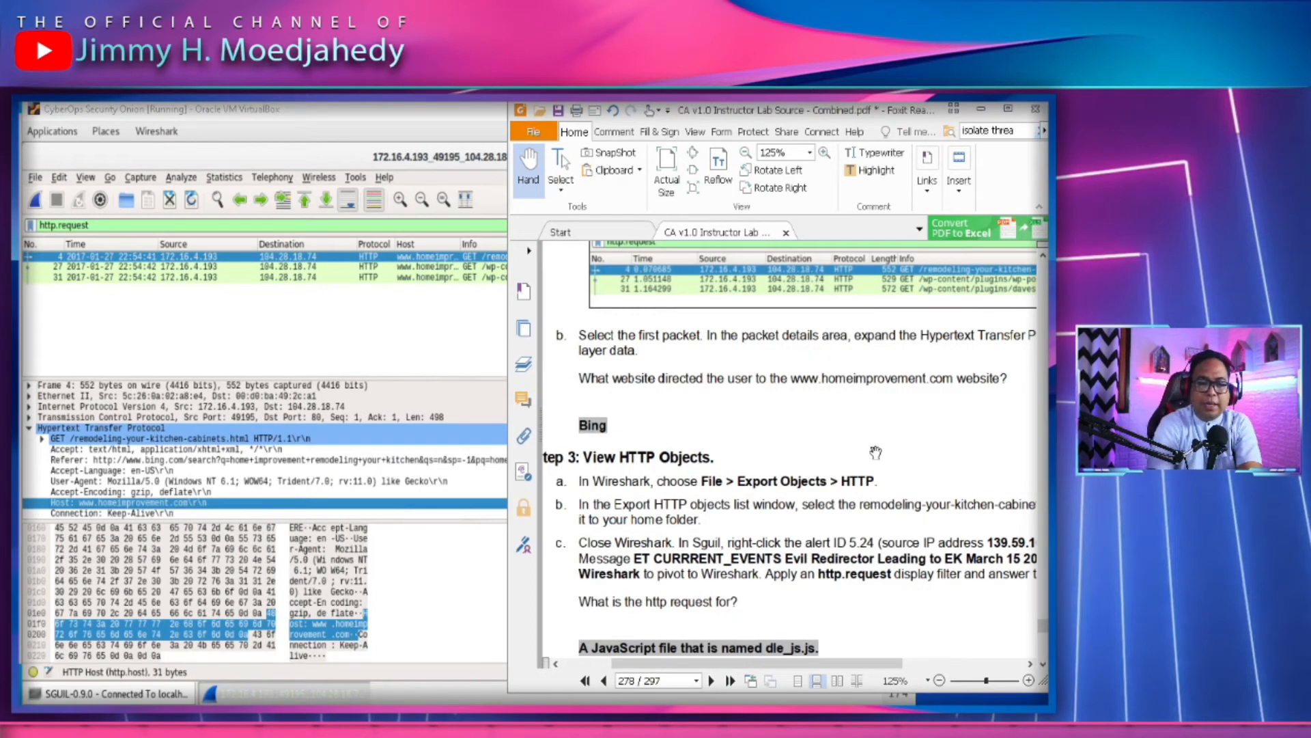
left_click_drag(831, 578, 865, 530)
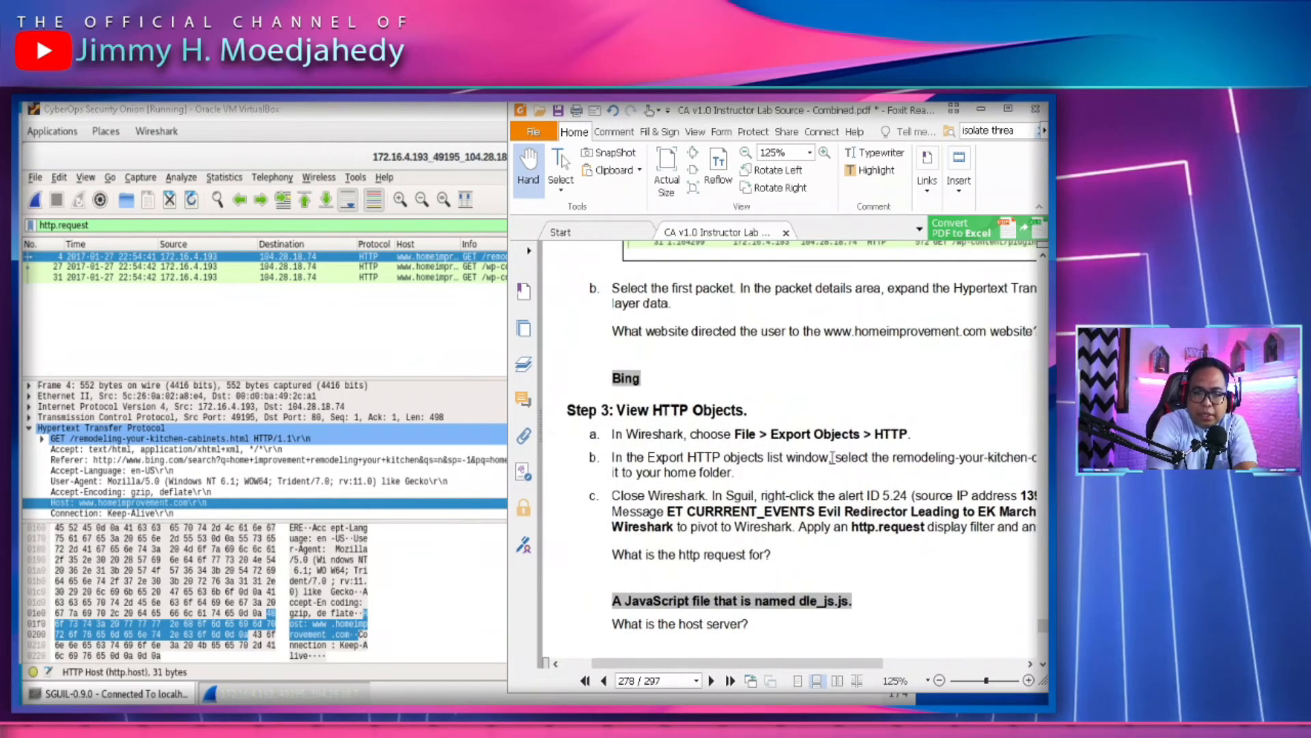
Open Wireshark's list of exportable HTTP objects and check lab step 3b for the object to save
left_click(34, 178)
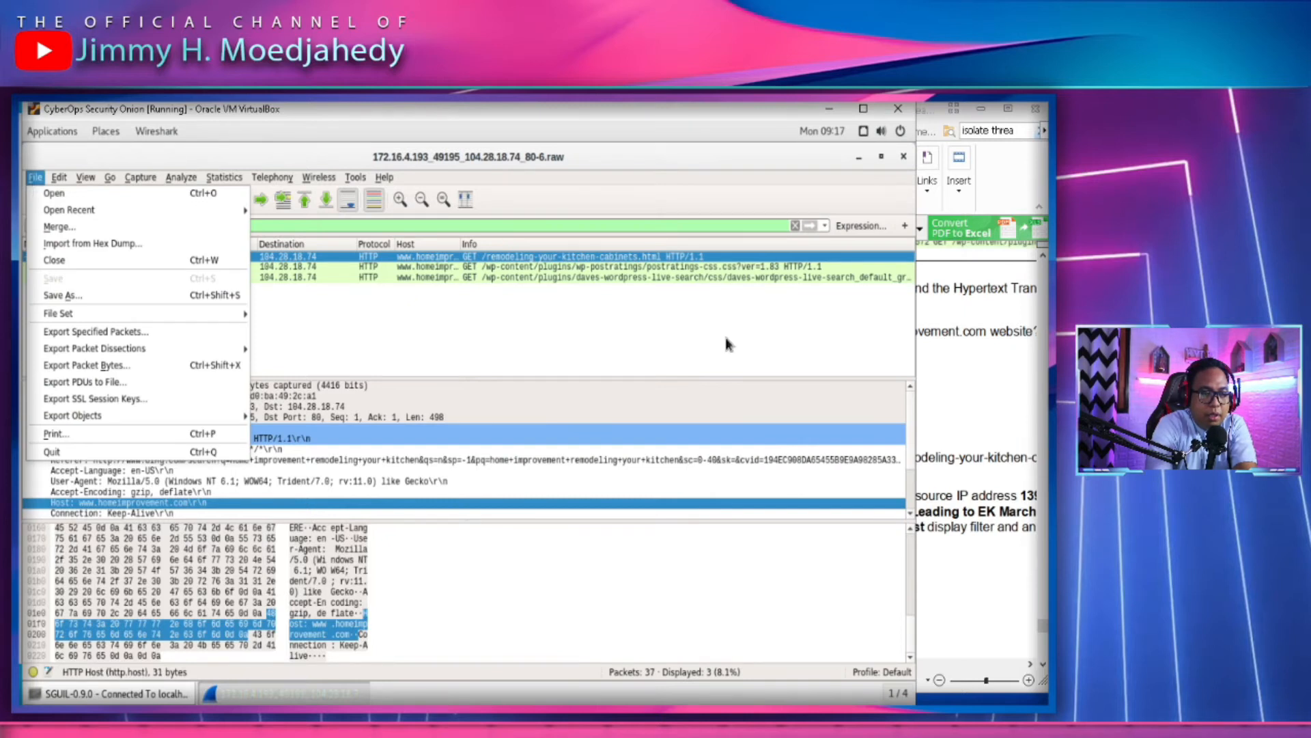
left_click(936, 438)
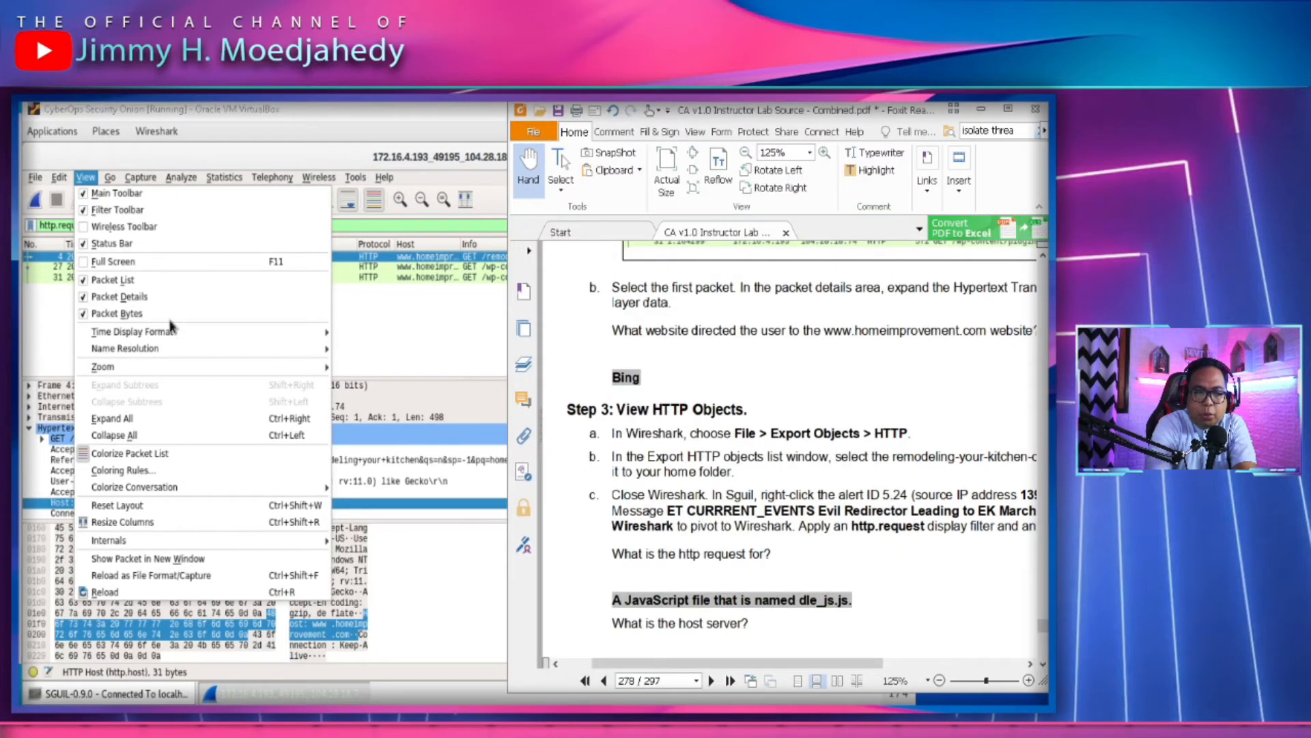
left_click(34, 179)
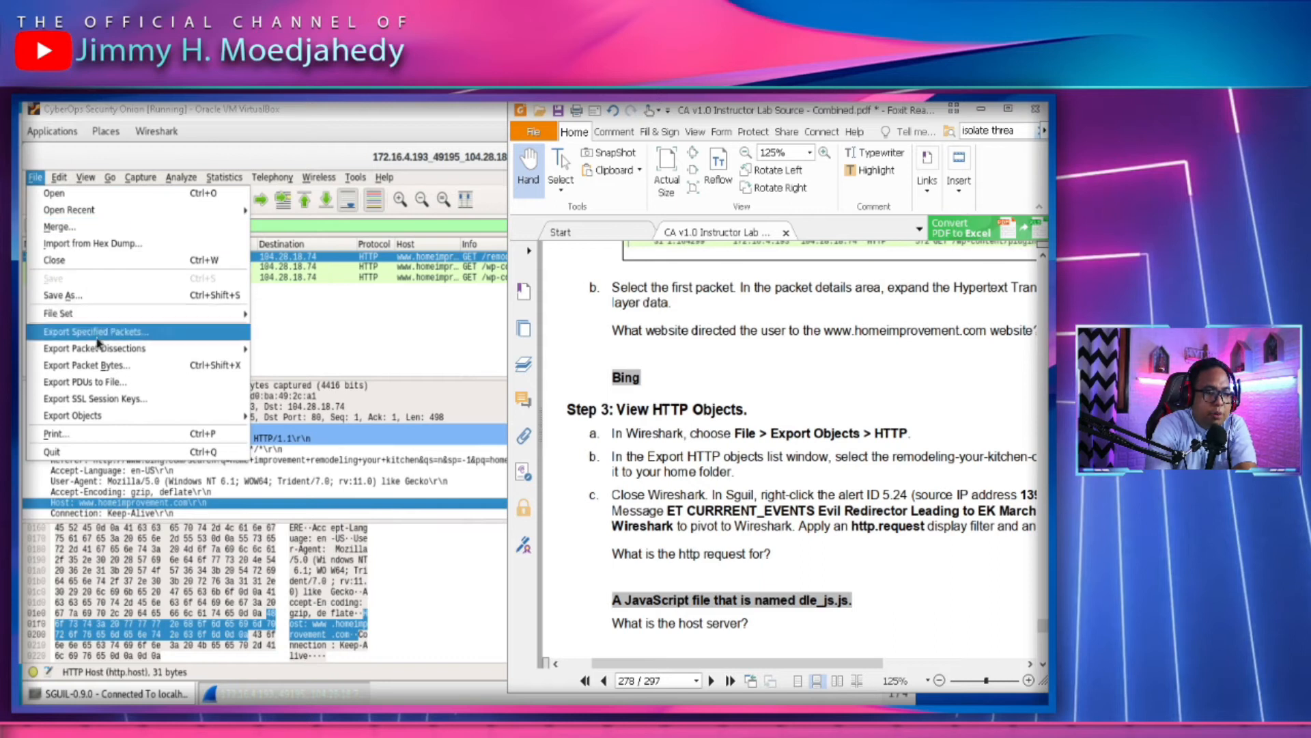
mouse_move(101, 420)
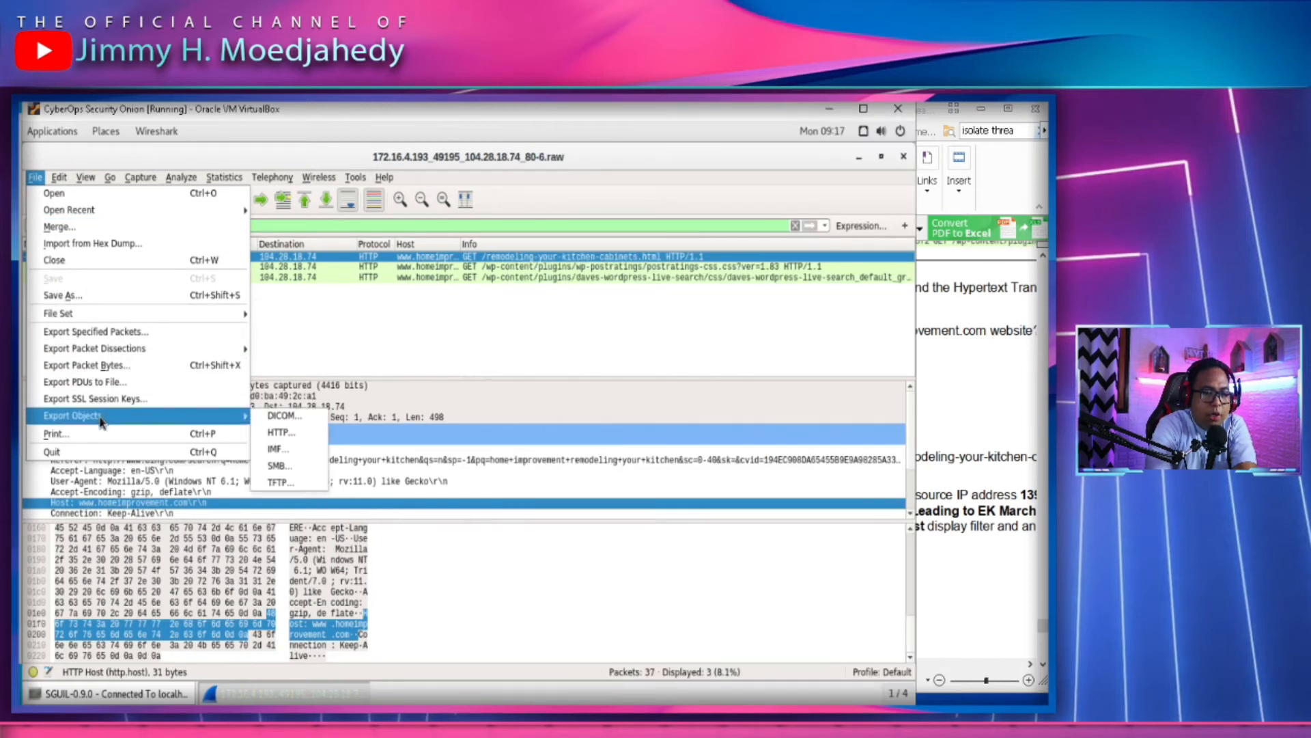
left_click(306, 432)
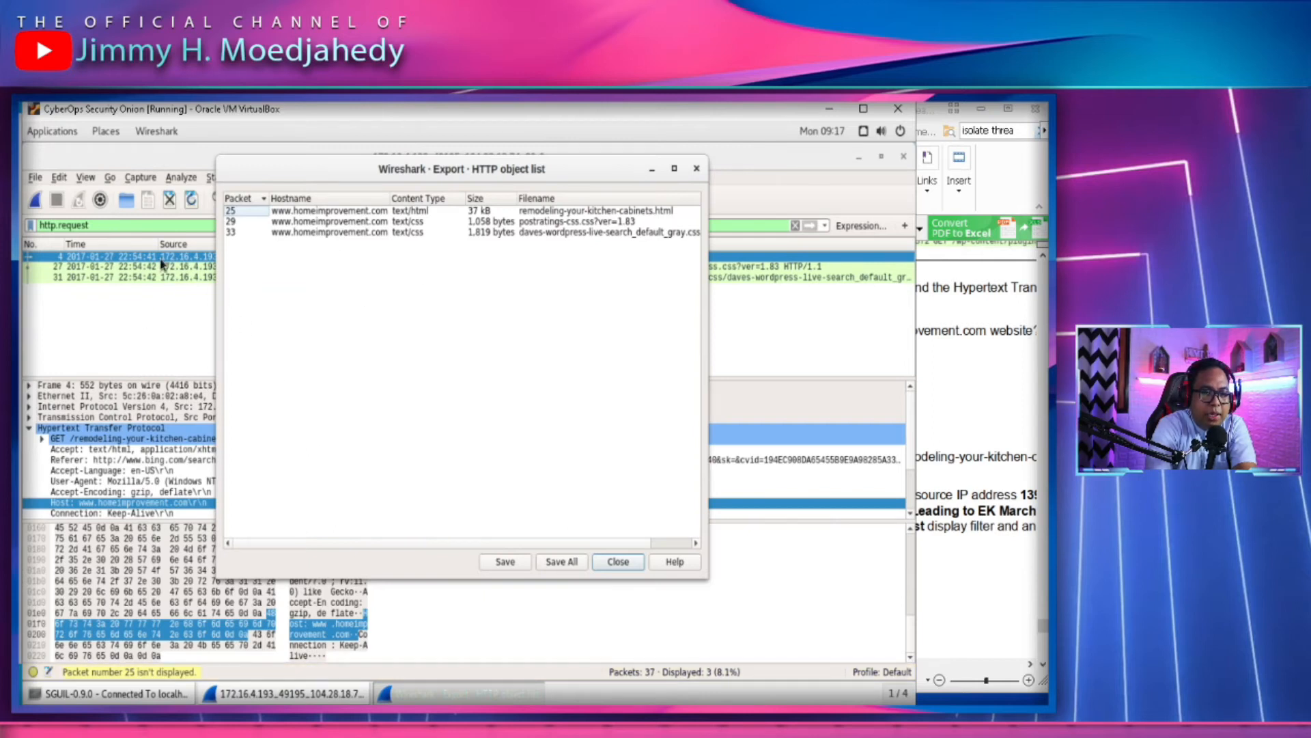
left_click(970, 435)
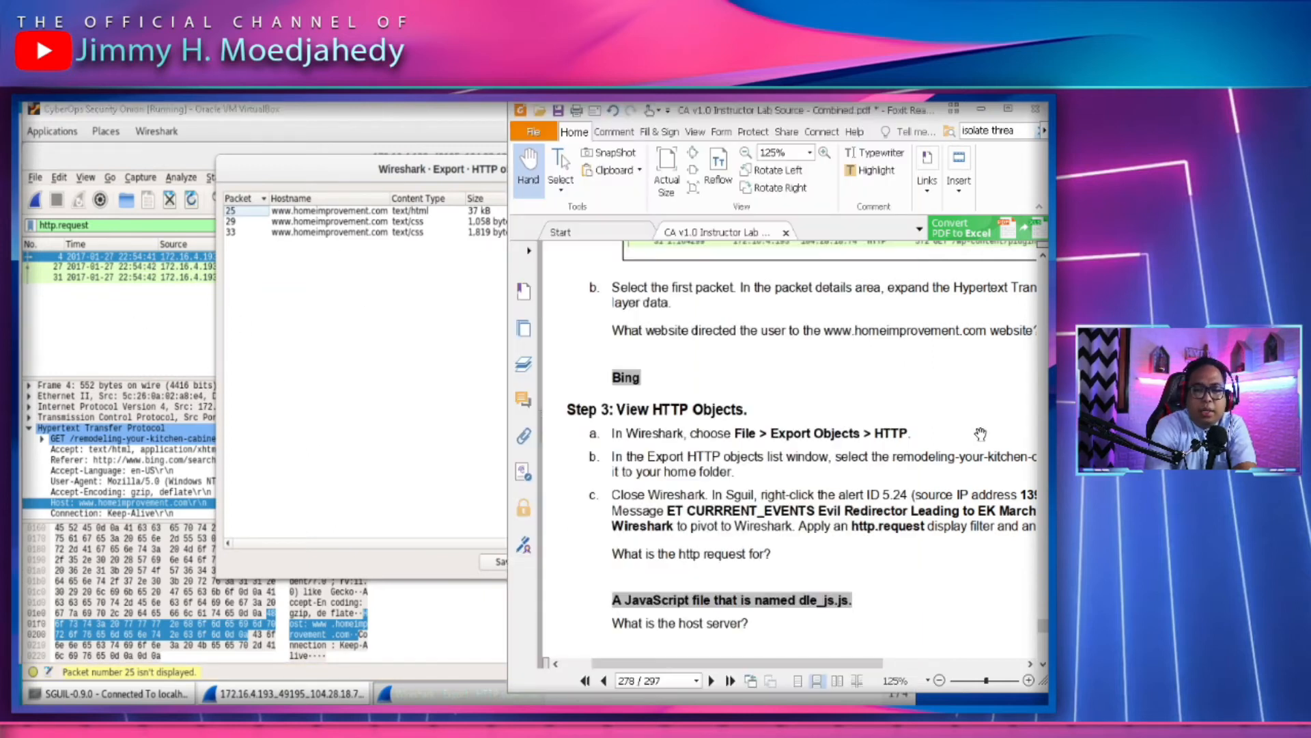
left_click_drag(932, 543, 881, 464)
left_click(328, 150)
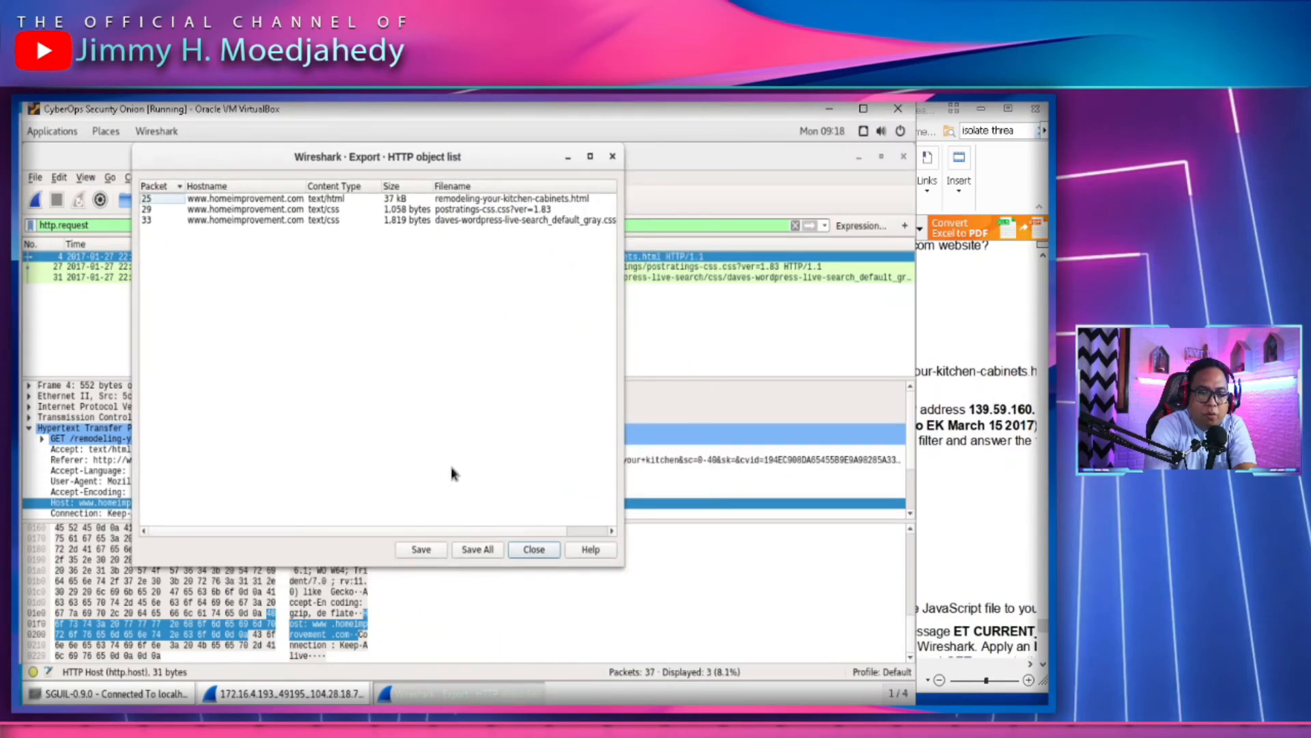
Begin saving remodeling-your-kitchen-cabinets.html and delete the existing copy of that file from /home/analyst
left_click(421, 549)
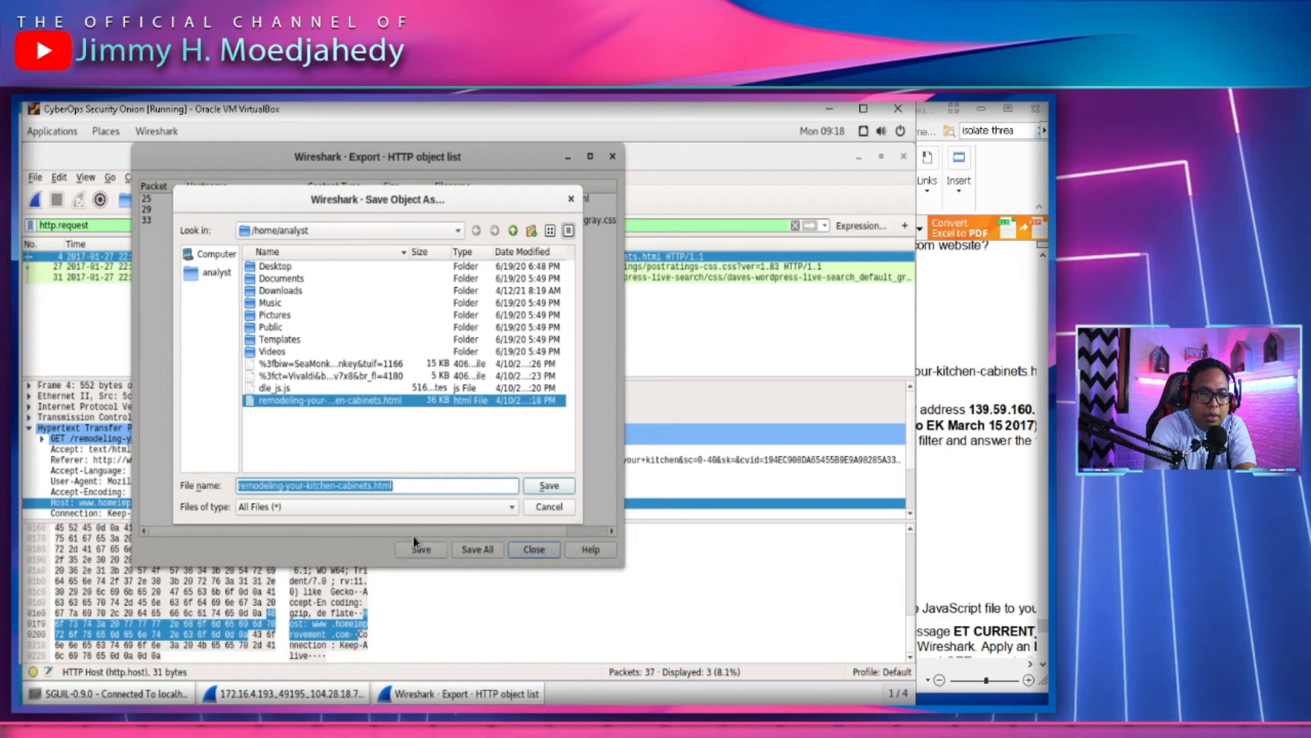
right_click(402, 405)
left_click(434, 425)
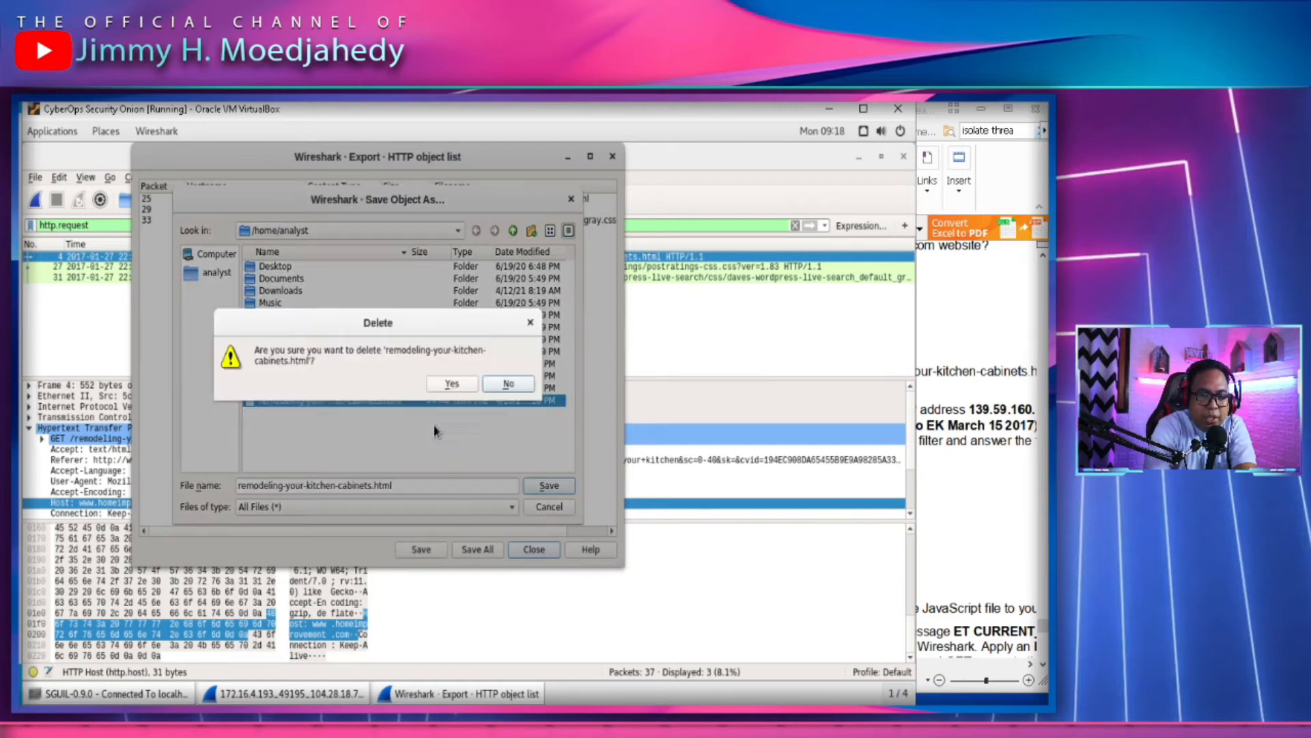
left_click(456, 384)
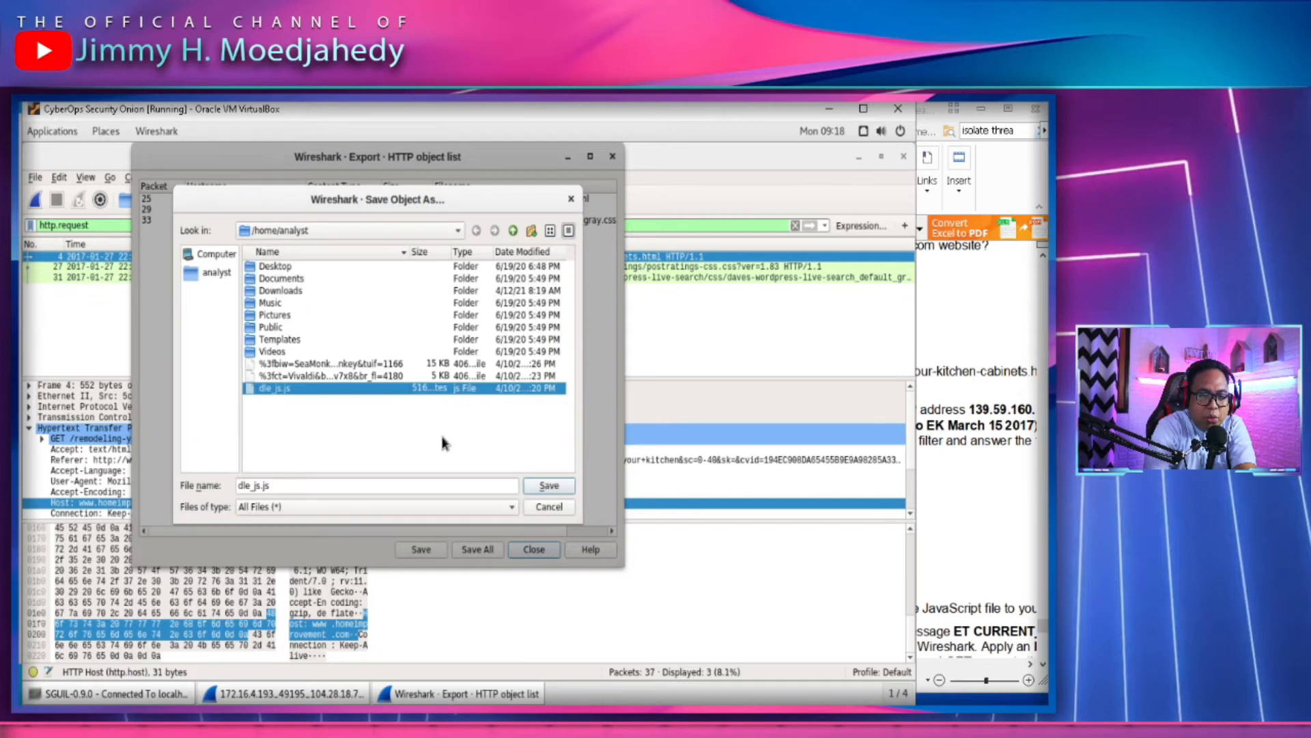
Delete the old dle_js.js file from /home/analyst within the save dialog
left_click(350, 364)
left_click(304, 388)
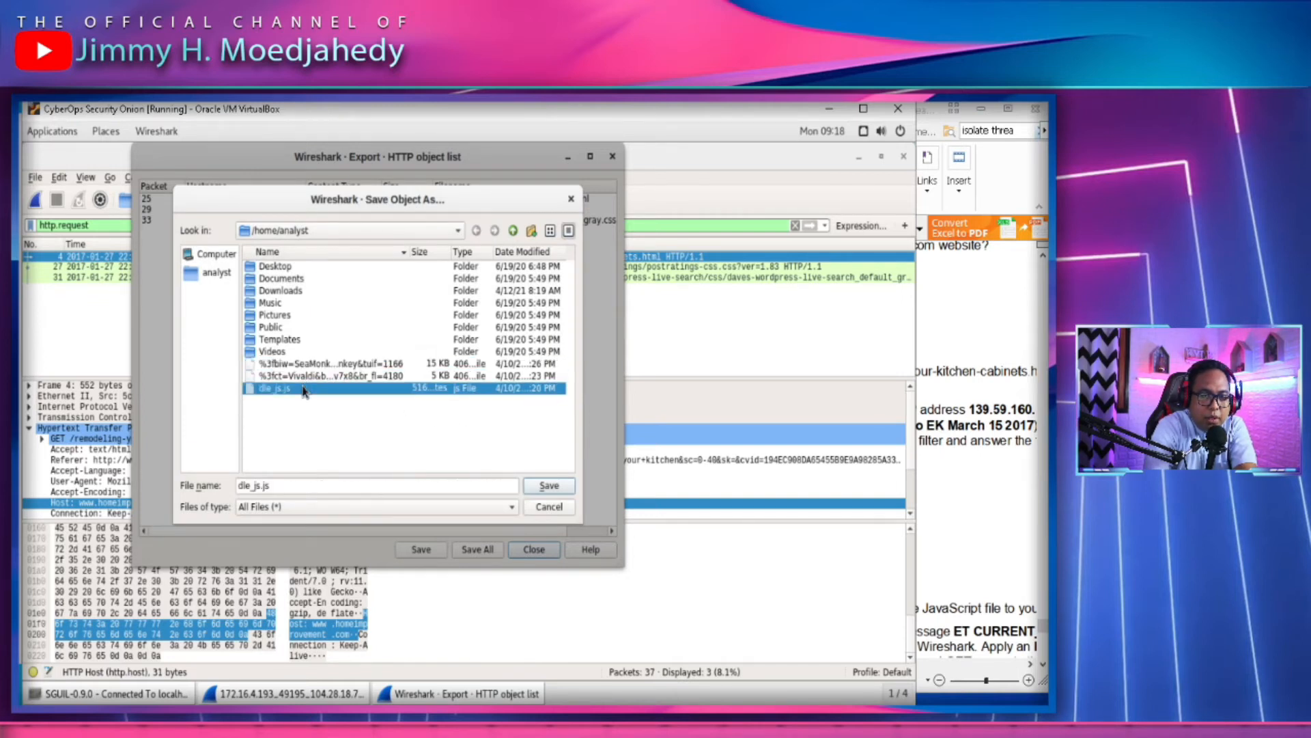
right_click(299, 391)
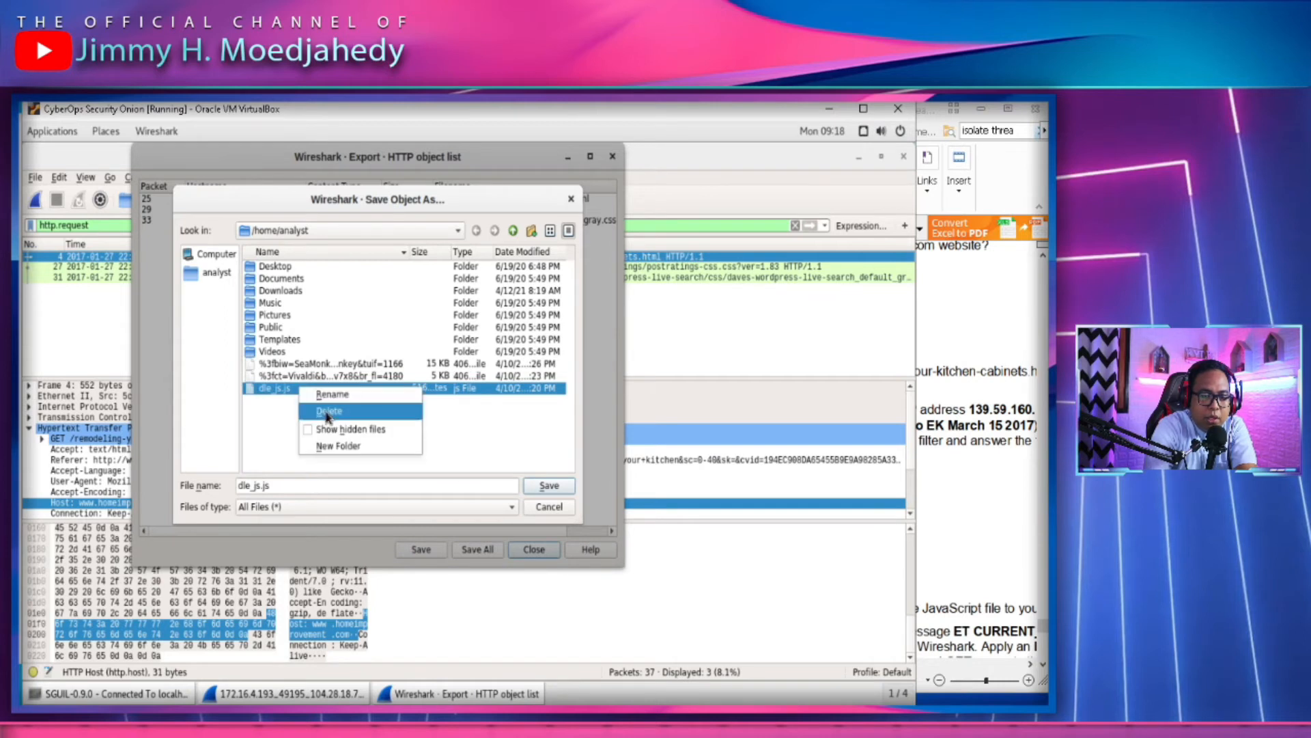
left_click(328, 412)
left_click(395, 382)
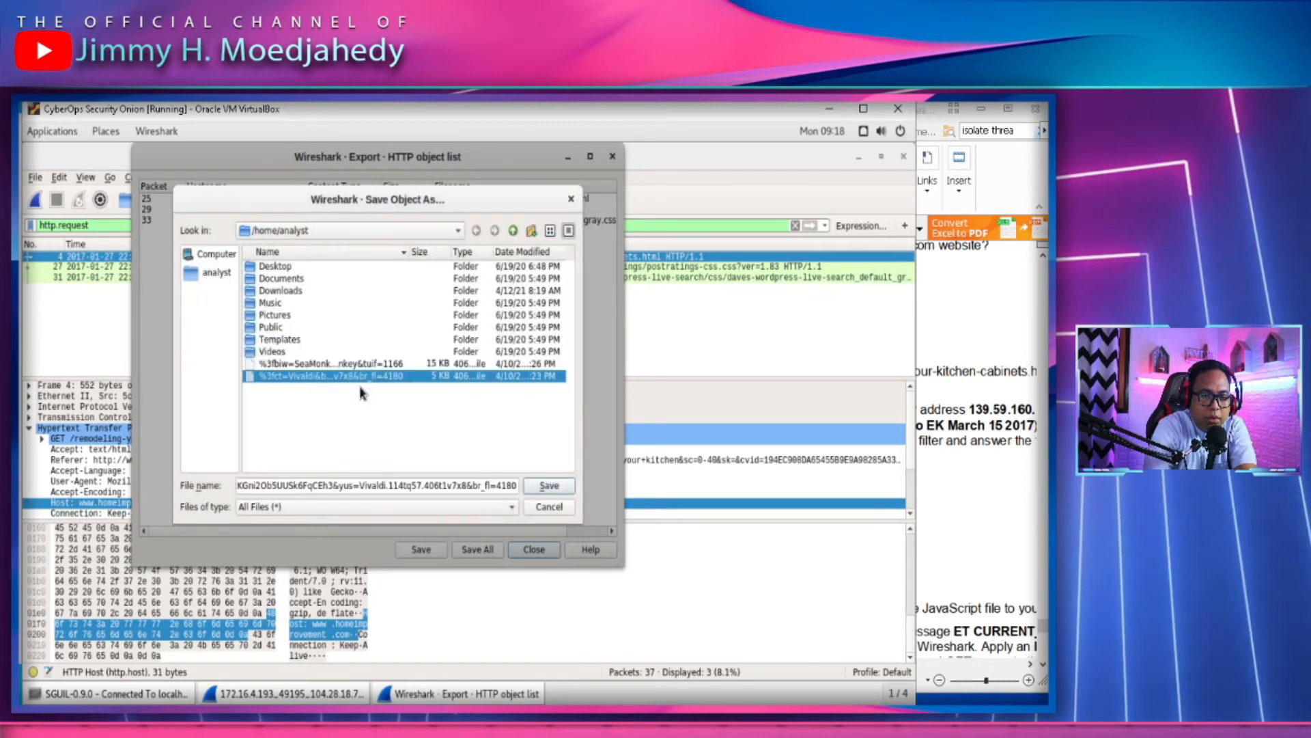
Delete the two remaining exported files with Vivaldi and SeaMonkey in their names from /home/analyst and leave the save dialog
right_click(301, 378)
left_click(328, 401)
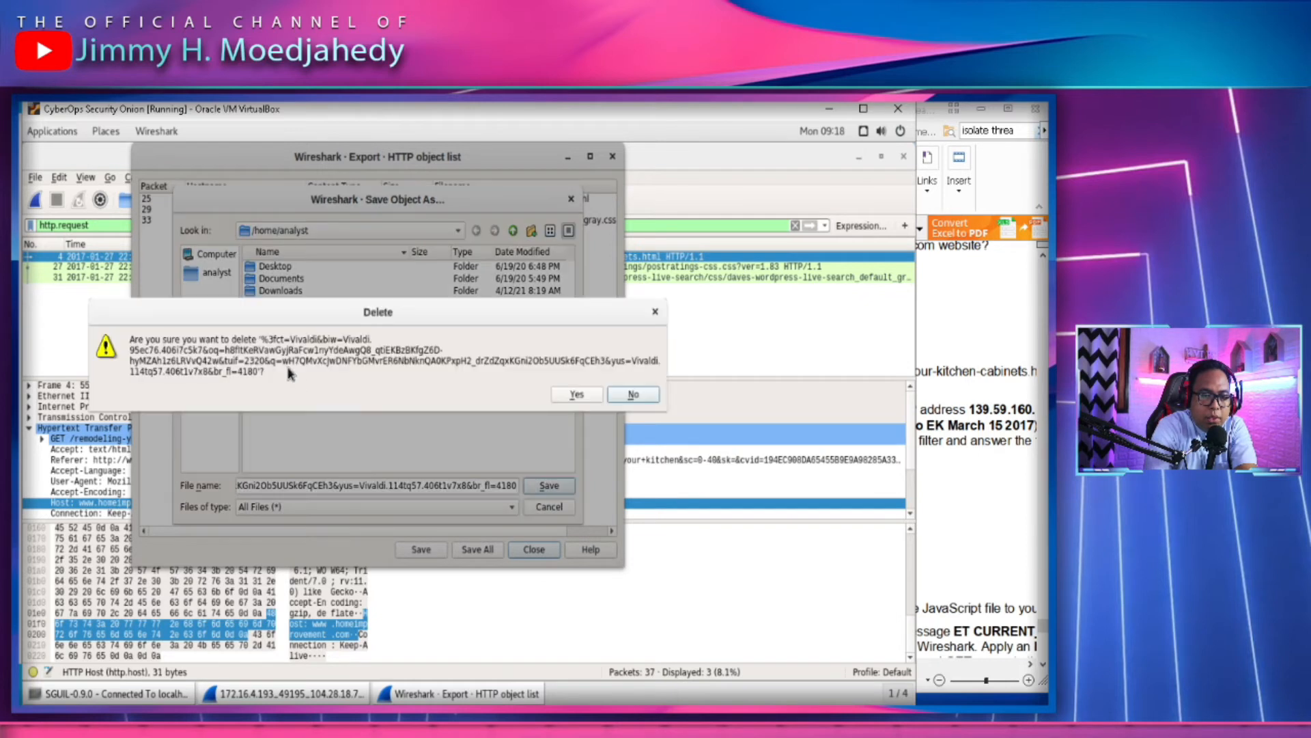
left_click(579, 397)
right_click(313, 364)
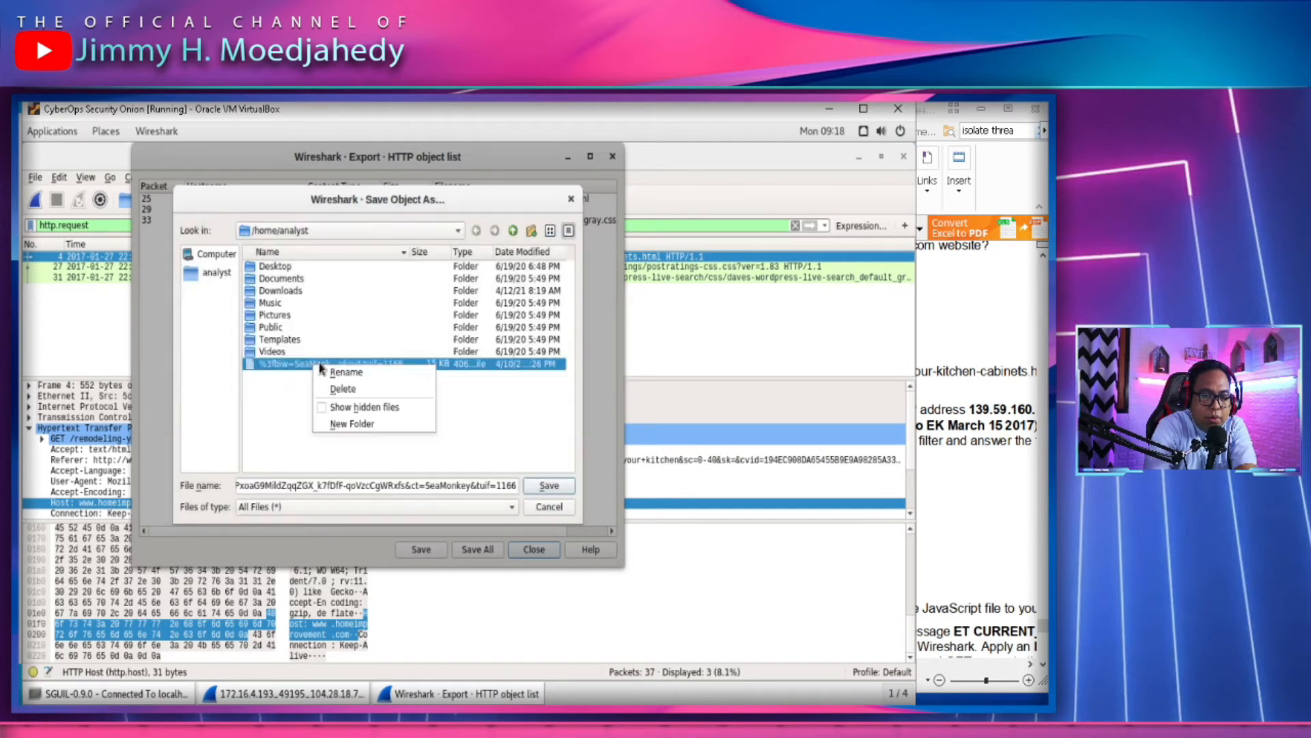
left_click(344, 389)
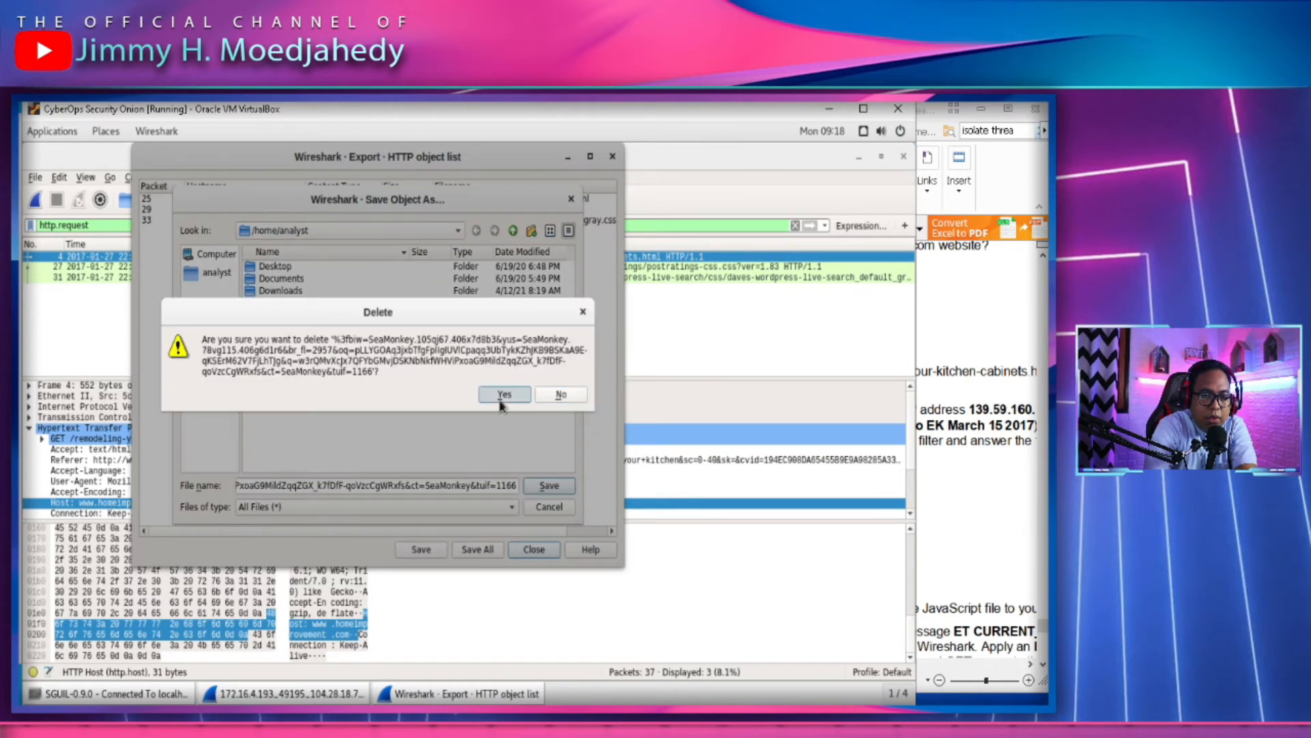
left_click(505, 395)
left_click(566, 507)
Save the HTTP object remodeling-your-kitchen-cabinets.html to the home folder /home/analyst
left_click(430, 548)
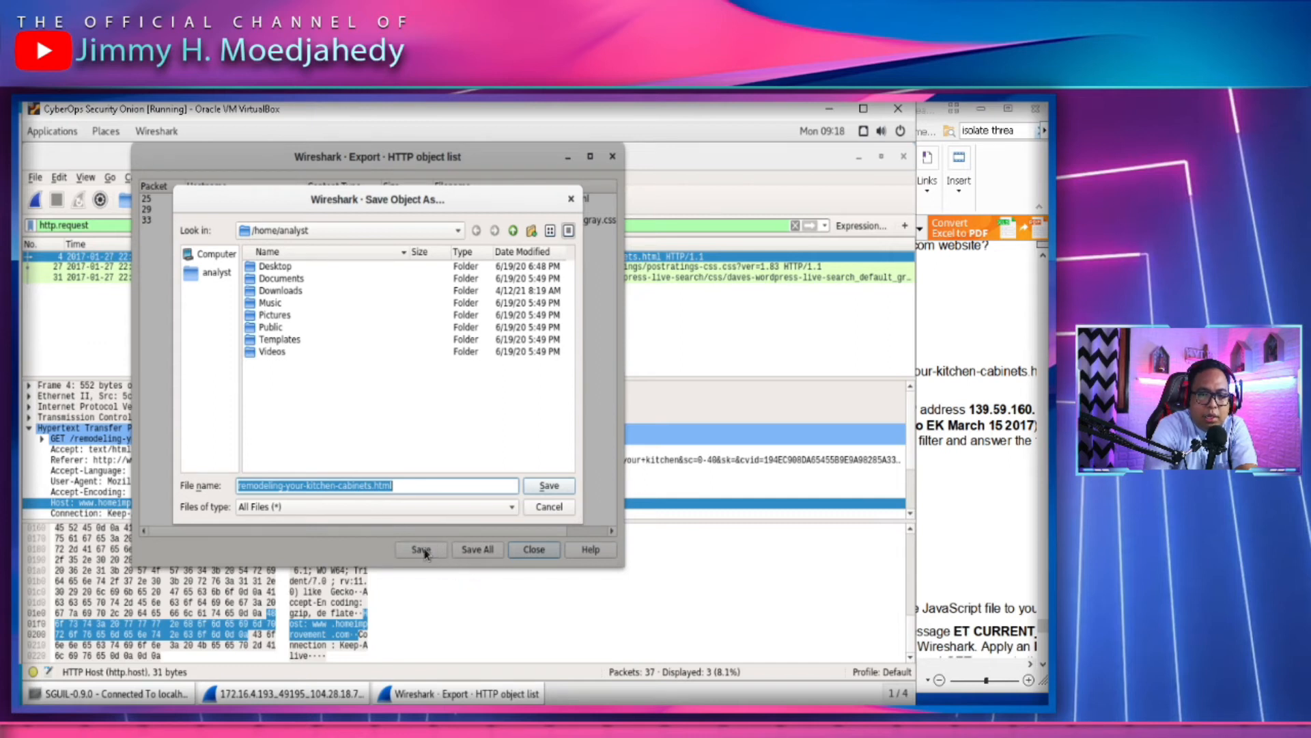
left_click(552, 487)
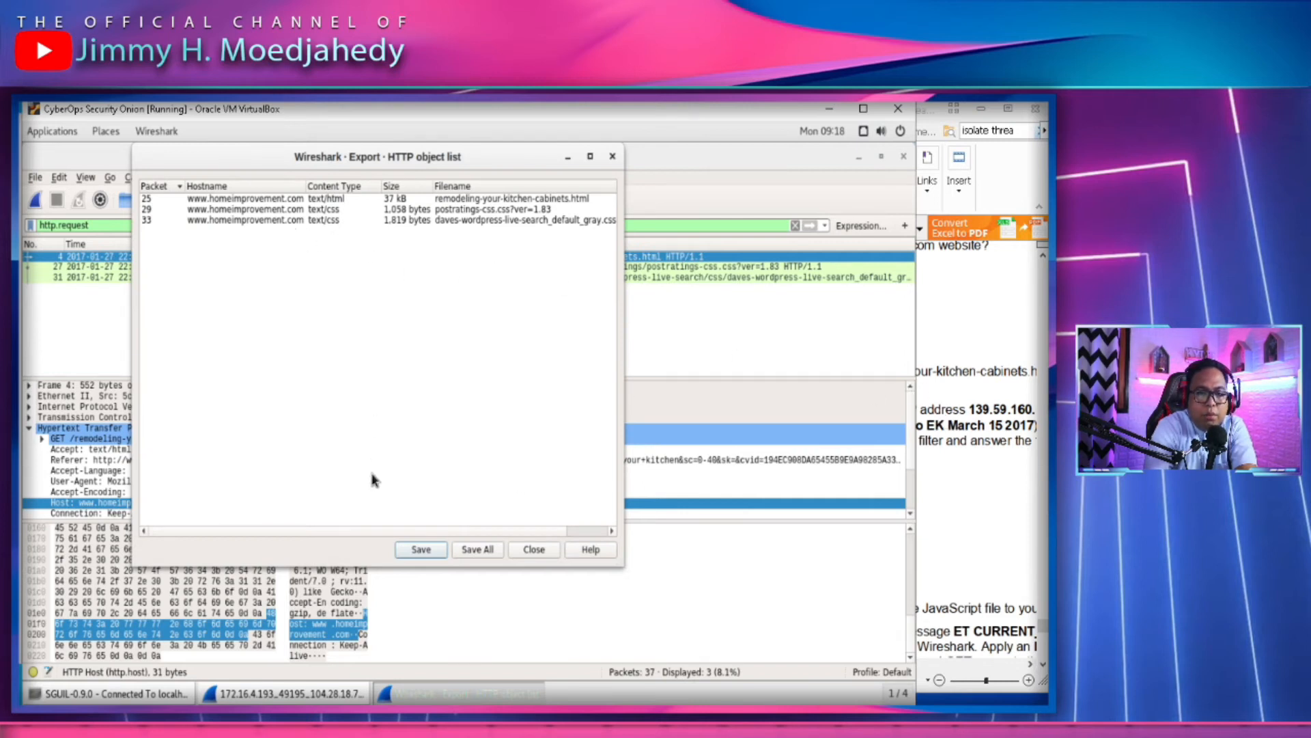
mouse_move(533, 530)
left_mouse_down()
mouse_move(587, 538)
mouse_move(536, 532)
left_mouse_up()
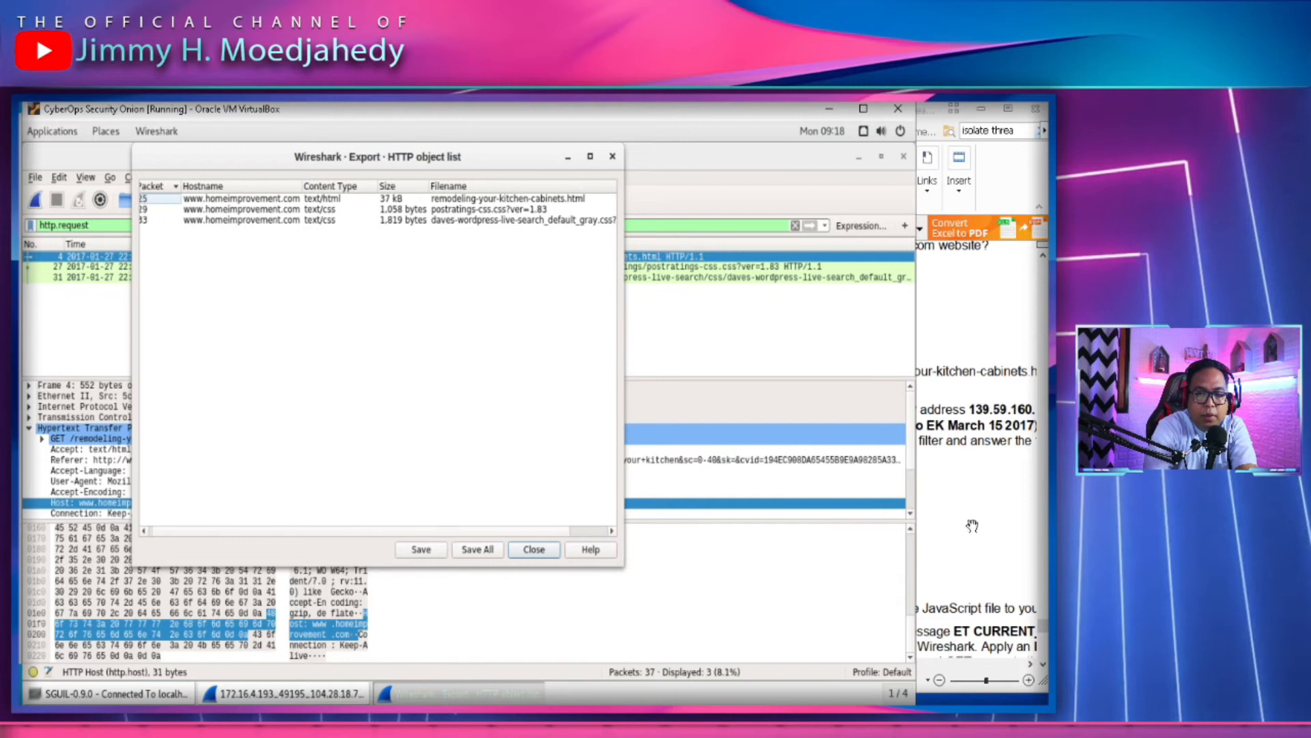
Follow lab step 3c by closing the HTTP object list and the Wireshark capture to return to Sguil
left_click(974, 526)
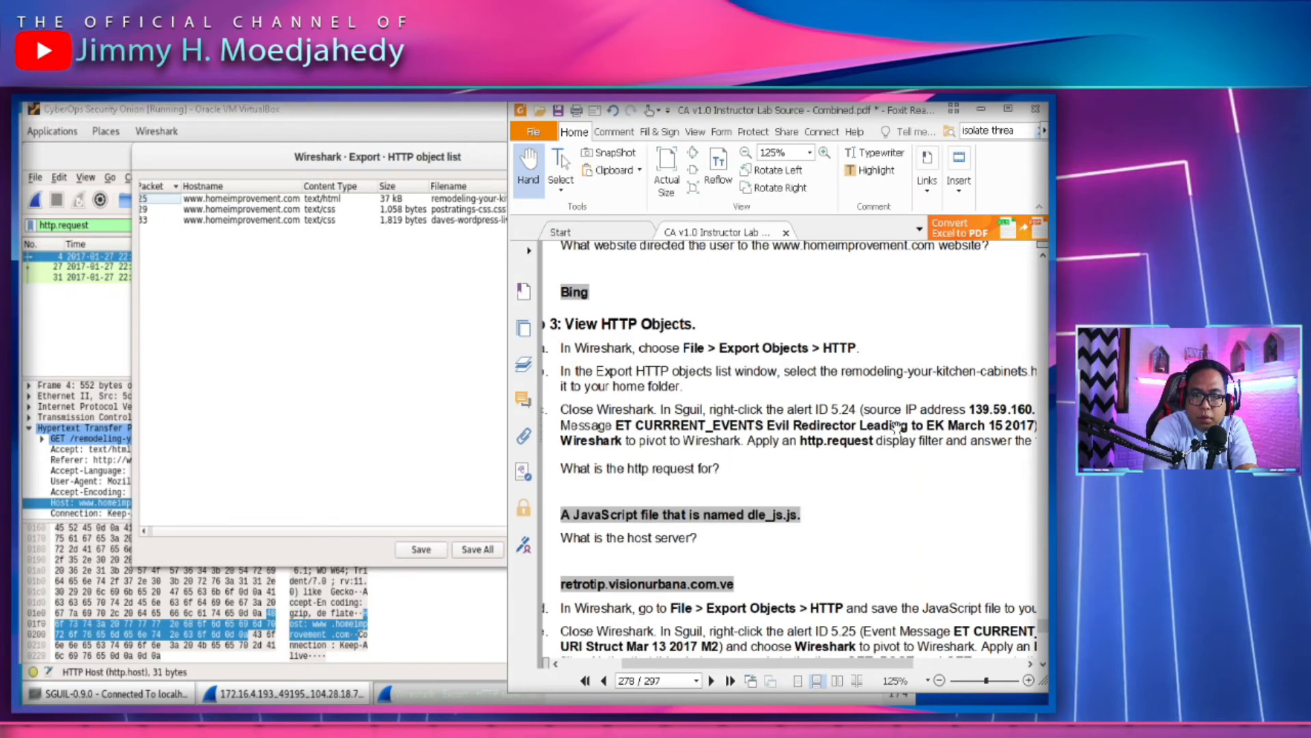
scroll(897, 427, "right", 5)
scroll(902, 426, "left", 5)
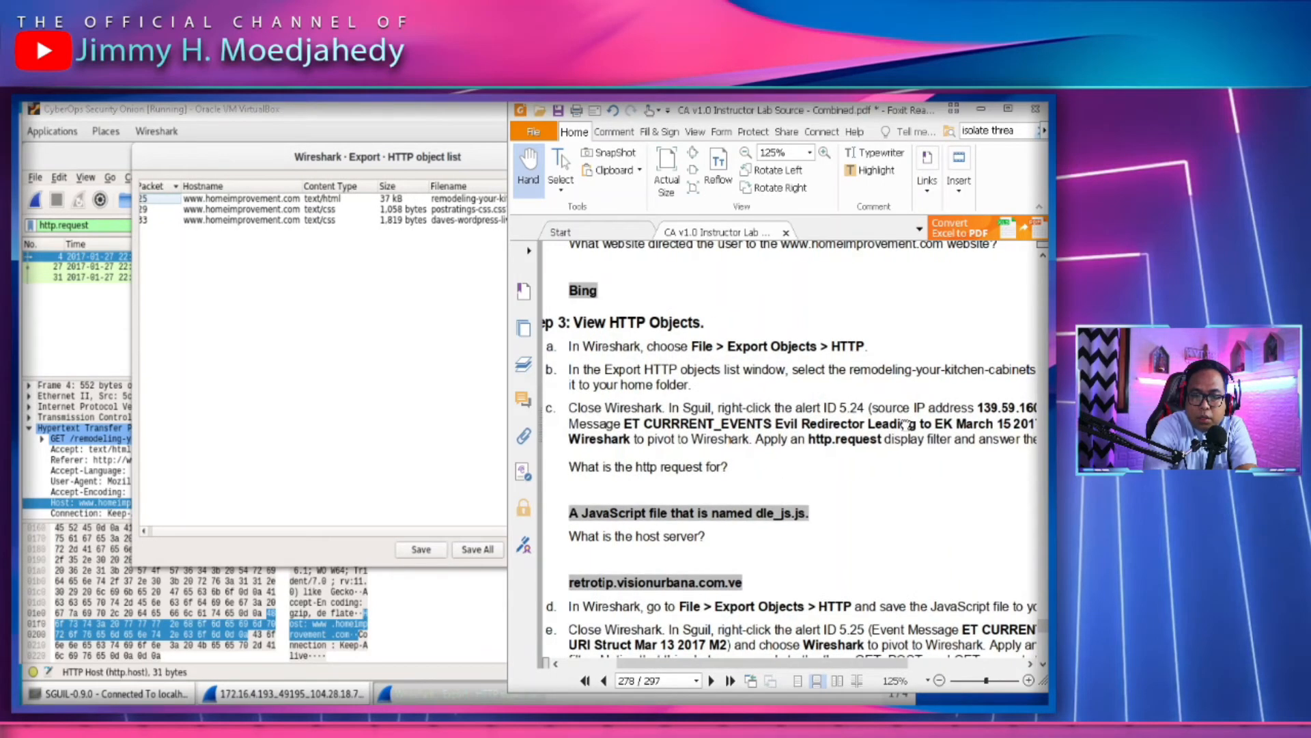
left_click(413, 368)
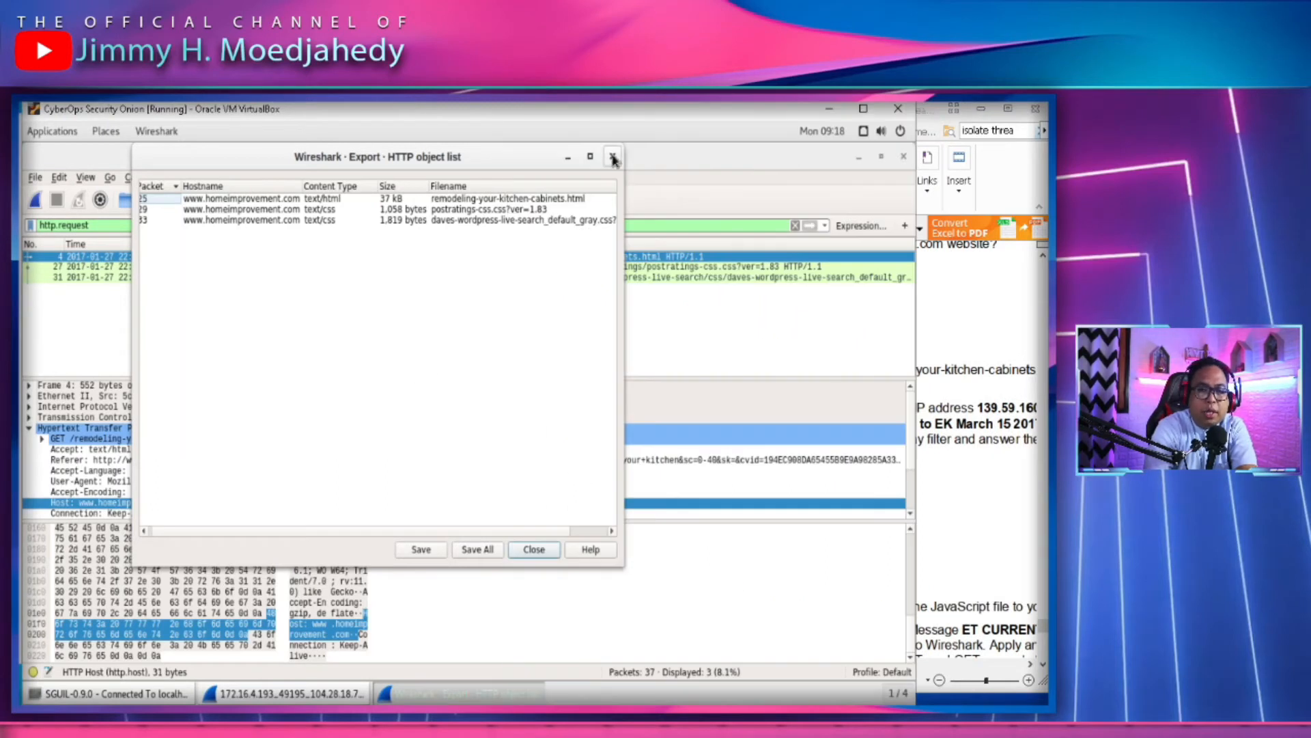
left_click(590, 156)
left_click(926, 376)
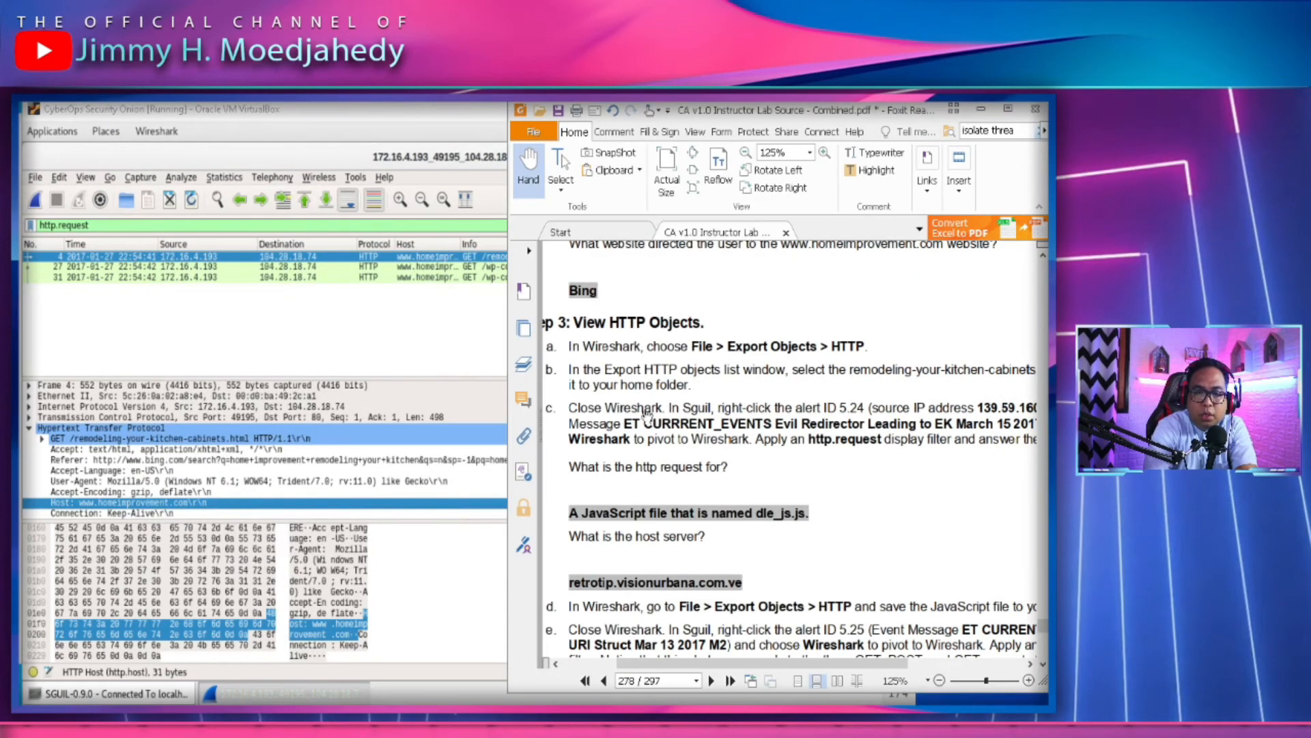
scroll(804, 413, "right", 1)
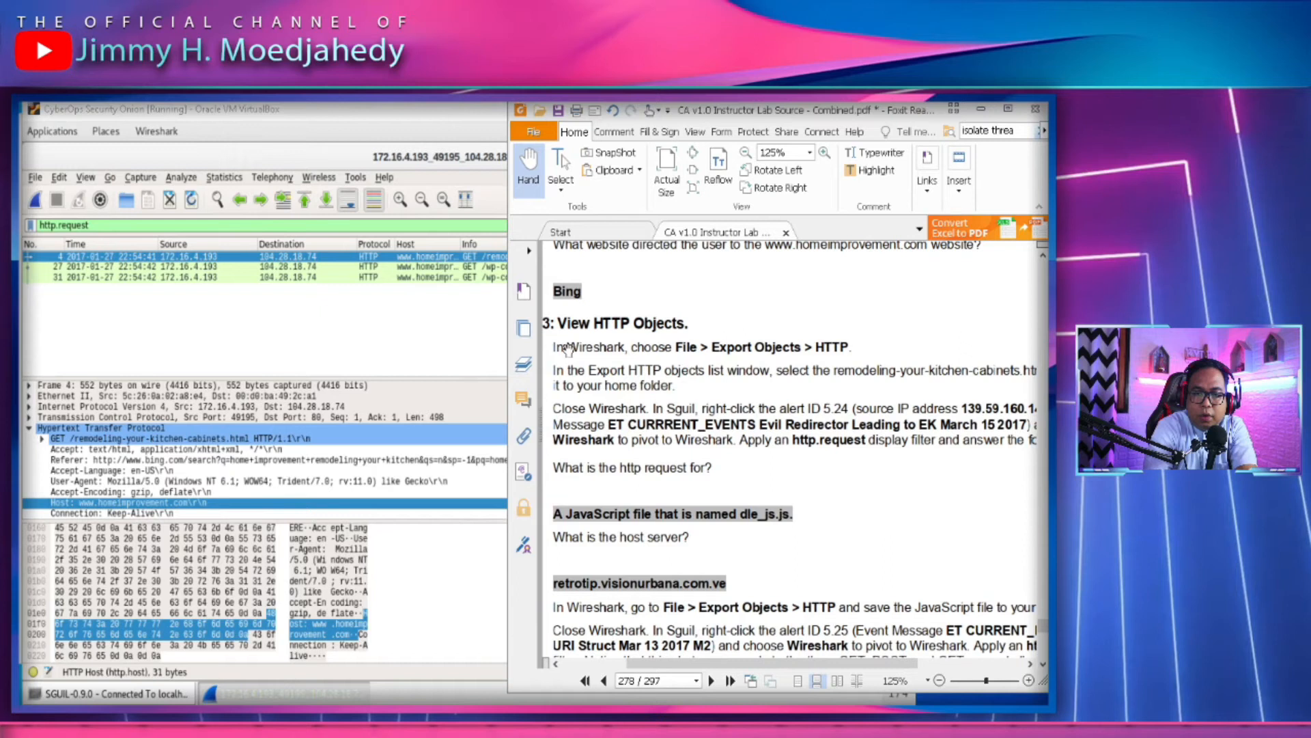
left_click(494, 286)
left_click(904, 158)
left_click(466, 474)
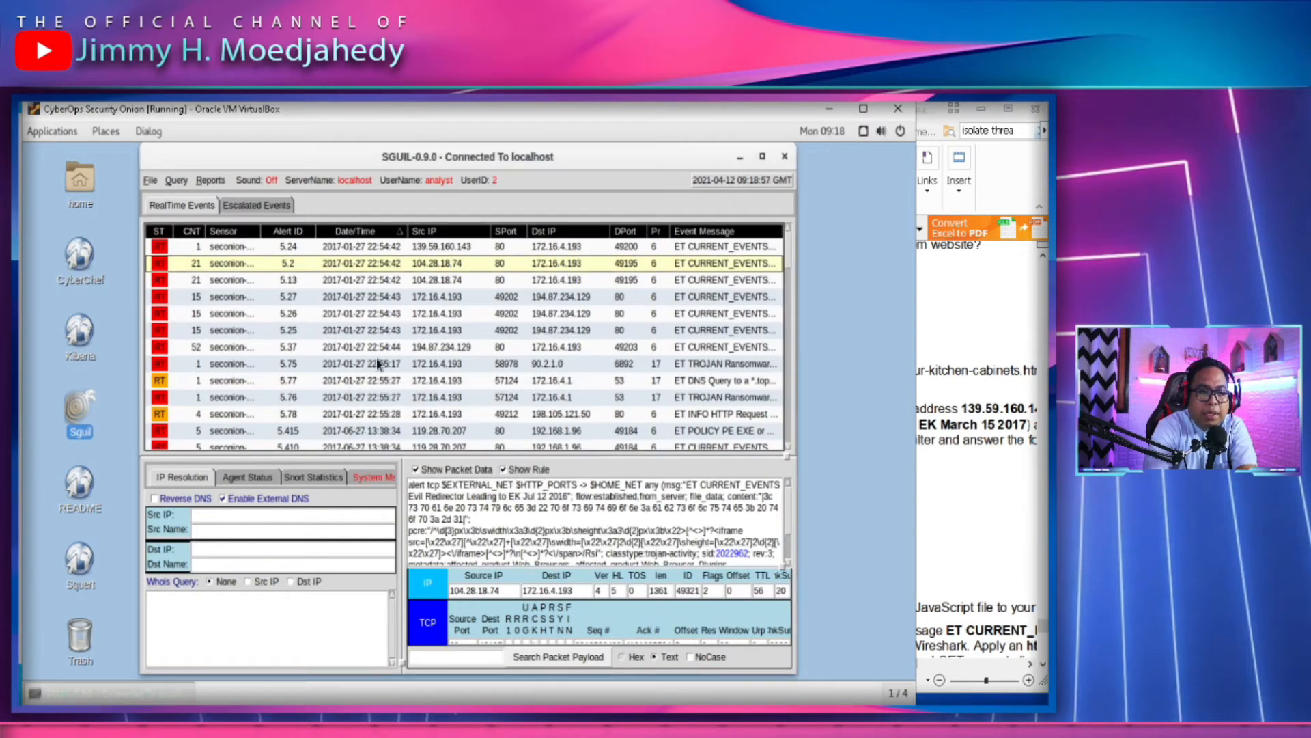
Select alert ID 5.24 with source IP 139.59.160.143 in Sguil and pivot from it to Wireshark
left_click(983, 485)
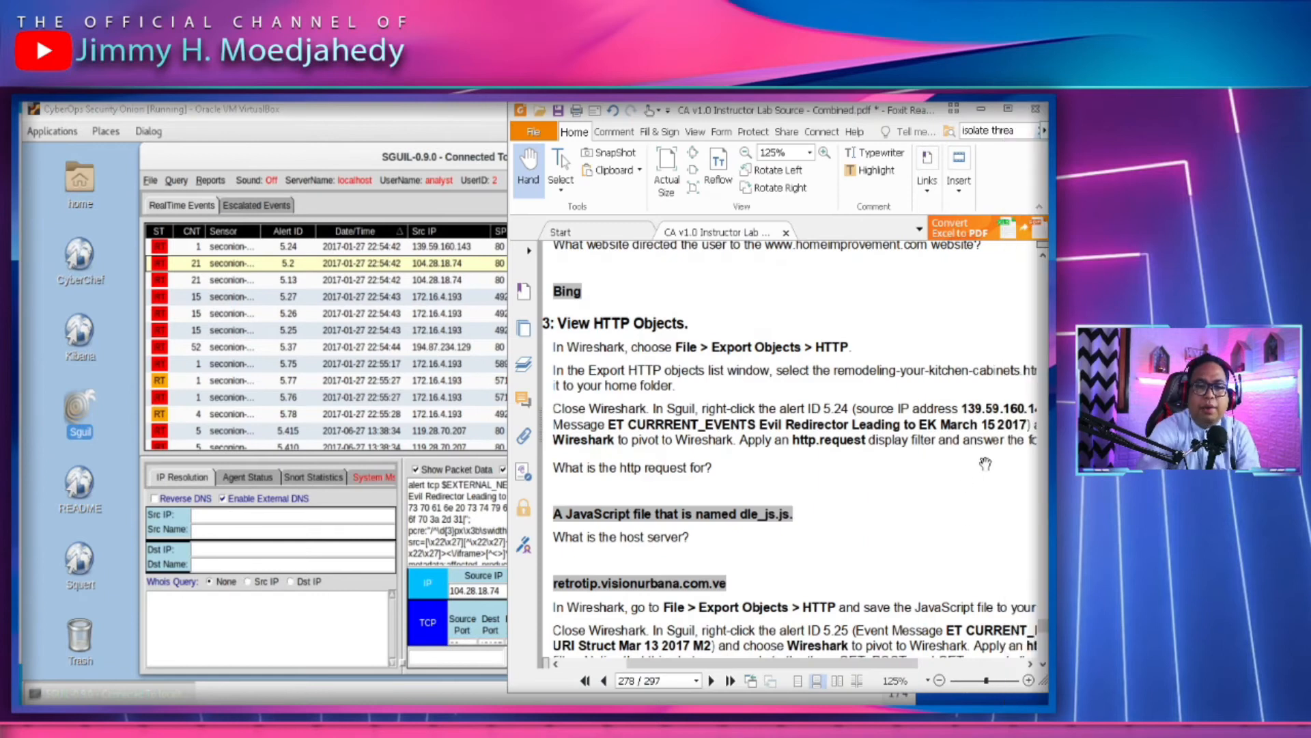
left_click_drag(965, 465, 944, 439)
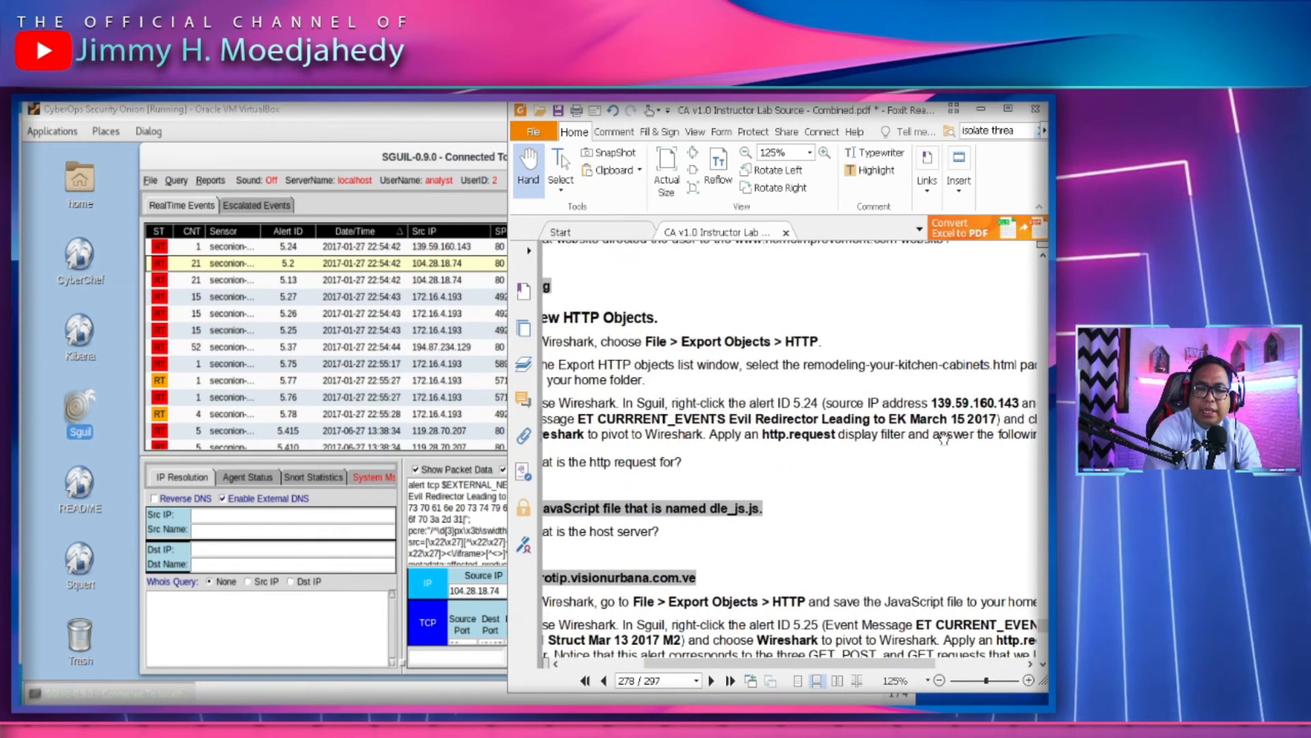
left_click(296, 250)
right_click(297, 250)
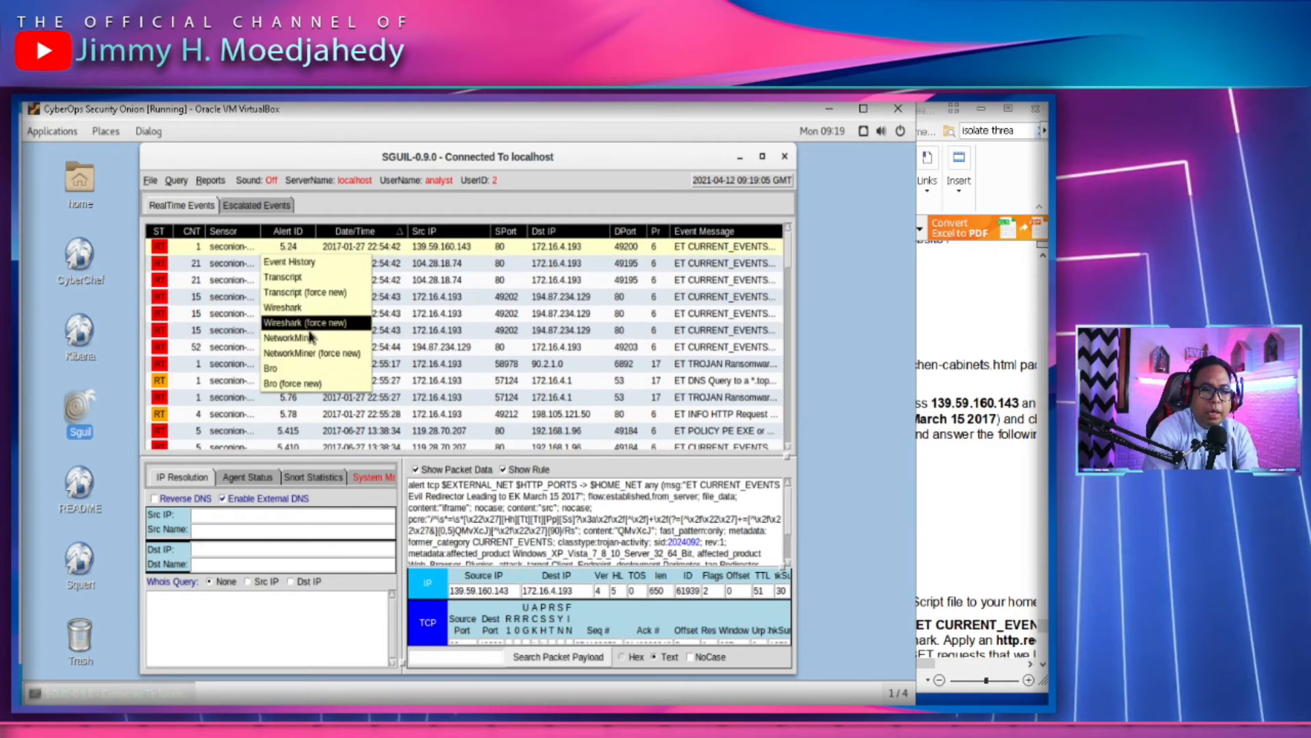
left_click(302, 308)
mouse_move(1056, 666)
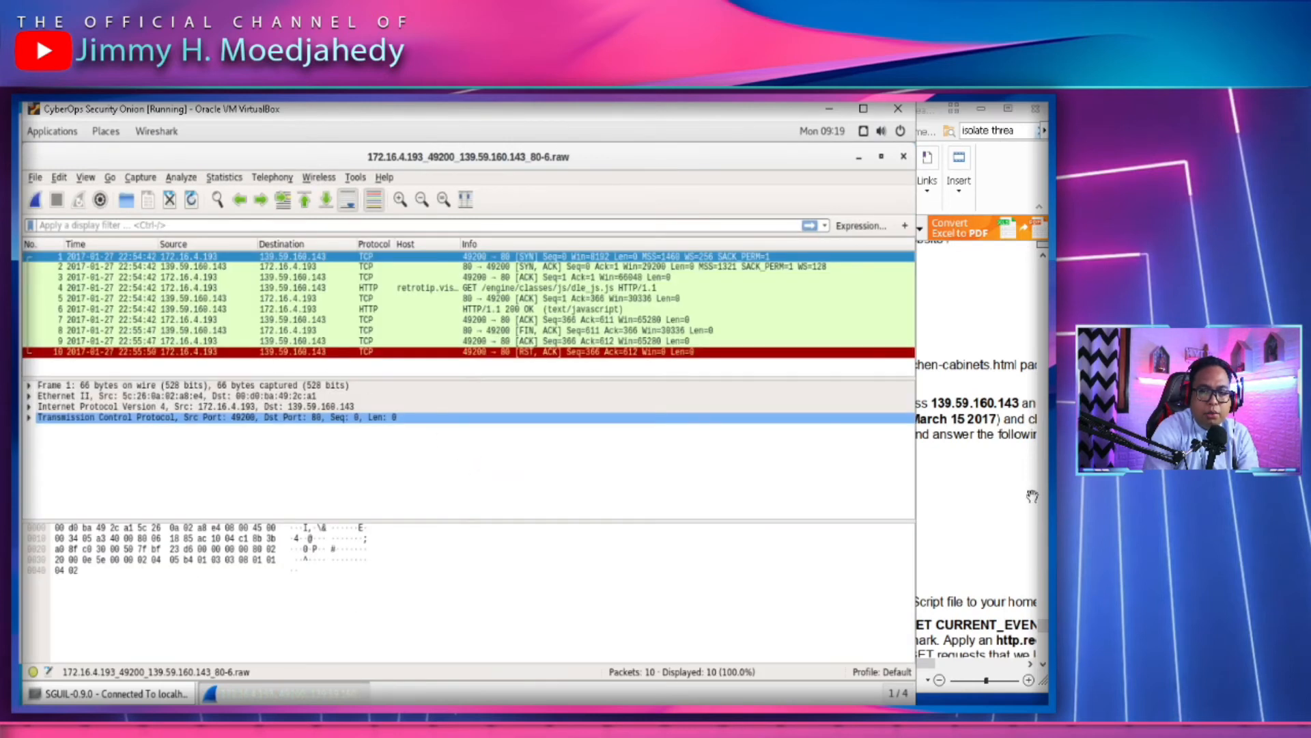
Apply the display filter http.request to the Wireshark capture for 139.59.160.143
left_click(1032, 496)
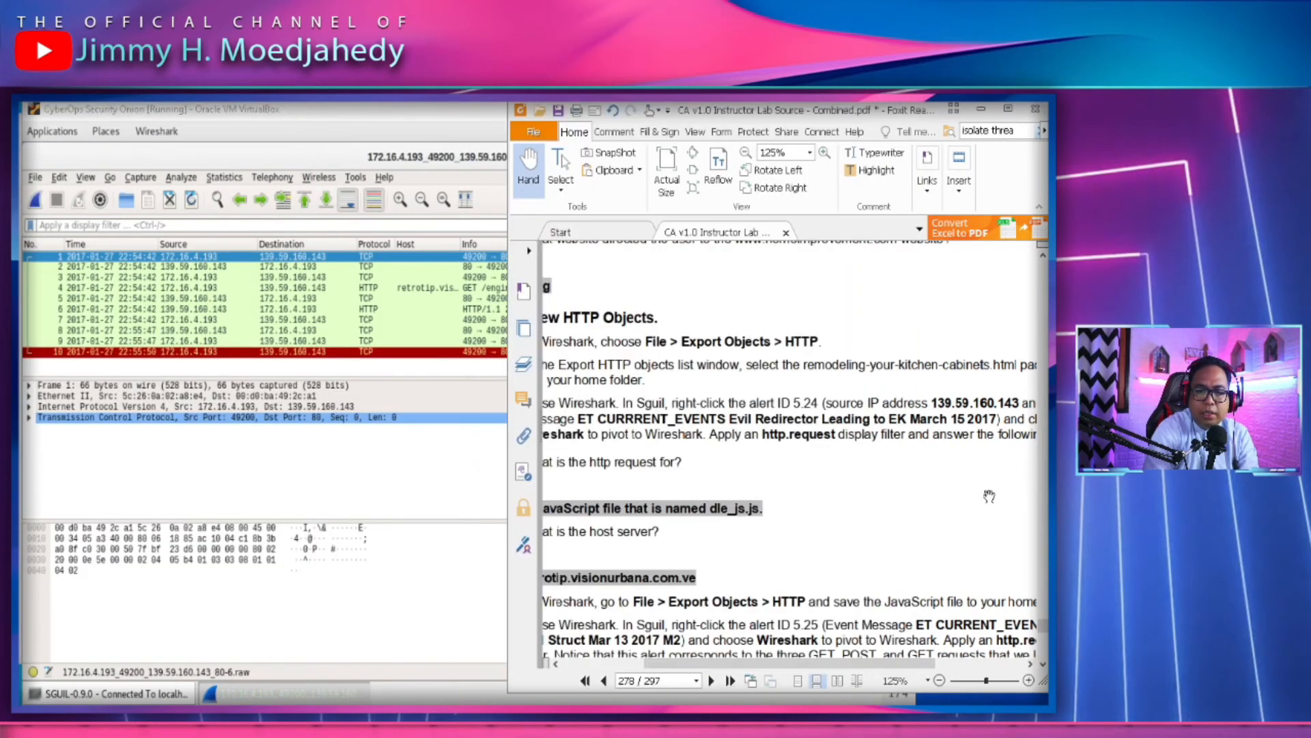
left_click(231, 220)
type("http")
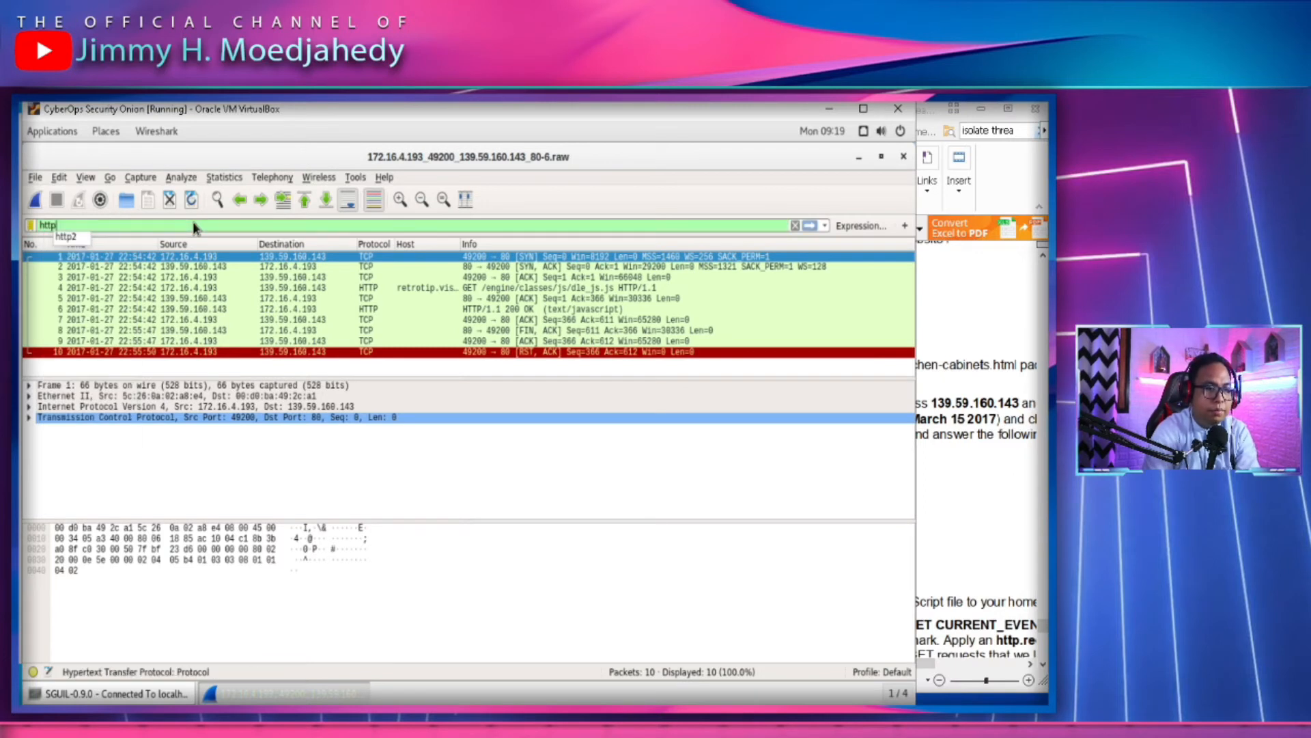
type(".re")
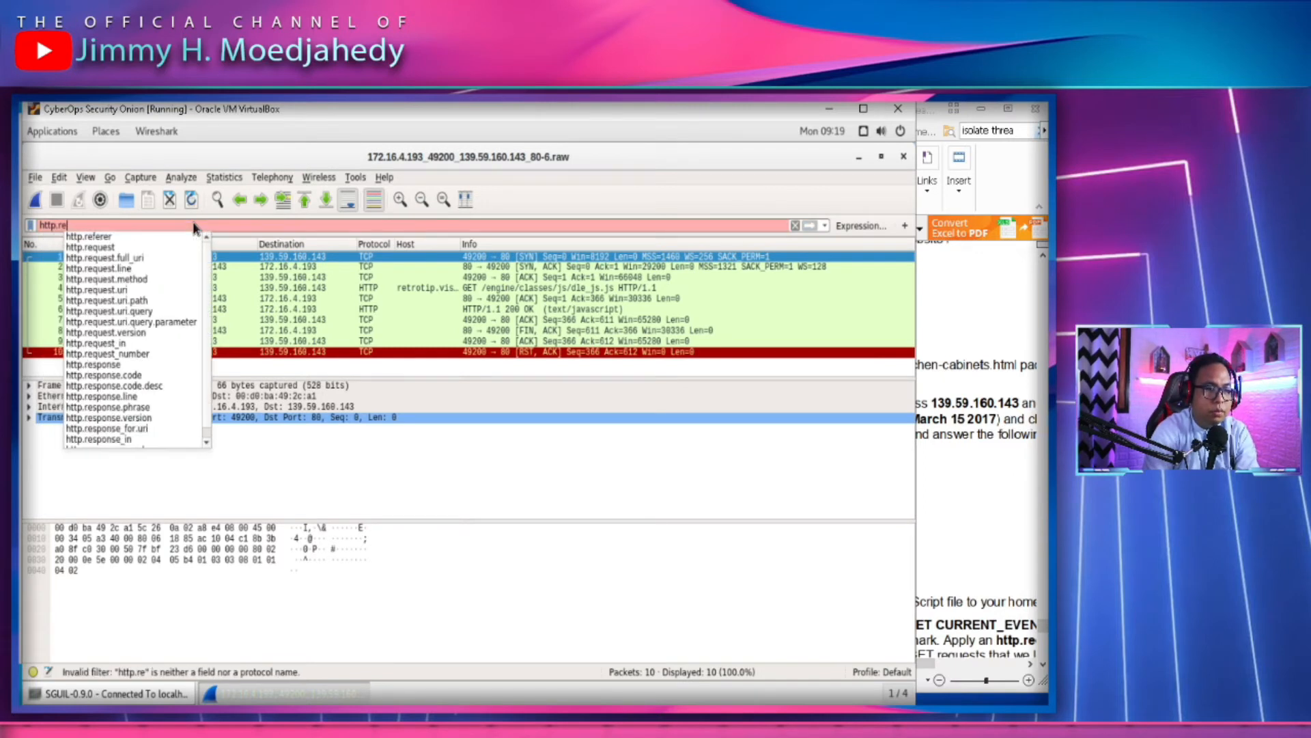
left_click(98, 248)
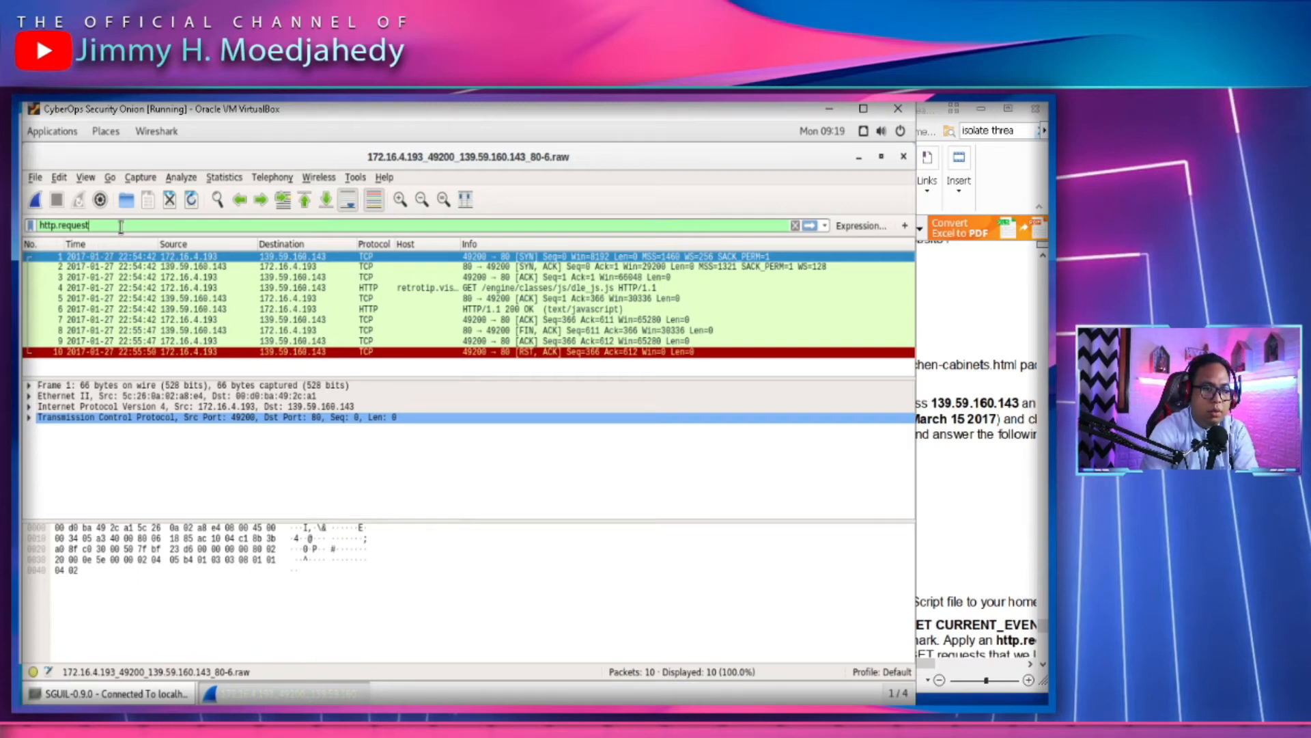
key("Return")
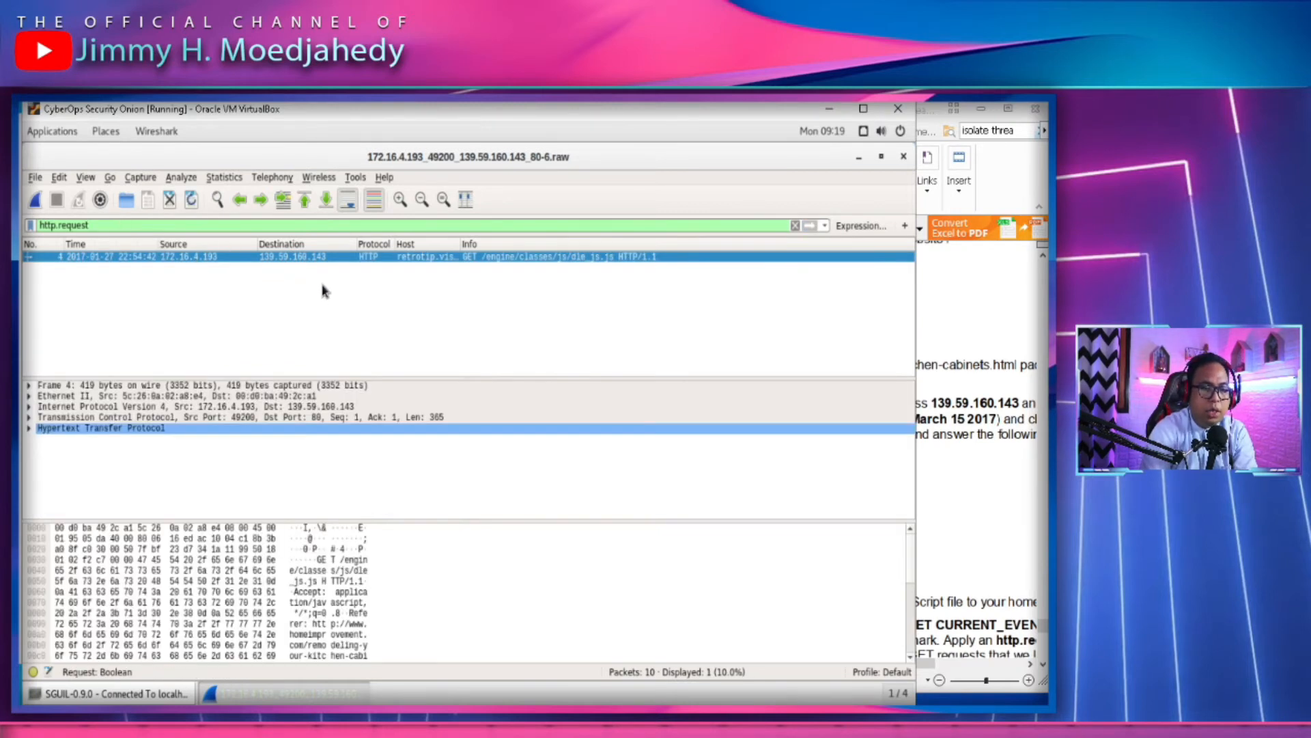
Expand the Hypertext Transfer Protocol details of the filtered packet and compare its requested file and host server with the lab questions
left_click(970, 463)
left_click_drag(849, 513, 875, 461)
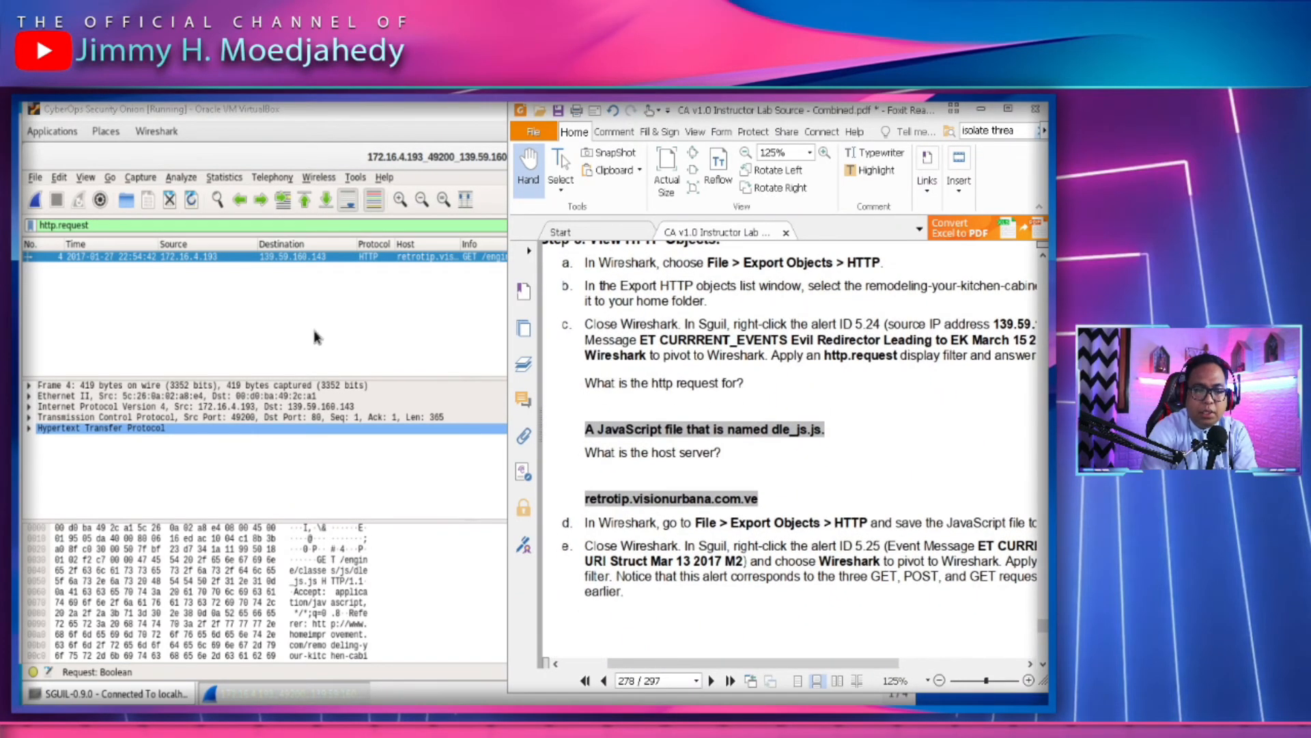
left_click(31, 429)
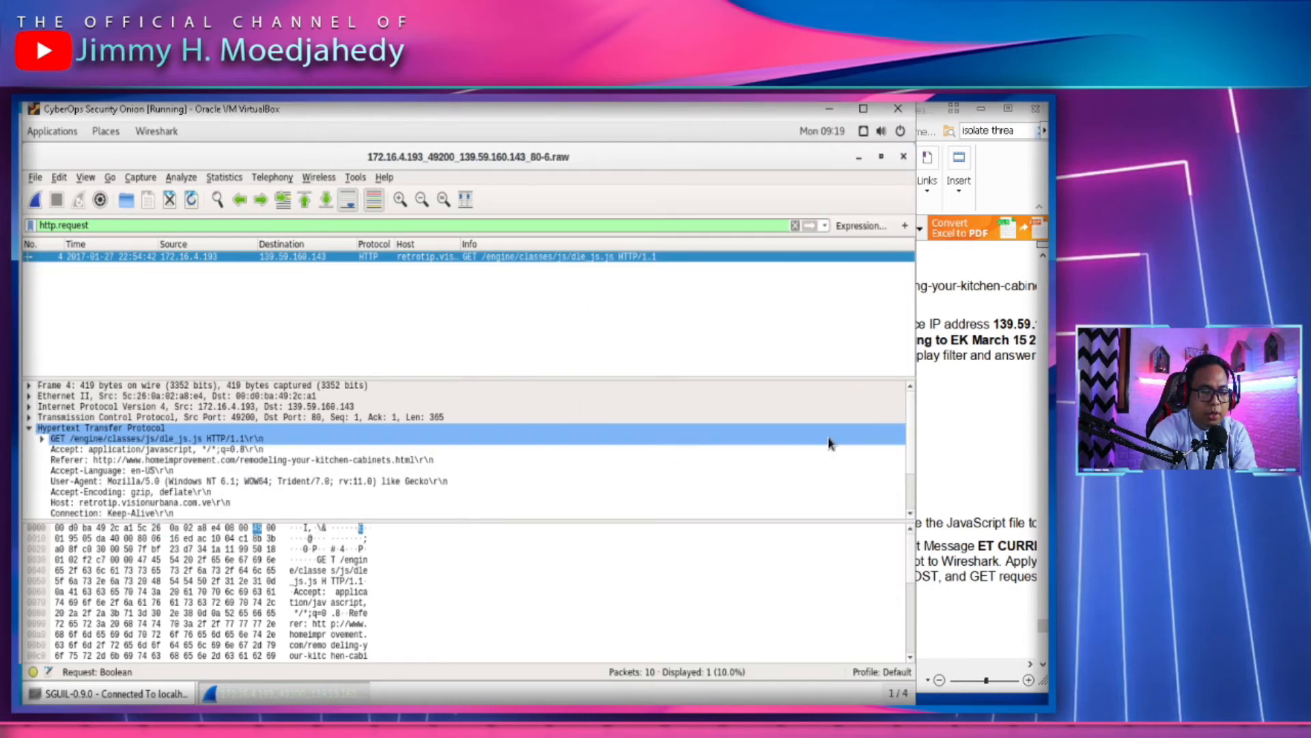
left_click(943, 430)
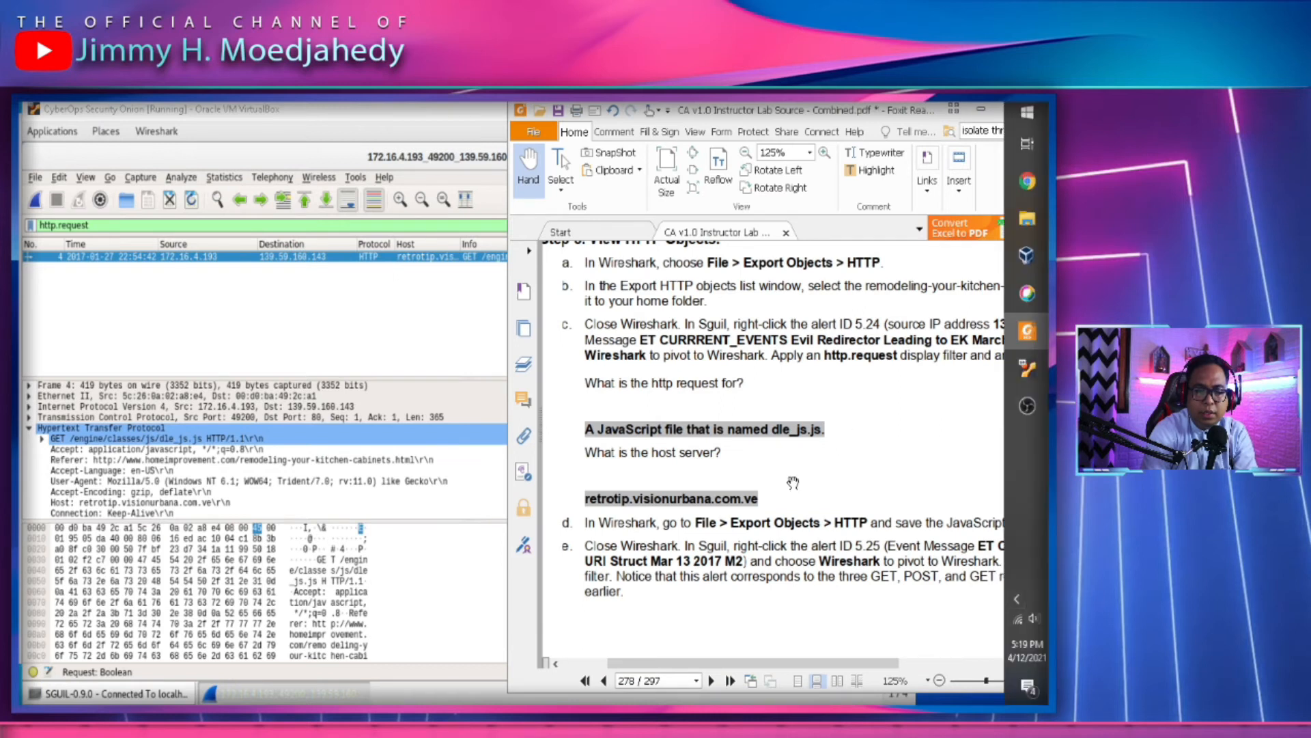
left_click(356, 346)
left_click(976, 390)
left_click_drag(824, 494, 814, 402)
Export the HTTP object dle_js.js to the home folder /home/analyst and close the HTTP object list
left_click(35, 178)
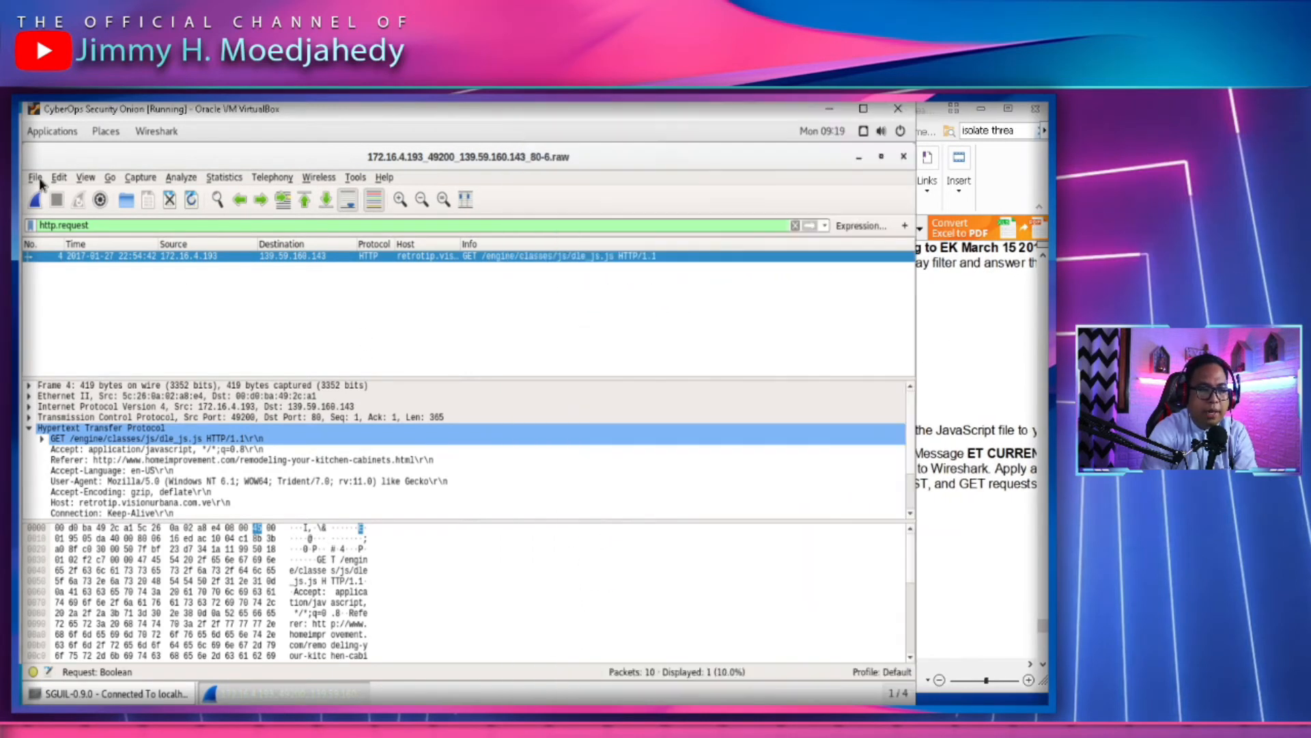
mouse_move(95, 423)
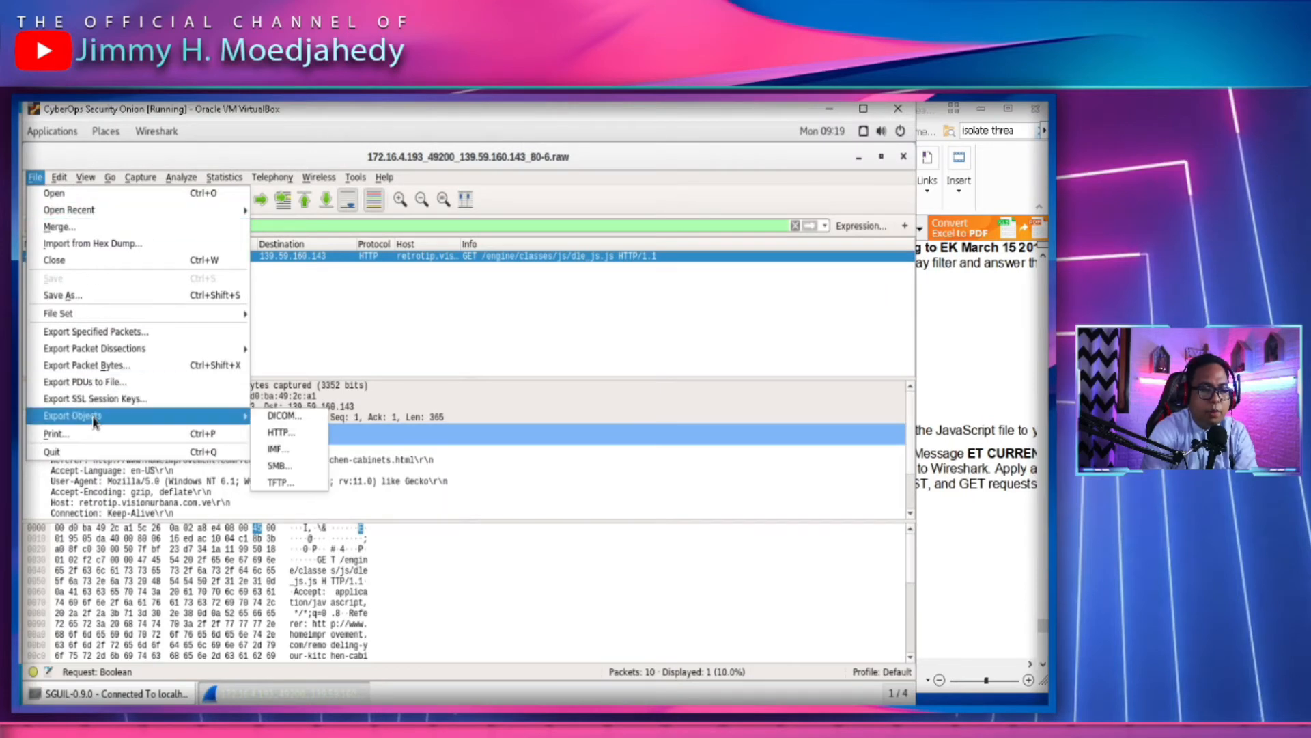
left_click(301, 432)
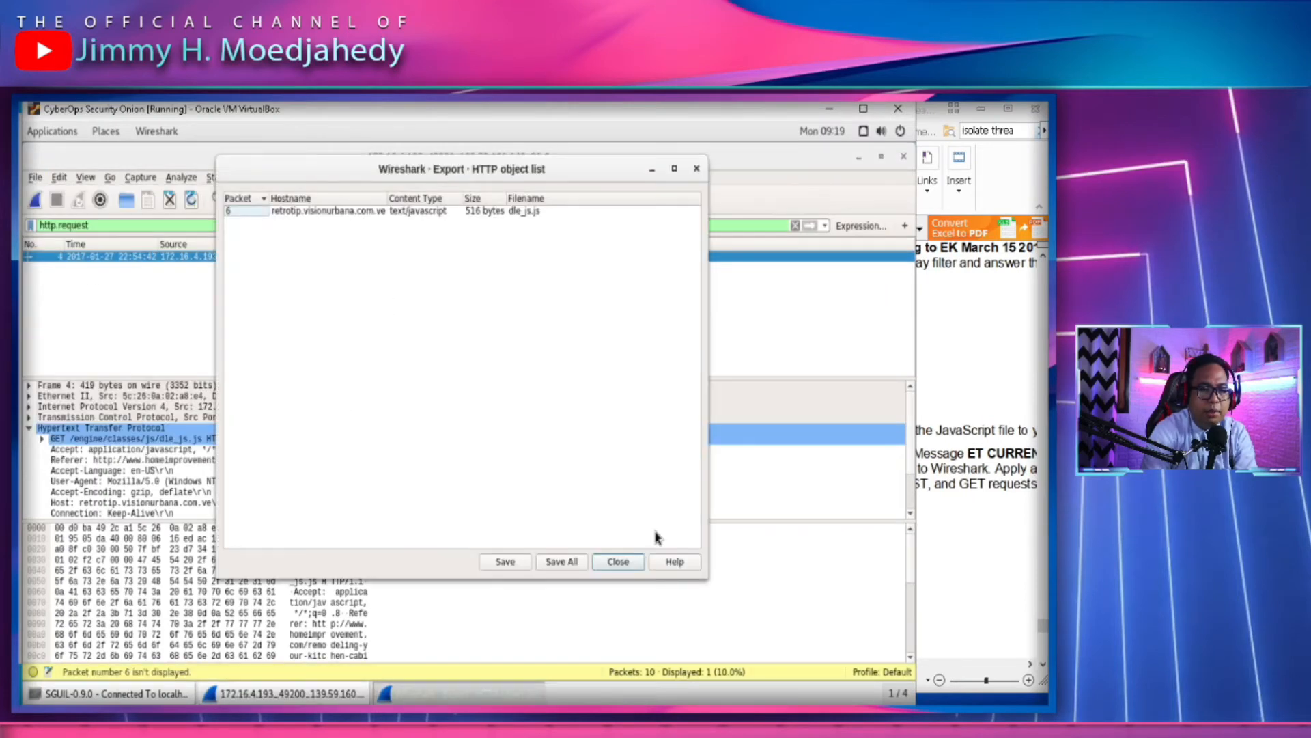
left_click(506, 561)
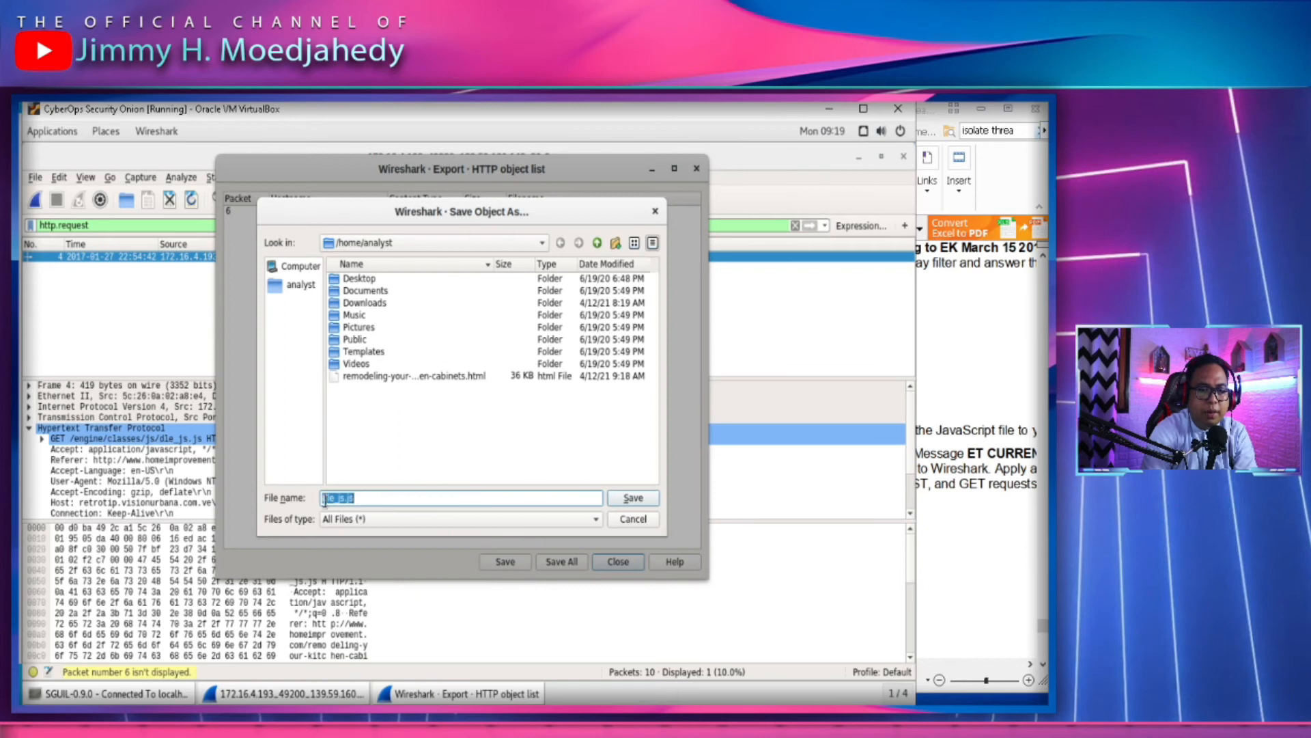
left_click(625, 498)
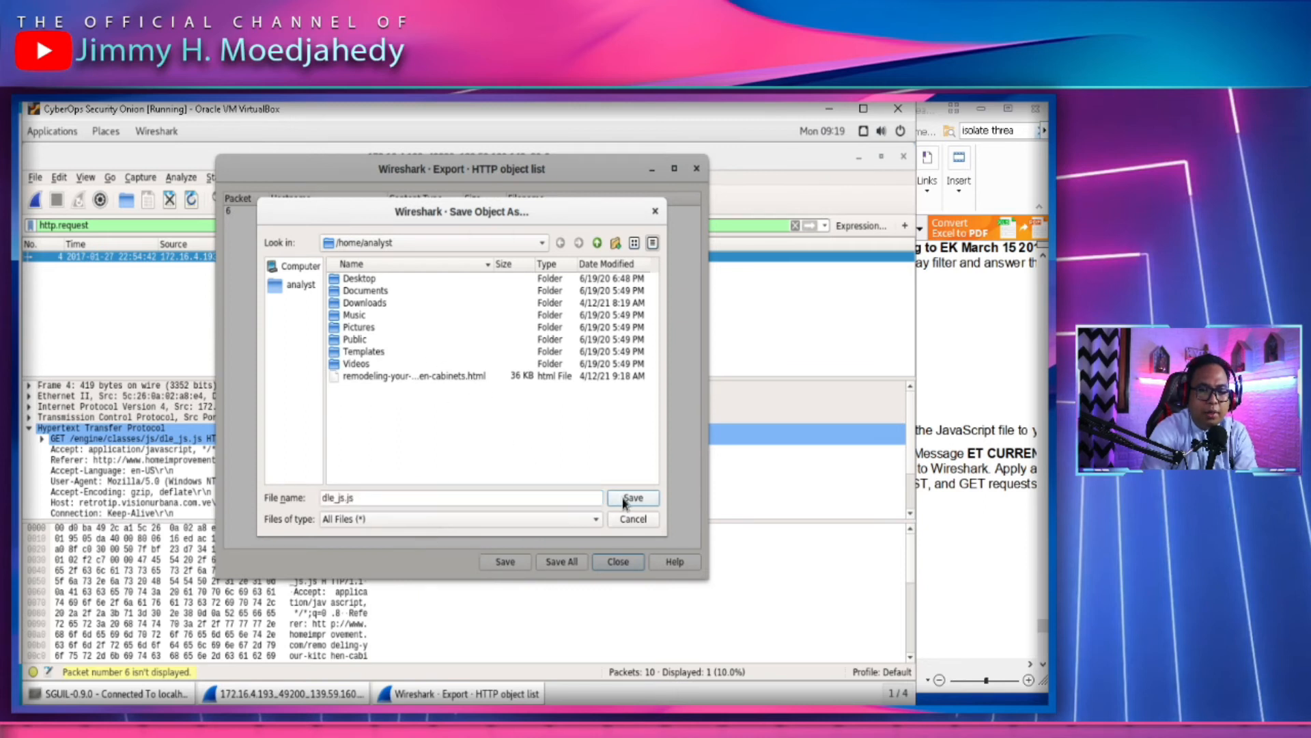
left_click(635, 568)
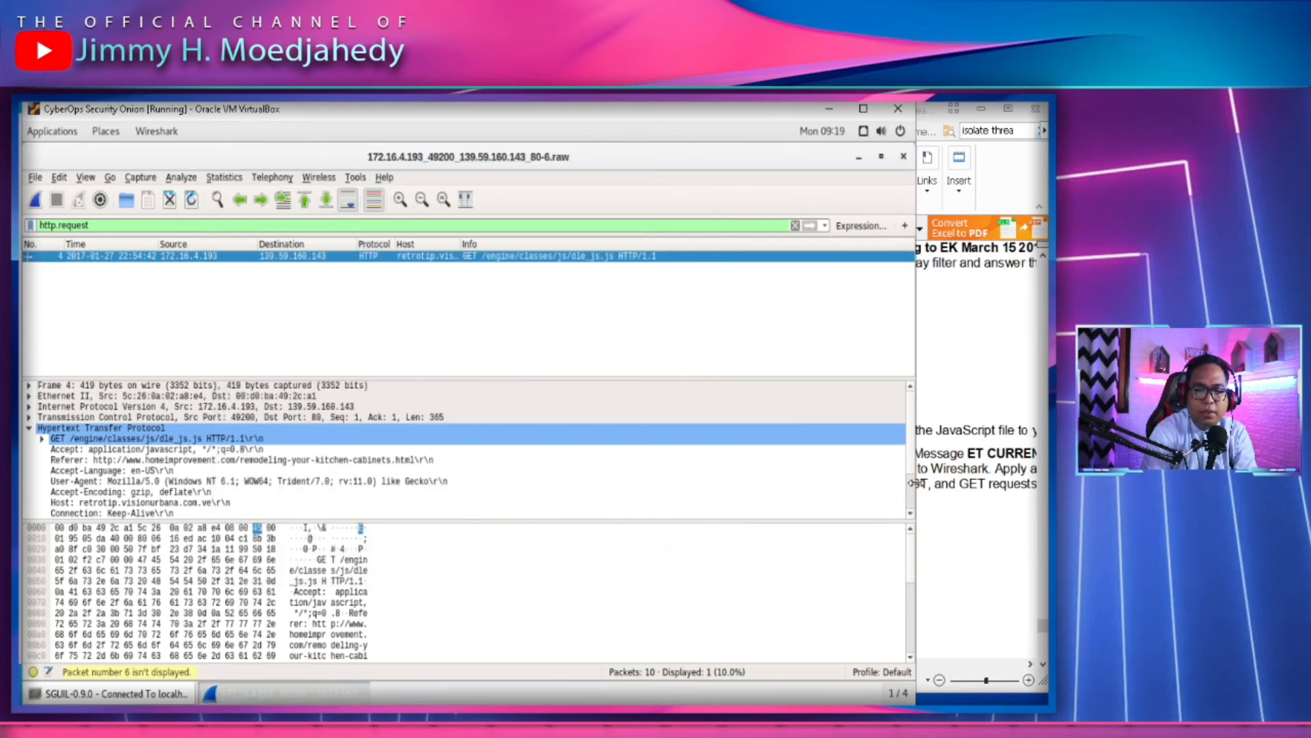
Read lab steps e and f on pivoting from alert 5.25 and adding the Host information as a packet list column
left_click(955, 484)
scroll(788, 576, "down", 4)
scroll(789, 566, "down", 5)
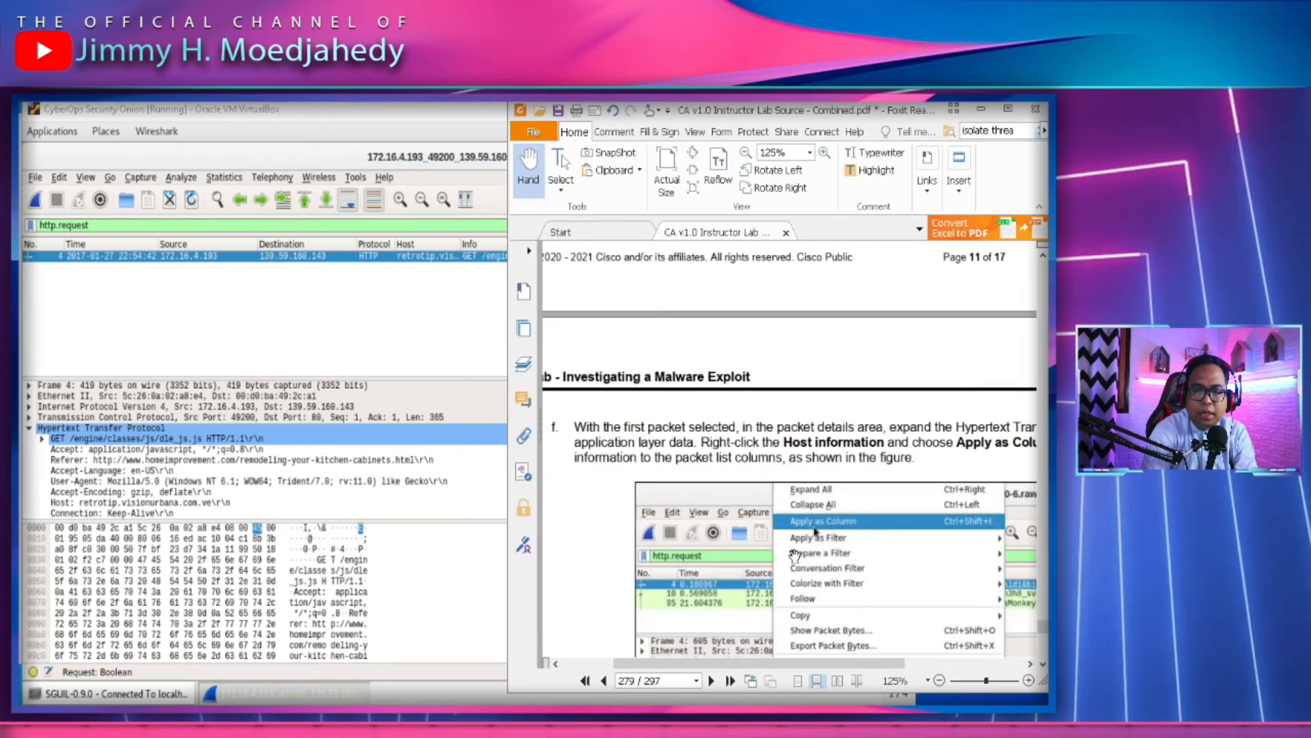
scroll(782, 423, "up", 4)
scroll(681, 483, "up", 3)
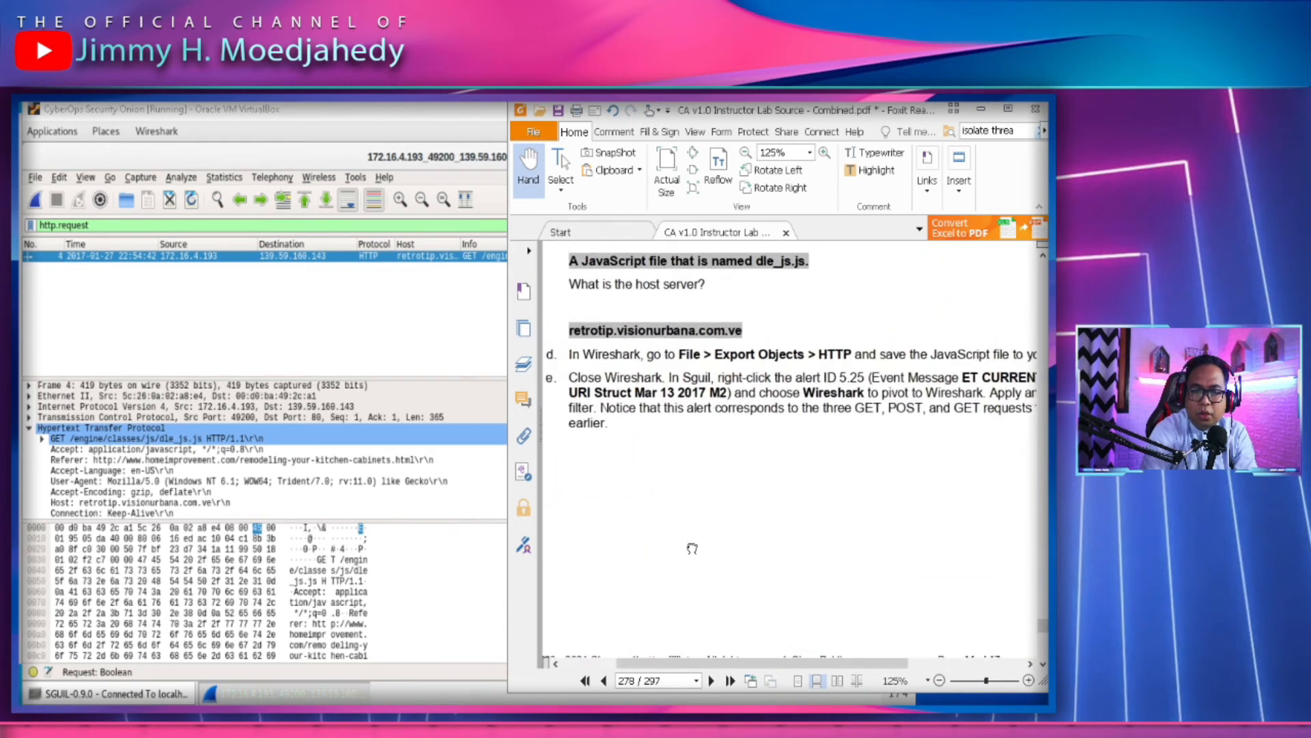
scroll(799, 419, "down", 1)
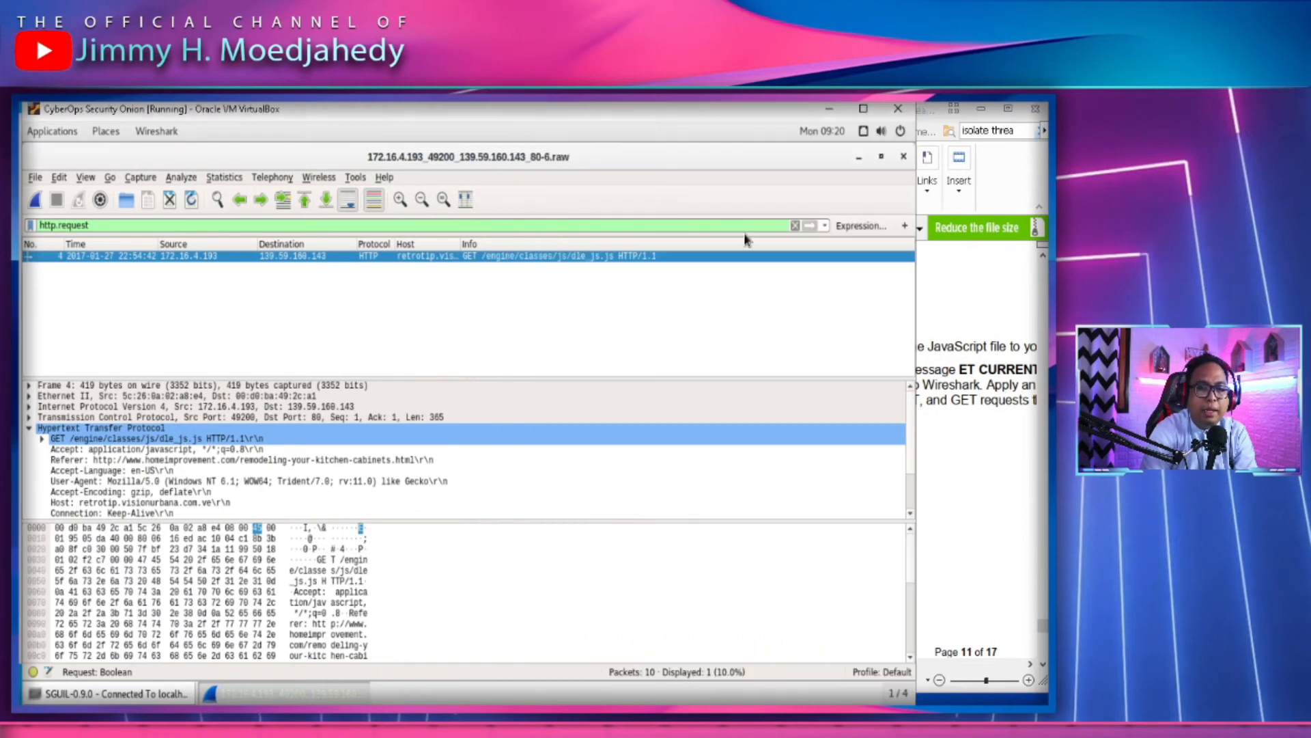
Try adding the Hypertext Transfer Protocol entry as a packet list column and check it against lab step f
right_click(239, 428)
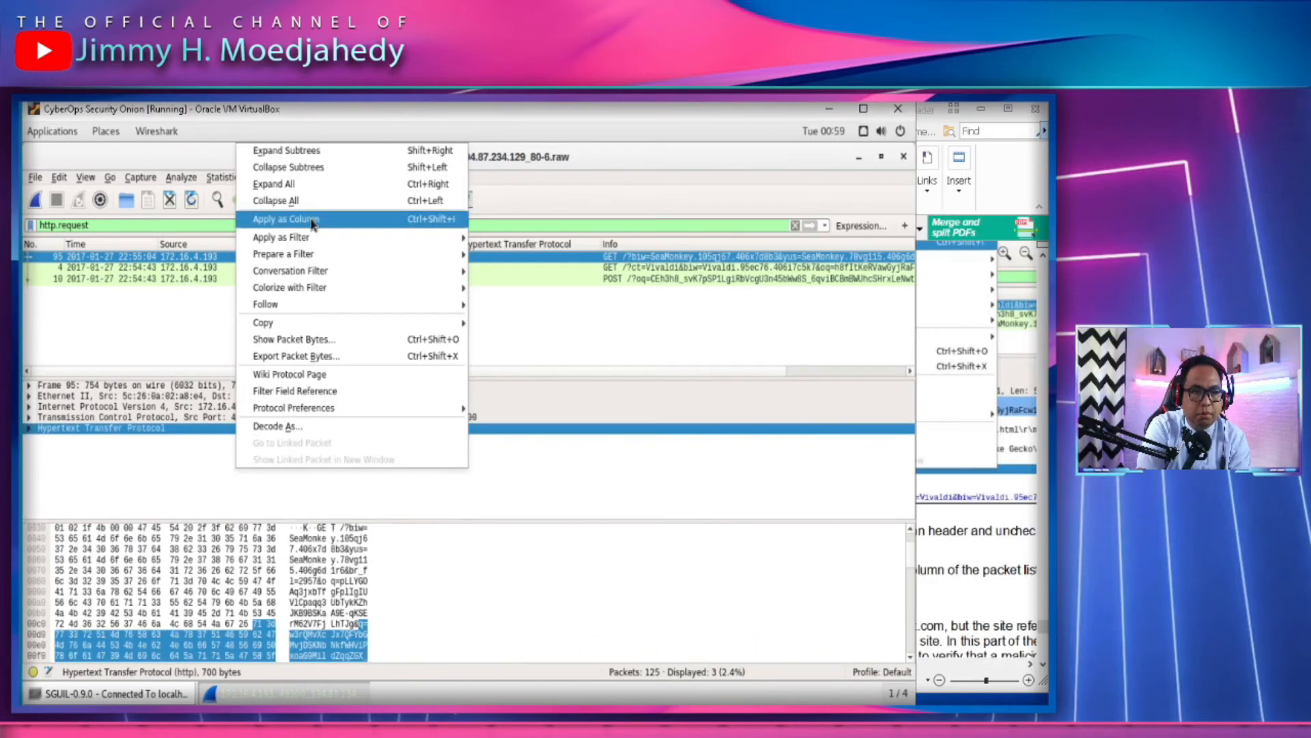
left_click(311, 219)
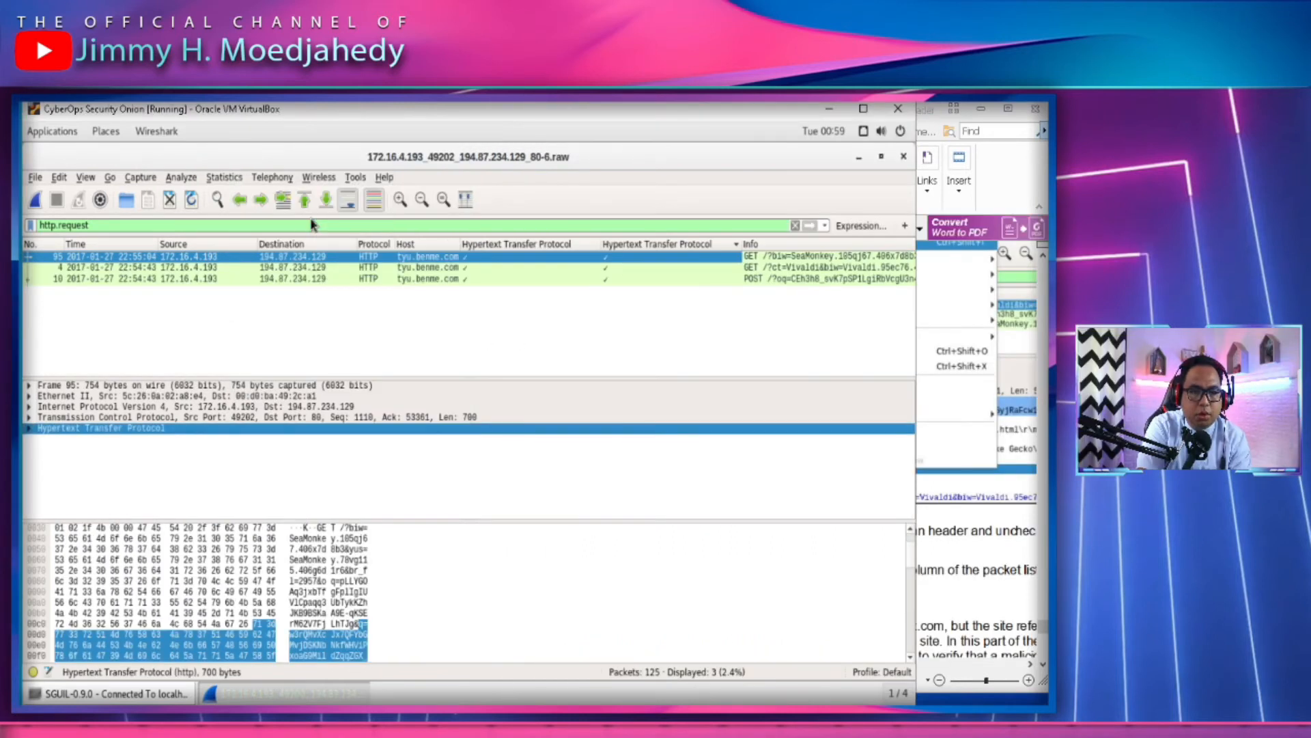
left_click(622, 265)
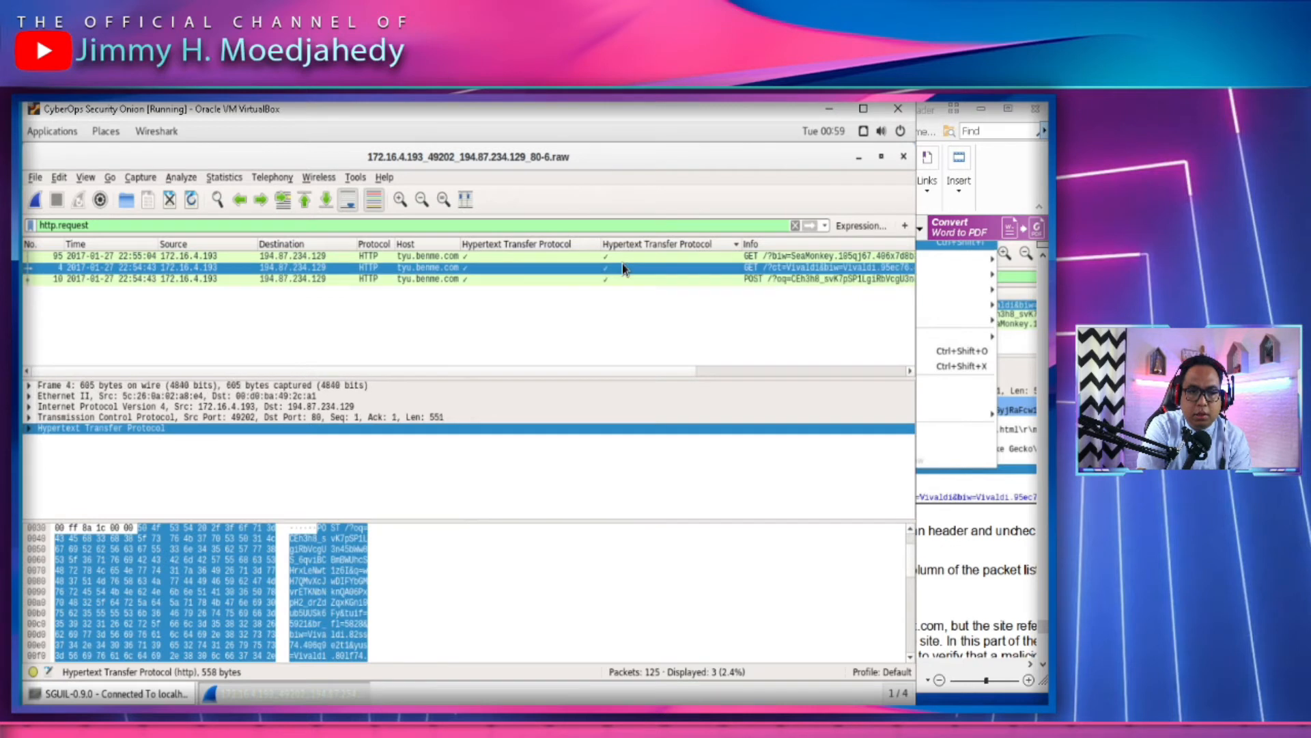
left_click(1007, 351)
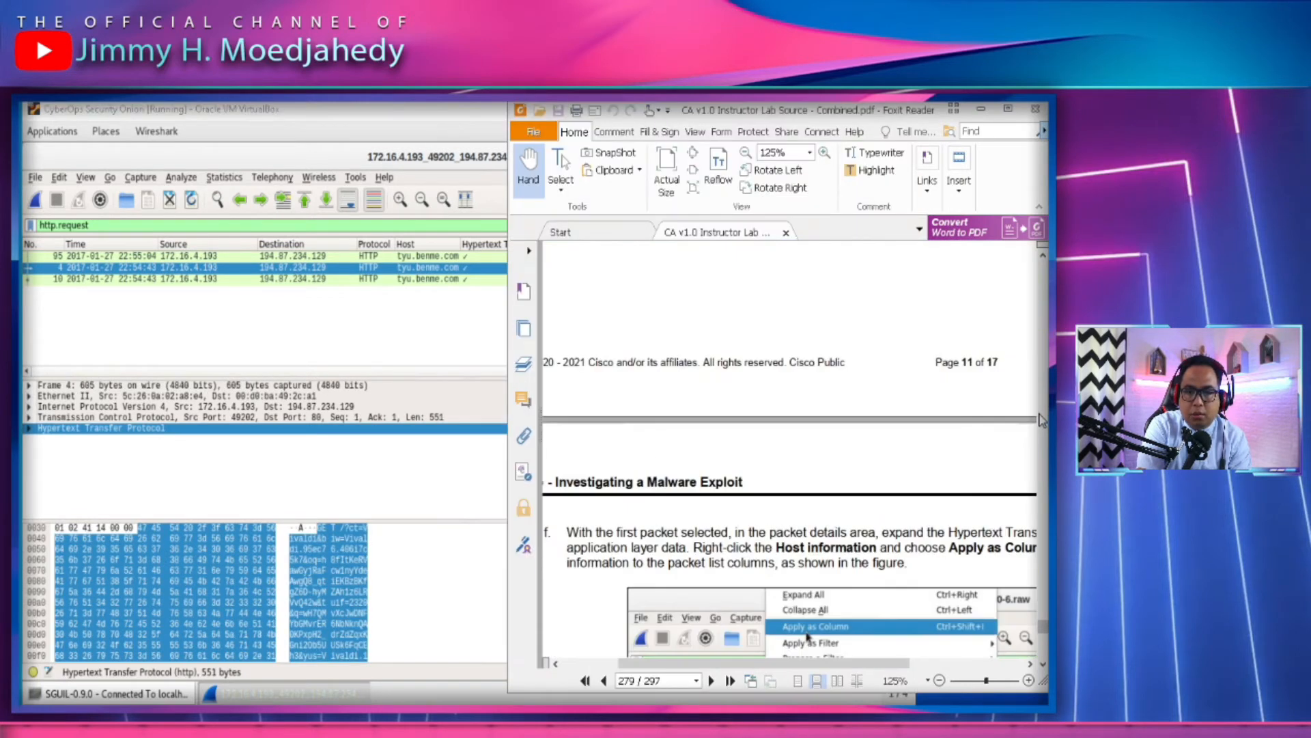
left_click(380, 353)
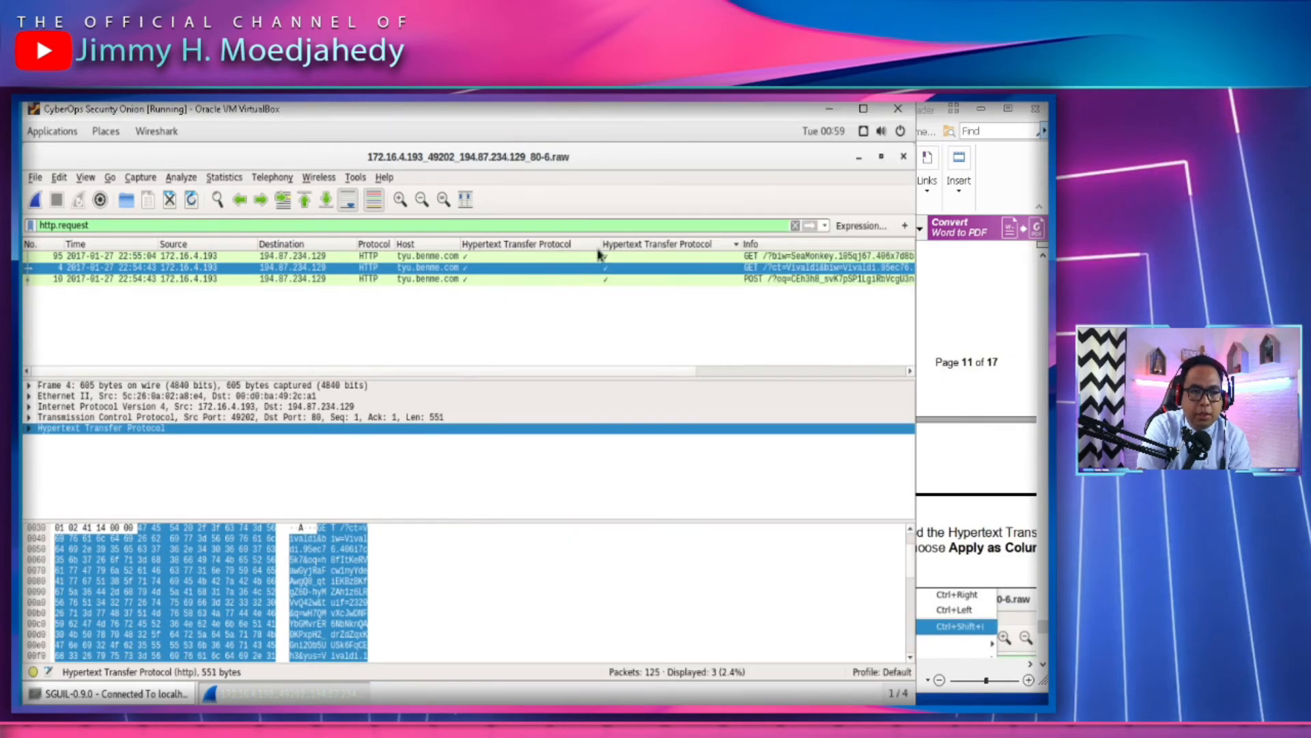
Remove both Hypertext Transfer Protocol columns from the packet list, rechecking the instruction in lab step f
left_click(551, 245)
right_click(547, 246)
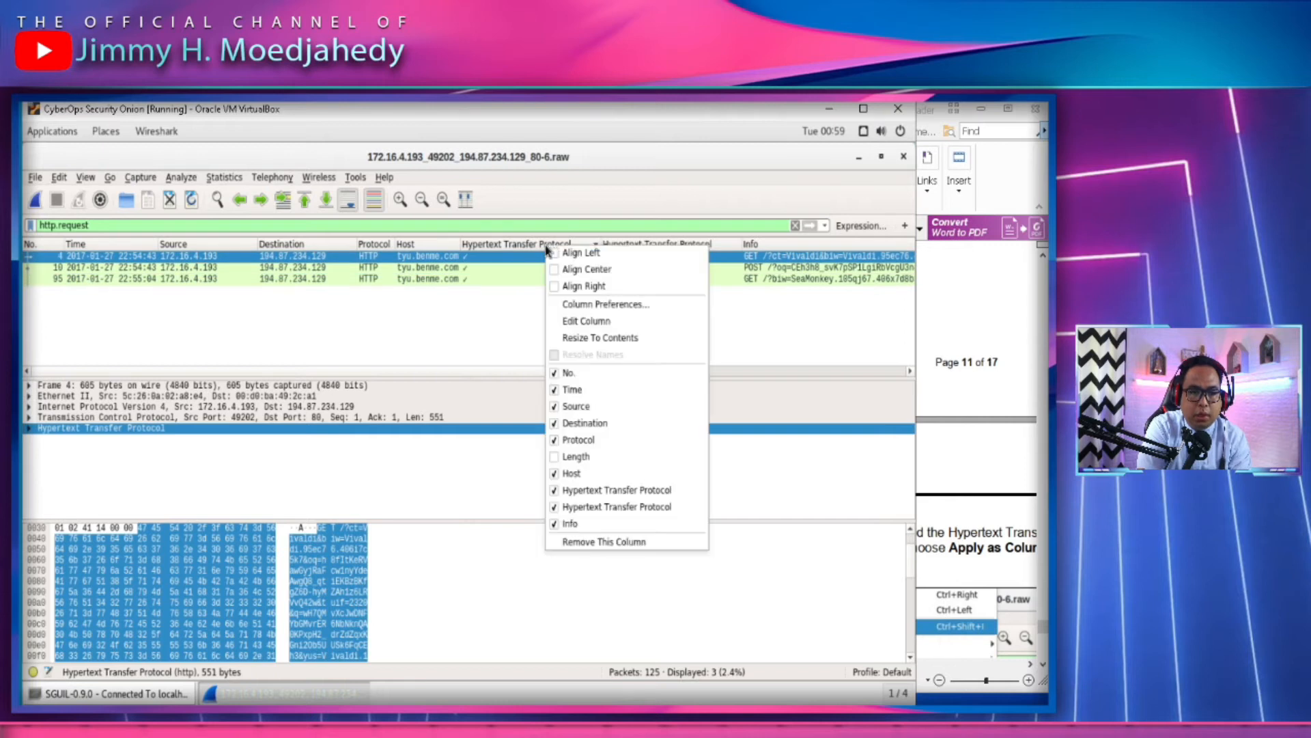
left_click(604, 541)
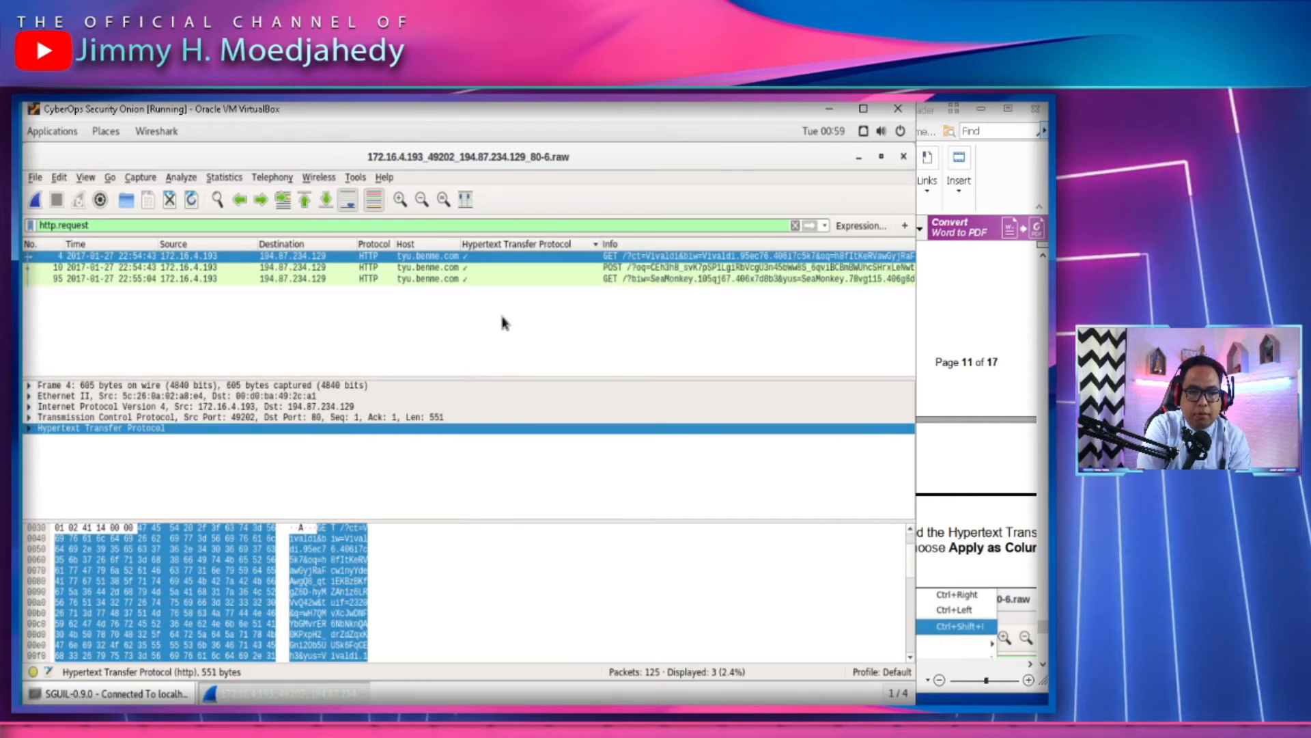
left_click(517, 268)
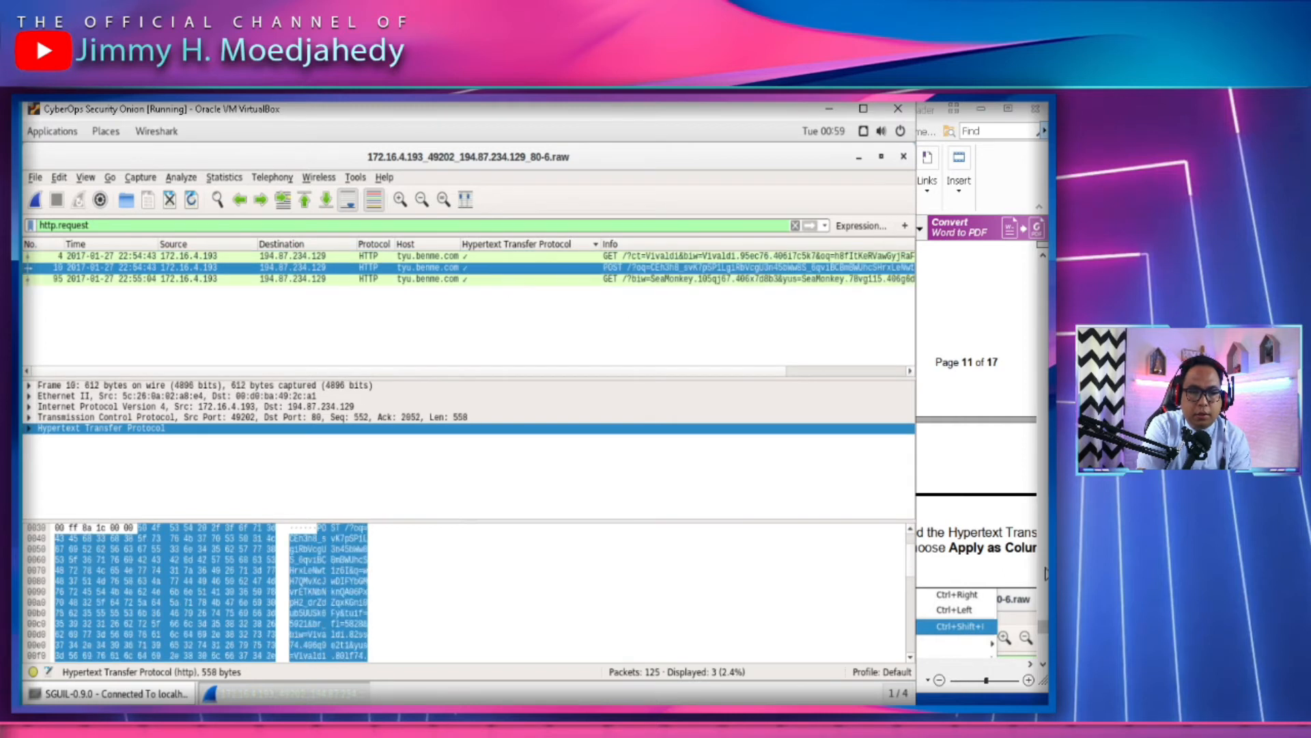
left_click(1004, 548)
scroll(837, 546, "down", 3)
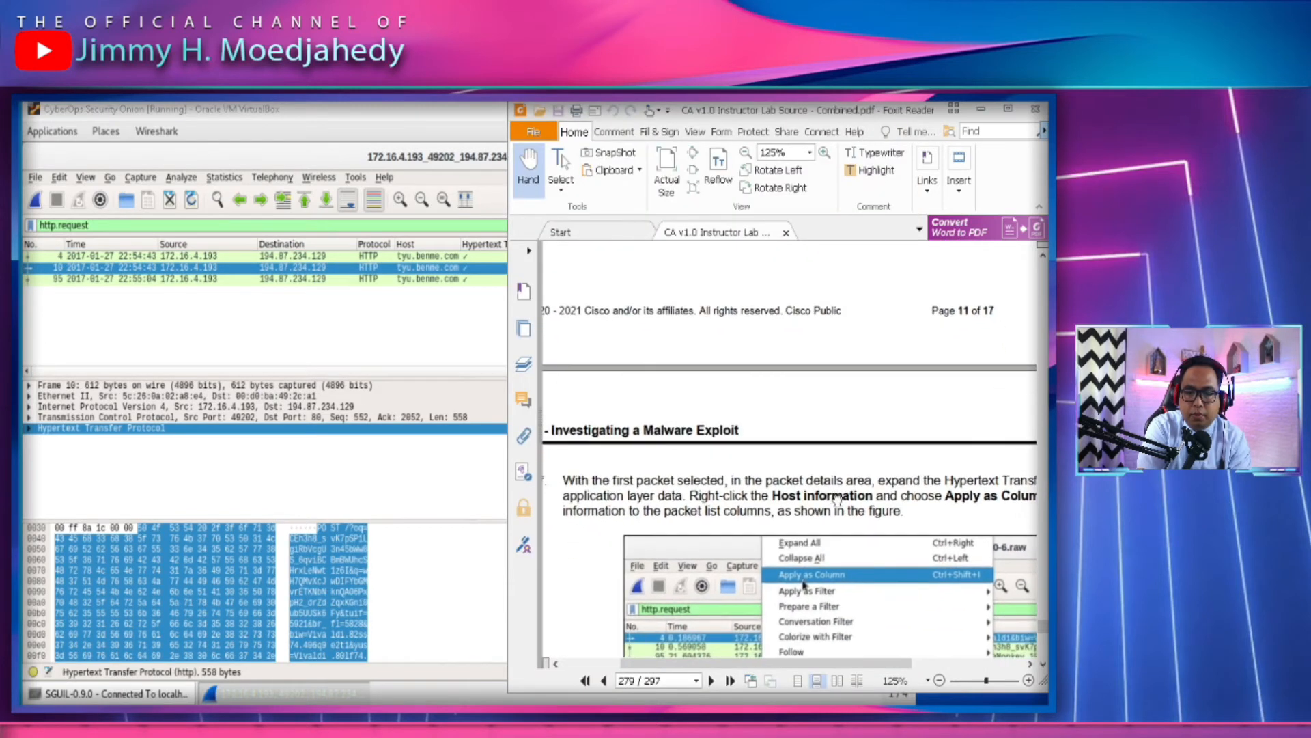
left_click_drag(838, 502, 811, 455)
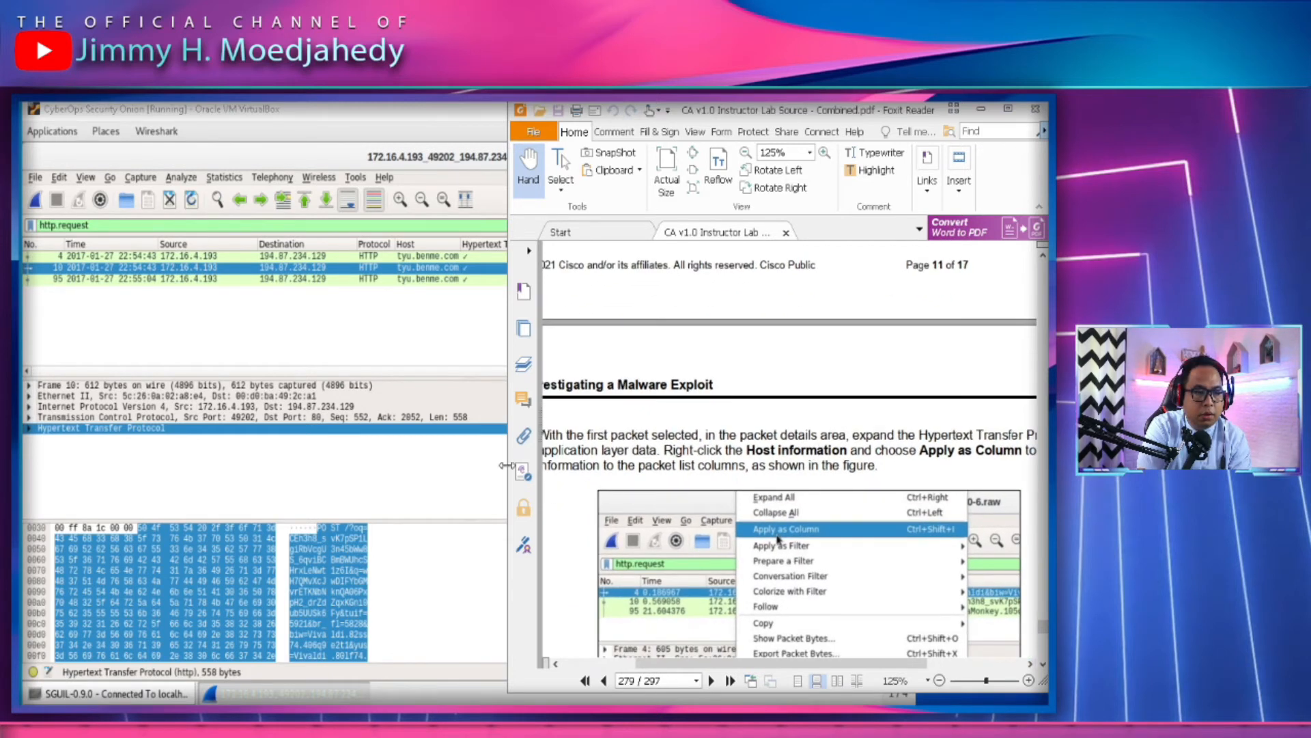
left_click(444, 495)
left_click(500, 245)
right_click(500, 245)
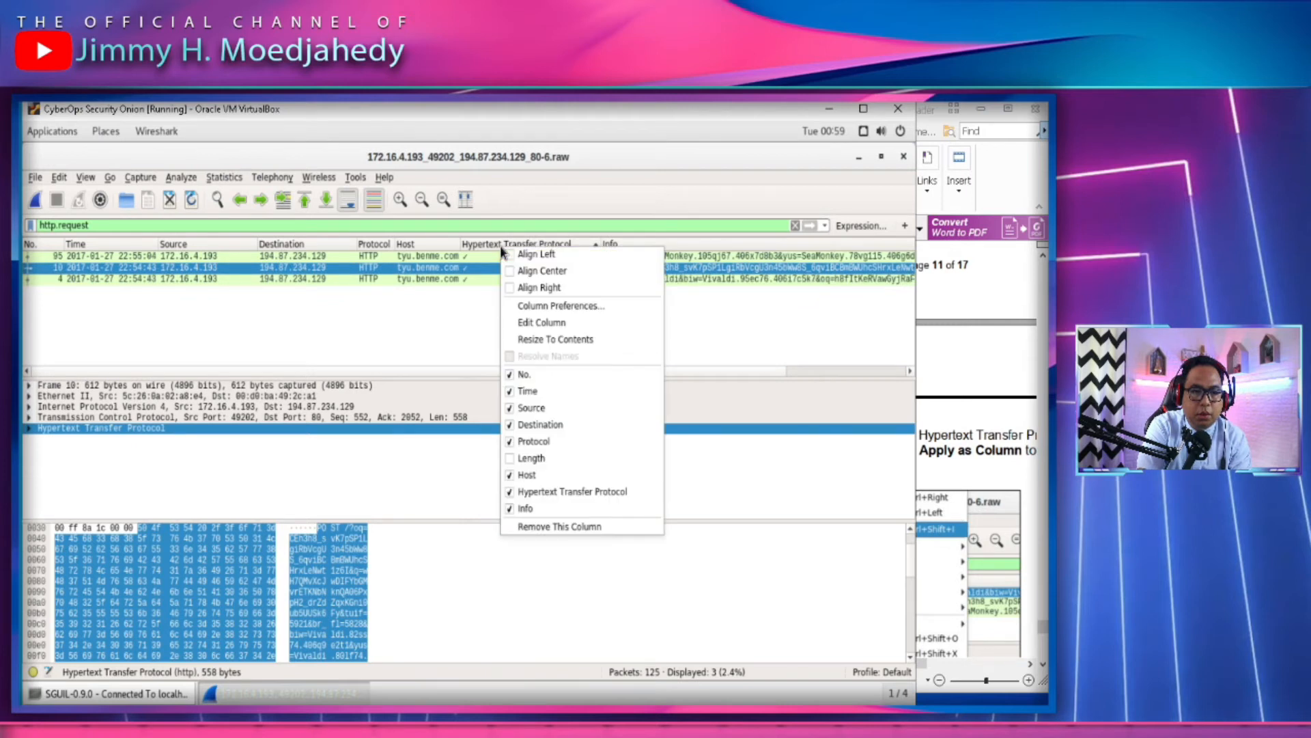
left_click(555, 526)
Expand the Hypertext Transfer Protocol details of the POST packet, select its Host line and compare it with the figure in lab step f
left_click(28, 429)
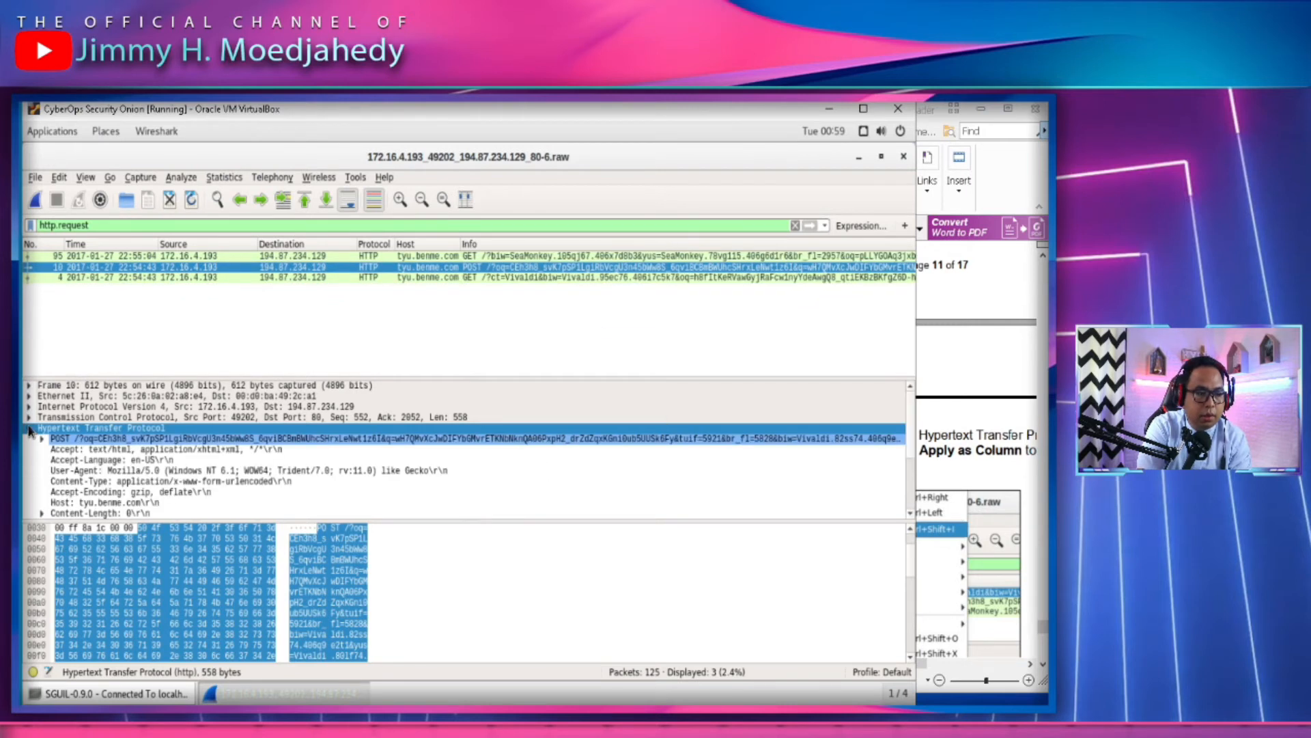
left_click(124, 503)
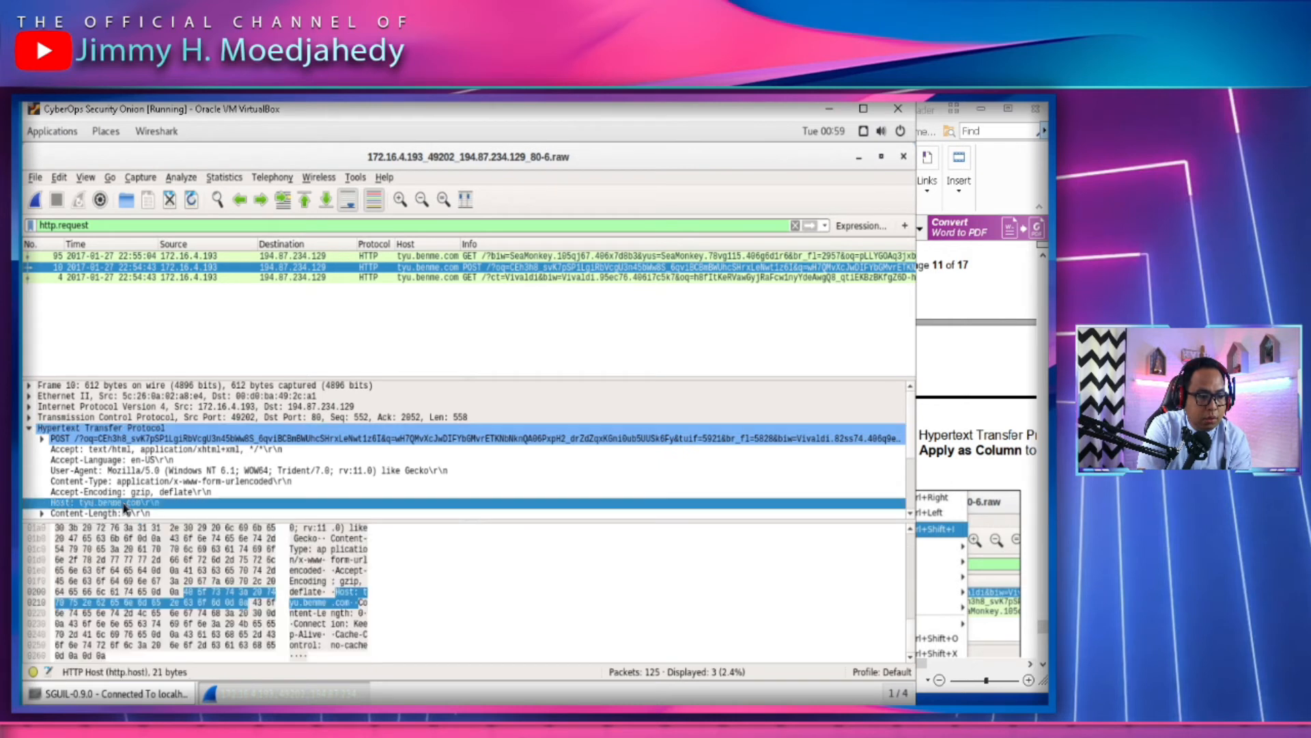
scroll(124, 506, "down", 1)
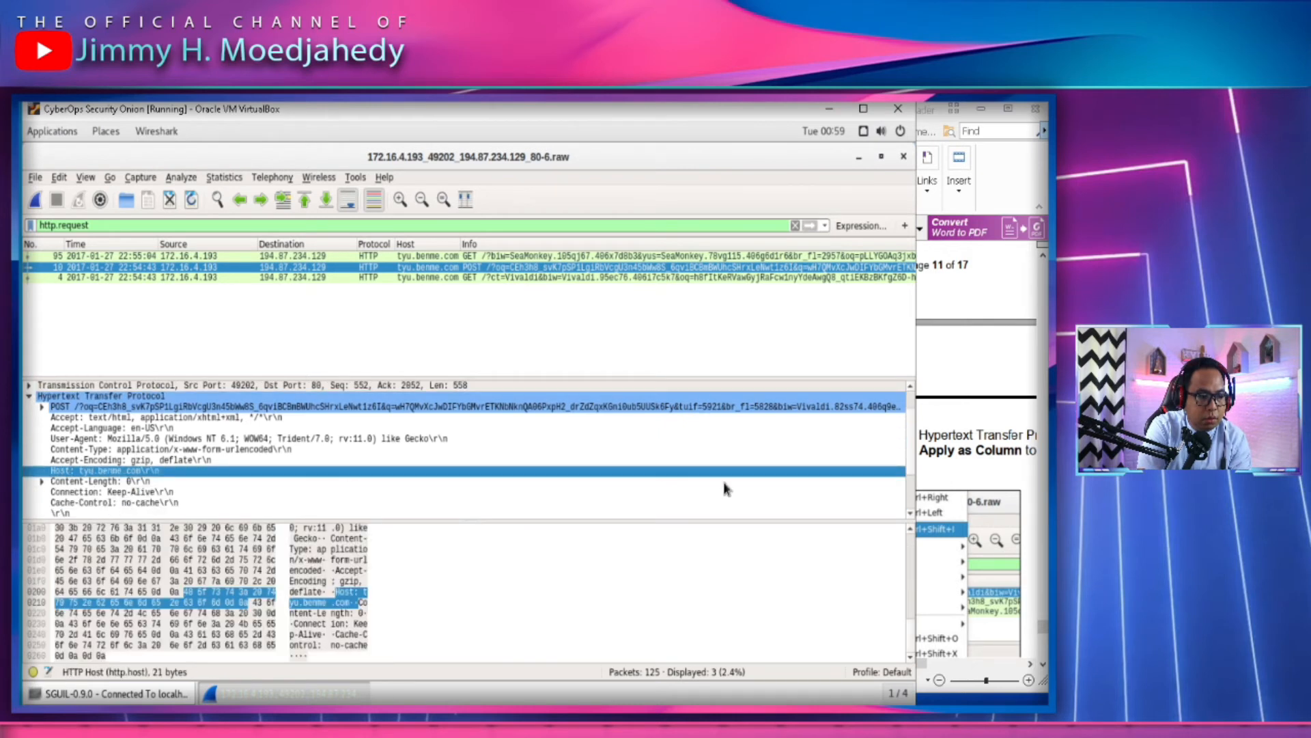
left_click(929, 546)
scroll(931, 546, "up", 5)
scroll(931, 546, "down", 8)
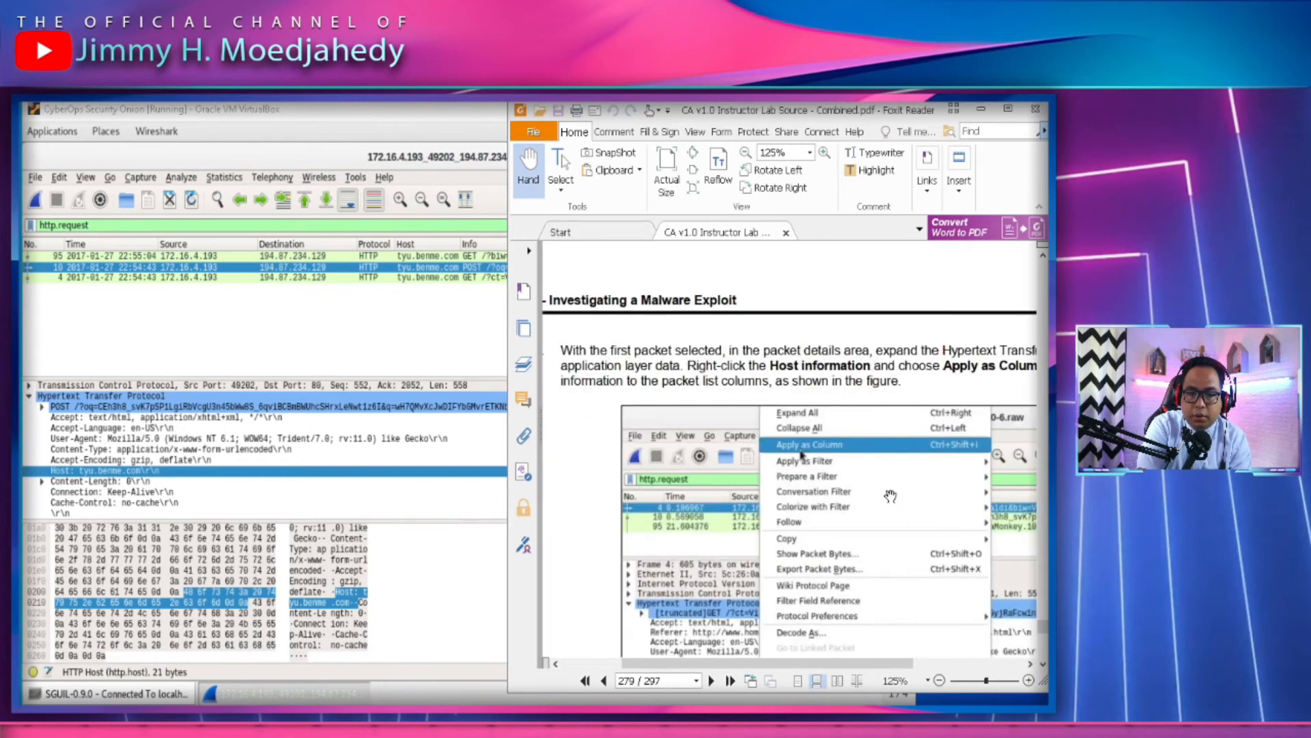
left_click_drag(892, 496, 823, 471)
scroll(41, 425, "up", 1)
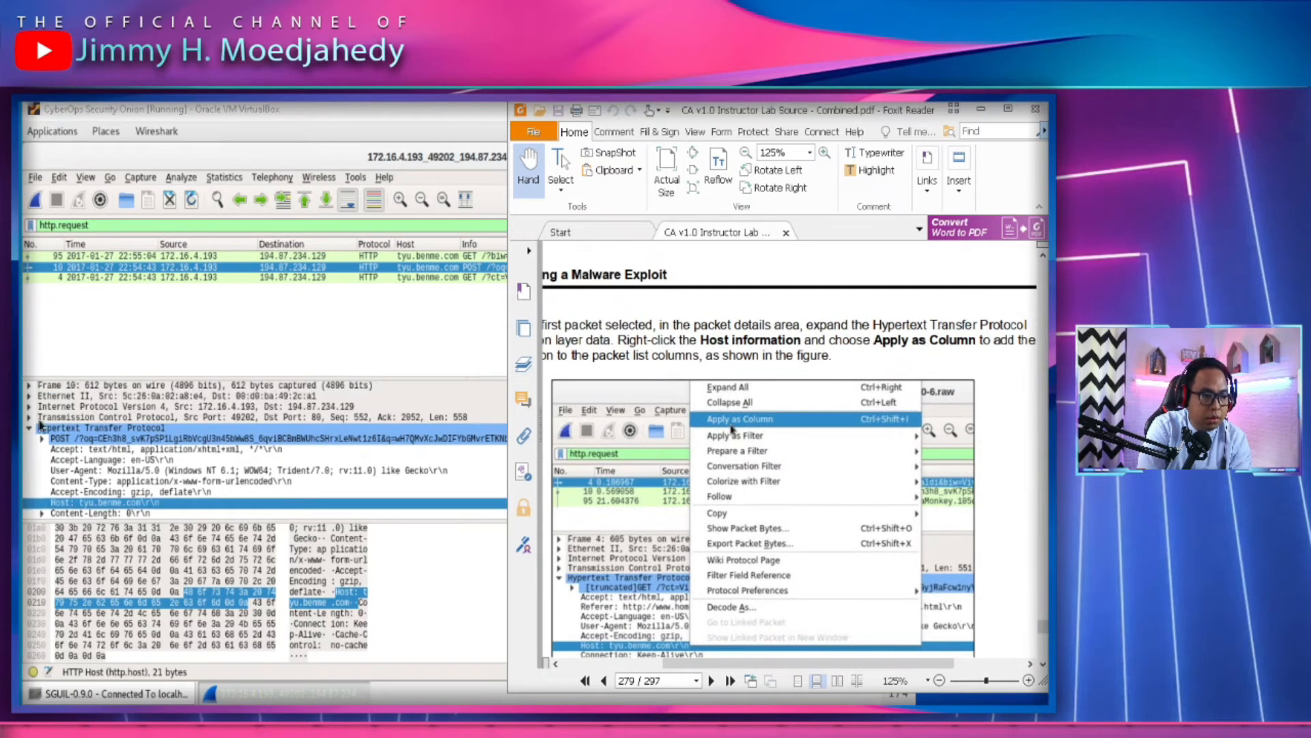
Add the POST packet's Host line as a packet list column, widen the new Host column and select packet 95
left_click(29, 432)
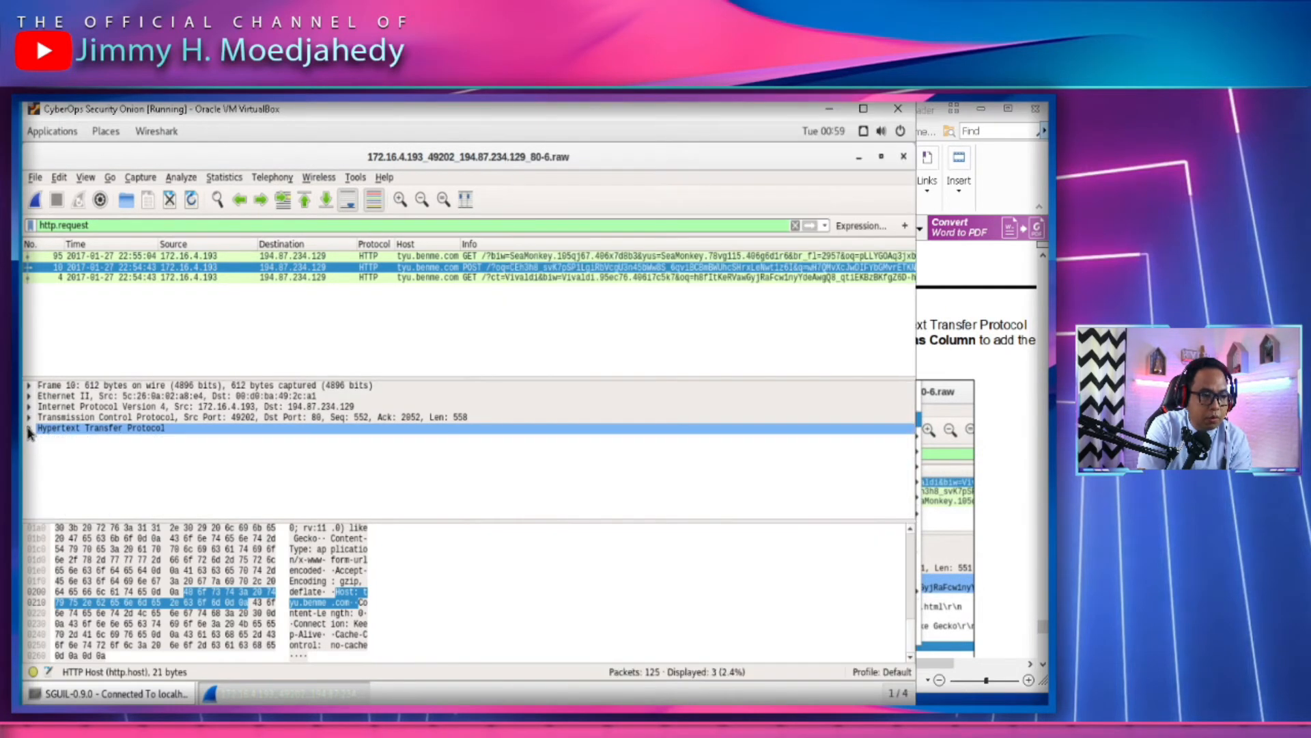
left_click(92, 492)
left_click(99, 503)
right_click(107, 507)
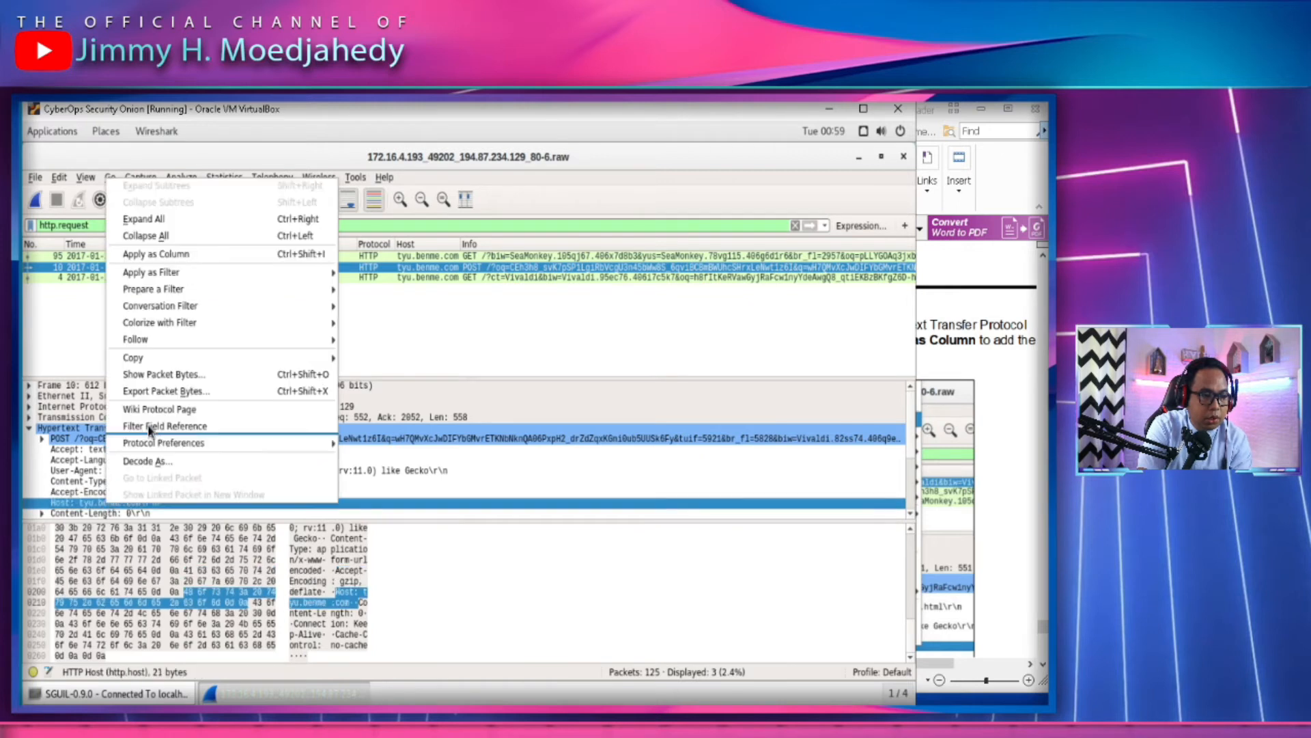
left_click(171, 254)
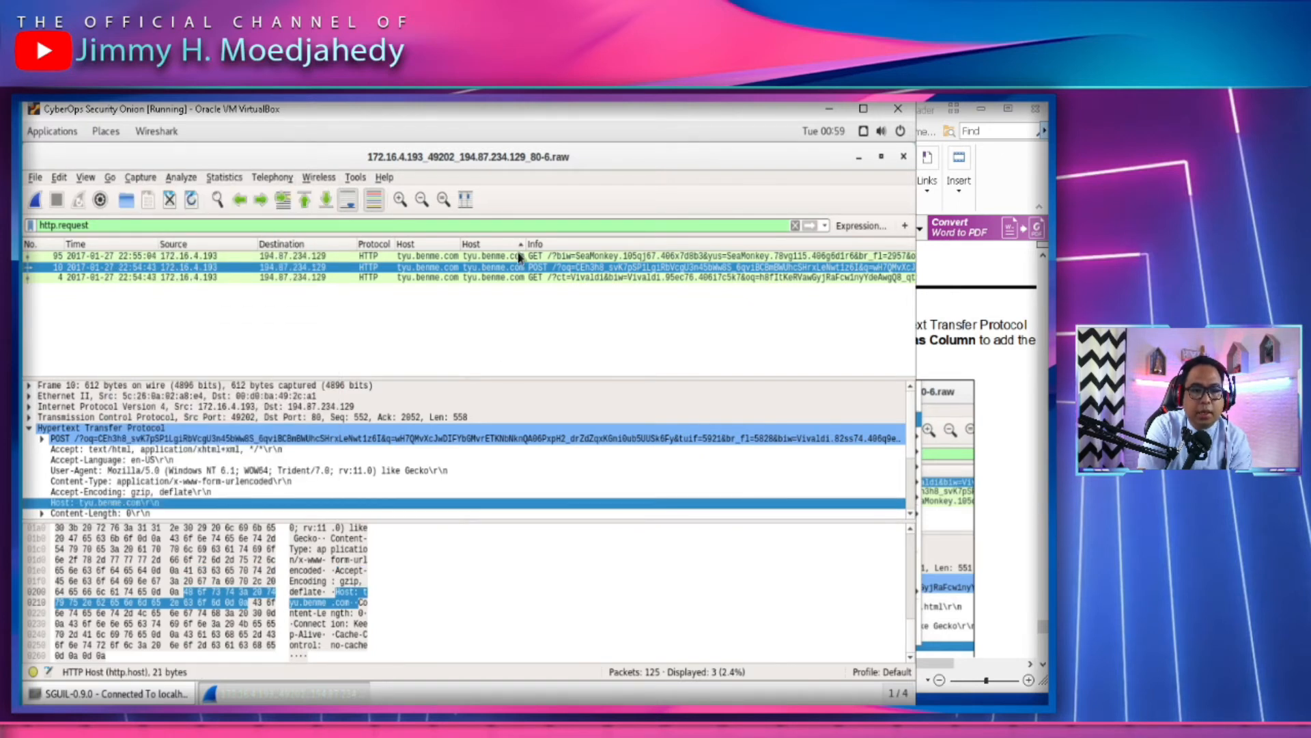
left_click_drag(551, 241, 556, 241)
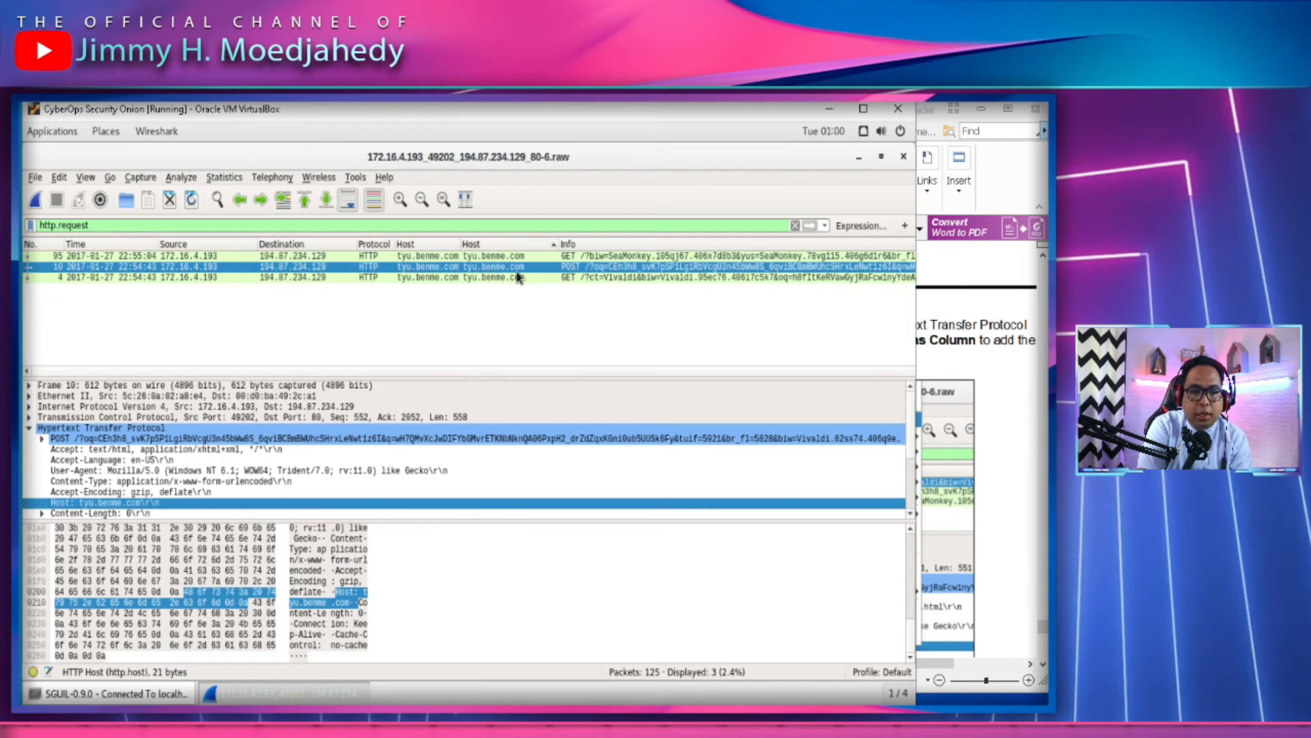
left_click(500, 258)
left_click(499, 269)
left_click(506, 259)
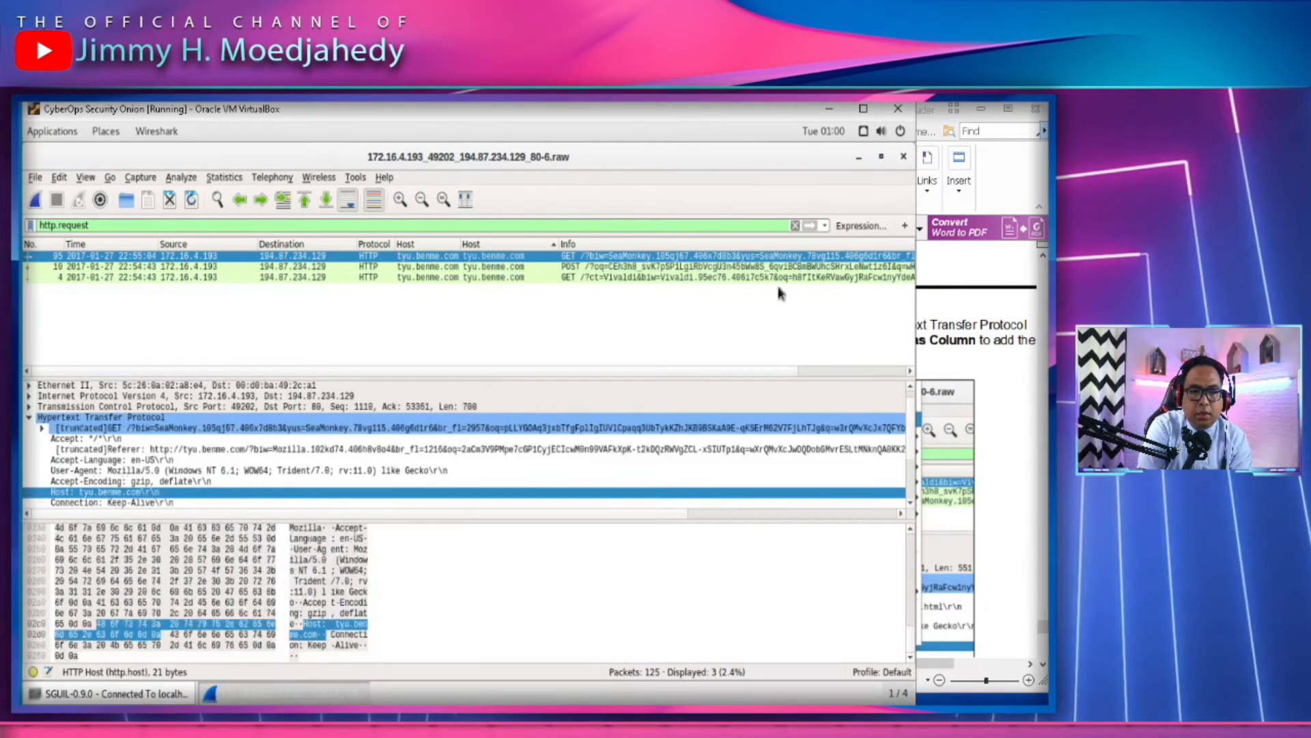
Read lab step g on making room for the Host column, and toggle the Length column's visibility in the packet list
left_click(1000, 452)
scroll(1021, 483, "down", 5)
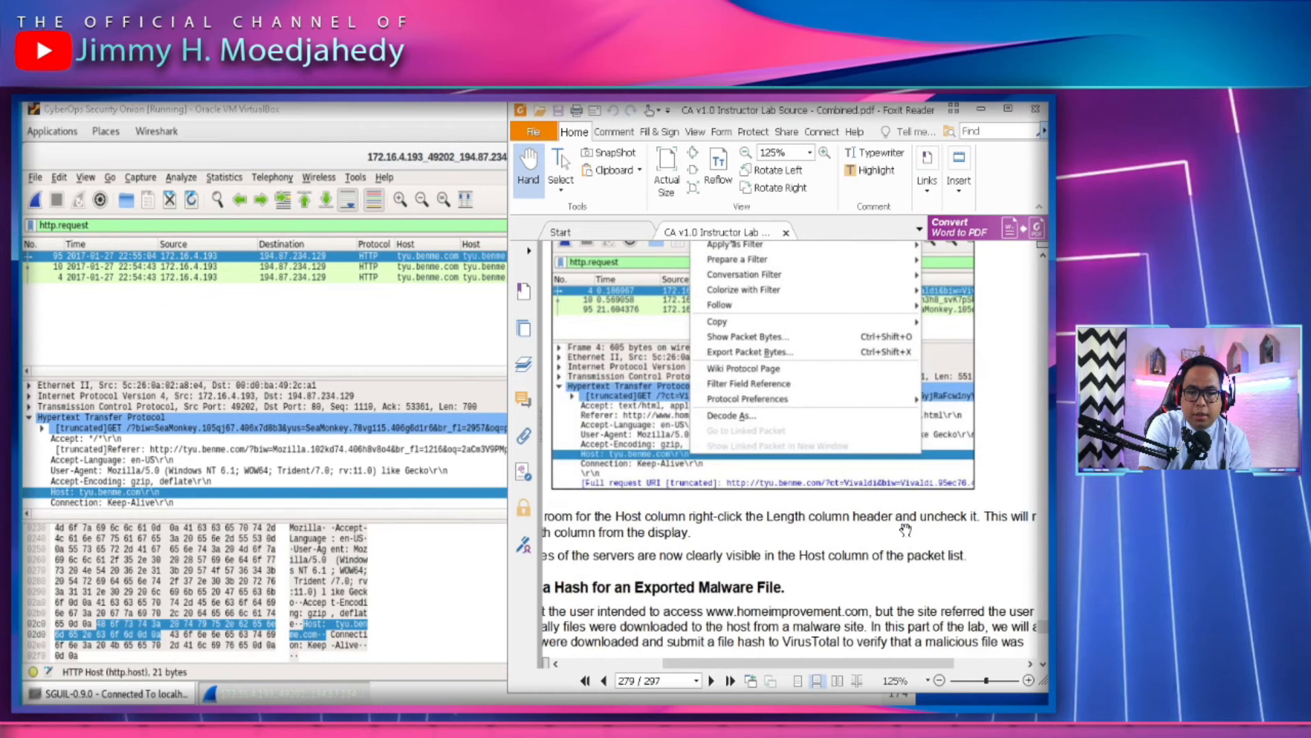
mouse_move(881, 538)
left_mouse_down()
mouse_move(848, 546)
mouse_move(923, 521)
mouse_move(820, 536)
mouse_move(894, 541)
mouse_move(840, 536)
mouse_move(864, 528)
left_mouse_up()
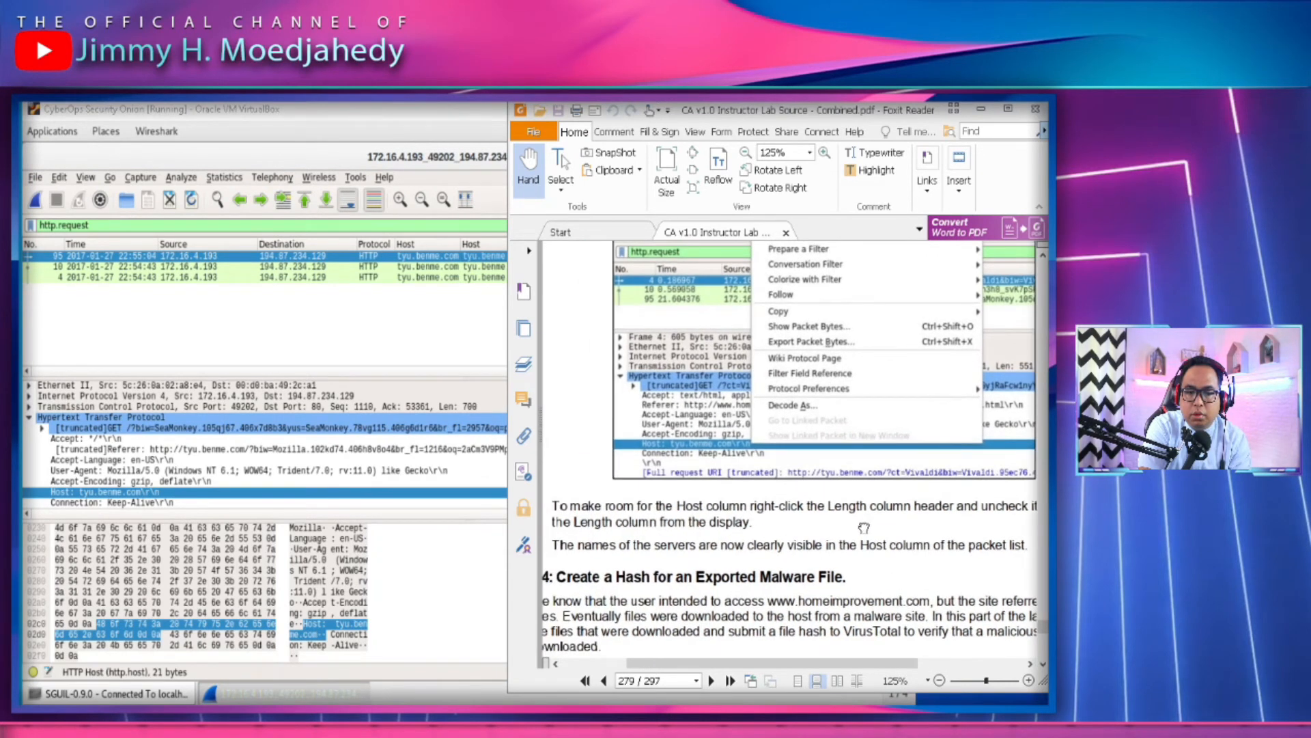
left_click(471, 372)
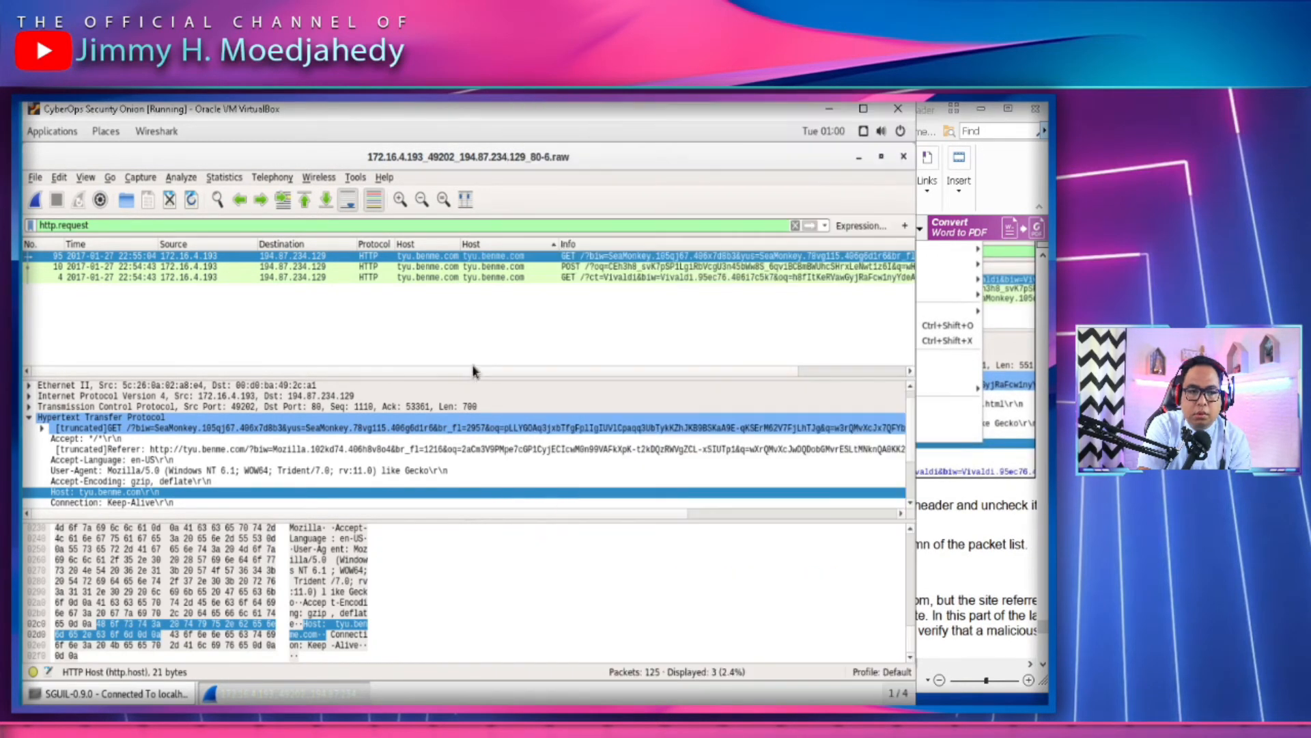
right_click(516, 246)
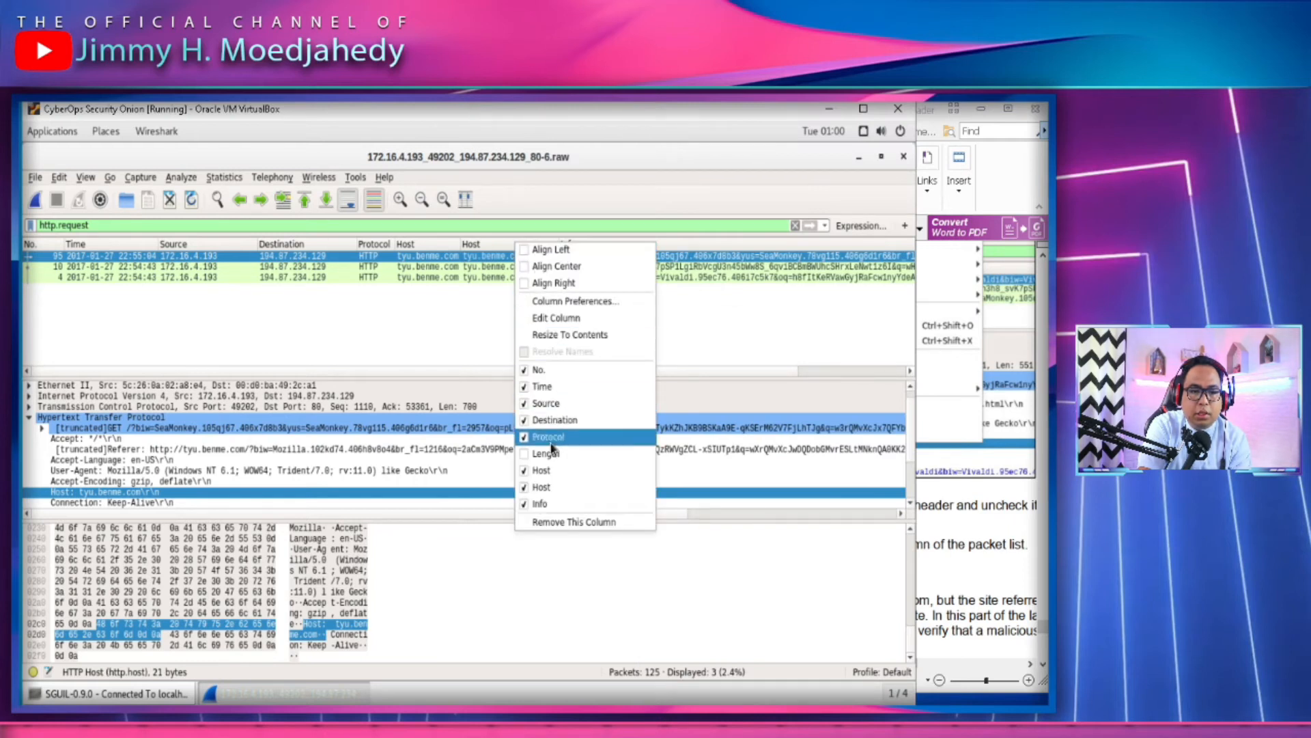
left_click(539, 453)
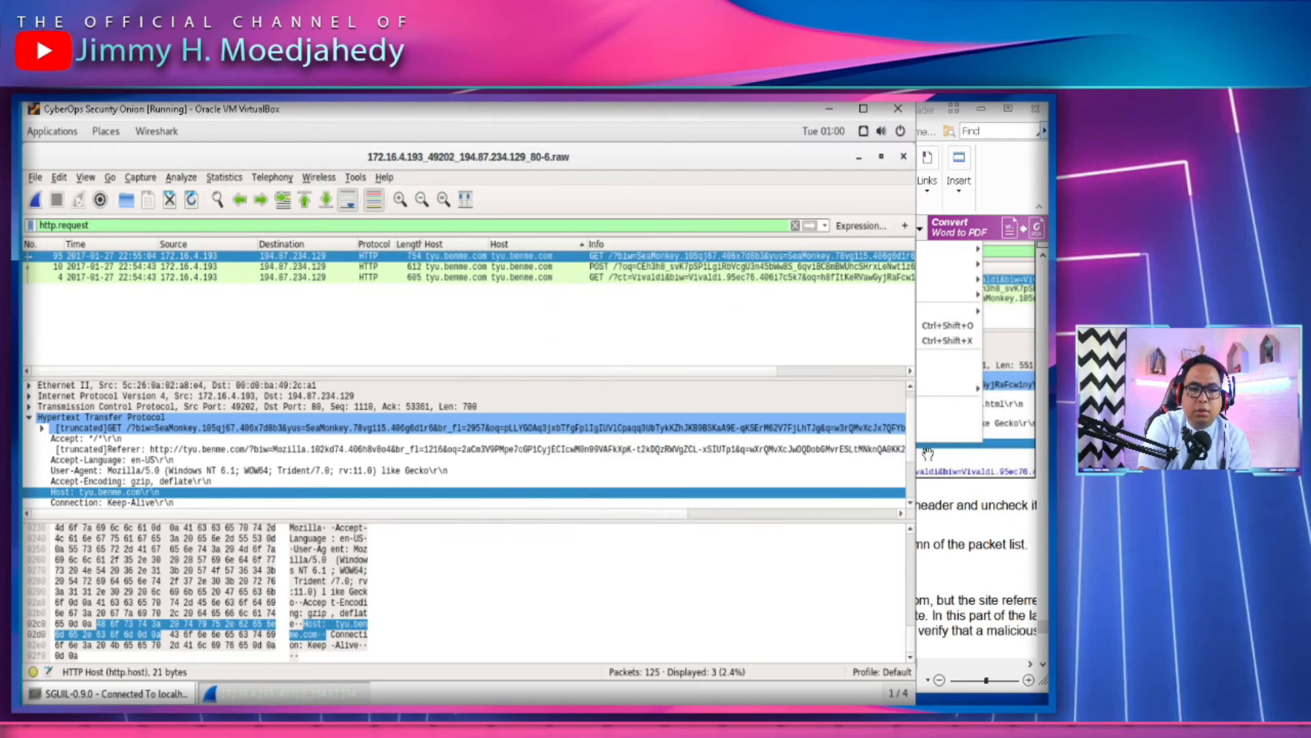
Read lab Step 4a on exporting the two text/html files and the shockwave-flash file to the home directory
left_click(975, 539)
scroll(725, 491, "down", 3)
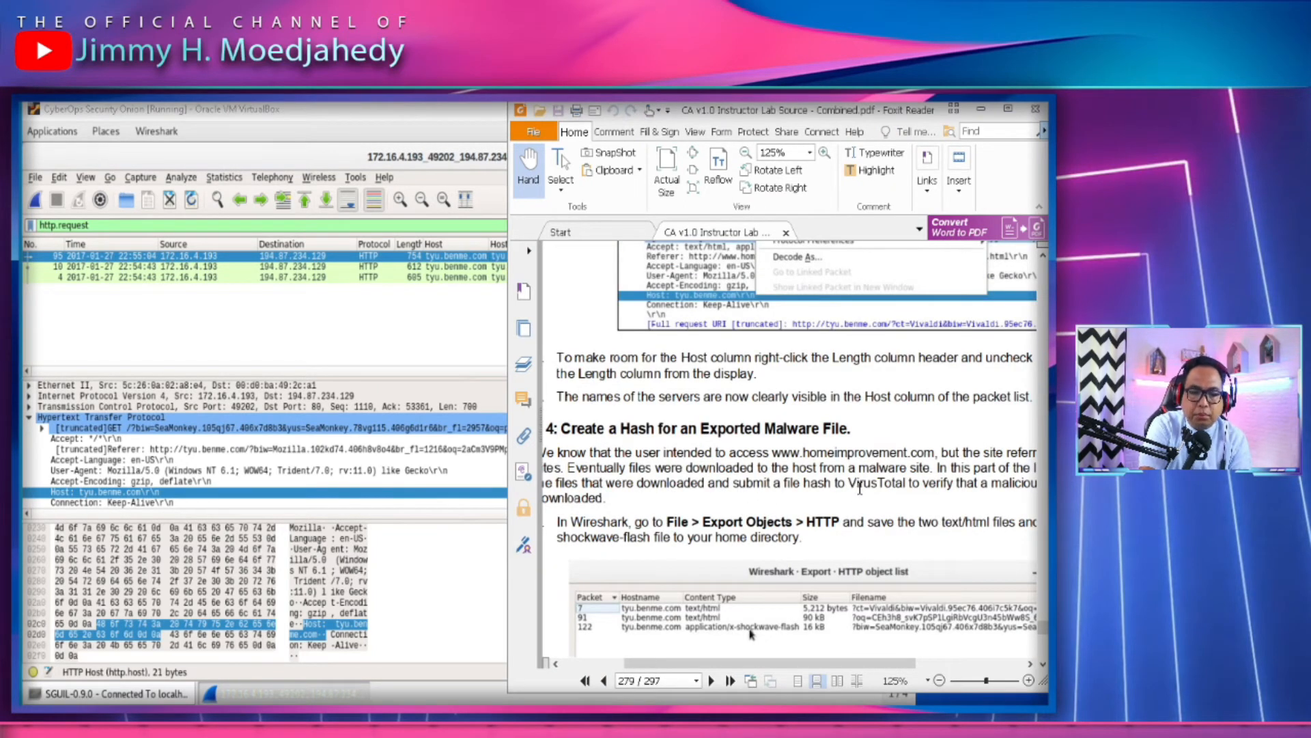
left_click_drag(782, 487, 810, 389)
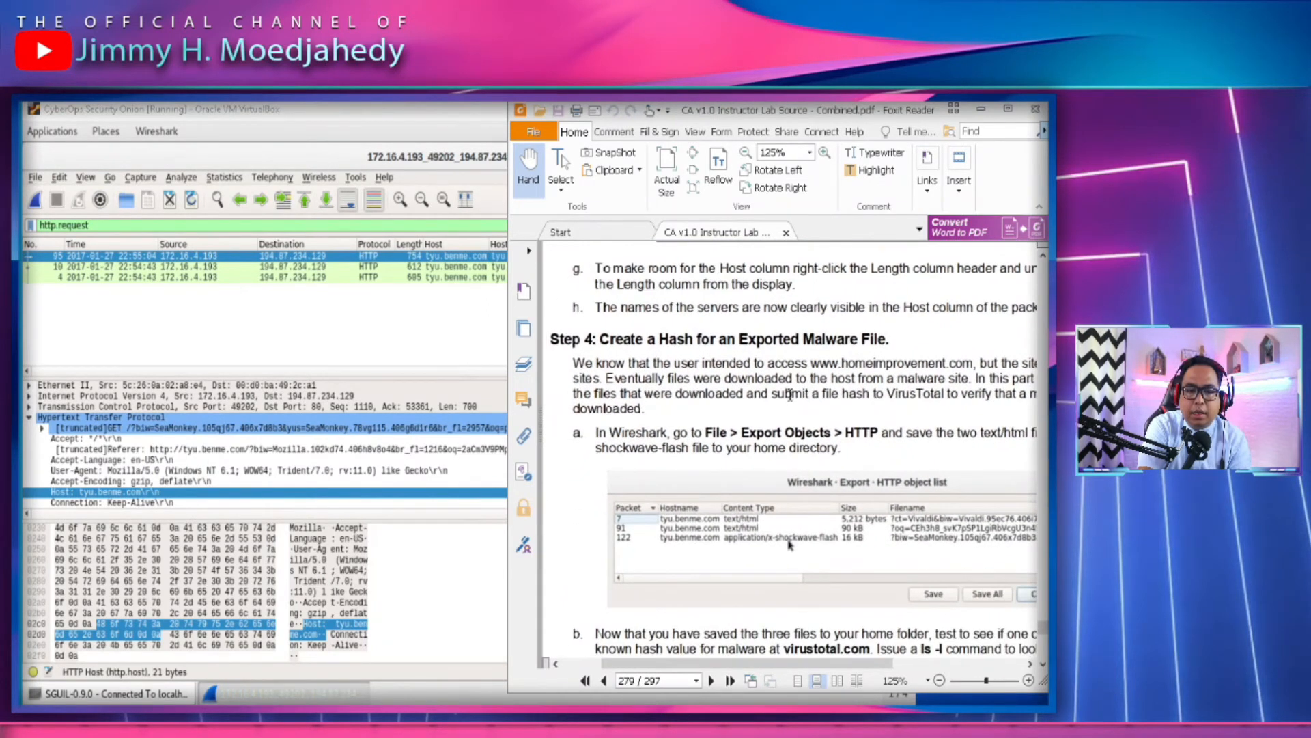
left_click_drag(845, 537, 804, 482)
left_click_drag(681, 360, 740, 366)
left_click_drag(829, 445, 775, 416)
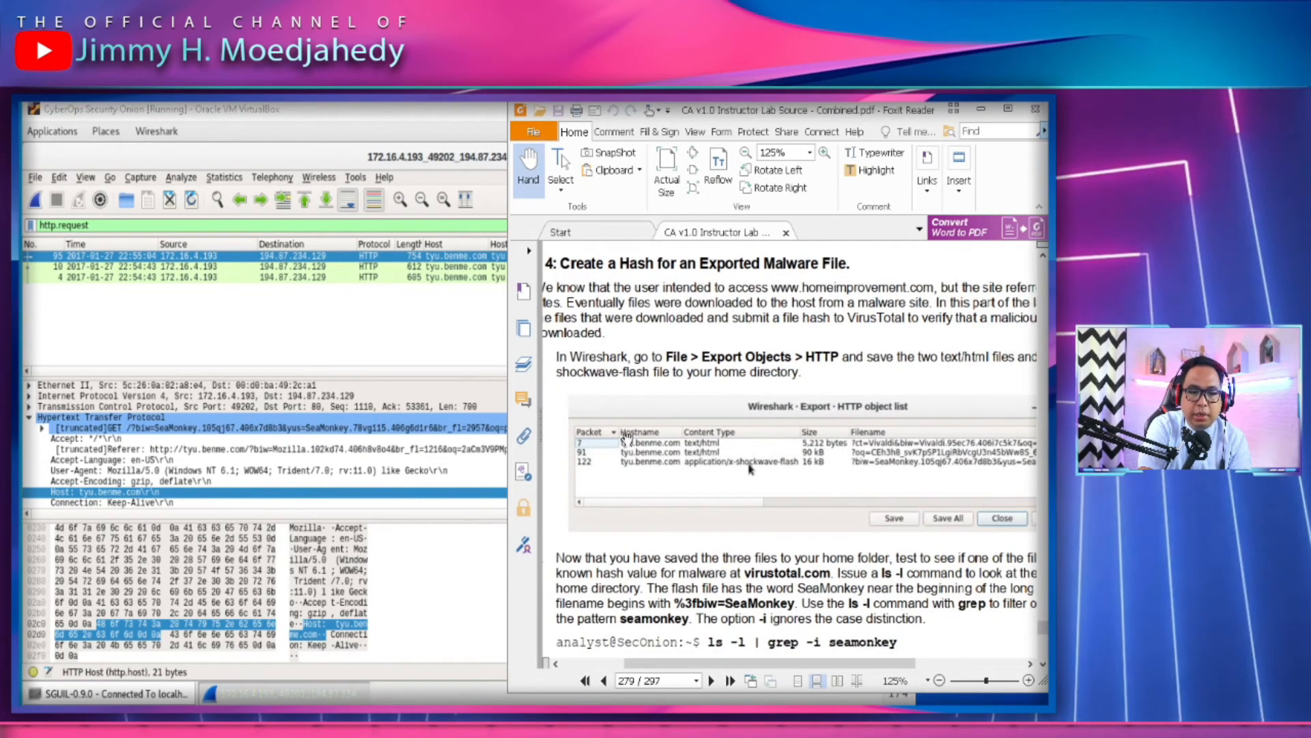
left_click_drag(785, 408, 773, 401)
Open the list of exportable HTTP objects for the capture and compare it with the figure in lab Step 4a
left_click(316, 375)
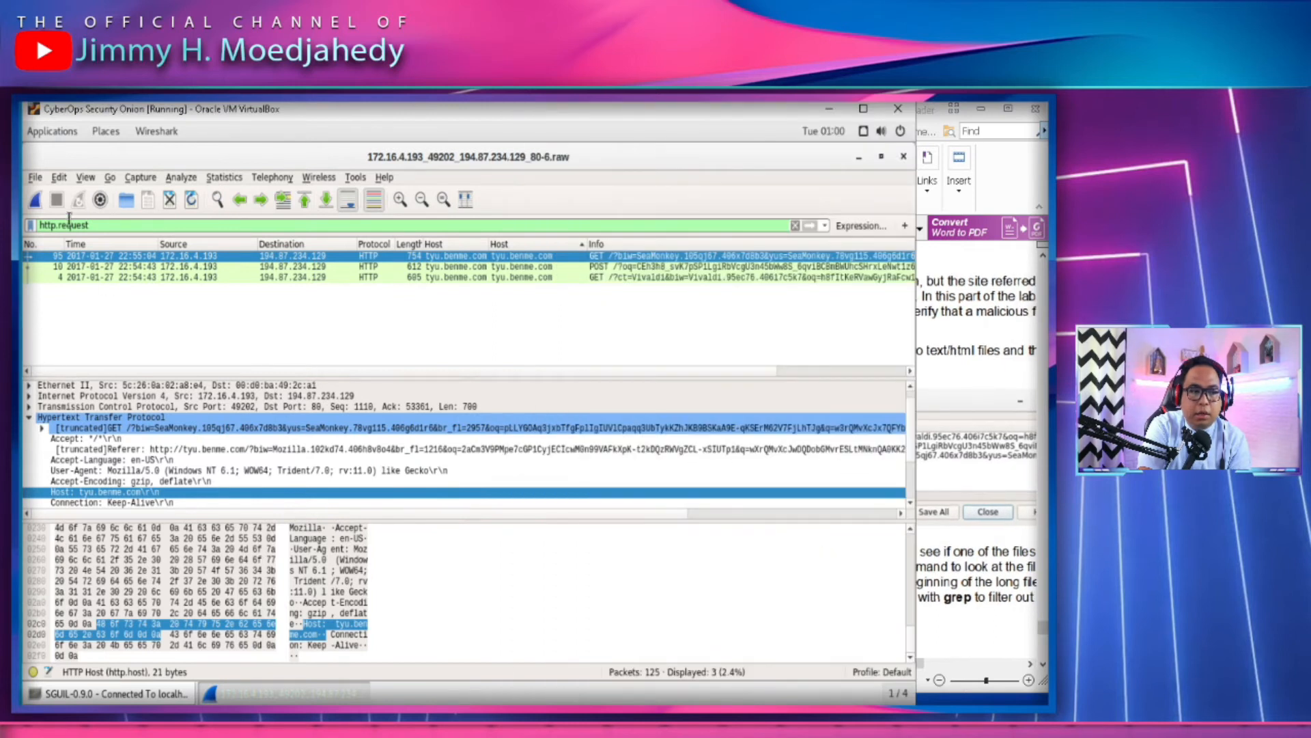
left_click(37, 178)
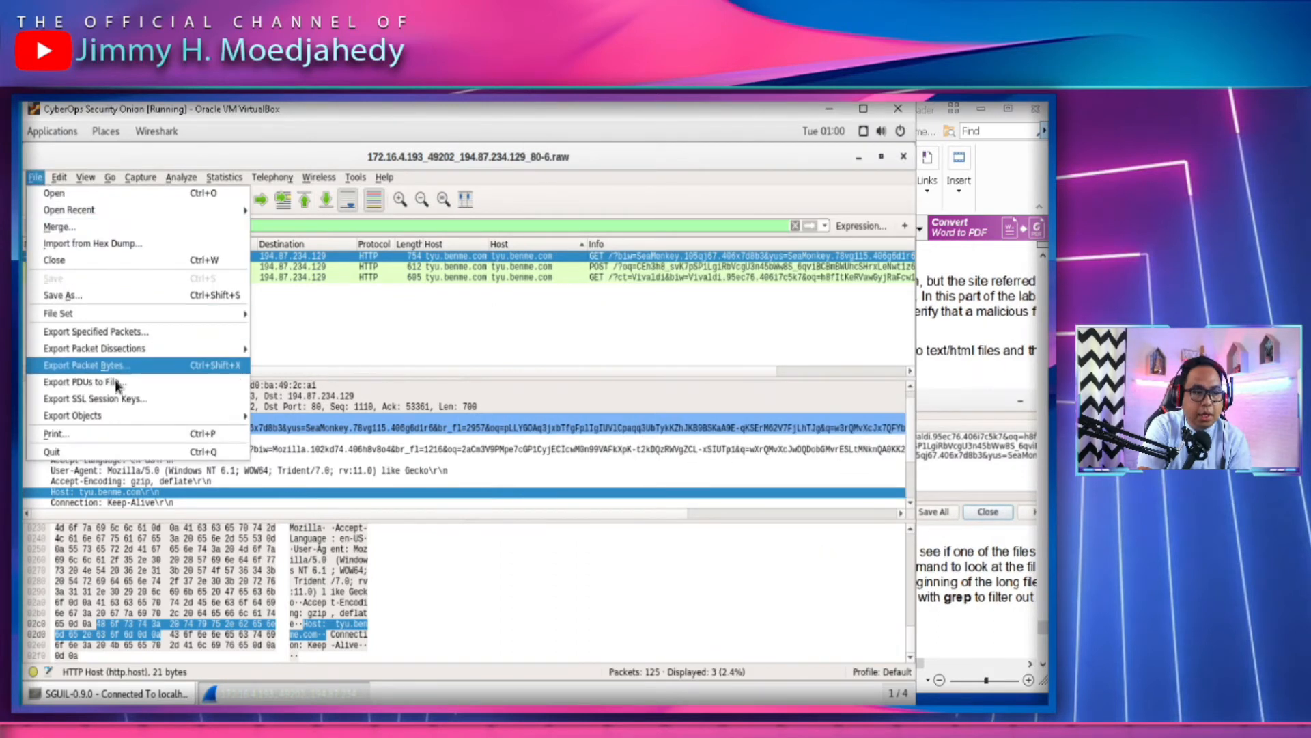
mouse_move(118, 421)
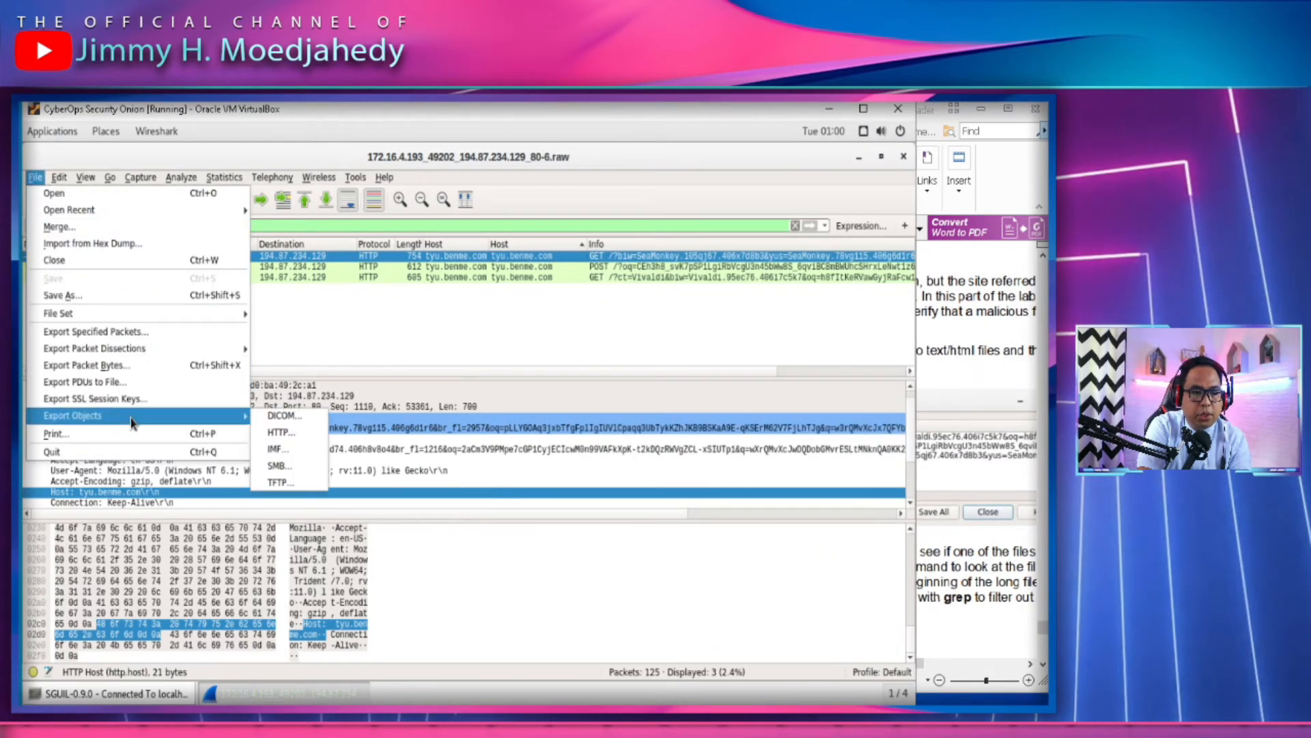
left_click(298, 439)
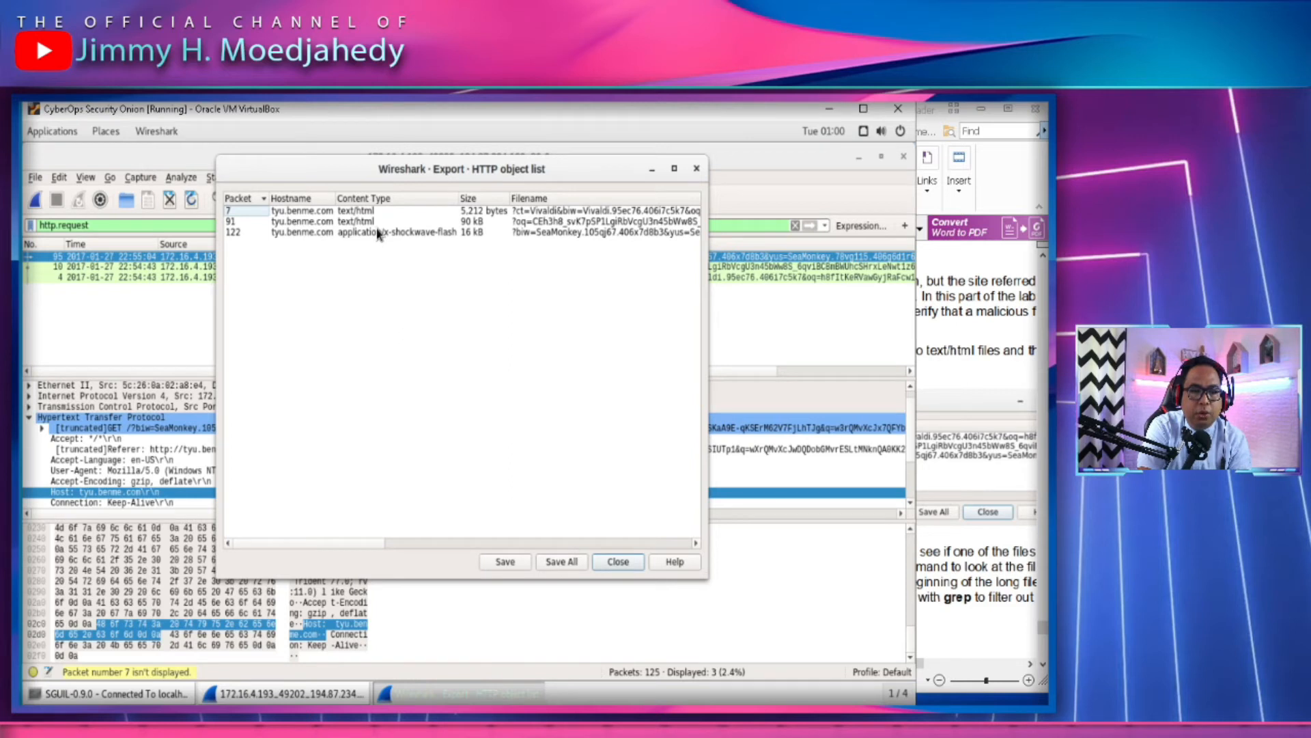
left_click(1015, 469)
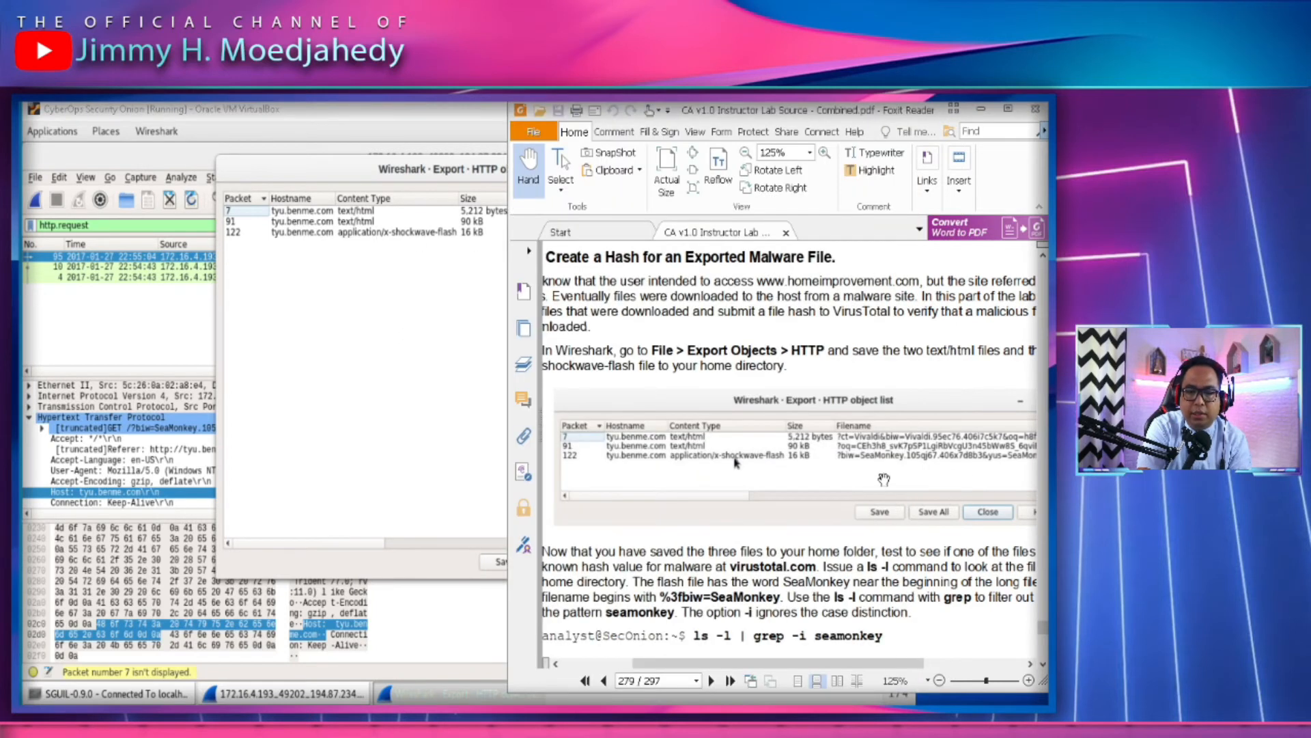
left_click(430, 182)
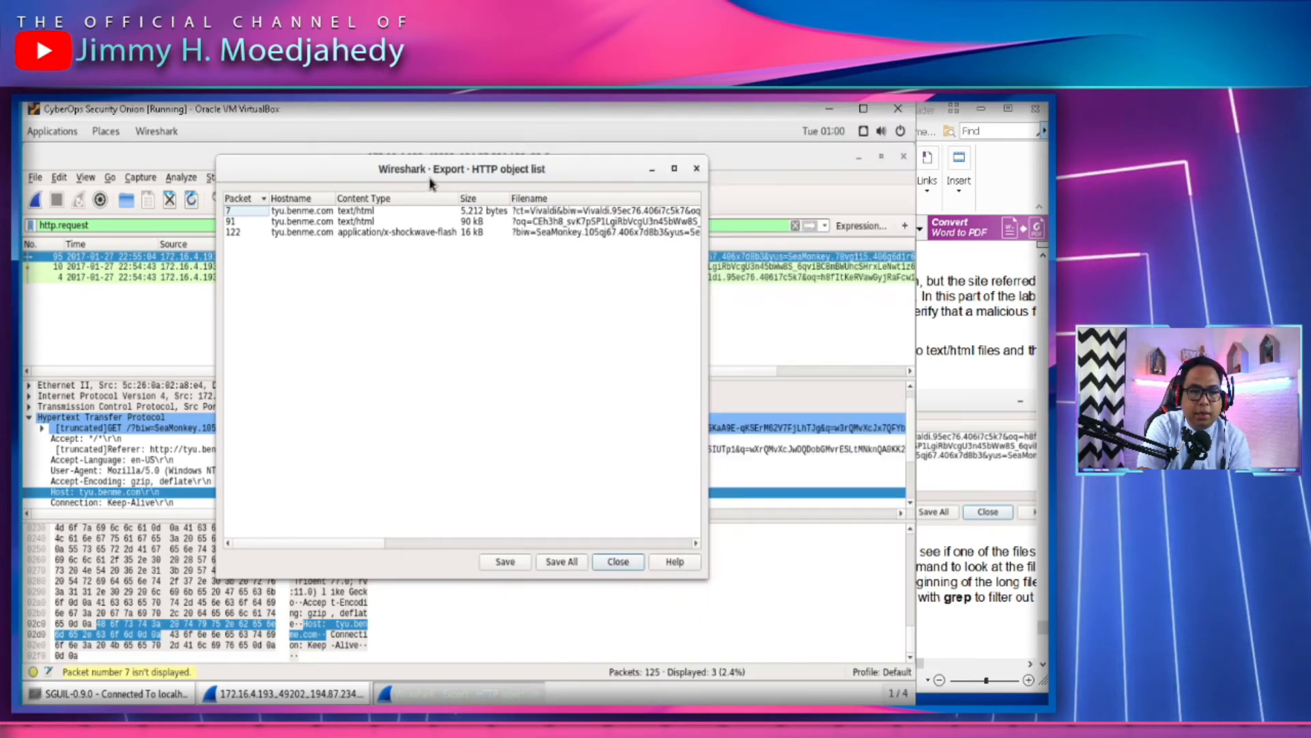
left_click_drag(430, 182, 388, 181)
Read lab Step 4b on finding the saved SeaMonkey file in the home folder with ls -l and grep
left_click(951, 572)
scroll(968, 580, "down", 1)
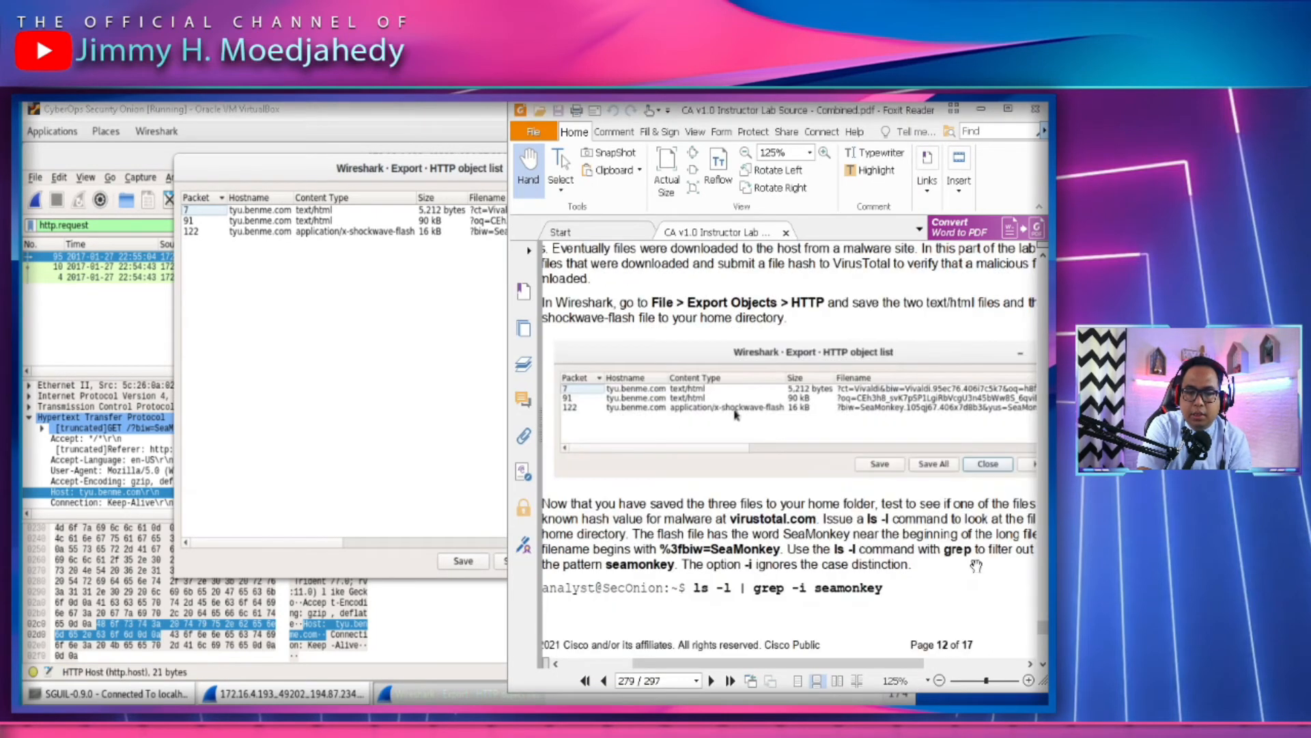
left_click_drag(826, 666, 741, 663)
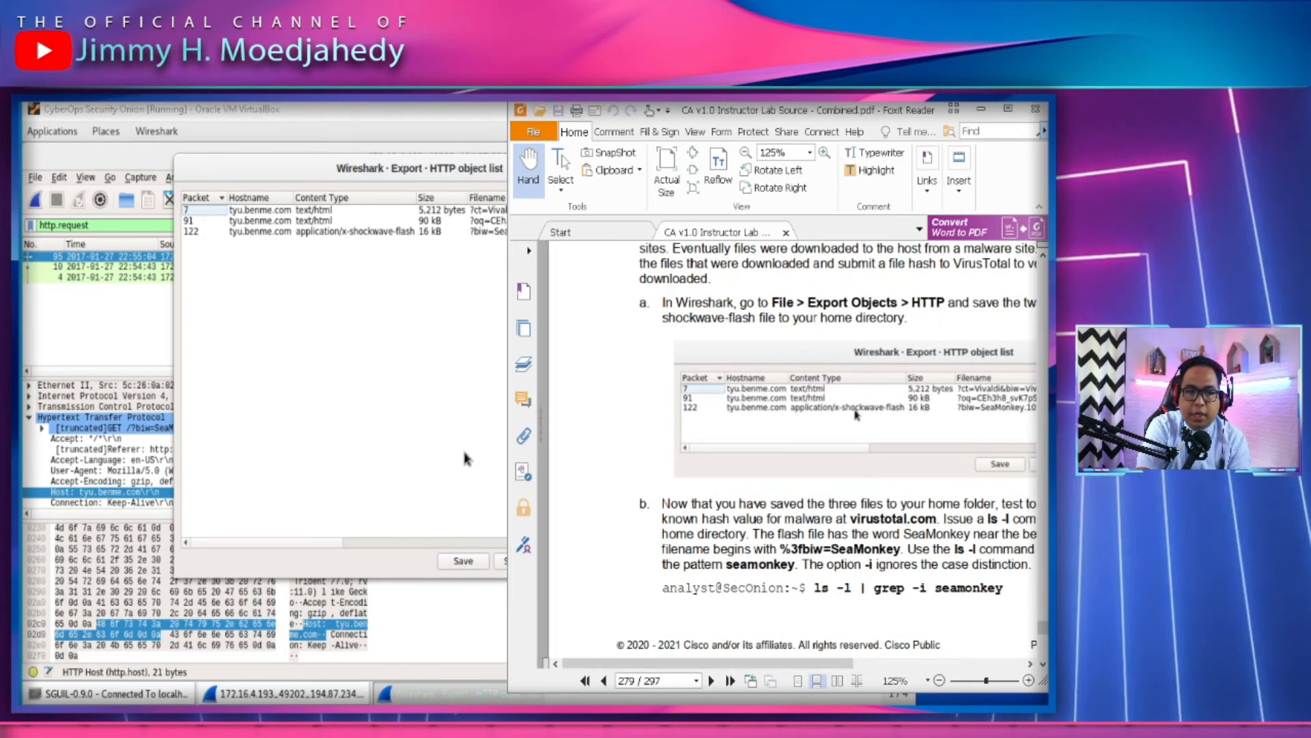
left_click(464, 458)
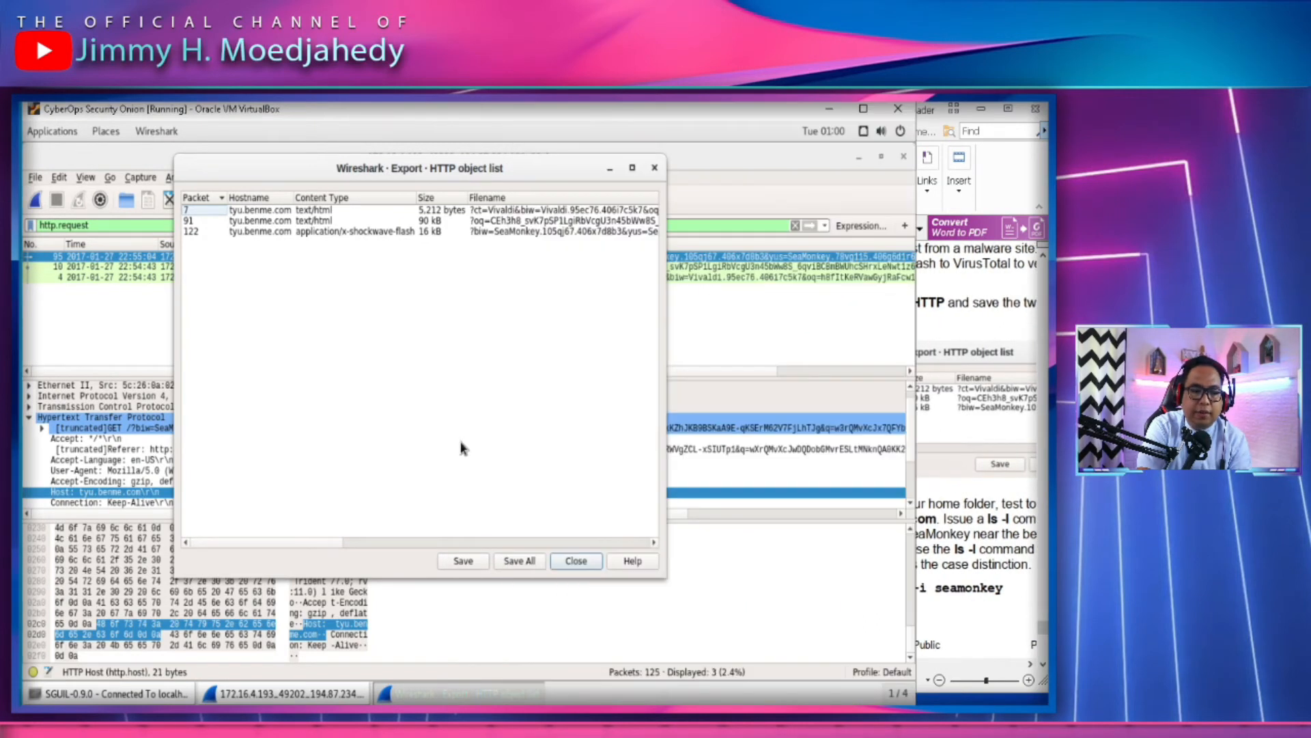
left_click(464, 561)
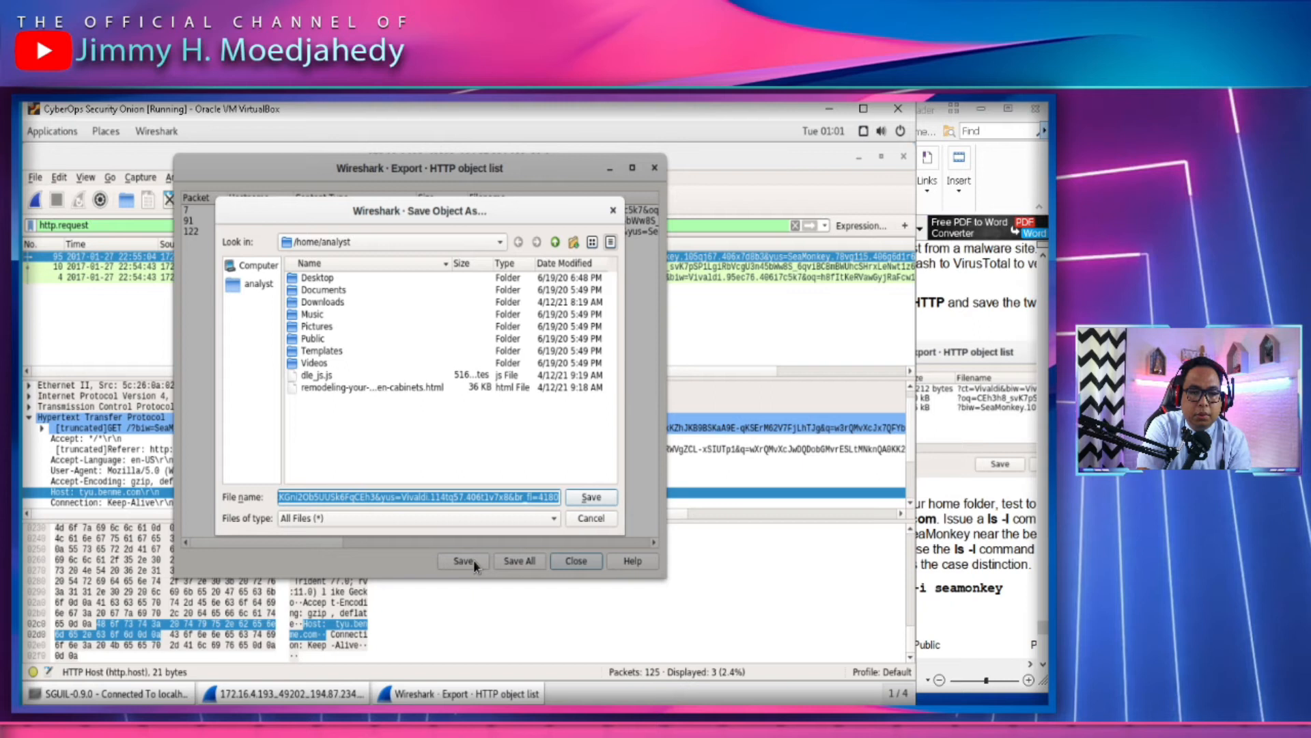
left_click(988, 551)
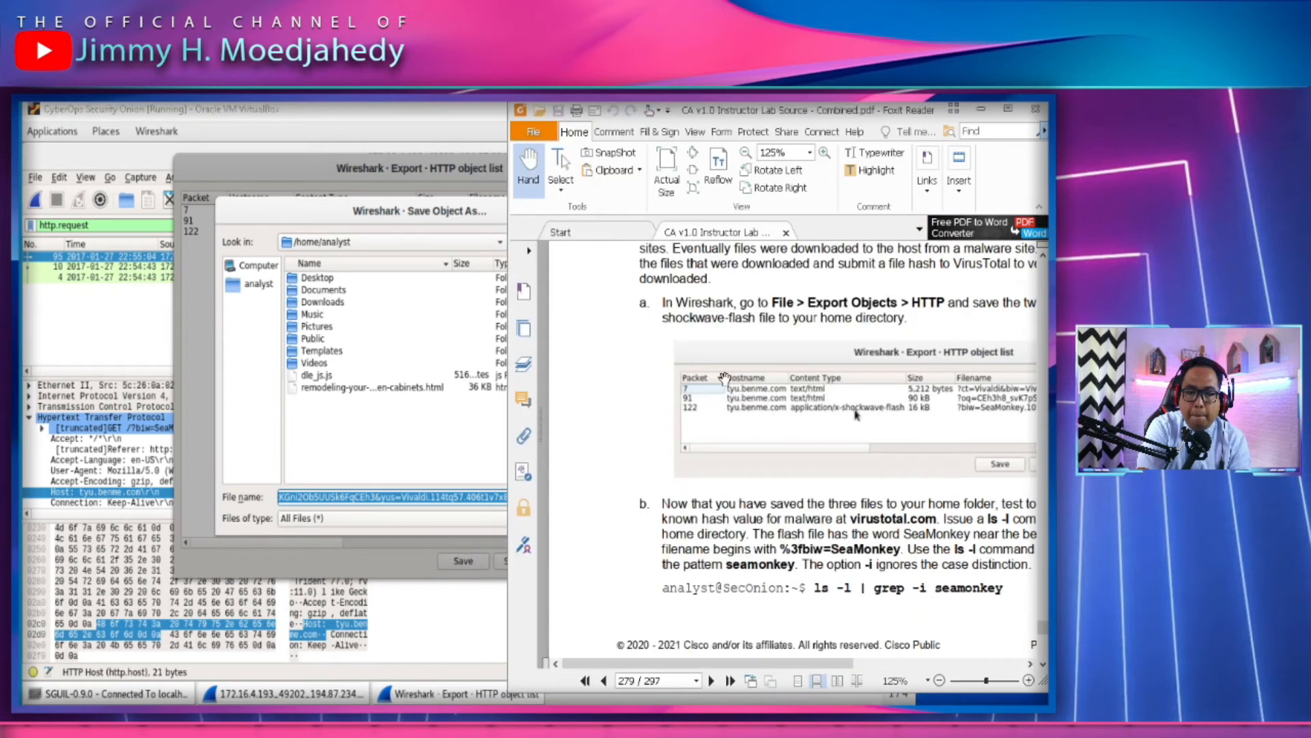
left_click_drag(744, 662, 659, 644)
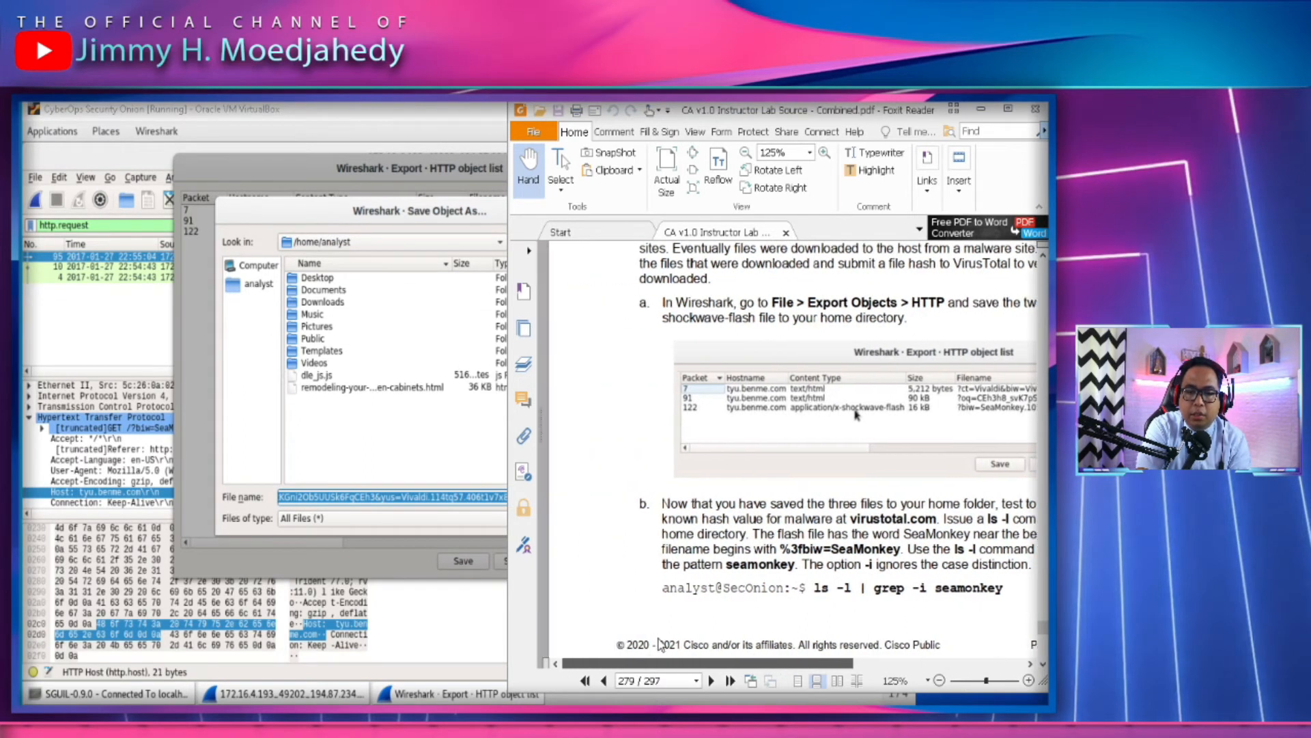
left_click(441, 458)
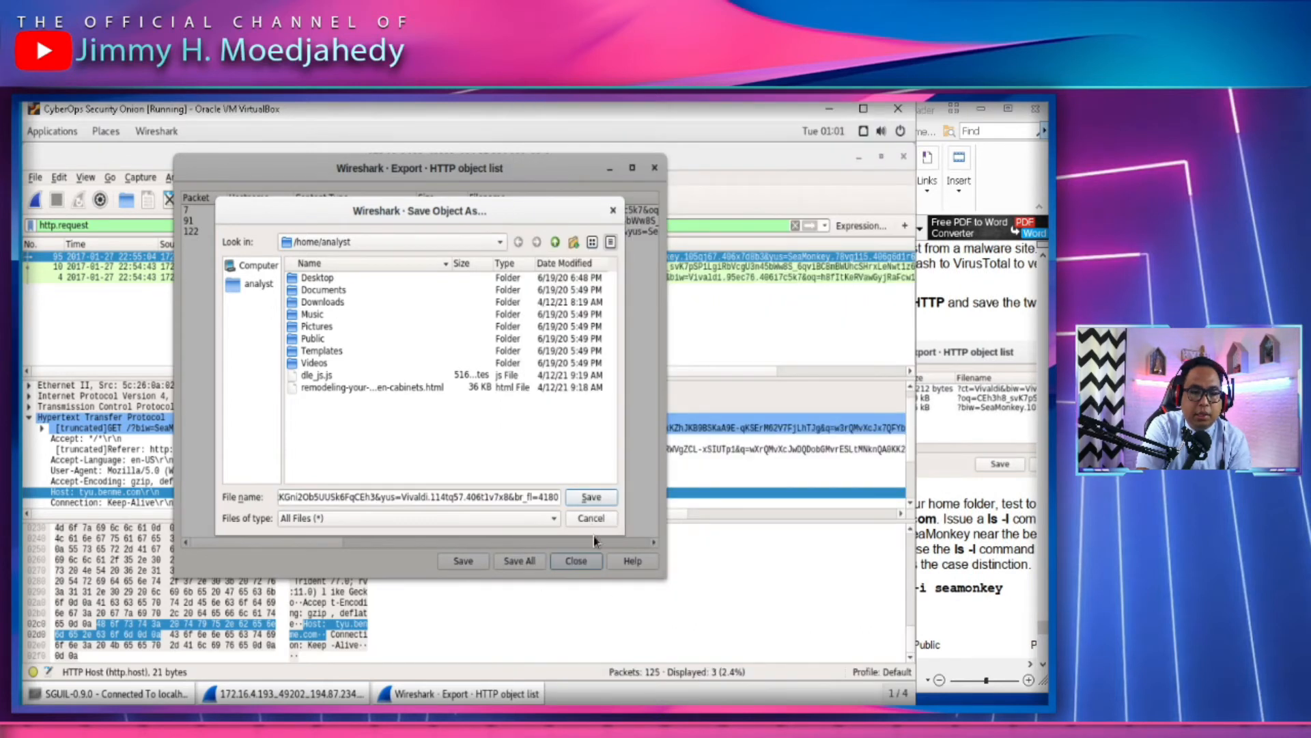
left_click(593, 523)
left_click(513, 561)
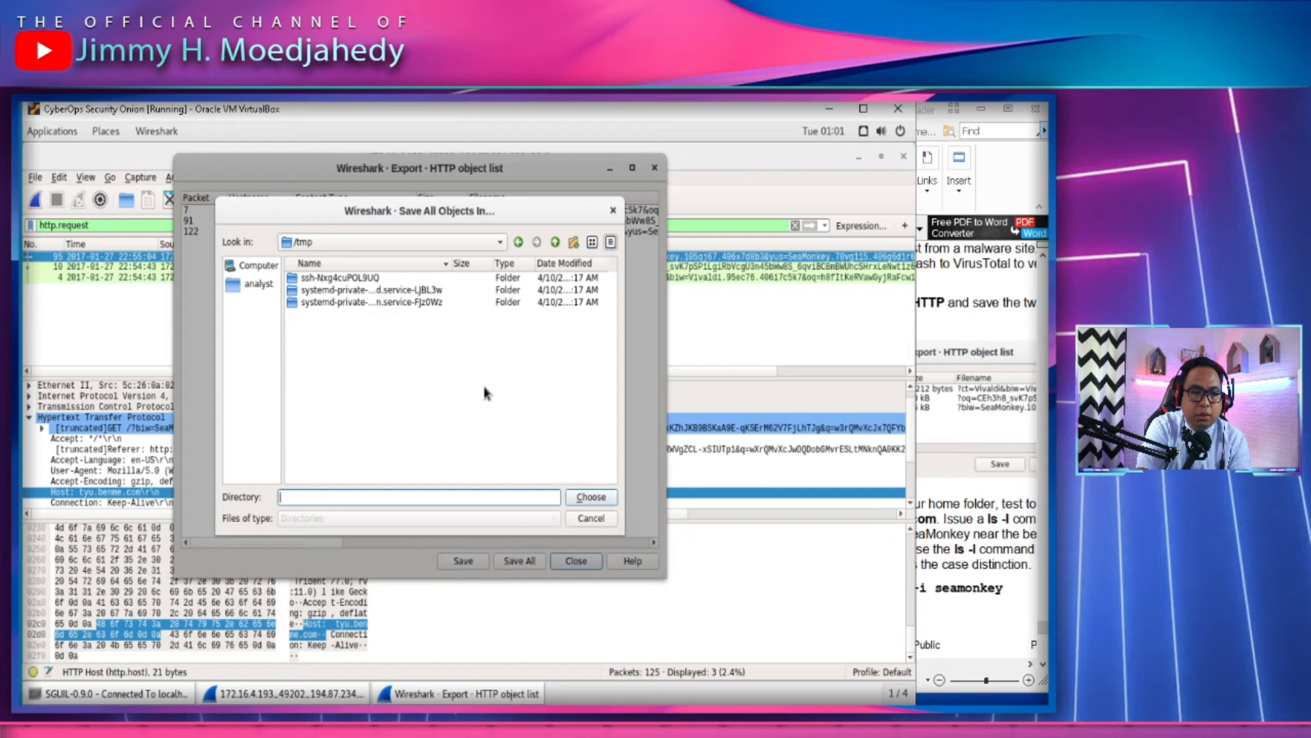
left_click(591, 519)
Save the two text/html objects from packets 7 and 91 to /home/analyst under their suggested file names
left_click(267, 214)
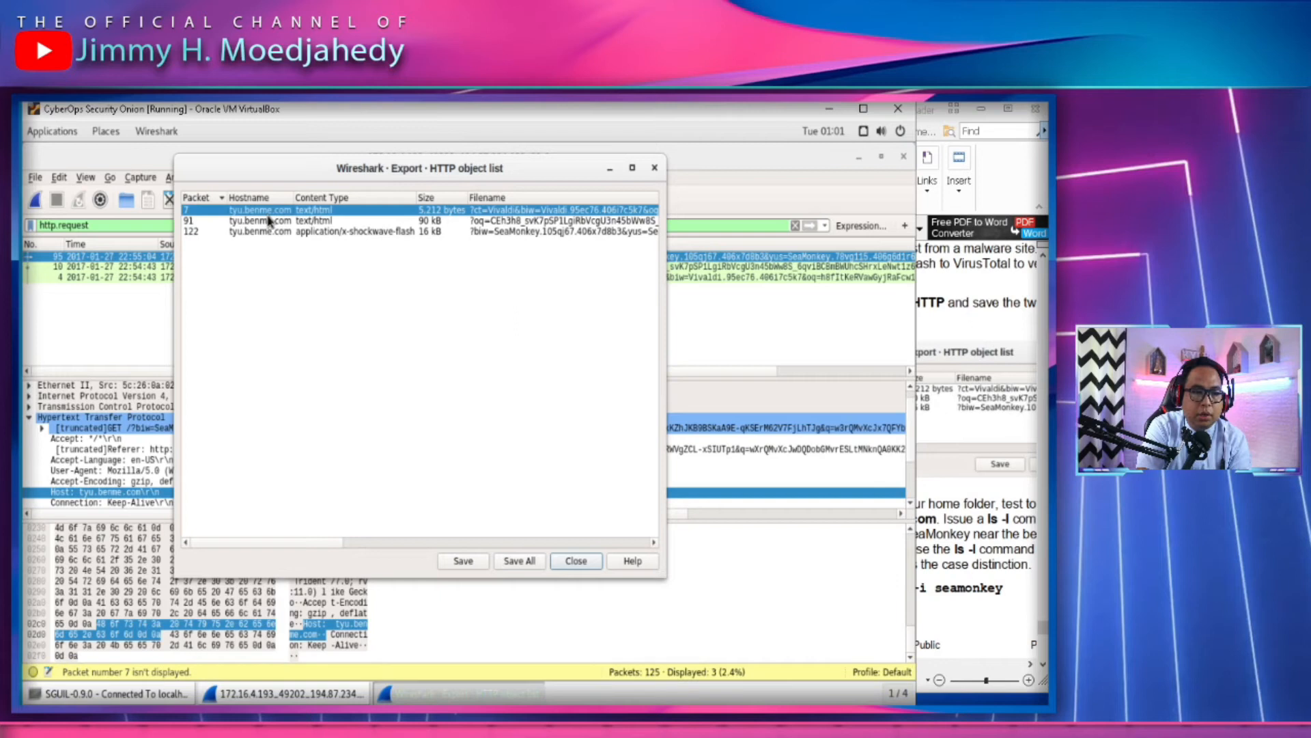
left_click(468, 563)
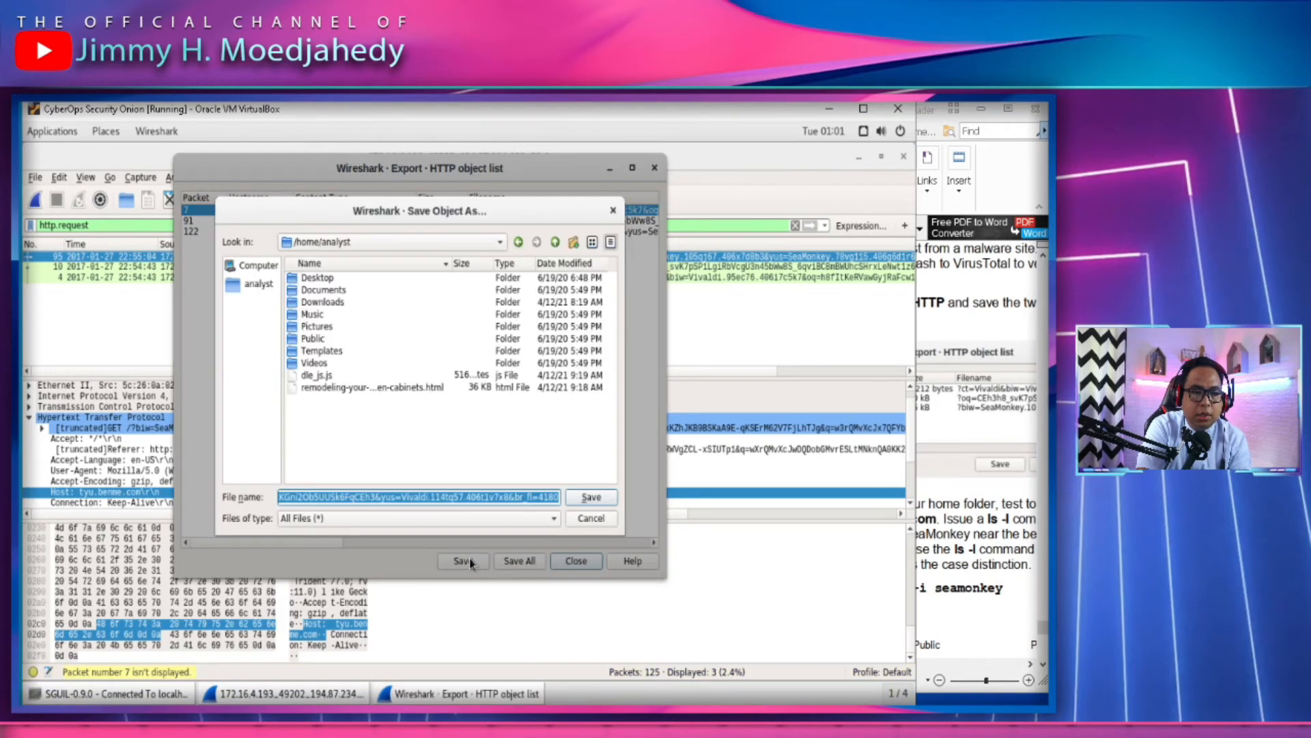
left_click(592, 499)
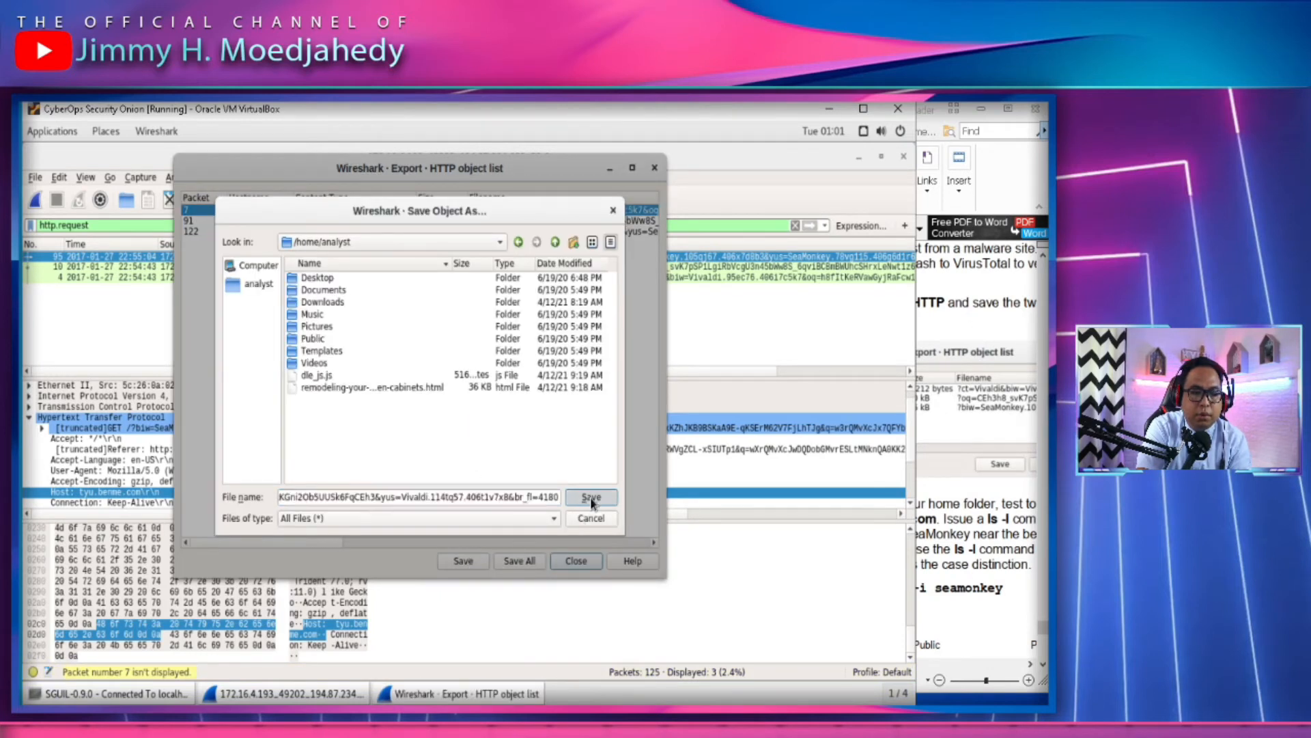
left_click(317, 221)
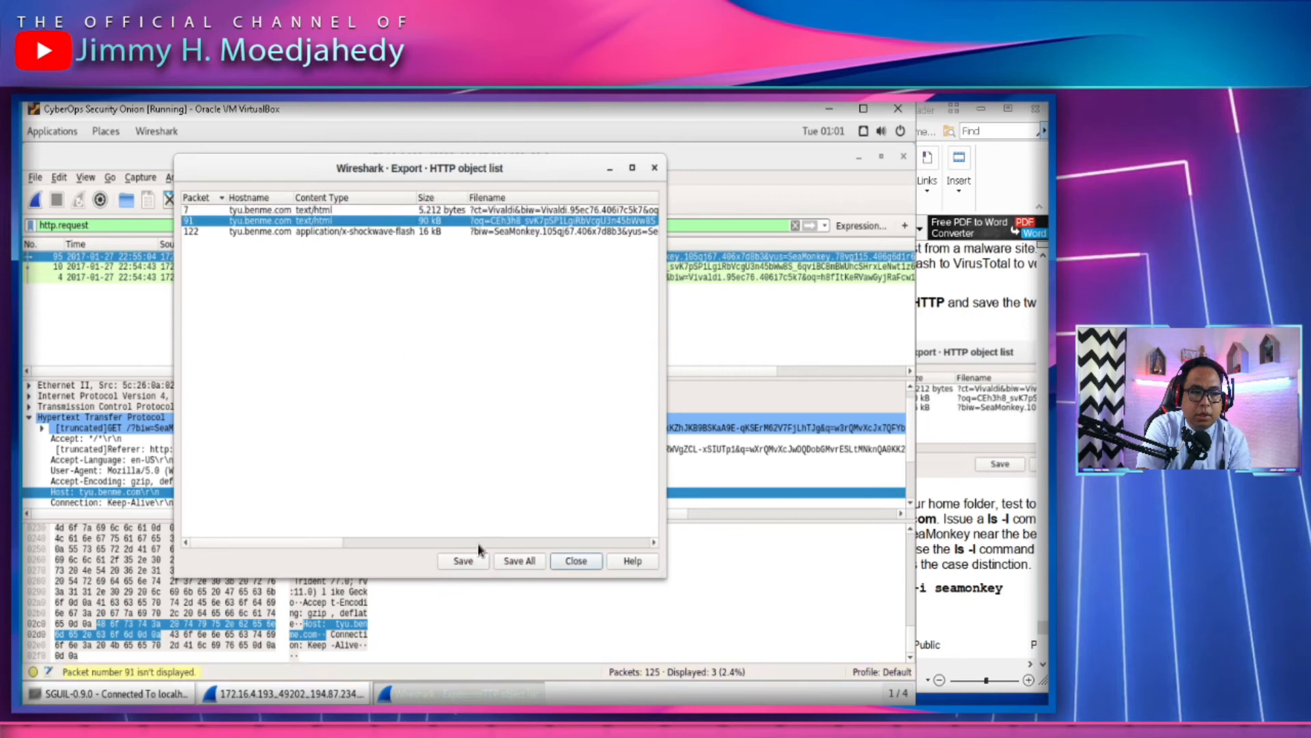
left_click(462, 561)
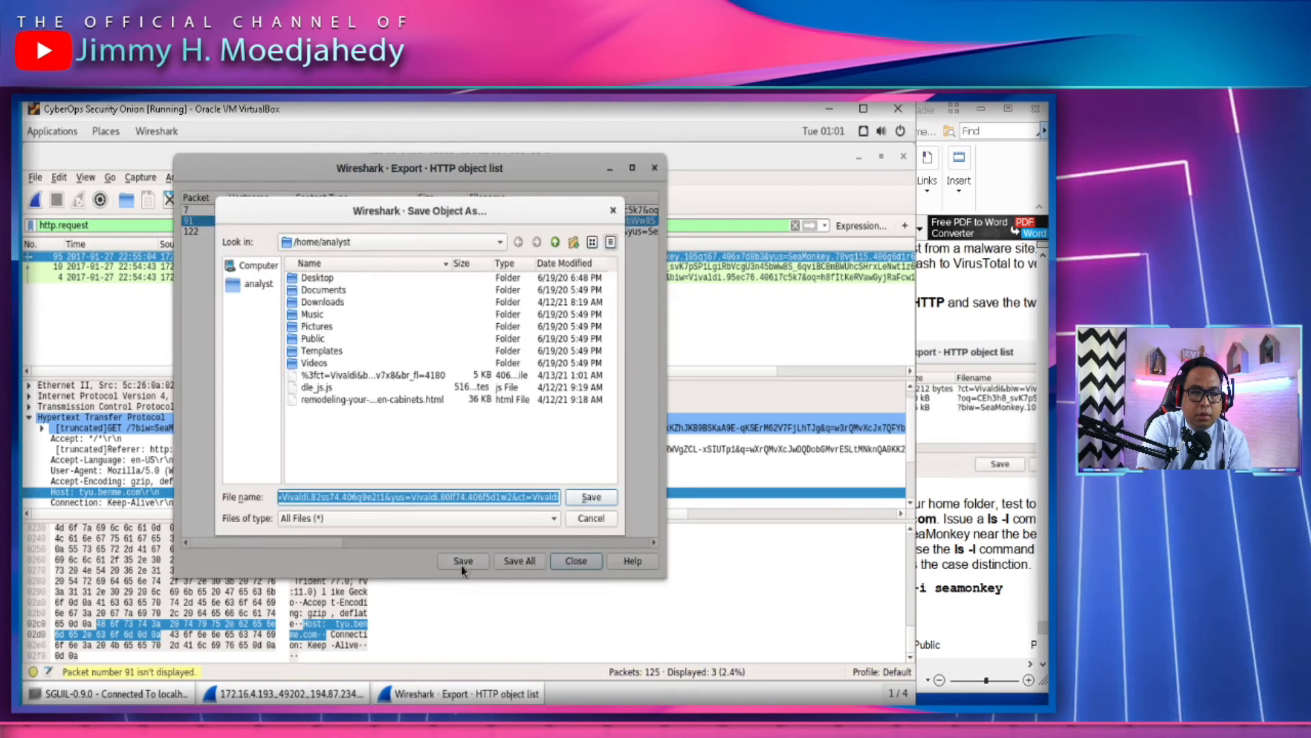
left_click(591, 498)
Save the application/x-shockwave-flash object from packet 122 to /home/analyst under its suggested file name
left_click(246, 232)
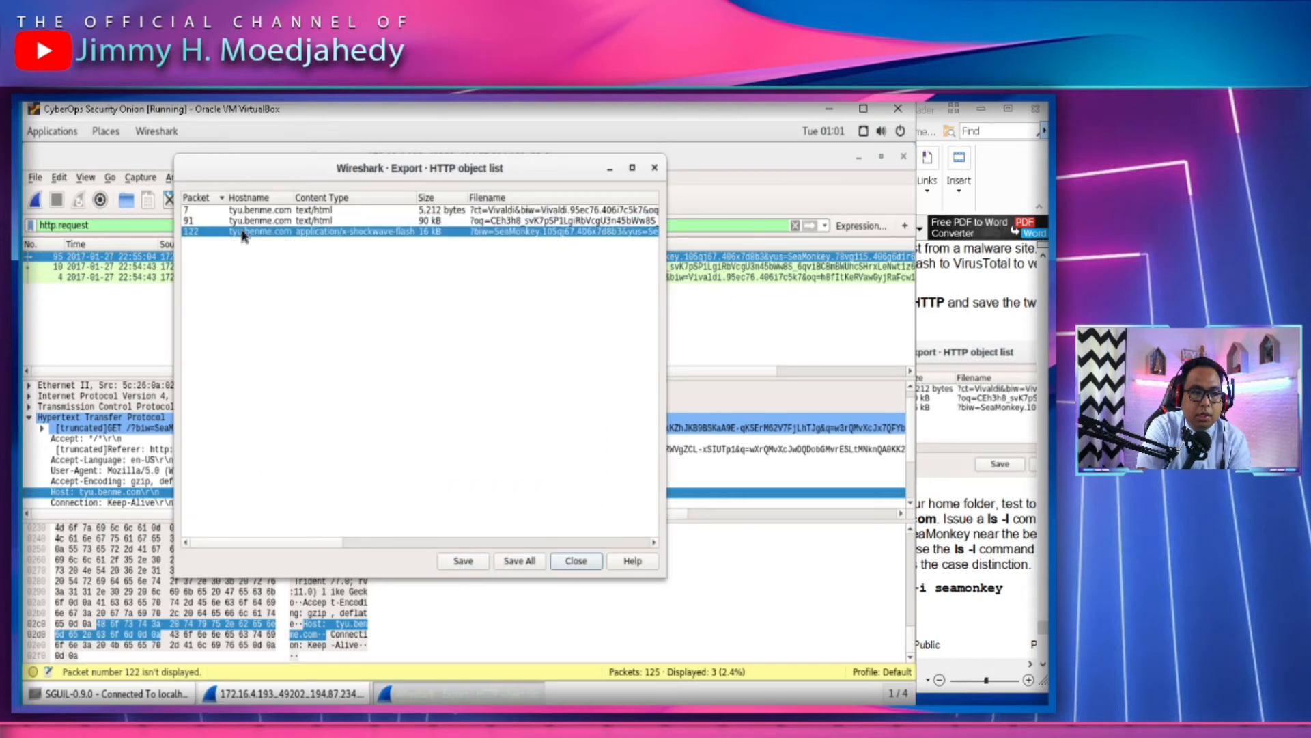
left_click(479, 566)
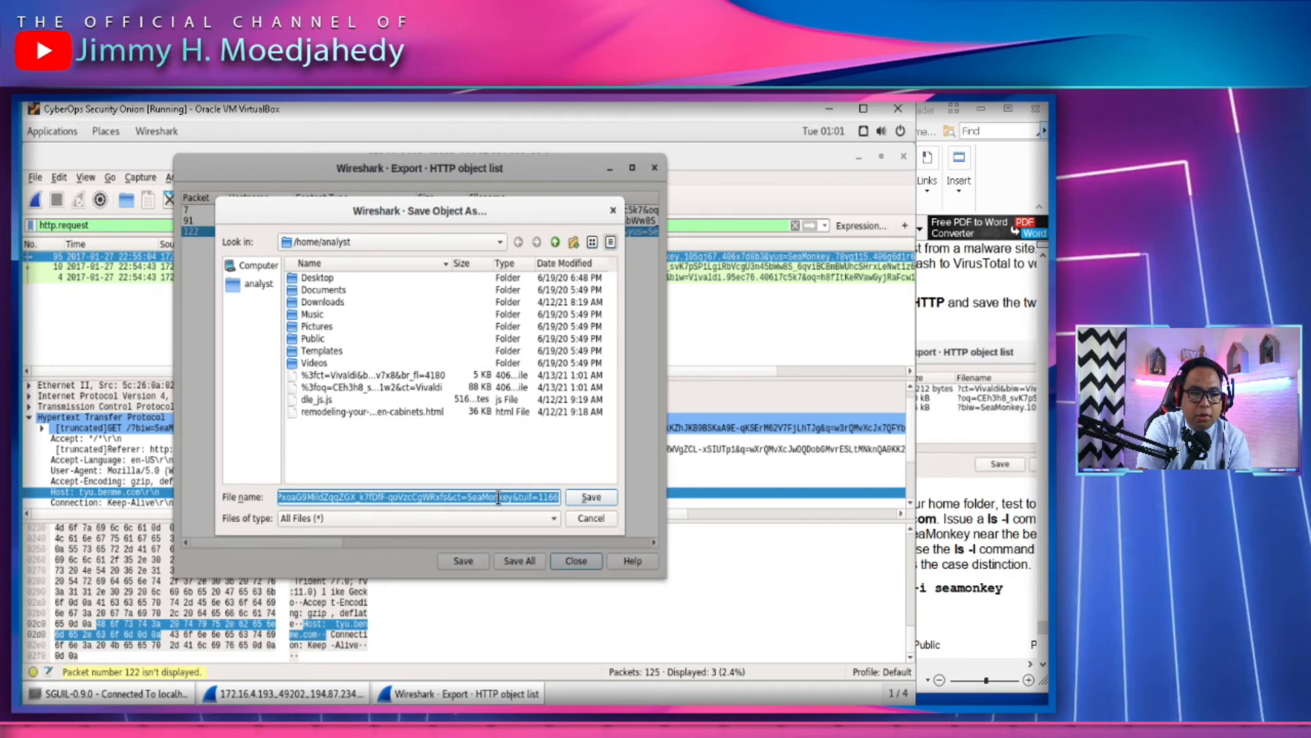
left_click(605, 500)
mouse_move(292, 715)
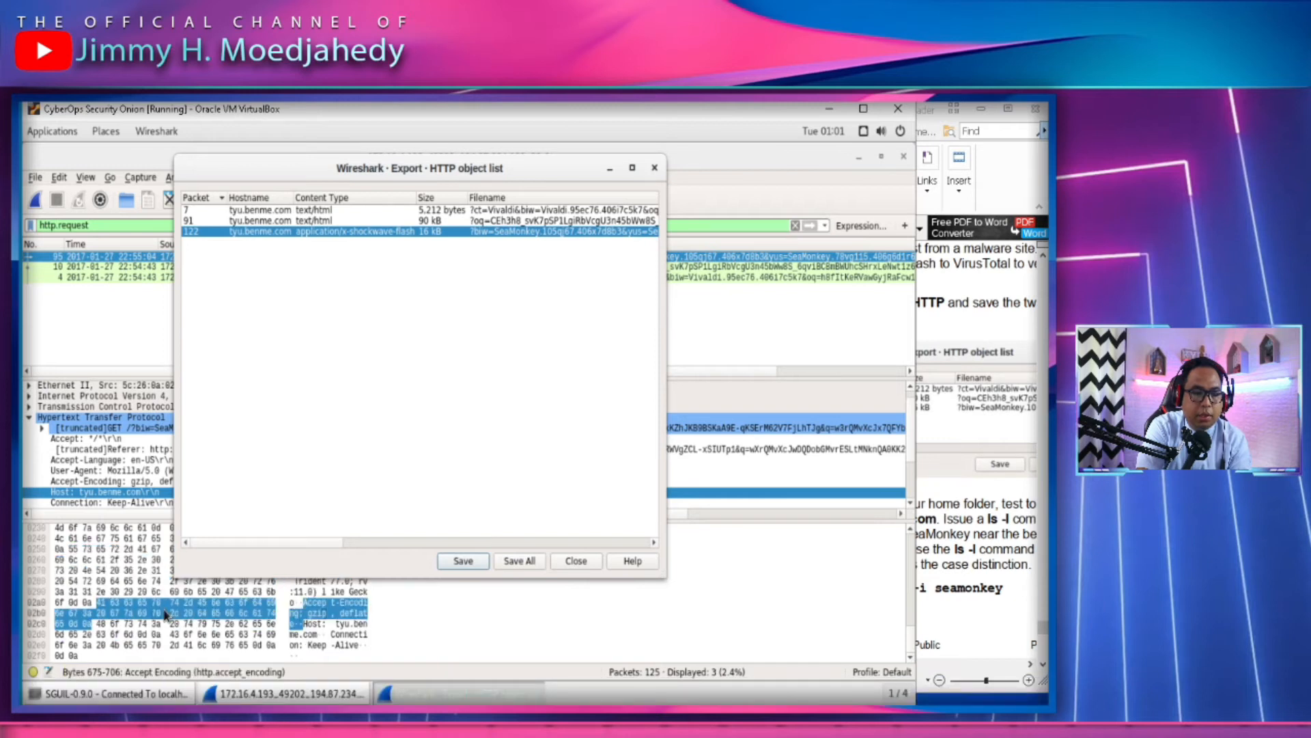
Check the three exported files in the Home folder, and close both the folder window and the HTTP object list
left_click(118, 138)
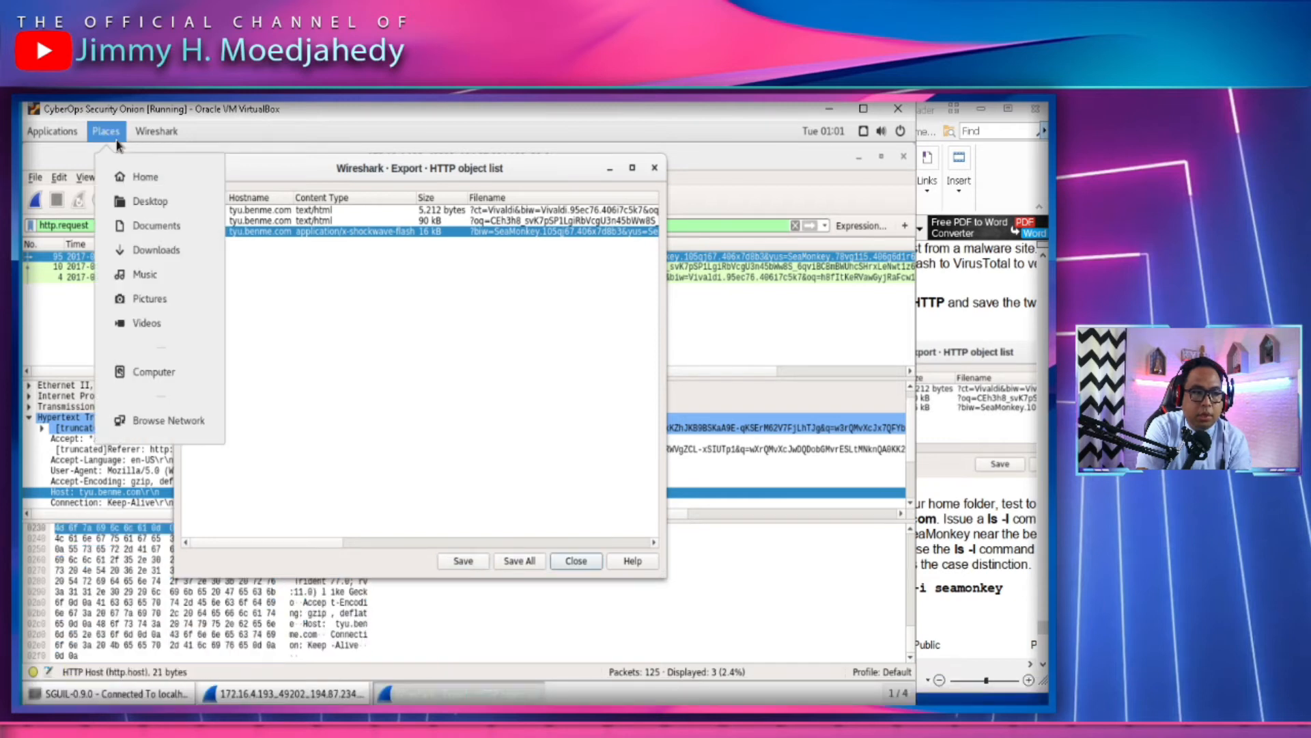
left_click(132, 177)
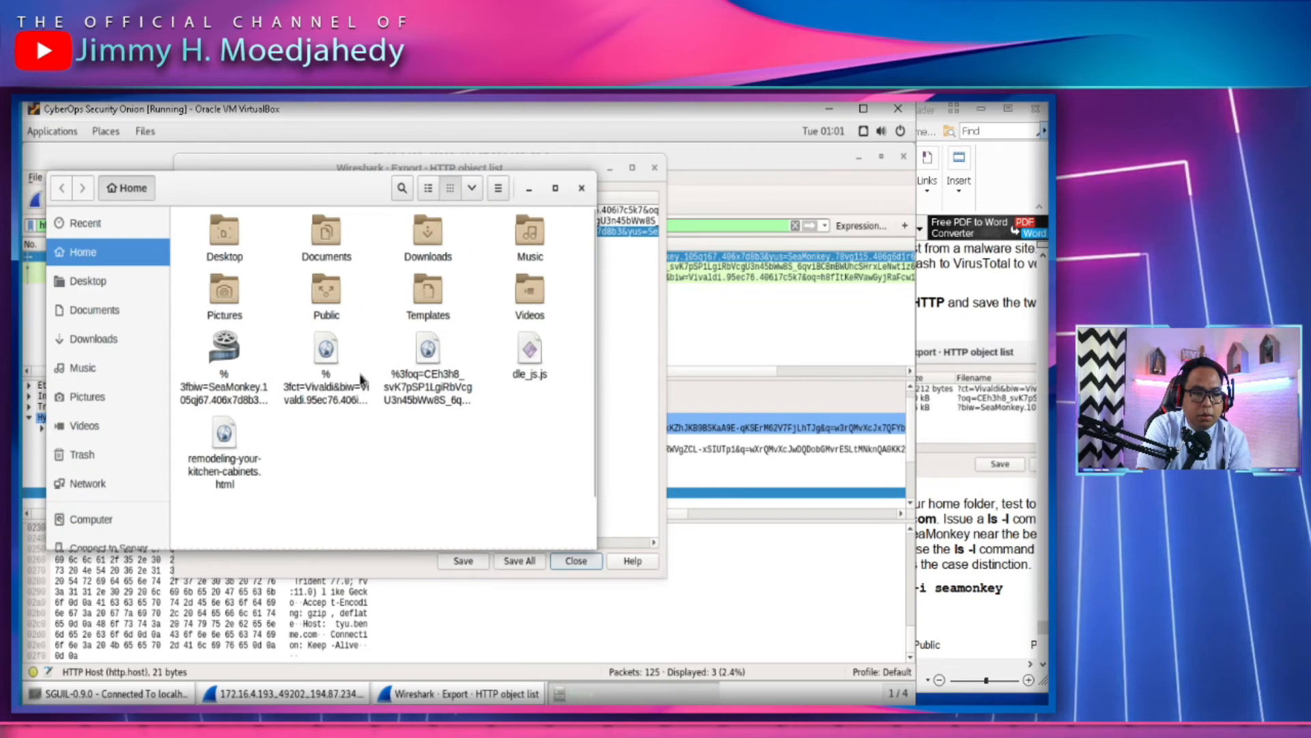
left_click(252, 410)
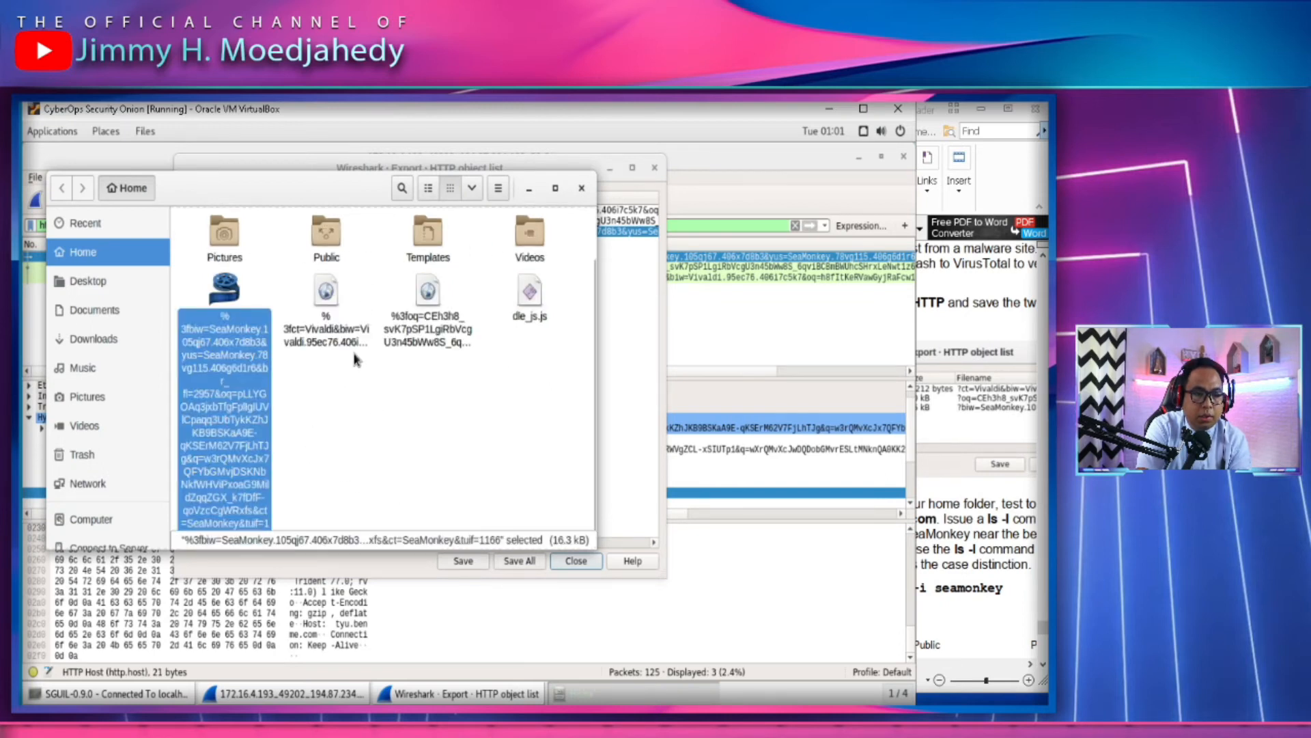
left_click(350, 329)
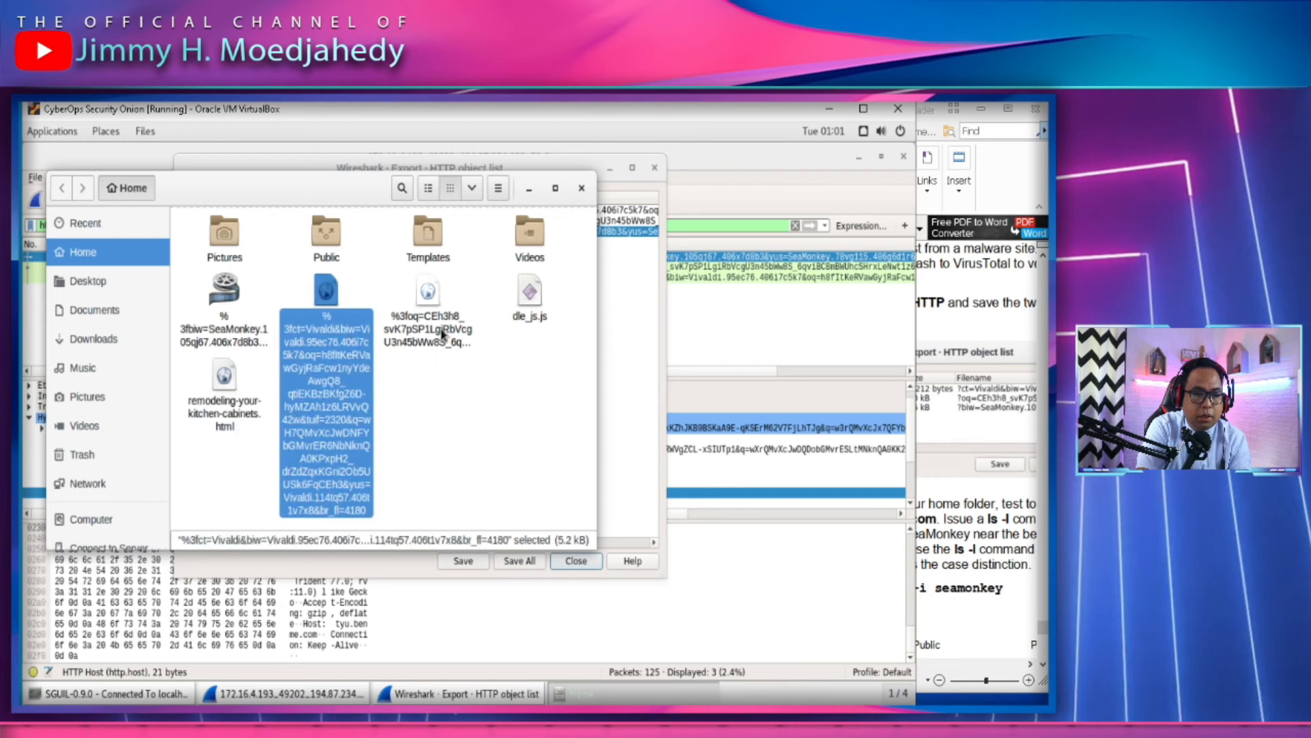
left_click(454, 362)
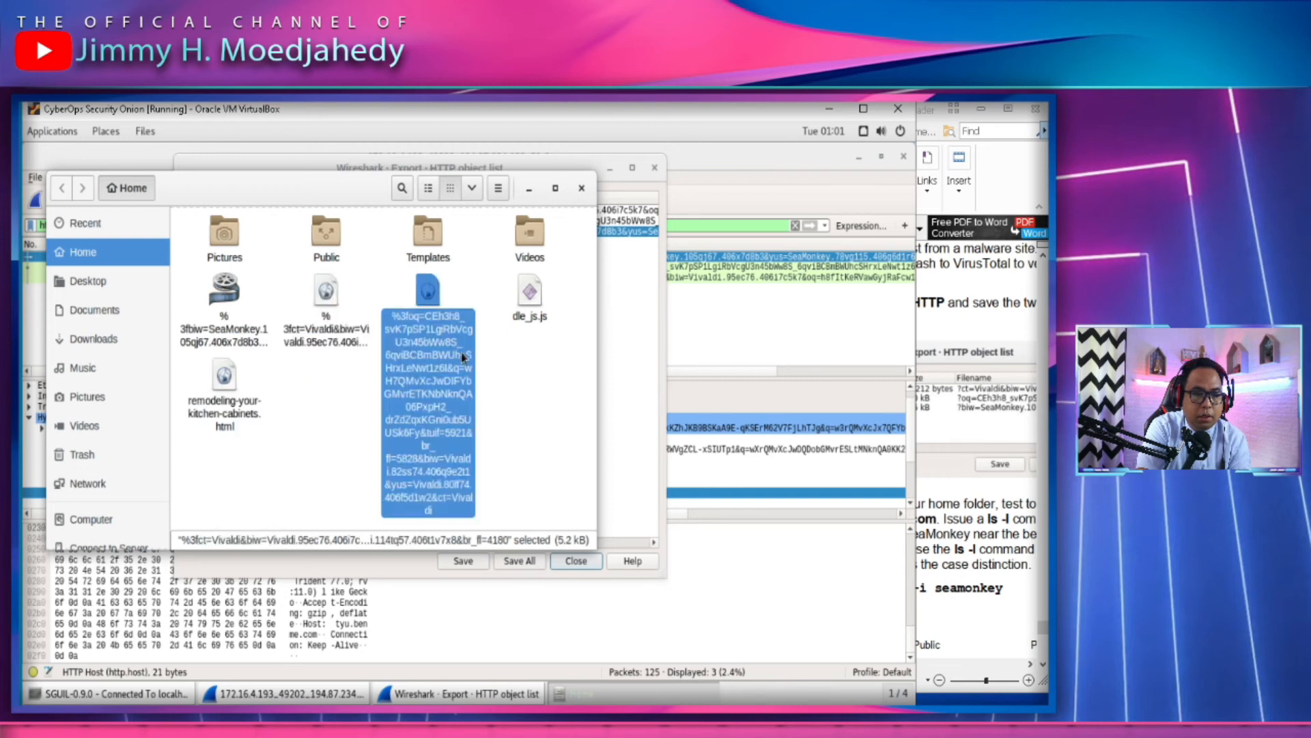
left_click(537, 439)
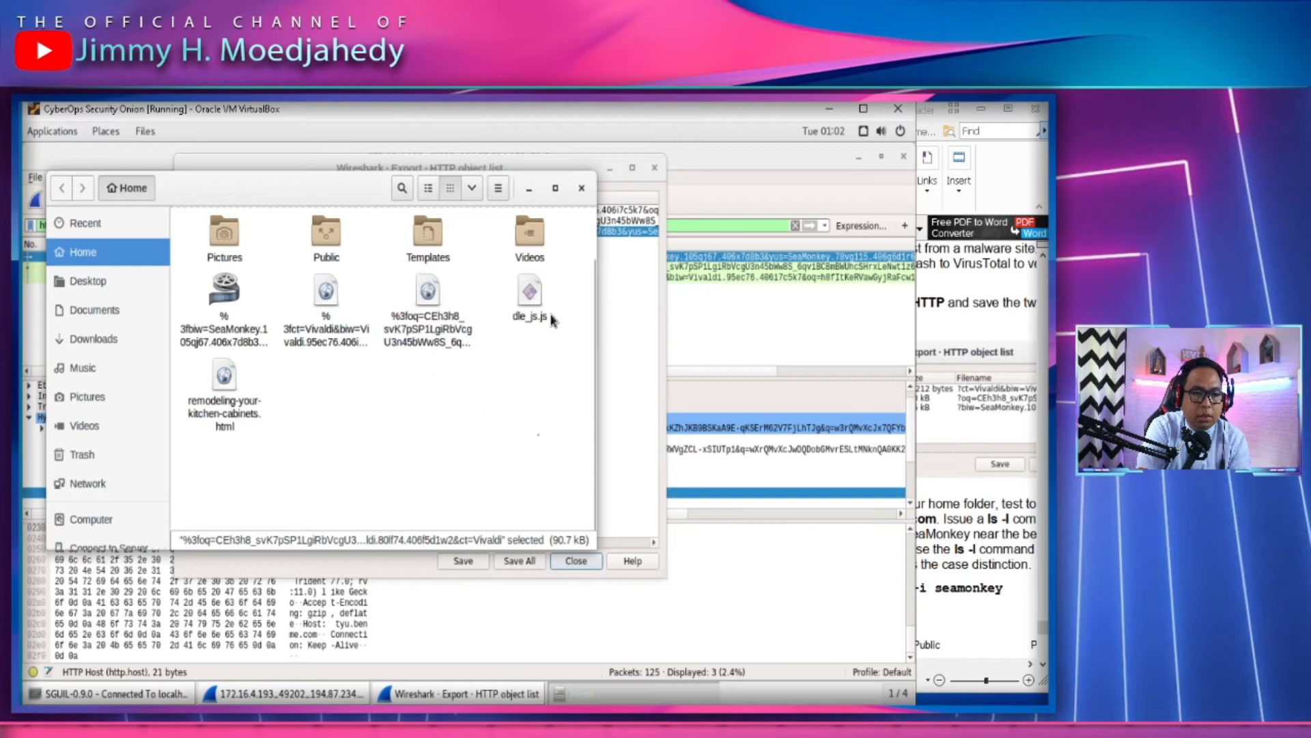
left_click(582, 188)
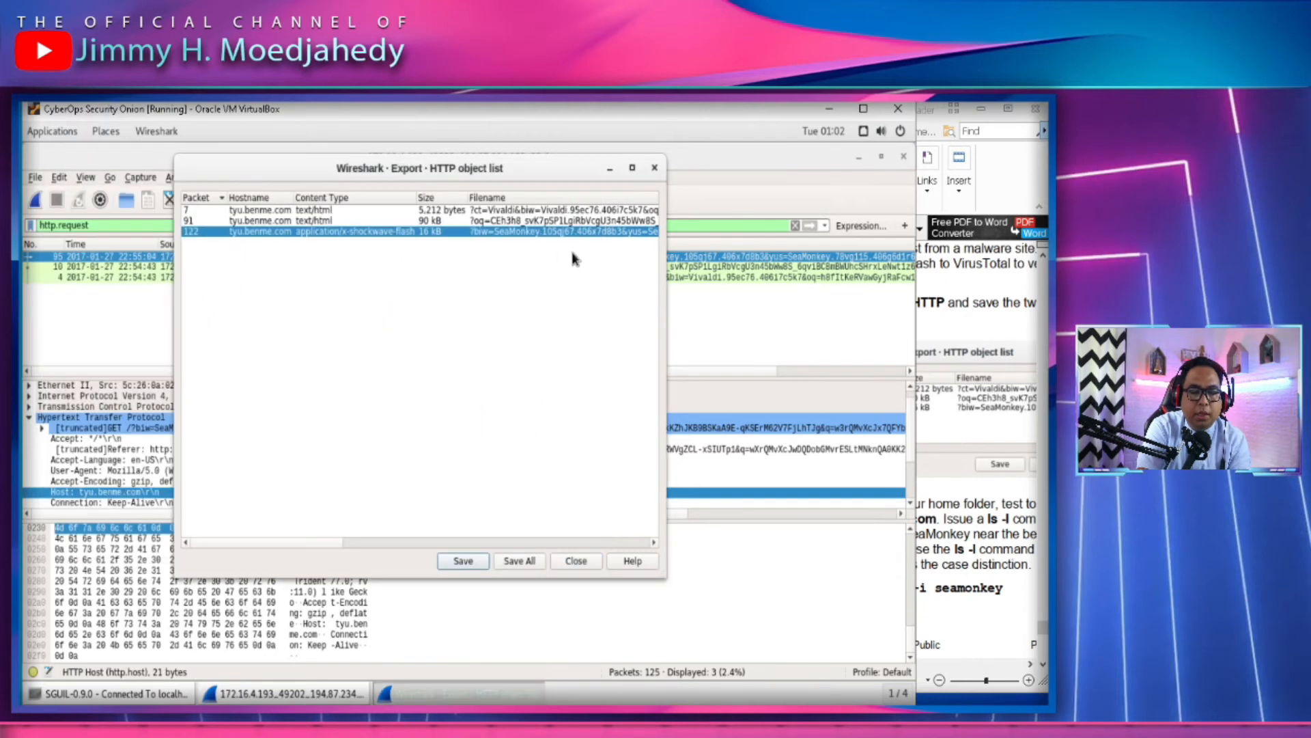
left_click(577, 561)
Reread lab Step 4b on testing the saved files against virustotal.com and filtering the listing for the seamonkey pattern
left_click(959, 534)
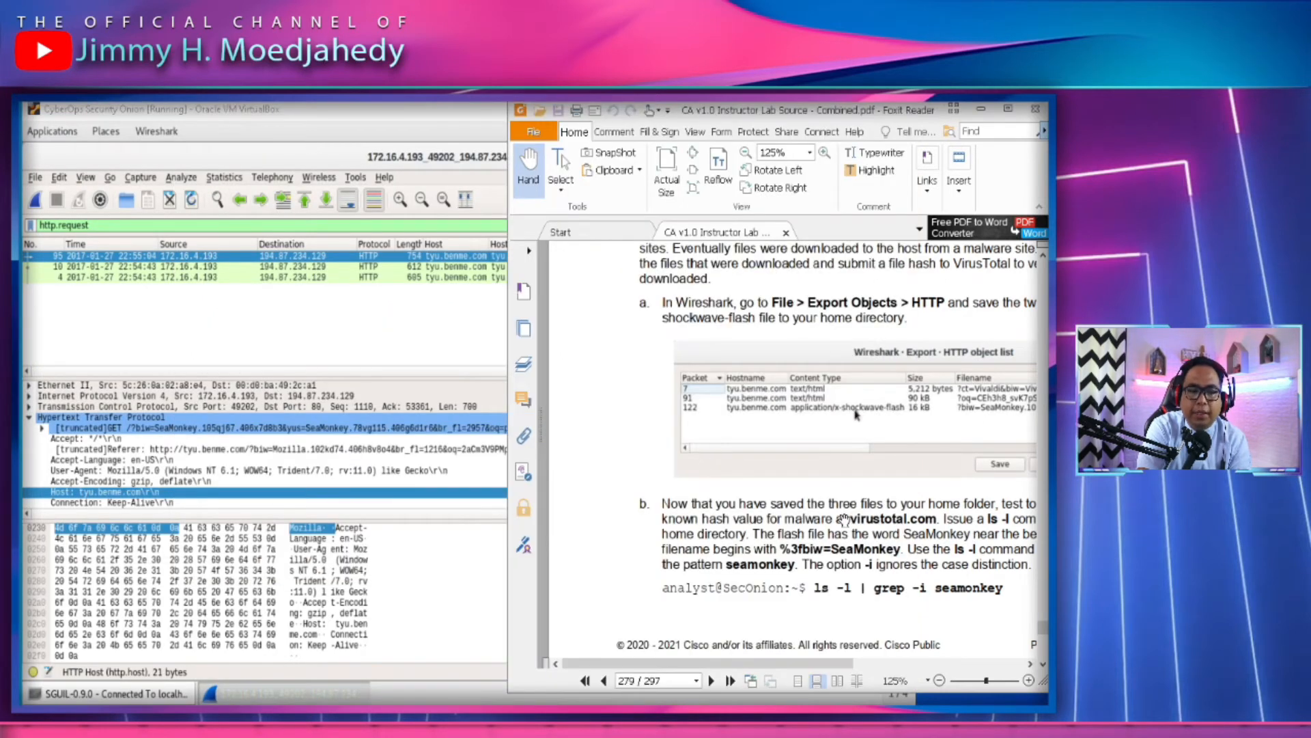
scroll(846, 519, "down", 3)
scroll(853, 478, "right", 3)
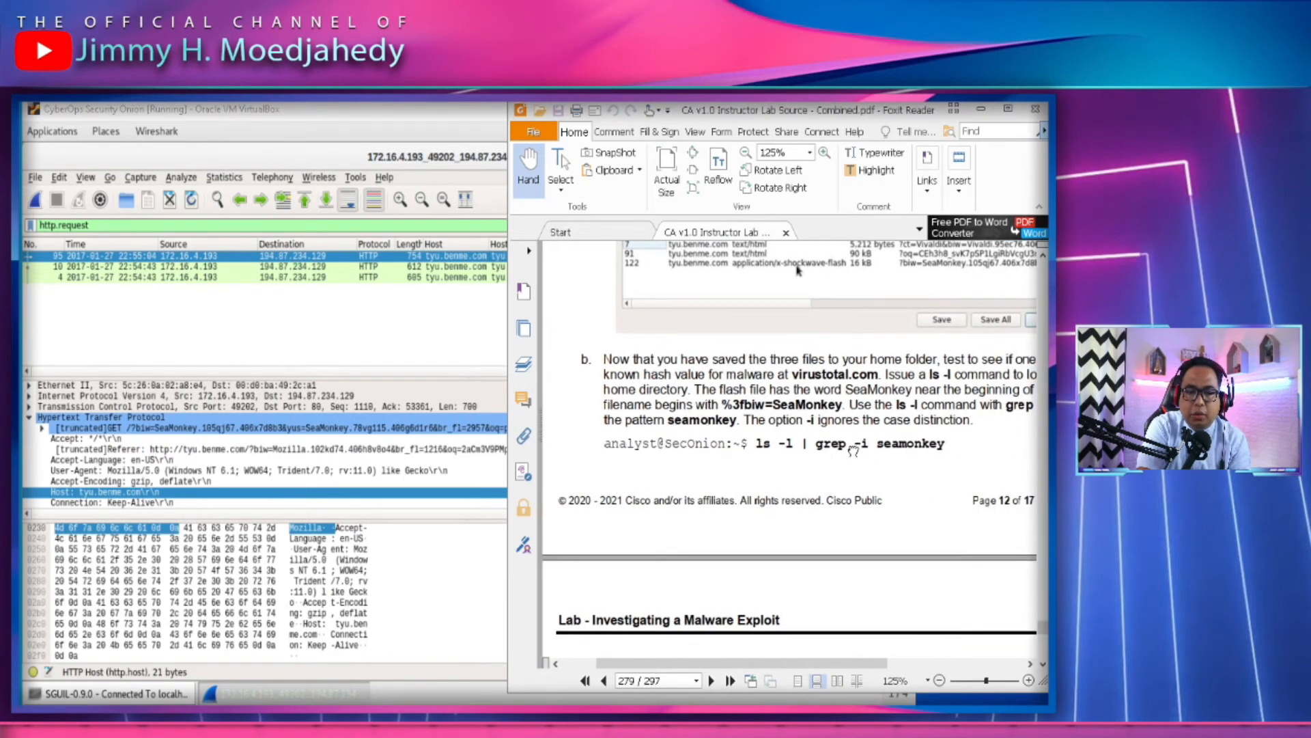
left_click_drag(842, 449, 828, 427)
scroll(830, 416, "right", 3)
left_click_drag(833, 398, 799, 400)
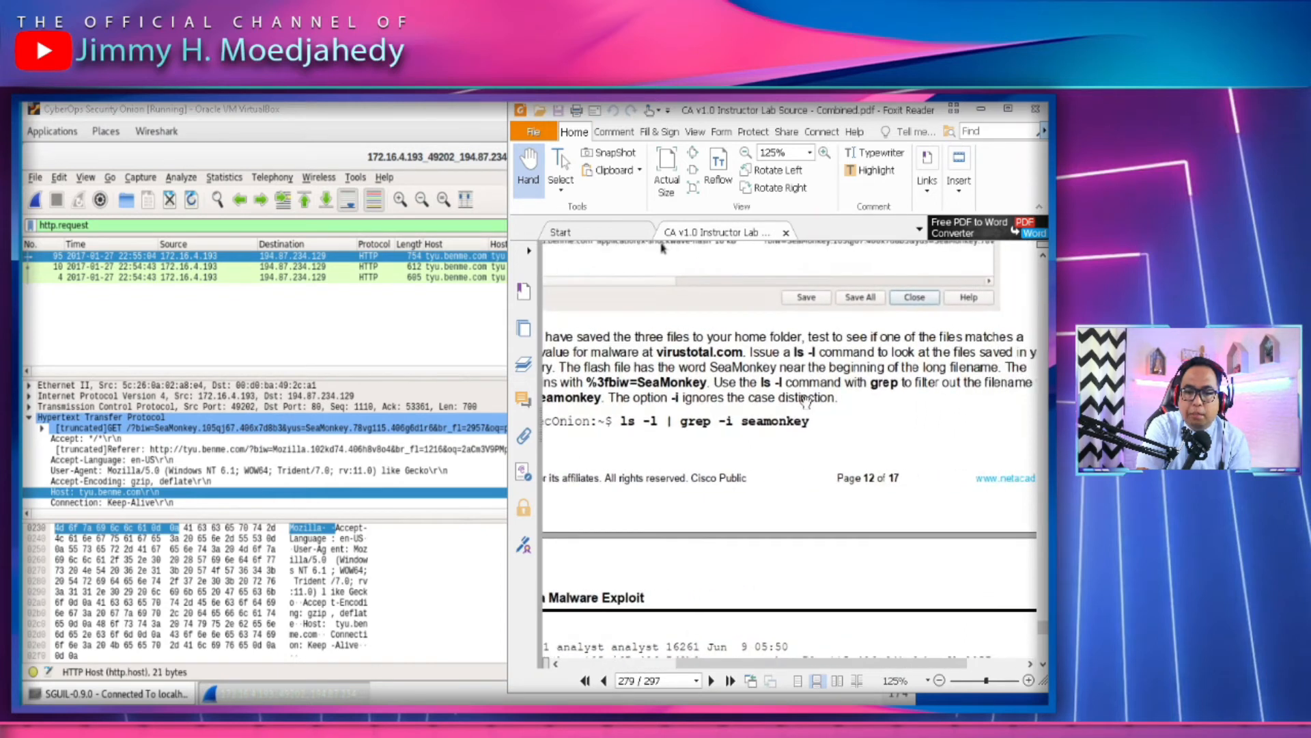
left_click_drag(936, 397, 987, 380)
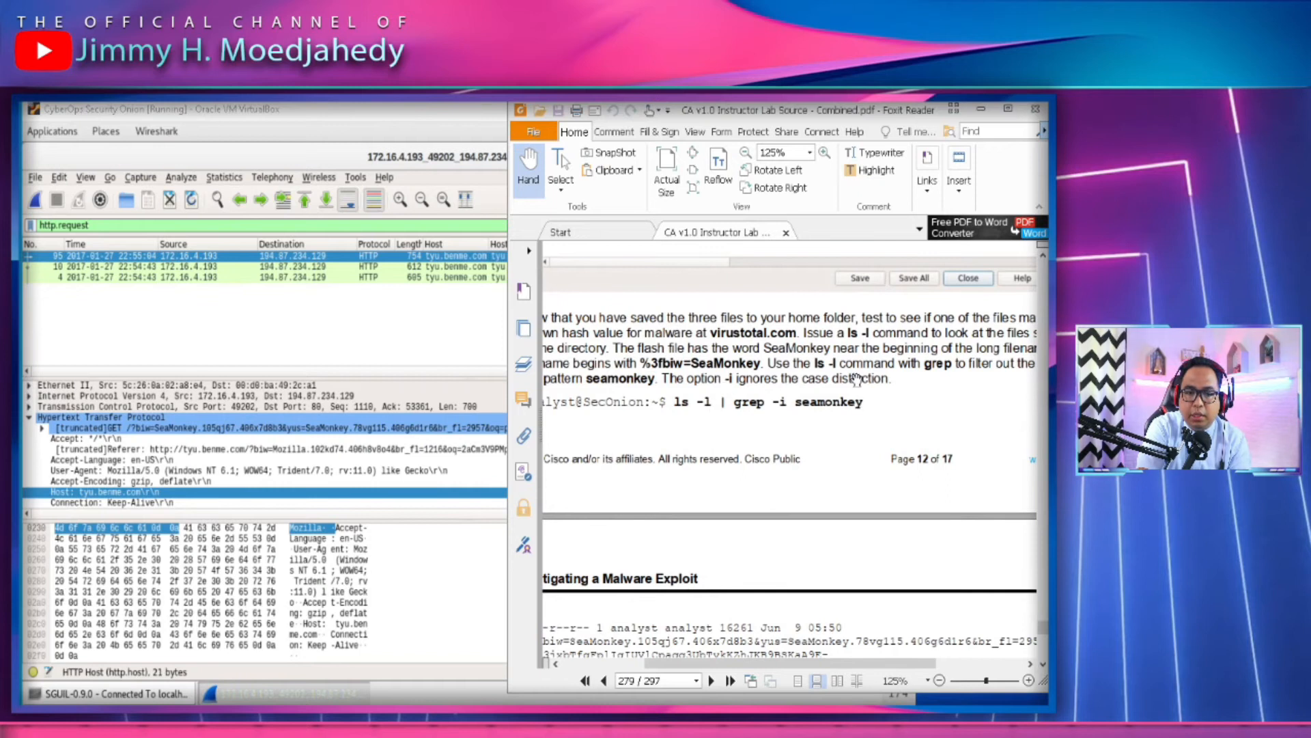
left_click_drag(857, 379, 857, 373)
left_click_drag(755, 412, 757, 406)
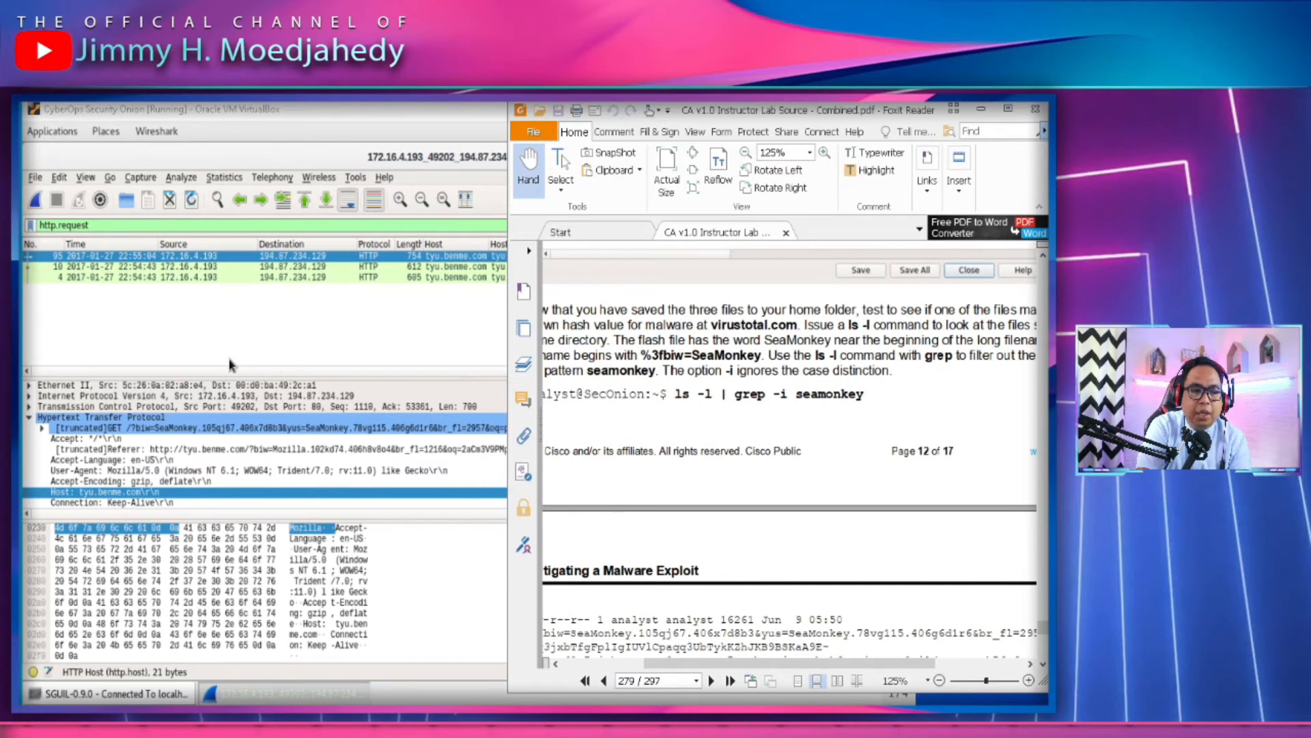
left_click(209, 278)
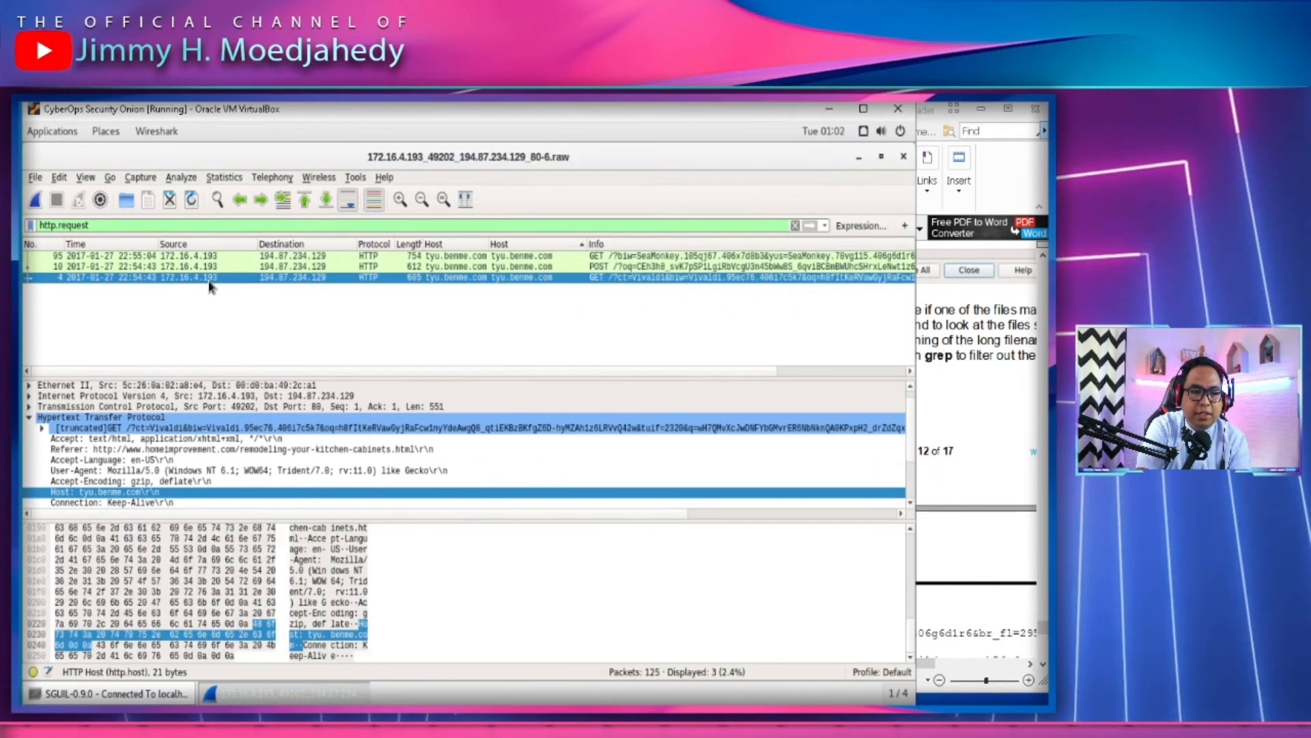
left_click(969, 450)
left_click_drag(679, 385, 705, 376)
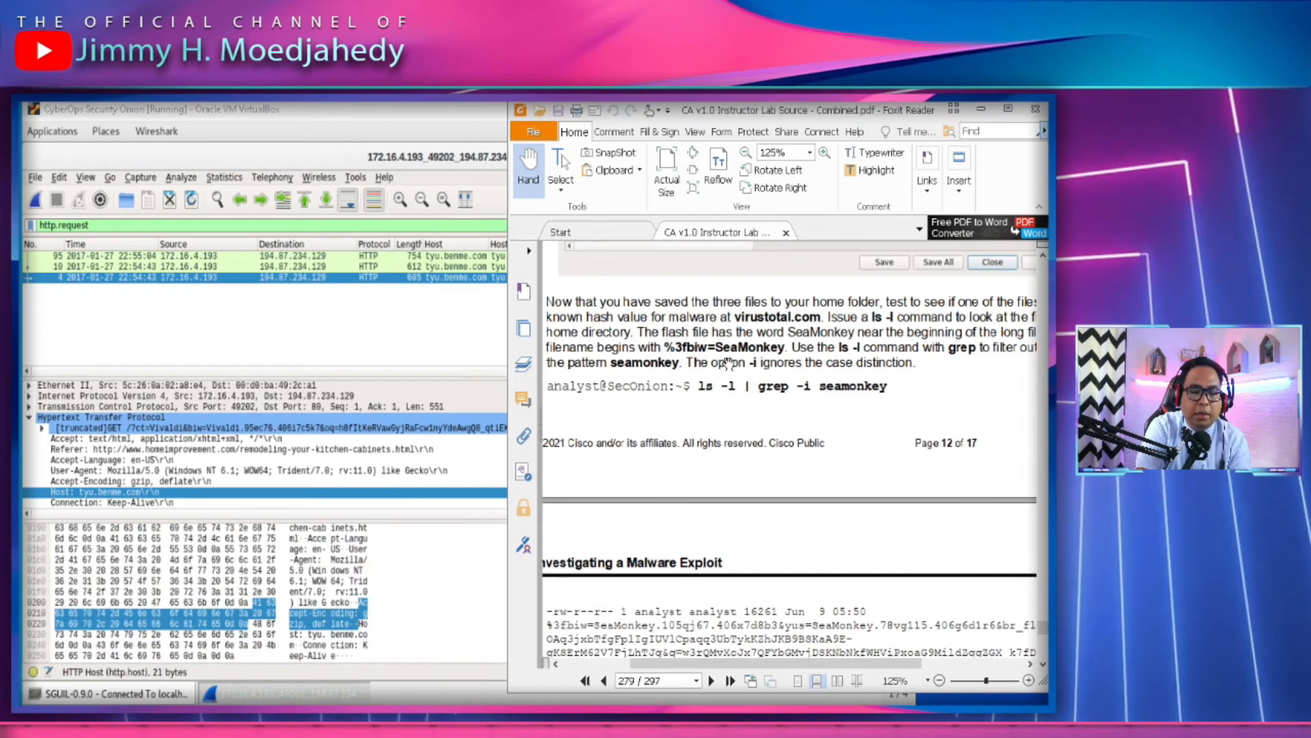
Minimise the Wireshark capture and open a terminal from the Security Onion desktop
mouse_move(526, 715)
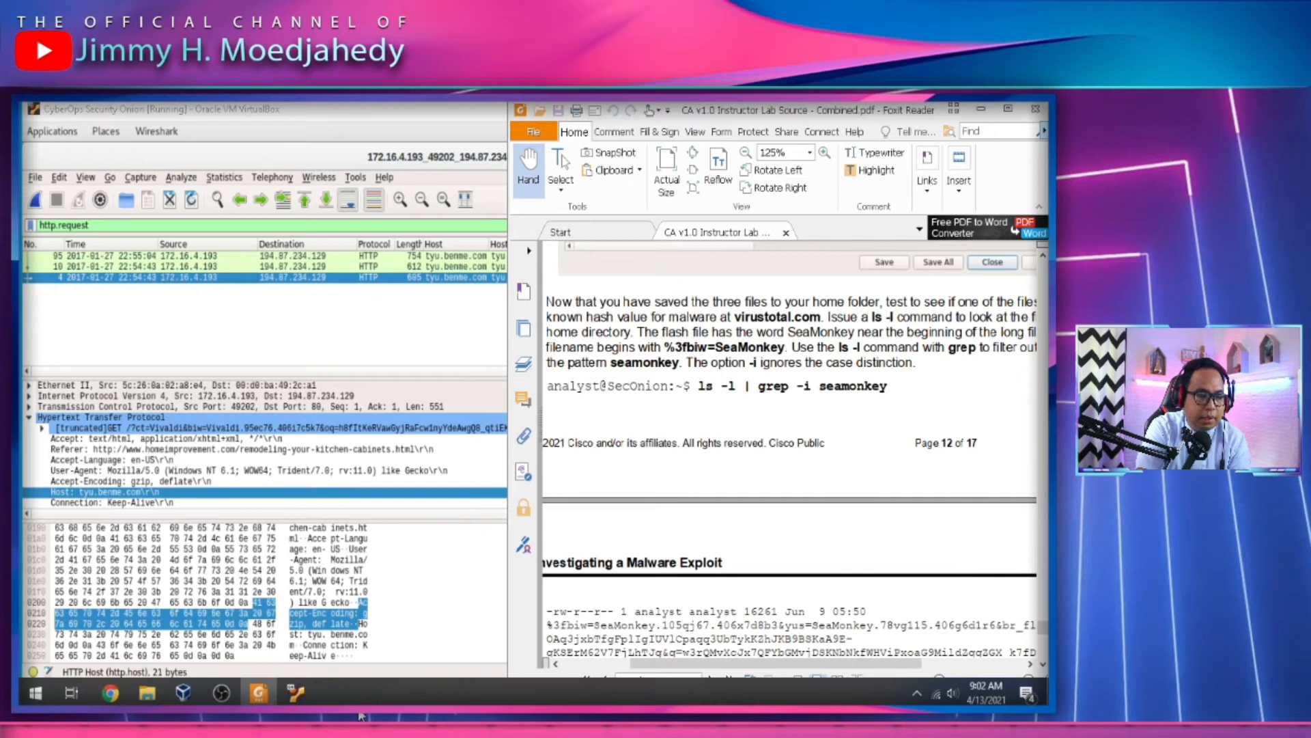
left_click(295, 693)
left_click(150, 694)
left_click(150, 694)
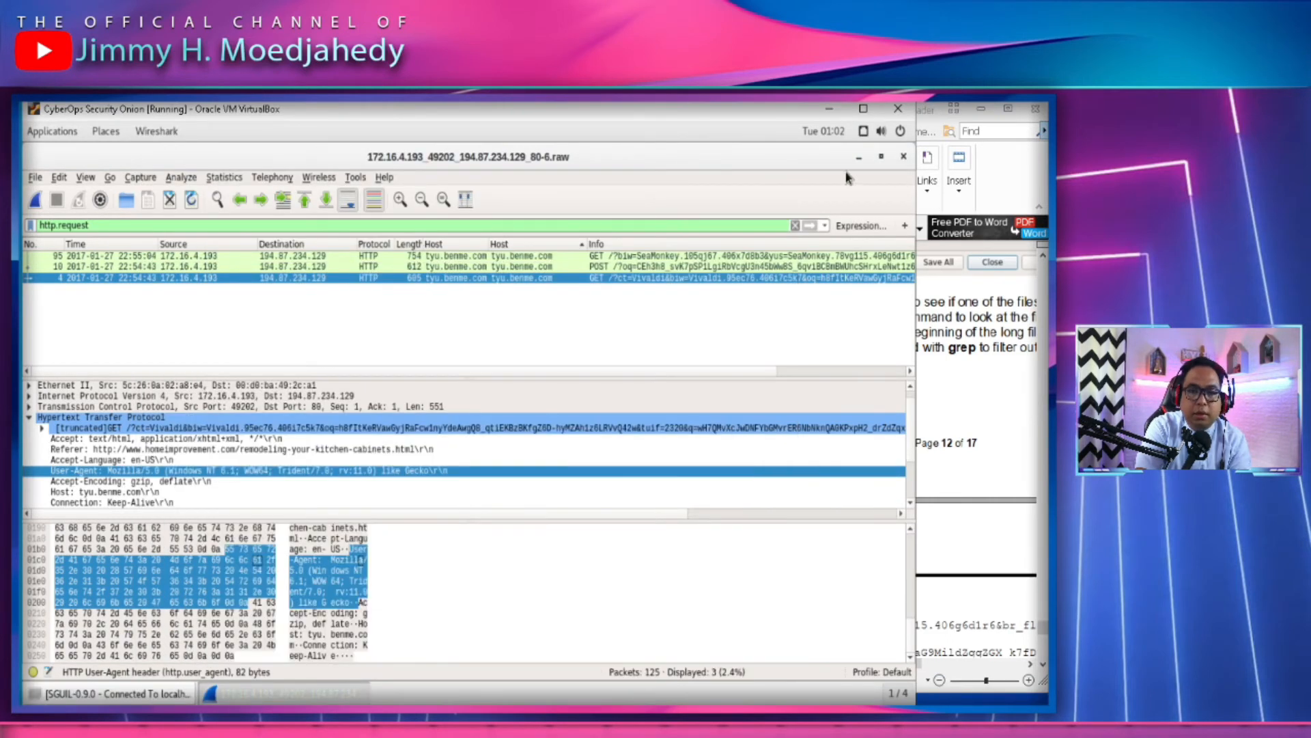
left_click(859, 158)
right_click(657, 222)
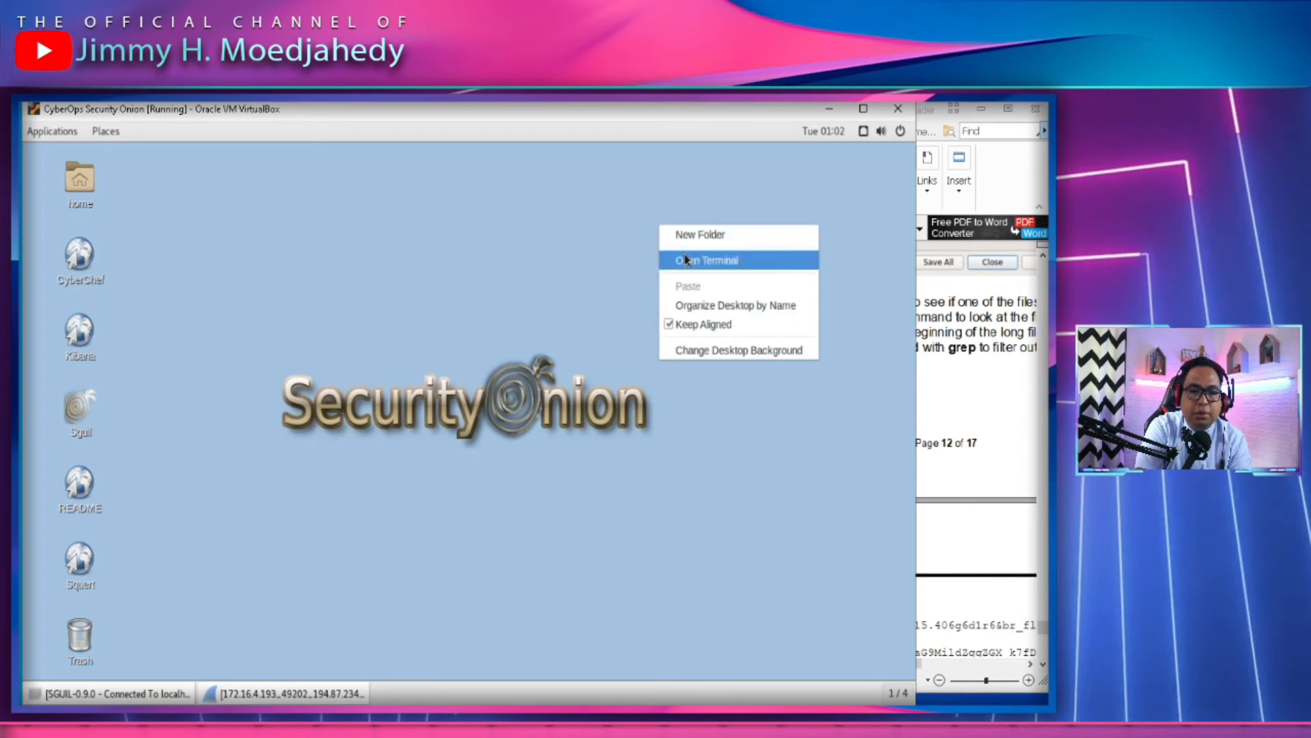
left_click(686, 260)
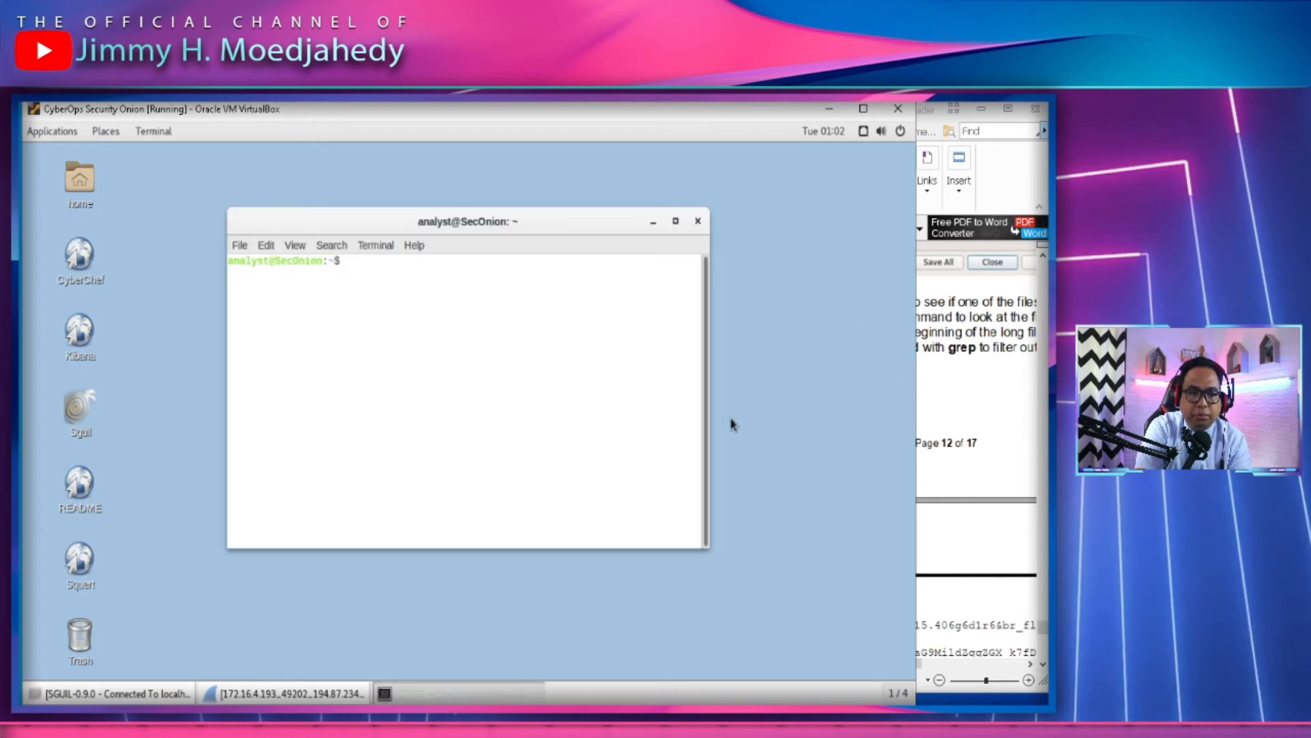
List the home folder's contents with ls and move the terminal window clear of the lab document
type("ls")
key("Return")
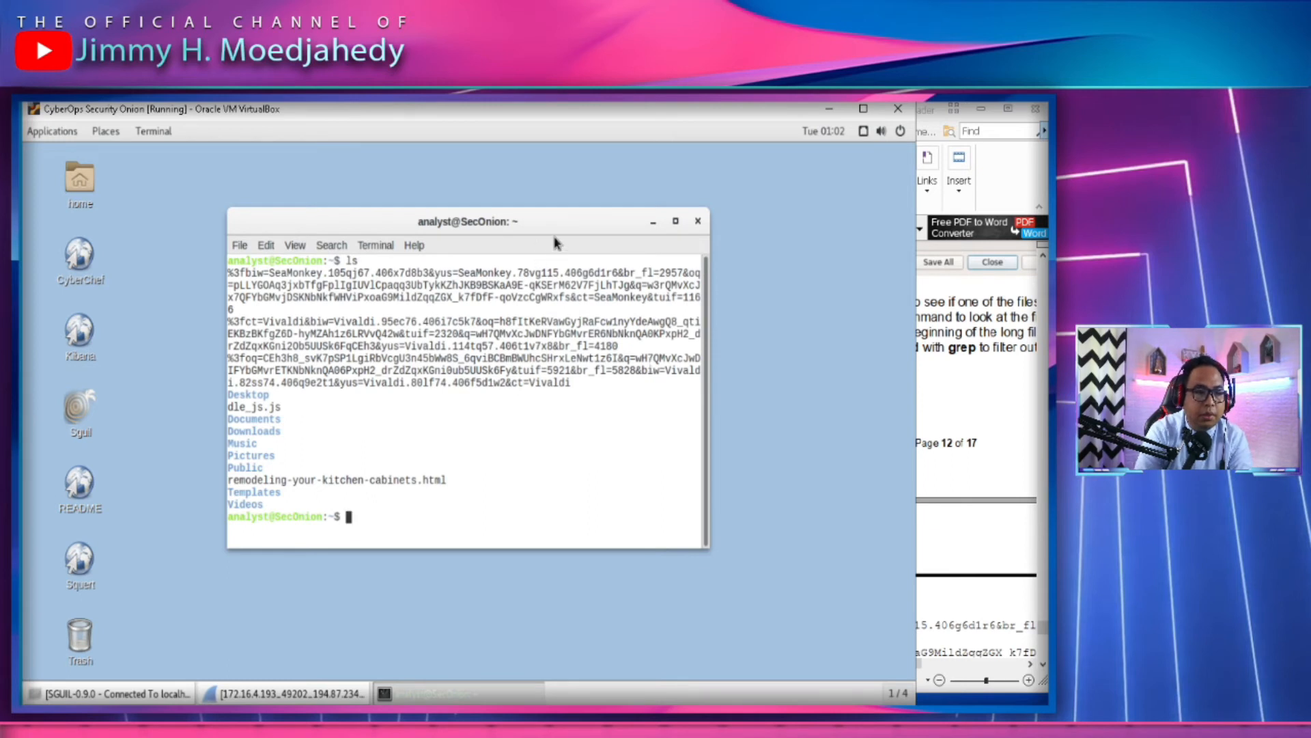
left_click_drag(552, 228, 477, 207)
Run ls -l | grep -i seamonkey in the terminal to find the saved SeaMonkey flash file, following the lab command
left_click(929, 447)
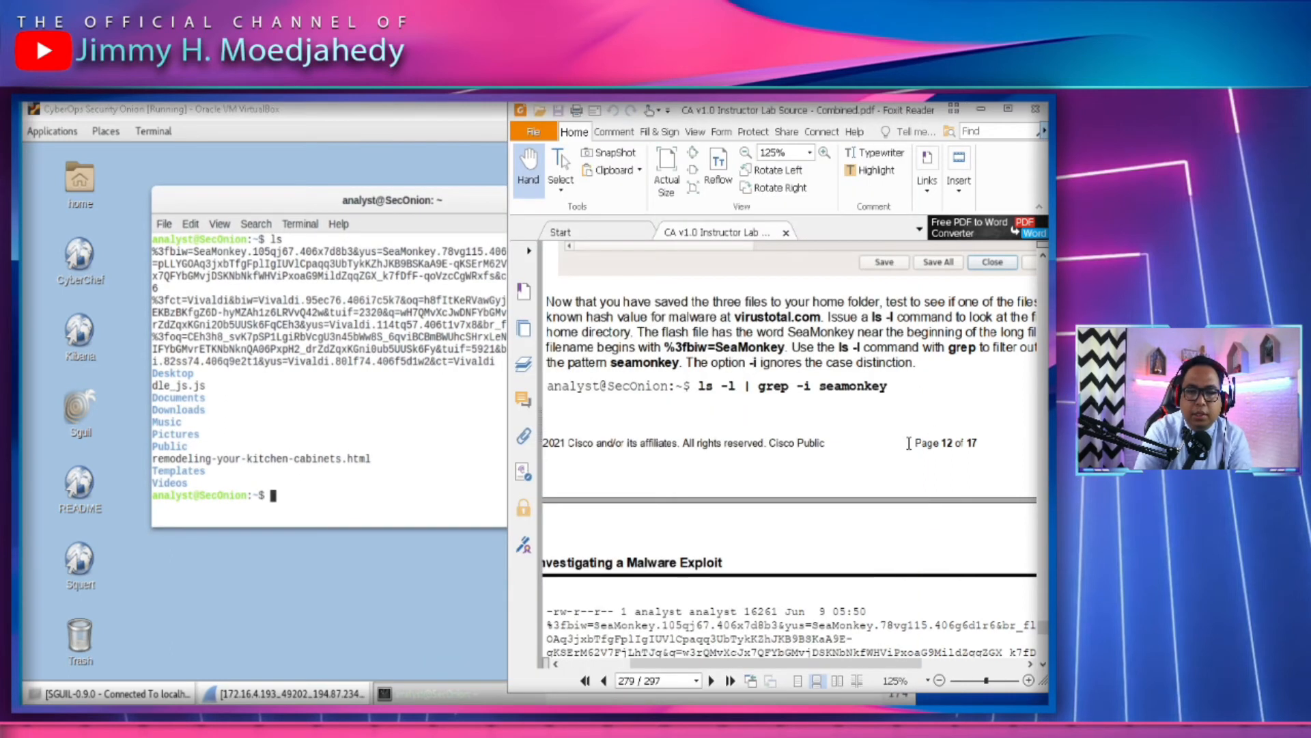
left_click(352, 431)
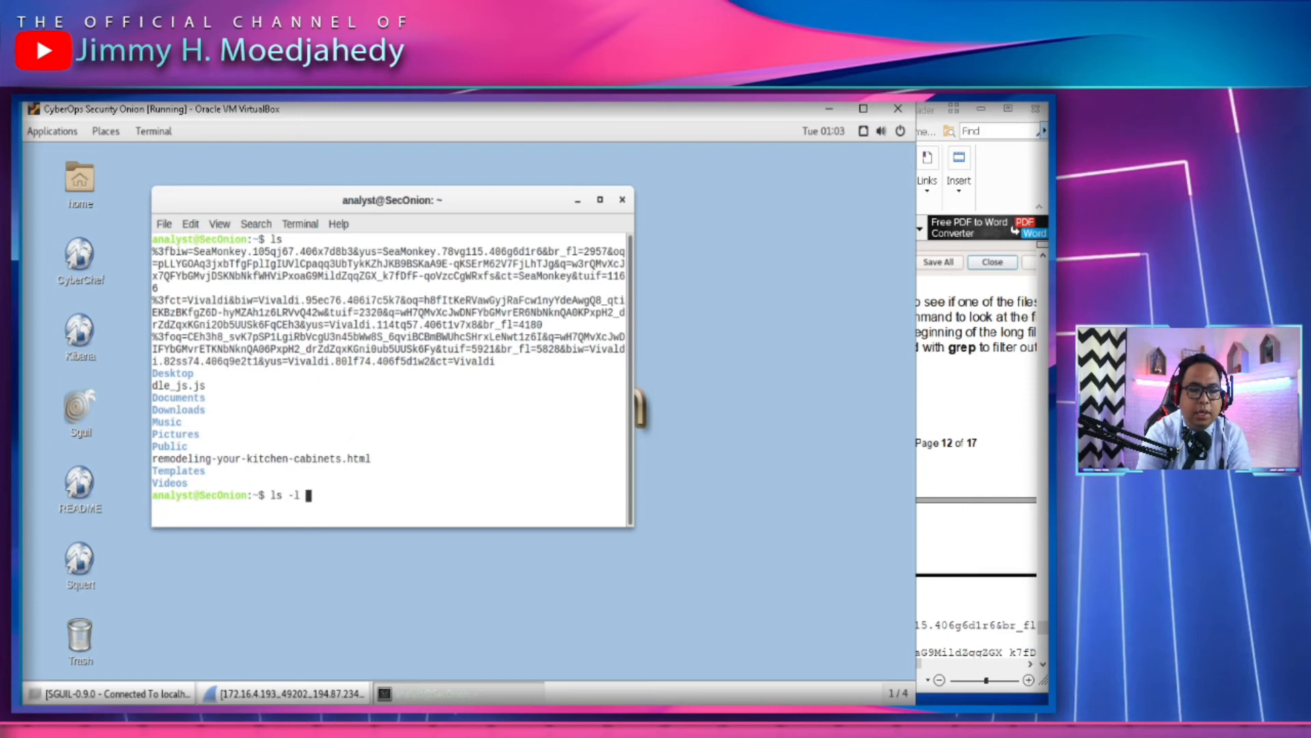
type("grep")
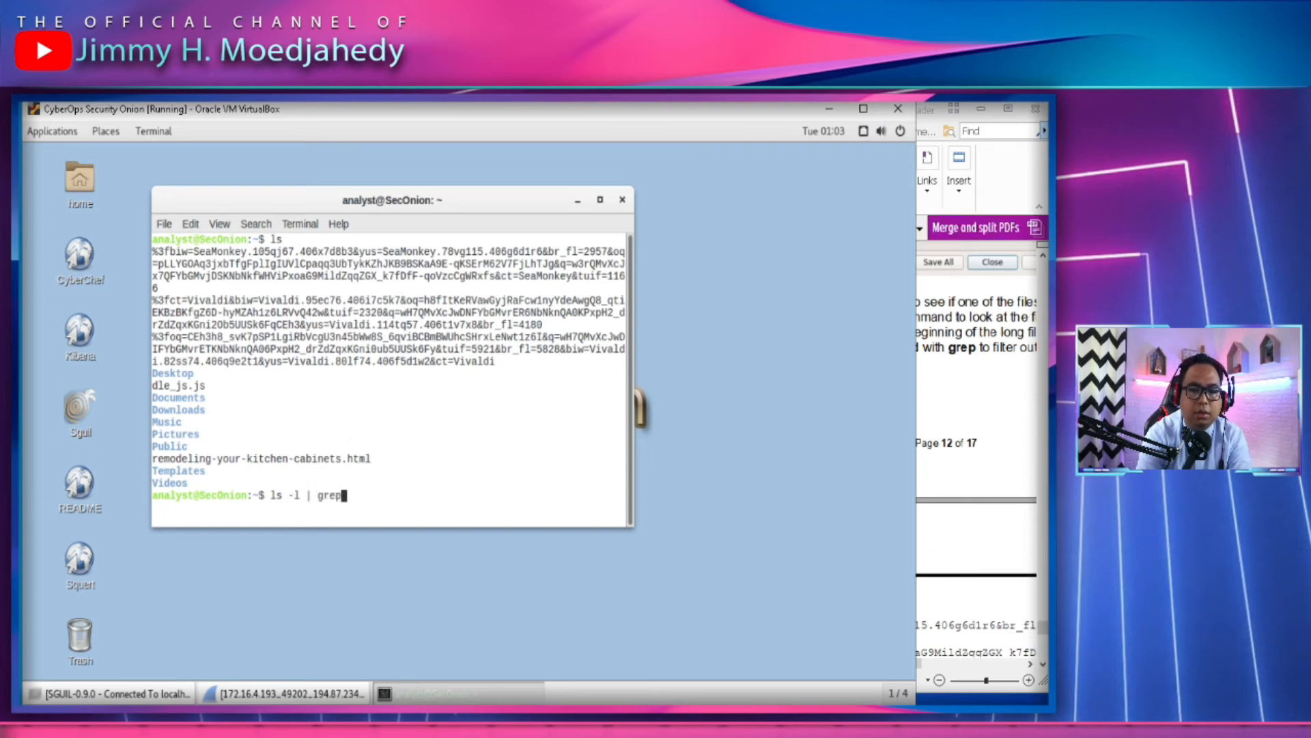
left_click(1029, 423)
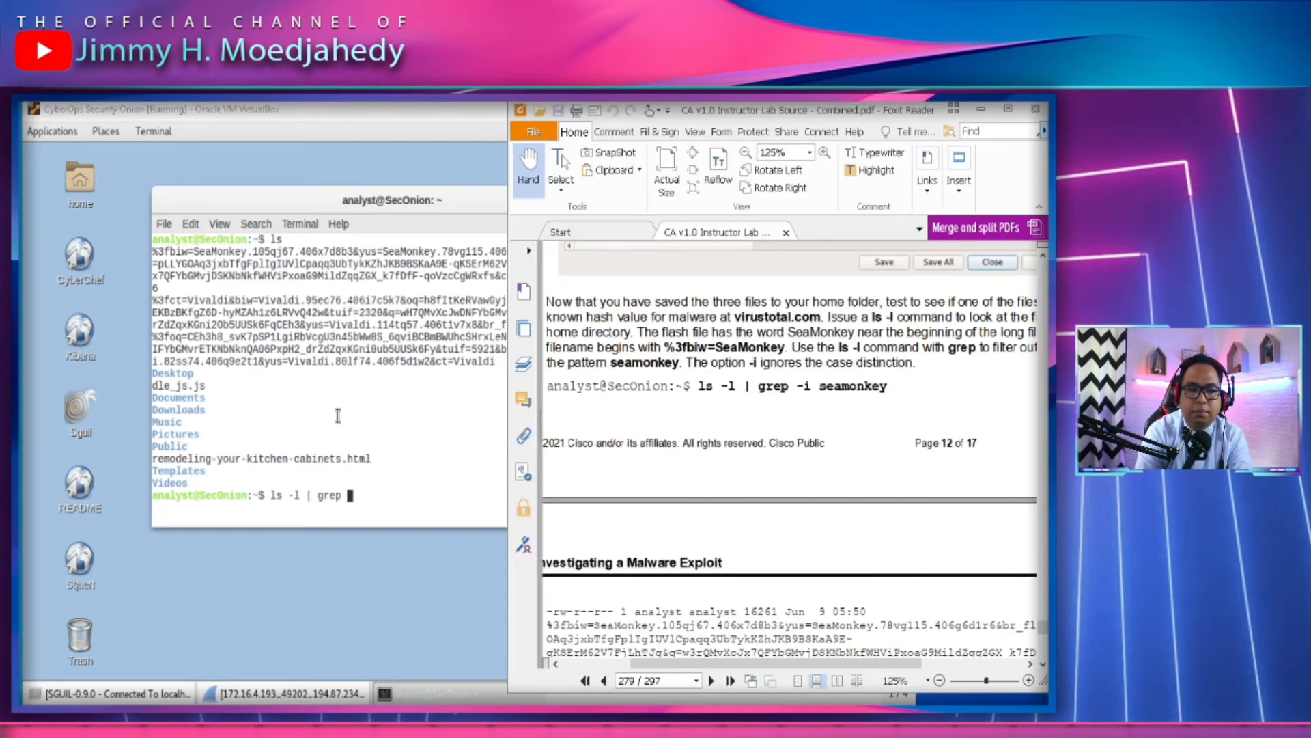
left_click(369, 435)
type("-i semoonkey")
key("Return")
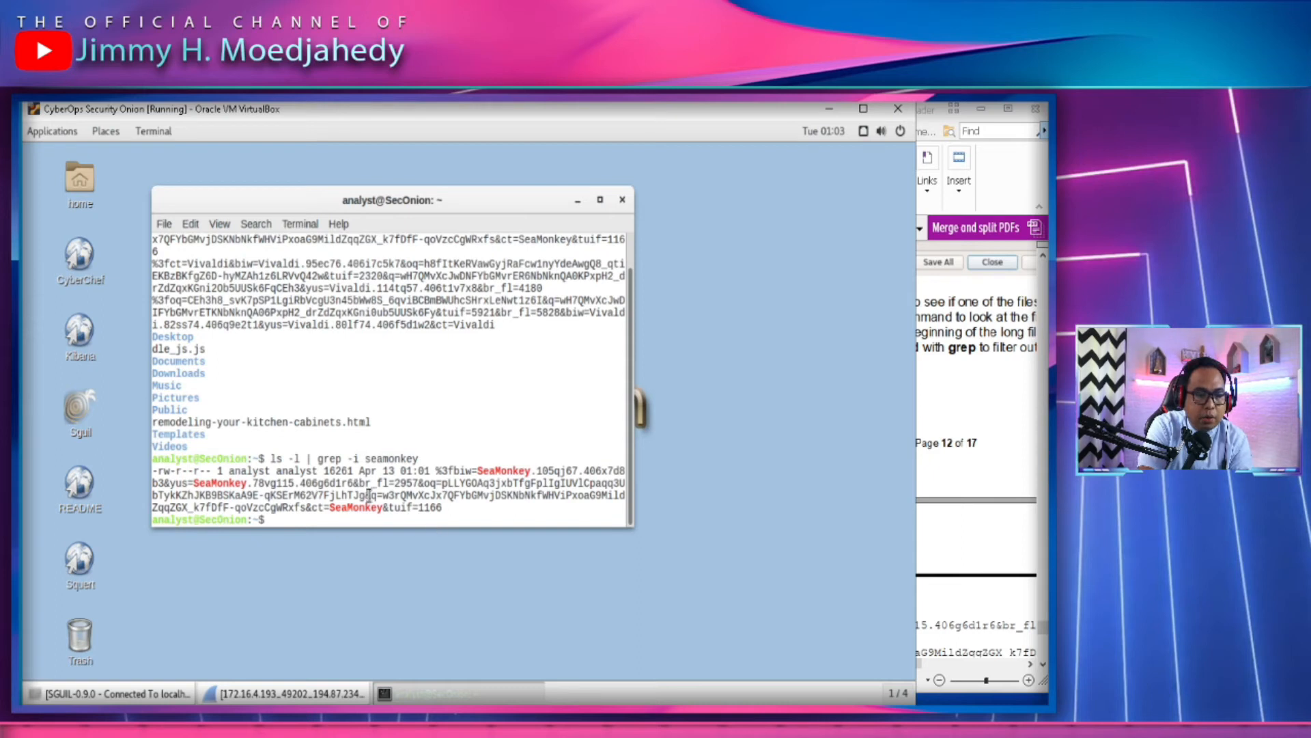
Read the lab instructions on generating a SHA-1 hash of the SeaMonkey flash file with sha1sum and tab completion
left_click(945, 516)
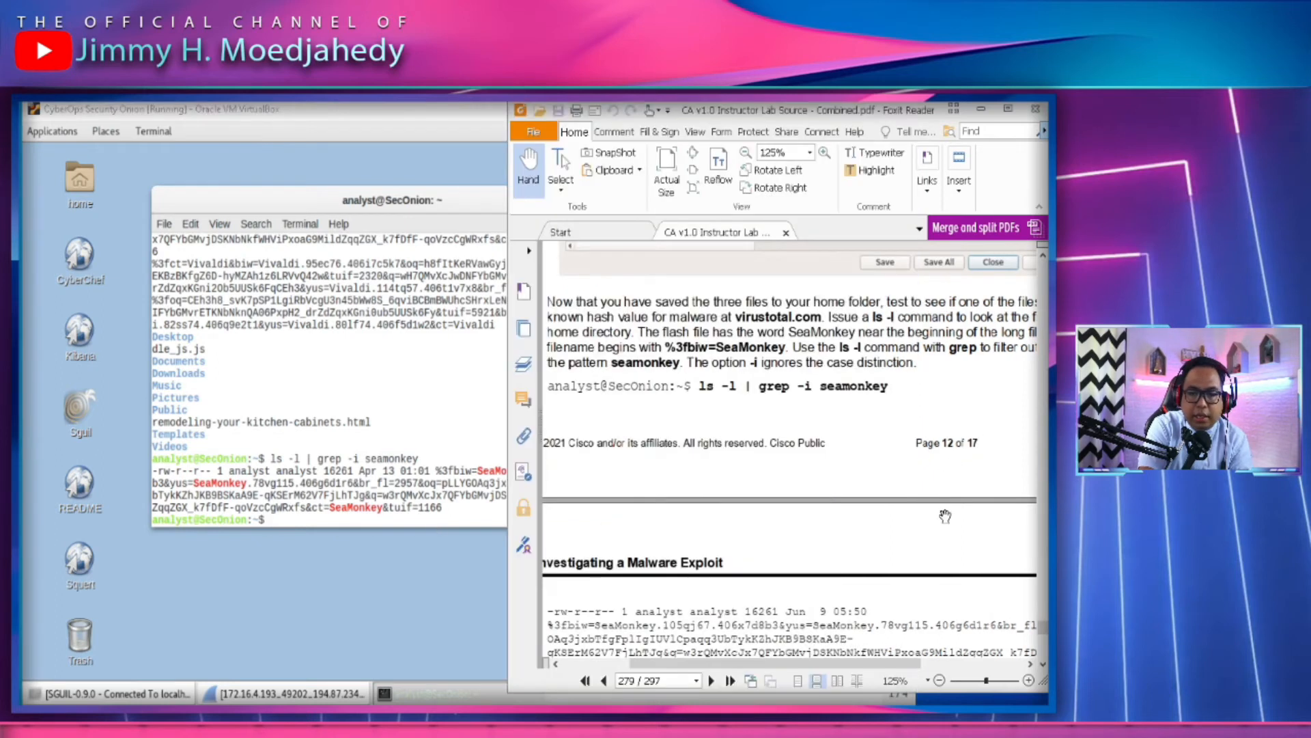
scroll(945, 516, "down", 3)
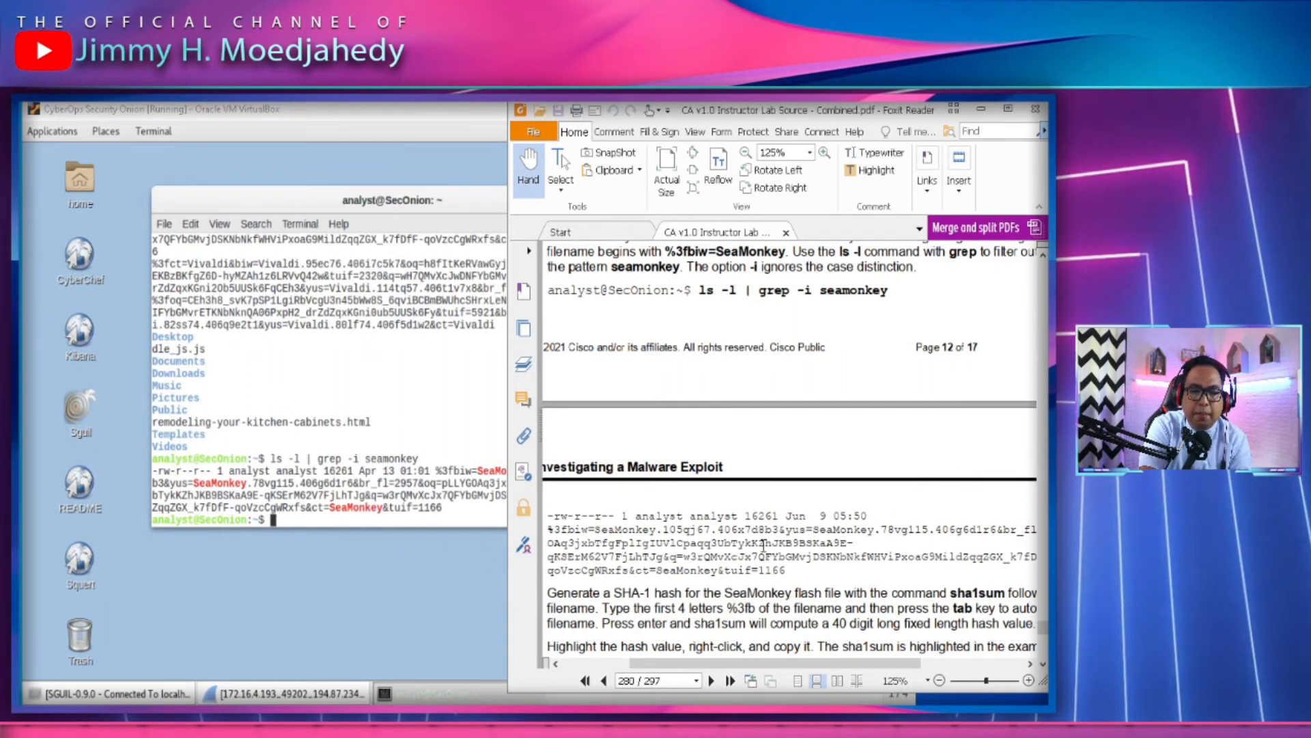
scroll(763, 544, "down", 3)
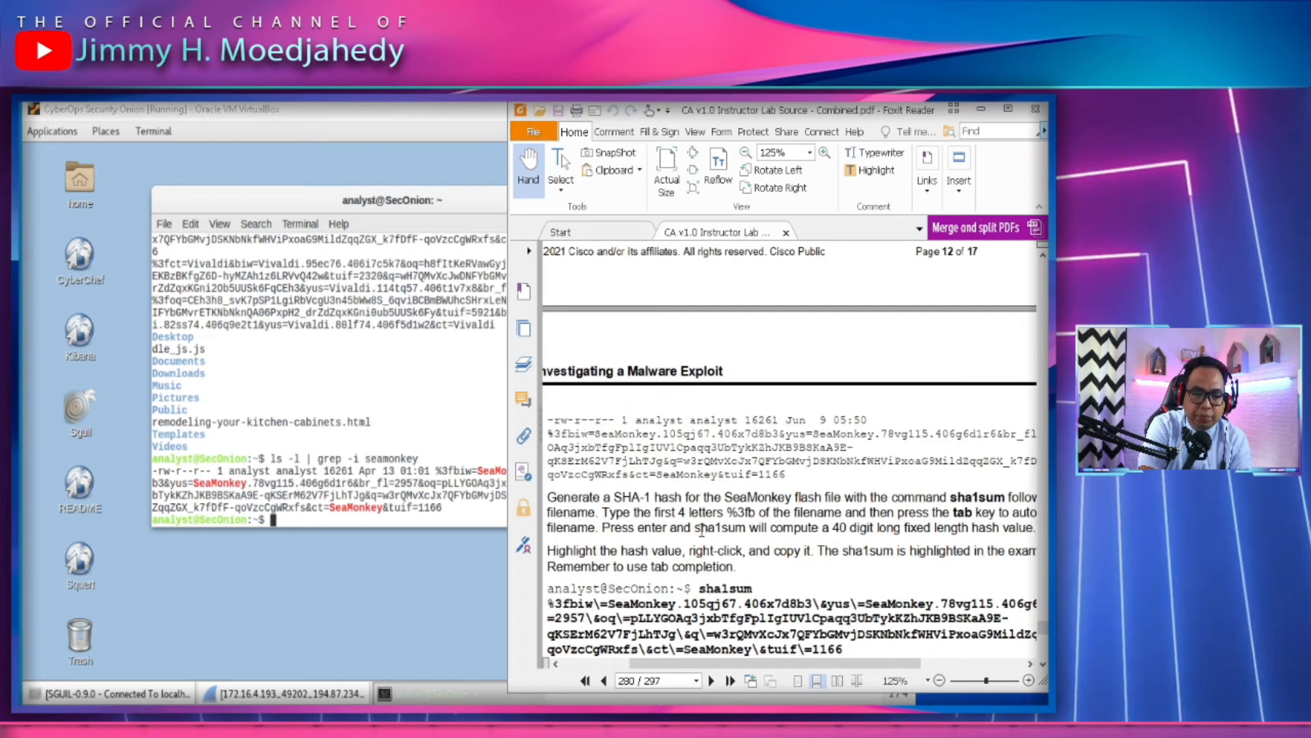
scroll(701, 532, "up", 10)
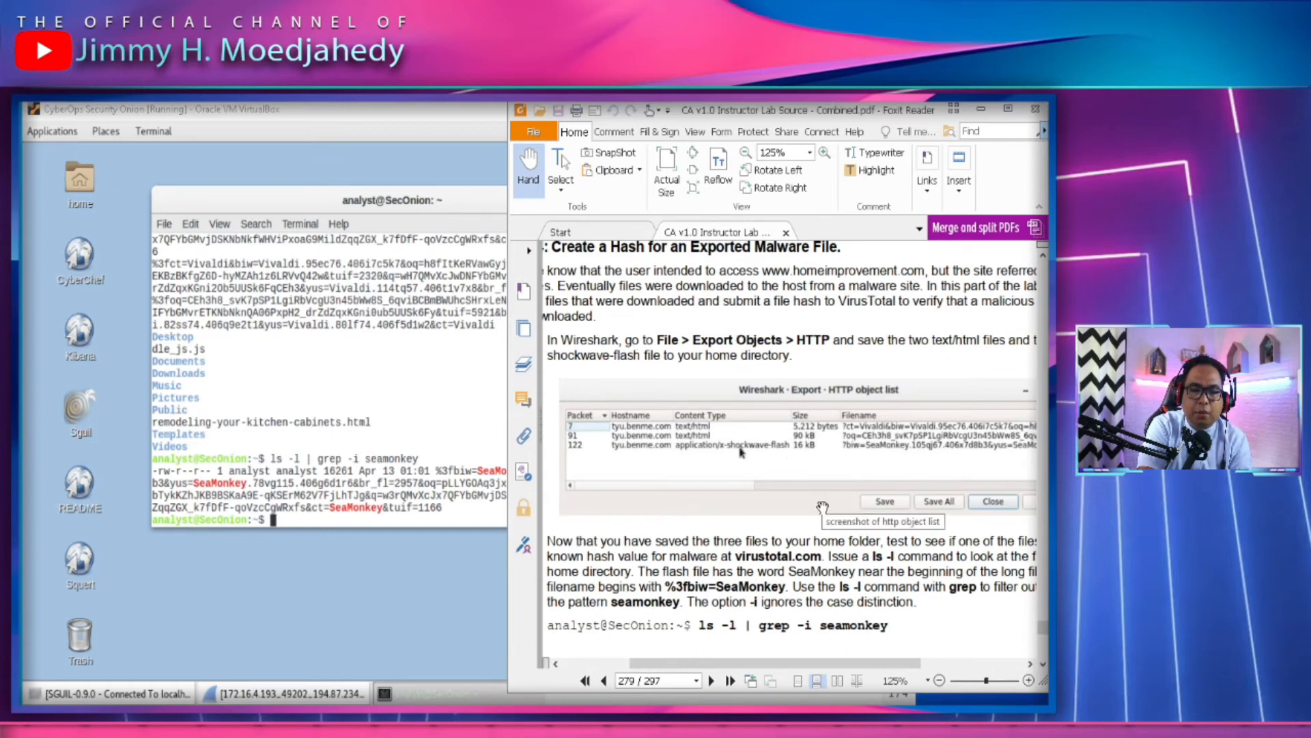
scroll(822, 507, "down", 6)
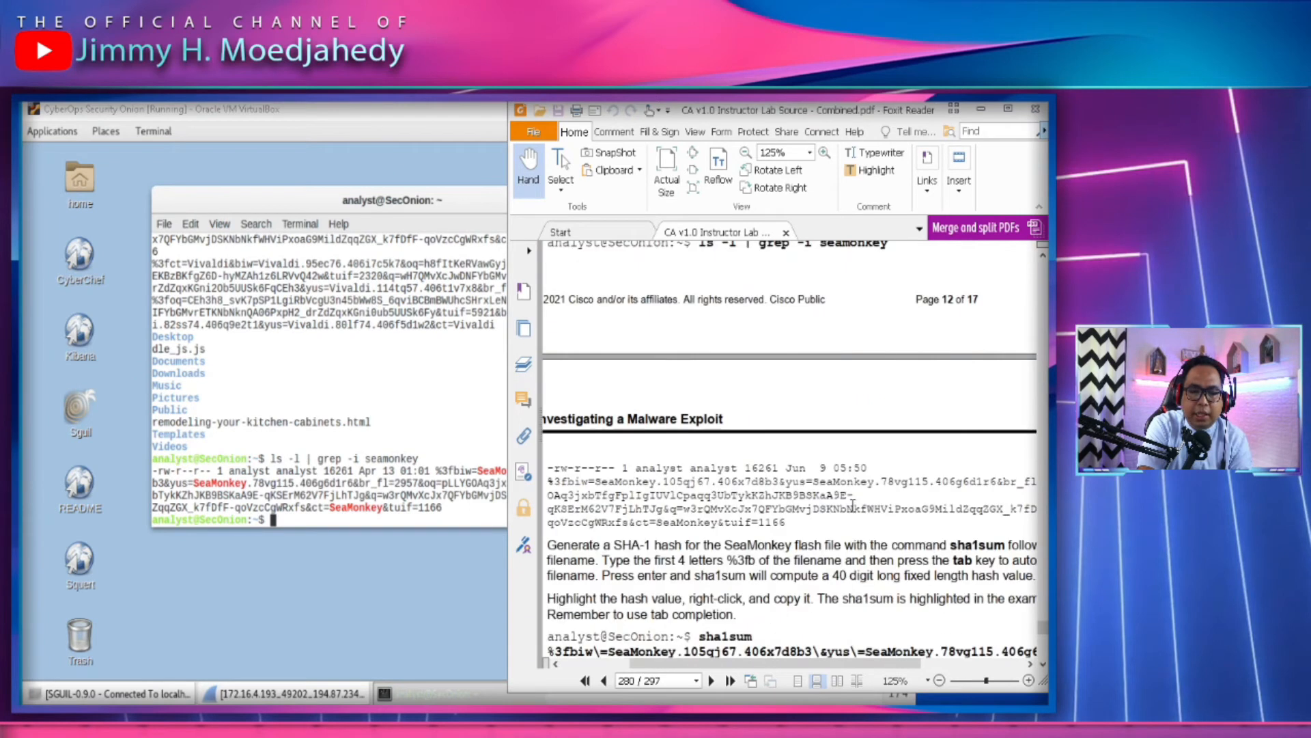
scroll(852, 506, "down", 3)
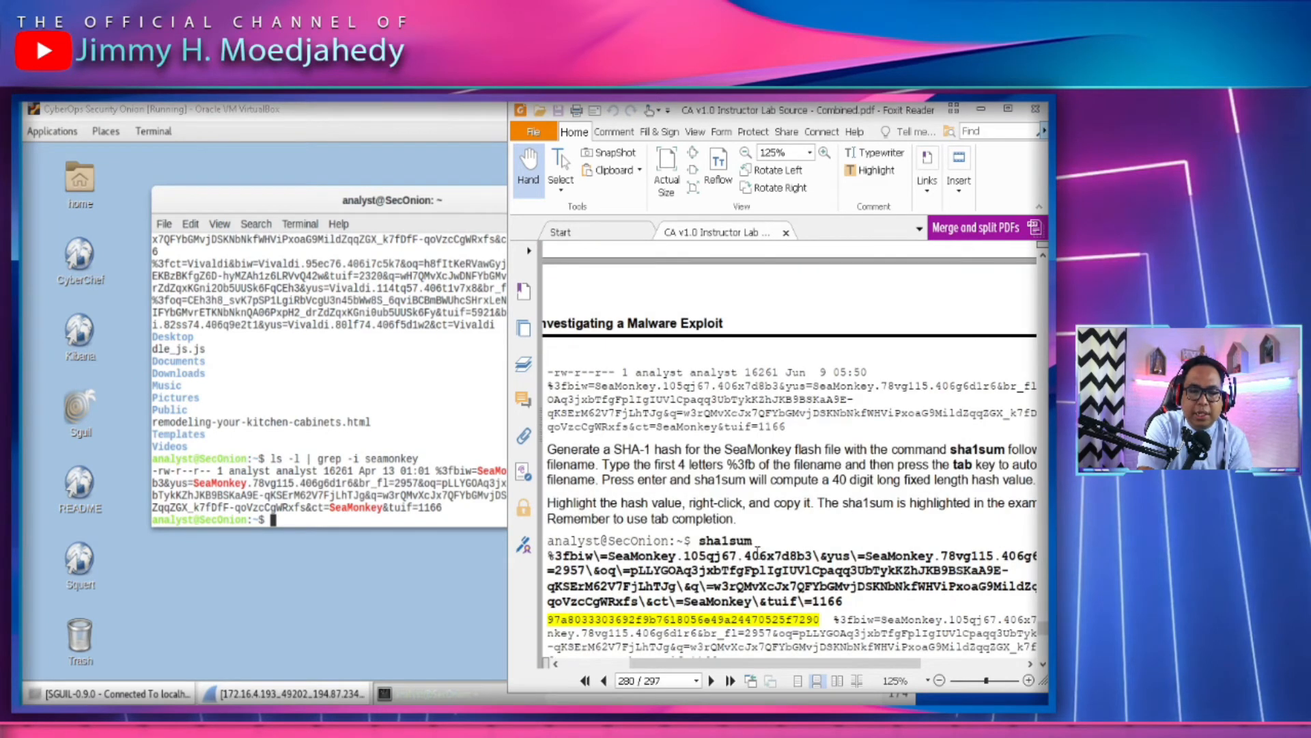
scroll(724, 561, "down", 2)
Run sha1sum in the terminal on the SeaMonkey flash file, completing its name from the first letters %3fb
left_click(502, 499)
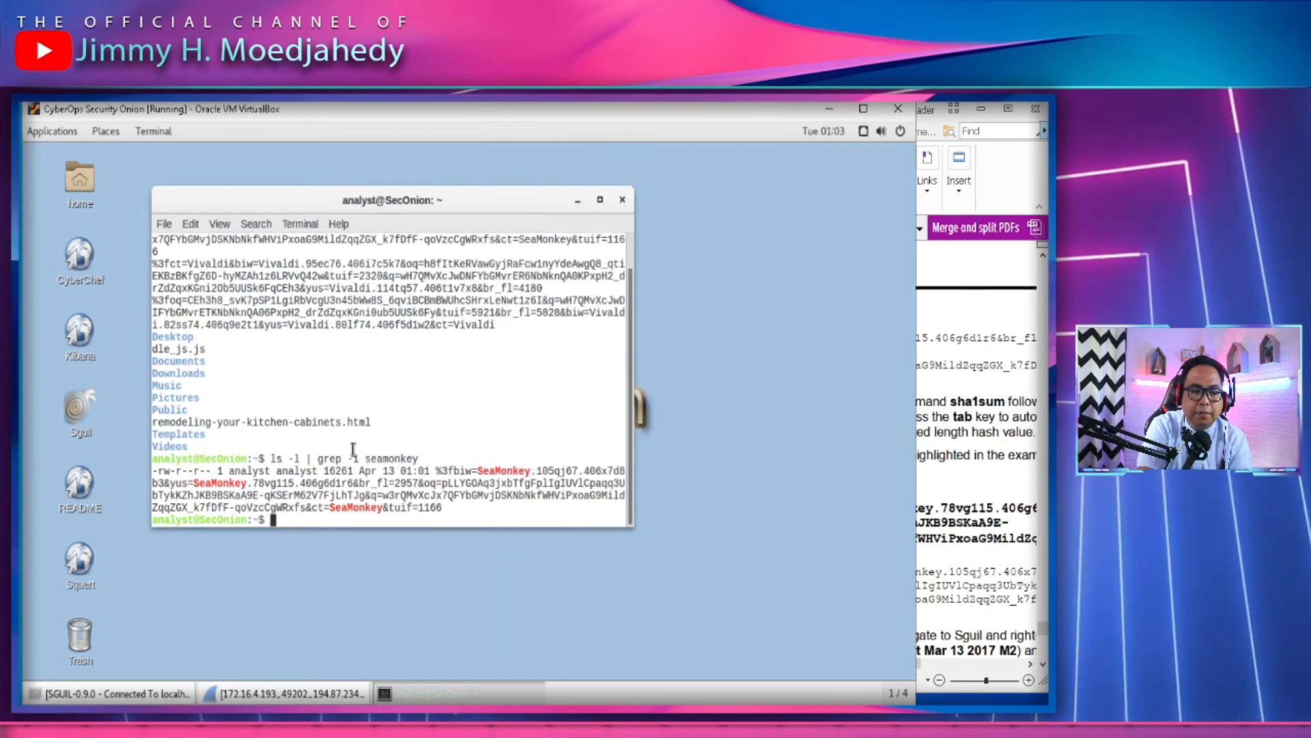
type("sh")
key("Tab")
key("Tab")
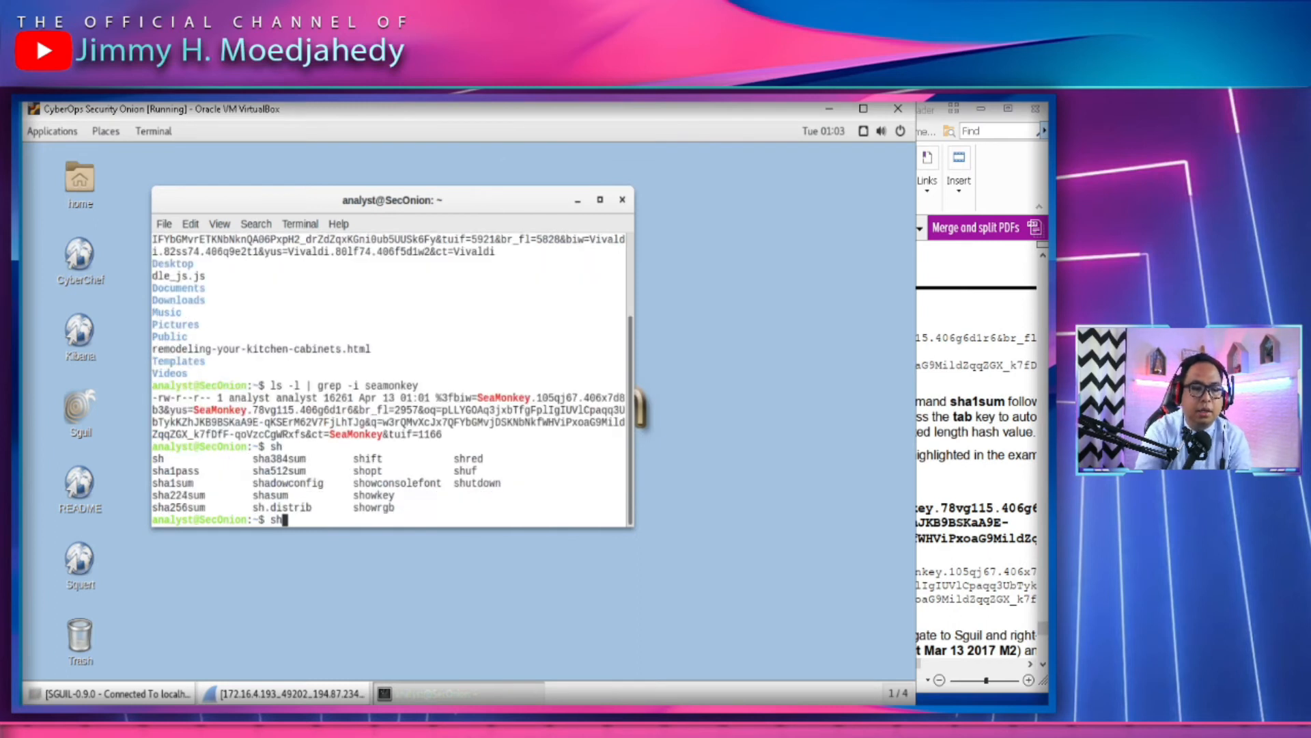
type("a")
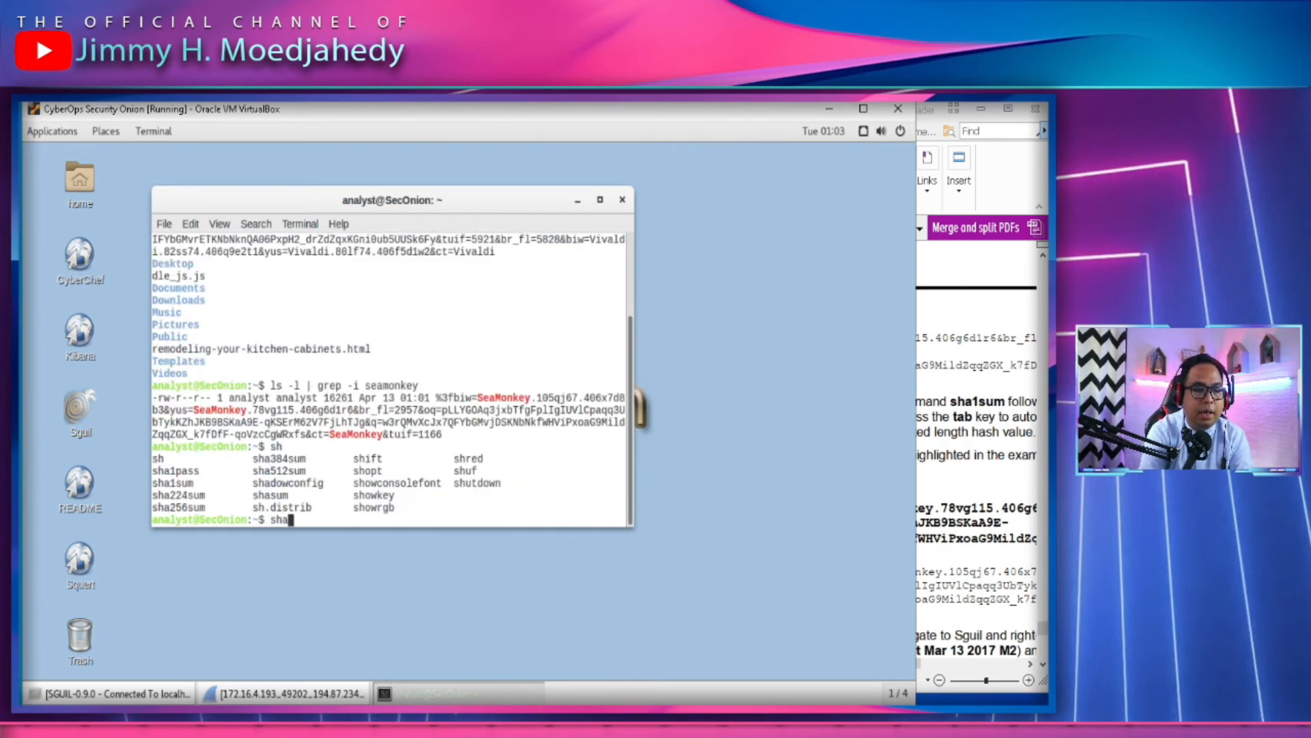
type("1sum")
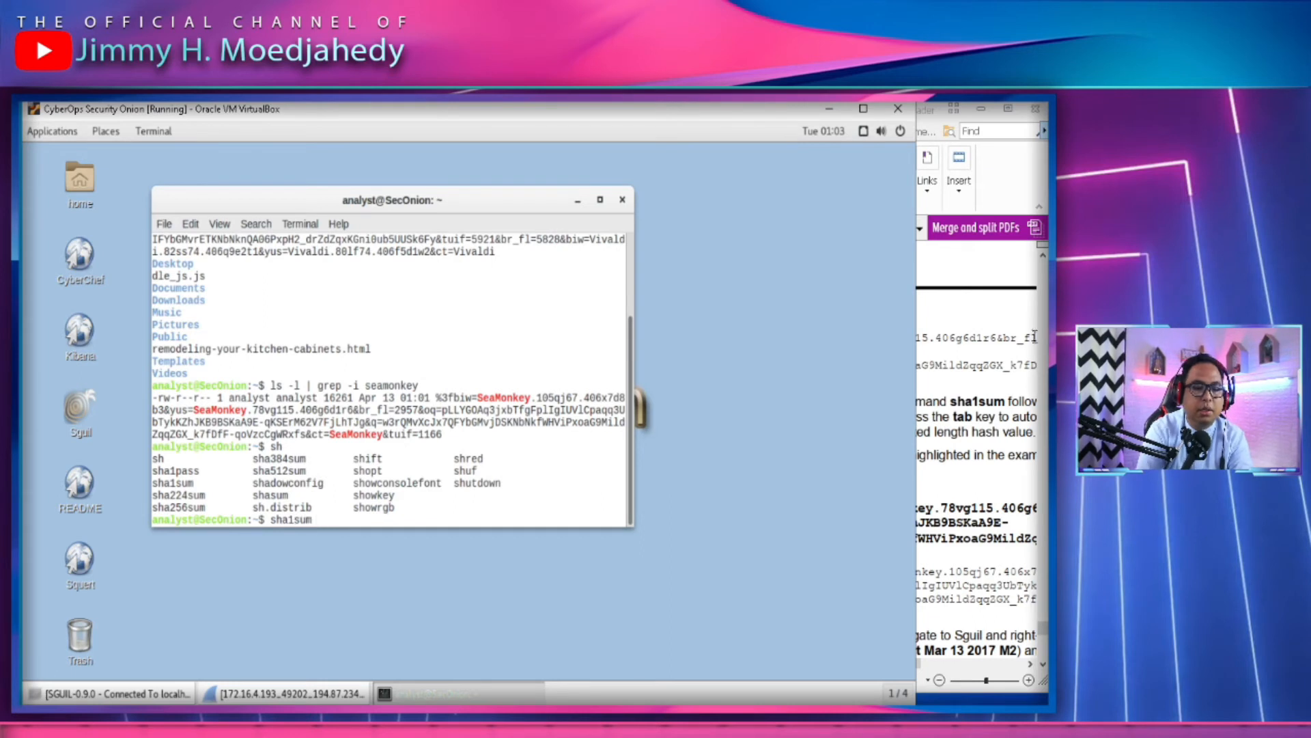
left_click(978, 473)
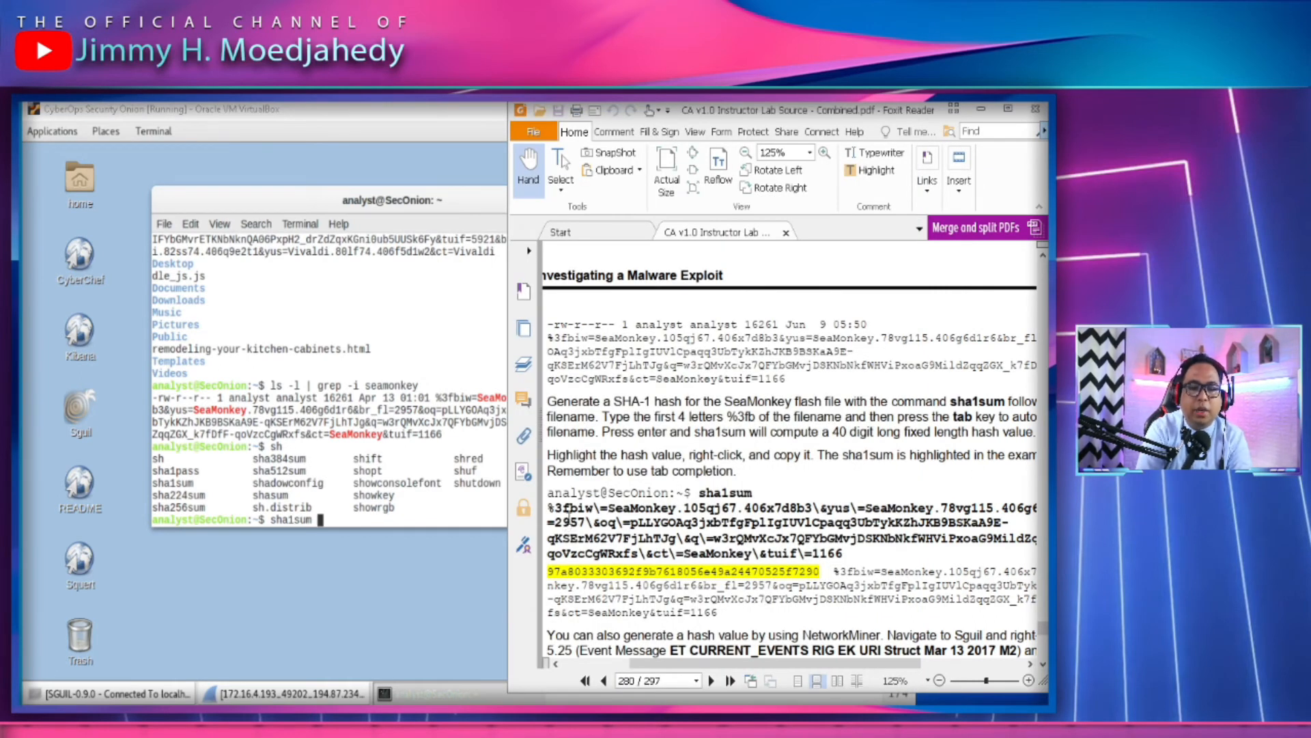
left_click(309, 461)
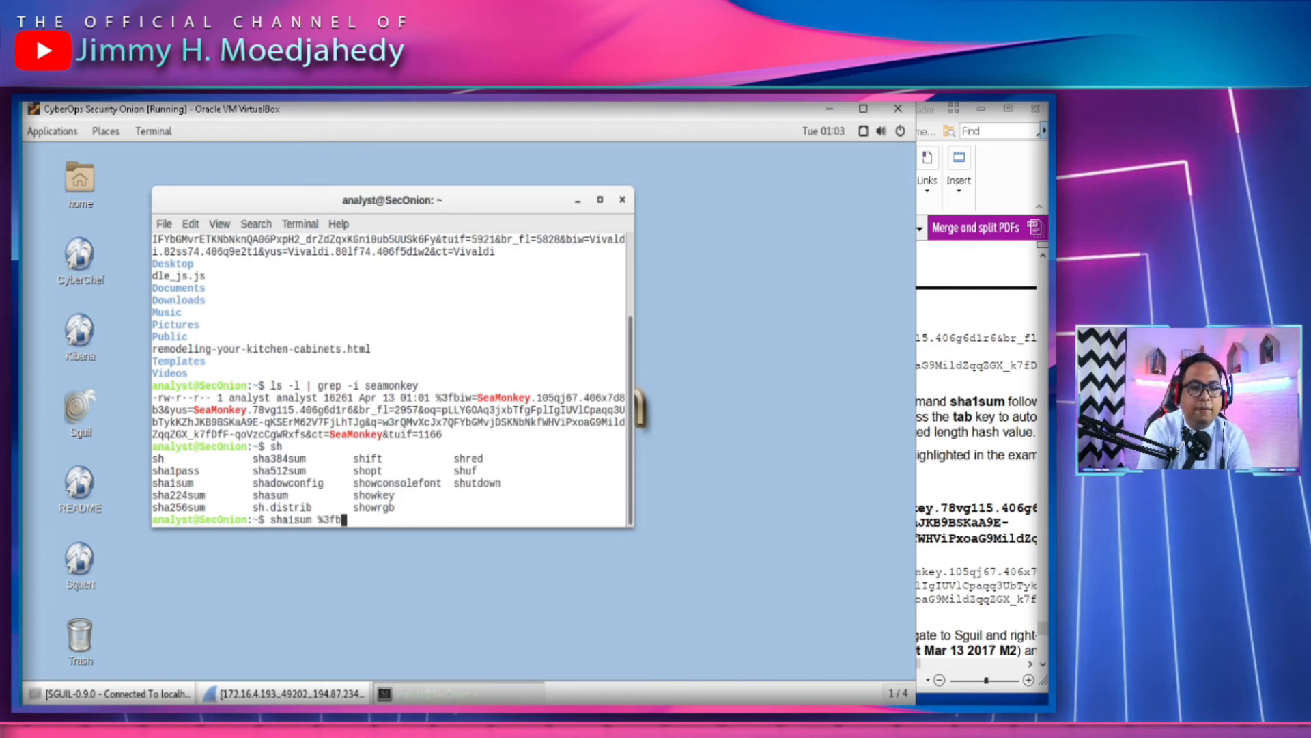
type("%3fb")
key("Tab")
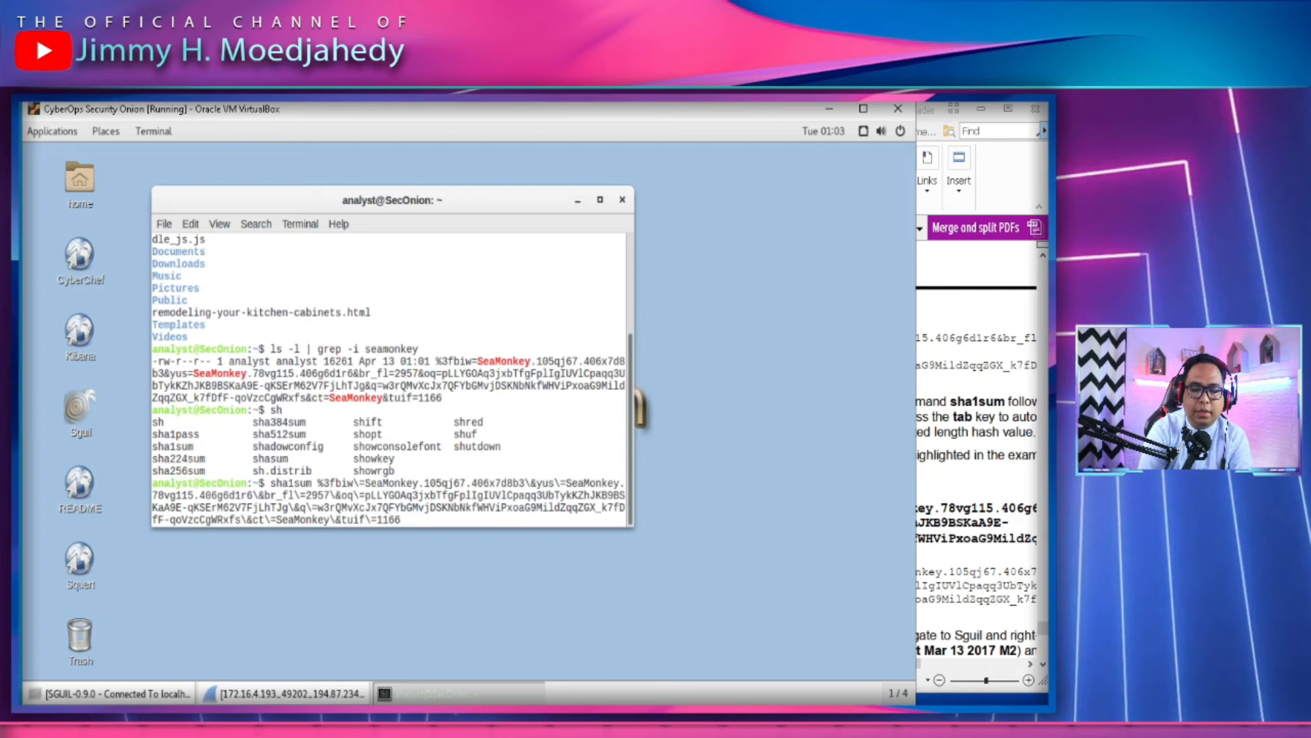
key("Return")
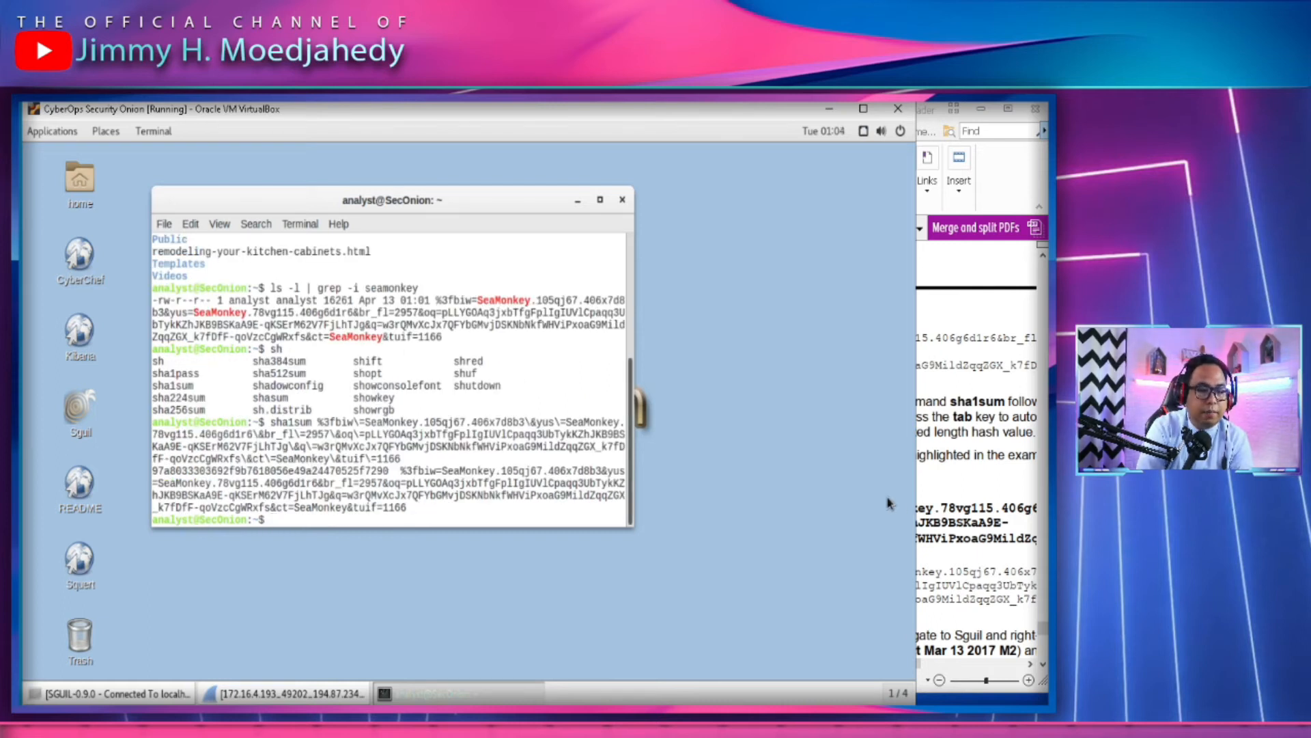
Compare the SHA-1 hash generated in the terminal with the highlighted example hash in the lab document
left_click(949, 544)
left_click_drag(812, 602, 759, 555)
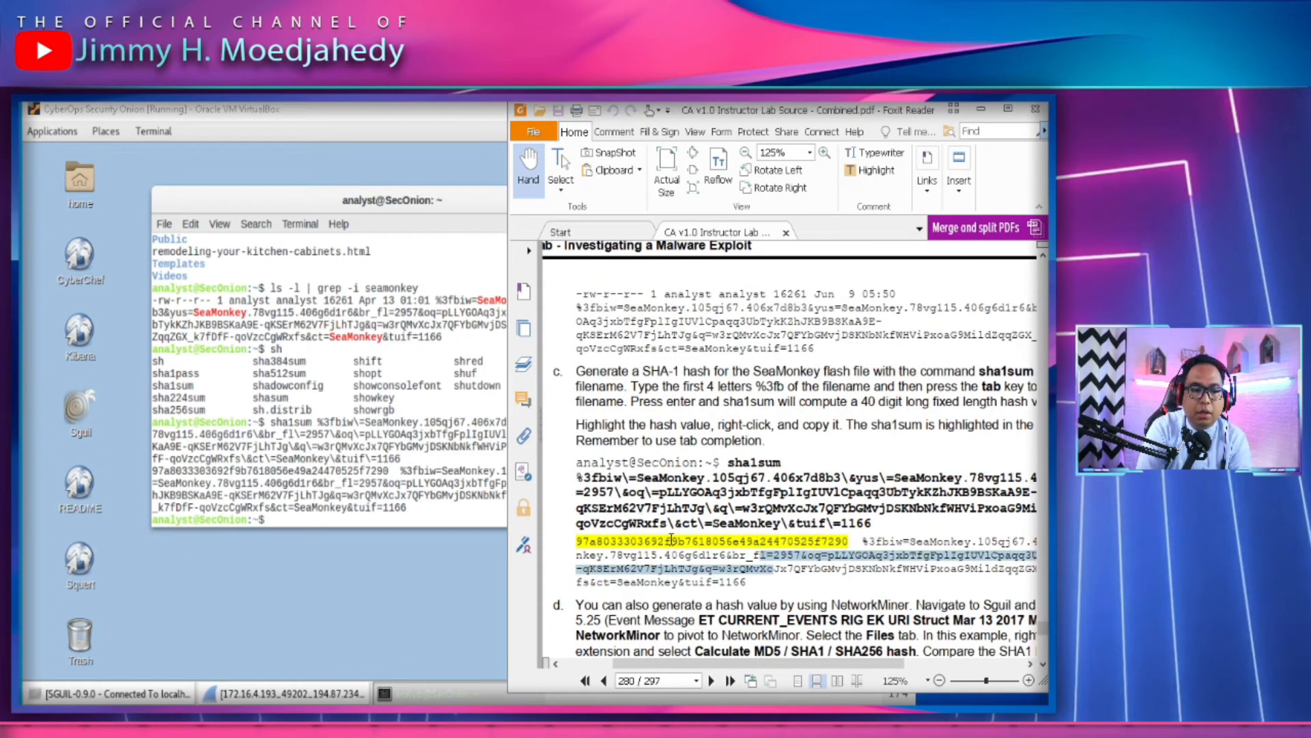
triple_click(793, 541)
left_click(765, 547)
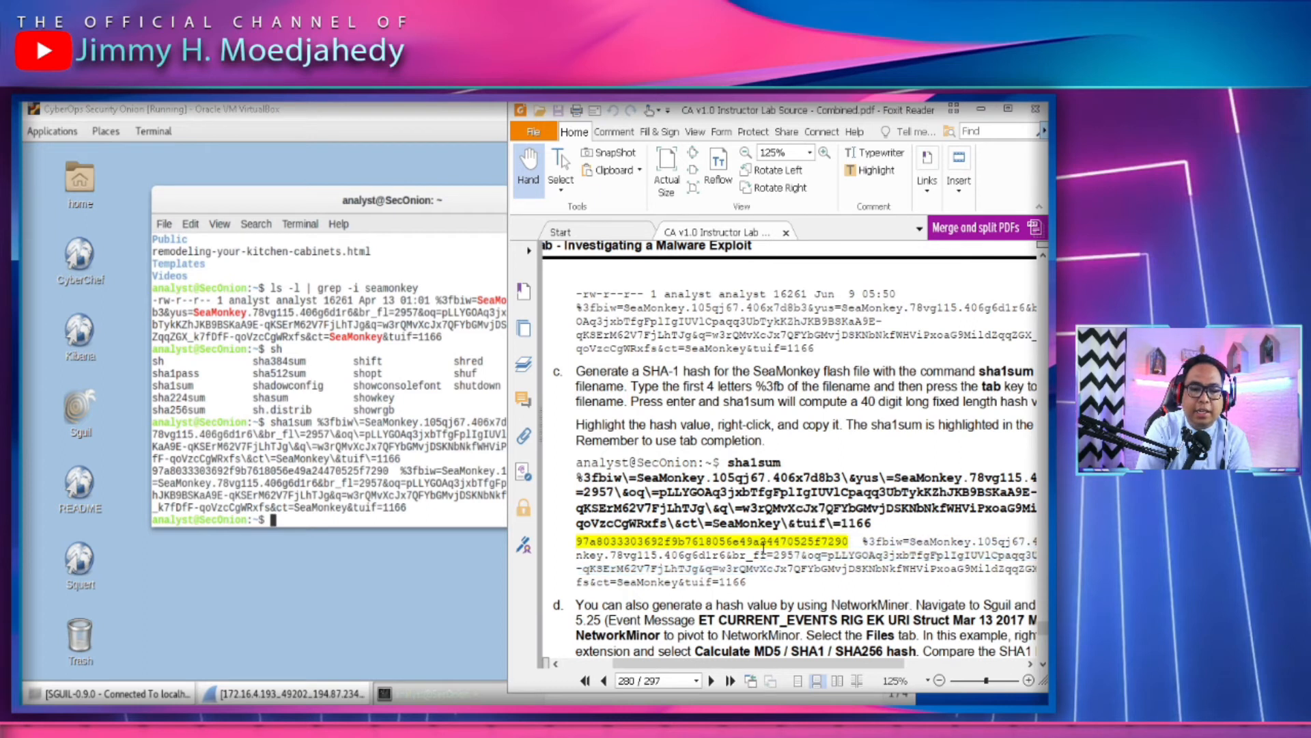
left_click(284, 497)
left_click_drag(153, 471, 394, 472)
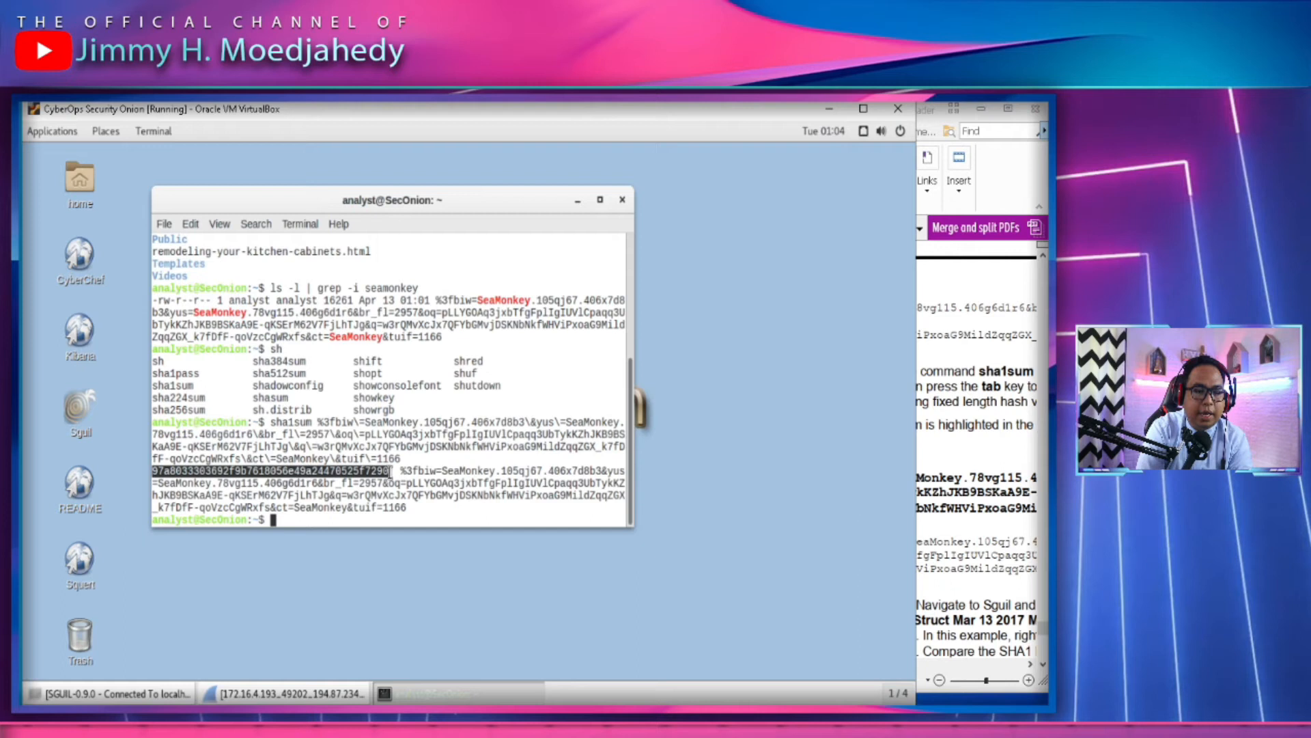
double_click(287, 422)
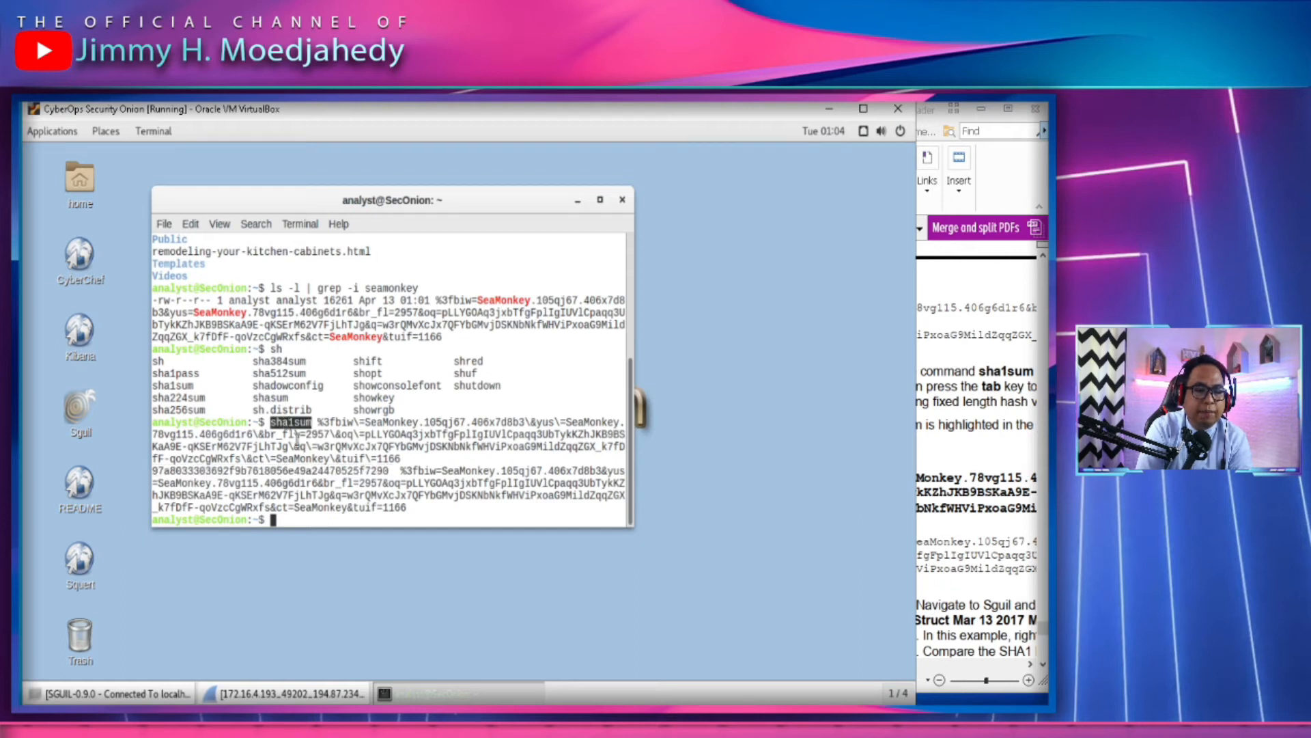
left_click_drag(154, 471, 386, 470)
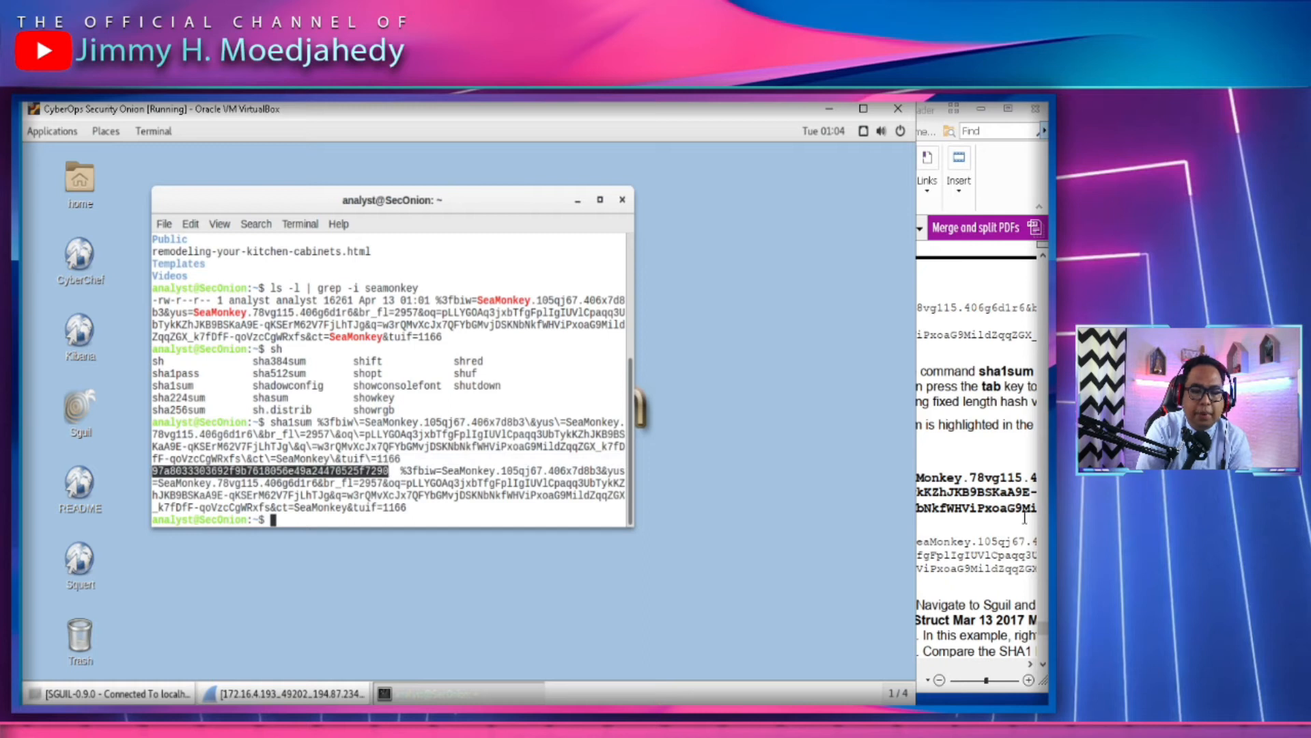
Following lab step d, switch to Sguil, dismiss the raw file notice and pivot from alert 5.25 to NetworkMiner
left_click(1024, 517)
scroll(959, 515, "down", 1)
scroll(886, 526, "down", 1)
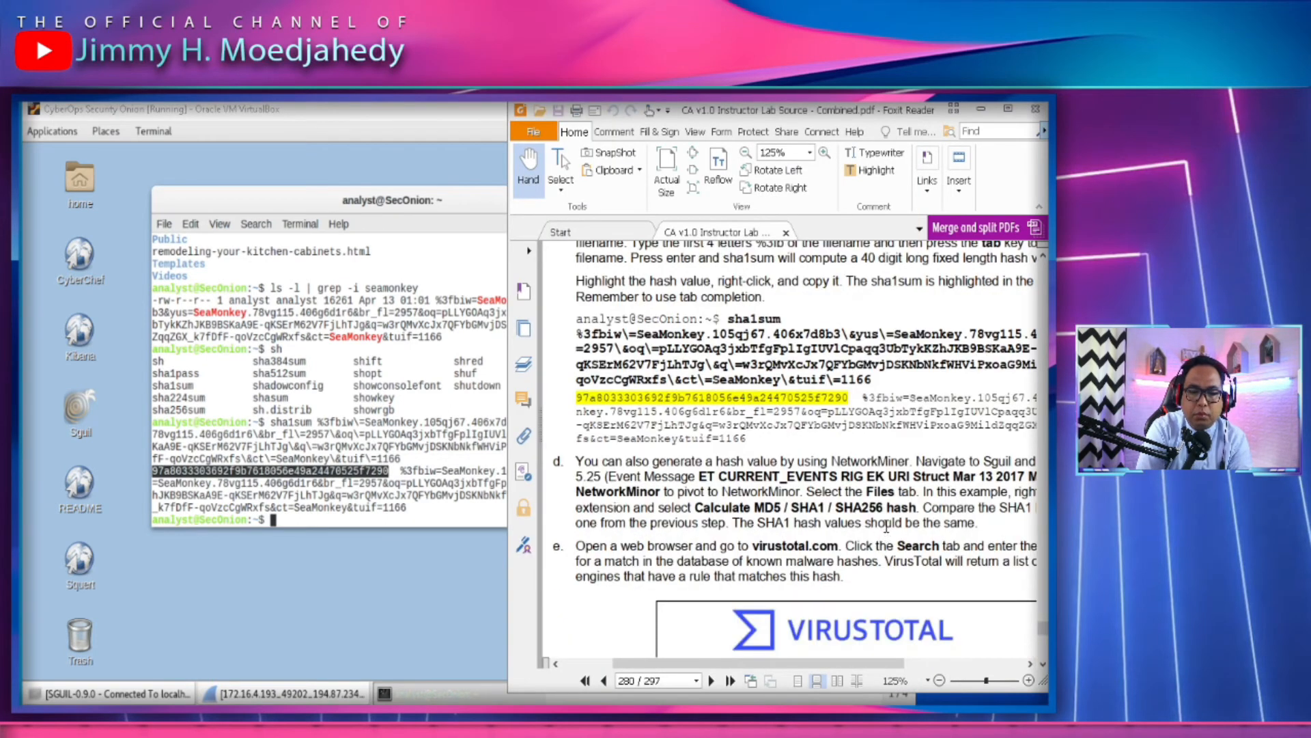
left_click_drag(797, 663, 817, 667)
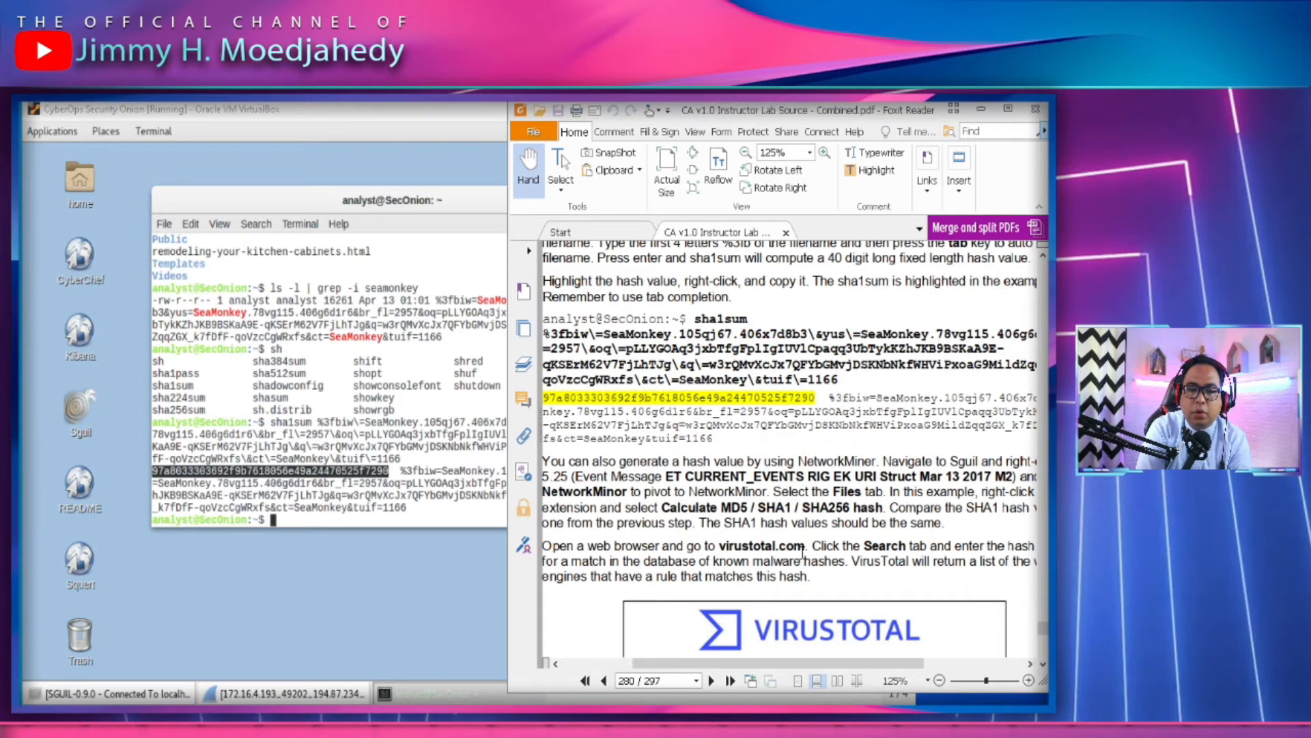
left_click_drag(757, 662, 708, 665)
left_click(362, 445)
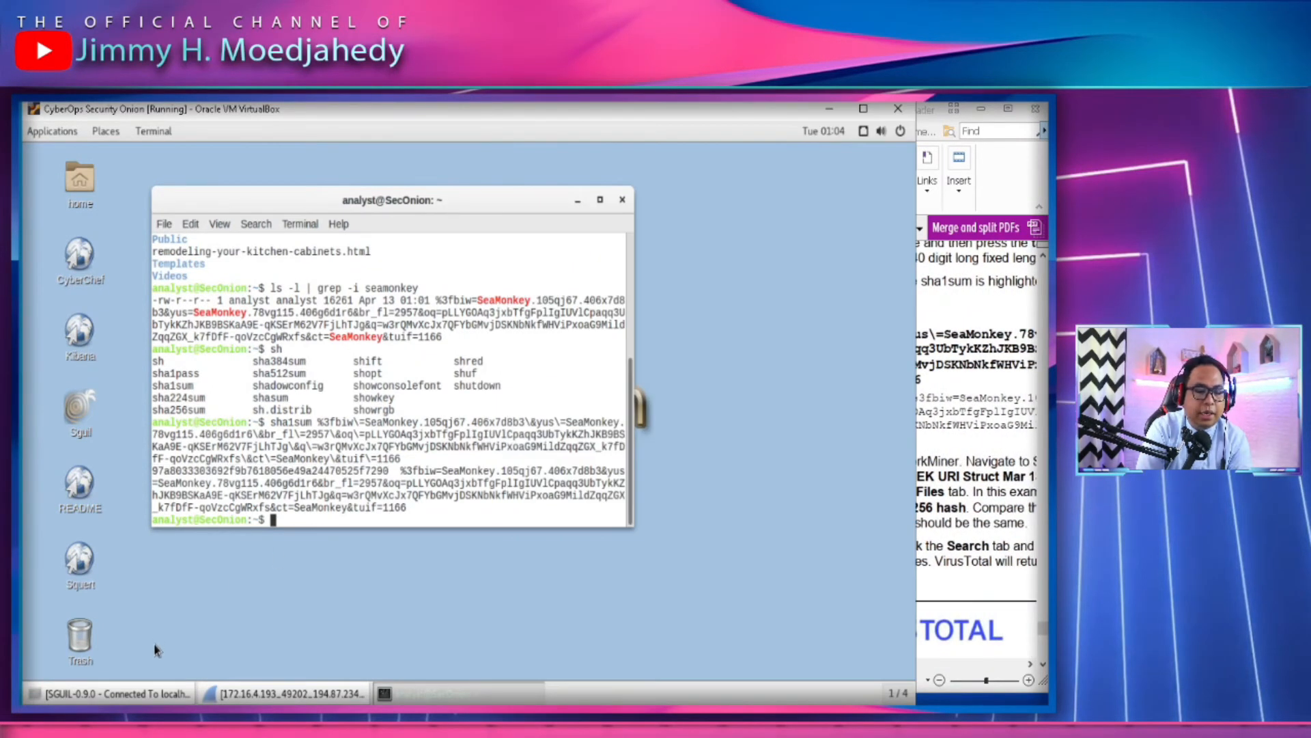
left_click(135, 692)
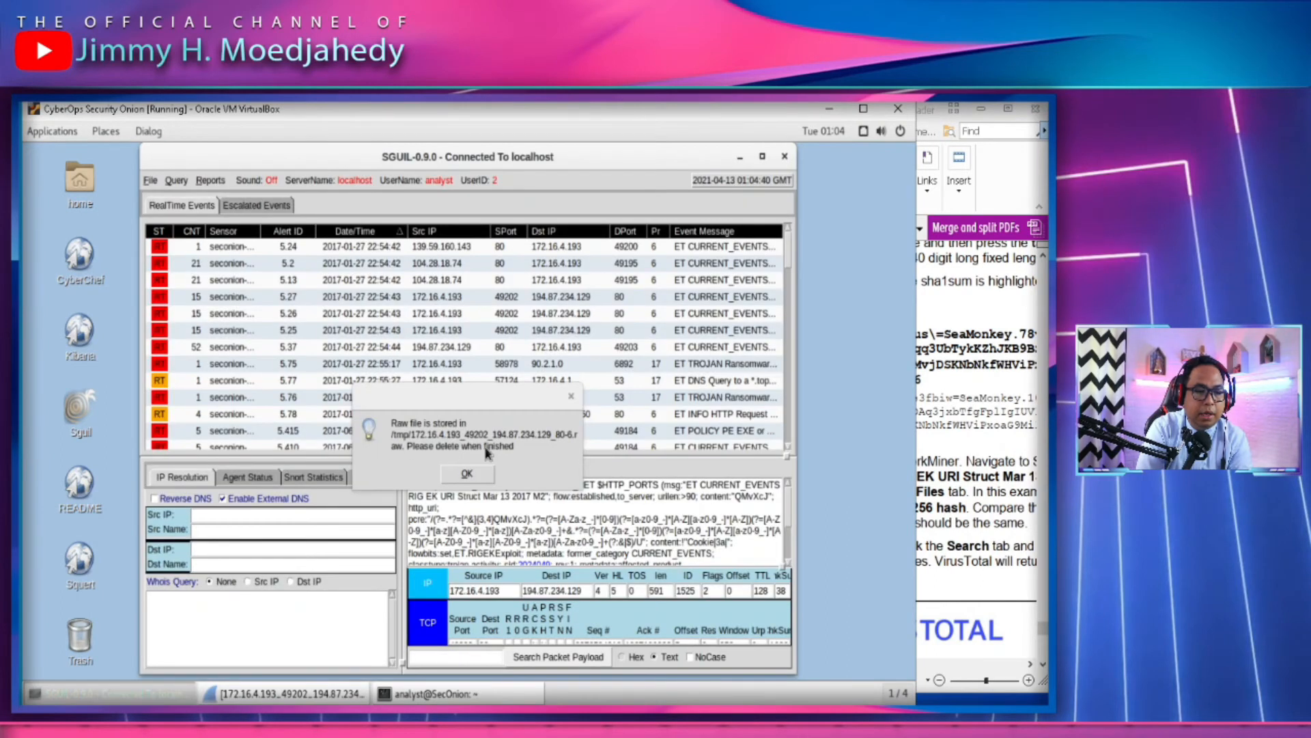
left_click(466, 473)
left_click(295, 332)
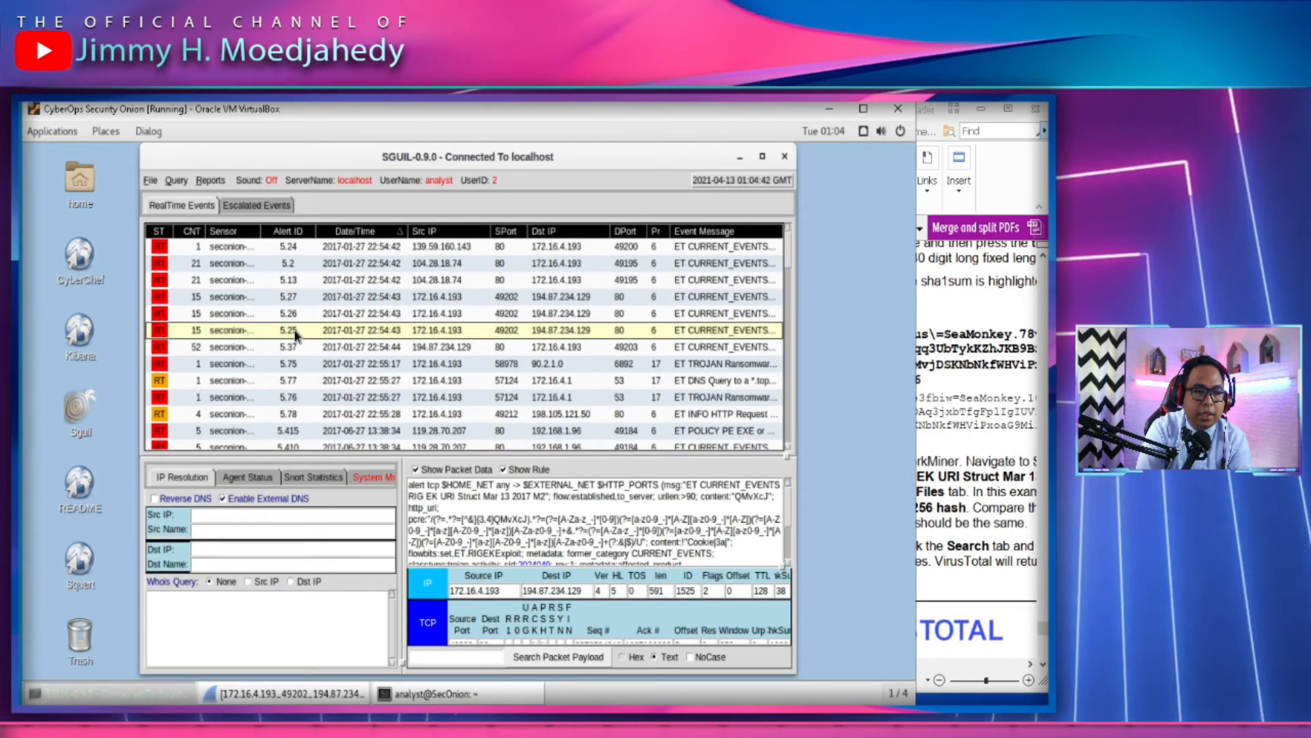
right_click(296, 333)
left_click(295, 420)
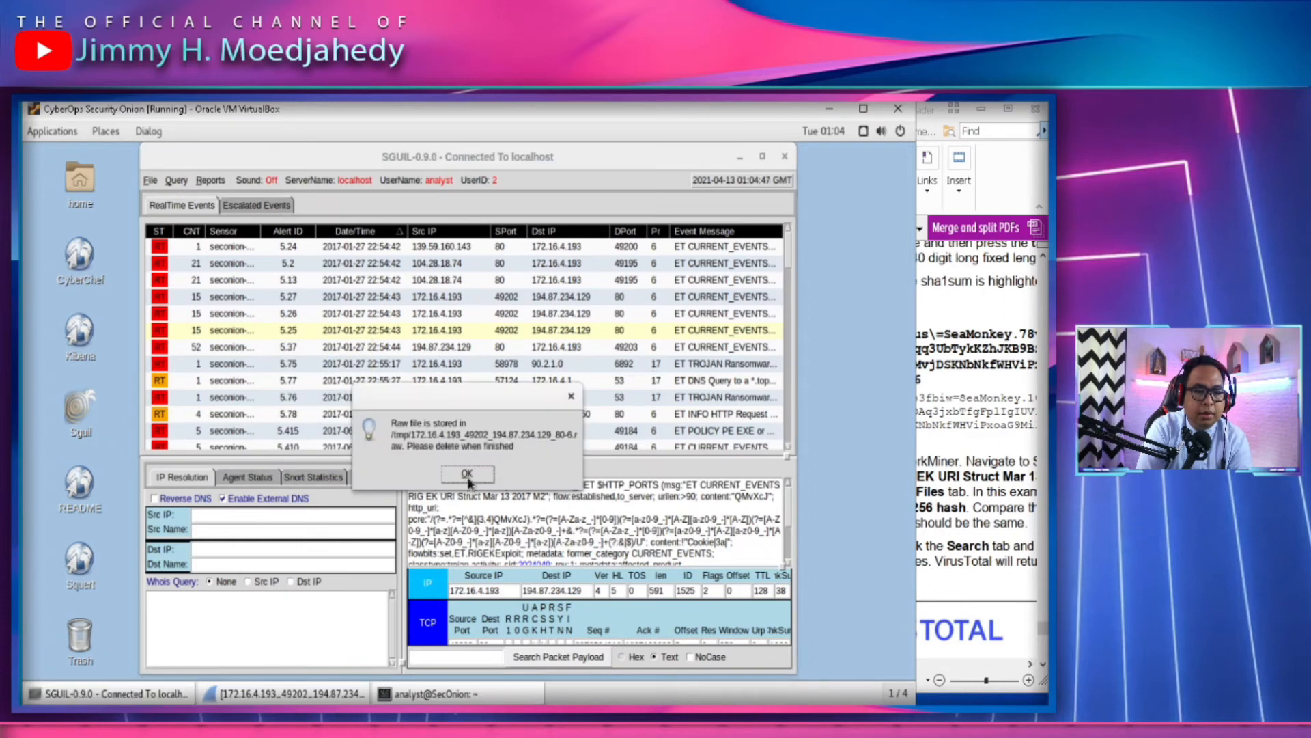
left_click(467, 474)
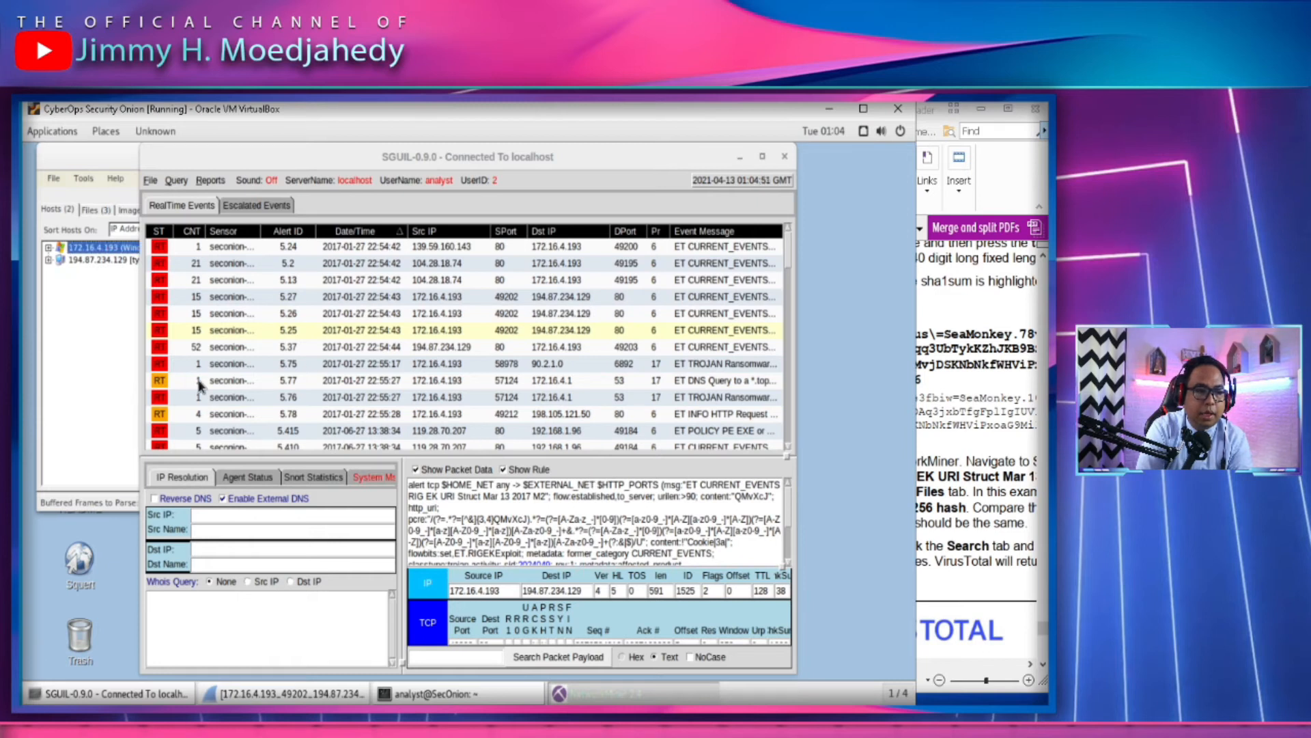
Show the extracted files in NetworkMiner as the lab describes and bring its window in front of Sguil
left_click(991, 487)
left_click_drag(960, 524, 934, 525)
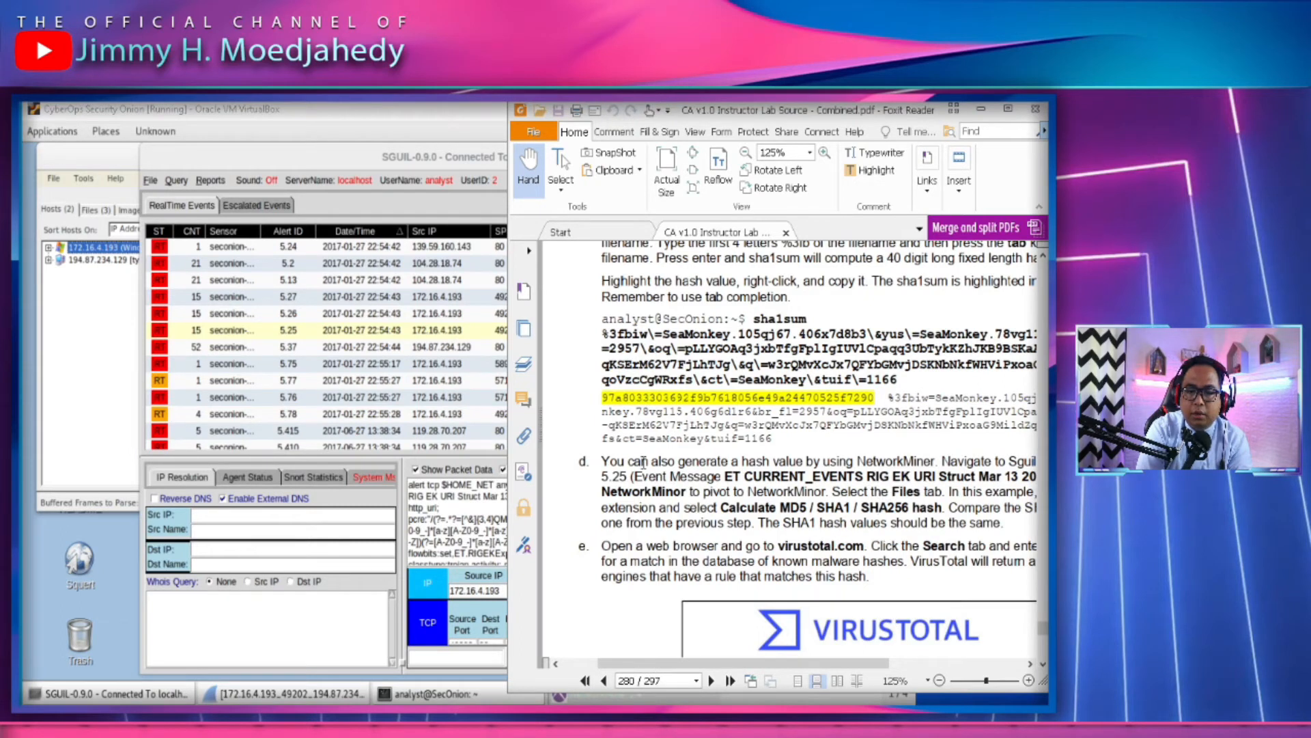
left_click(103, 283)
left_click(95, 210)
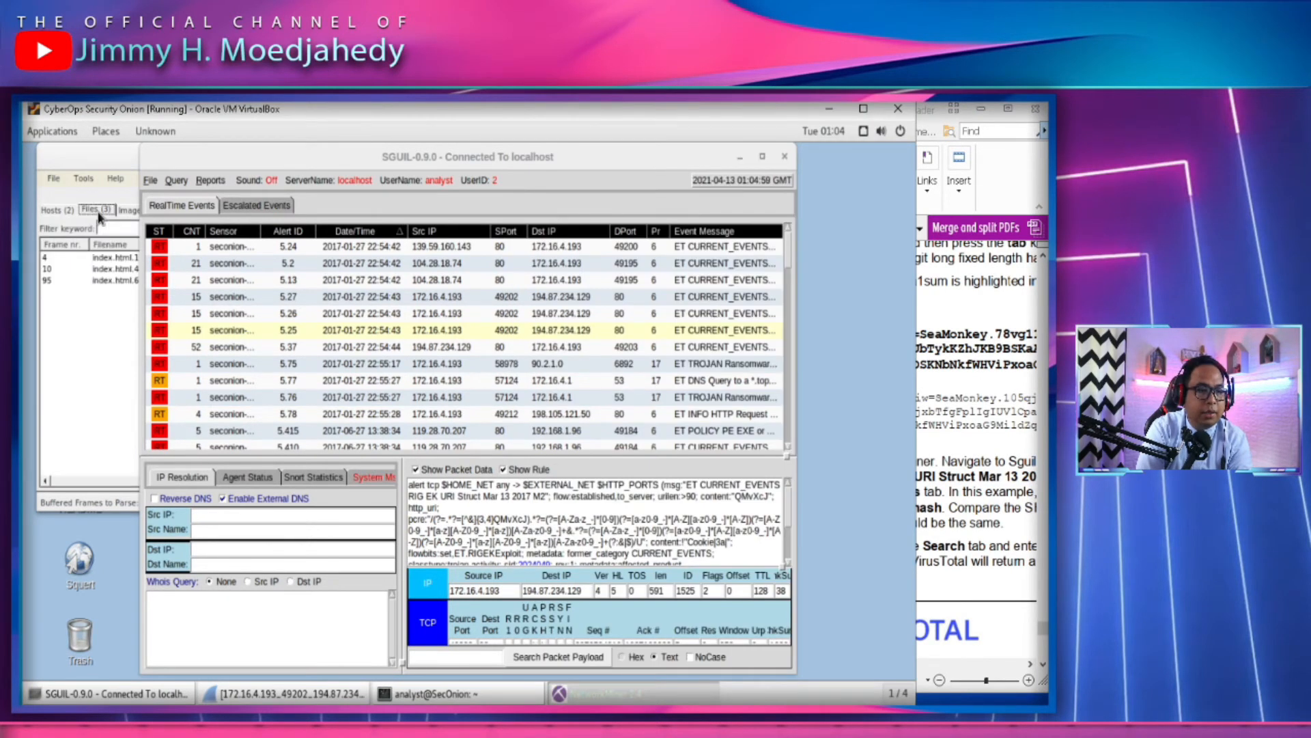
left_click(319, 153)
left_click(115, 162)
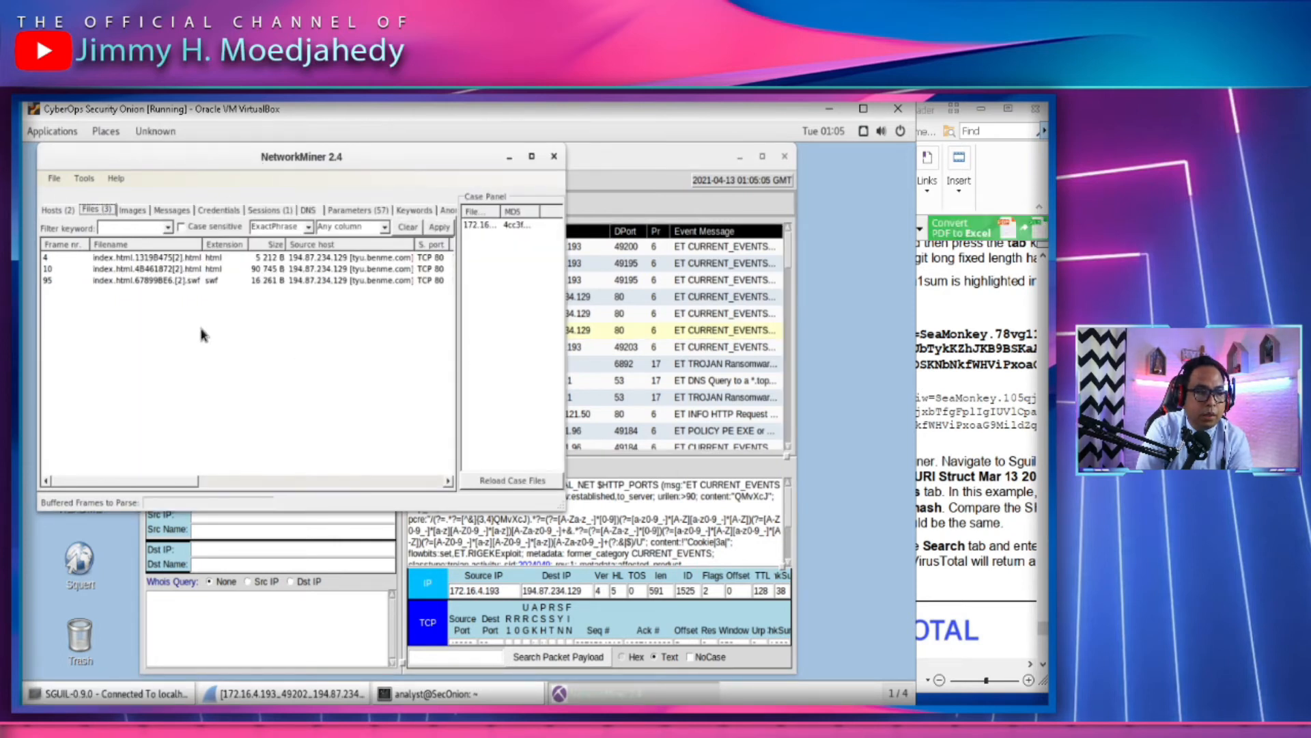
Try to calculate the MD5 / SHA1 / SHA256 hash of the extracted swf file, and close NetworkMiner
left_click(150, 280)
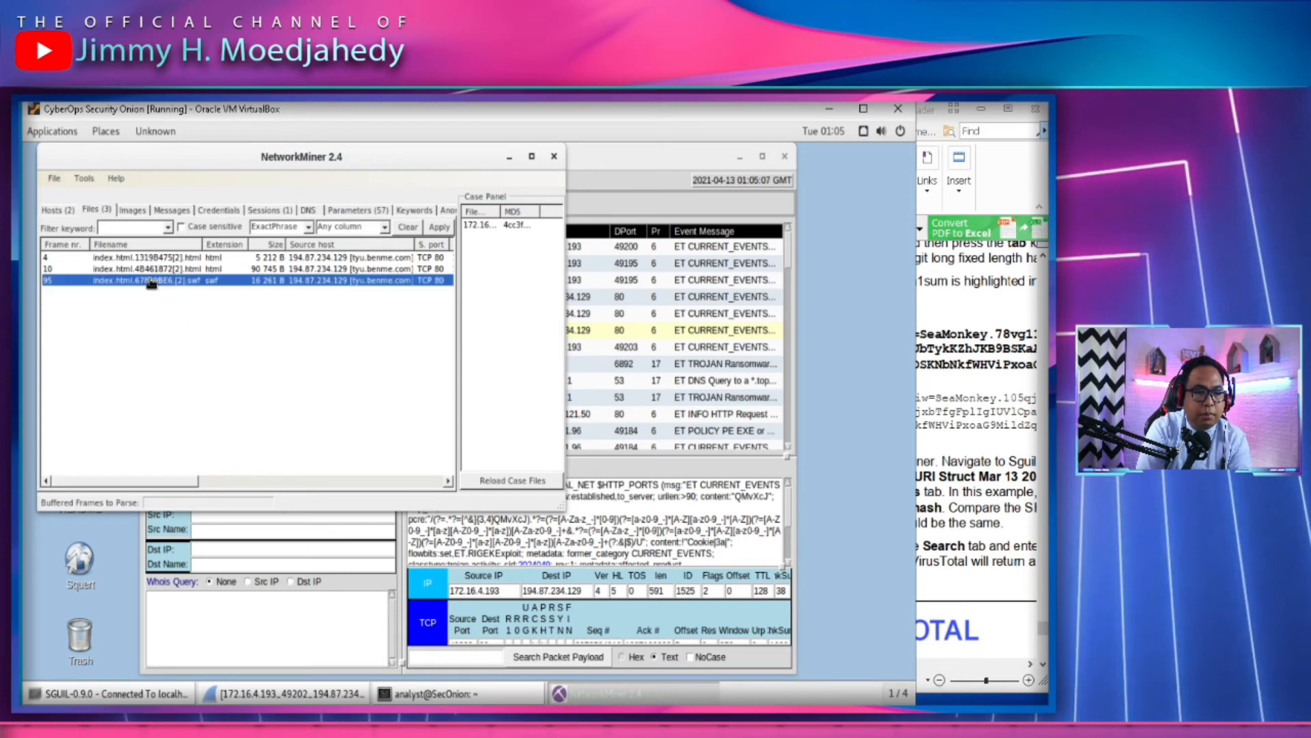
left_click(963, 518)
left_click_drag(897, 521, 877, 456)
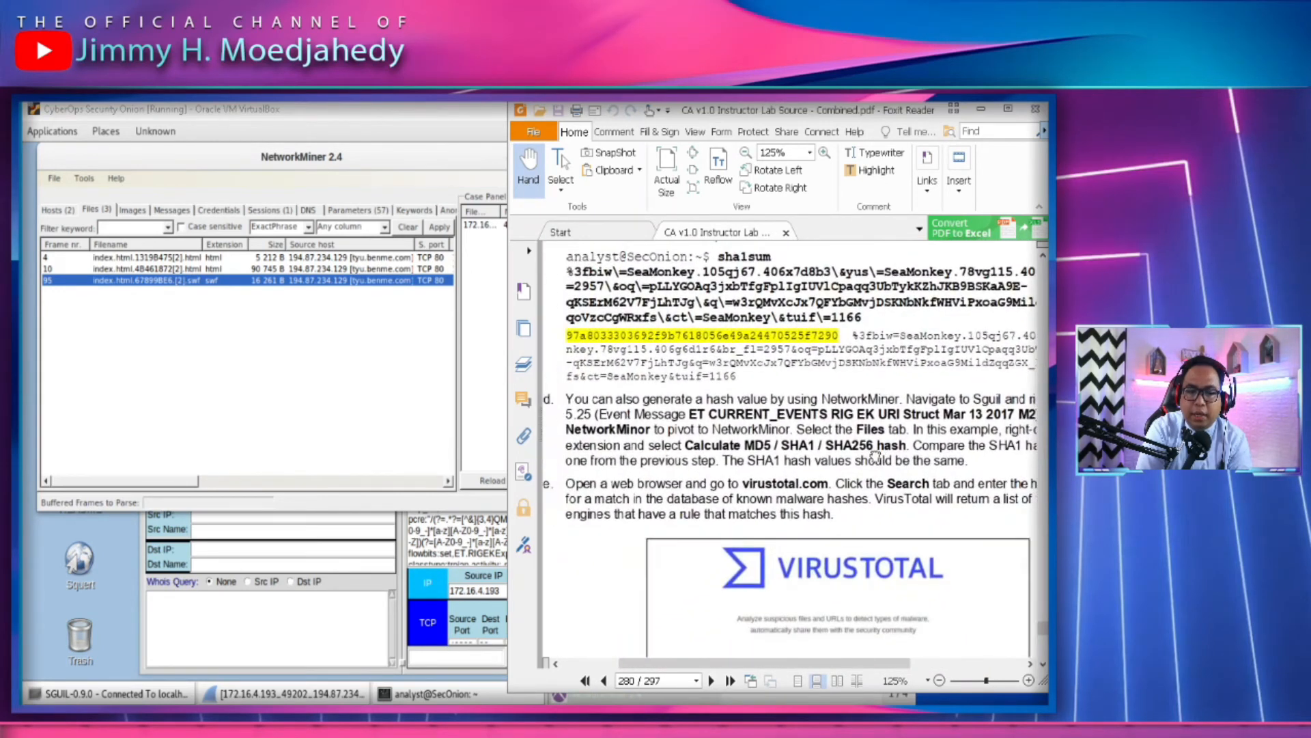
left_click(196, 426)
right_click(162, 282)
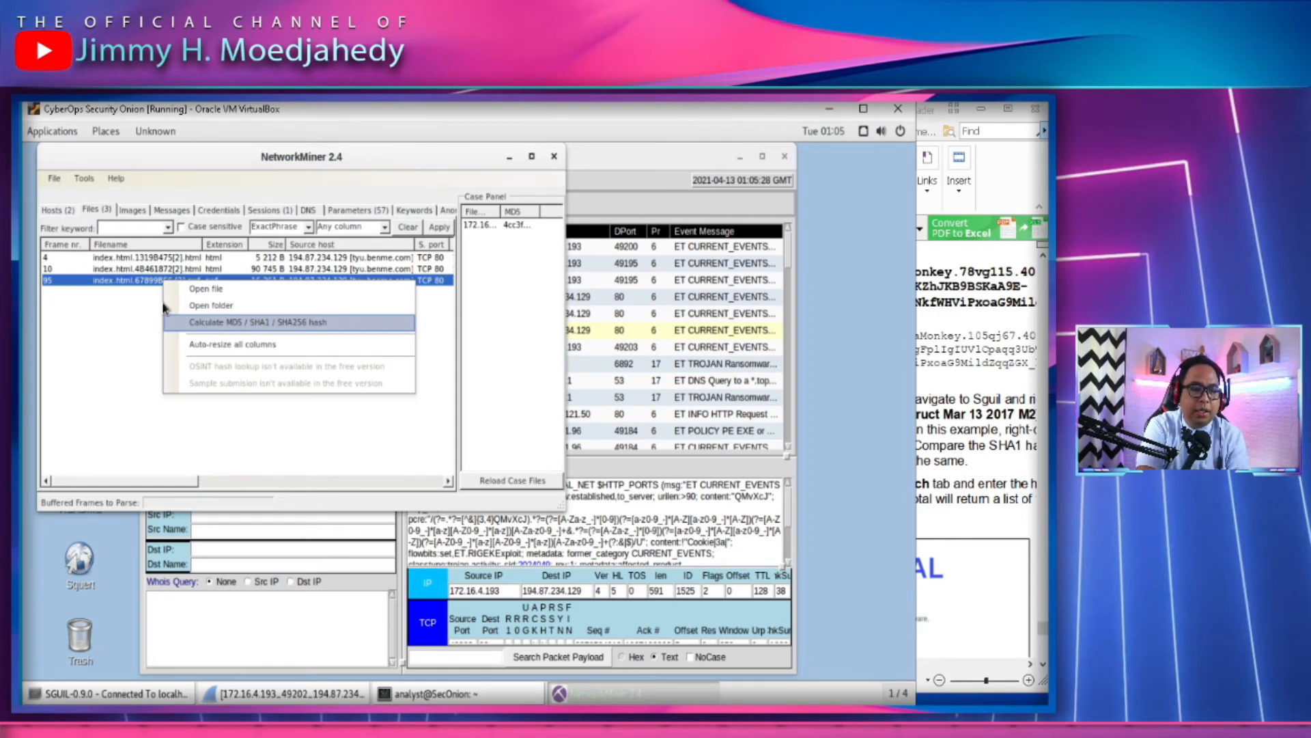
left_click(73, 312)
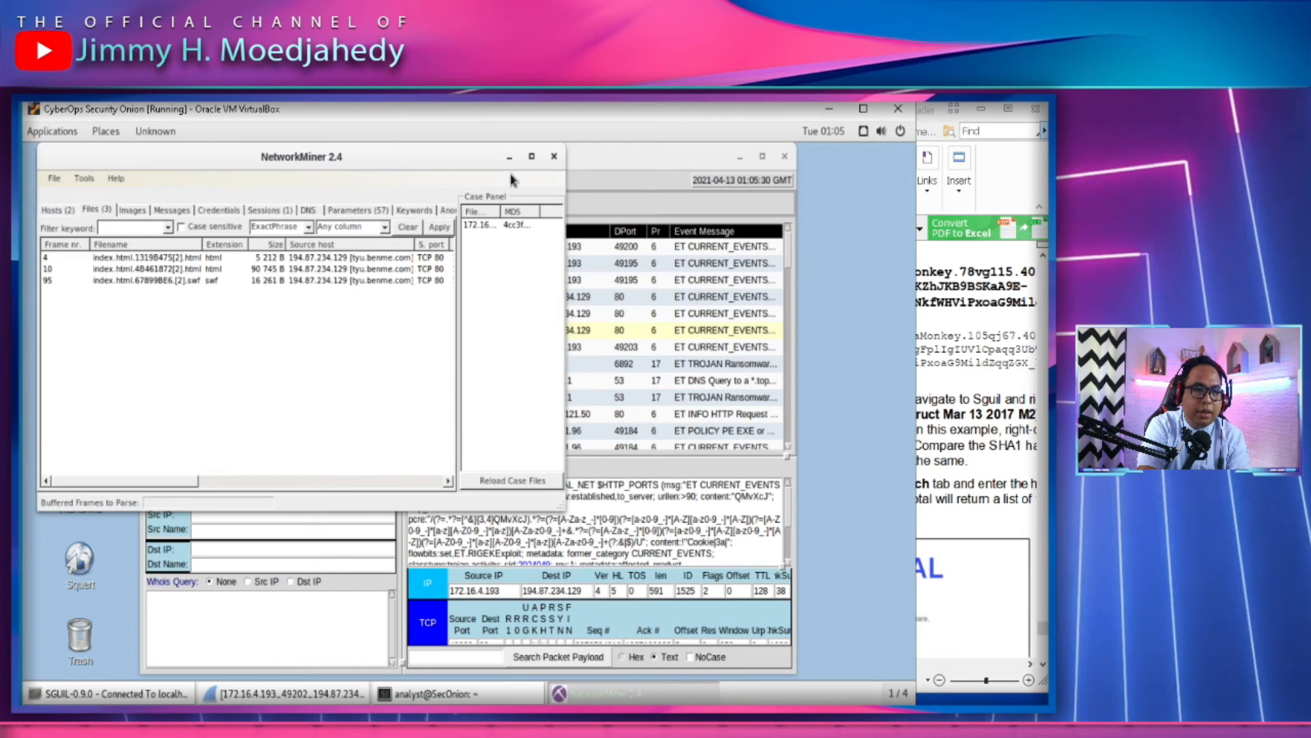
left_click(554, 157)
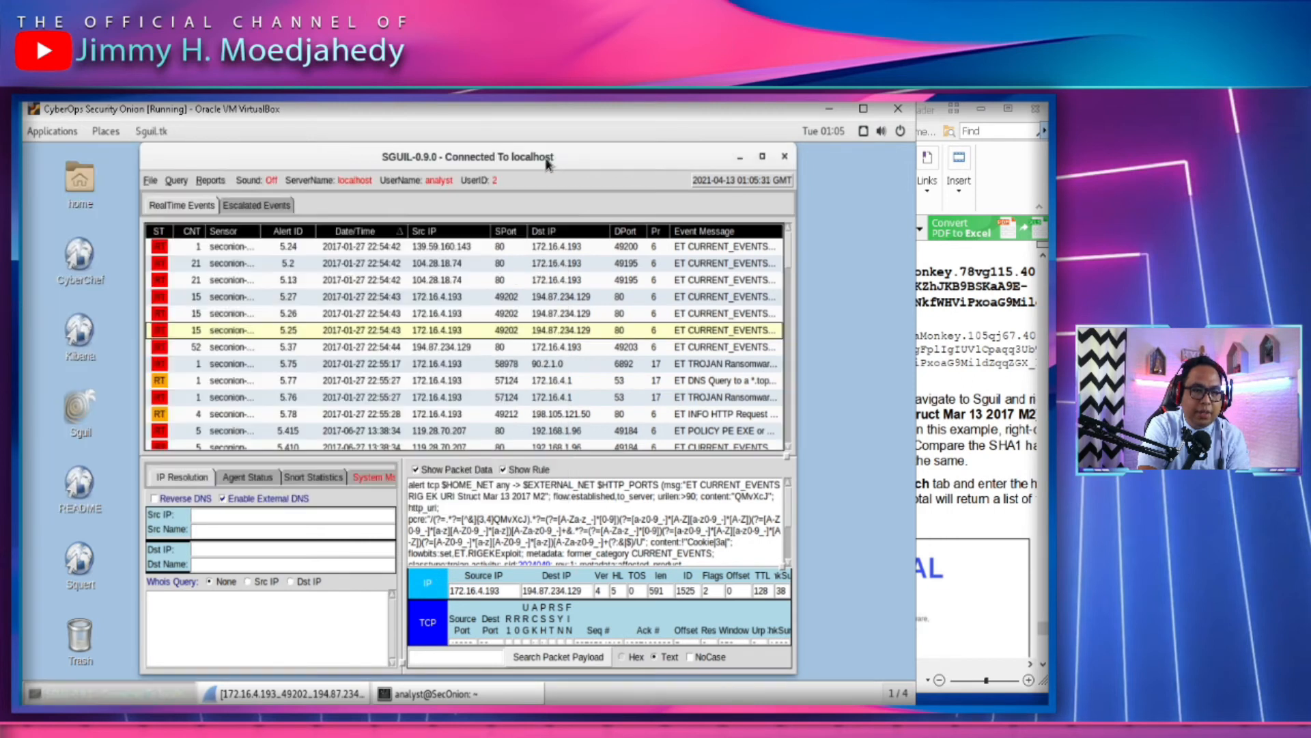
Pivot again from alert 5.25 in Sguil to NetworkMiner and calculate the MD5 / SHA1 / SHA256 hash of the swf file
right_click(286, 334)
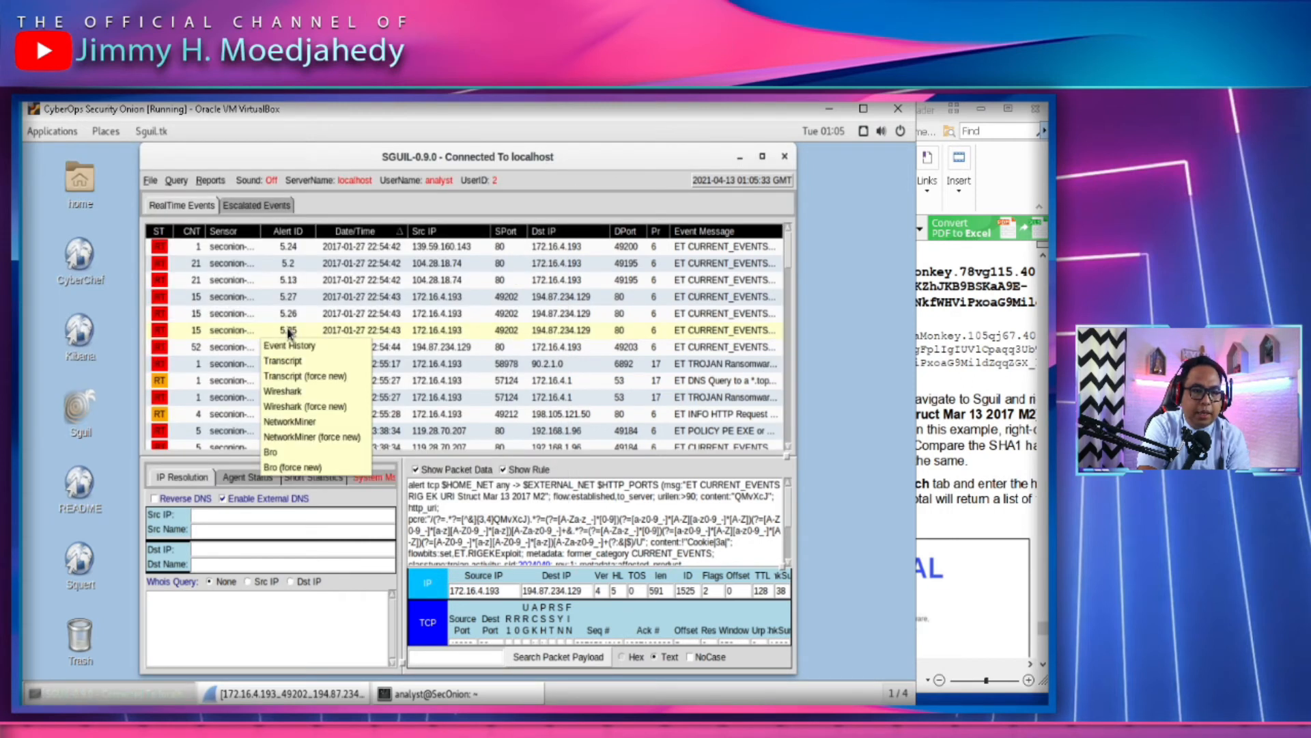
left_click(303, 422)
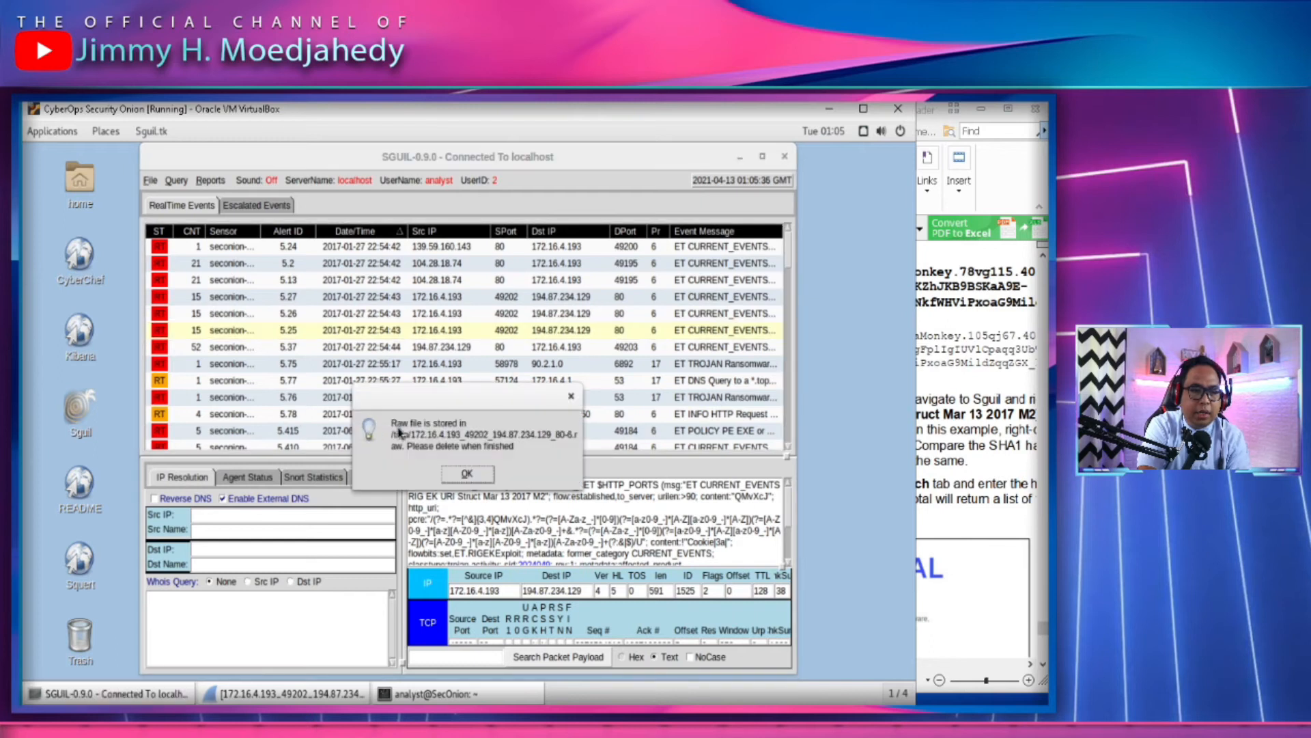
left_click(458, 476)
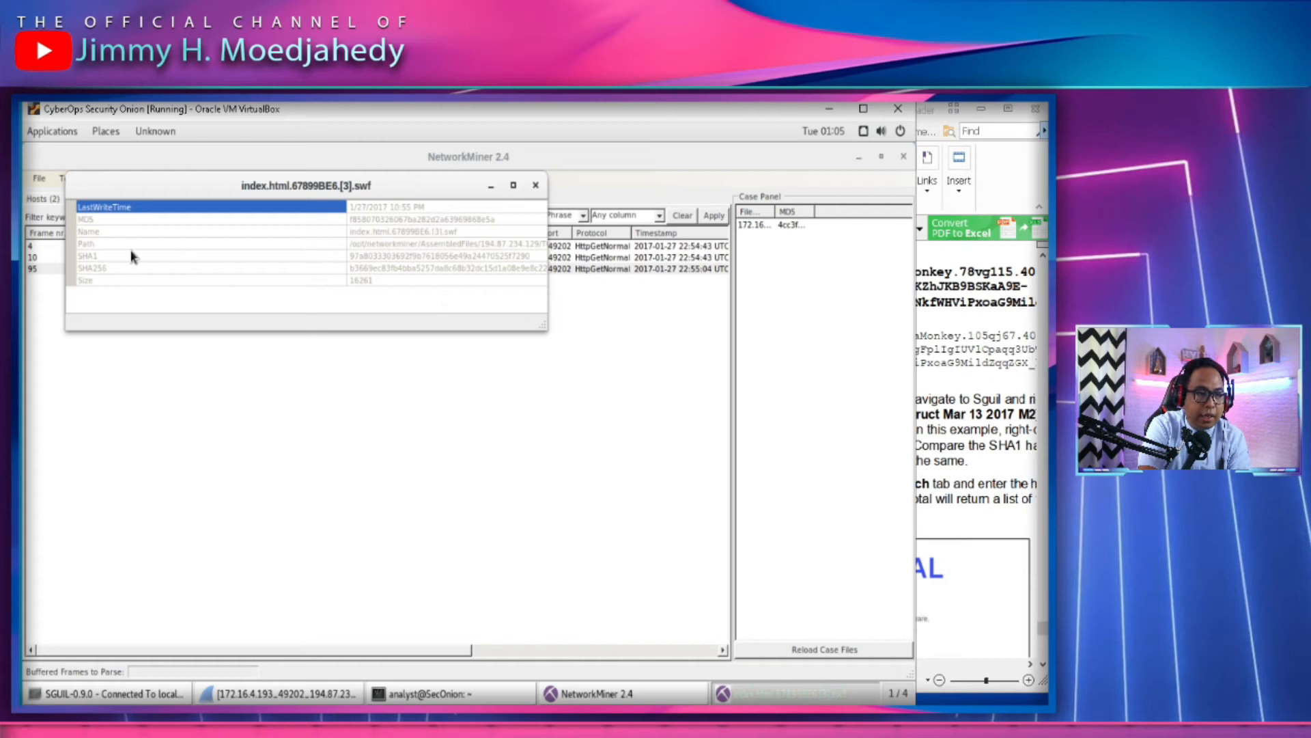
Check the swf file's SHA1 value in the hash details, close NetworkMiner and return to the terminal's sha1sum output
left_click(308, 256)
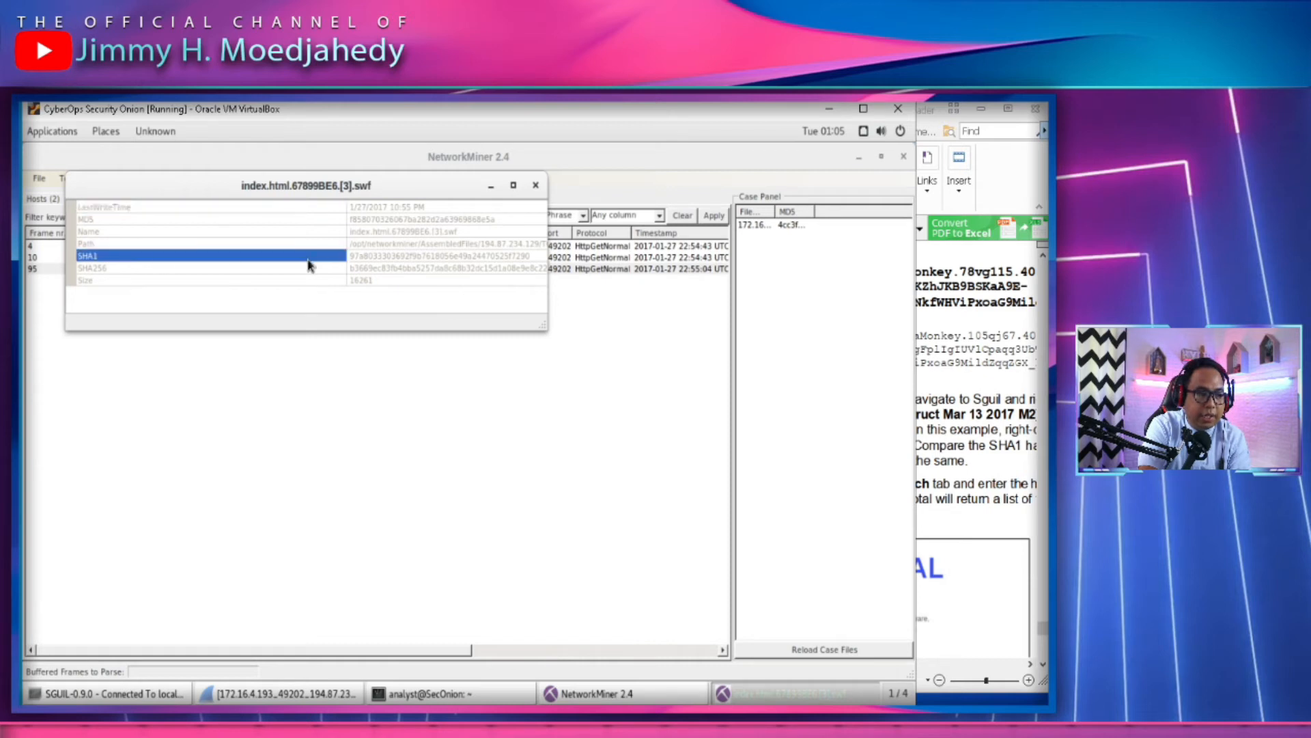
double_click(355, 256)
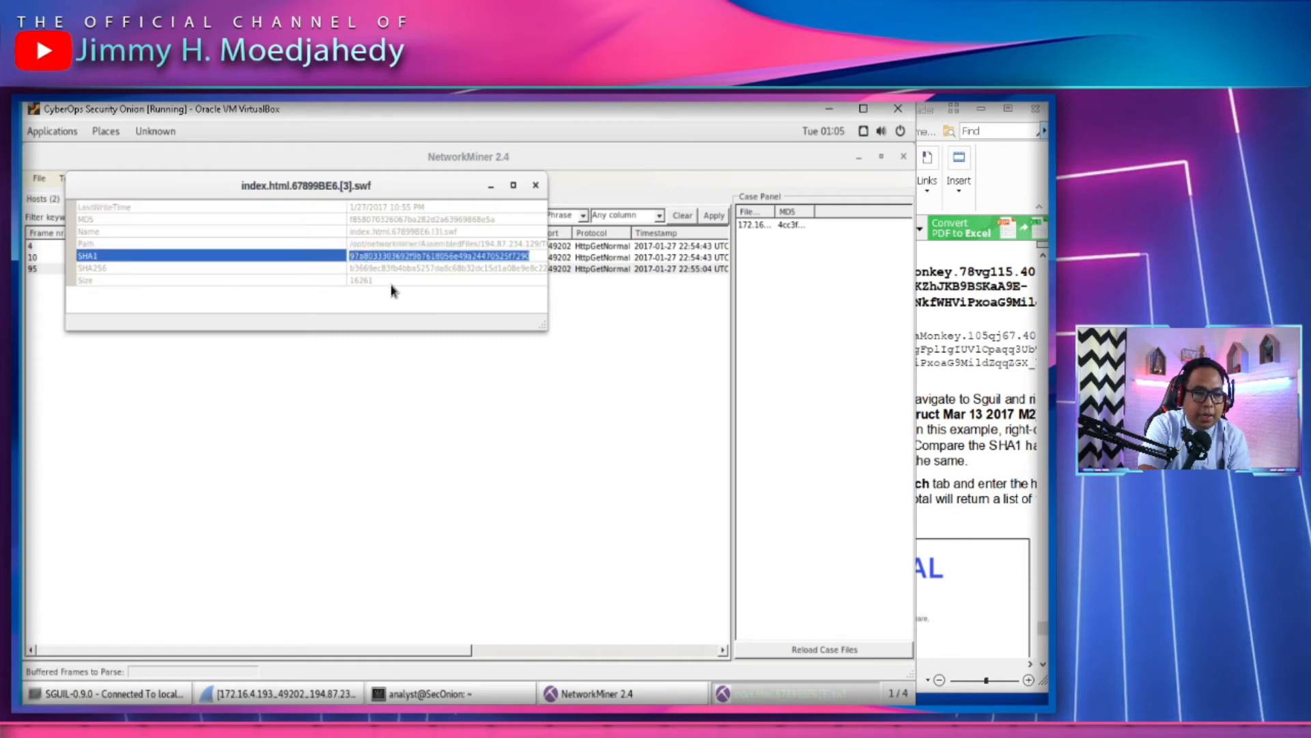
left_click(535, 185)
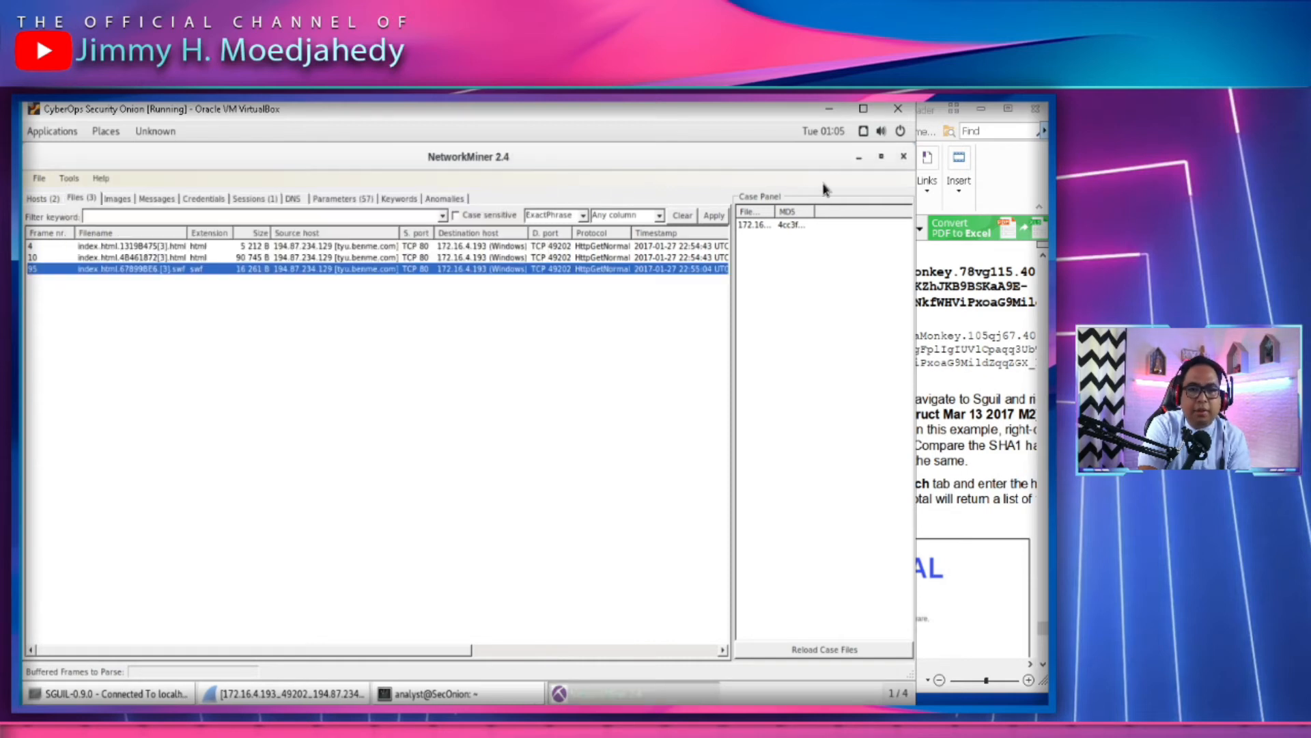
left_click(899, 164)
left_click(402, 691)
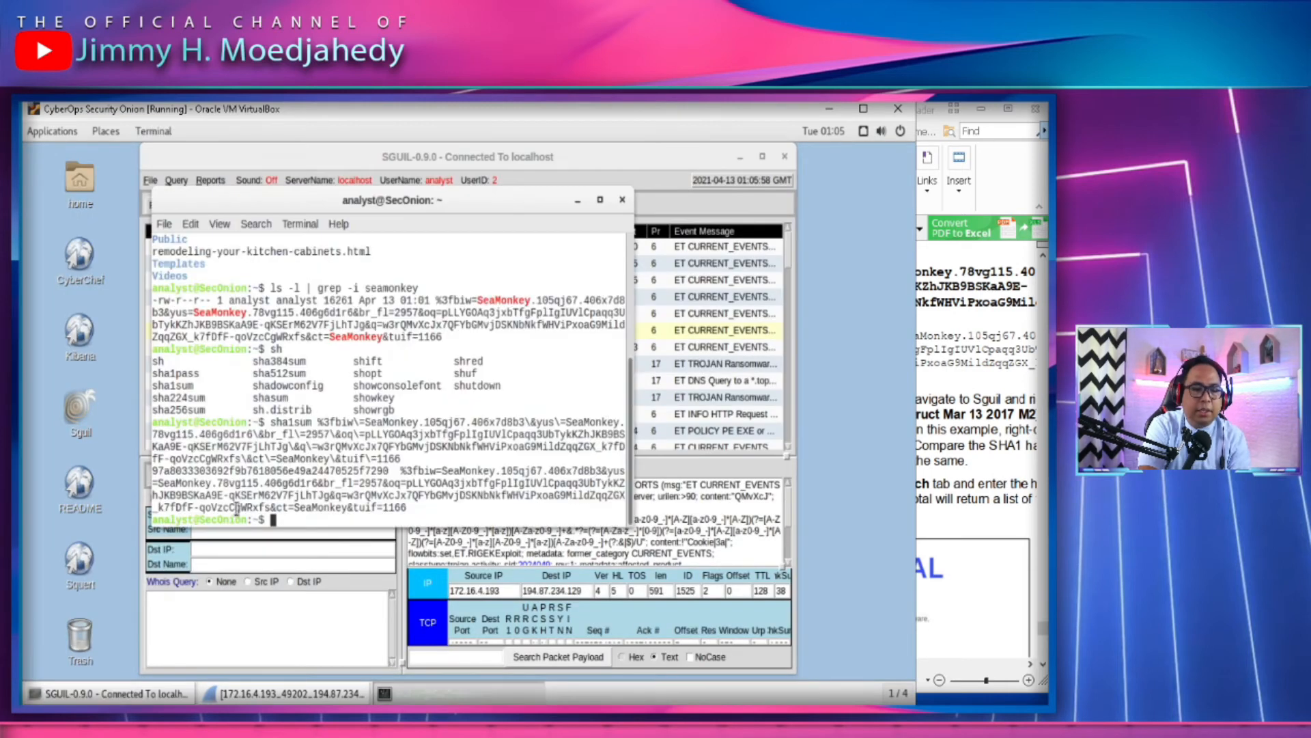
Read the lab instruction on entering the file's hash in the Search section of virustotal.com
double_click(186, 471)
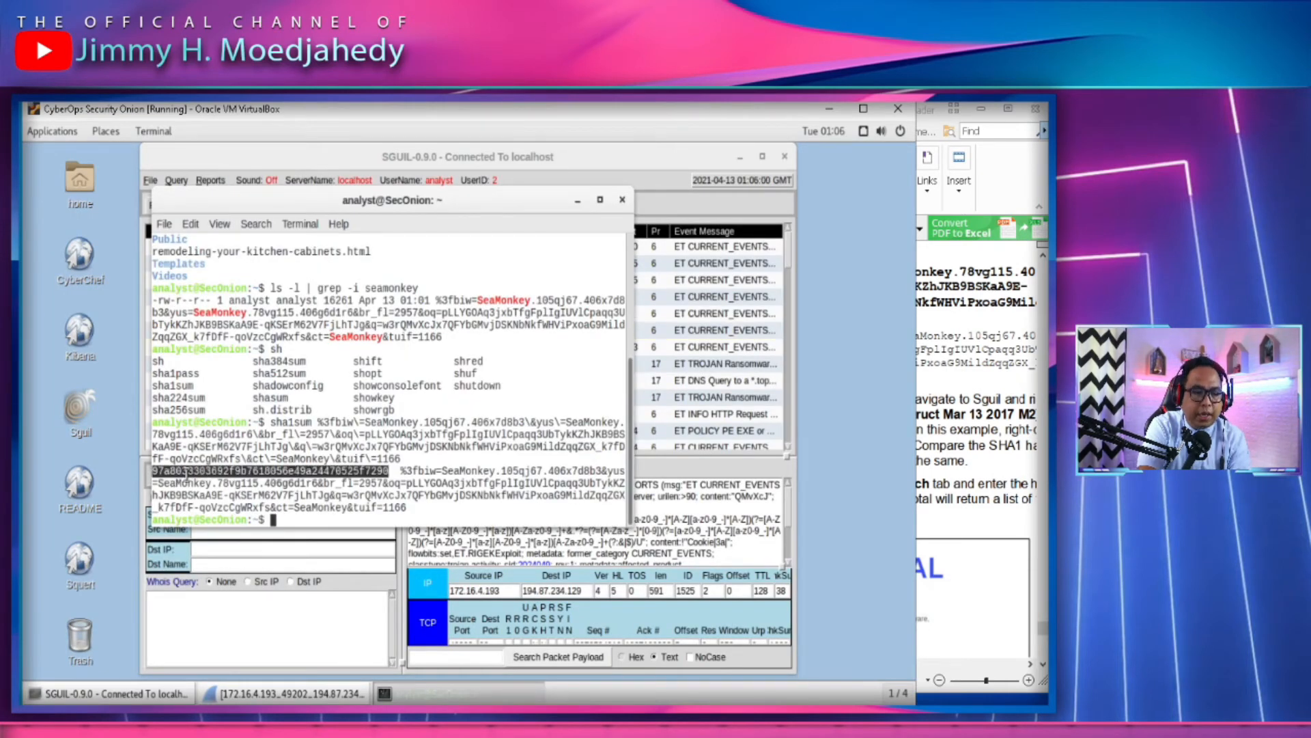
left_click(970, 467)
scroll(920, 455, "down", 3)
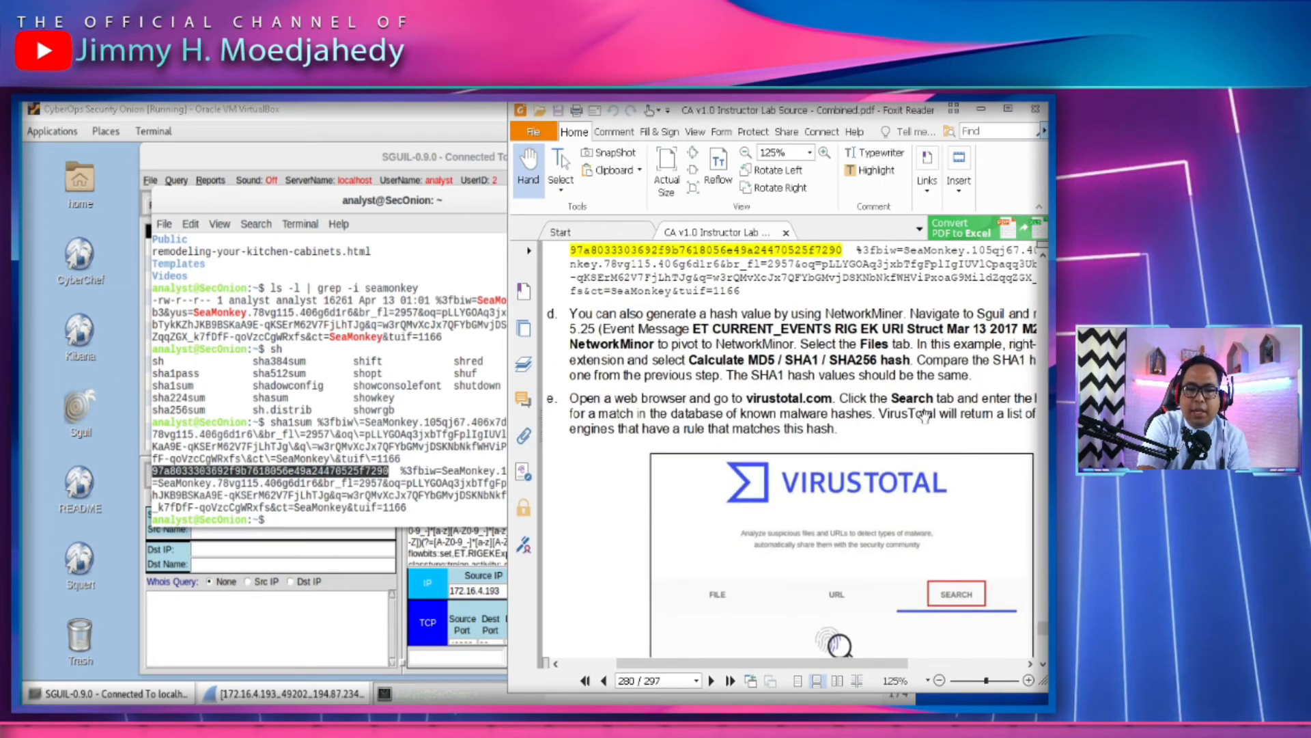
left_click_drag(952, 414, 894, 398)
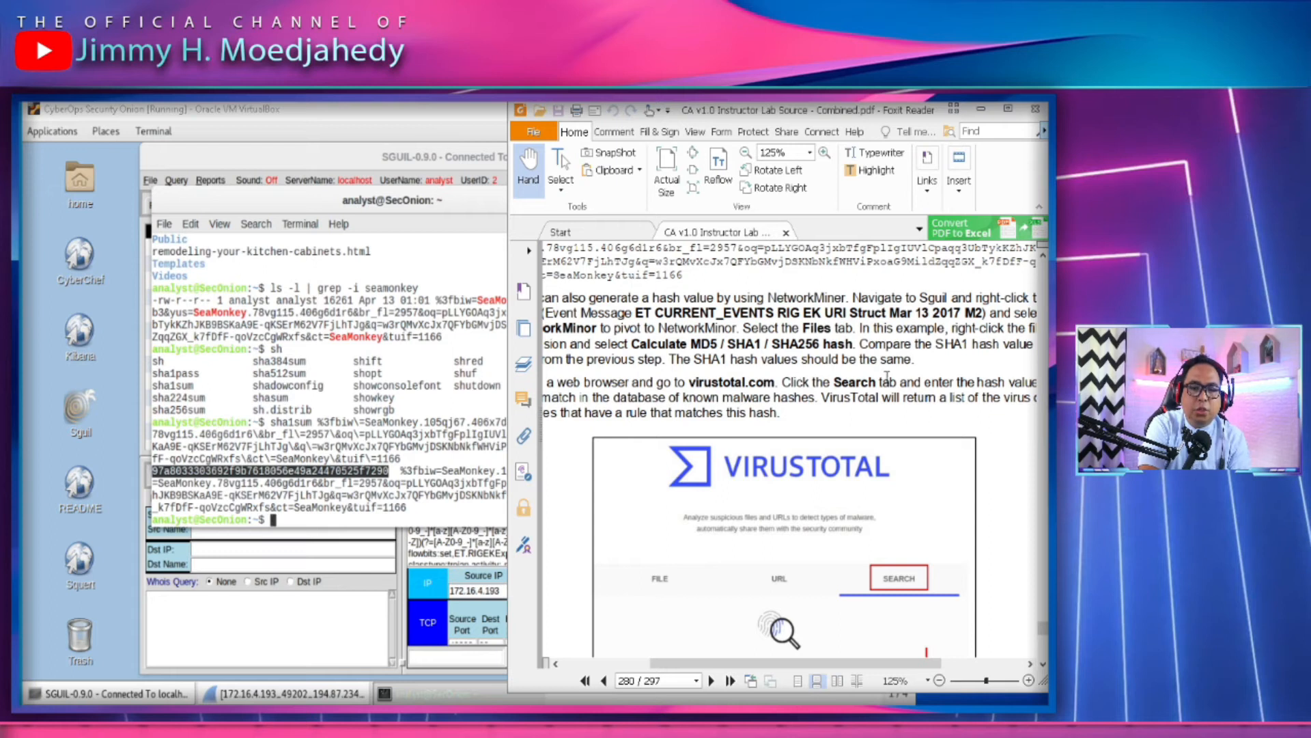
left_click_drag(852, 397, 869, 364)
left_click(704, 412)
left_click_drag(629, 398, 675, 375)
left_click_drag(822, 400, 827, 360)
left_click(179, 502)
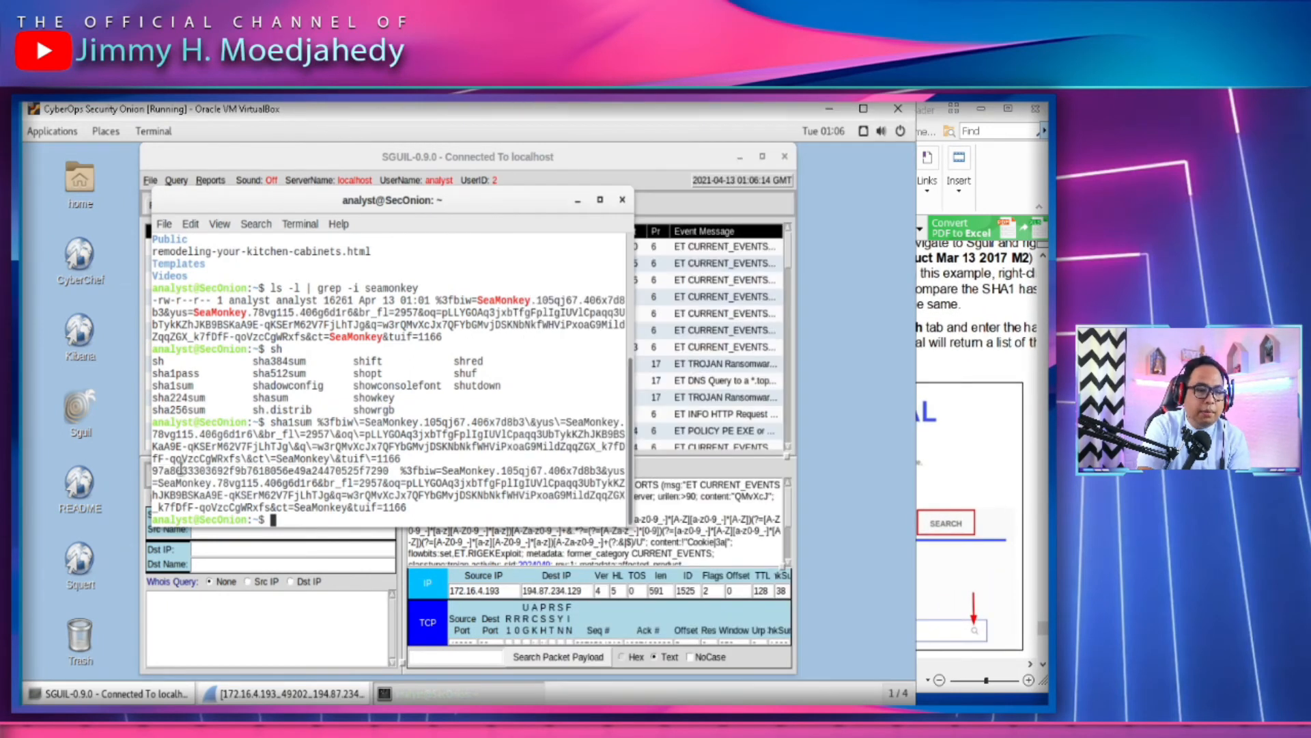
double_click(182, 470)
right_click(183, 471)
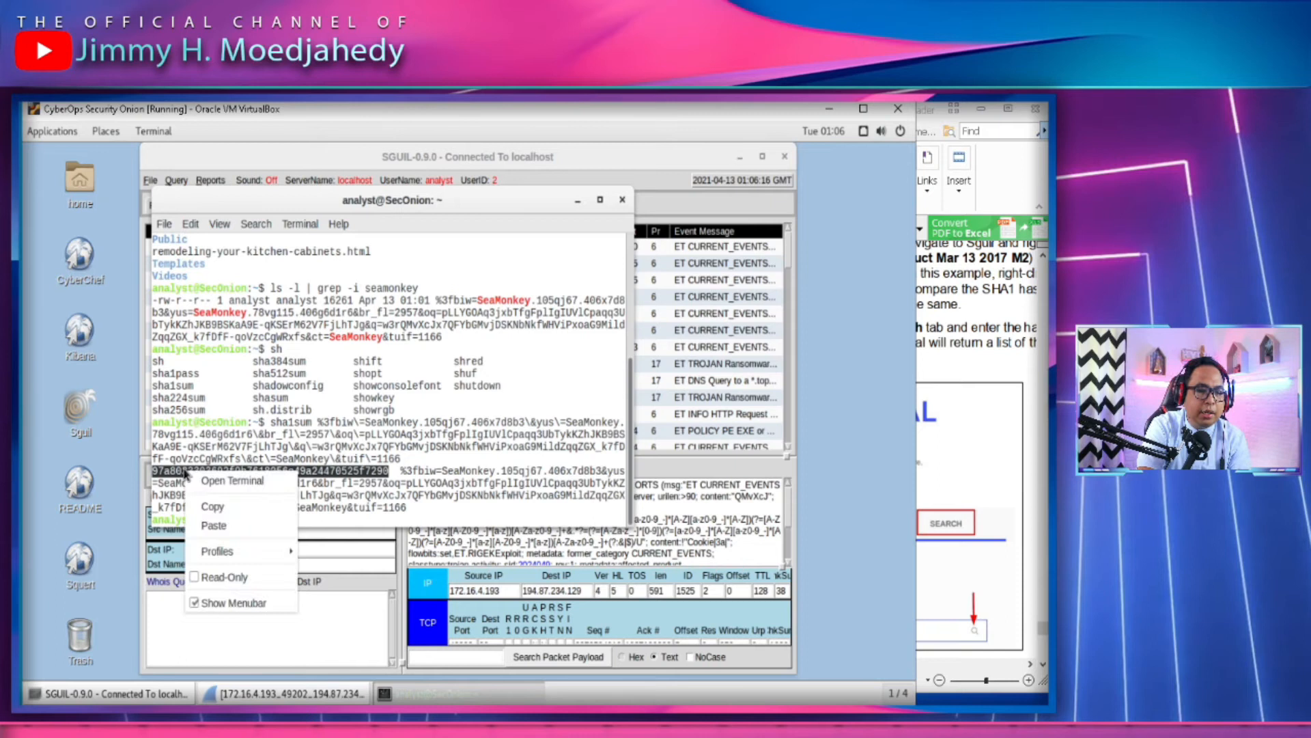
left_click(226, 502)
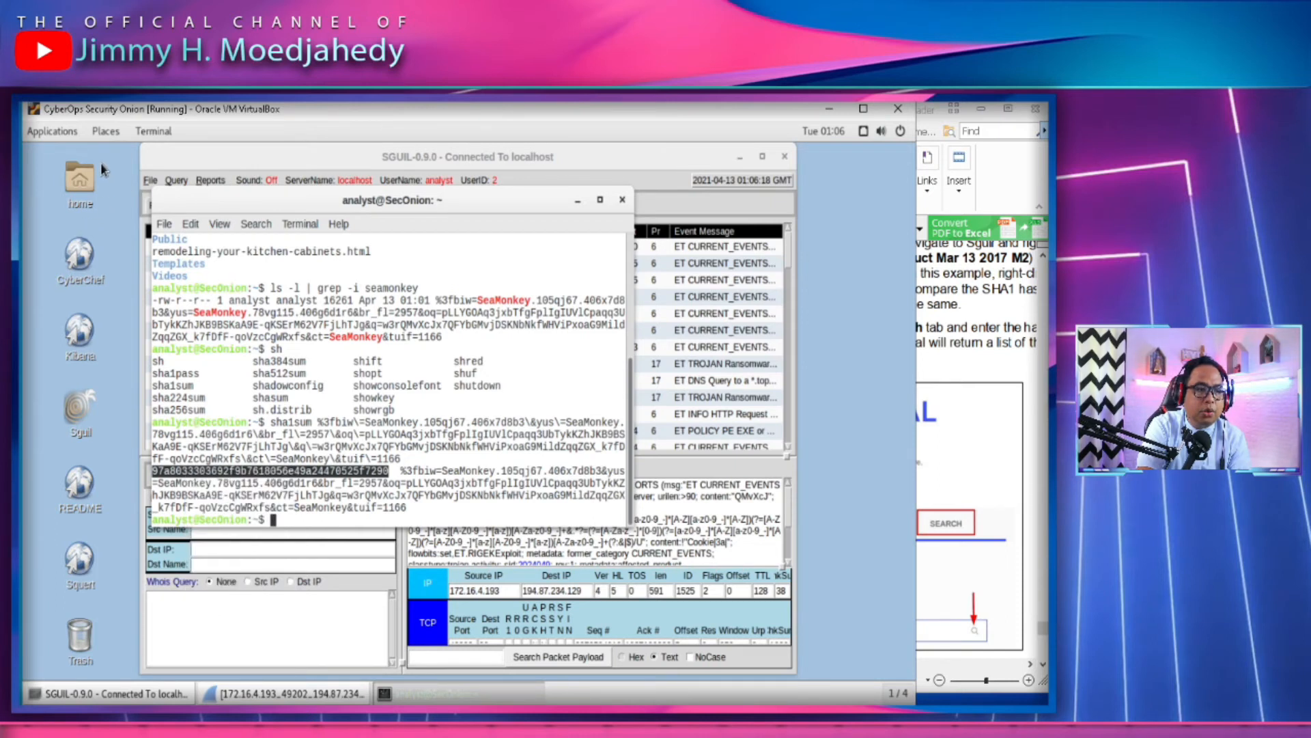
Open the Chromium web browser in the virtual machine and go to the VirusTotal website
left_click(106, 131)
left_click(57, 135)
left_click(58, 137)
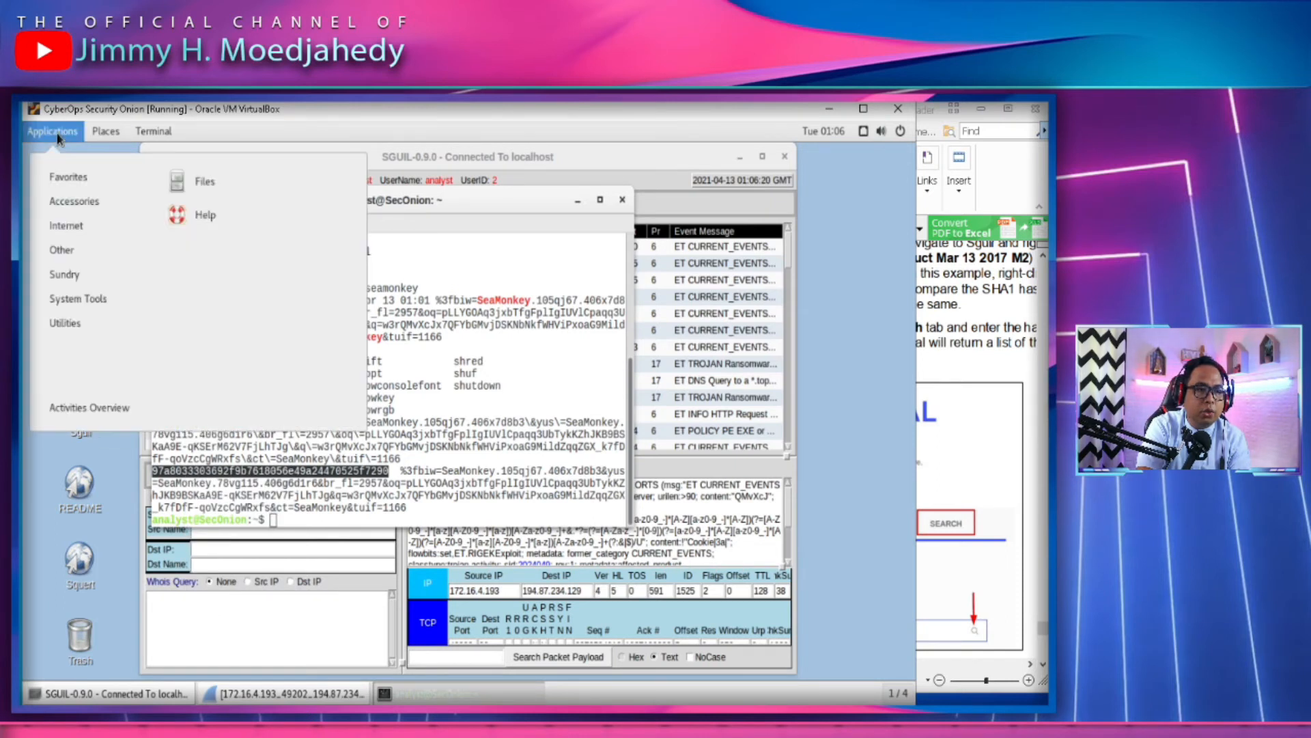
mouse_move(82, 226)
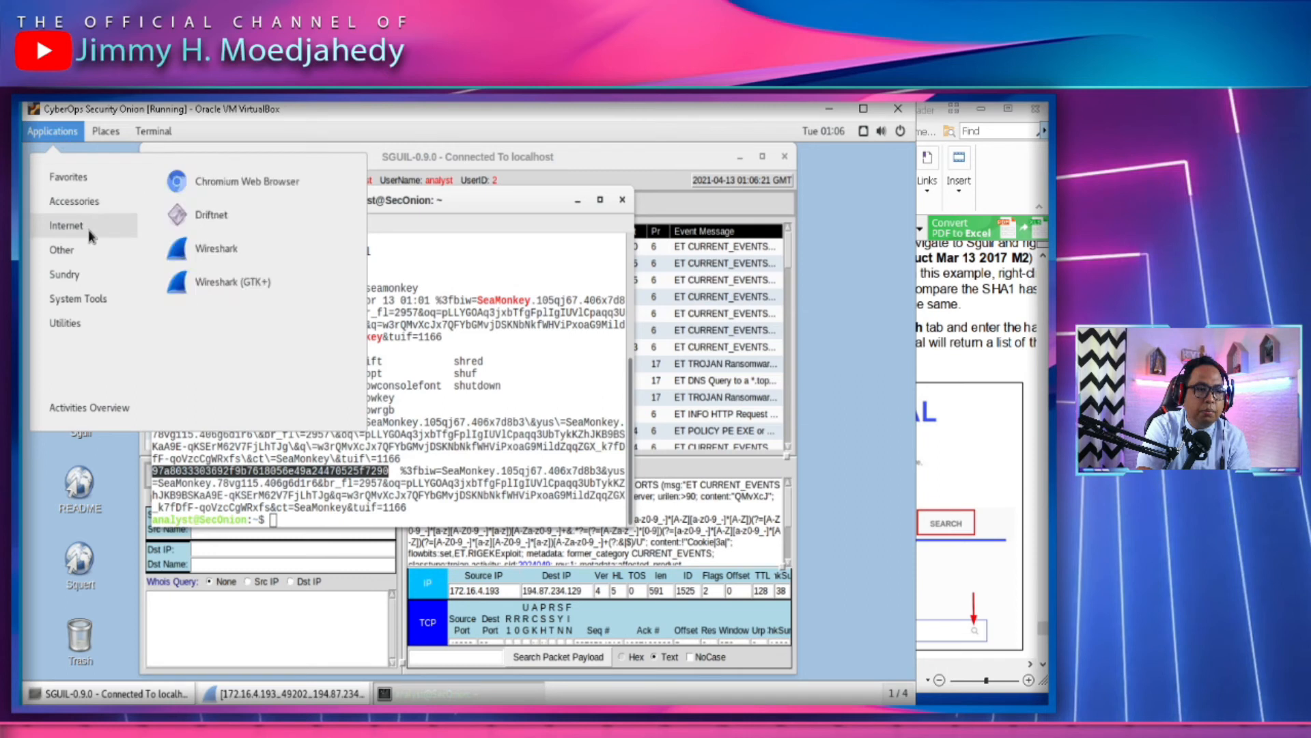
left_click(196, 184)
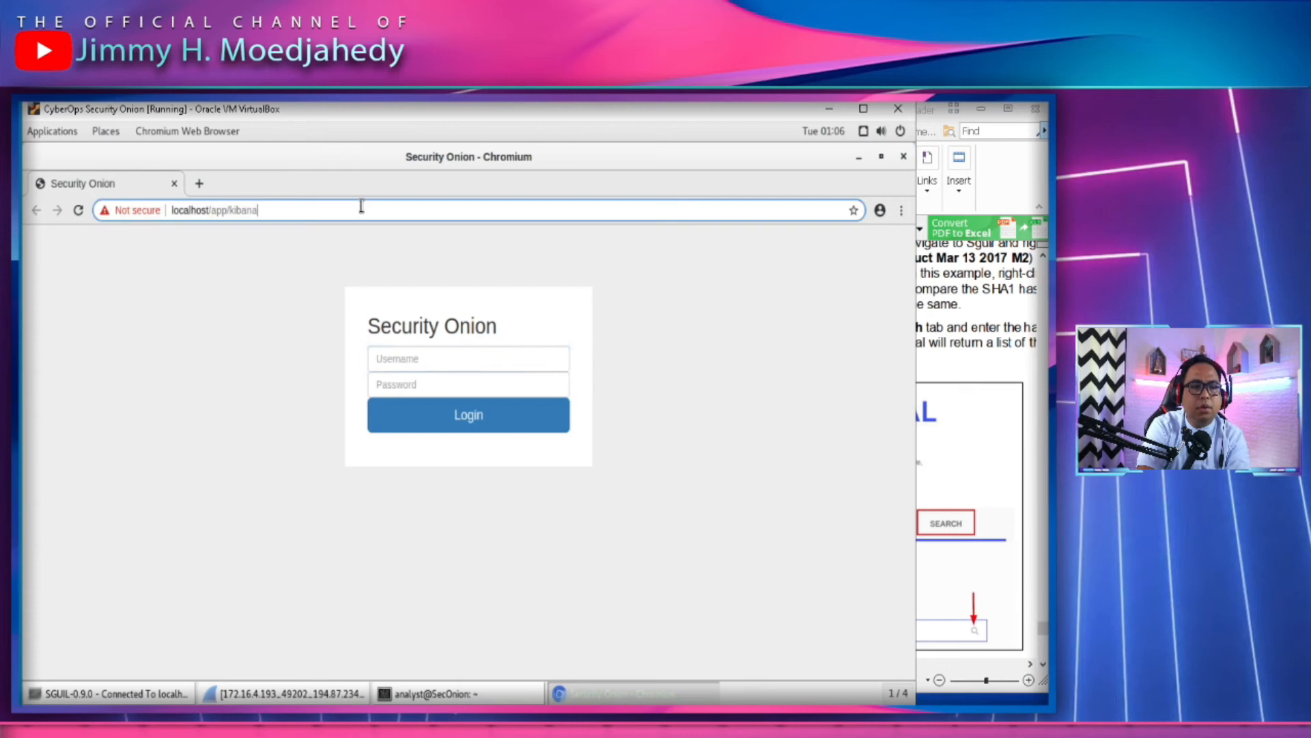
left_click(357, 209)
type("viru")
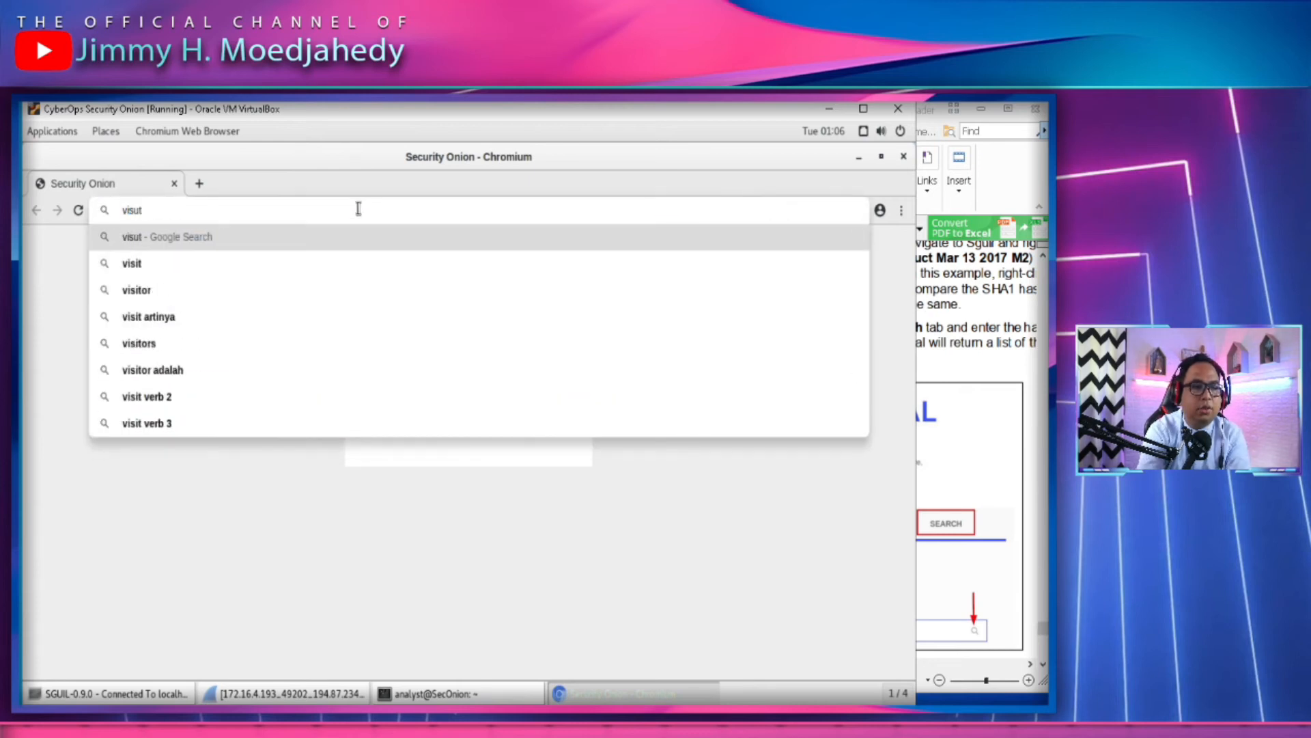
key("Return")
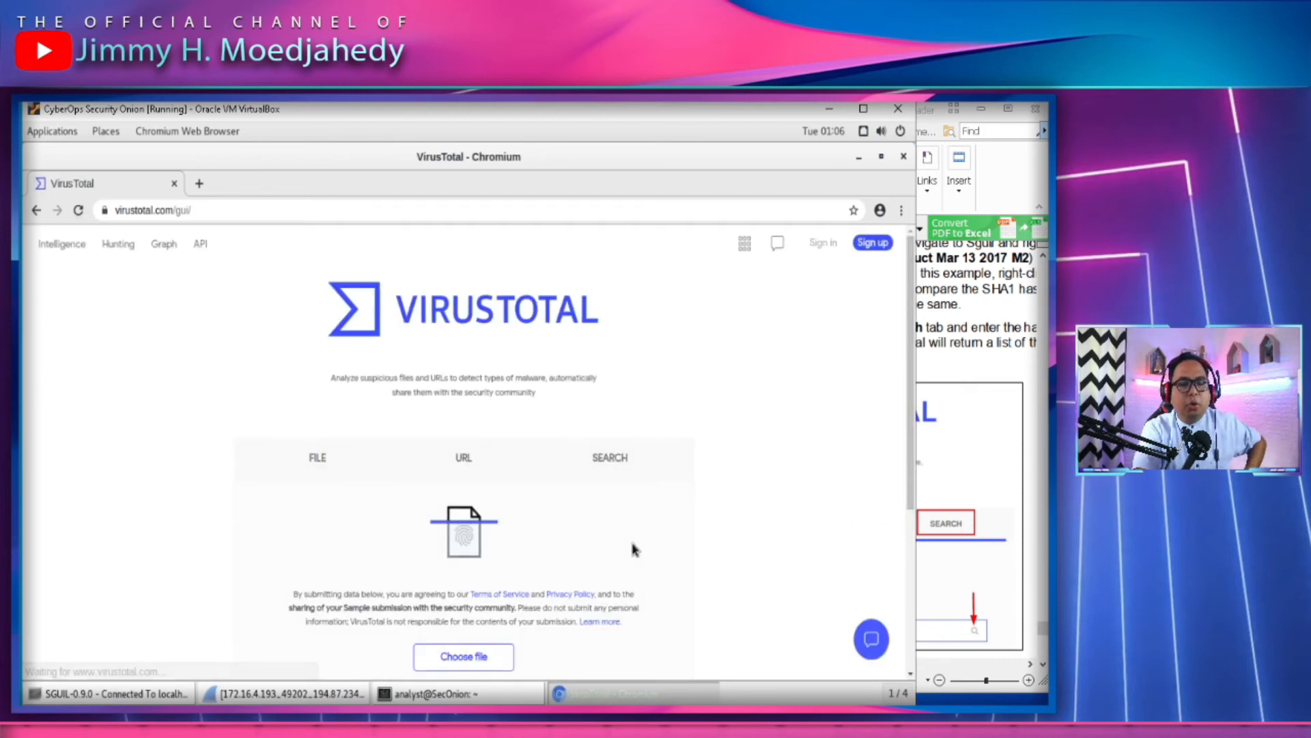
scroll(625, 538, "down", 5)
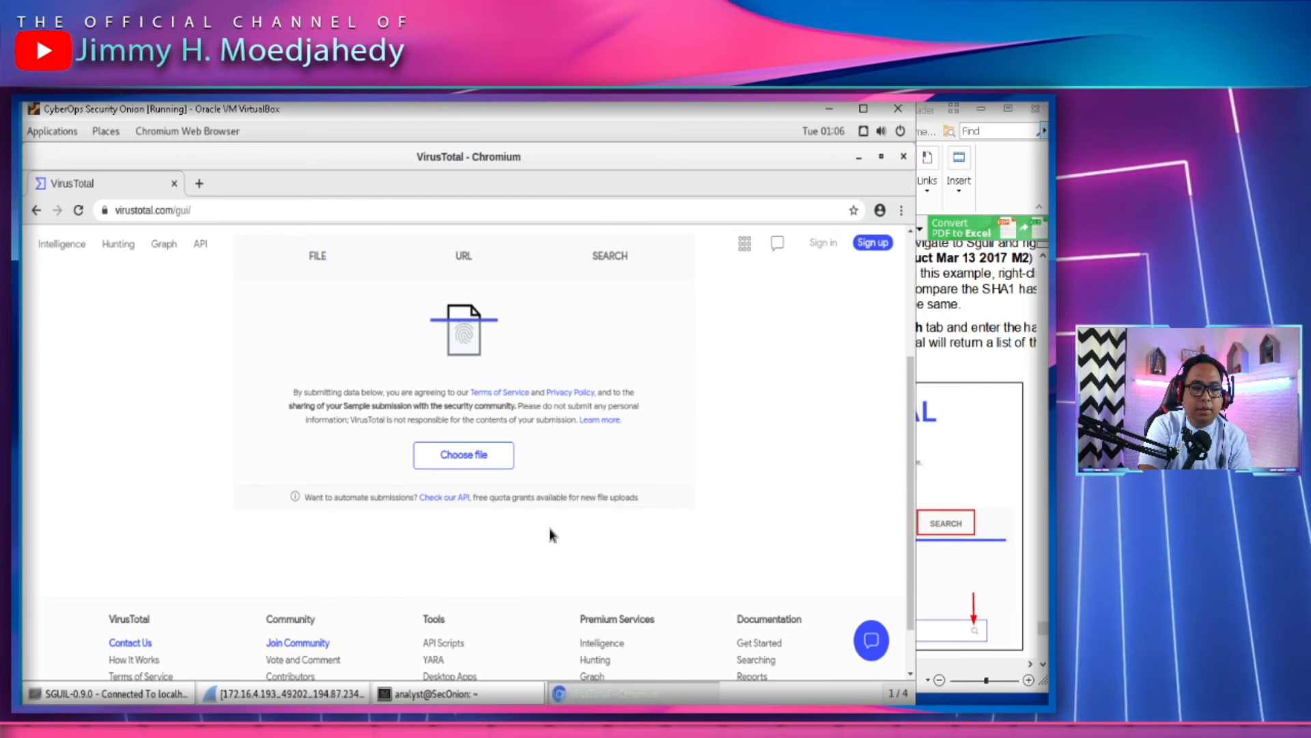
scroll(529, 527, "up", 5)
left_click(611, 418)
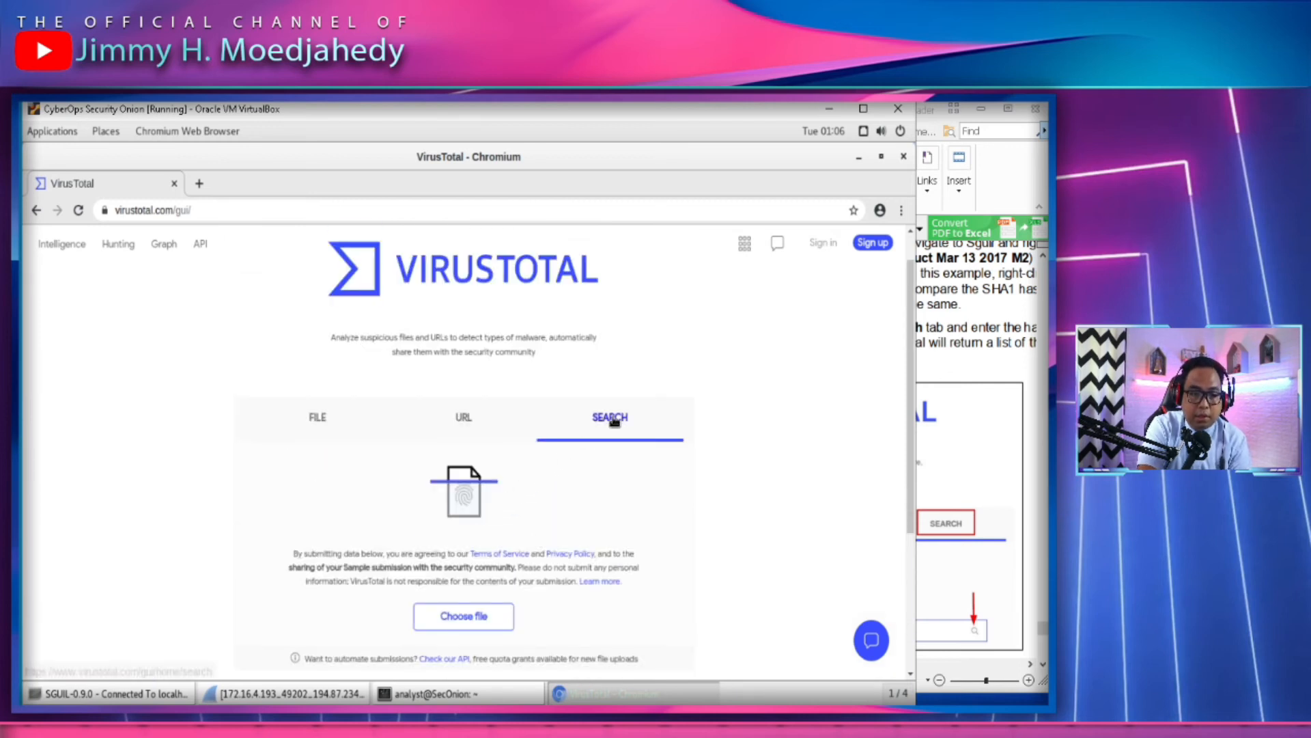
left_click(624, 414)
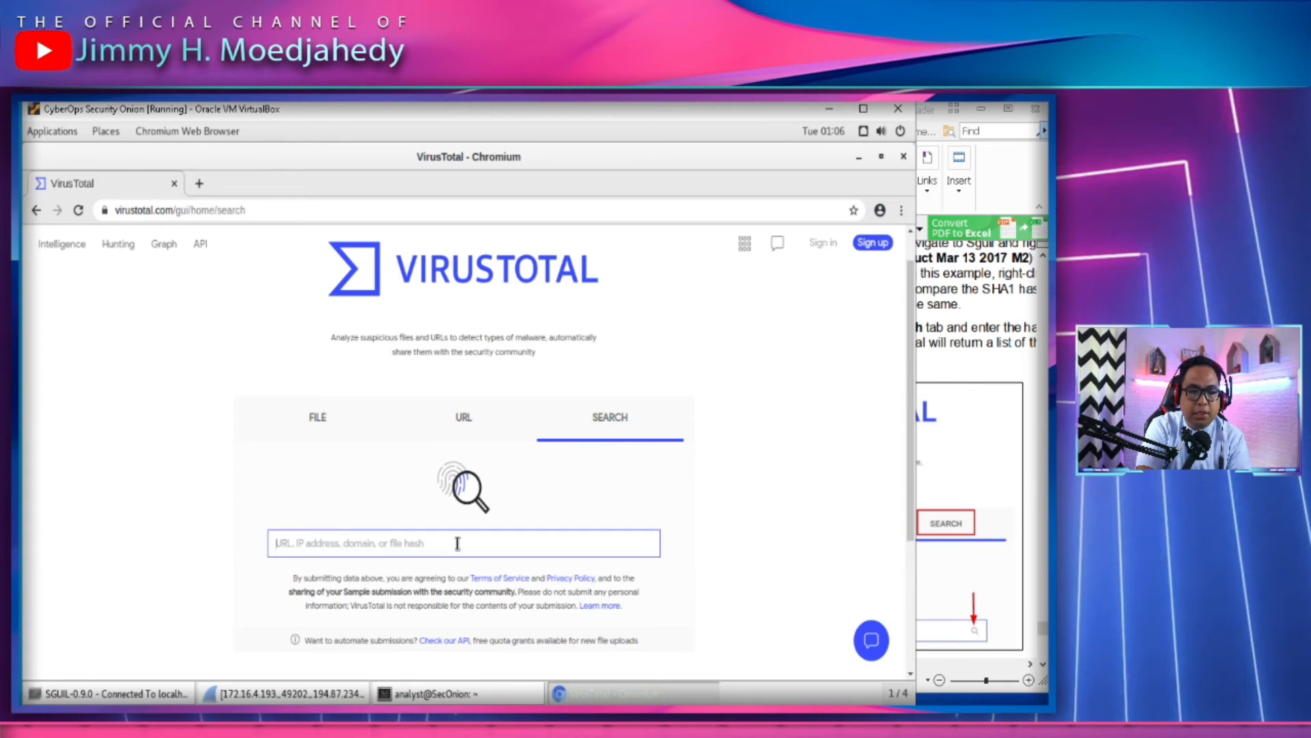
key("ctrl+v")
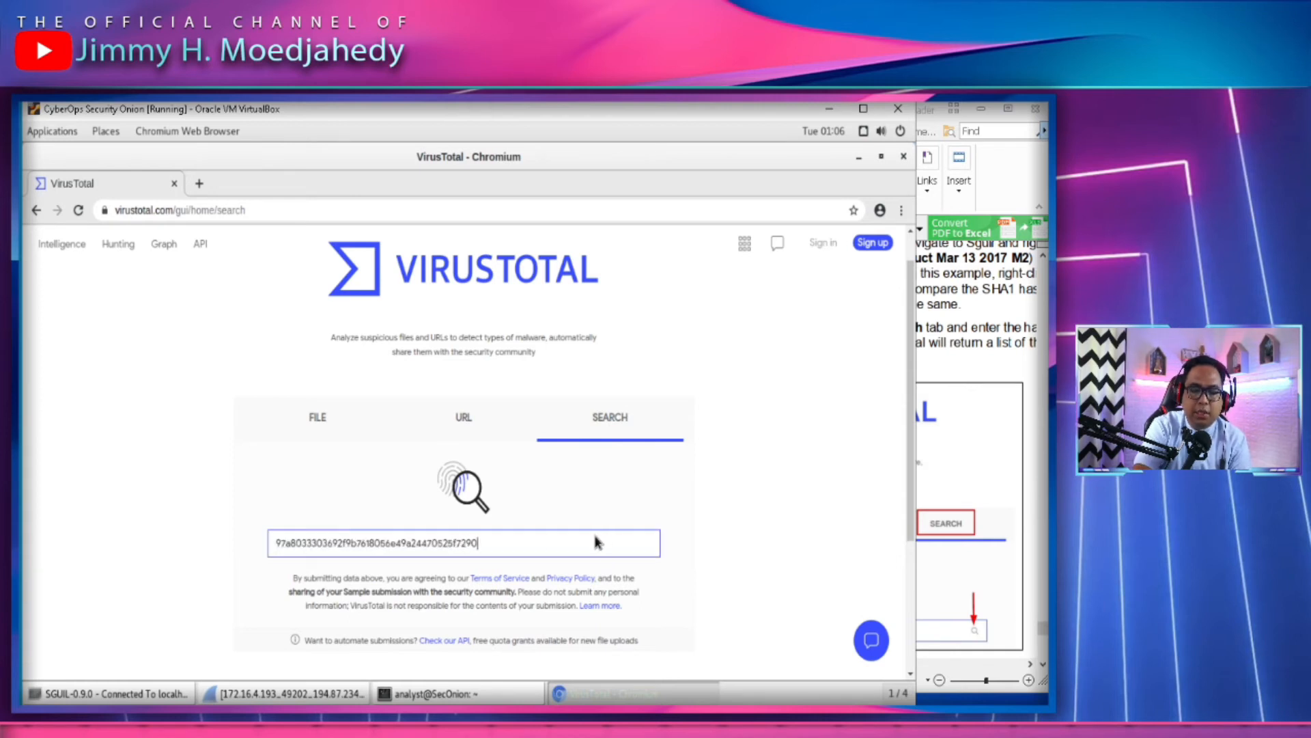
key("Return")
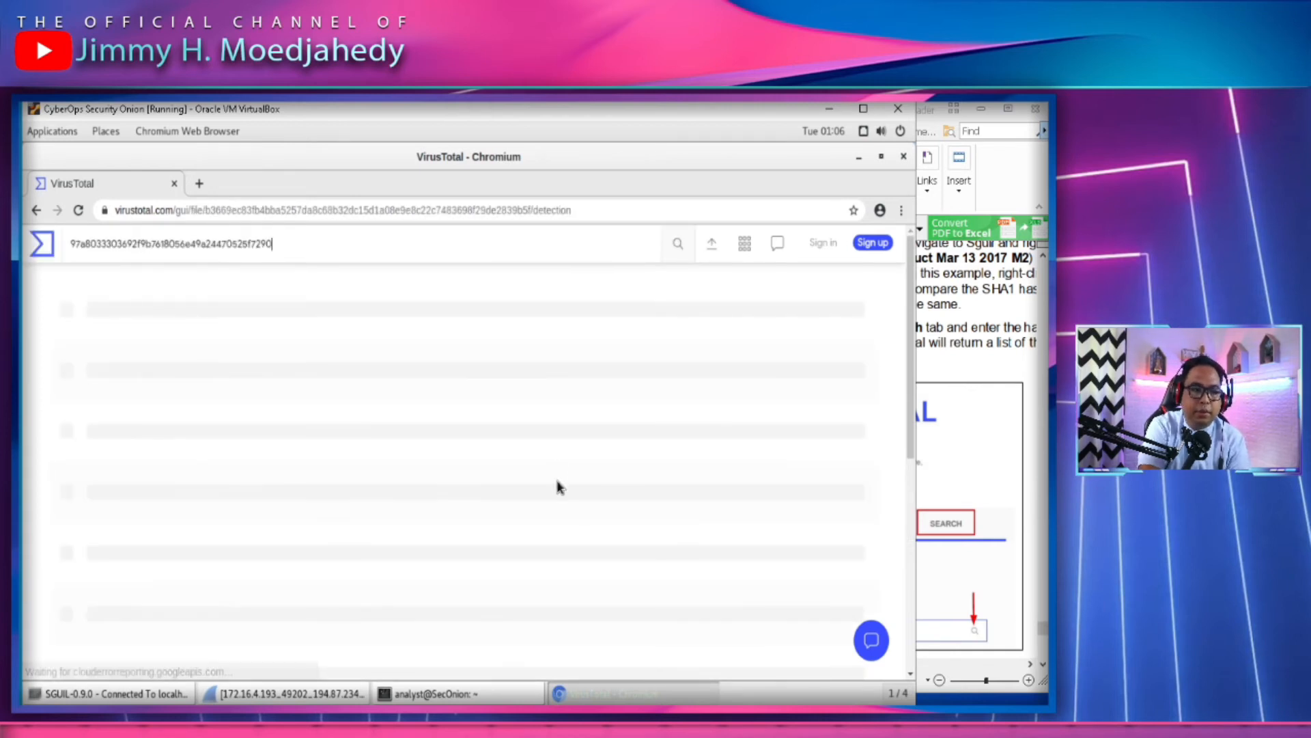
Skim the VirusTotal detections and read the lab's question and answer on what VirusTotal tells about the file
scroll(448, 539, "down", 1)
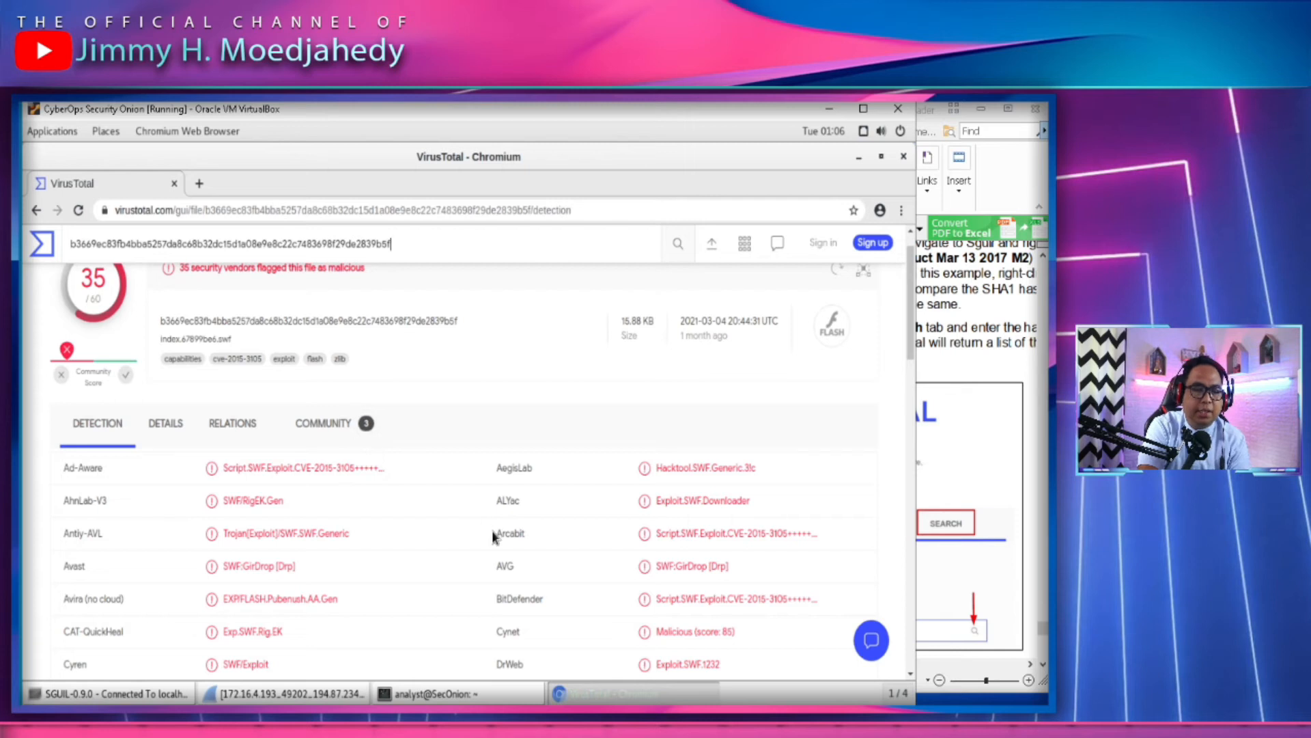
scroll(493, 537, "down", 3)
scroll(492, 542, "down", 4)
scroll(491, 543, "up", 6)
left_click(1045, 489)
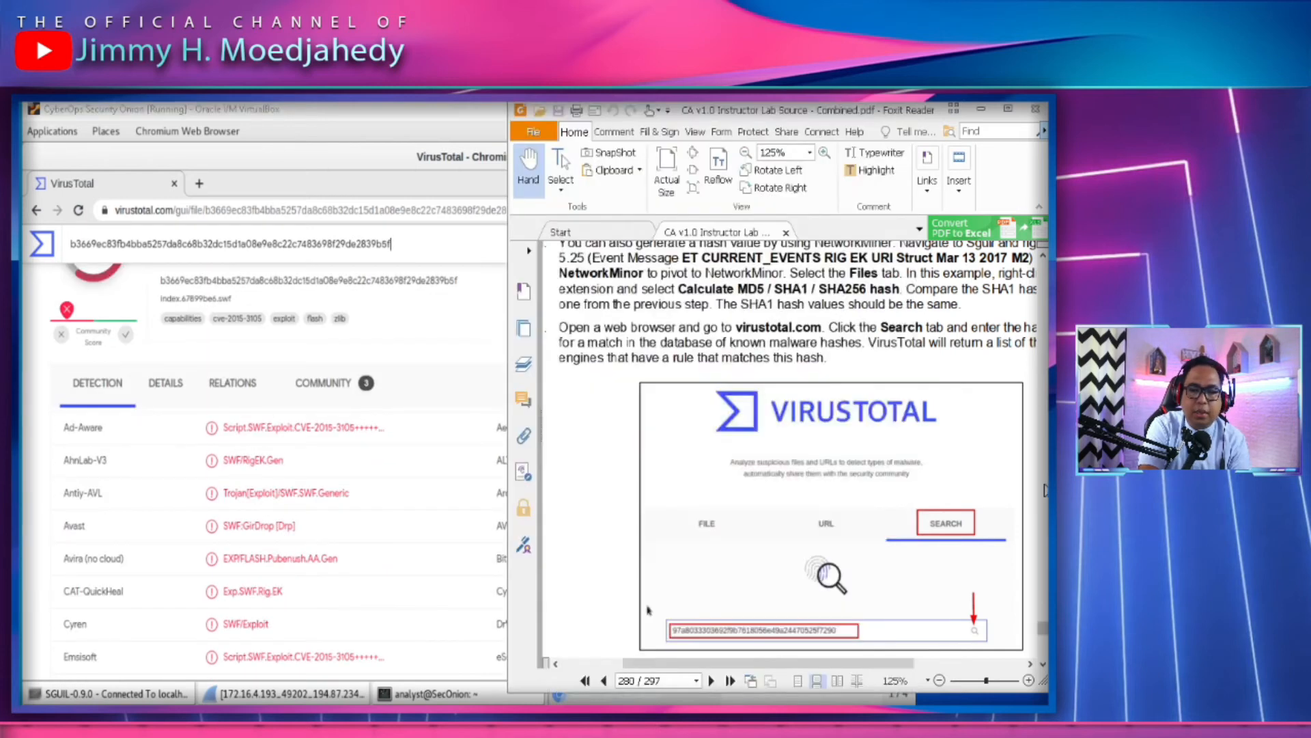
scroll(888, 547, "up", 4)
scroll(899, 562, "down", 10)
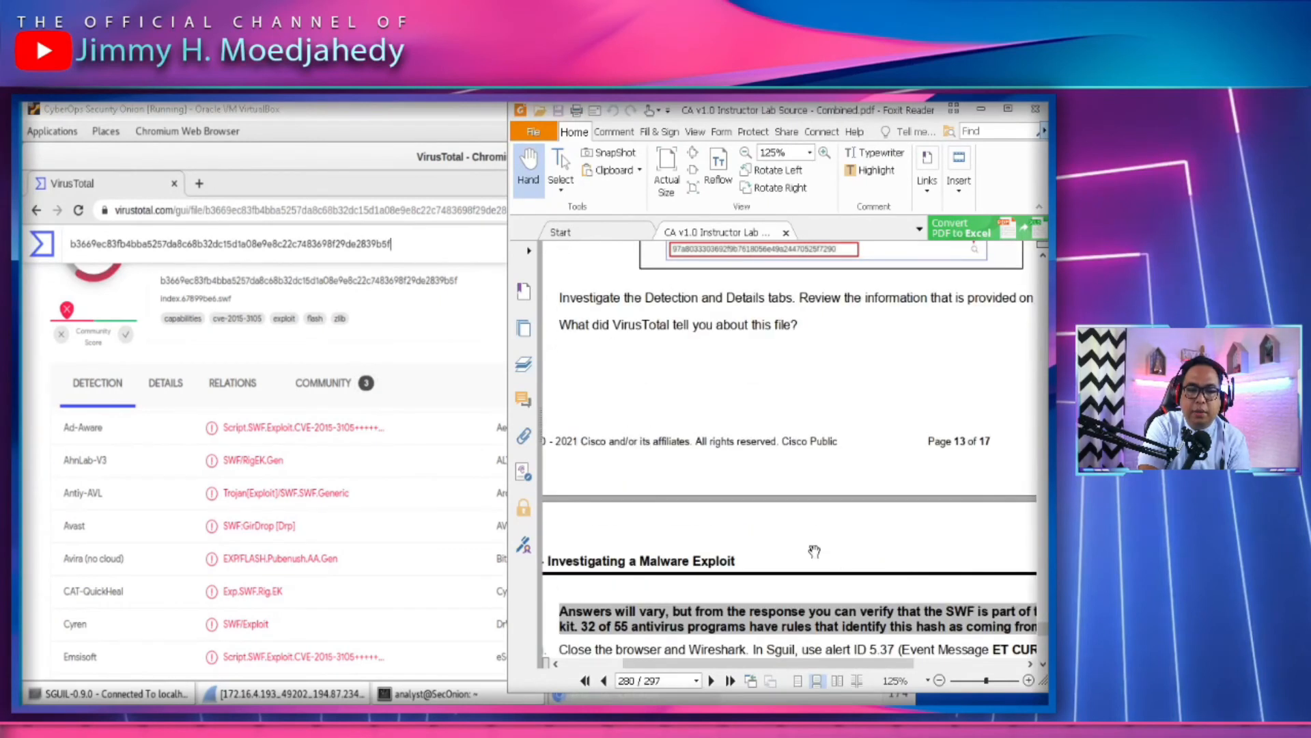
scroll(814, 551, "down", 3)
left_click_drag(760, 542, 700, 552)
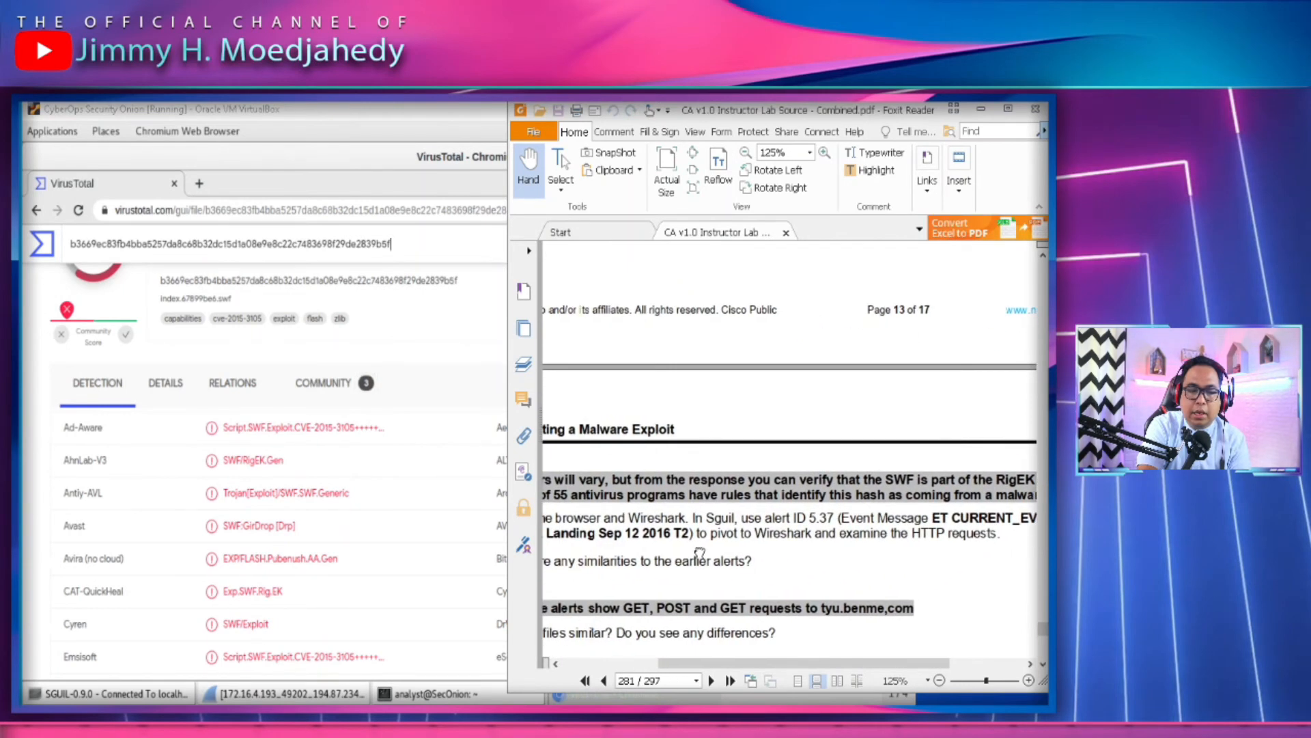
Examine the antivirus vendor detections and the file's details, including its basic properties and SWF info
left_click(433, 349)
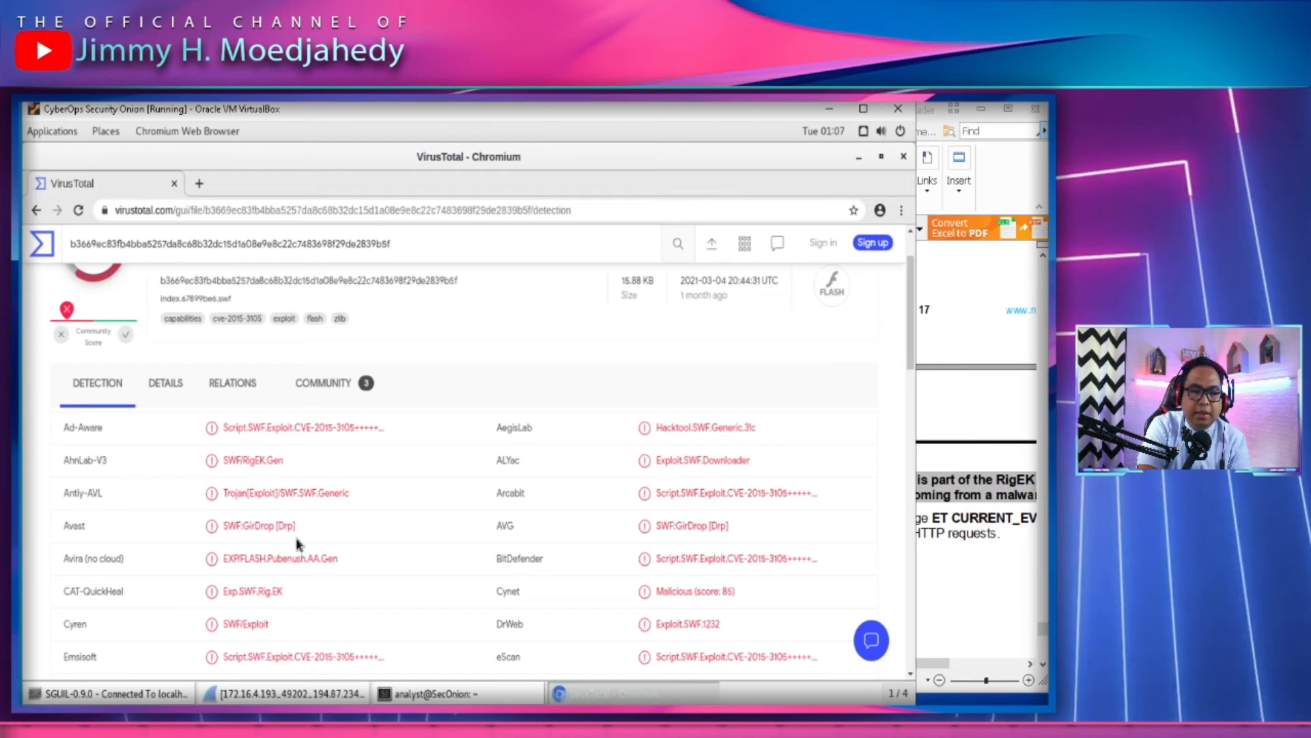
scroll(297, 543, "down", 2)
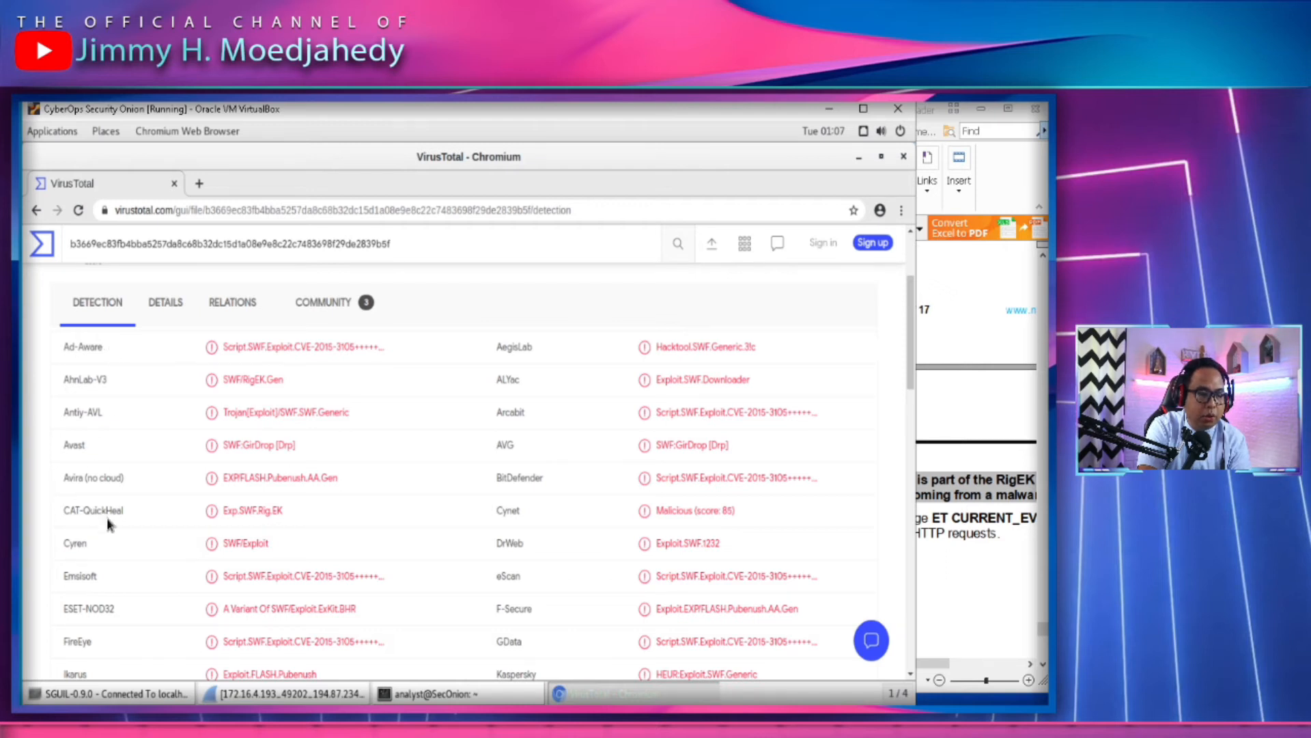
scroll(114, 567, "down", 2)
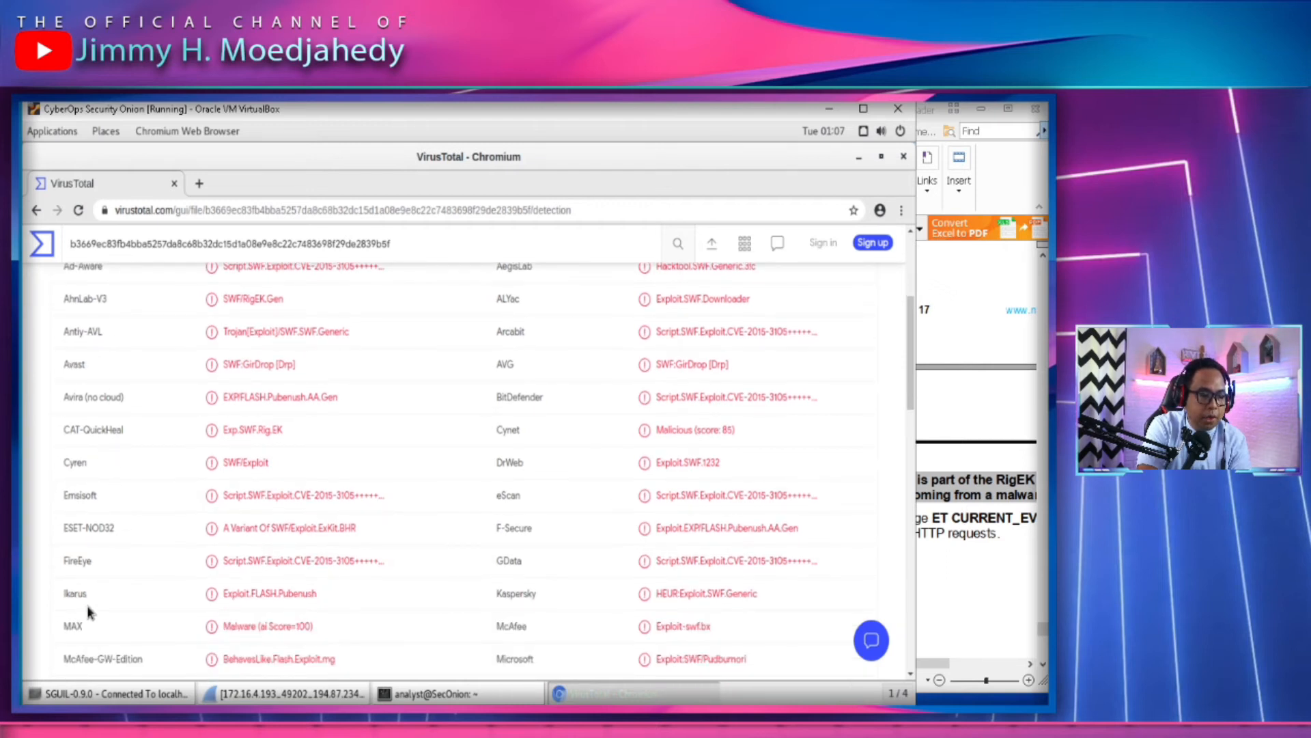
scroll(258, 594, "up", 5)
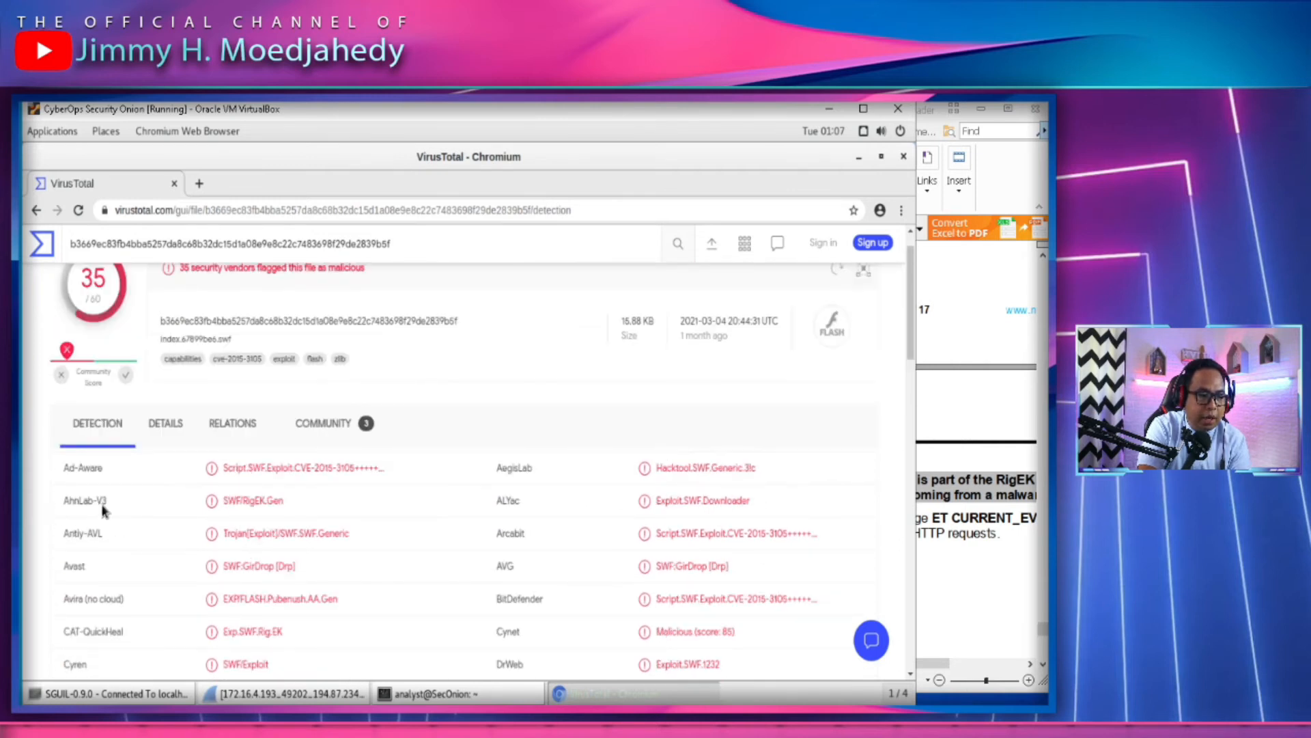
left_click(183, 427)
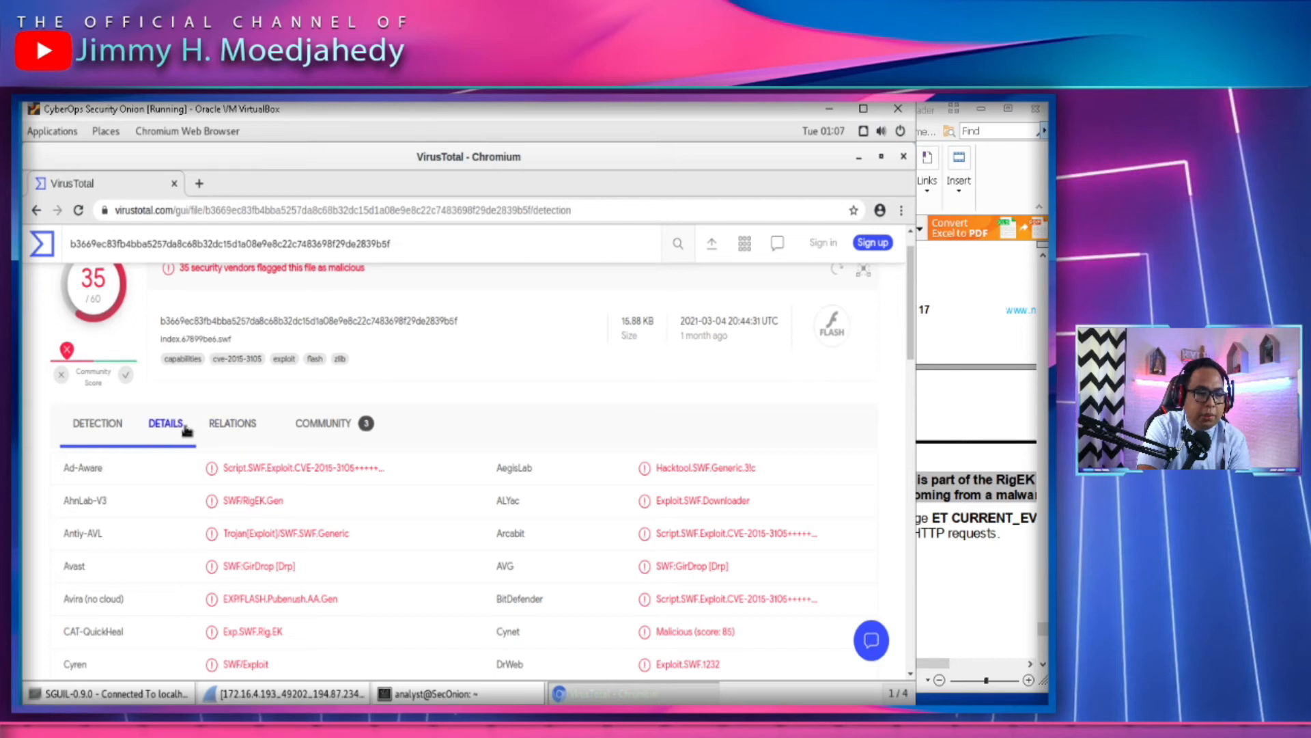
scroll(305, 486, "down", 4)
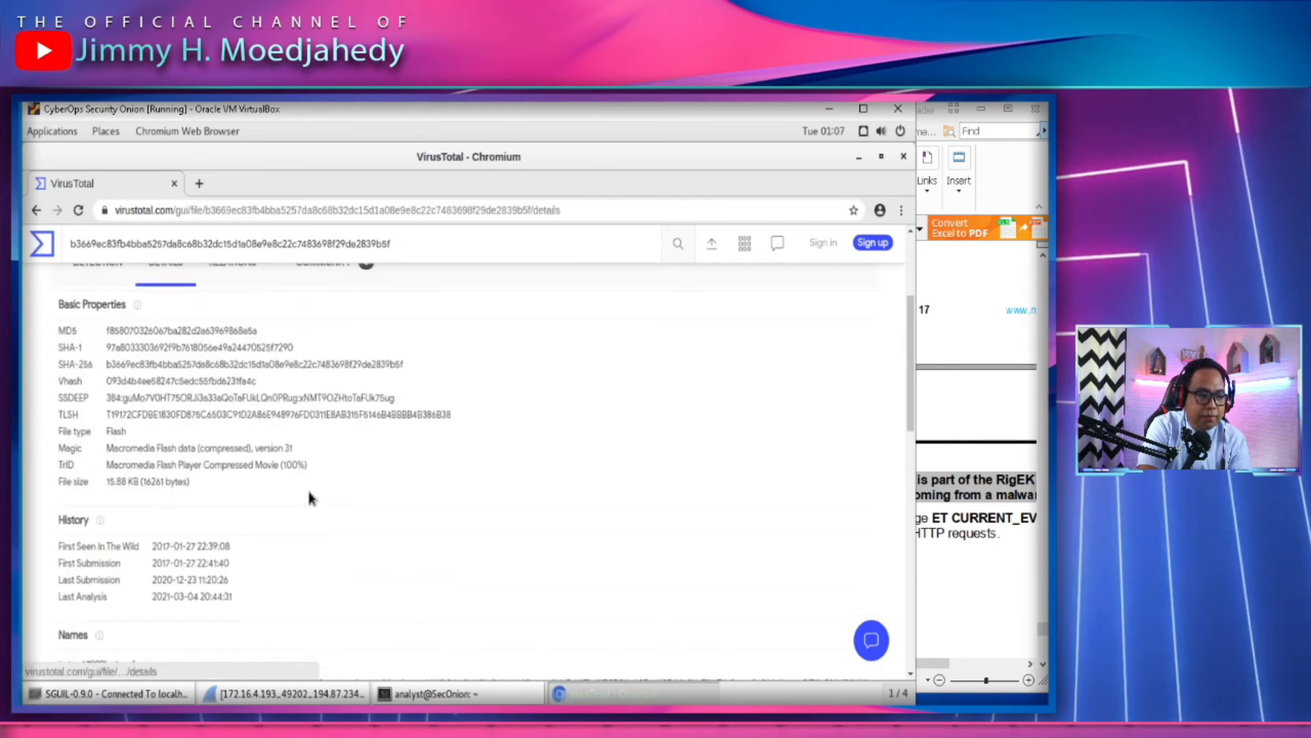
scroll(309, 495, "down", 12)
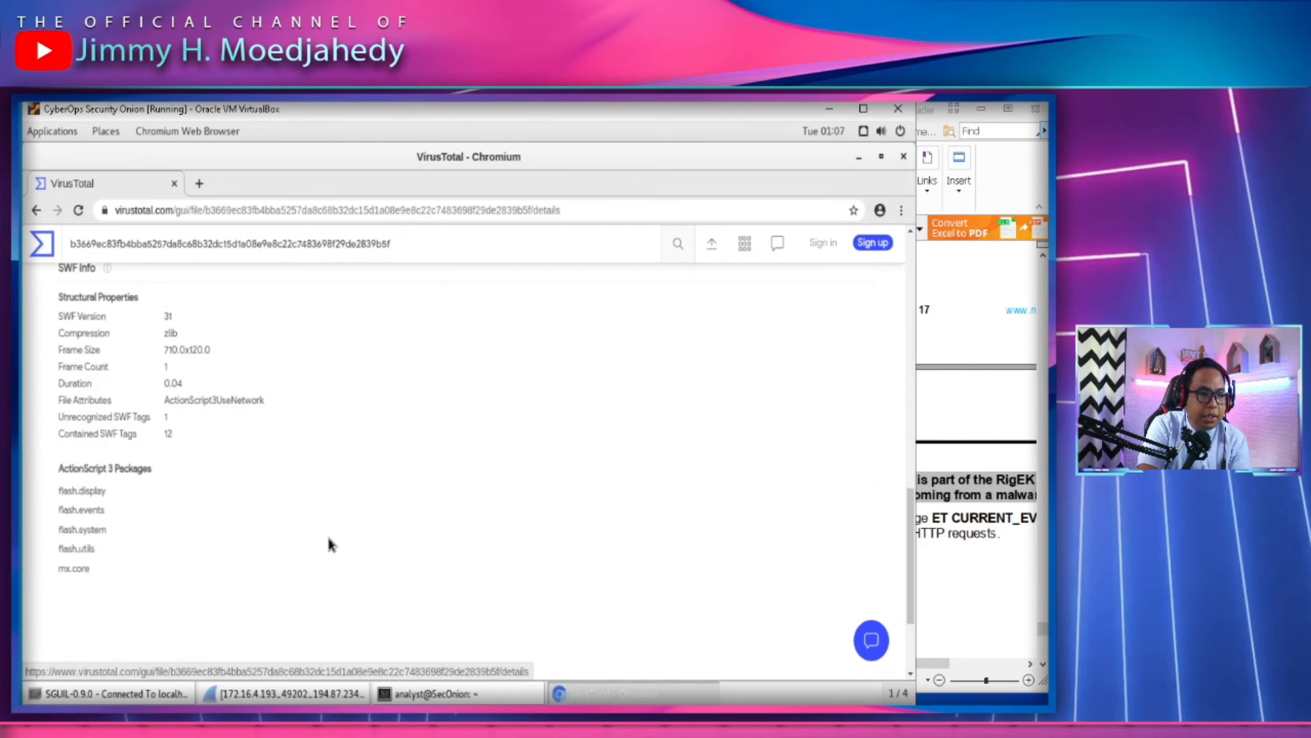
scroll(321, 536, "up", 10)
scroll(306, 538, "up", 6)
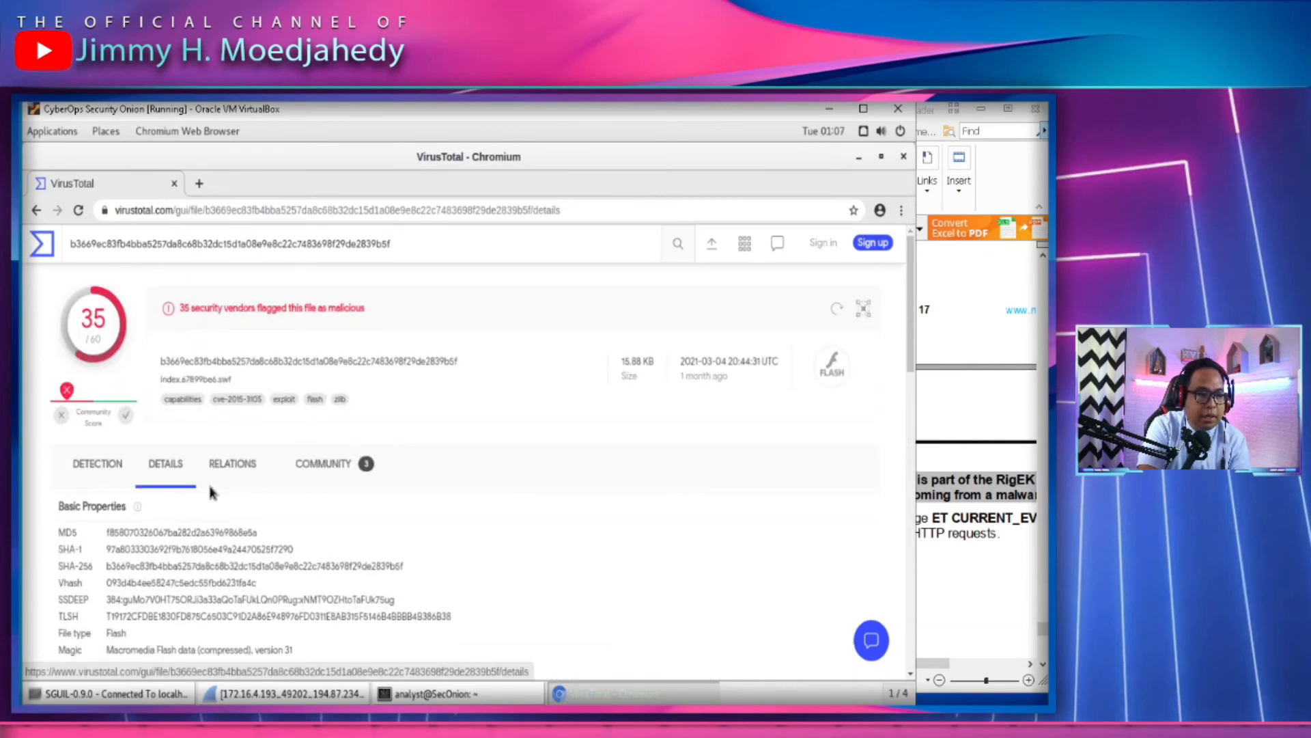
Review the file's relations and its community comments and votes on VirusTotal
left_click(228, 476)
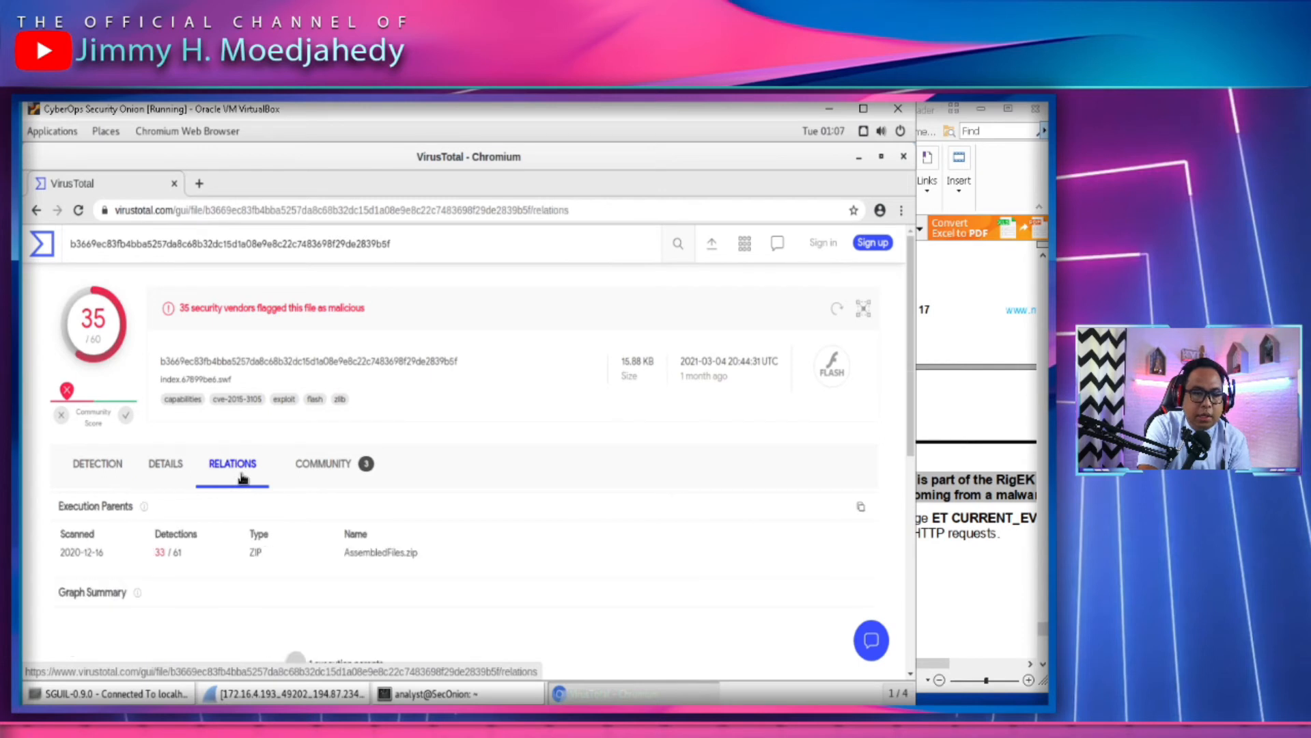
left_click(313, 479)
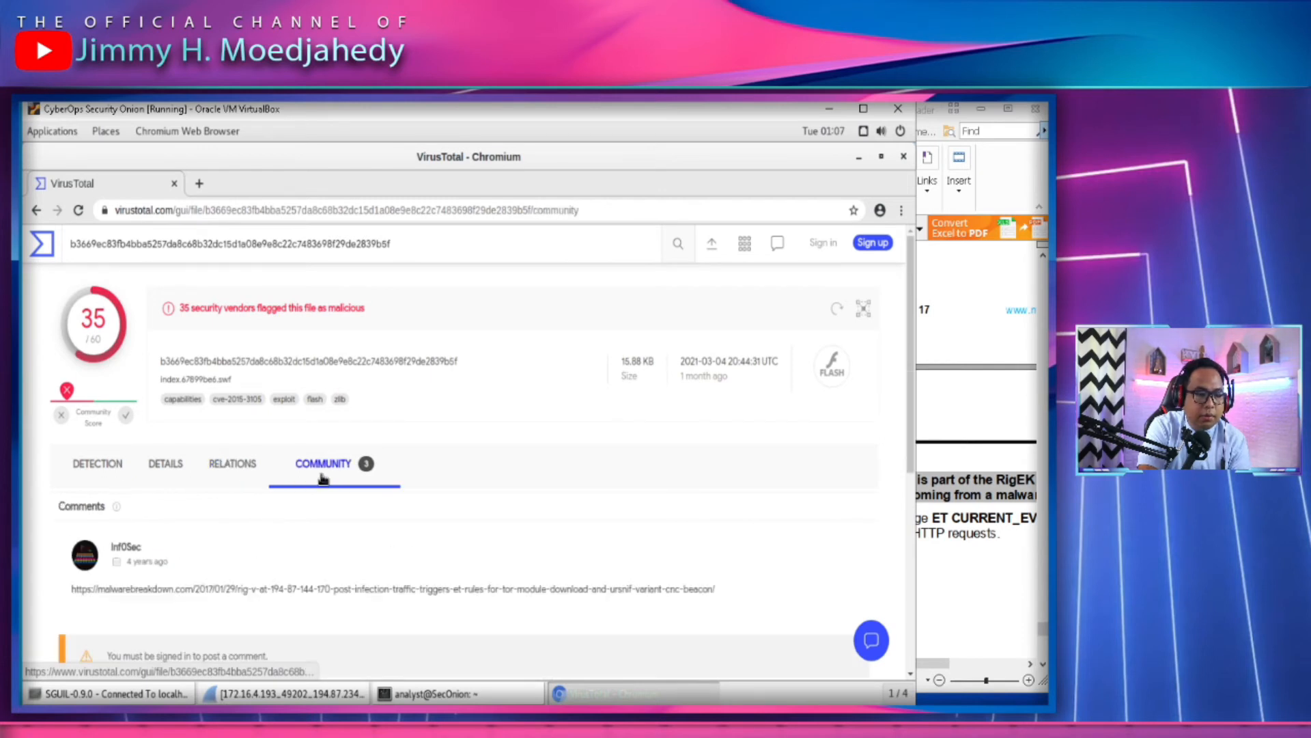
scroll(332, 493, "down", 1)
scroll(335, 493, "down", 2)
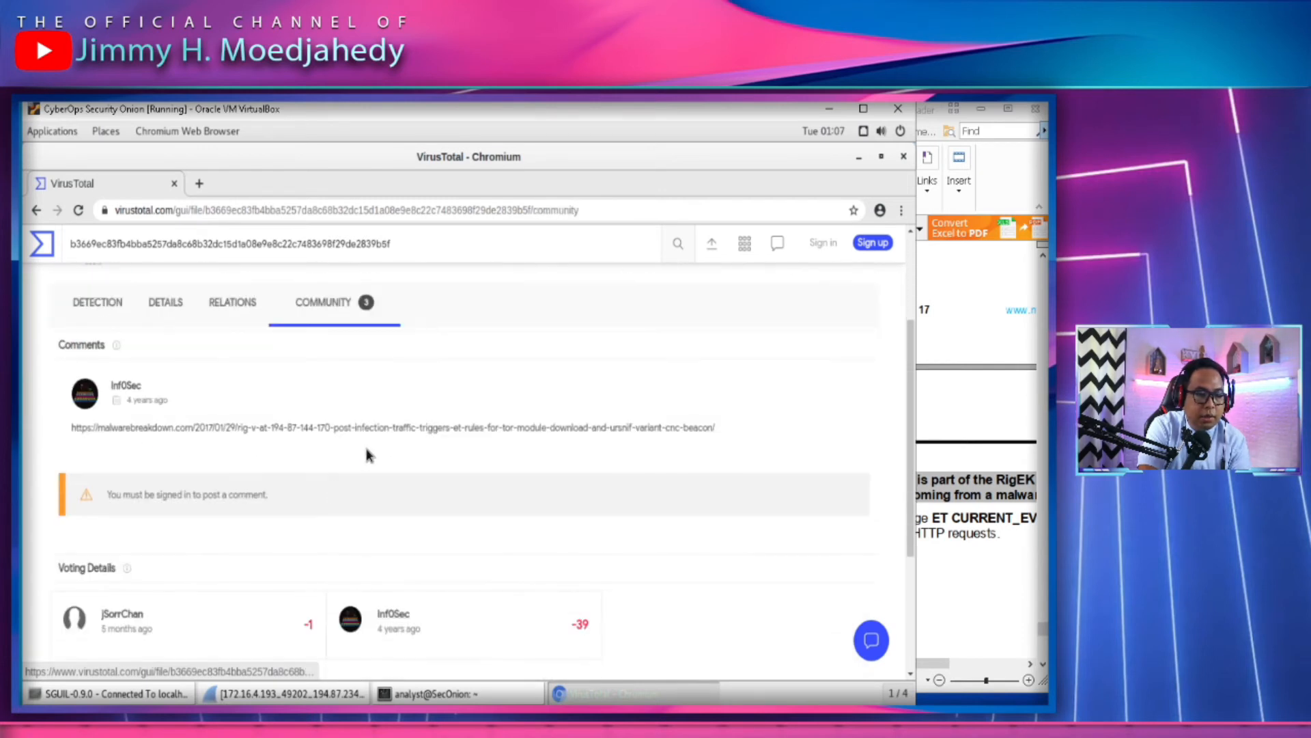
scroll(385, 506, "down", 2)
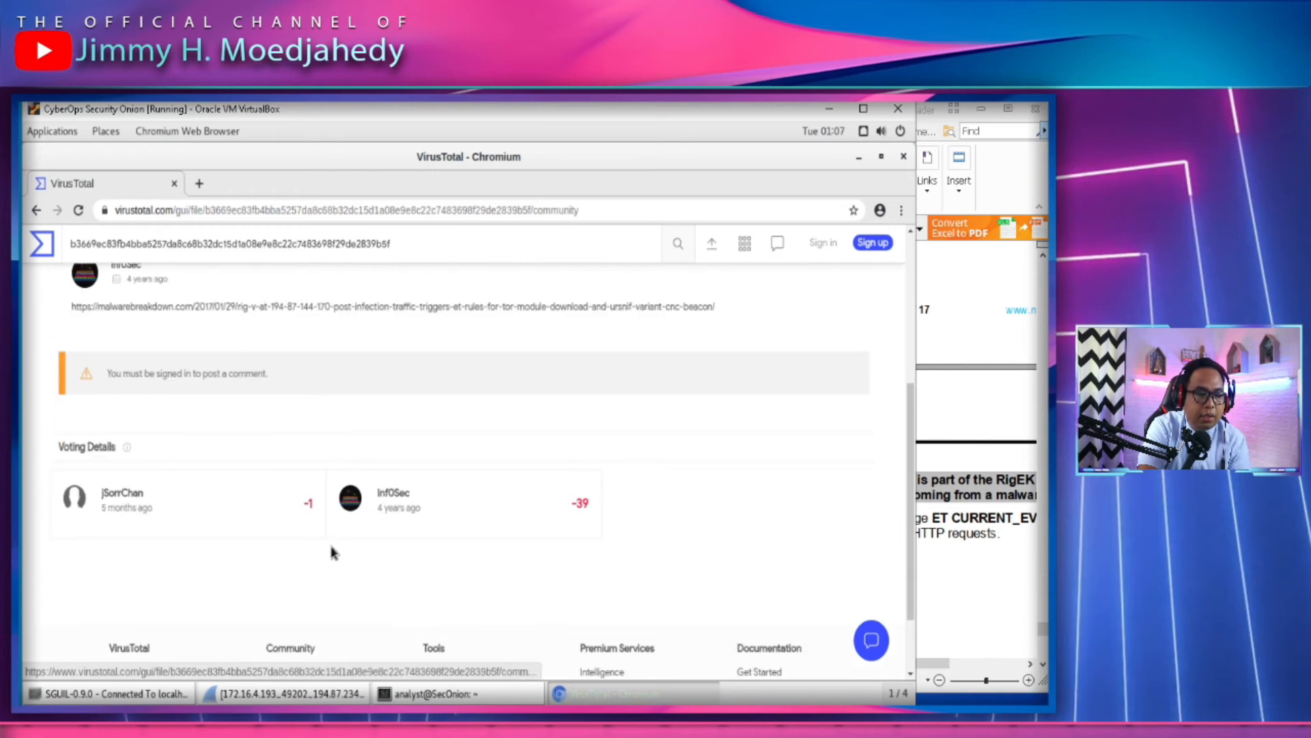
scroll(338, 543, "up", 5)
Return to the file's detection results and read the lab's following questions in the PDF
left_click(98, 463)
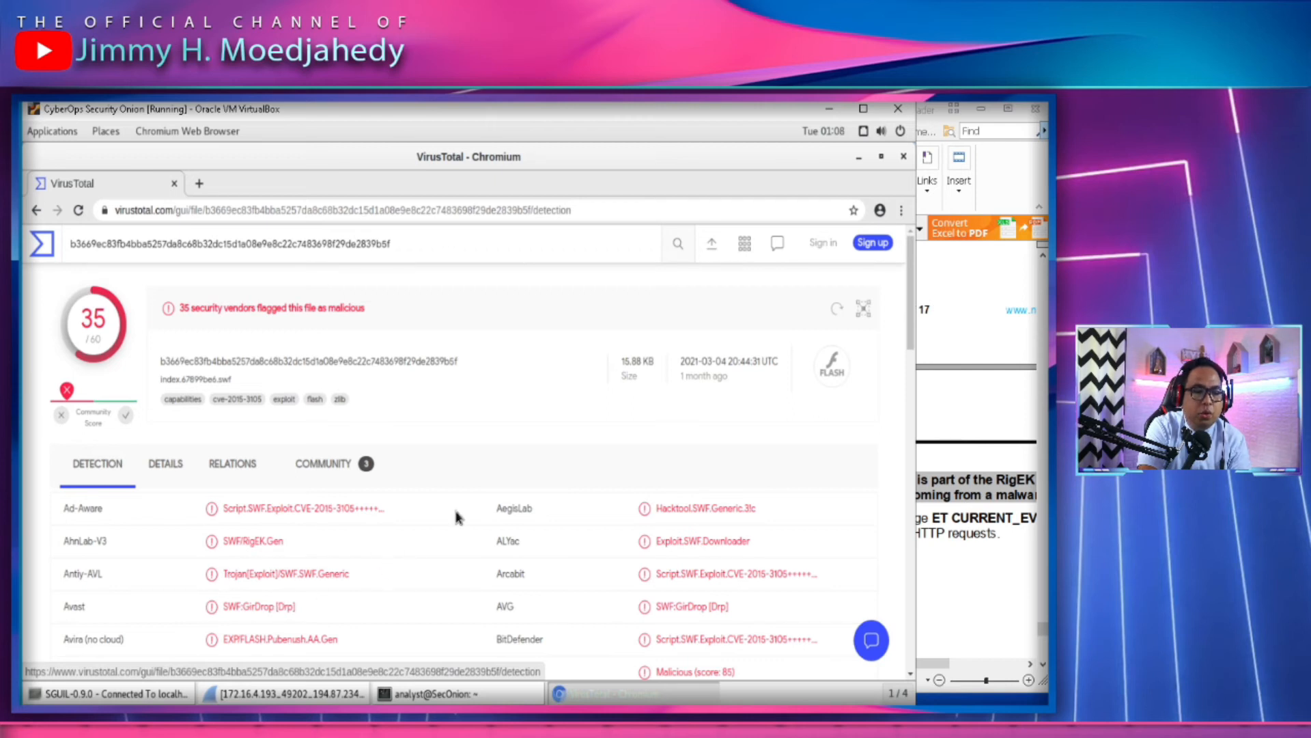
scroll(456, 517, "down", 6)
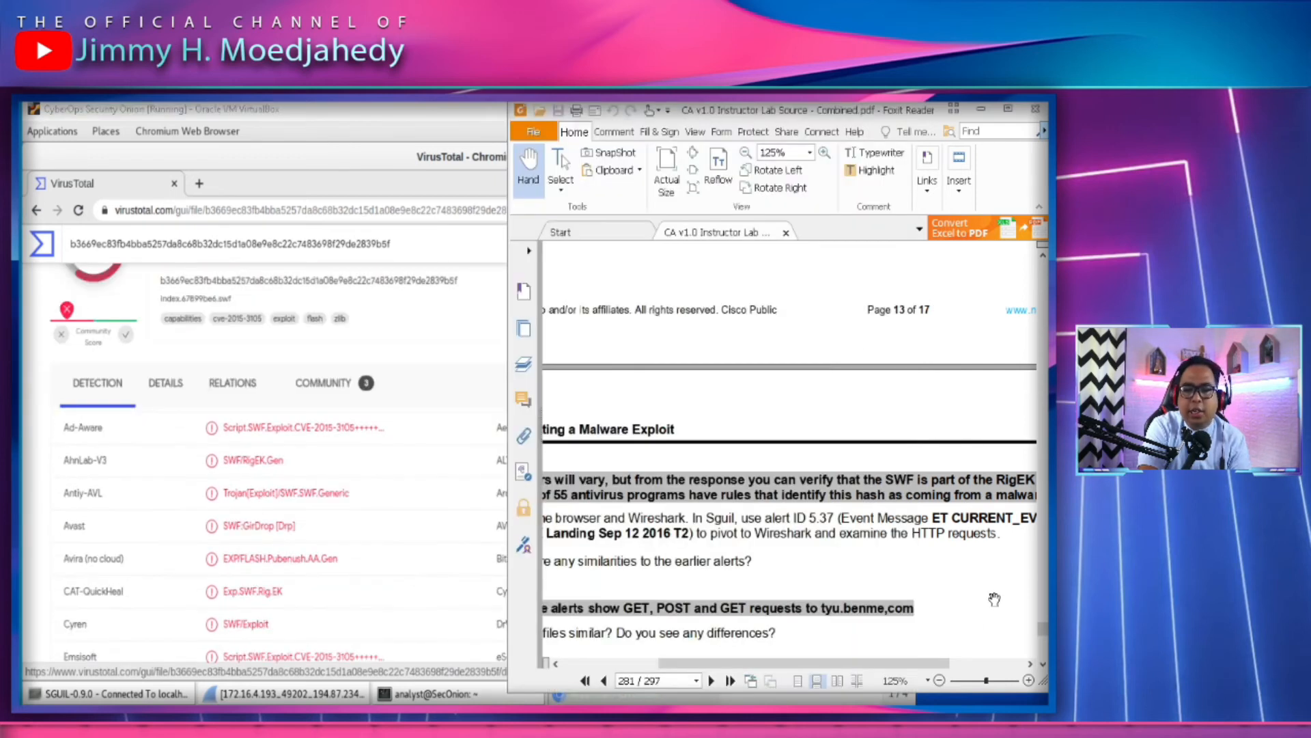
scroll(813, 547, "down", 10)
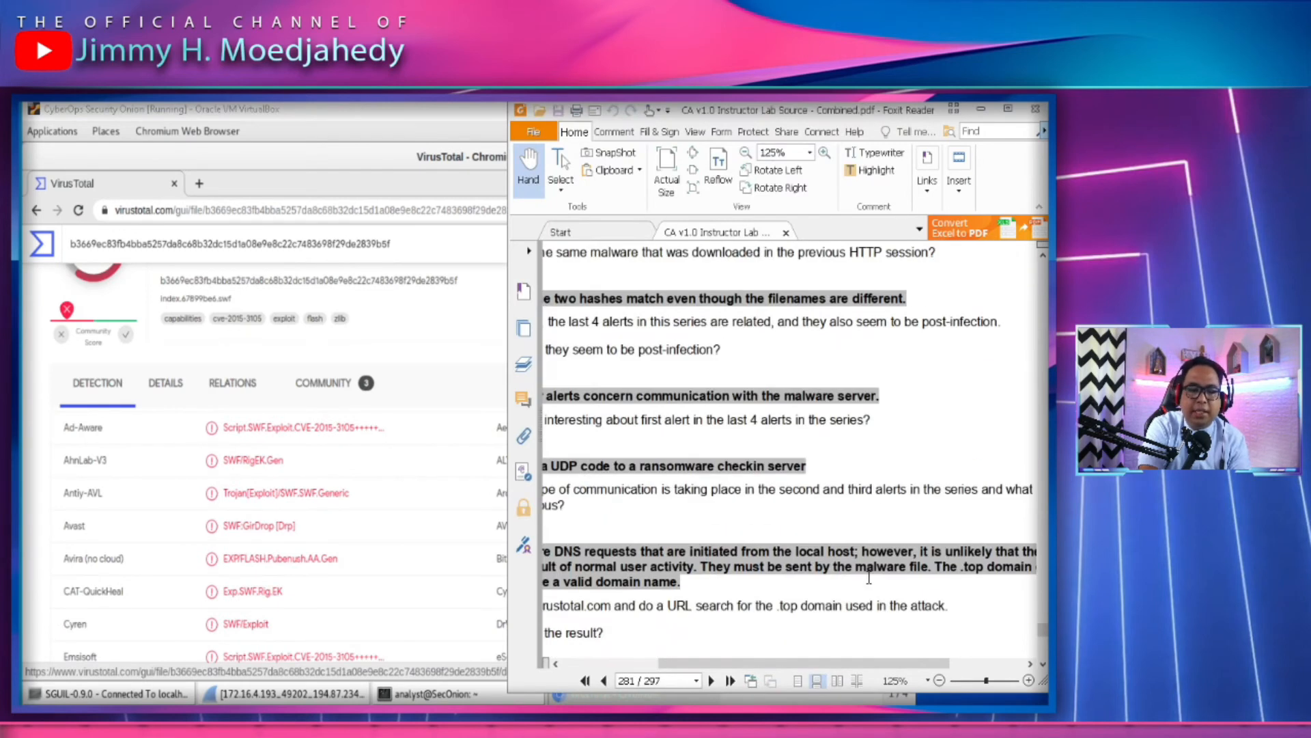
Read the lab's step g in the PDF, covering alert ID 5.37 and the questions about its similarities to earlier alerts
left_click_drag(812, 546, 889, 514)
left_click_drag(875, 443, 976, 447)
left_click_drag(824, 376, 796, 536)
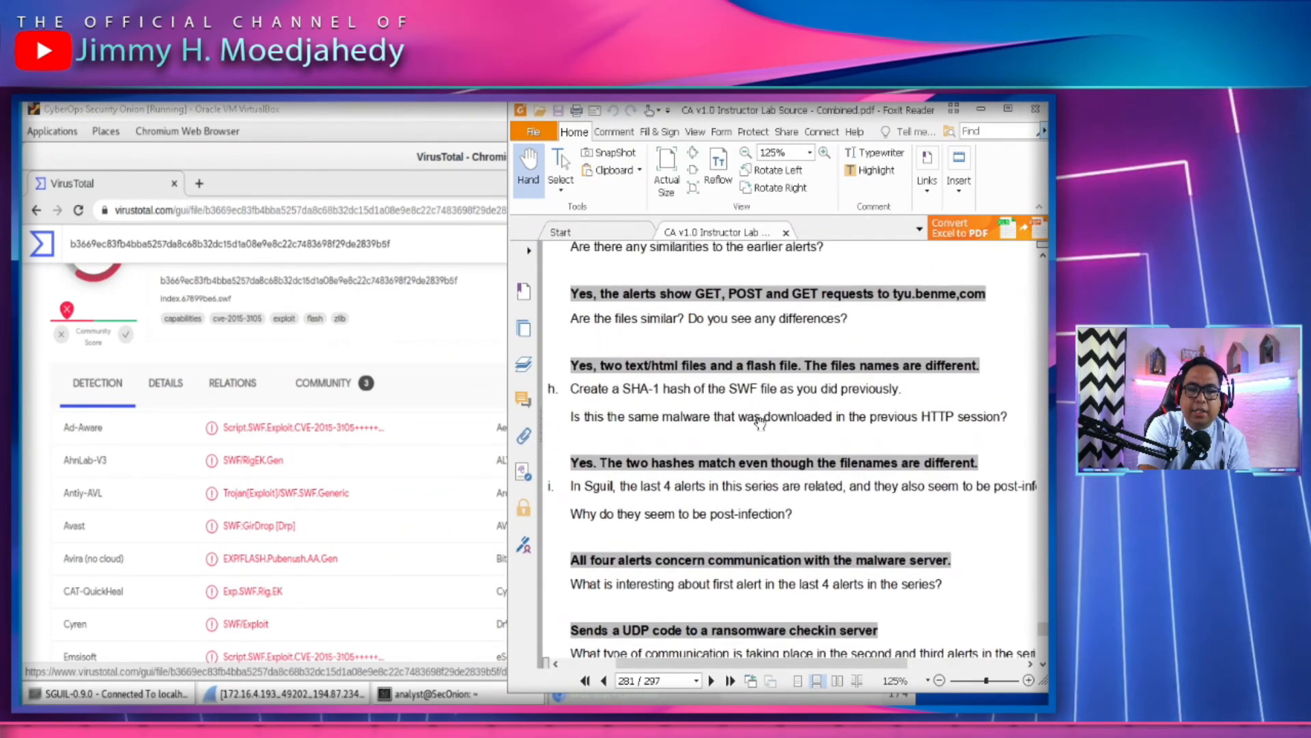
left_click_drag(755, 355, 767, 429)
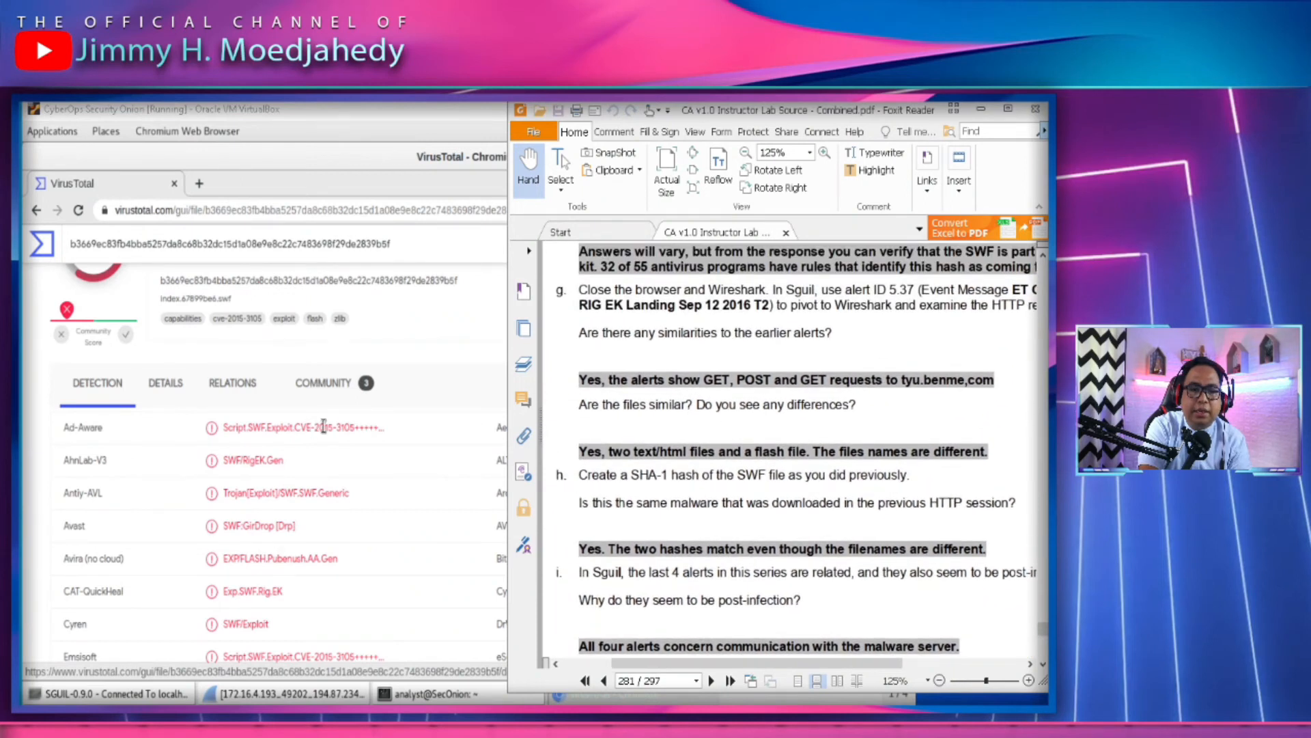
scroll(731, 463, "up", 5)
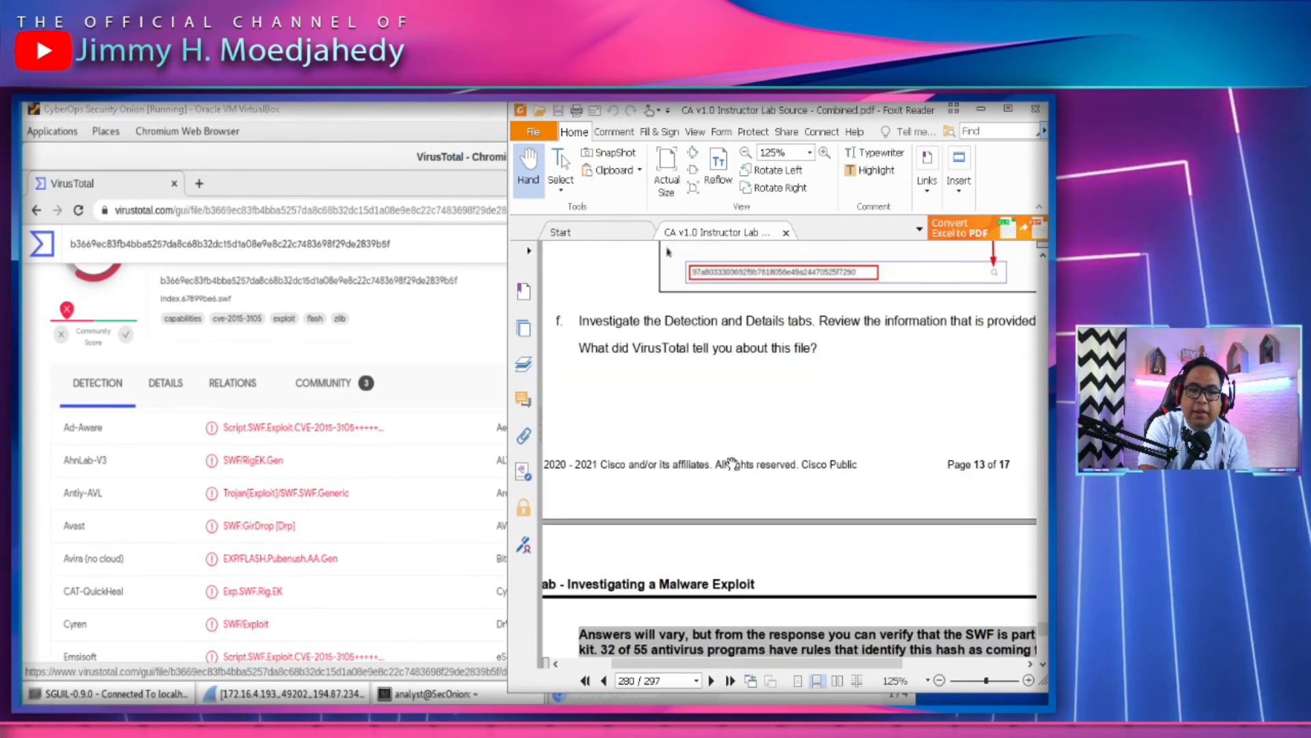
scroll(752, 386, "down", 4)
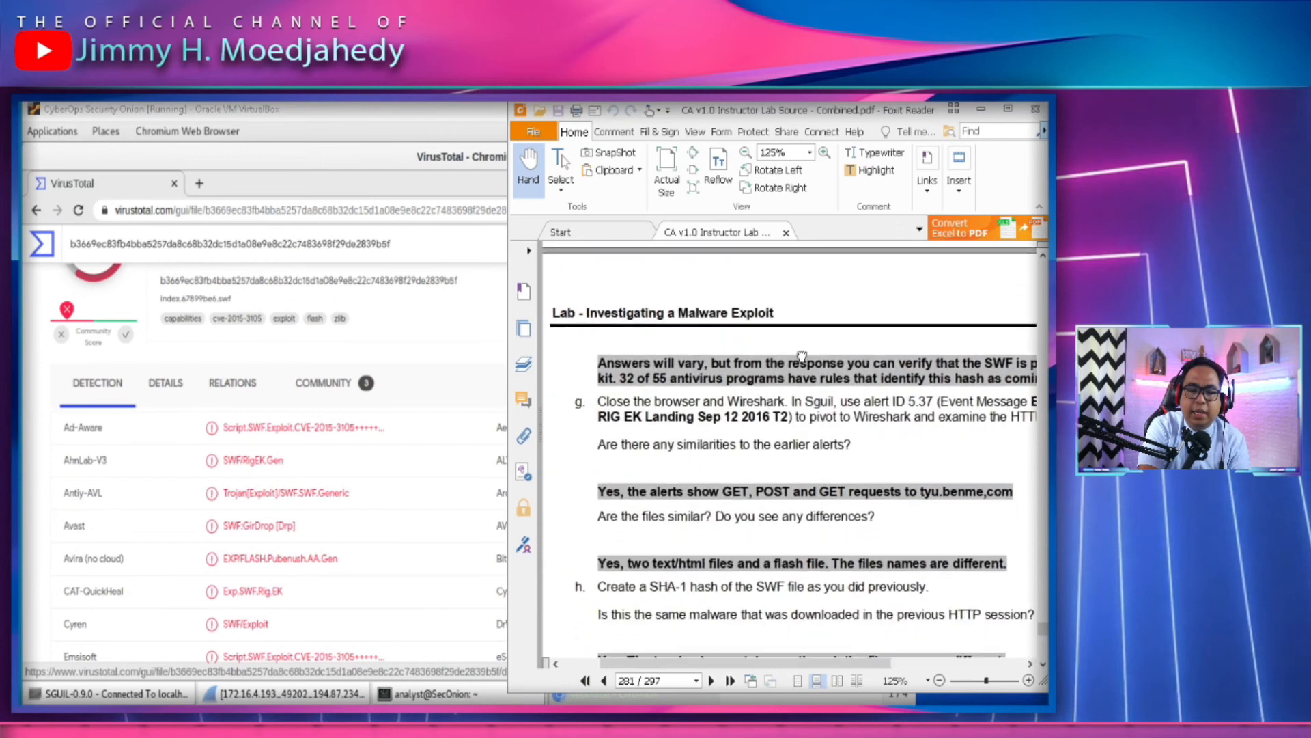
left_click_drag(806, 448, 751, 433)
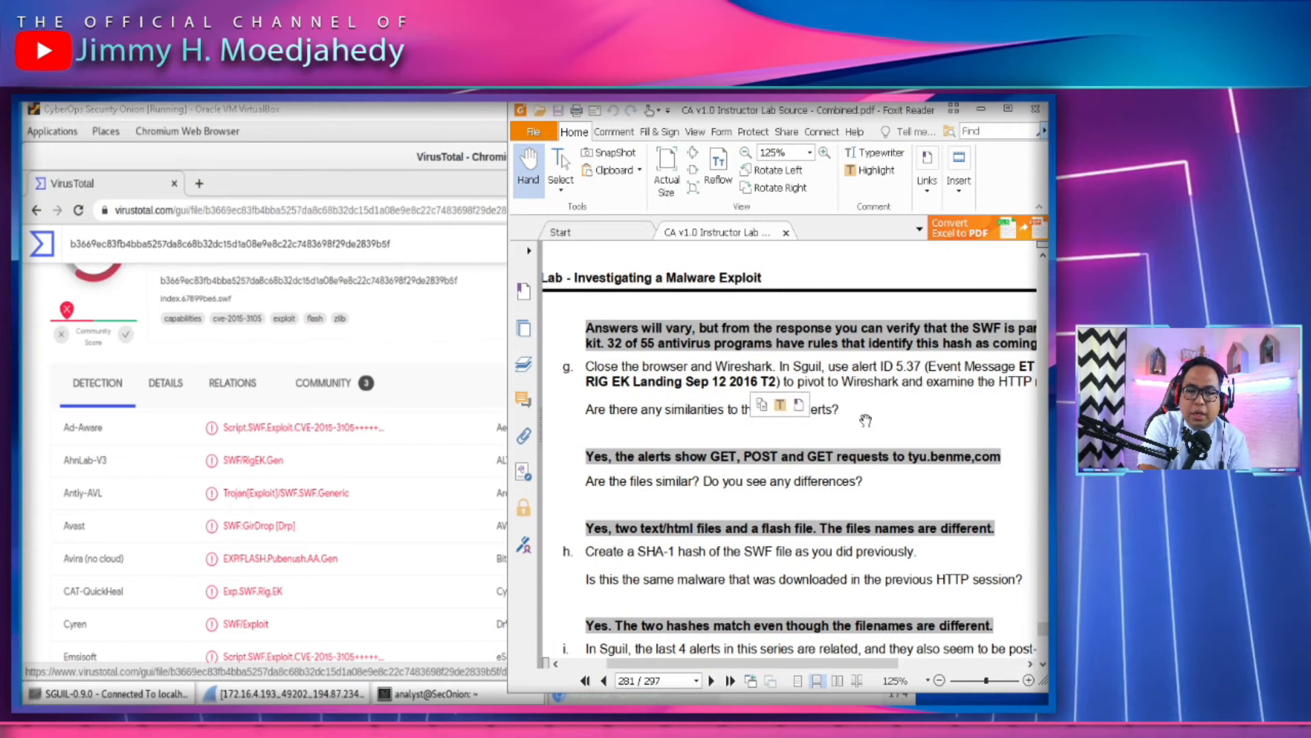
left_click_drag(895, 418, 872, 422)
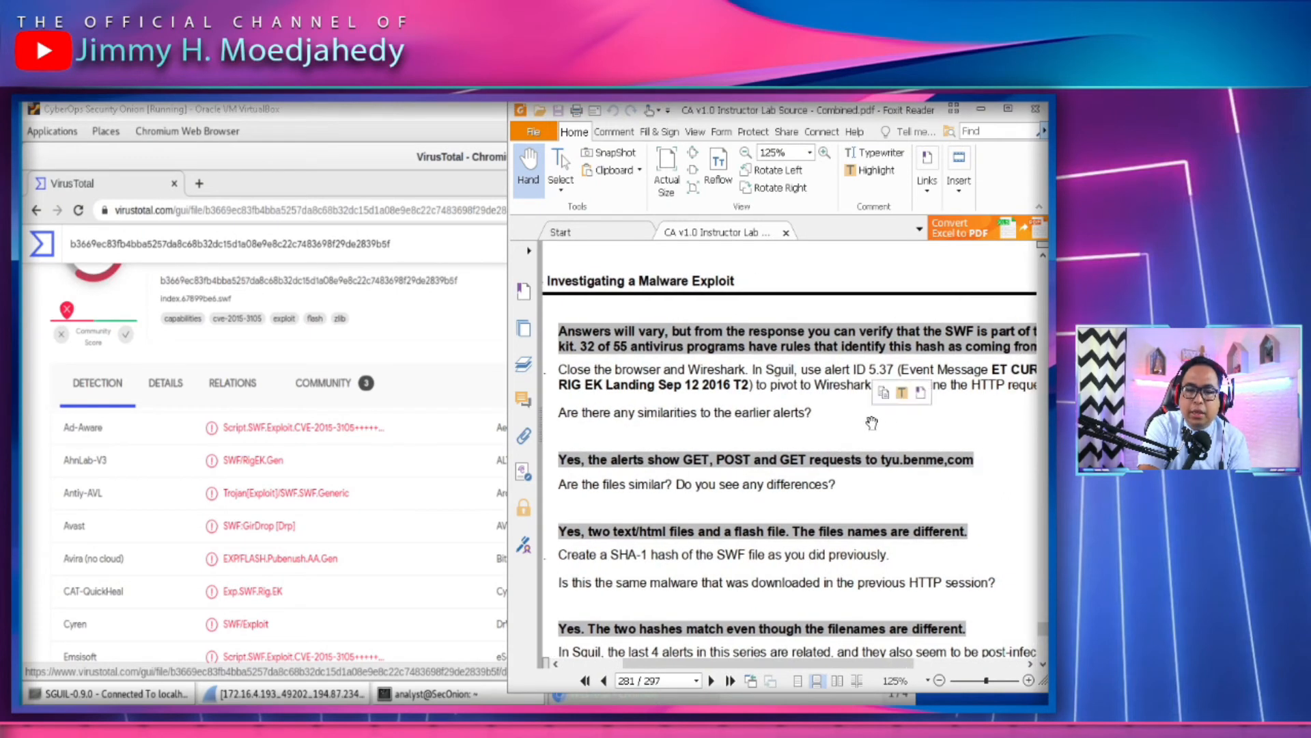
Close the VirusTotal browser and the earlier Wireshark capture, and minimize the terminal to return to Sguil's alert 5.37
left_click(489, 190)
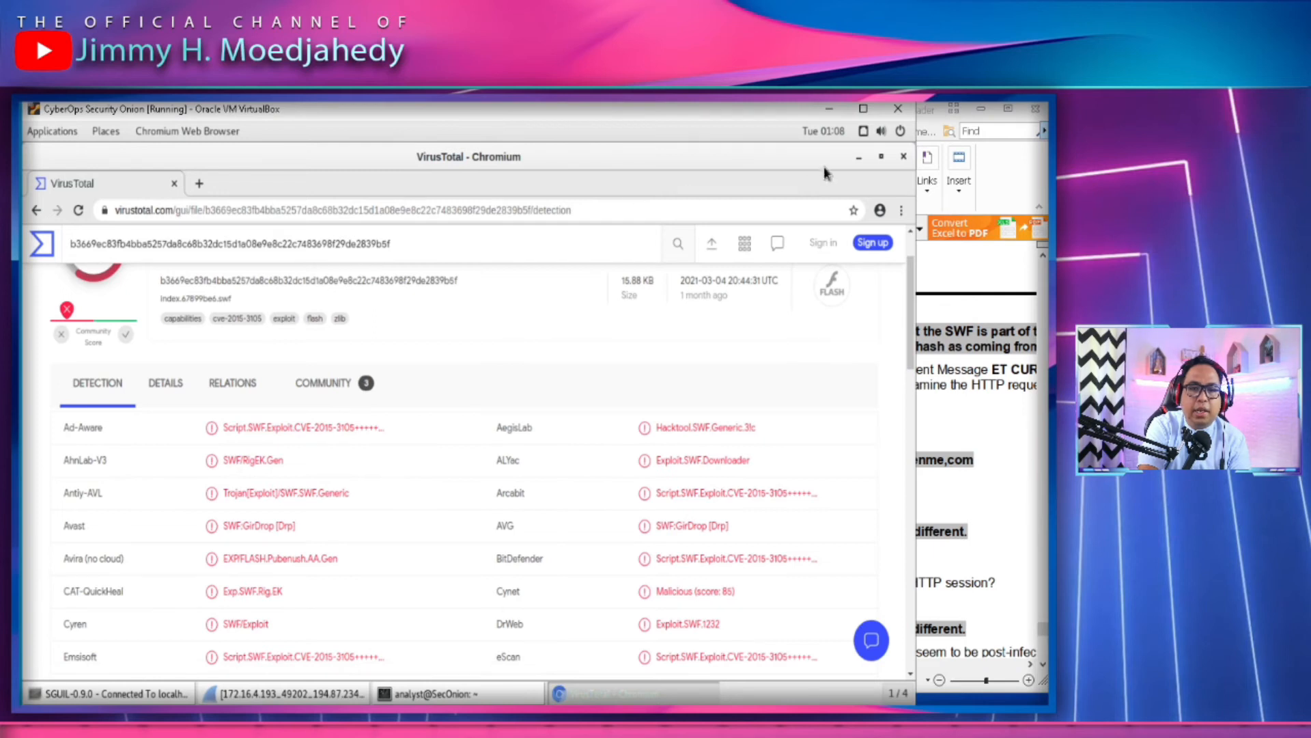
left_click(905, 158)
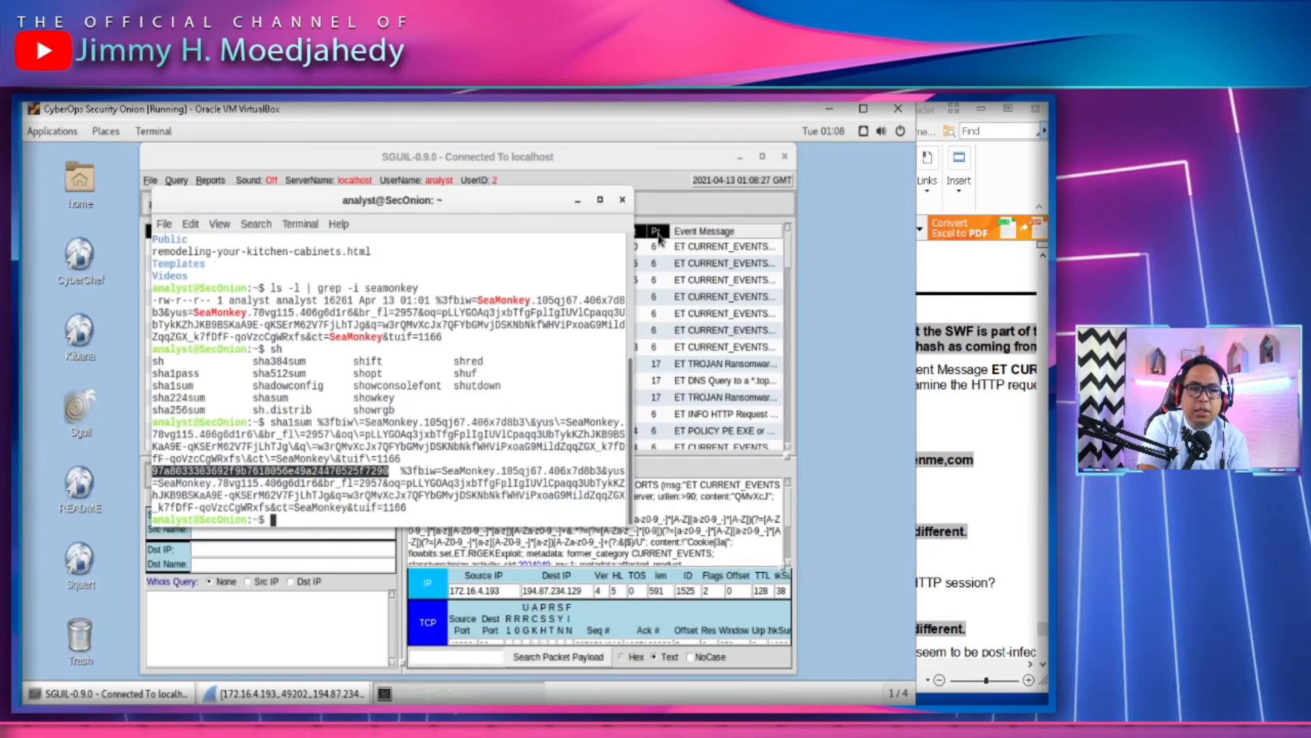
left_click(578, 200)
left_click(998, 410)
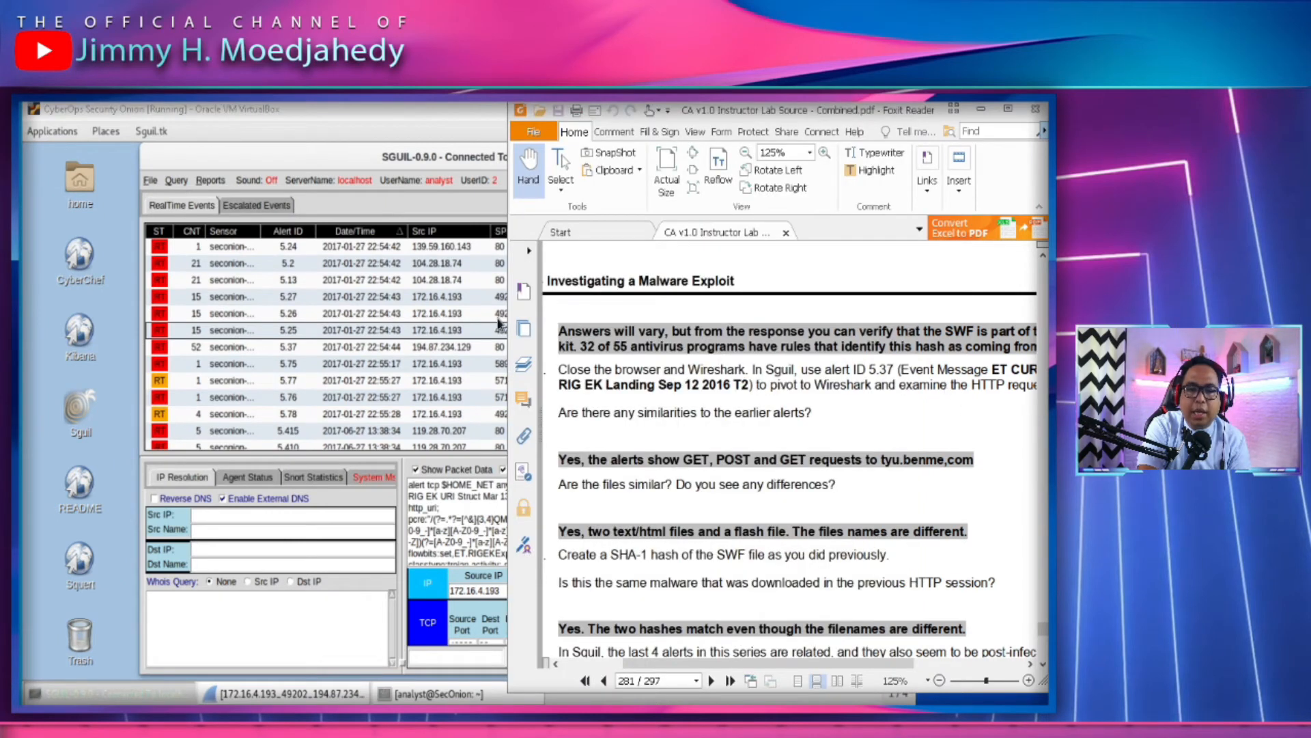
left_click(283, 347)
left_click(978, 397)
mouse_move(978, 396)
left_mouse_down()
mouse_move(958, 383)
mouse_move(967, 374)
left_mouse_up()
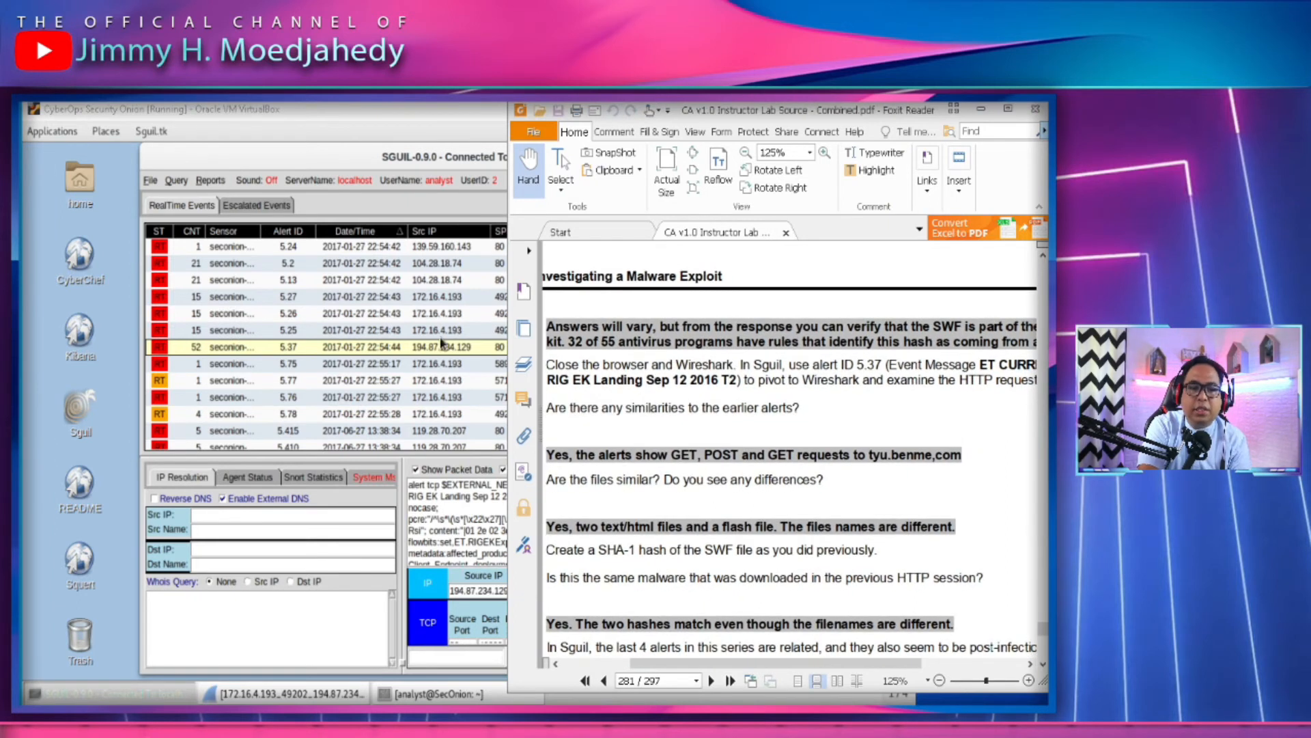
left_click(347, 692)
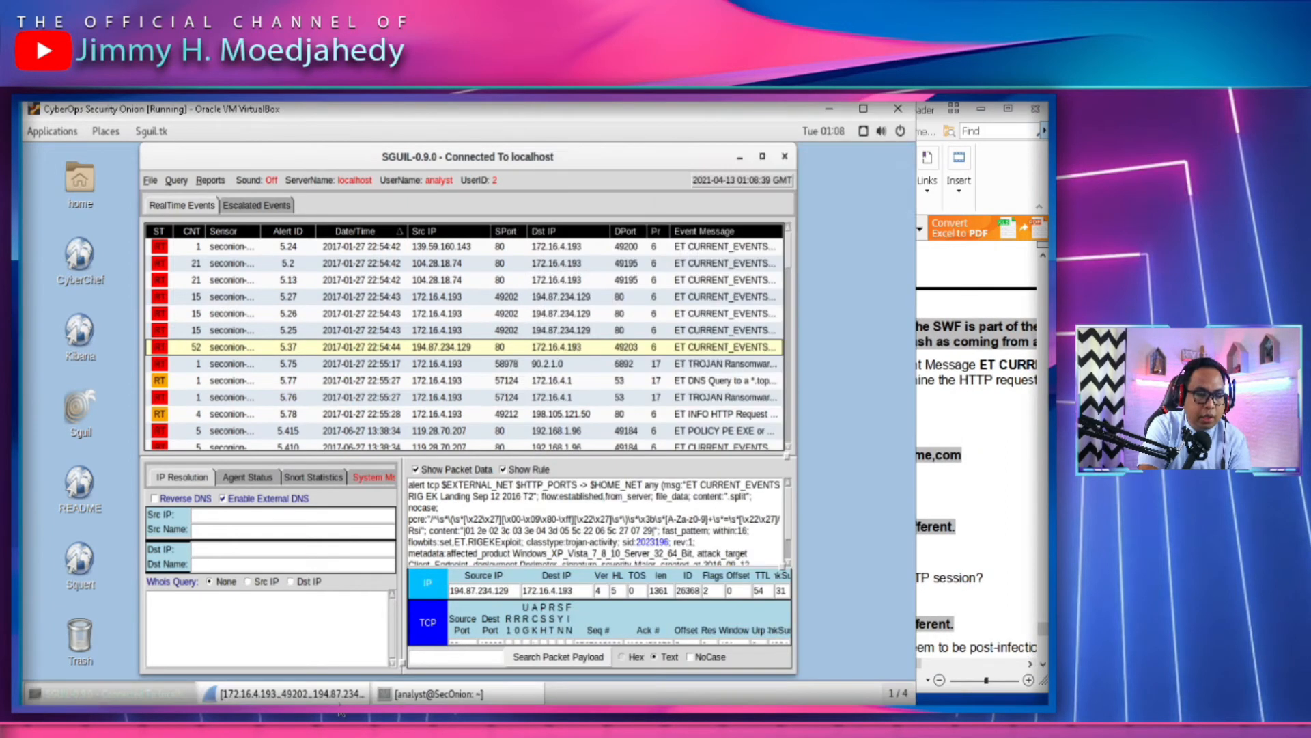
left_click(902, 158)
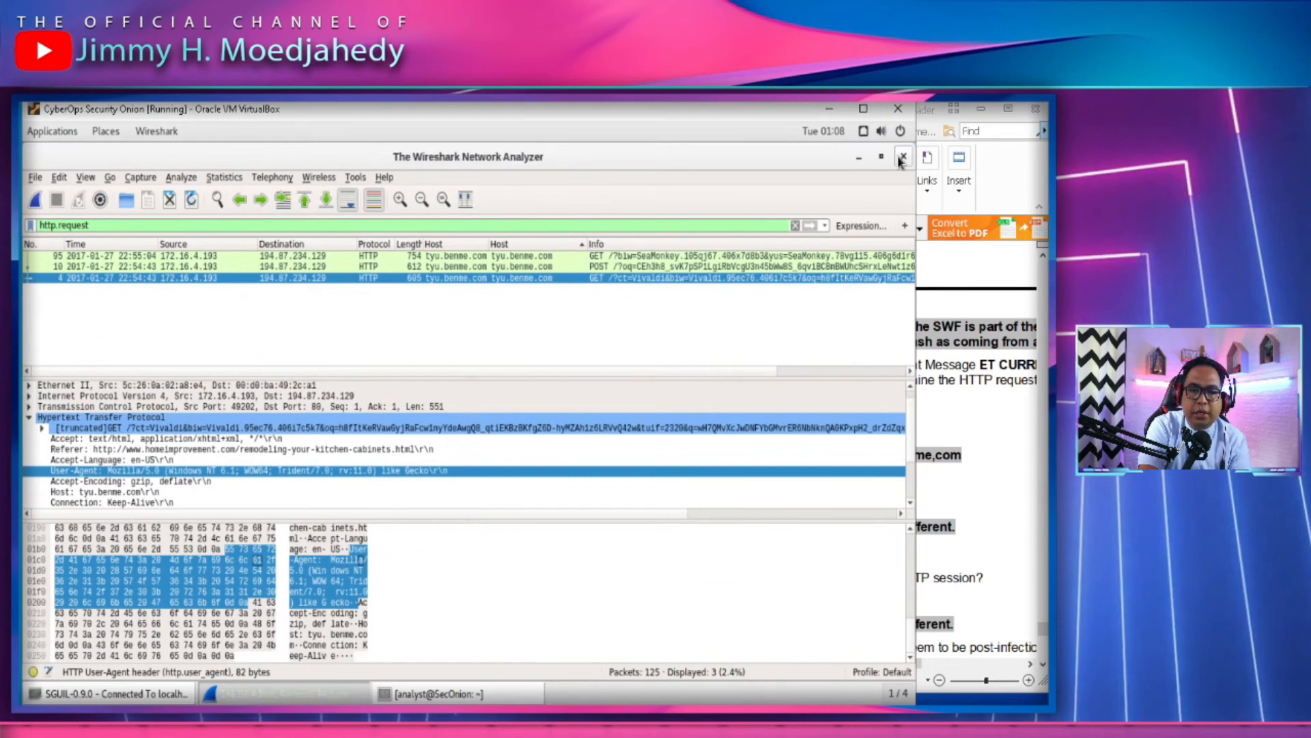
Pivot from alert ID 5.37 in Sguil to Wireshark
right_click(288, 352)
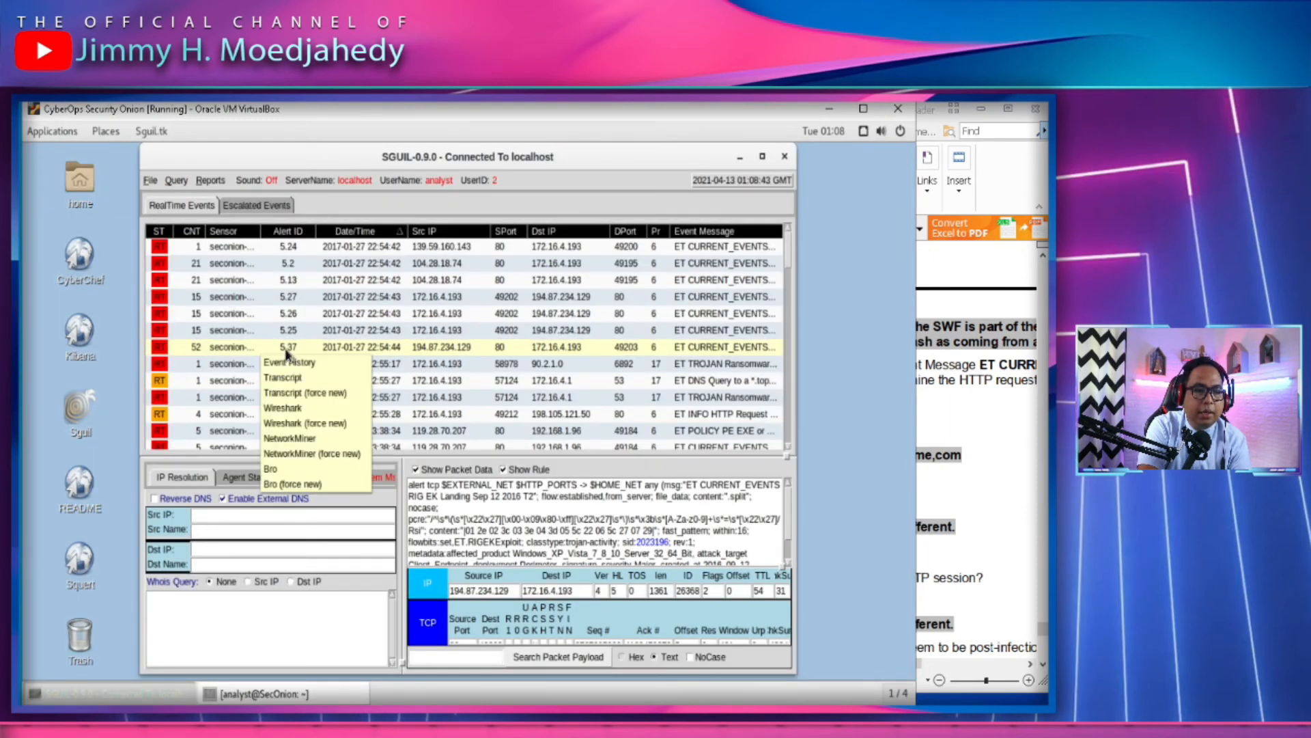
left_click(301, 409)
left_click(1015, 451)
mouse_move(994, 431)
left_mouse_down()
mouse_move(950, 428)
mouse_move(1011, 432)
mouse_move(974, 435)
mouse_move(1000, 423)
left_mouse_up()
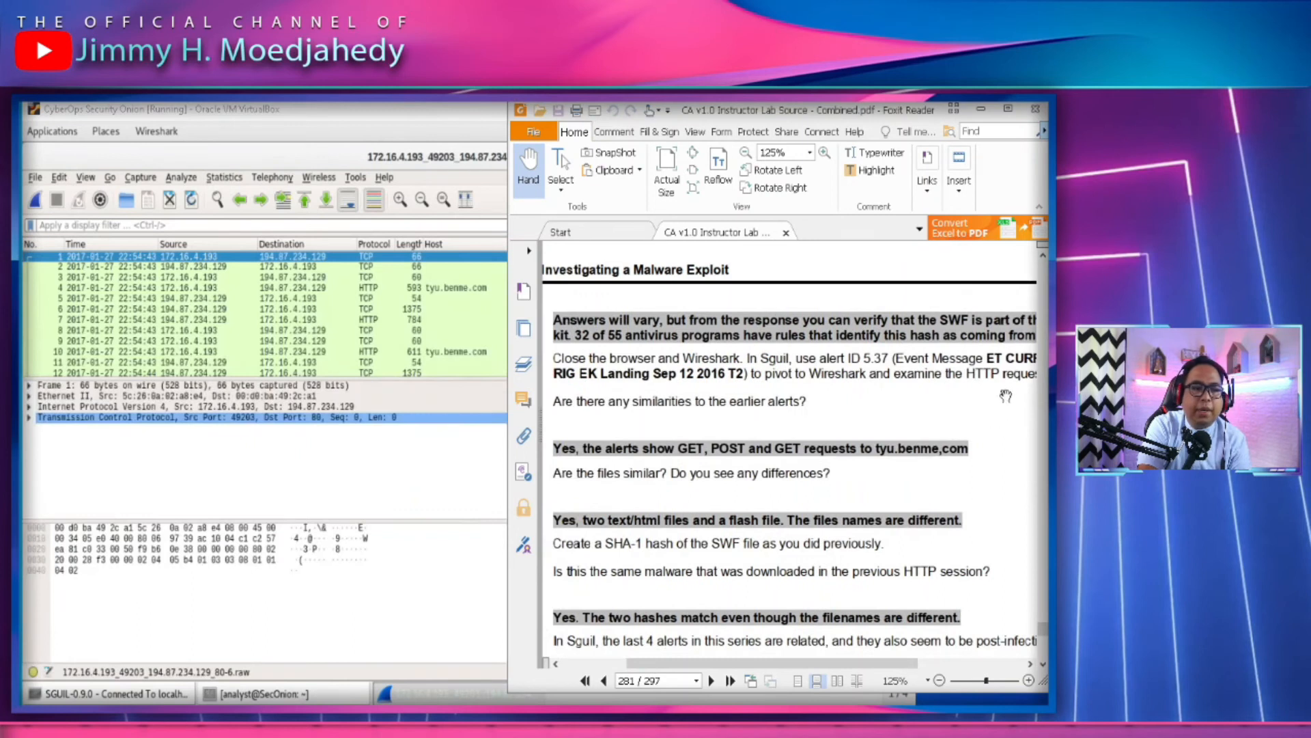
Filter the capture's packets with http.request
left_click(267, 225)
type("htt")
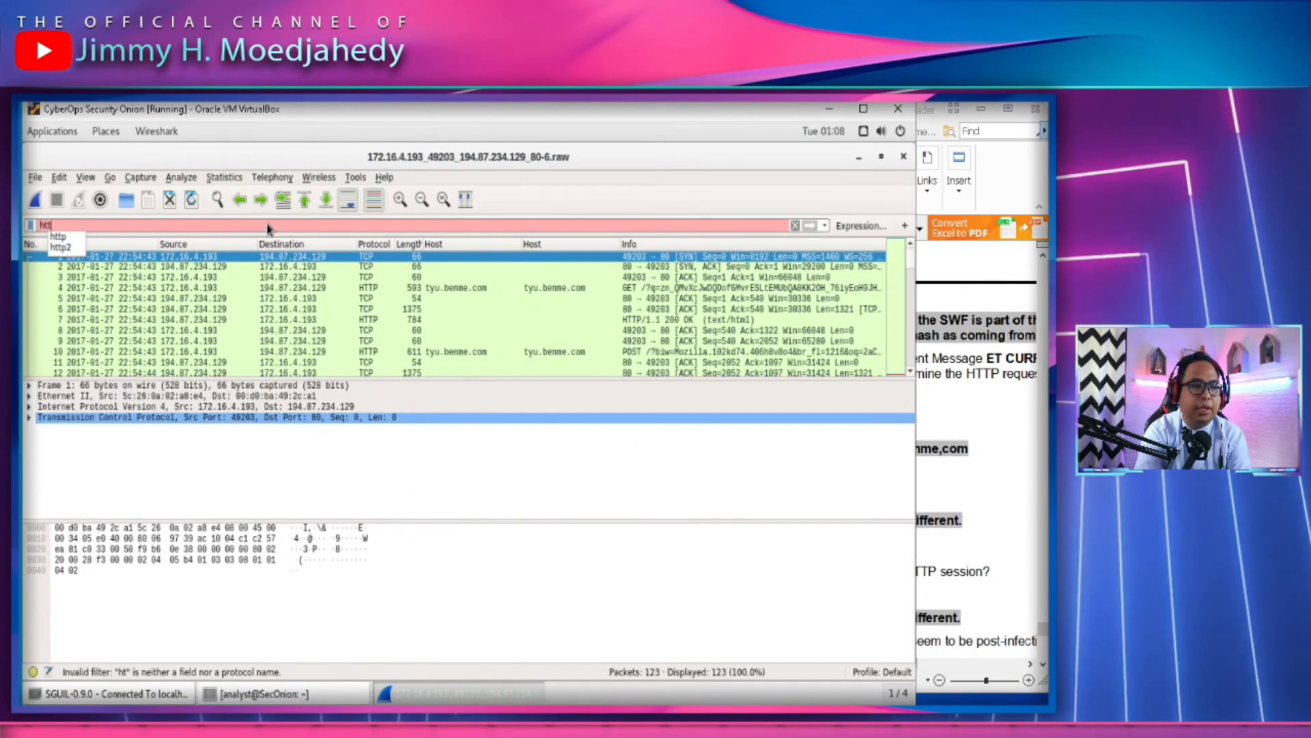
type("p.request")
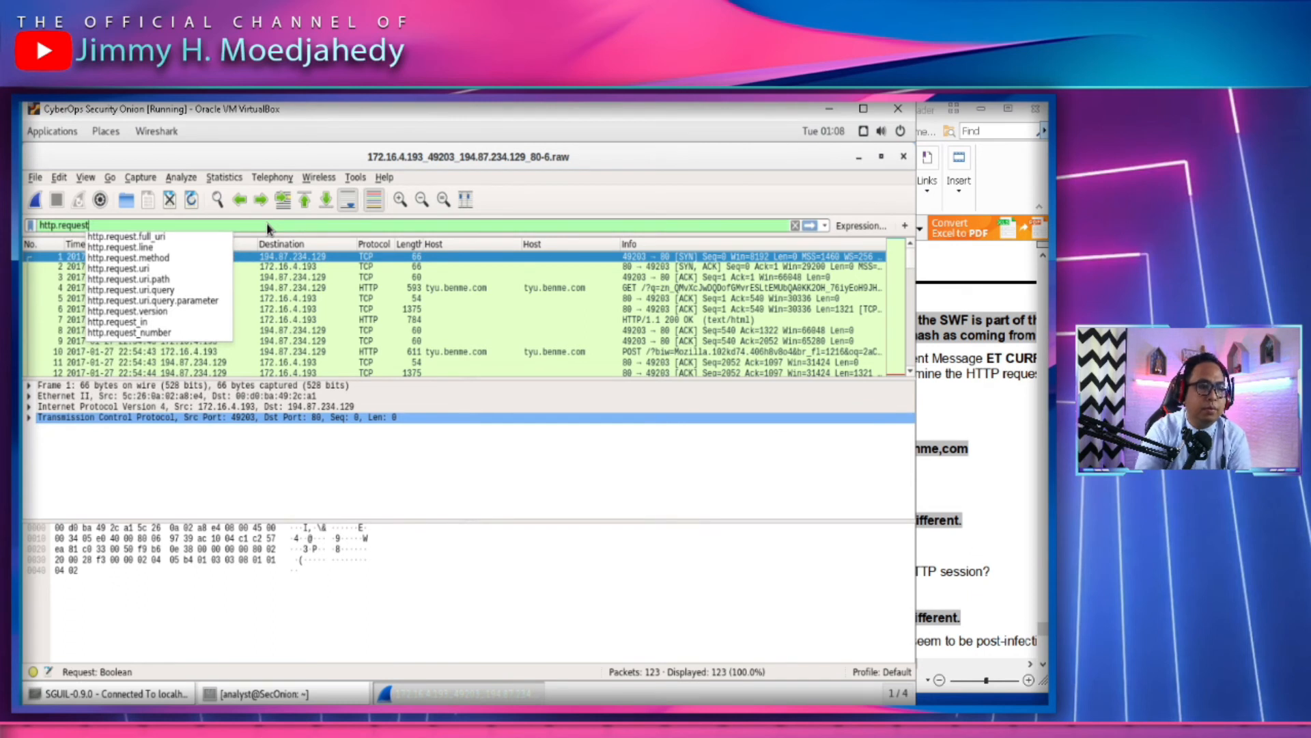
key("Return")
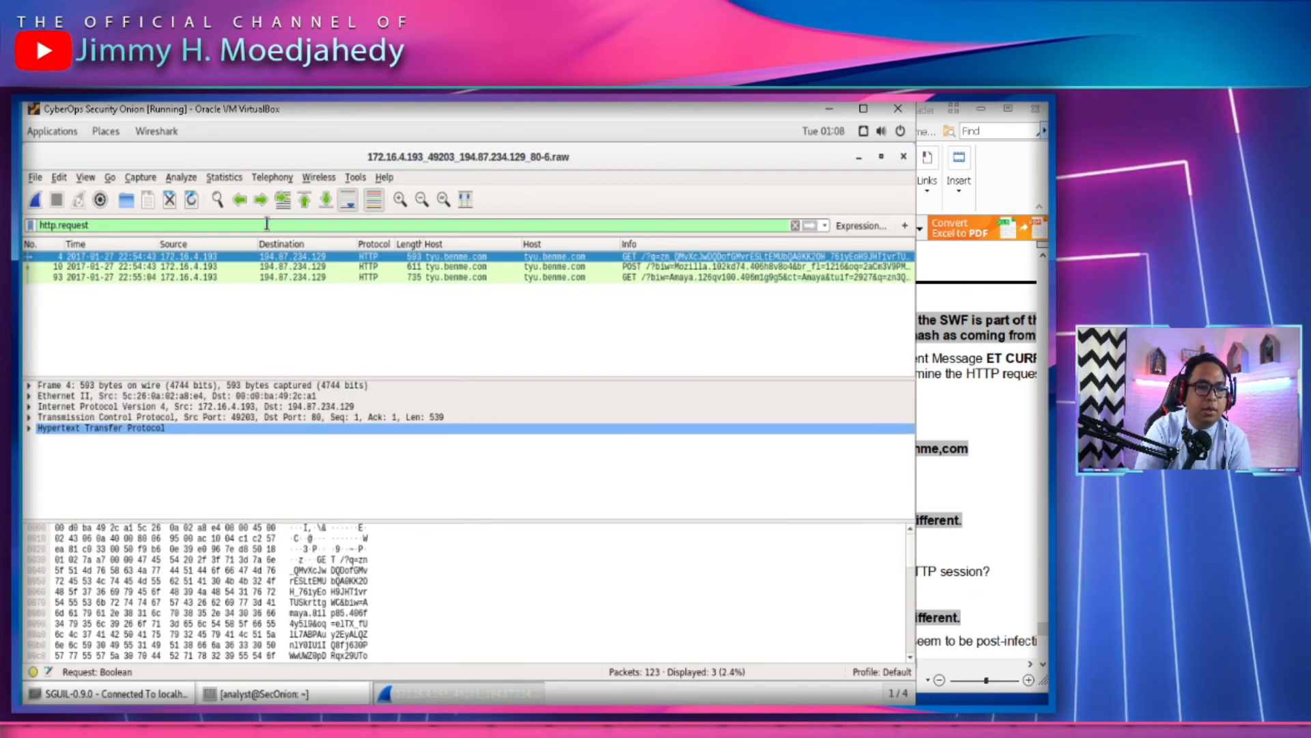
Compare the filtered HTTP requests with the lab's question on similarities to earlier alerts and skim the remaining questions
left_click(964, 438)
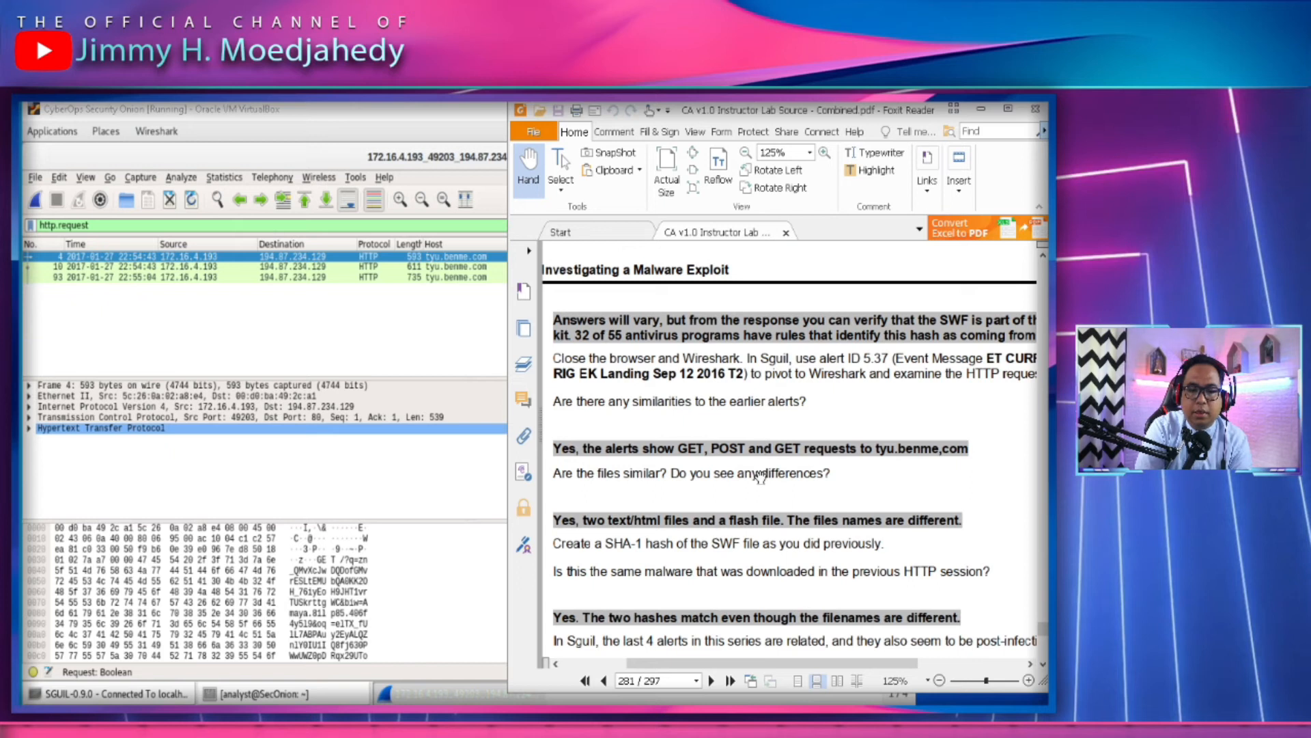
left_click(453, 292)
left_click(1005, 482)
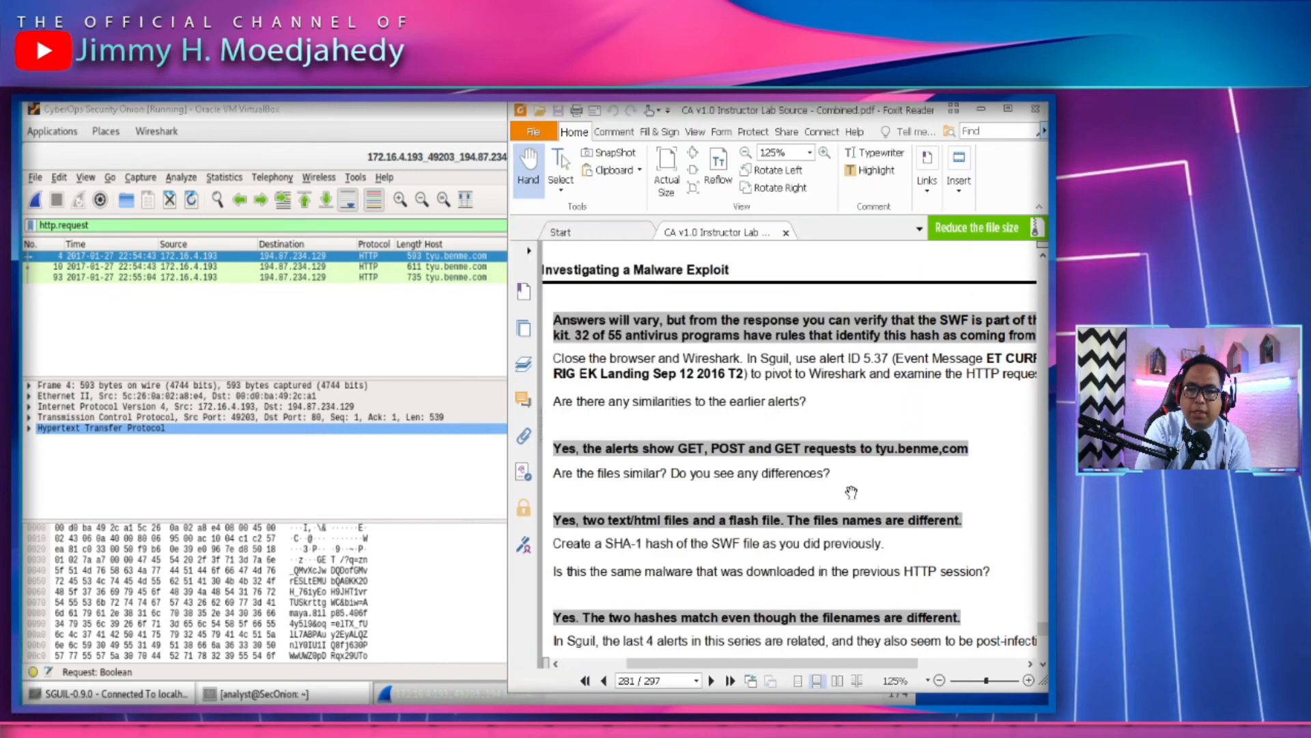
scroll(850, 492, "down", 5)
scroll(850, 492, "down", 10)
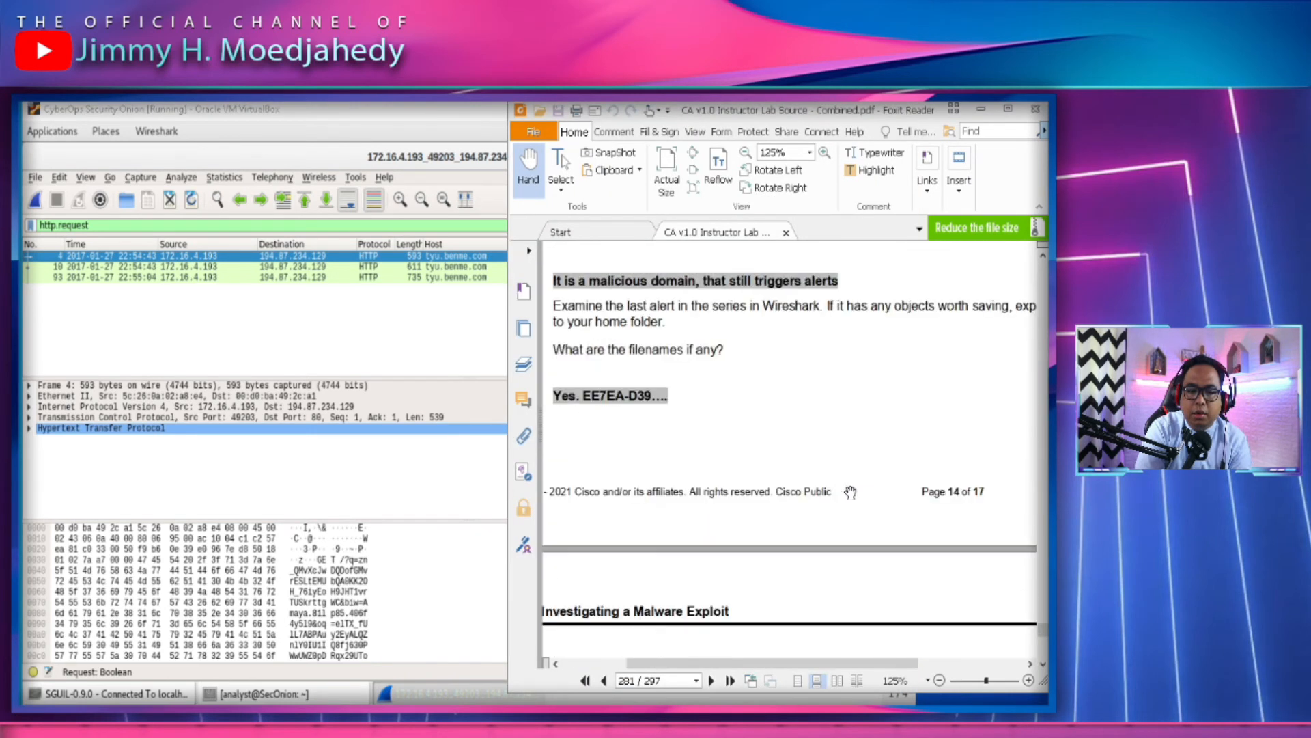
scroll(839, 491, "left", 2)
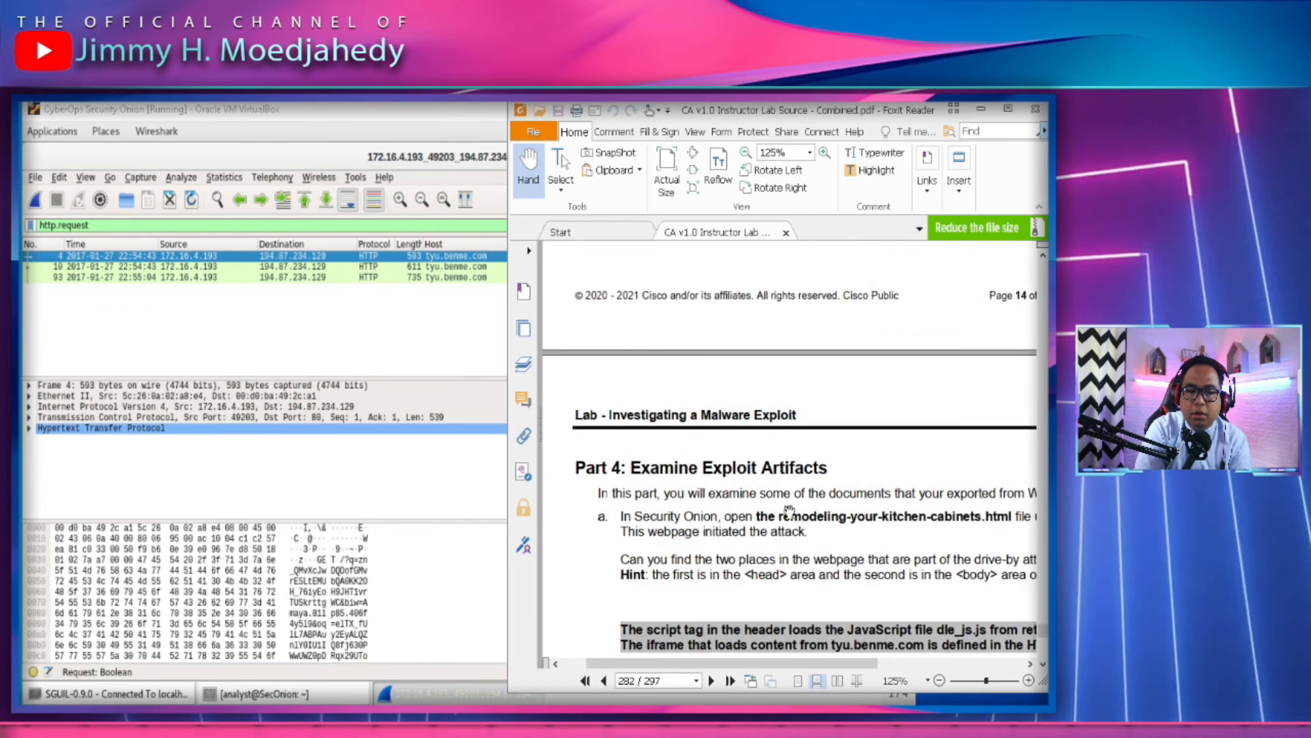
scroll(806, 496, "up", 8)
scroll(774, 500, "up", 3)
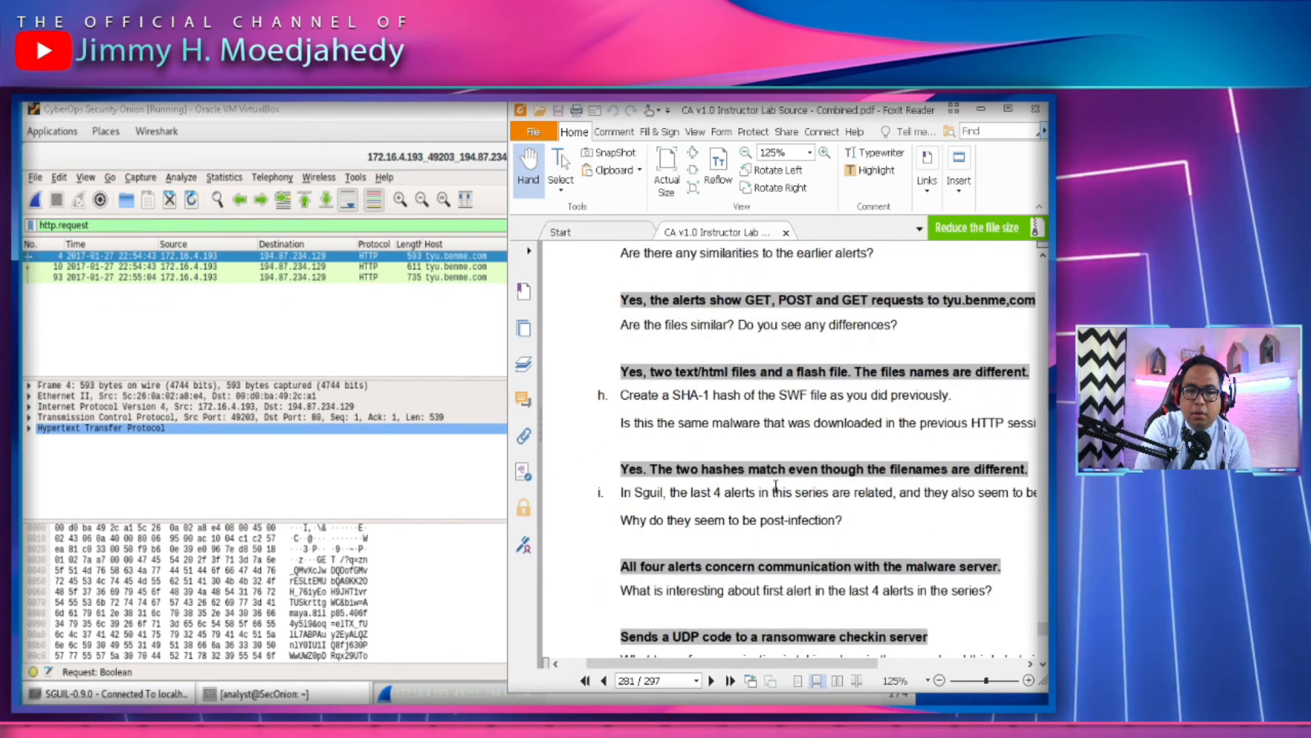
left_click_drag(832, 428, 807, 437)
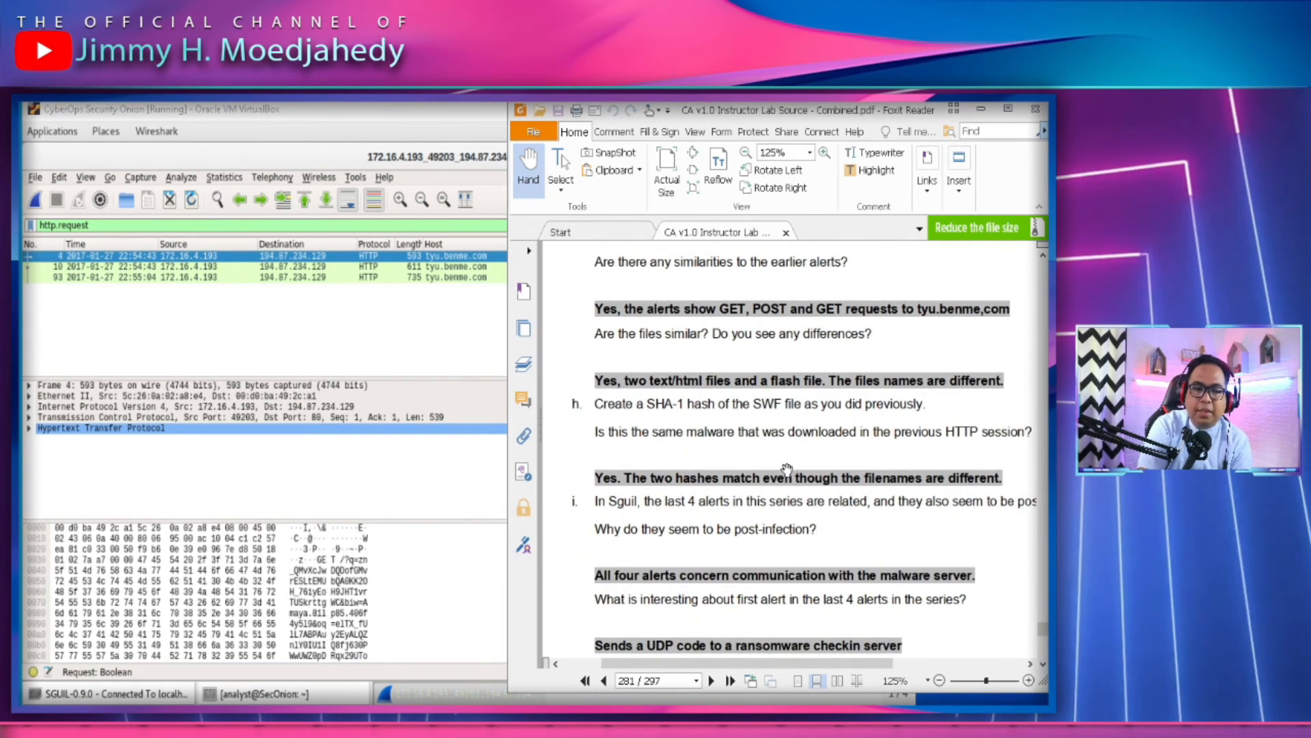
scroll(744, 403, "up", 1)
left_click(471, 295)
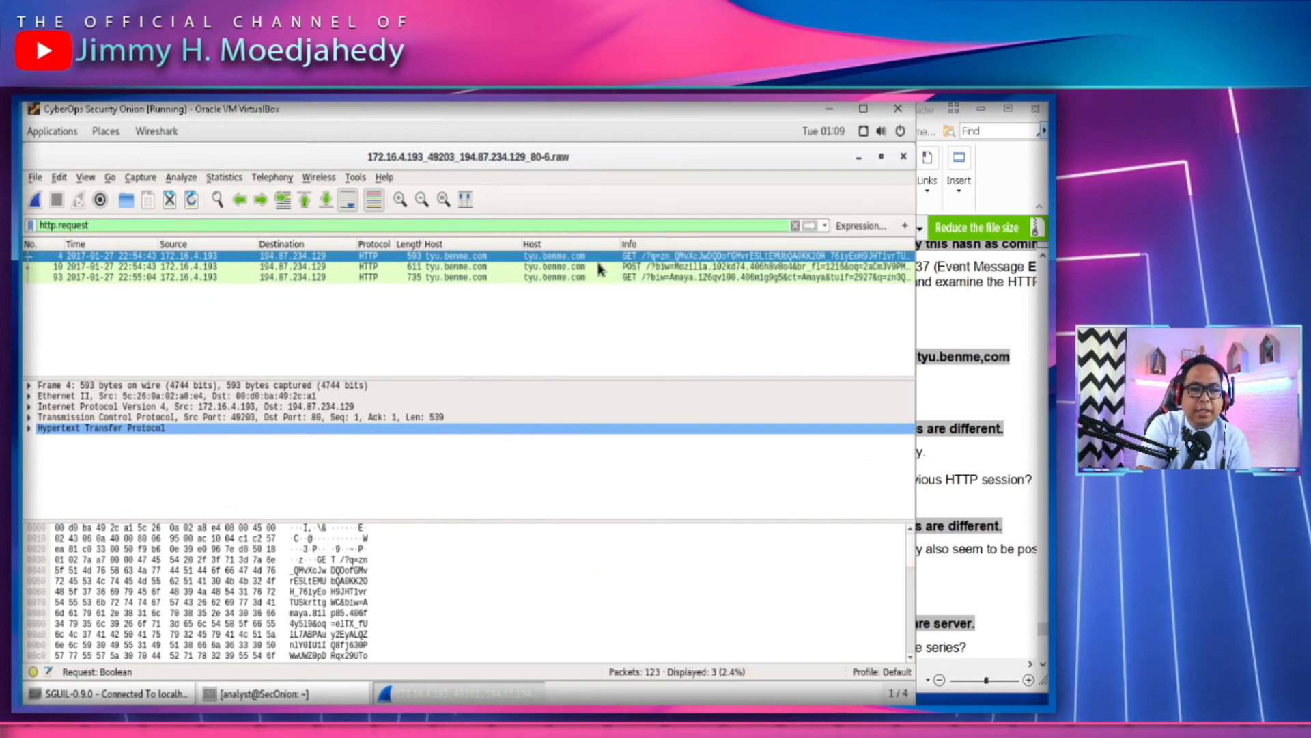
left_click(950, 415)
left_click_drag(743, 392, 749, 312)
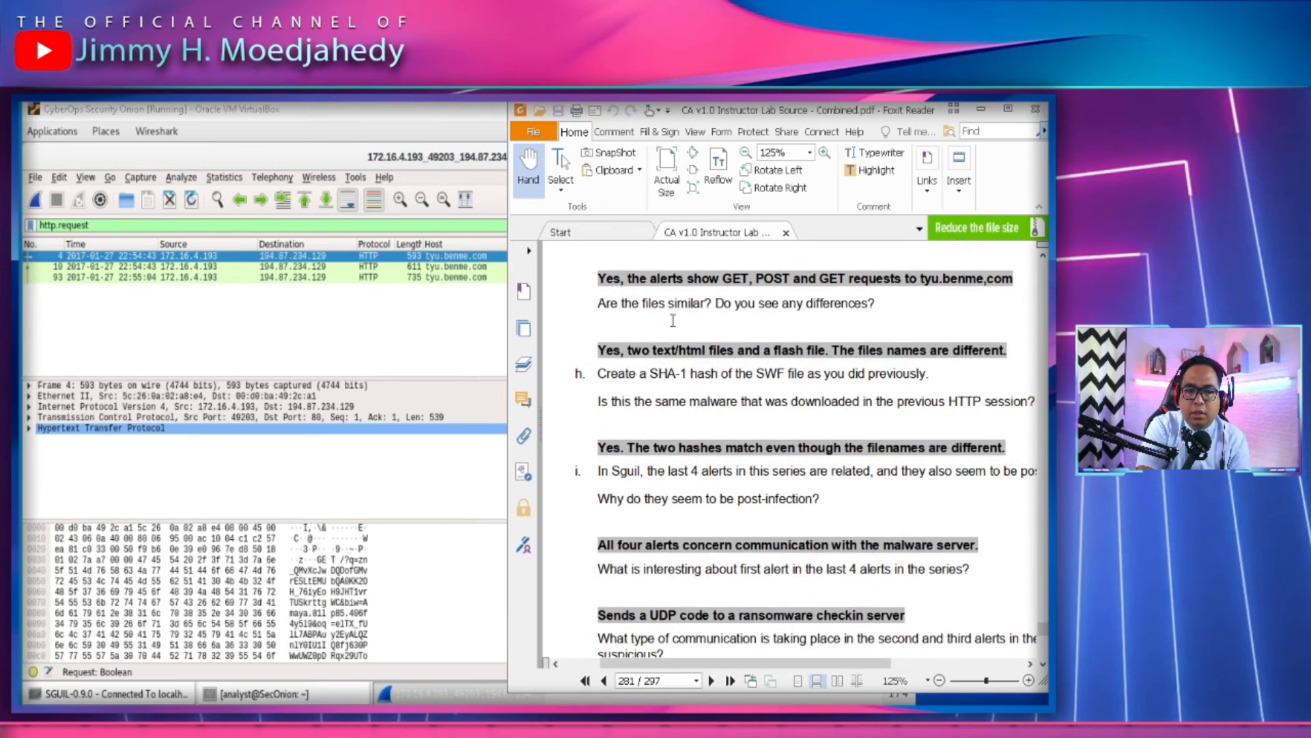
Examine the Hypertext Transfer Protocol details of the GET request in frame 93 and the POST request in frame 10
left_click(330, 314)
left_click(597, 277)
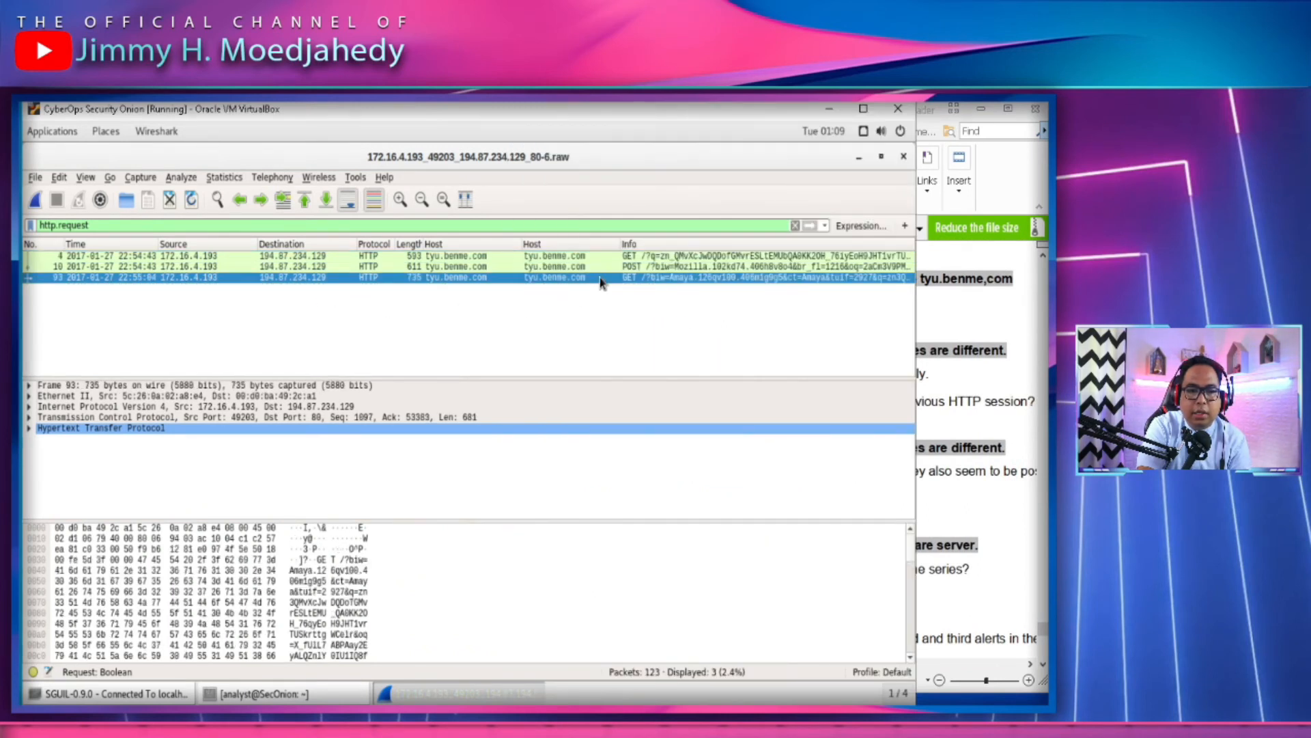
left_click(28, 428)
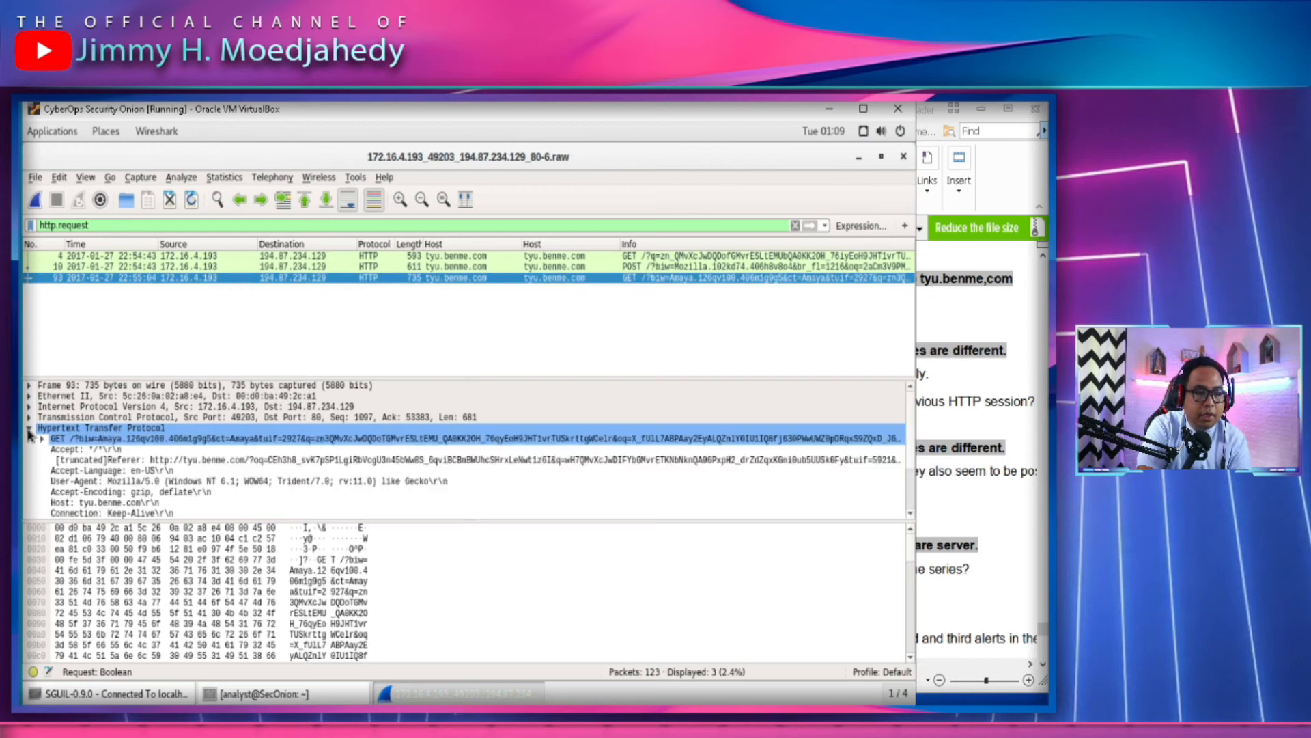
scroll(440, 495, "down", 1)
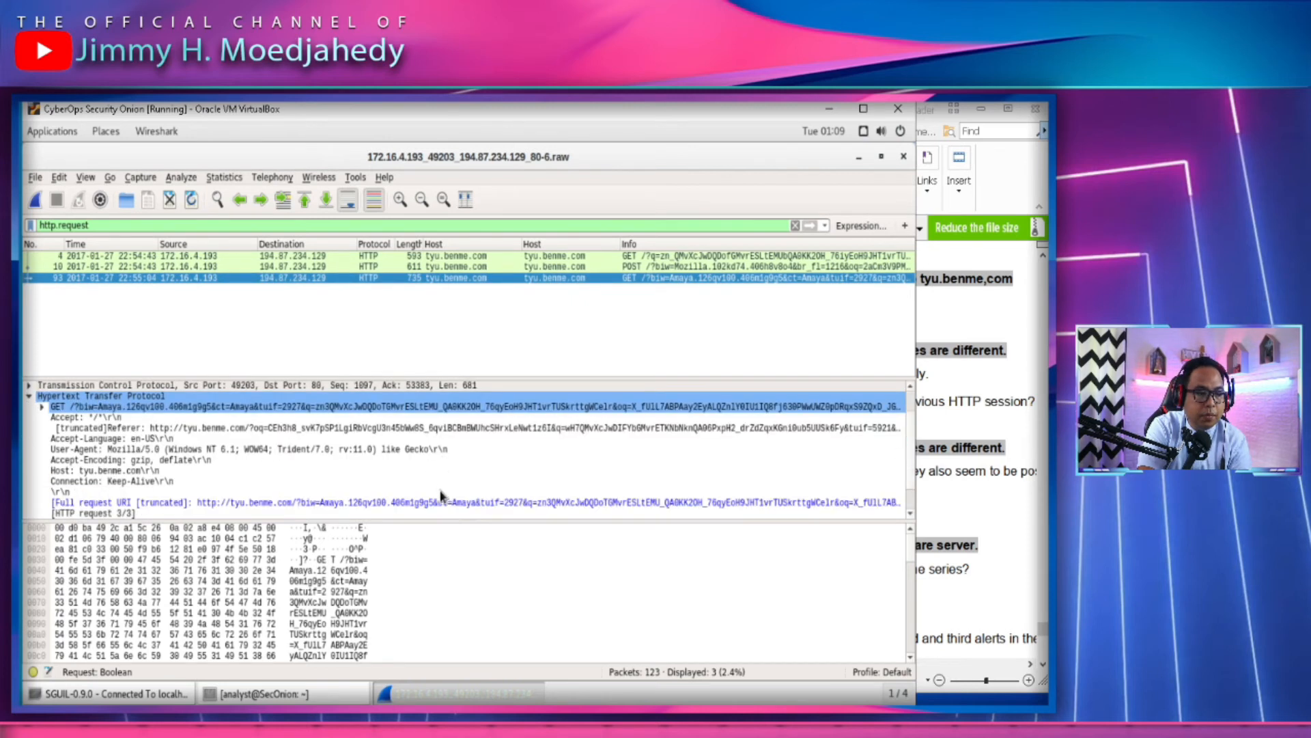
scroll(441, 493, "down", 1)
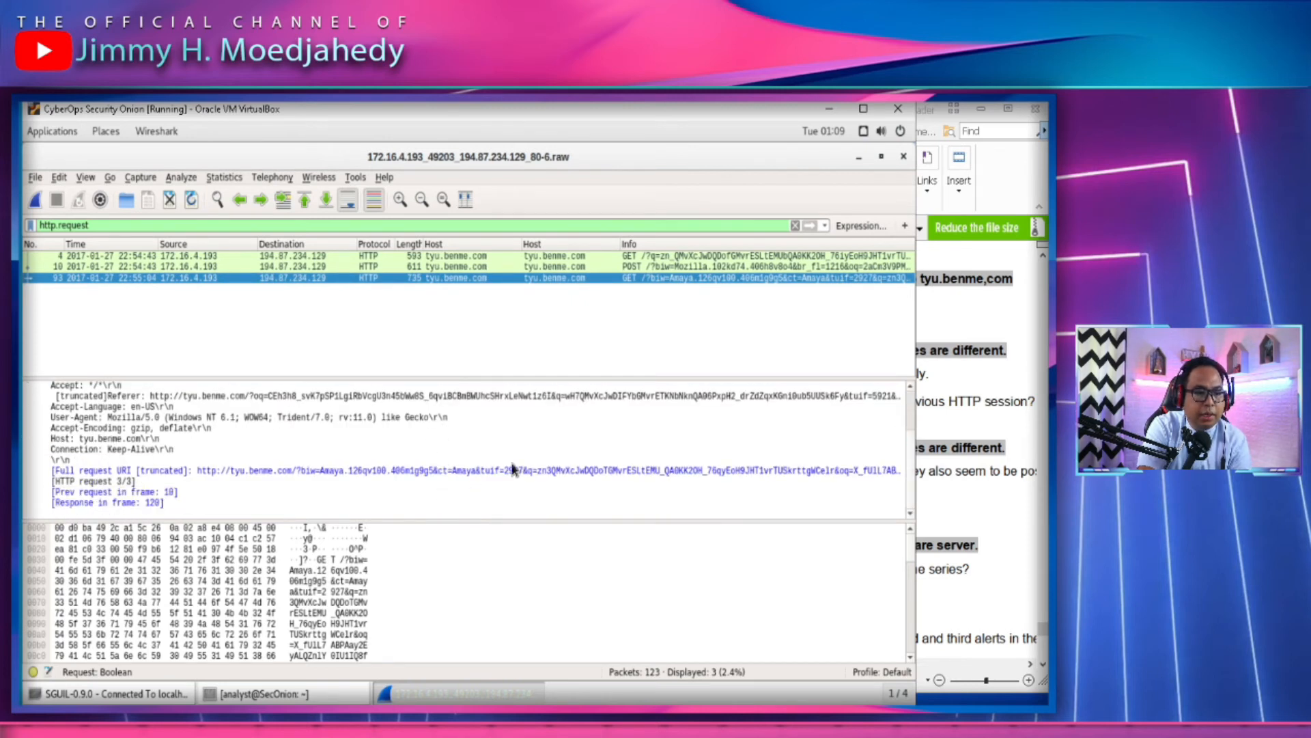
scroll(451, 465, "up", 2)
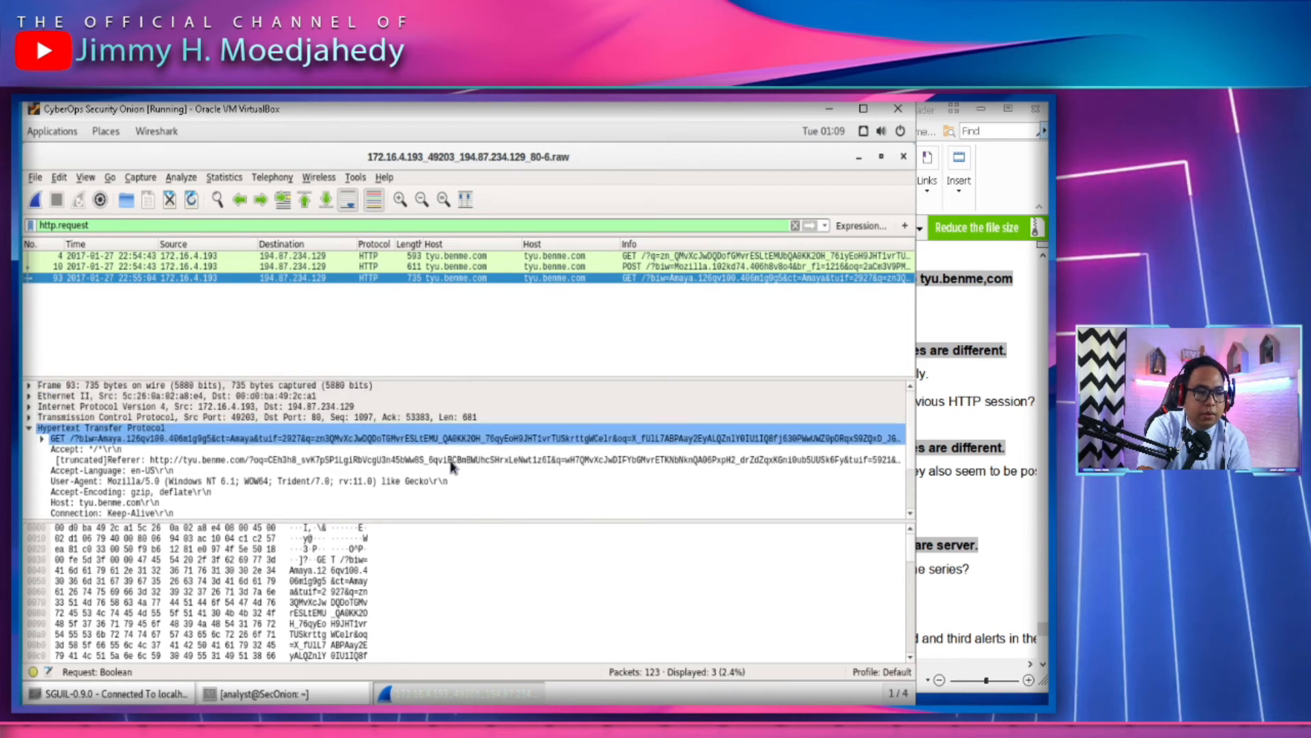
key("Up")
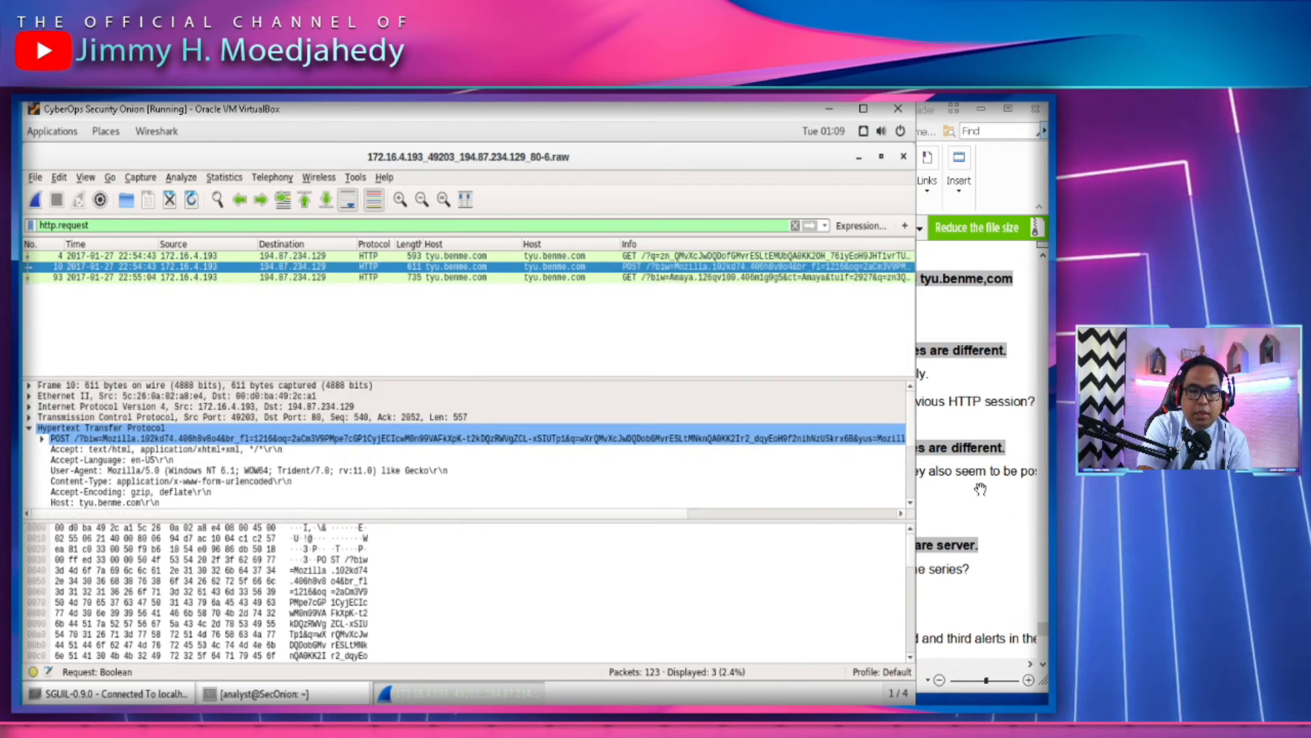
List the capture's exportable HTTP objects and select the application/x-shockwave-flash object from packet 120
left_click(1004, 504)
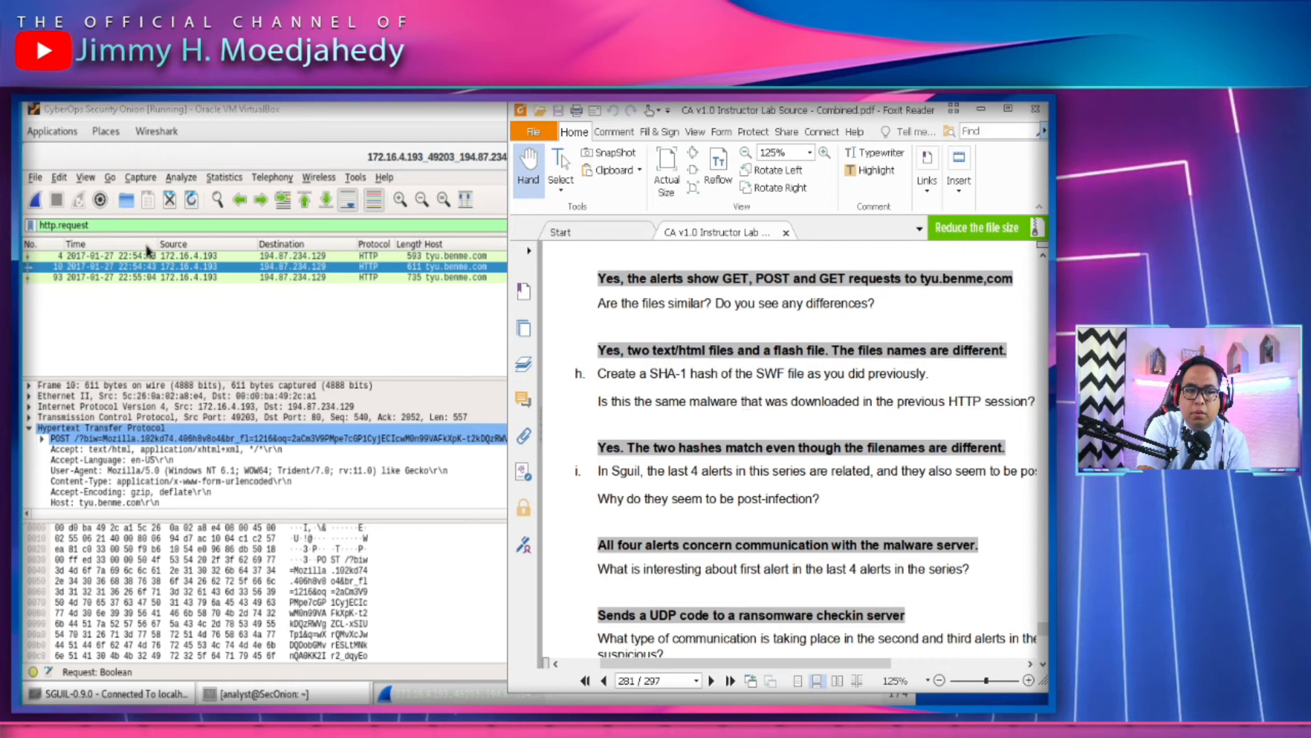
left_click(143, 277)
left_click(40, 181)
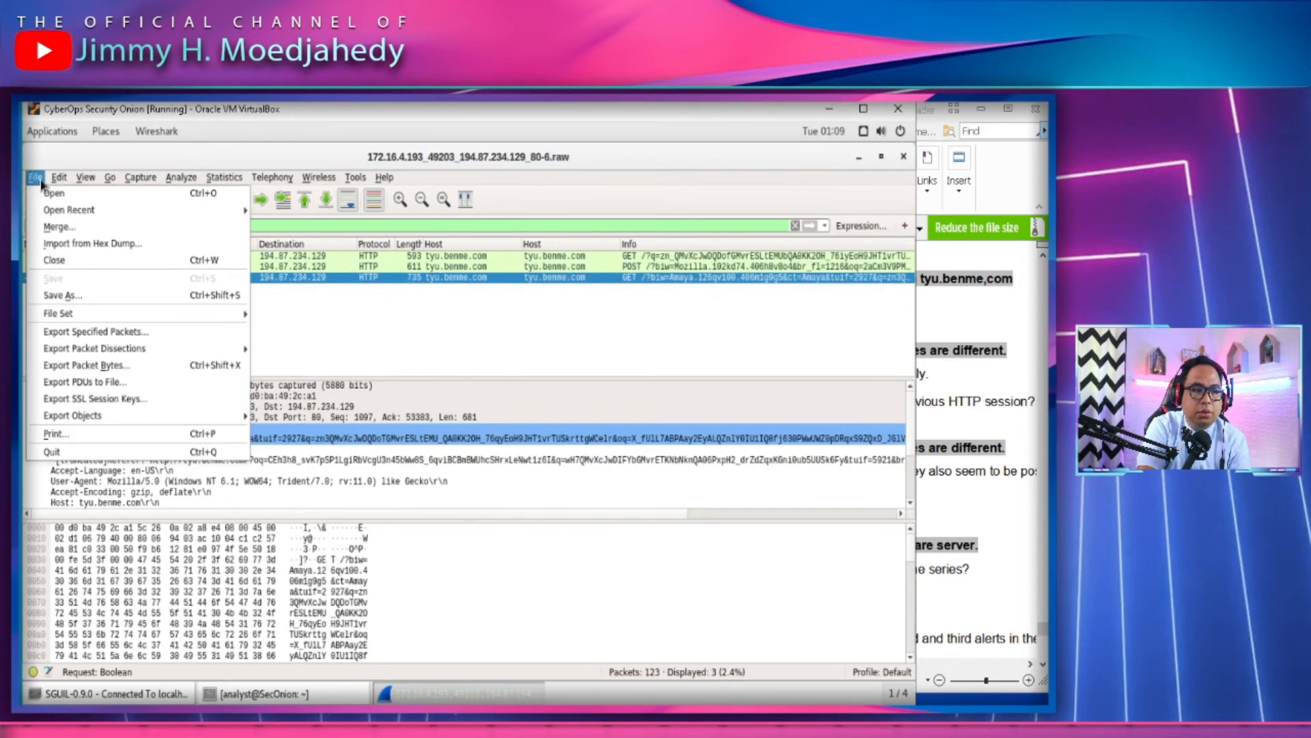
mouse_move(127, 418)
left_click(316, 431)
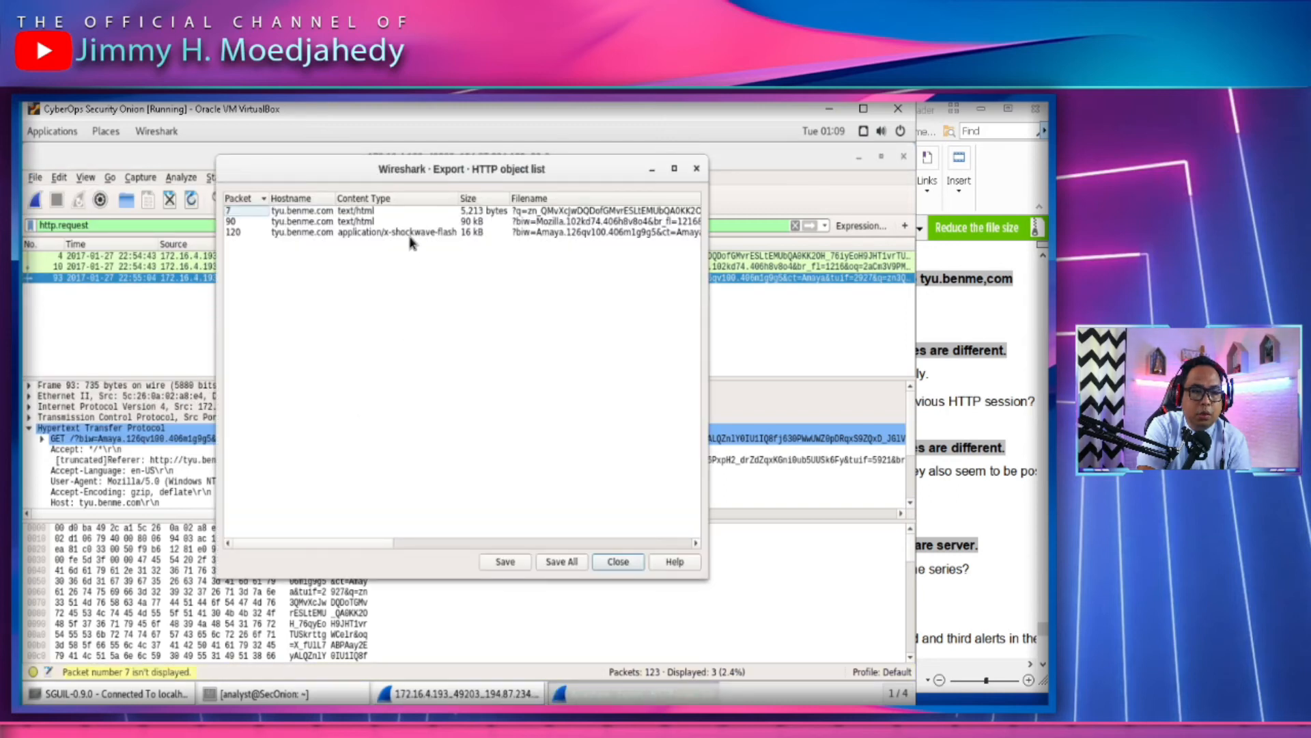
left_click(411, 235)
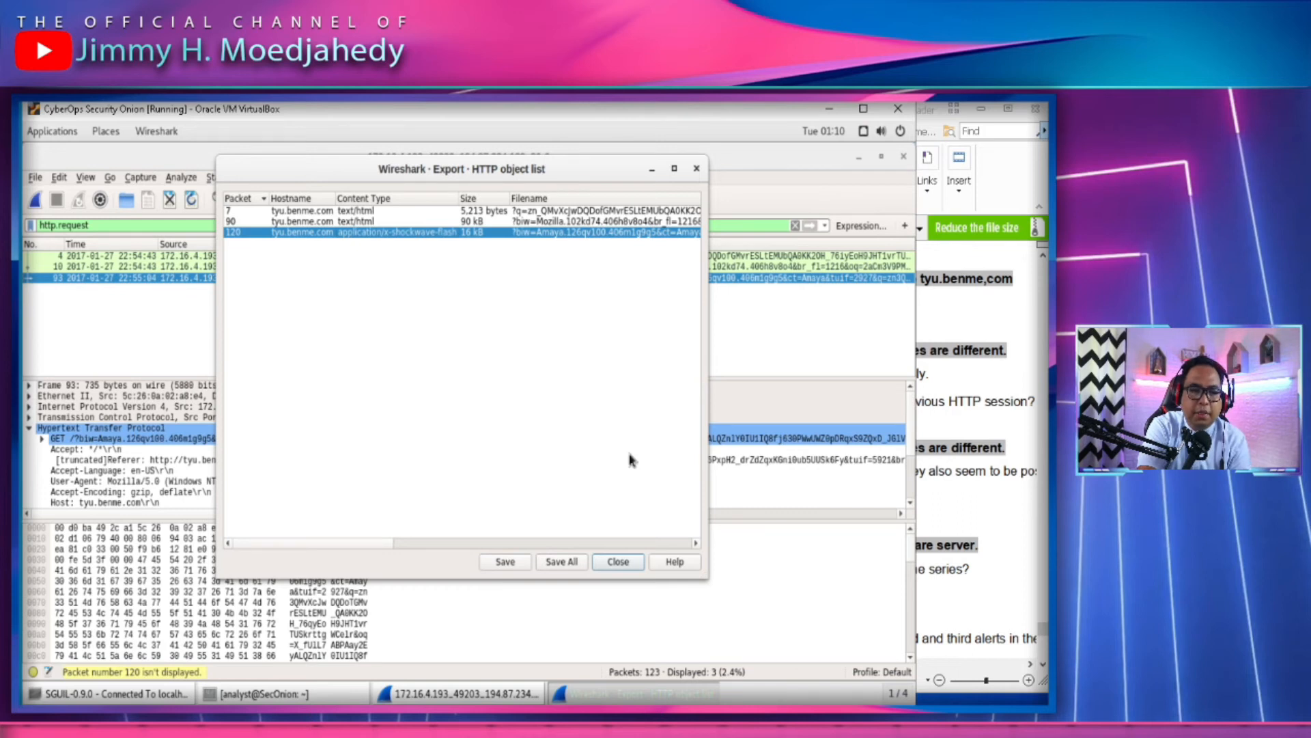
Save the flash object to /home/analyst under its suggested file name, checking how that name begins (%3fbiw=Amaya.126qv100)
left_click(505, 561)
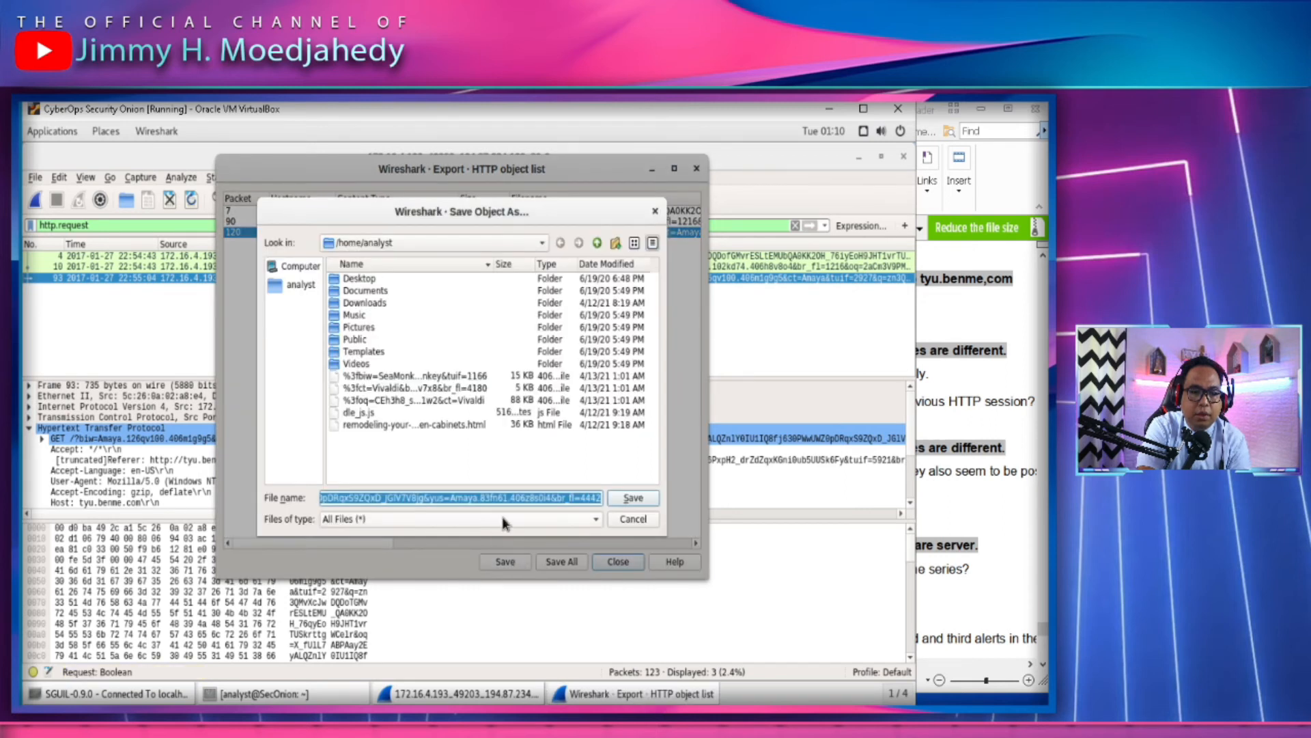
left_click(519, 498)
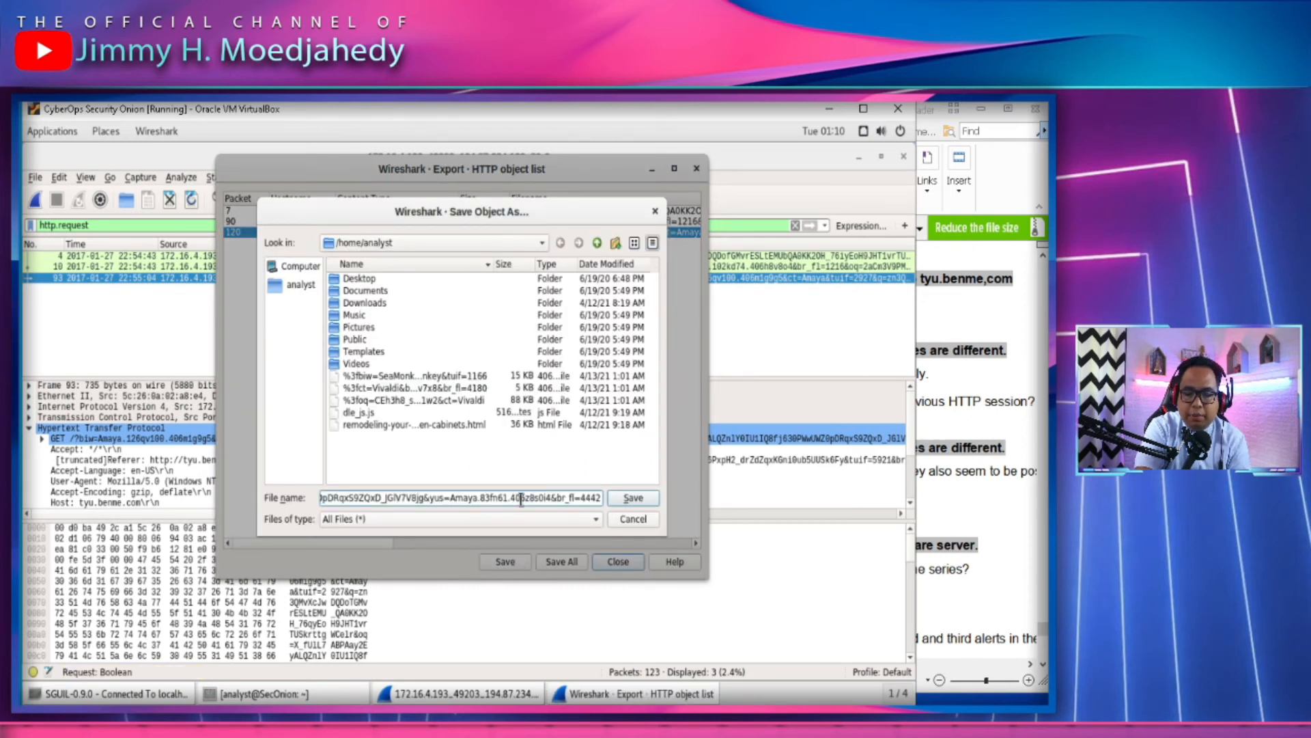
key("Left")
key("Left")
key("Left")
key("Left")
key("Left")
key("Left")
key("Left")
key("Left")
key("Left")
key("Left")
key("Left")
key("Left")
key("Left")
key("Left")
key("Left")
key("Left")
key("Left")
key("Left")
key("Left")
key("Left")
key("Left")
key("Left")
key("Left")
key("Left")
key("Left")
key("Left")
key("Left")
key("Left")
key("Left")
key("Left")
key("Left")
key("Left")
key("Left")
key("Left")
key("Left")
key("Left")
key("Left")
key("Left")
key("Left")
key("Left")
key("Left")
key("Left")
key("Left")
key("Left")
key("Left")
key("Left")
key("Left")
key("Left")
key("Left")
key("Left")
key("Left")
key("Left")
key("Left")
key("Left")
key("Left")
key("Left")
key("Left")
key("Left")
key("Left")
key("Left")
key("Left")
key("Left")
key("Left")
key("Left")
key("Left")
key("Left")
key("Left")
key("Left")
key("Left")
key("Left")
key("Left")
key("Left")
key("Left")
key("Left")
key("Left")
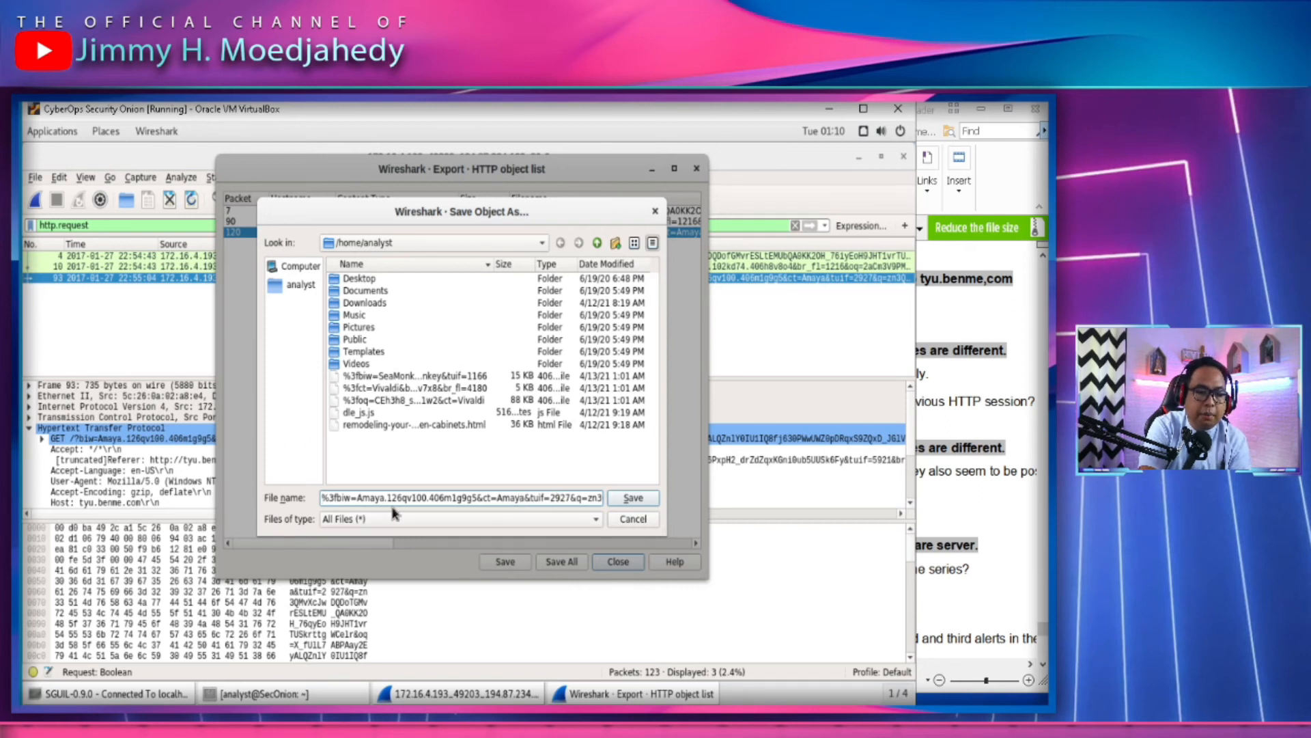
left_click(632, 498)
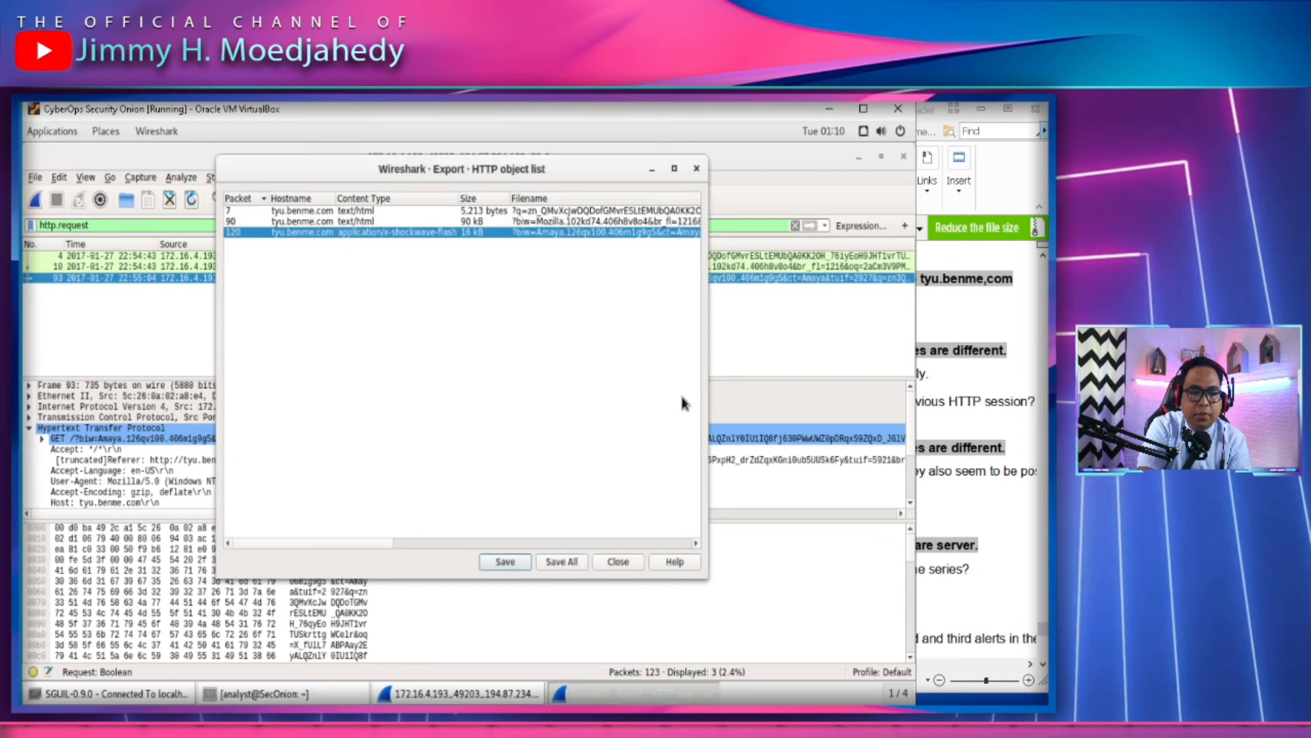
Close the HTTP object list and return to Sguil to open the pivot options for alert ID 5.37
left_click(697, 171)
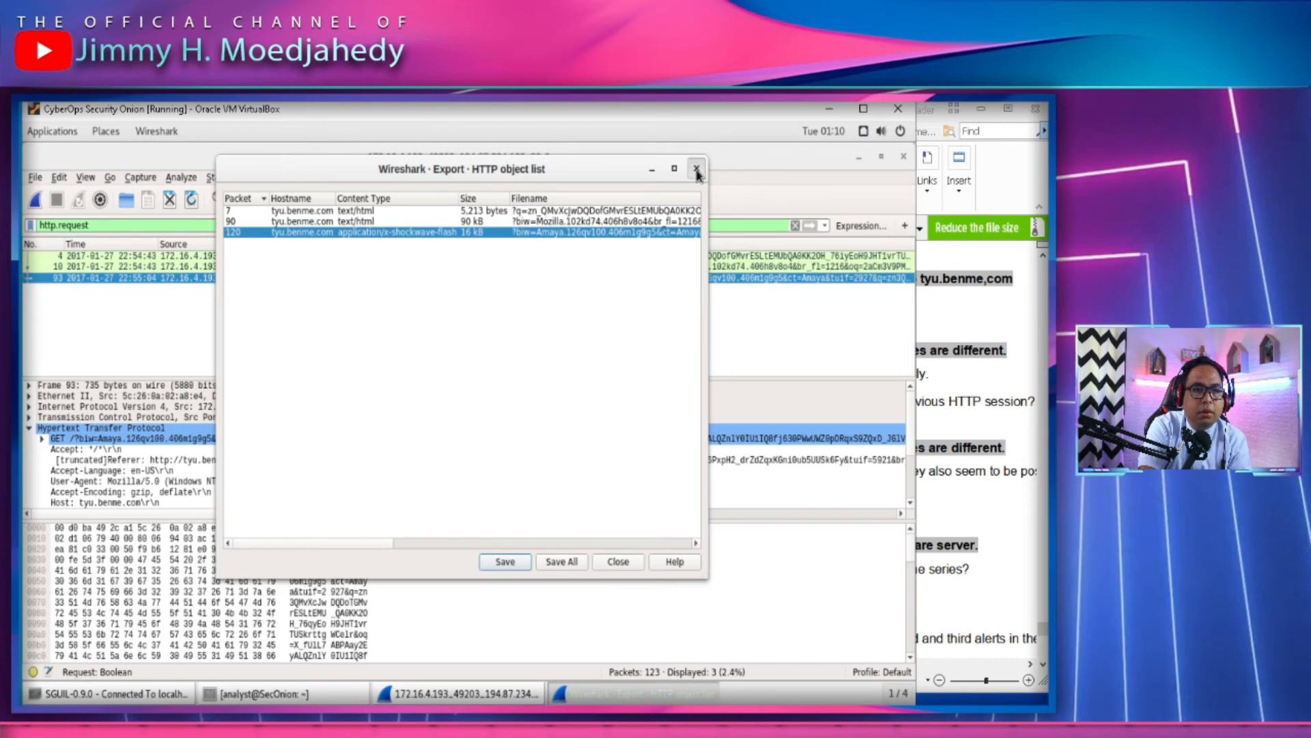
left_click(859, 159)
left_click(478, 476)
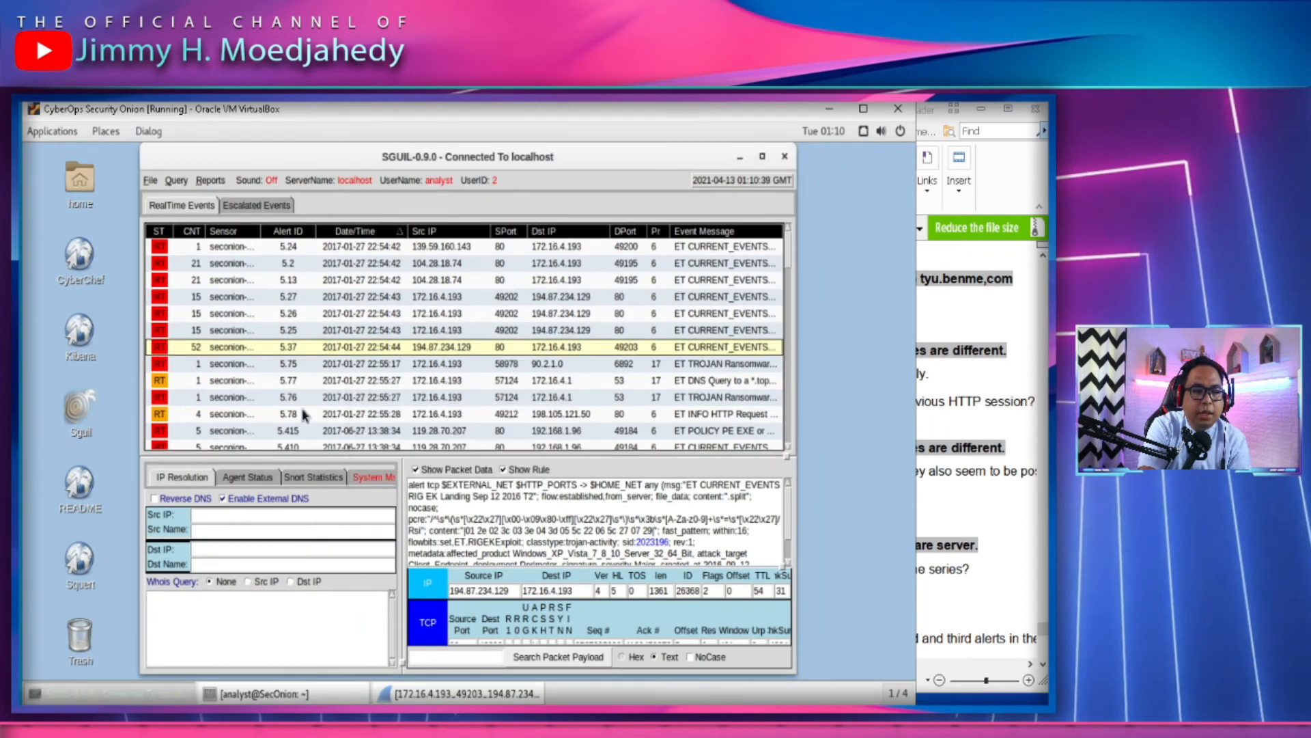
right_click(295, 351)
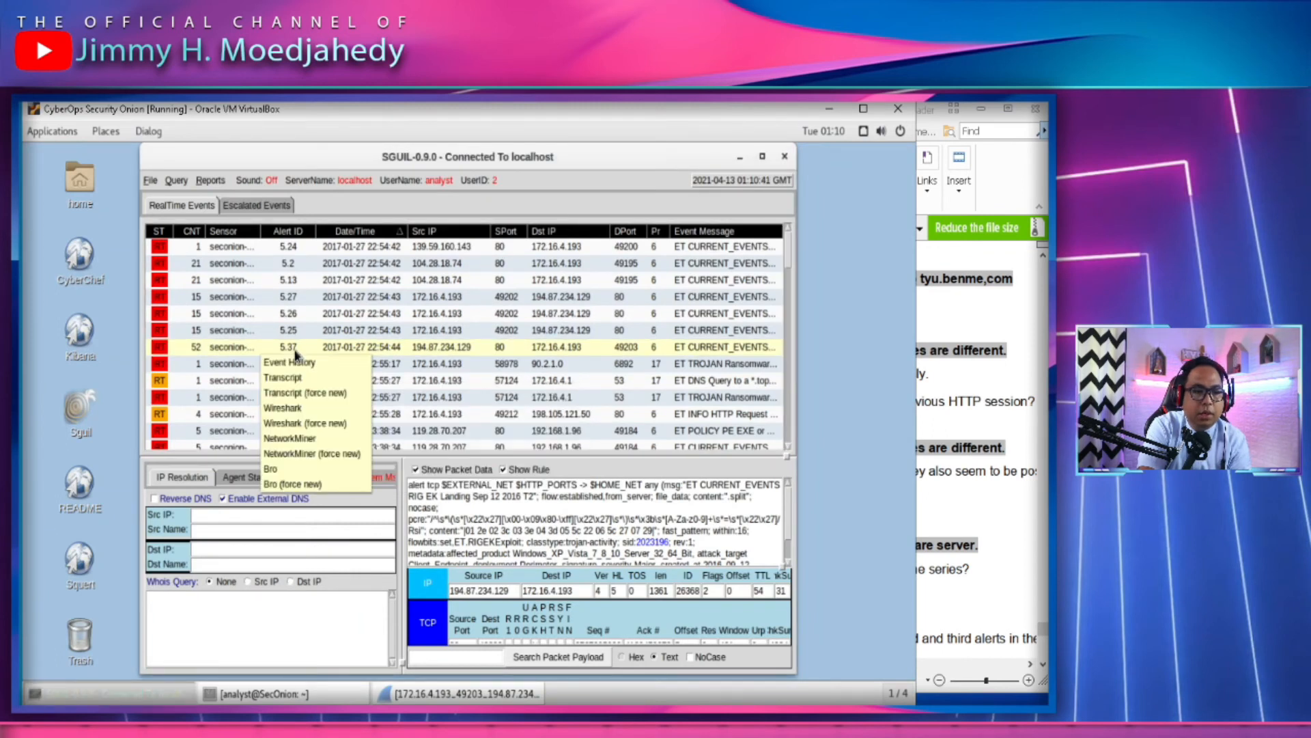